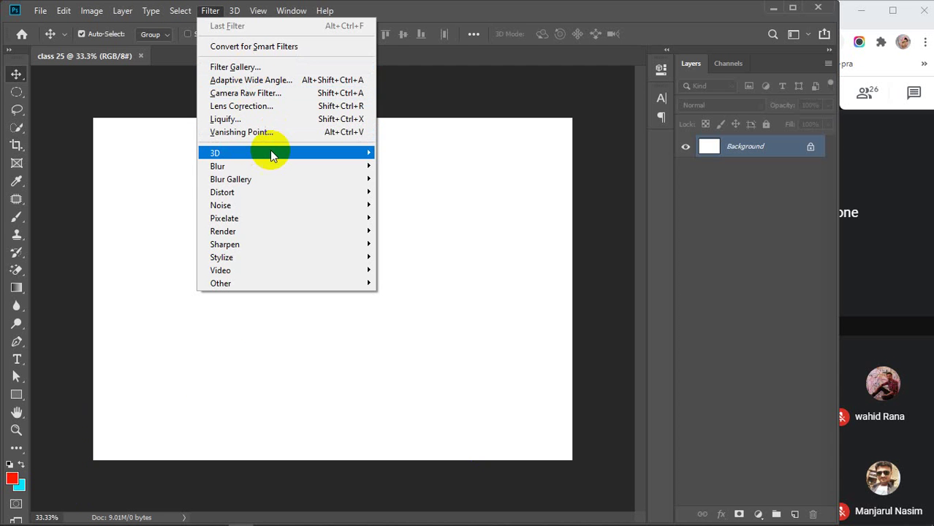
pyautogui.moveTo(261, 156)
pyautogui.moveTo(238, 170)
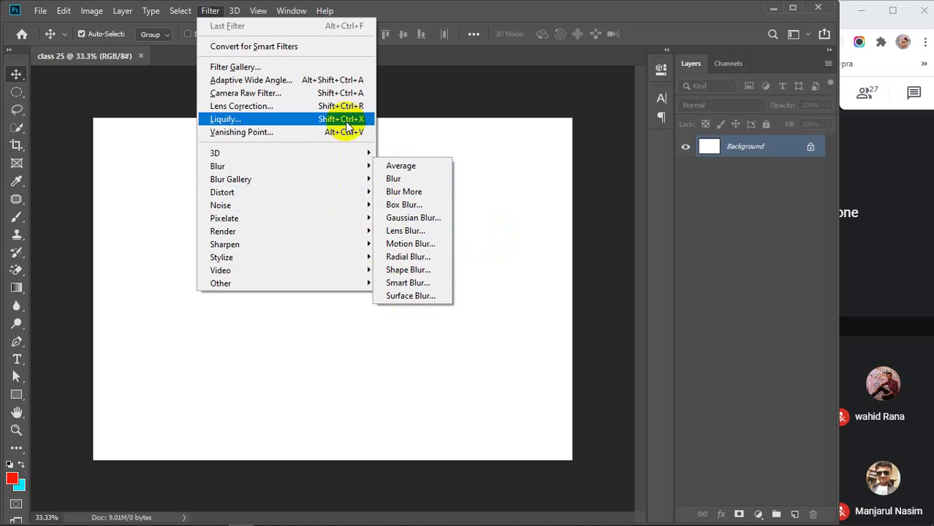
pyautogui.moveTo(225, 195)
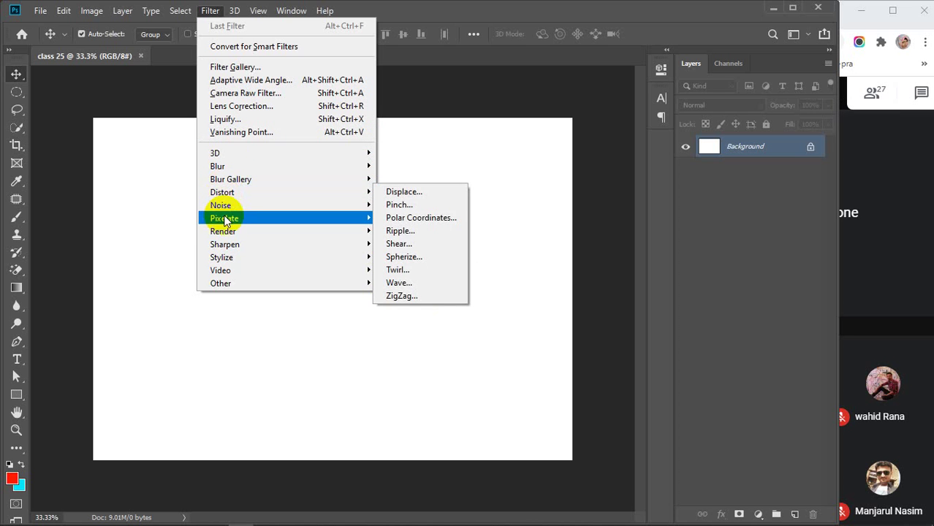
pyautogui.moveTo(234, 249)
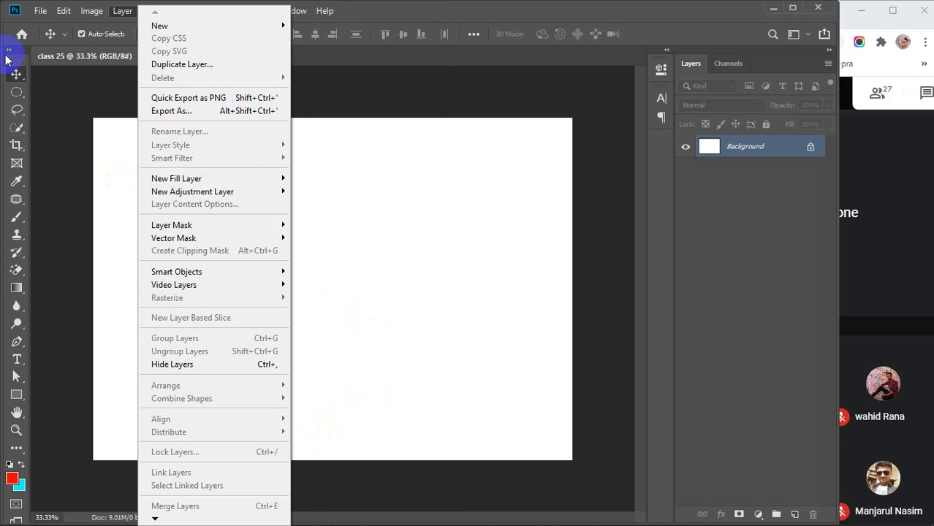
pyautogui.click(61, 110)
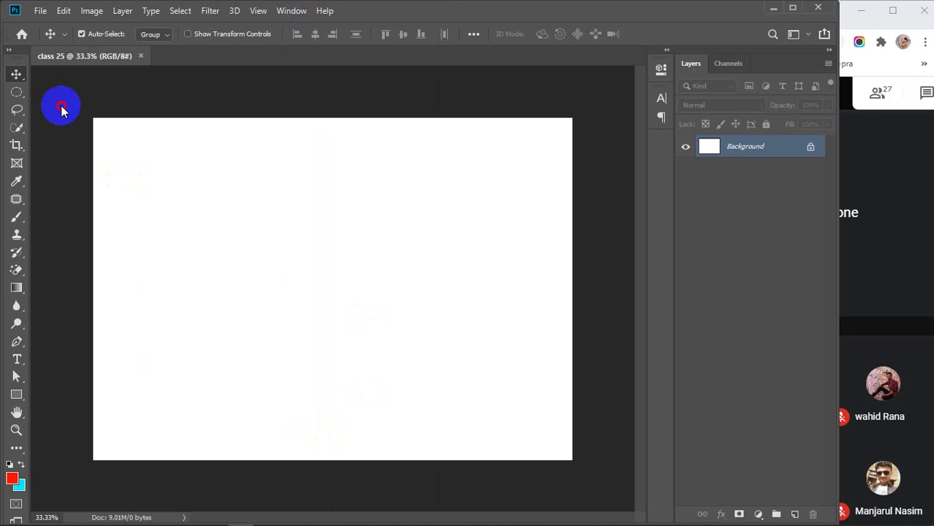
pyautogui.click(210, 10)
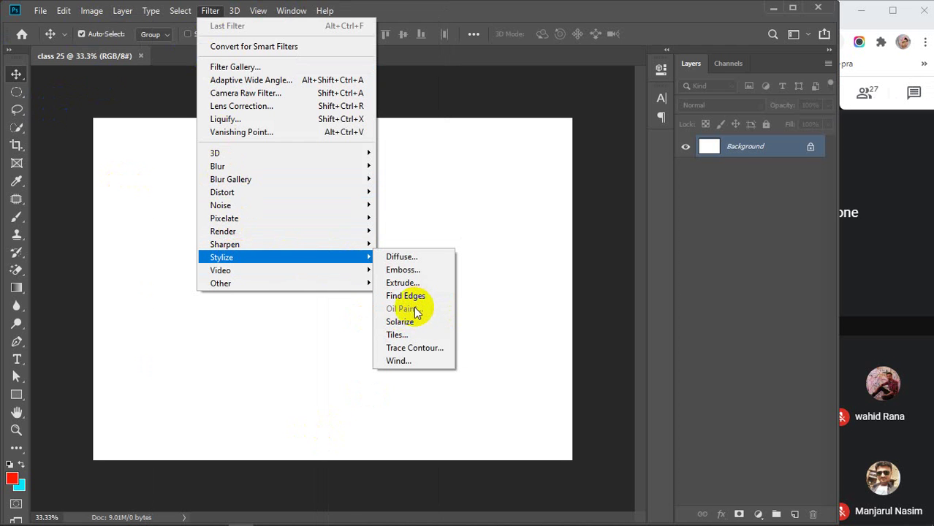
pyautogui.click(156, 329)
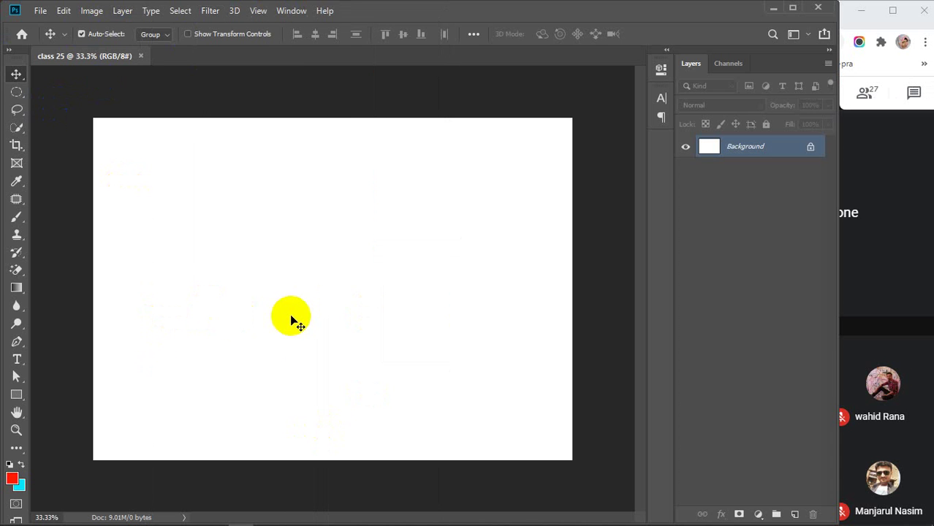
# Draw a red circle about 831 px in diameter in the upper middle of the canvas with the Ellipse tool.
pyautogui.click(15, 396)
pyautogui.click(94, 423)
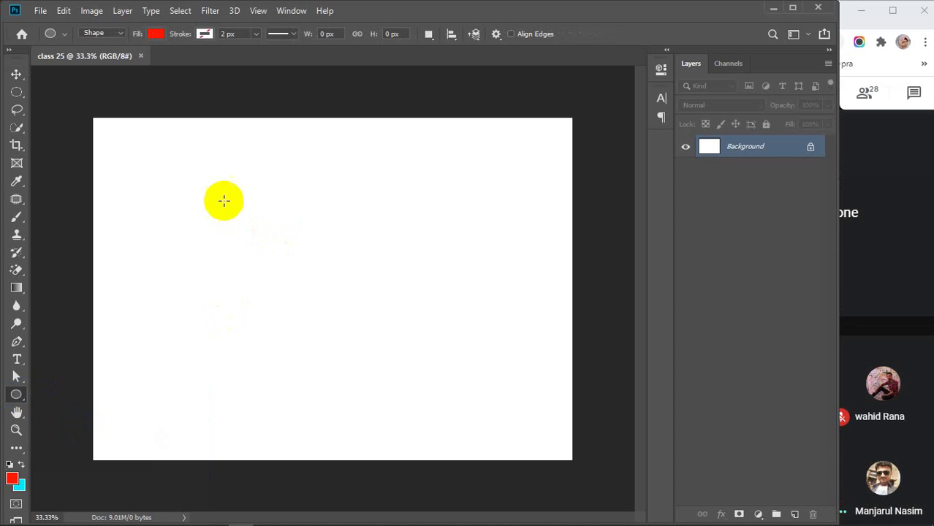
pyautogui.moveTo(220, 188); pyautogui.dragTo(459, 338)
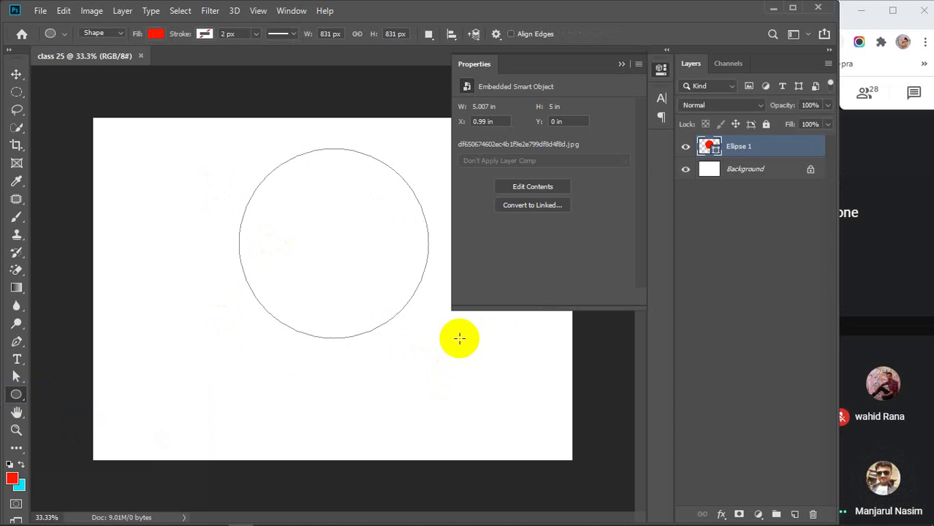
pyautogui.click(621, 66)
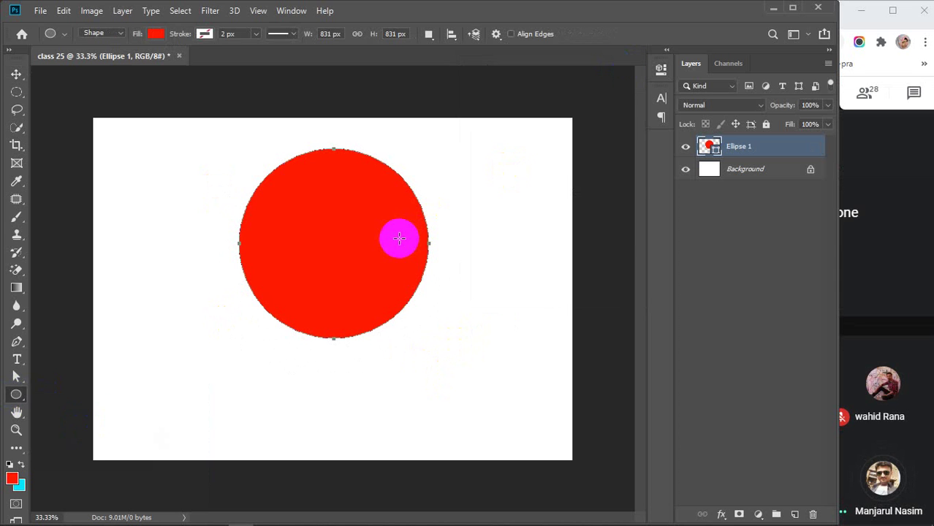
pyautogui.press('v')
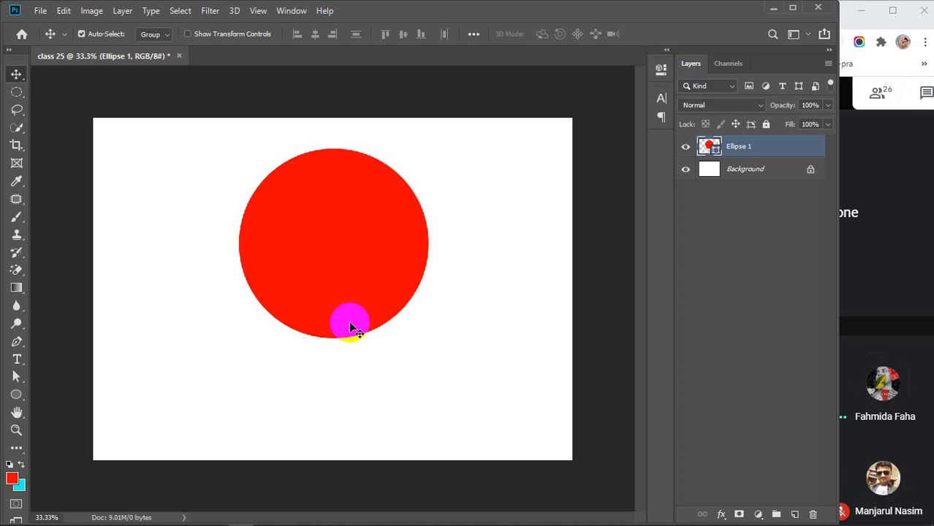
pyautogui.click(894, 11)
pyautogui.click(891, 10)
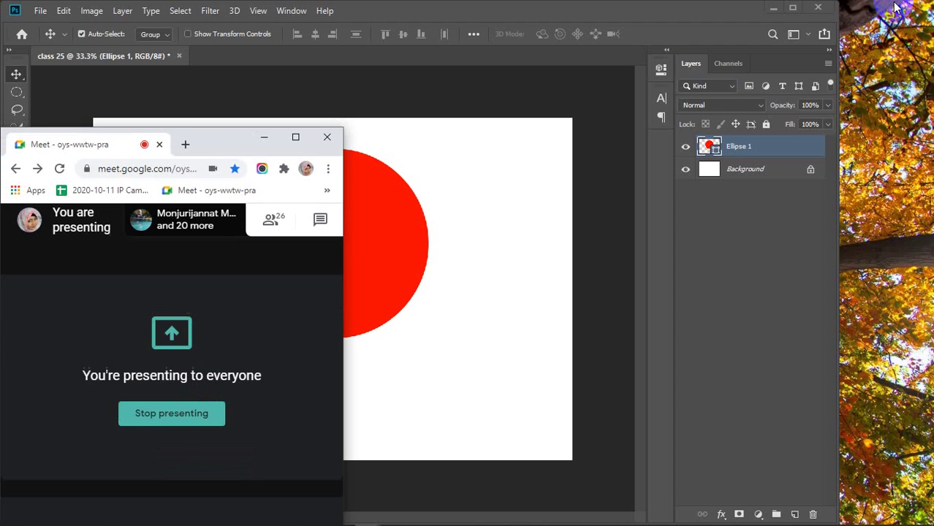
pyautogui.moveTo(202, 129); pyautogui.dragTo(808, 5)
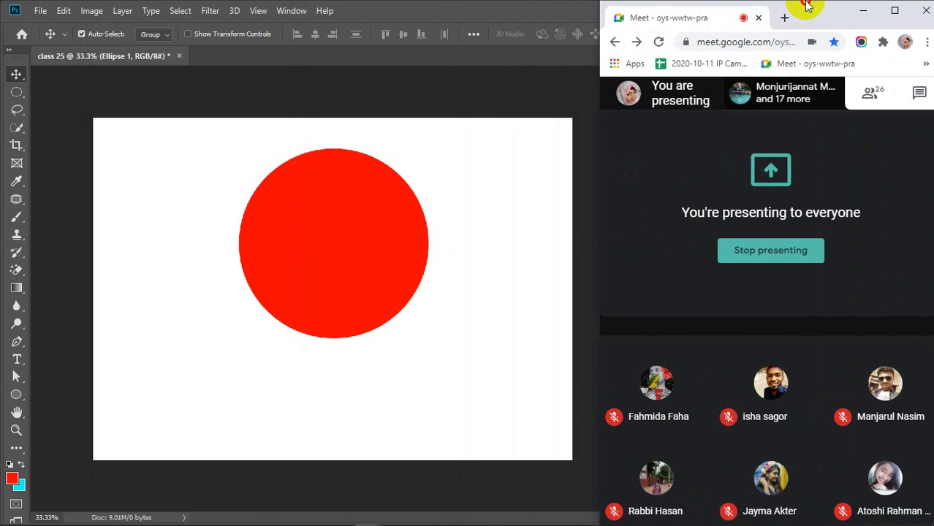
pyautogui.click(482, 150)
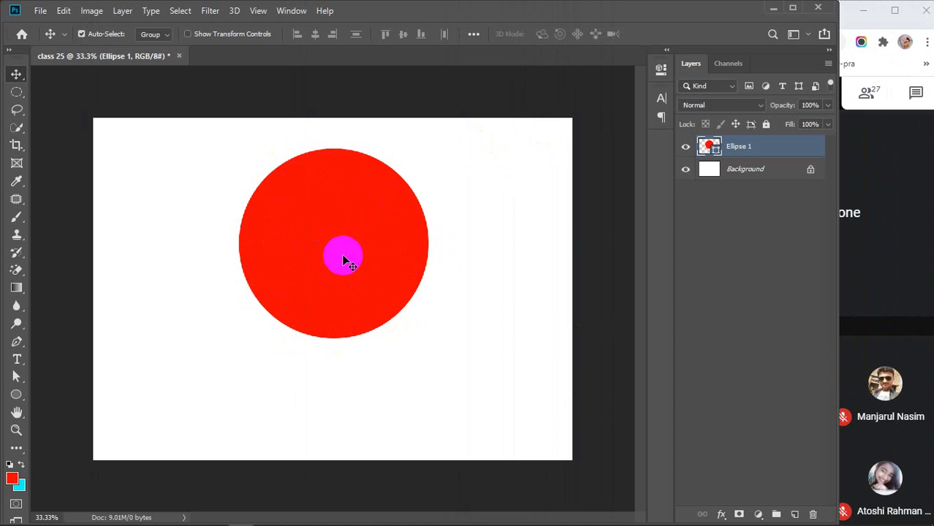
pyautogui.click(332, 266)
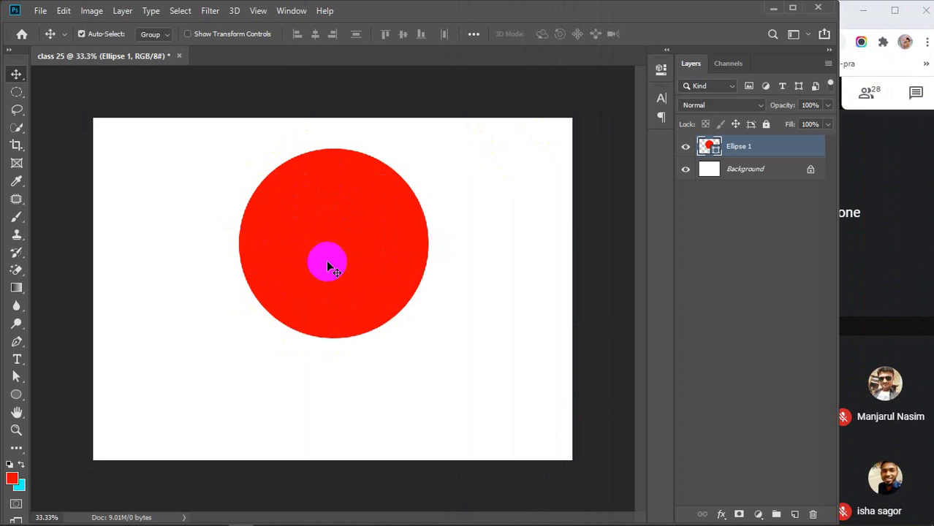
# Try the Drop Shadow and Outer Glow layer styles on the red circle and discard them.
pyautogui.doubleClick(794, 152)
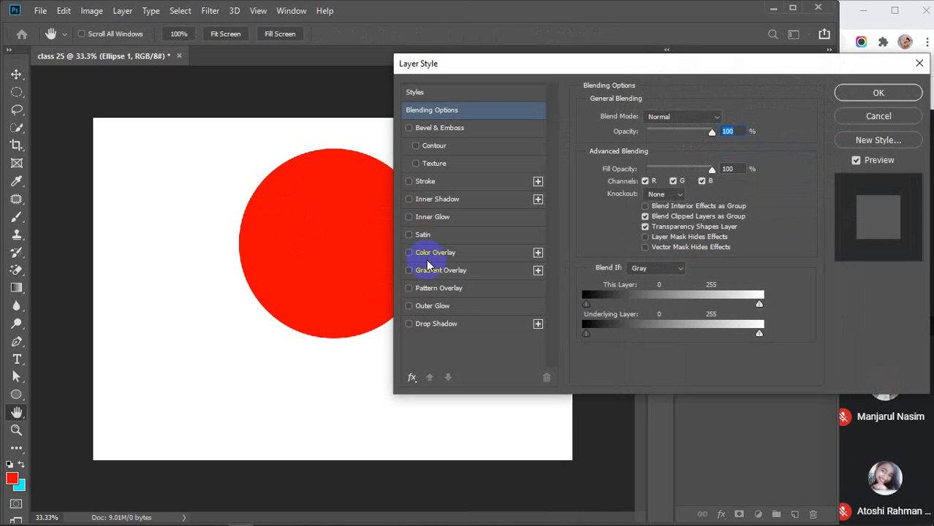
pyautogui.click(437, 324)
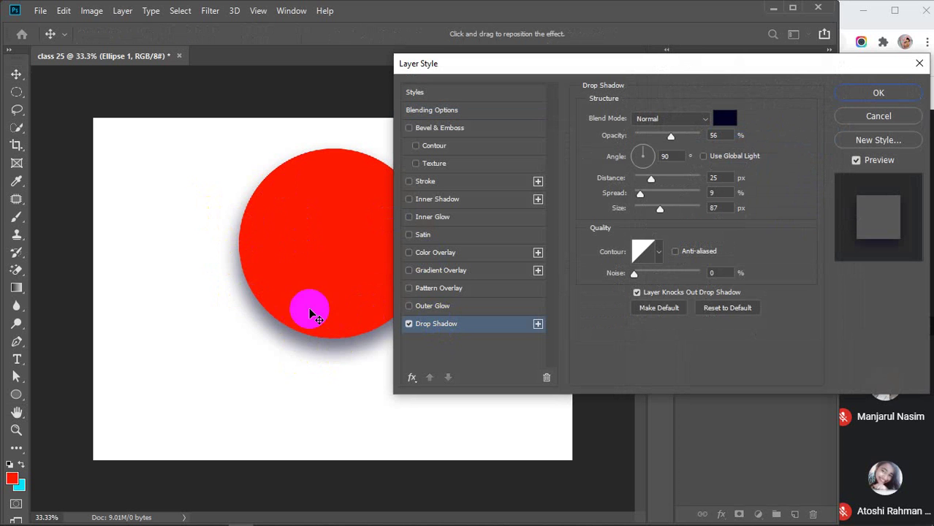
pyautogui.click(409, 324)
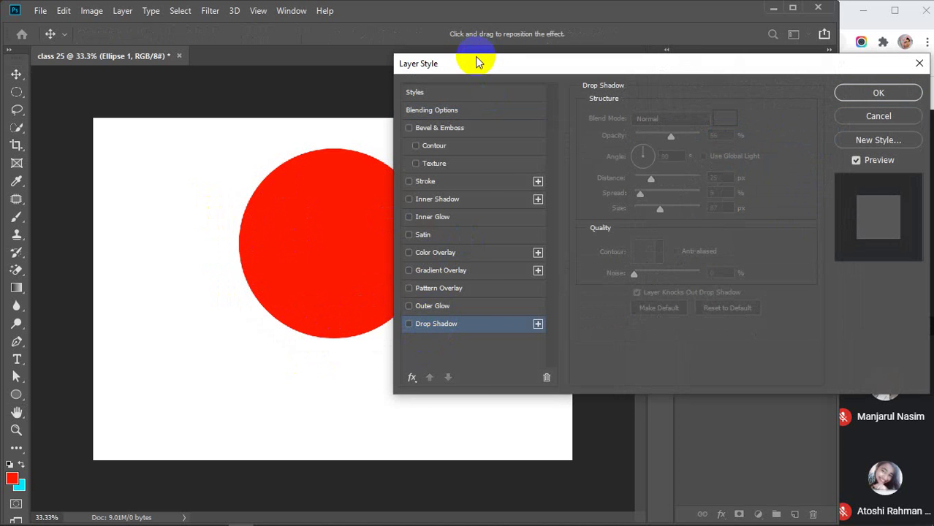
pyautogui.moveTo(477, 62); pyautogui.dragTo(592, 45)
pyautogui.click(547, 288)
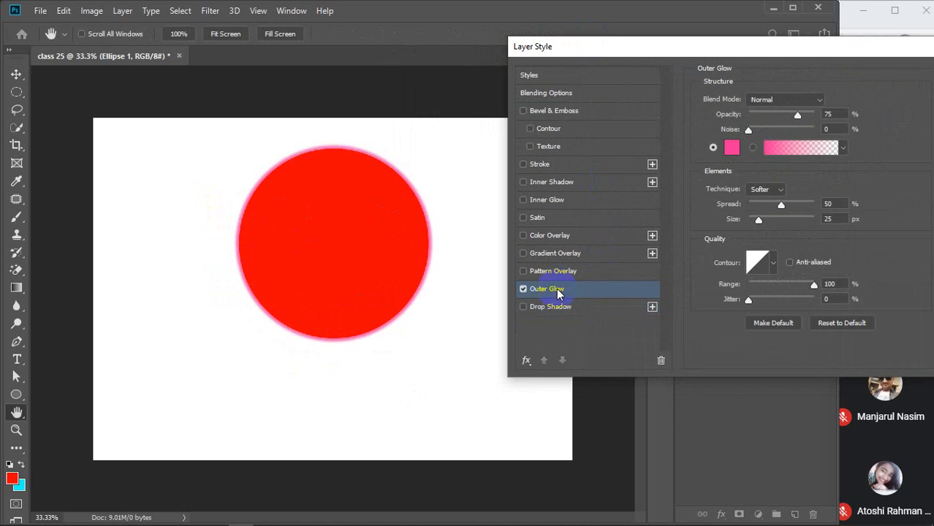
pyautogui.click(524, 289)
pyautogui.click(543, 308)
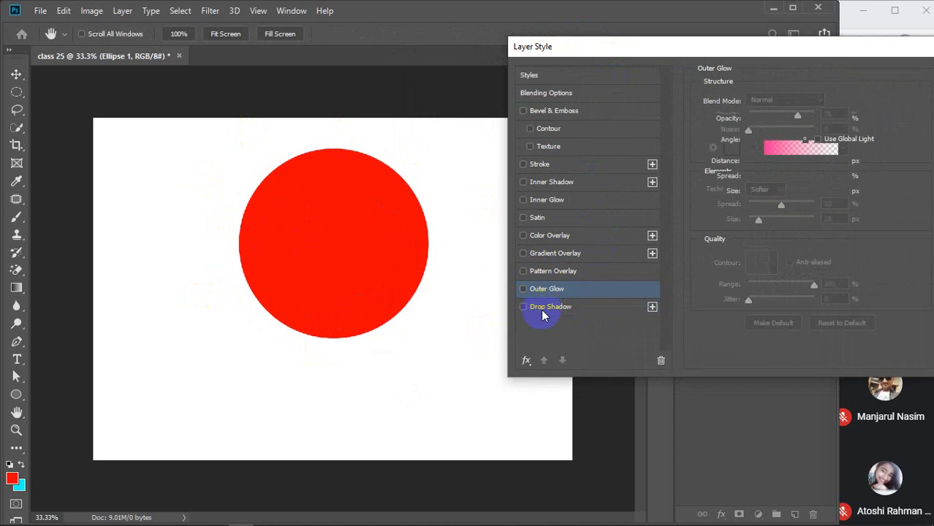
pyautogui.click(523, 307)
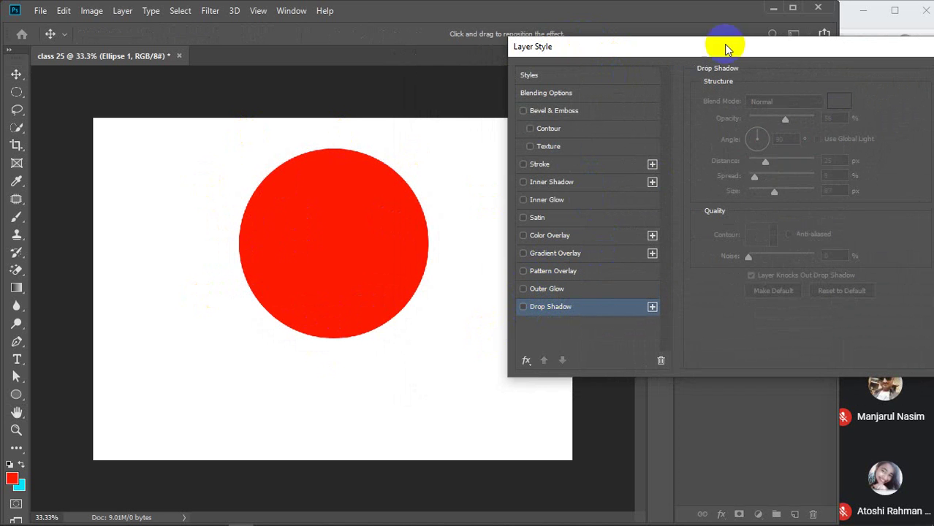
pyautogui.moveTo(726, 46); pyautogui.dragTo(567, 46)
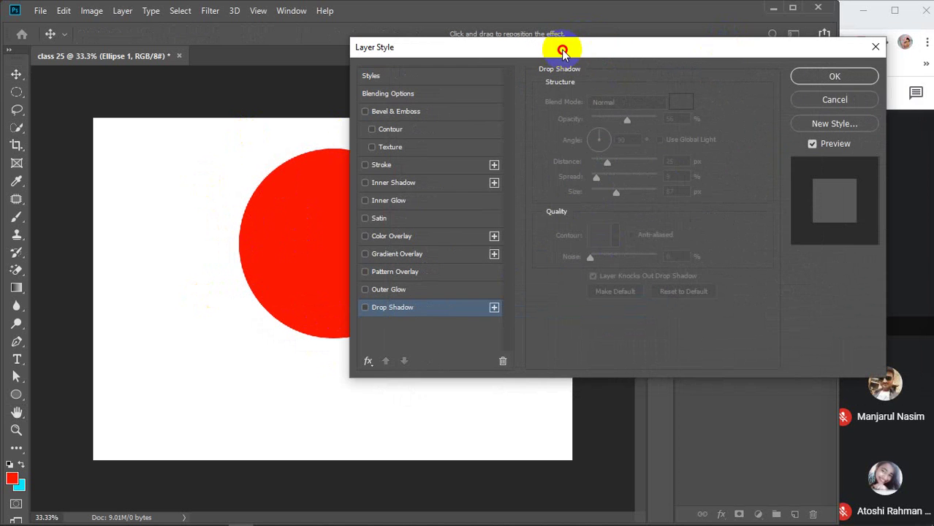
pyautogui.click(876, 46)
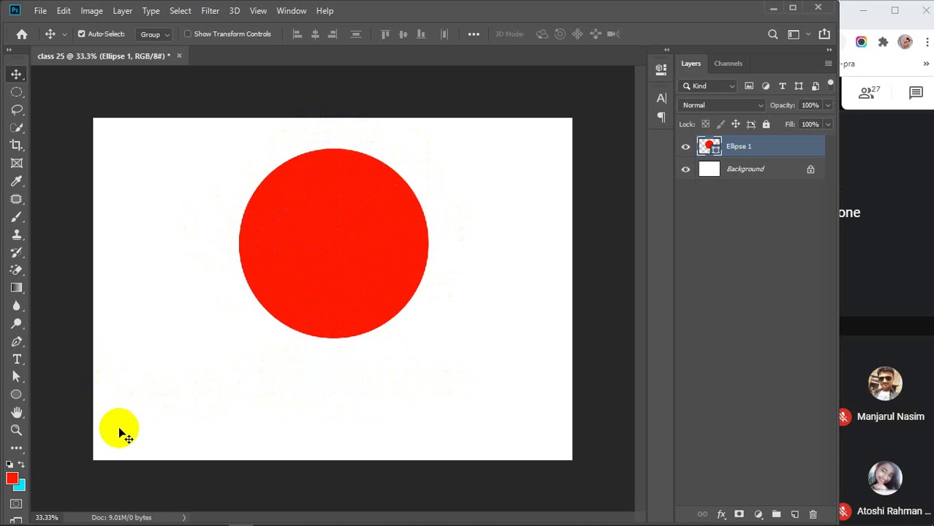
# Draw a thin flat ellipse about 585 by 36 px centred below the red circle.
pyautogui.moveTo(16, 395); pyautogui.dragTo(53, 395)
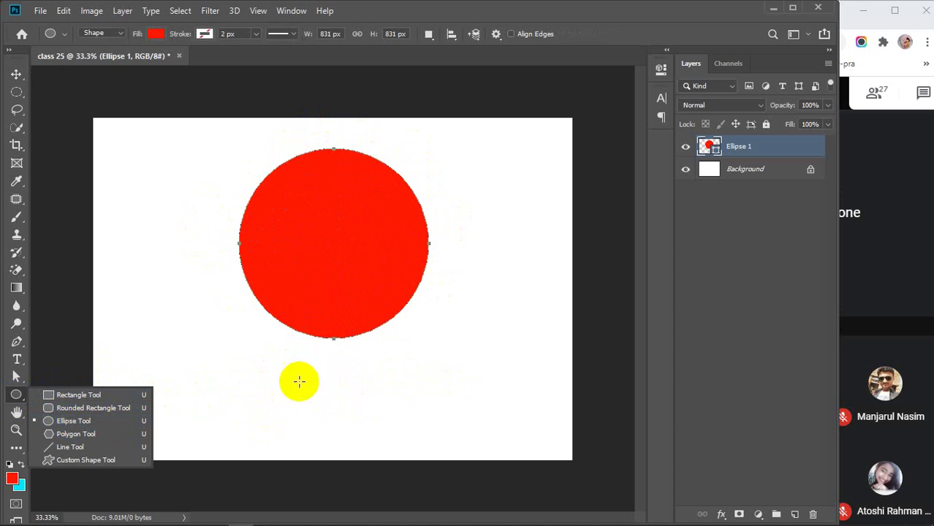
pyautogui.moveTo(269, 379); pyautogui.dragTo(404, 386)
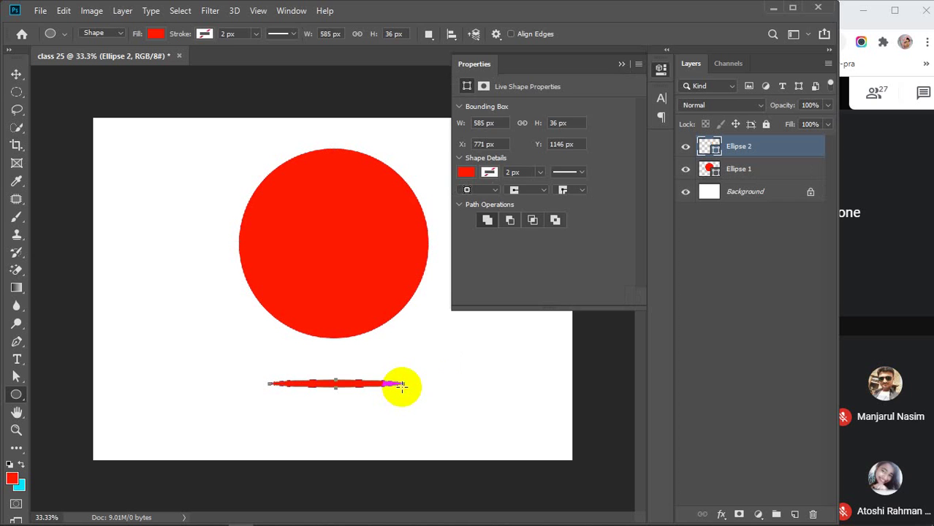
pyautogui.click(621, 65)
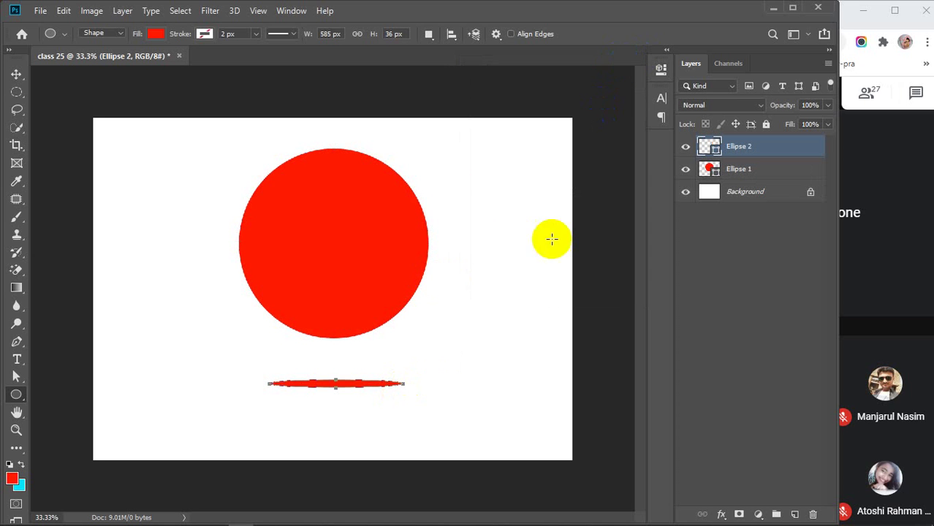
# Change the fill of the flat ellipse below the circle to dark grey.
pyautogui.click(158, 33)
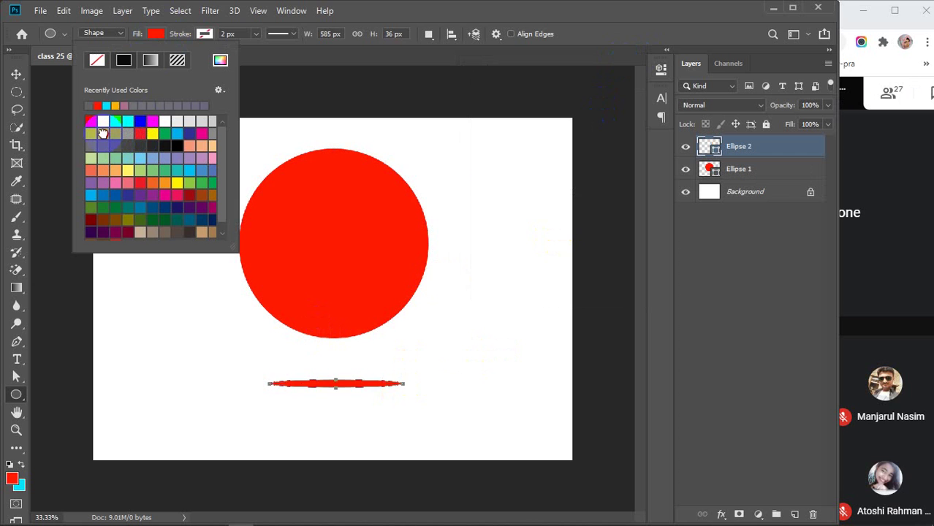
pyautogui.click(102, 133)
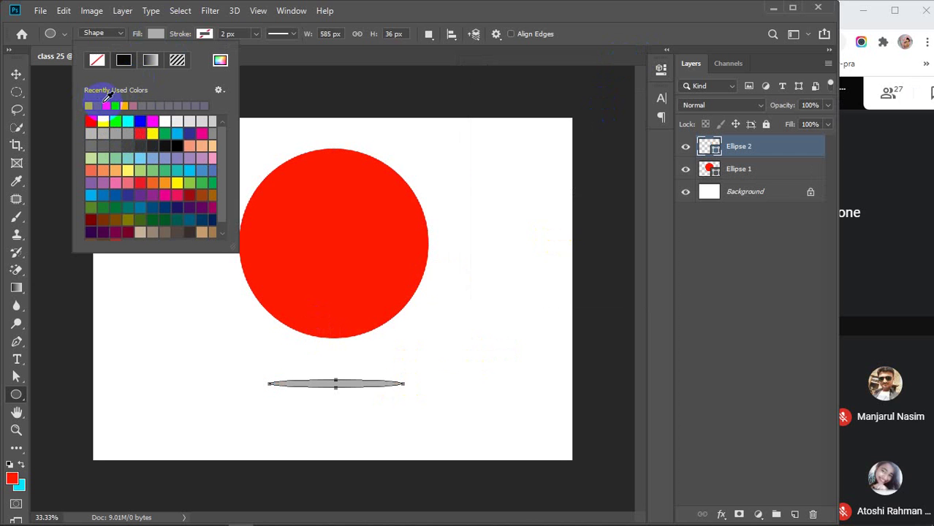
pyautogui.click(142, 145)
pyautogui.click(153, 37)
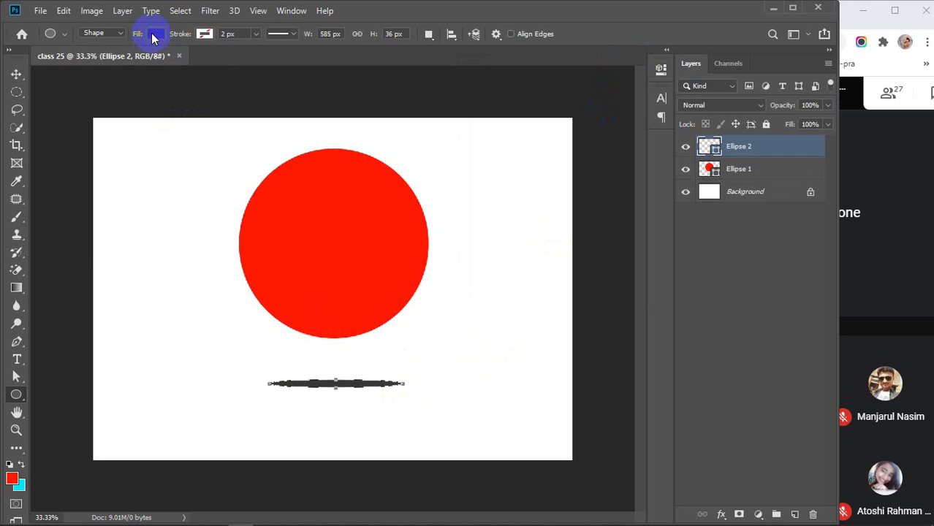
# Try to apply a Gaussian Blur to the dark ellipse's shape layer.
pyautogui.click(213, 10)
pyautogui.moveTo(223, 170)
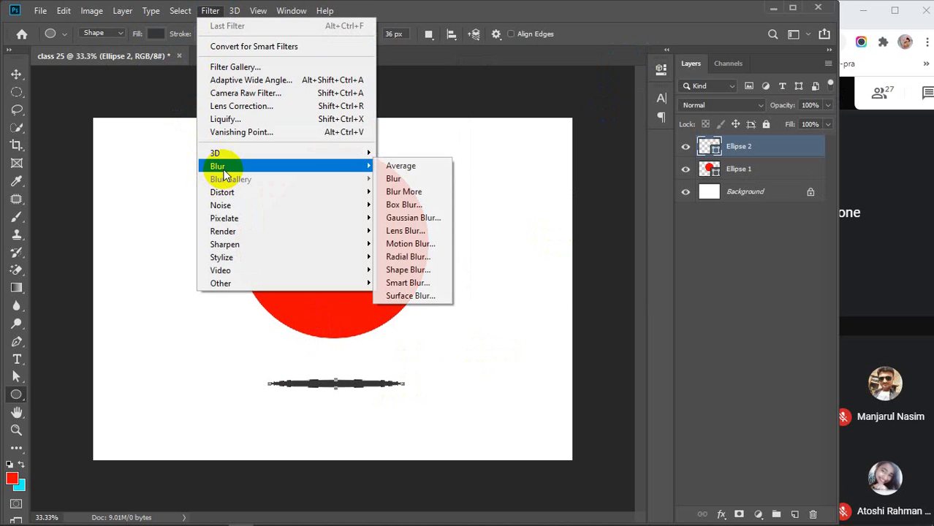
pyautogui.click(399, 218)
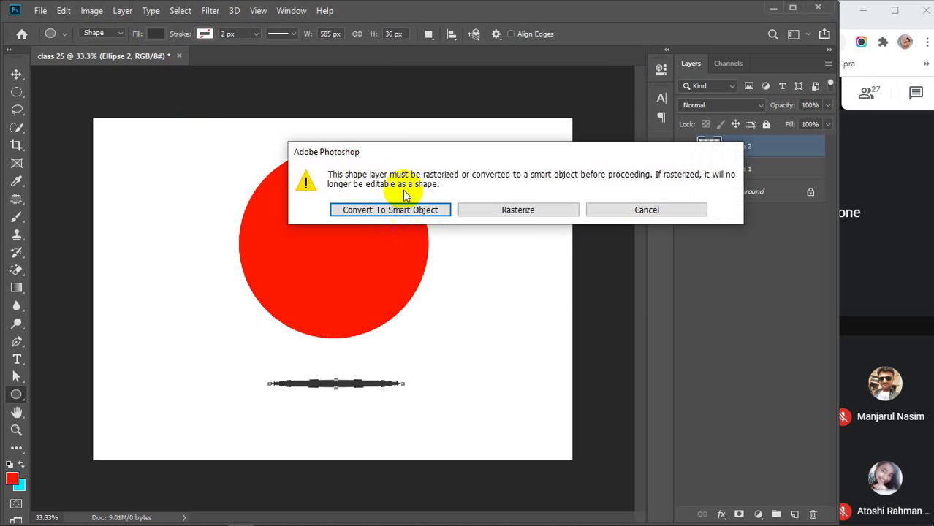
pyautogui.moveTo(381, 146); pyautogui.dragTo(585, 150)
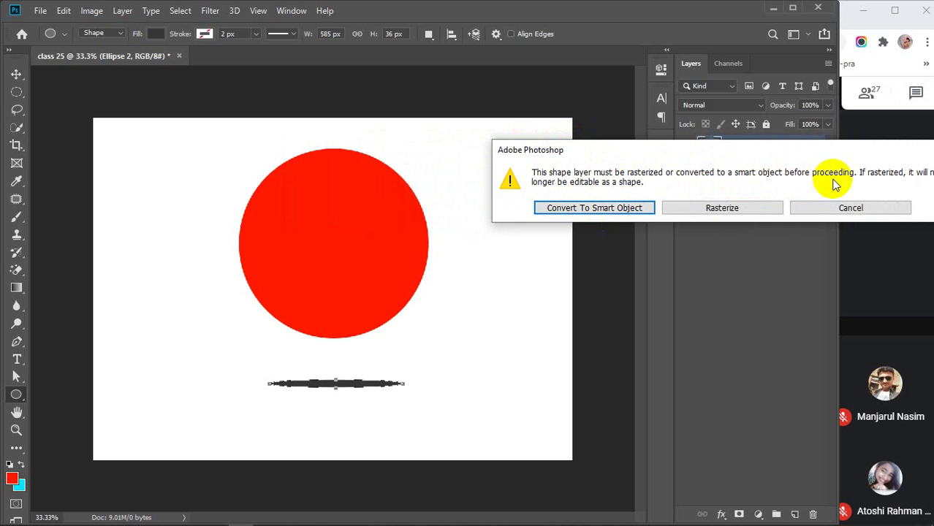
pyautogui.click(851, 208)
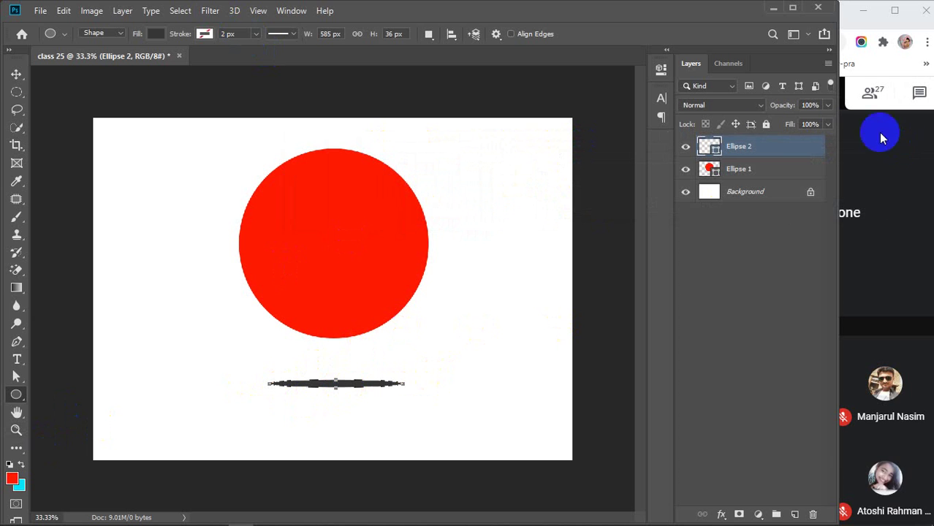
# Convert the dark flat ellipse's layer to a smart object.
pyautogui.rightClick(768, 148)
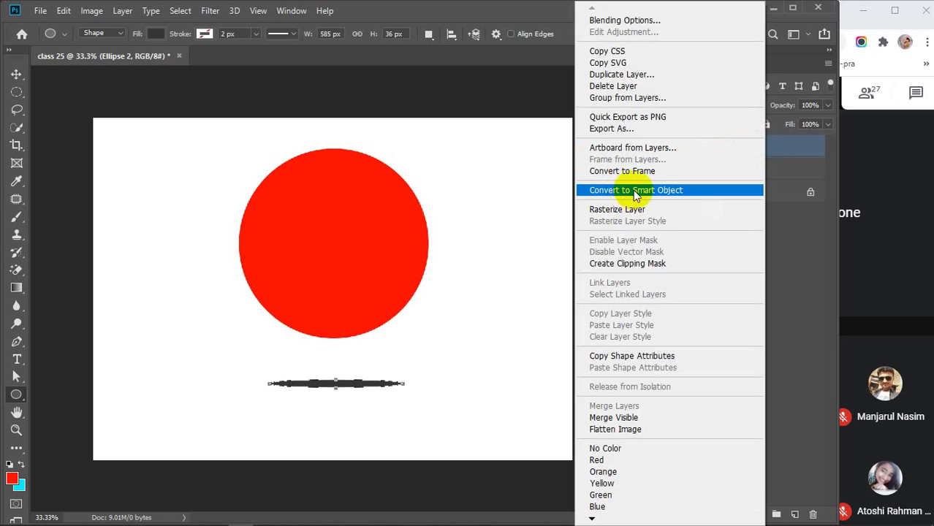
pyautogui.click(636, 192)
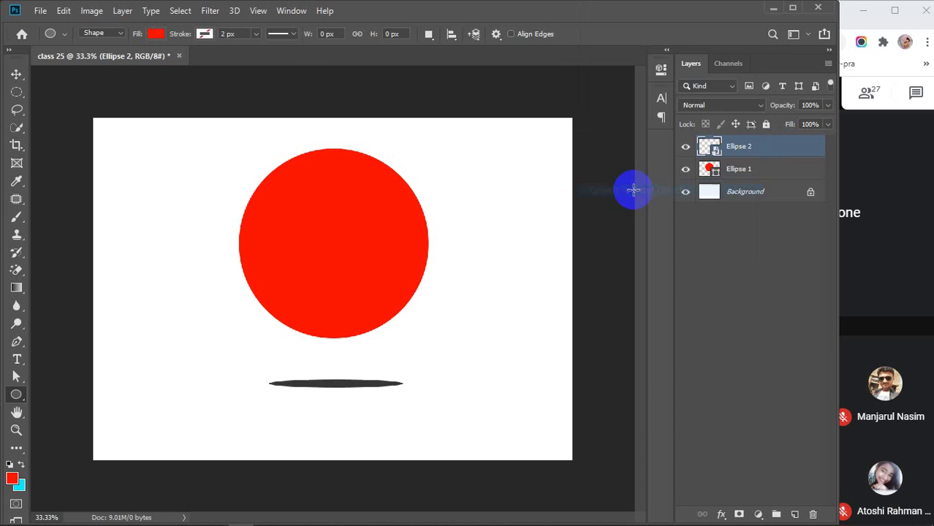
pyautogui.click(208, 10)
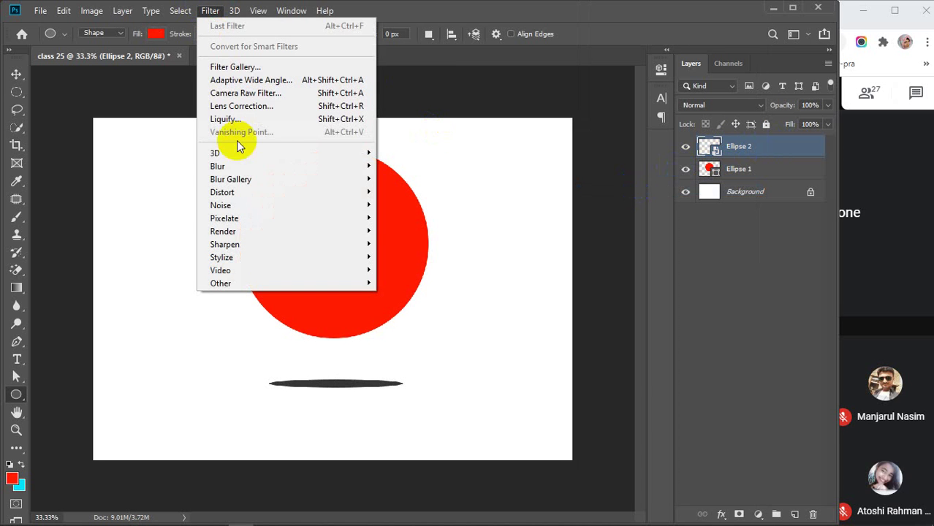
pyautogui.moveTo(276, 177)
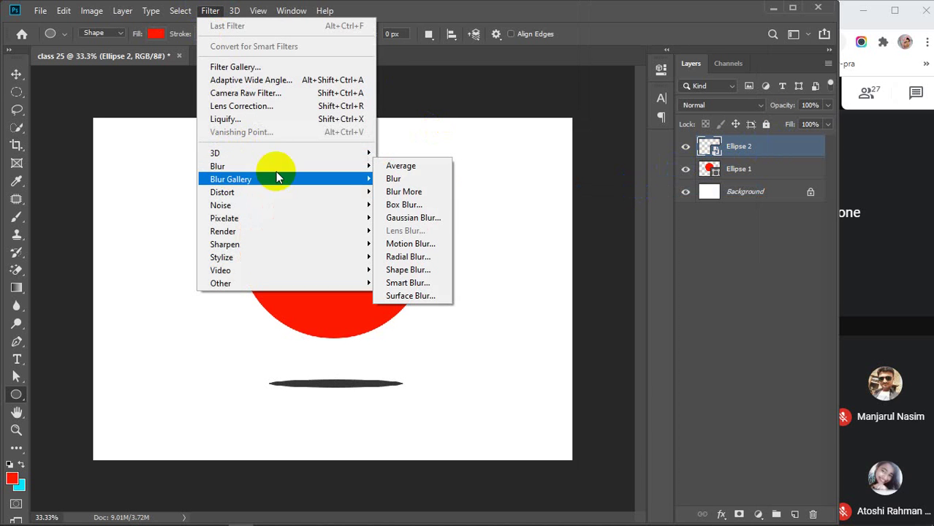
pyautogui.click(410, 218)
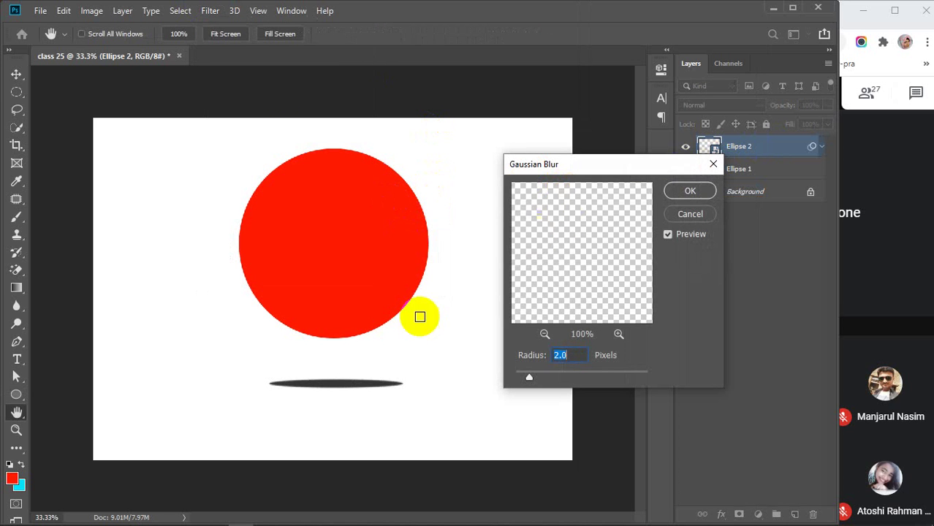
pyautogui.moveTo(608, 174); pyautogui.dragTo(618, 160)
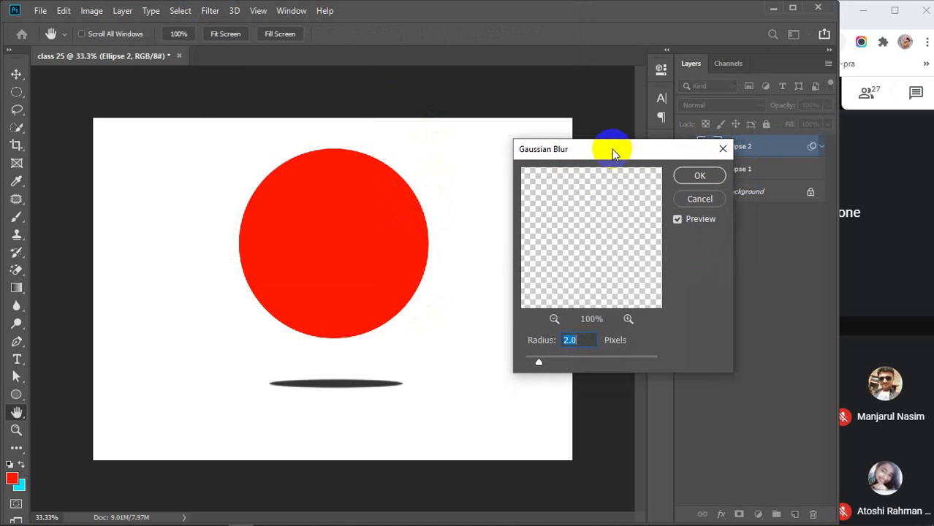
pyautogui.click(681, 199)
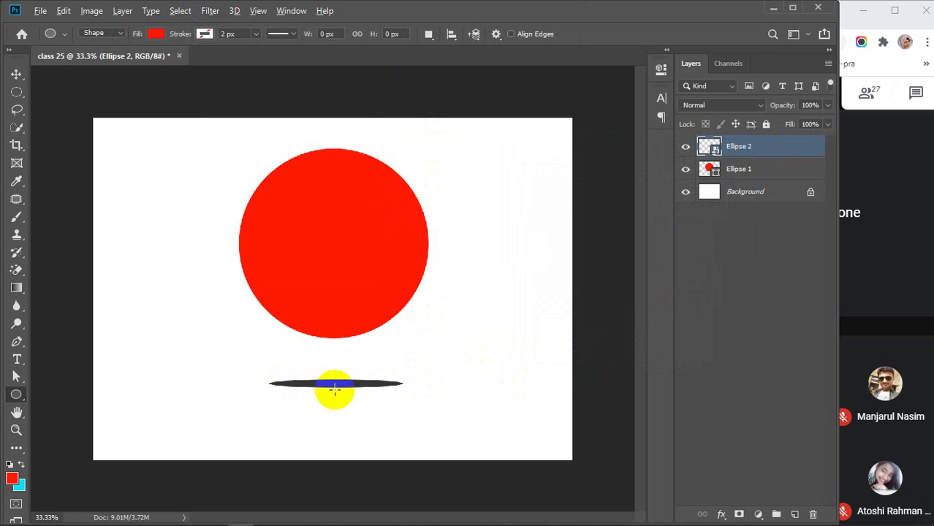
# Apply a Gaussian Blur with a radius of 18.0 pixels to the dark ellipse's smart object.
pyautogui.scroll(5, 334, 390)
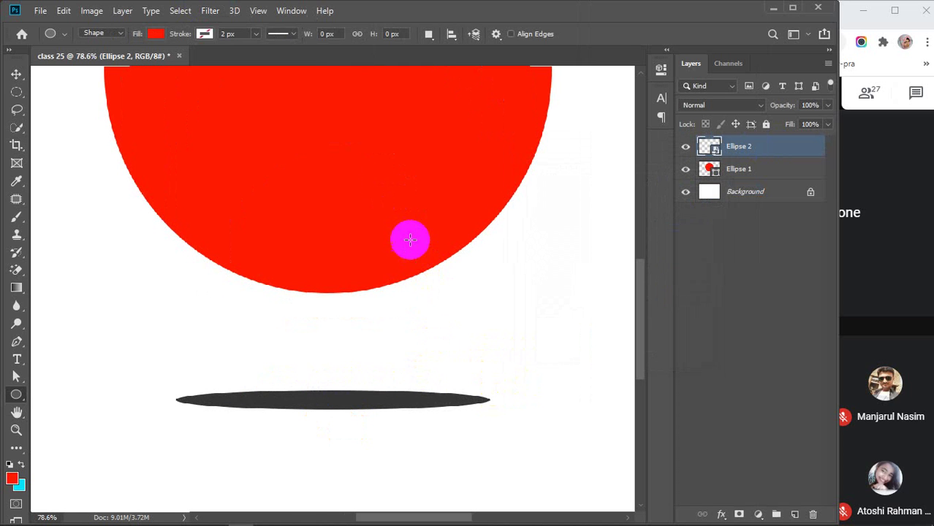
pyautogui.click(210, 11)
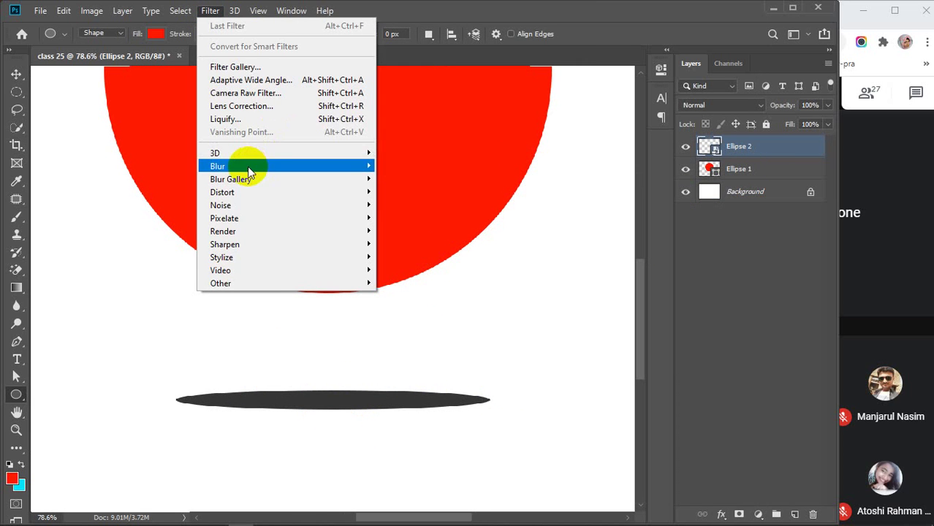
pyautogui.moveTo(245, 166)
pyautogui.click(386, 218)
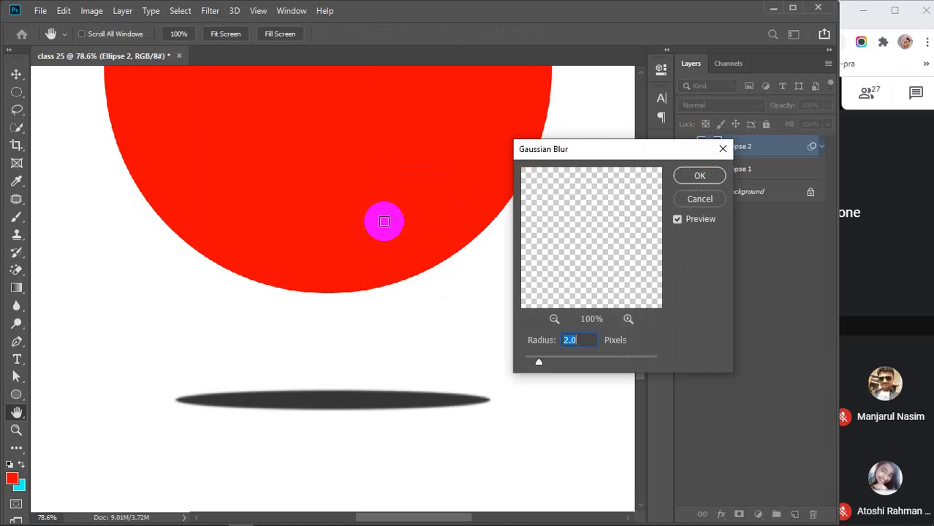
pyautogui.click(568, 341)
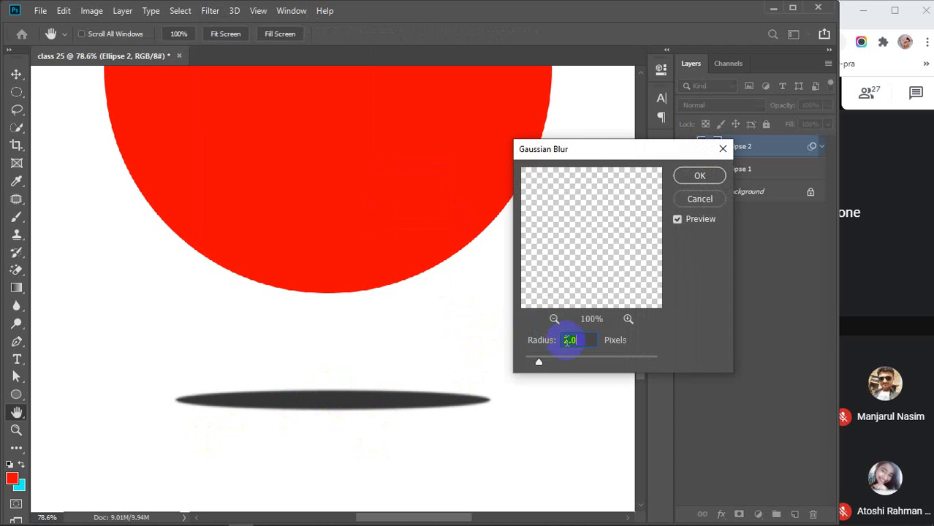
pyautogui.click(576, 341)
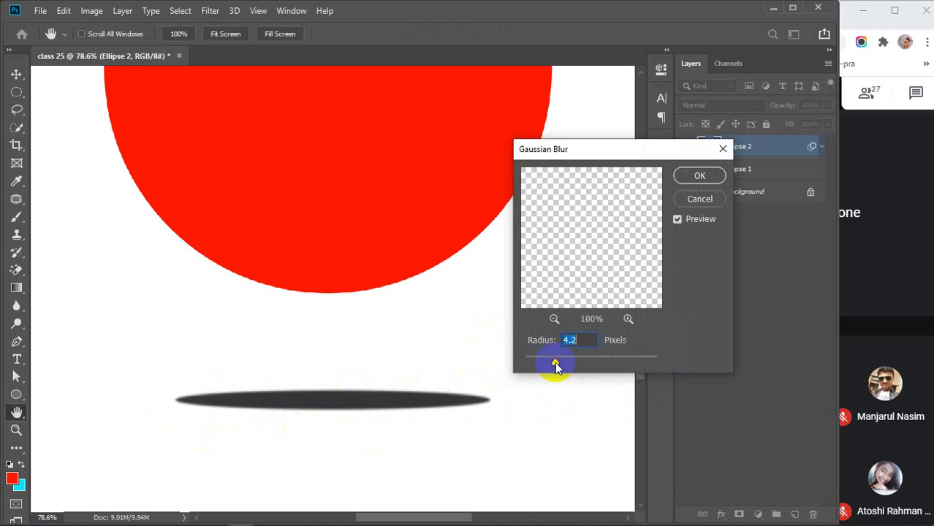
pyautogui.click(556, 364)
pyautogui.moveTo(581, 364); pyautogui.dragTo(581, 364)
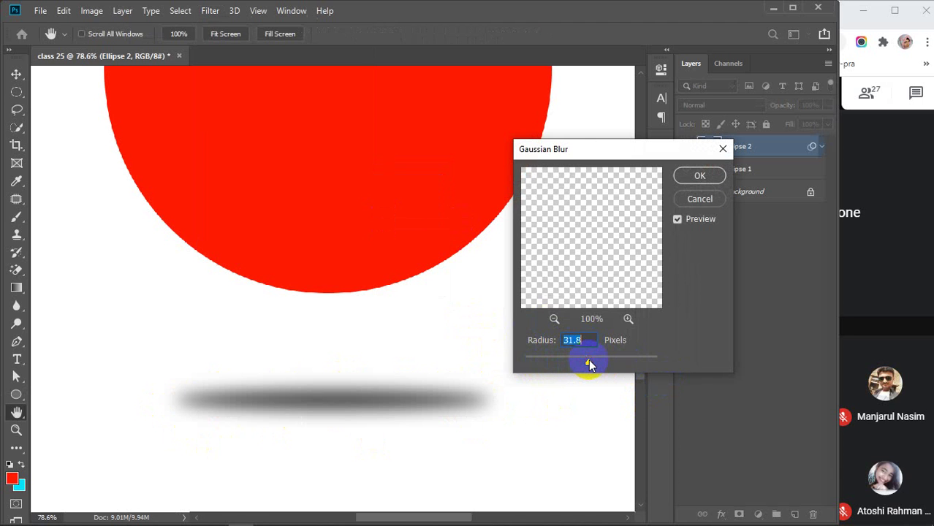
pyautogui.moveTo(583, 366); pyautogui.dragTo(583, 364)
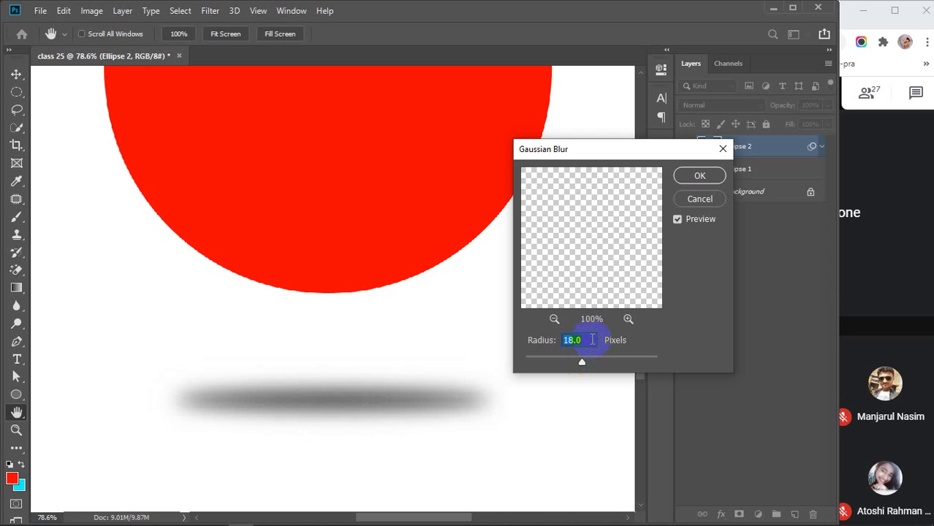
pyautogui.click(692, 182)
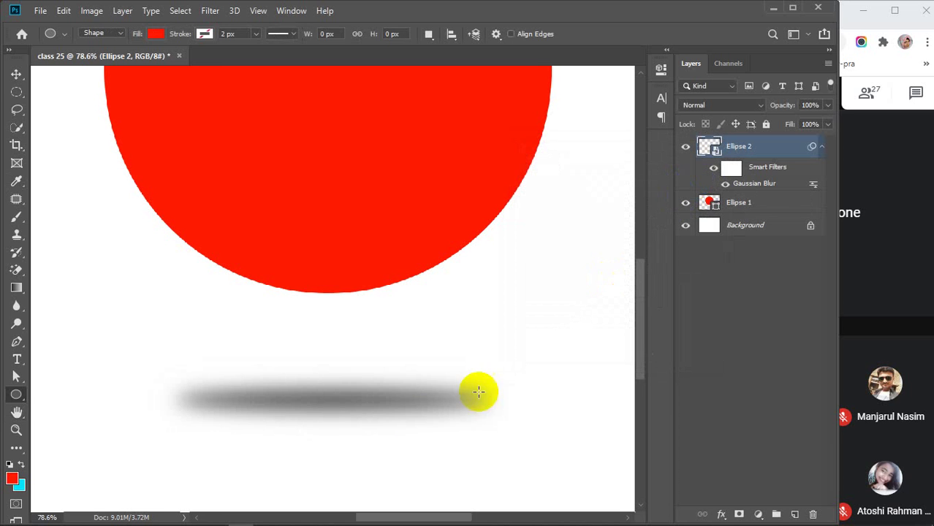
# Move the red circle slightly up and to the right, and align it with the blurred shadow on their horizontal centres.
pyautogui.scroll(-2, 415, 417)
pyautogui.scroll(-3, 416, 417)
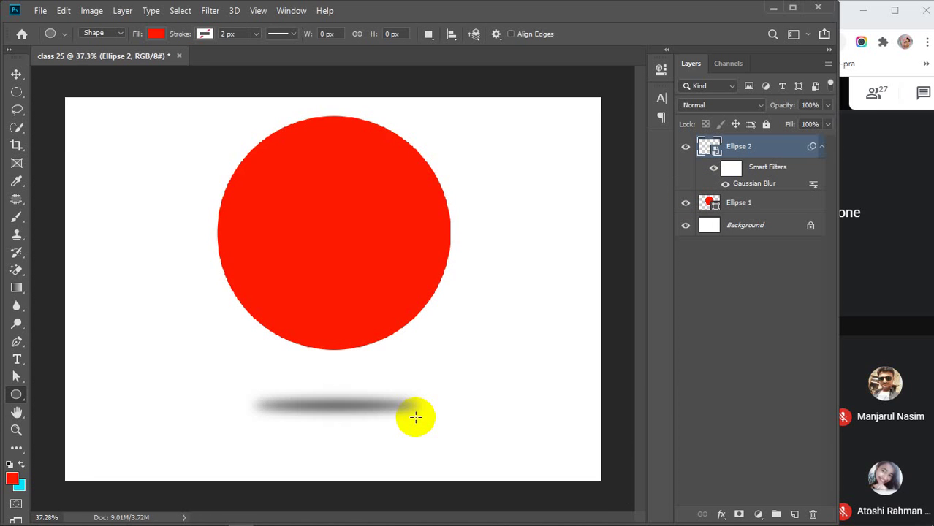
pyautogui.press('v')
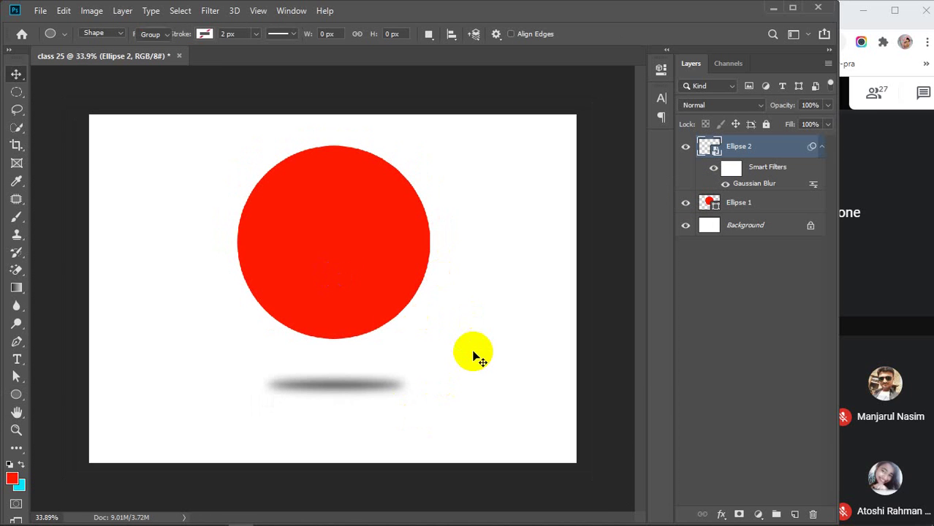
pyautogui.moveTo(347, 282); pyautogui.dragTo(384, 275)
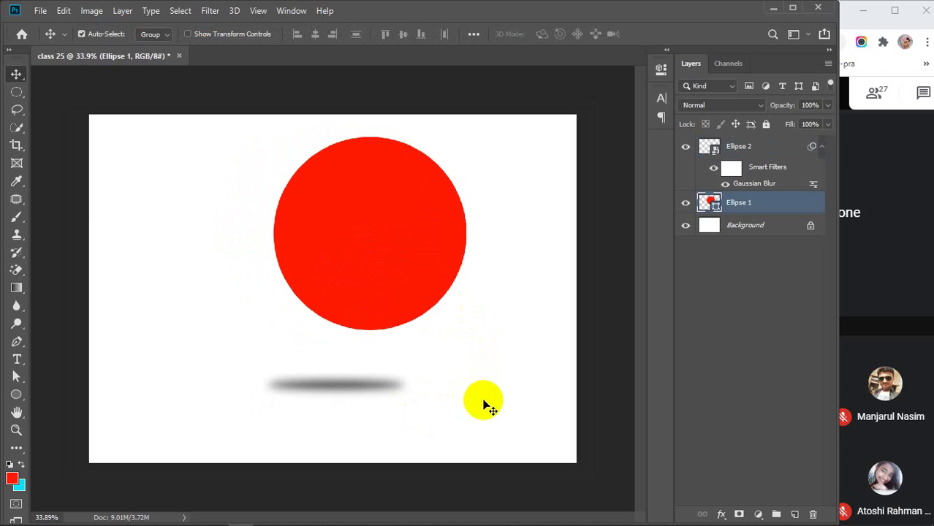
pyautogui.moveTo(495, 413); pyautogui.dragTo(283, 247)
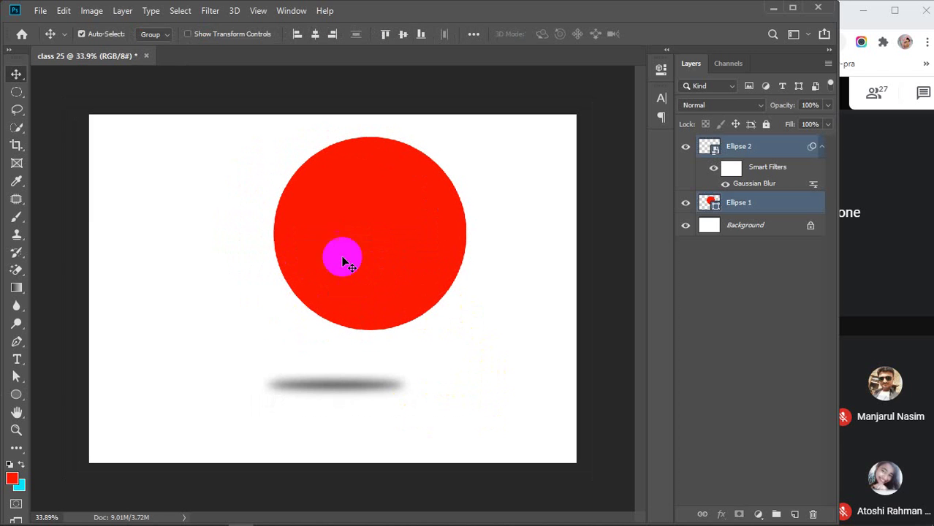
pyautogui.click(318, 35)
pyautogui.click(551, 327)
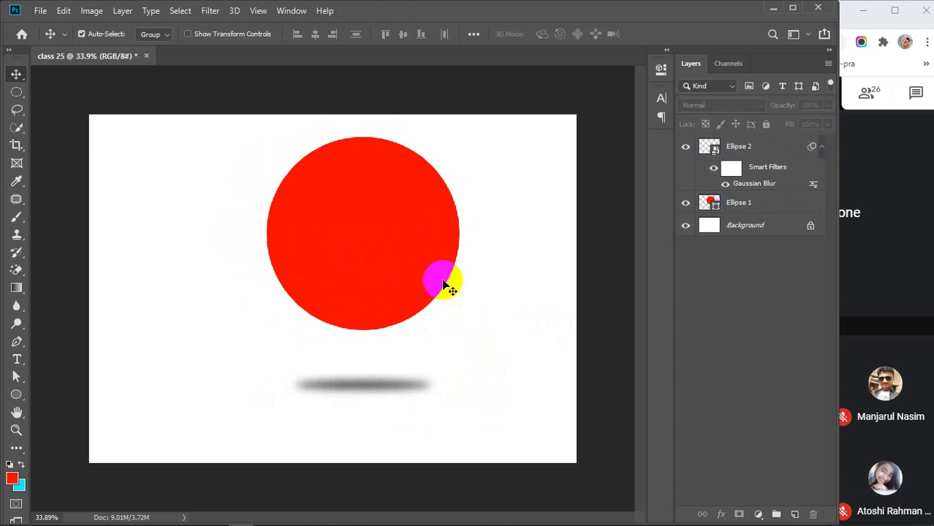
# Lower the red circle closer to its shadow and shift both together towards the left of the canvas.
pyautogui.moveTo(409, 256); pyautogui.dragTo(410, 280)
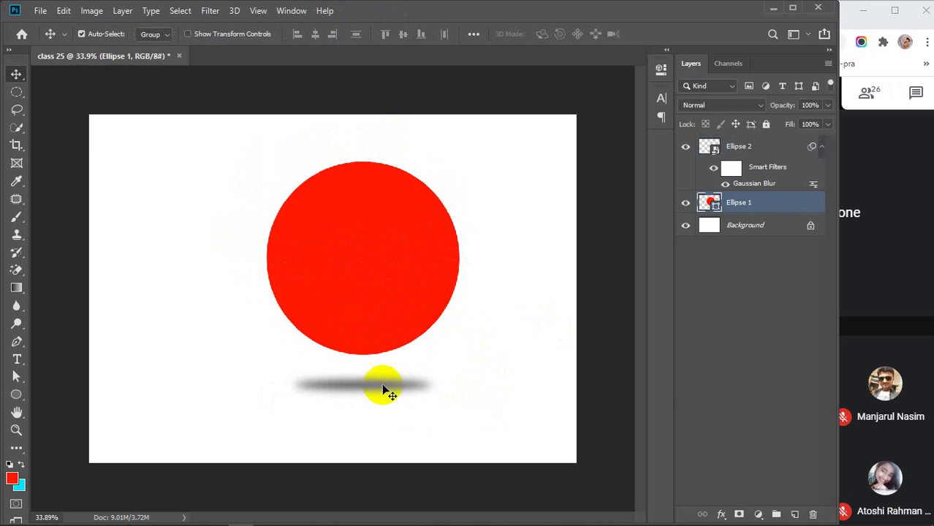
pyautogui.moveTo(442, 433); pyautogui.dragTo(306, 285)
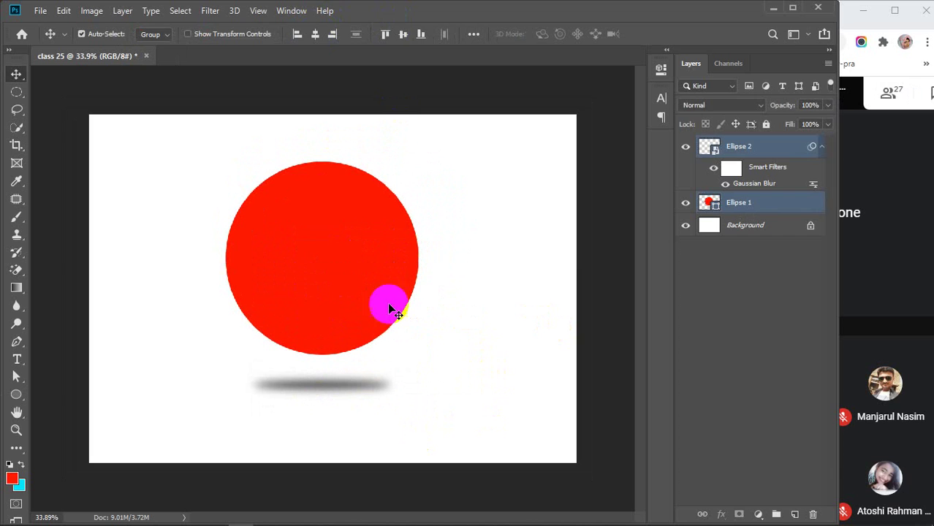
pyautogui.click(502, 337)
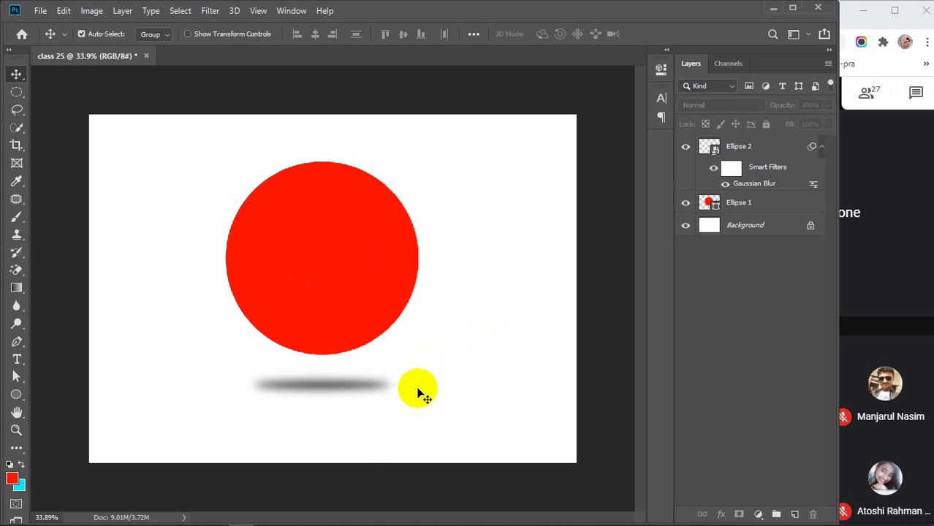
# Place the Pattu-Half-Saree-Designs12 image from the desktop into the document, keeping its default centred fit.
pyautogui.moveTo(247, 525)
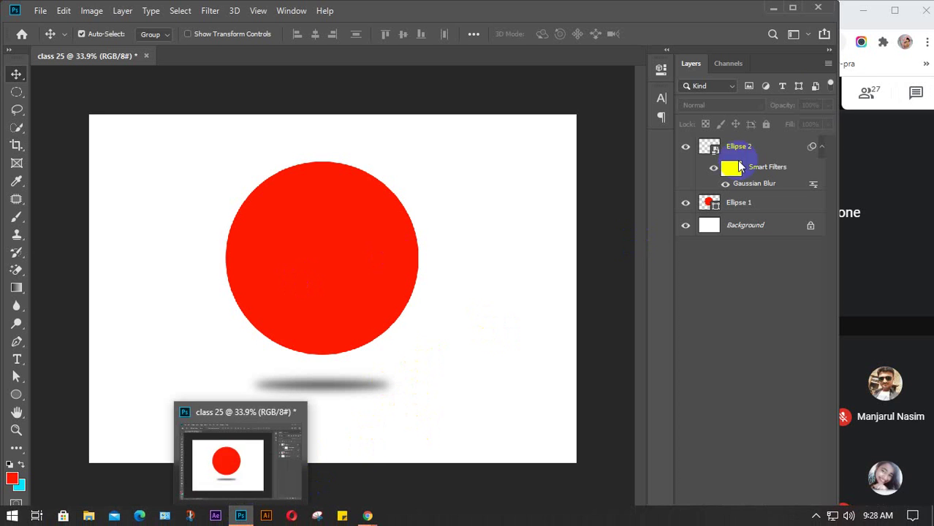
pyautogui.click(773, 8)
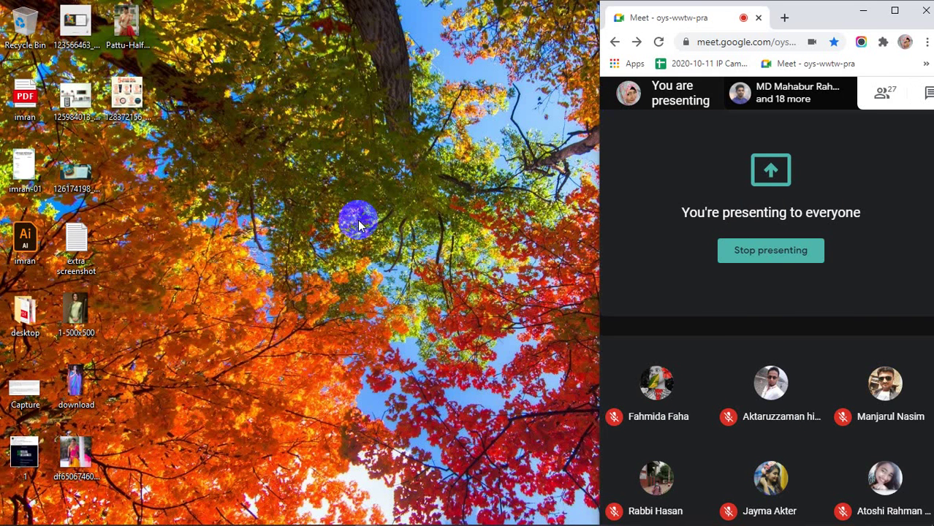
pyautogui.moveTo(126, 25); pyautogui.dragTo(278, 295)
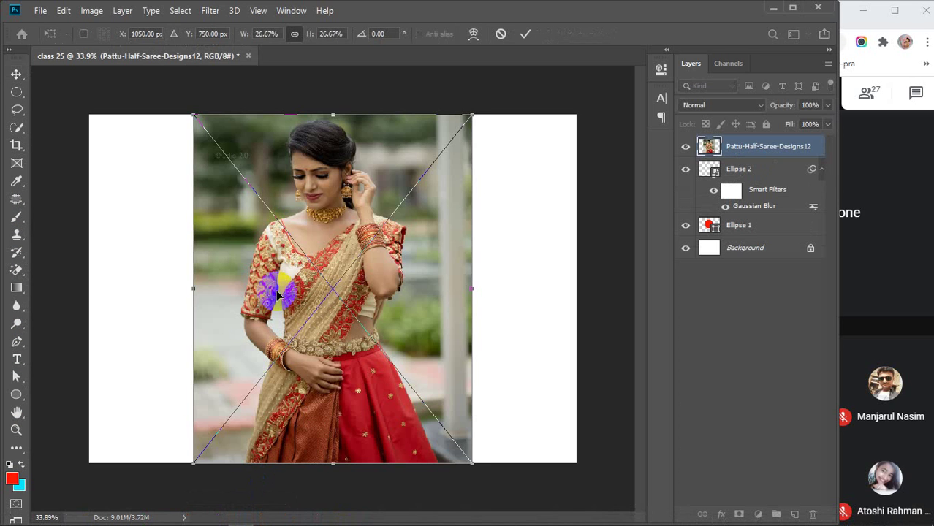
pyautogui.click(524, 35)
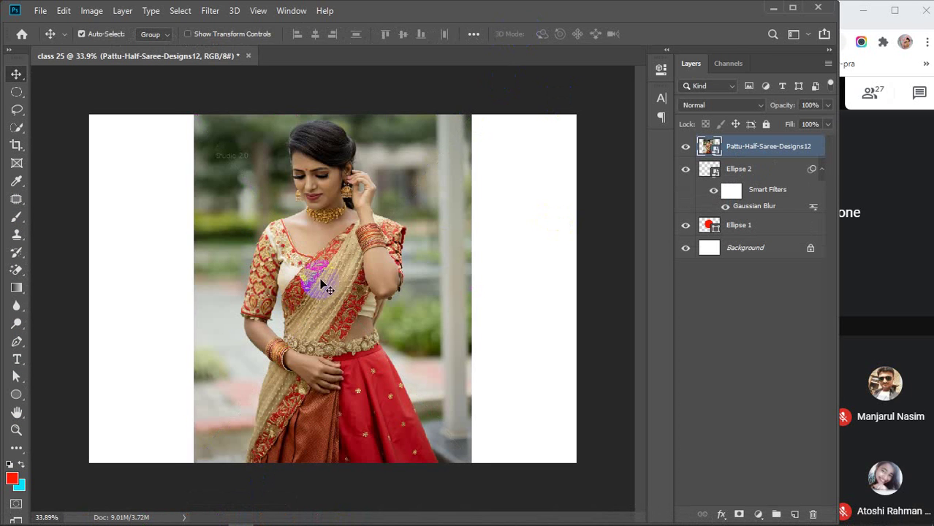
# Try a Gaussian Blur on the placed saree photo with radii up to 1000 pixels and discard it.
pyautogui.click(211, 14)
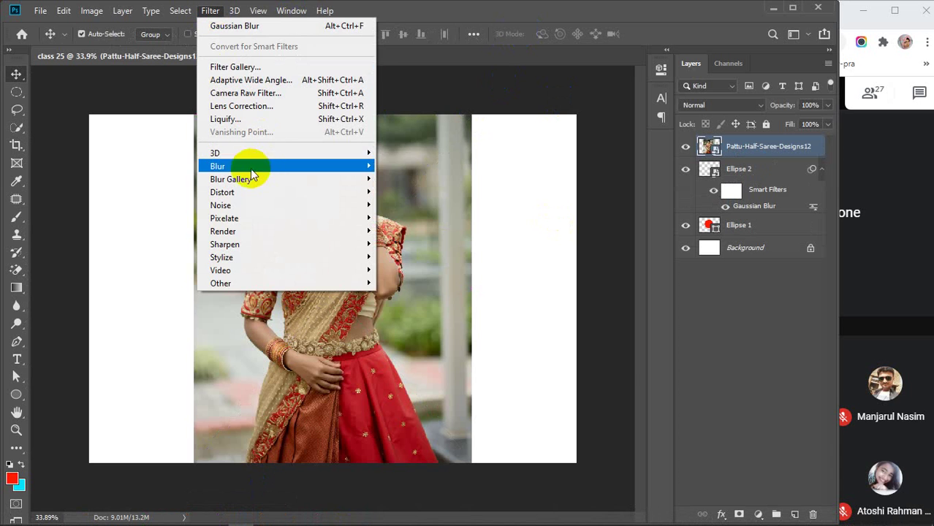
pyautogui.moveTo(261, 165)
pyautogui.click(414, 220)
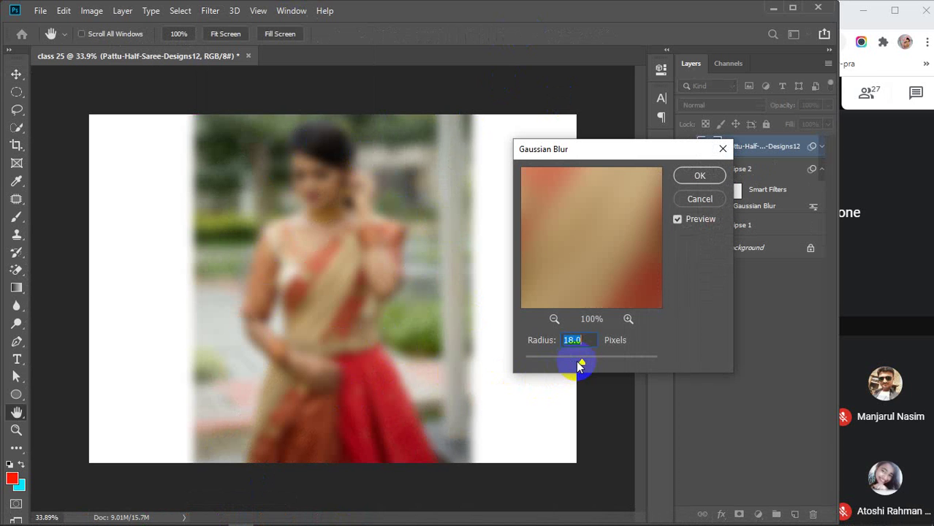
pyautogui.moveTo(547, 364); pyautogui.dragTo(688, 366)
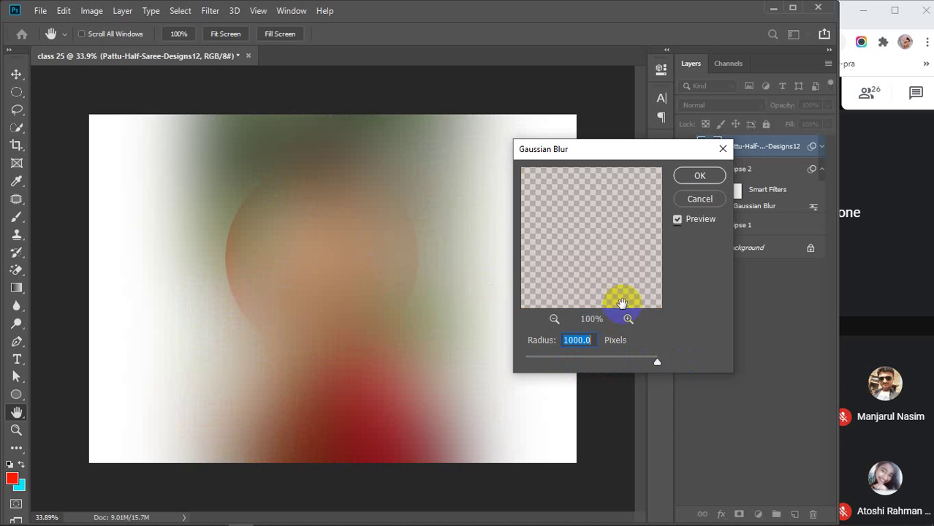
pyautogui.click(700, 199)
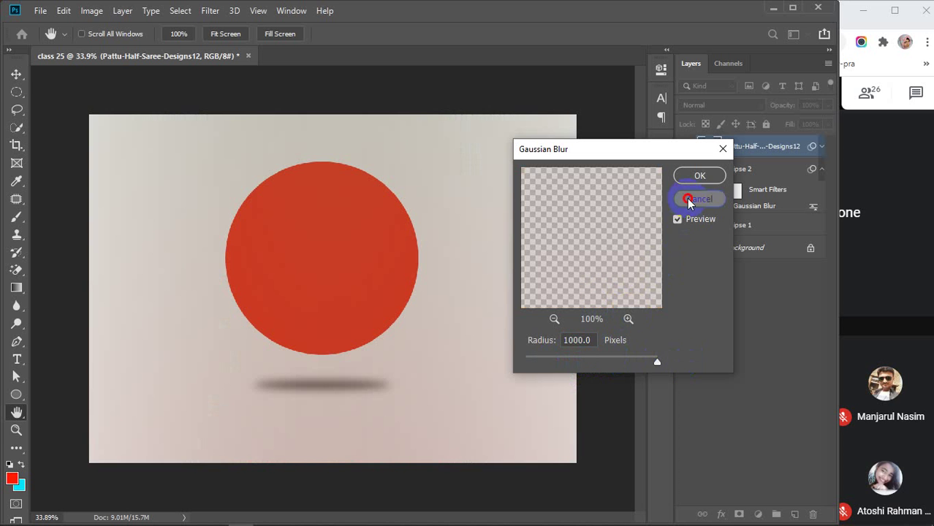
# Set up a Smart Blur on the saree photo with radius 15.0, threshold 35.0 and High quality.
pyautogui.click(209, 14)
pyautogui.moveTo(224, 168)
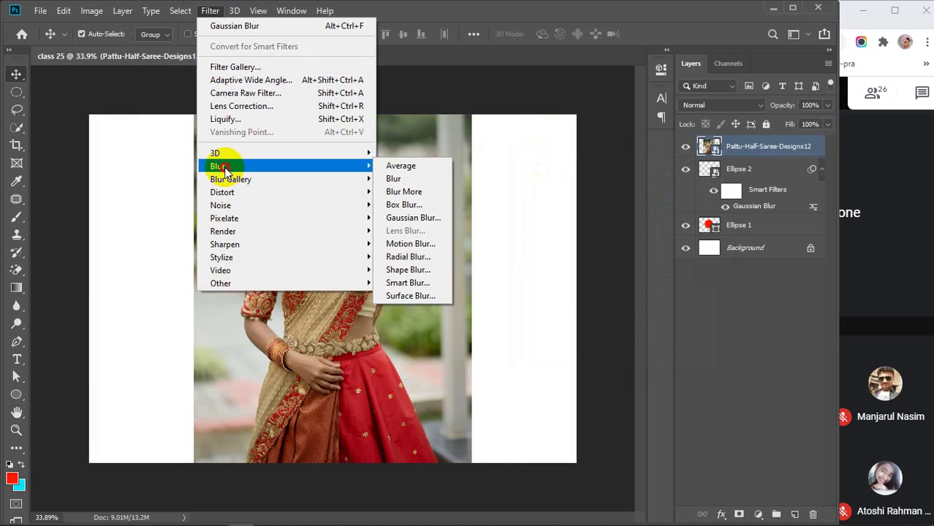
pyautogui.click(404, 283)
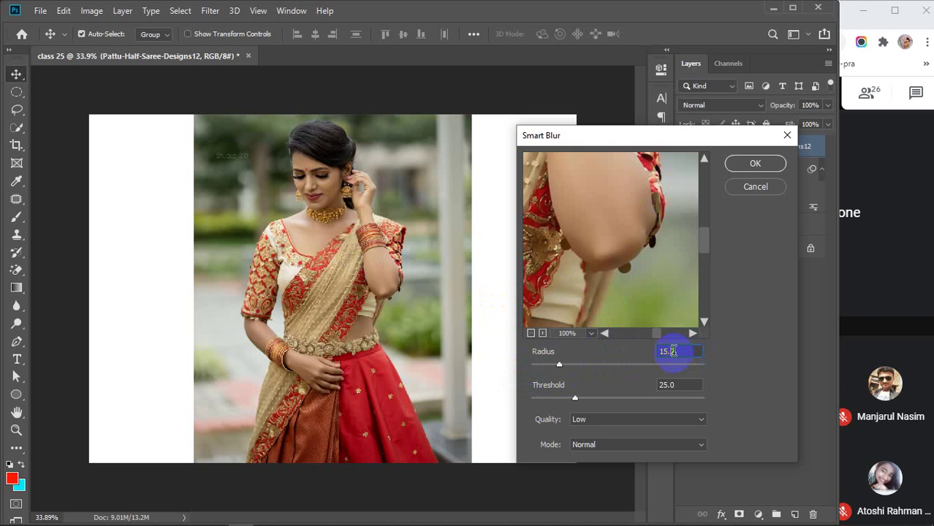
pyautogui.moveTo(674, 352); pyautogui.dragTo(695, 339)
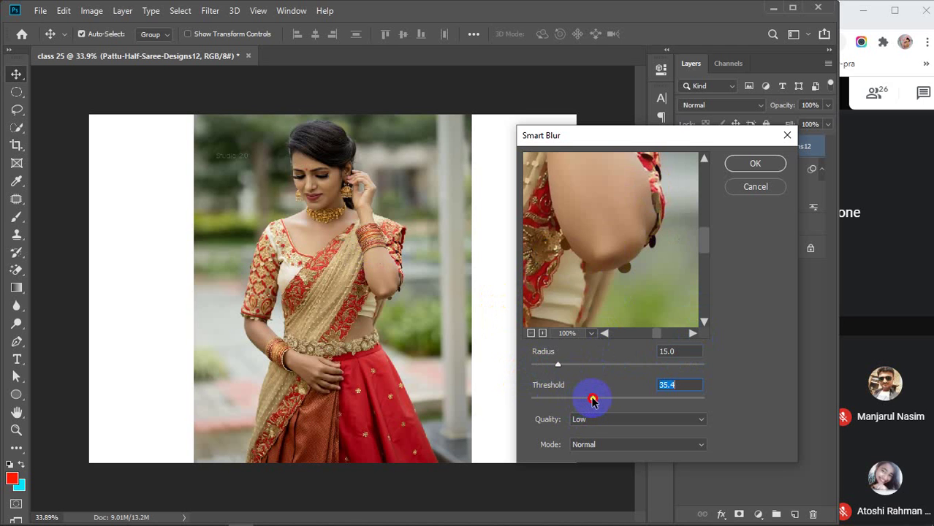
pyautogui.click(671, 386)
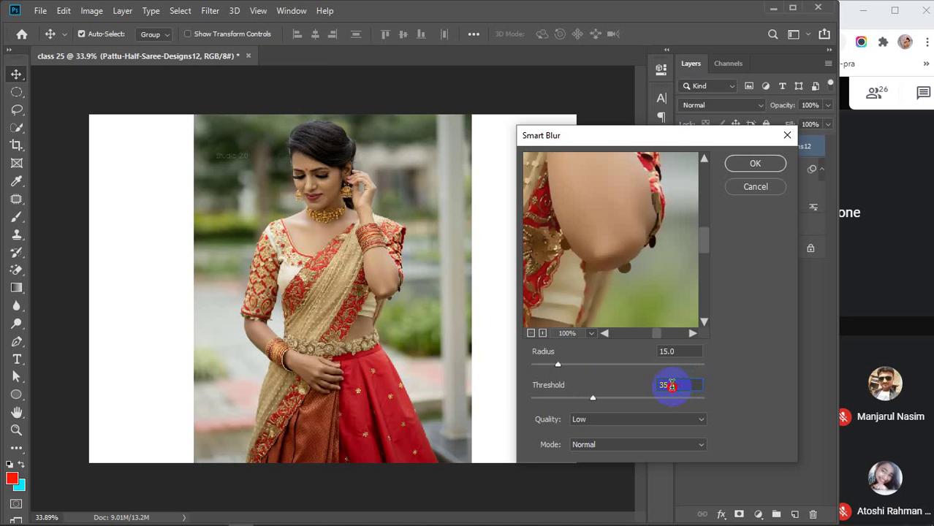
pyautogui.click(647, 420)
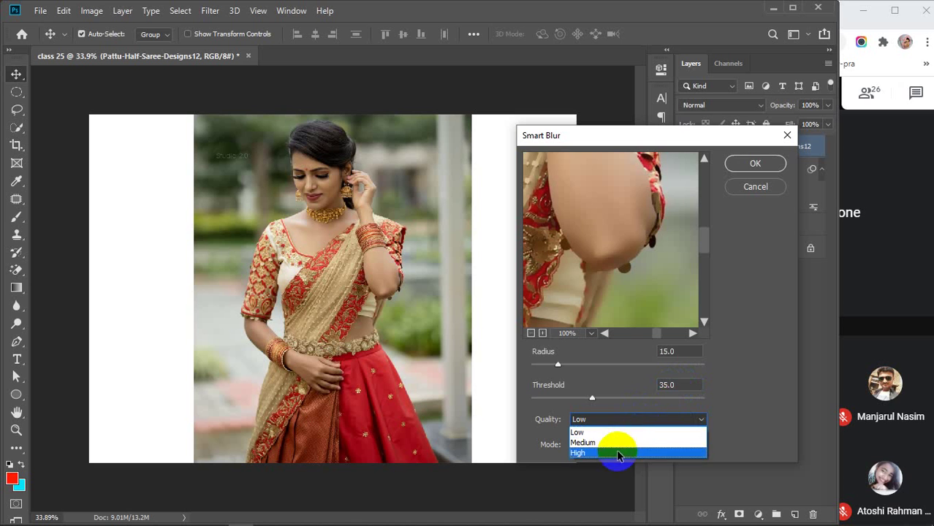
pyautogui.click(616, 455)
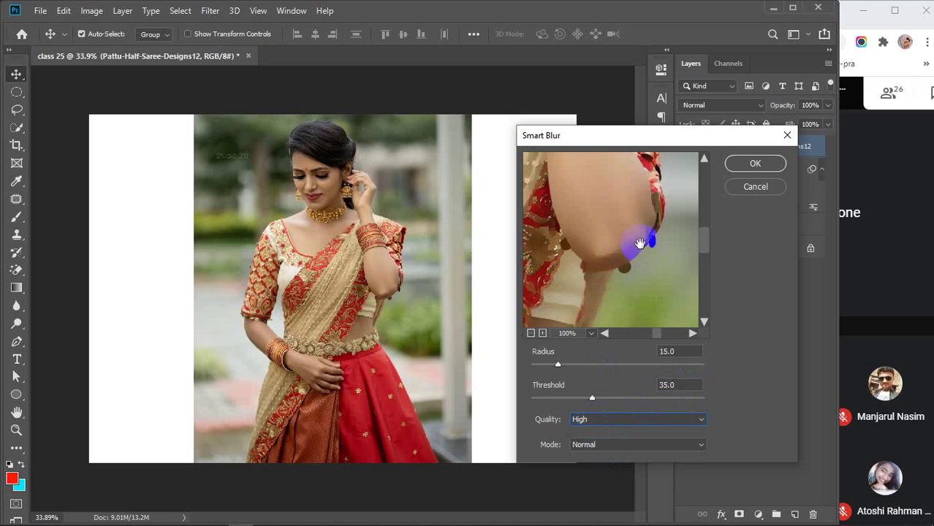
# Preview the Edge Only and Overlay Edge modes, return the mode to Normal and apply the Smart Blur.
pyautogui.click(623, 446)
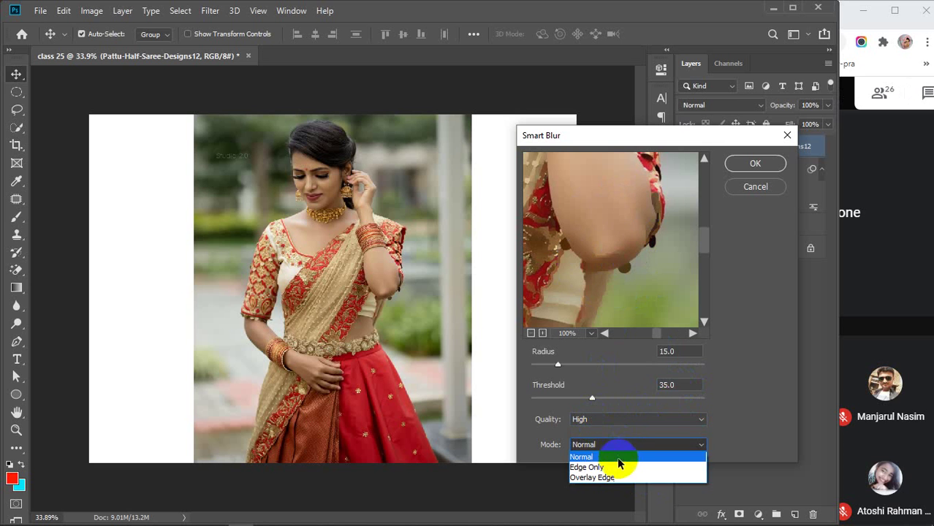
pyautogui.click(616, 468)
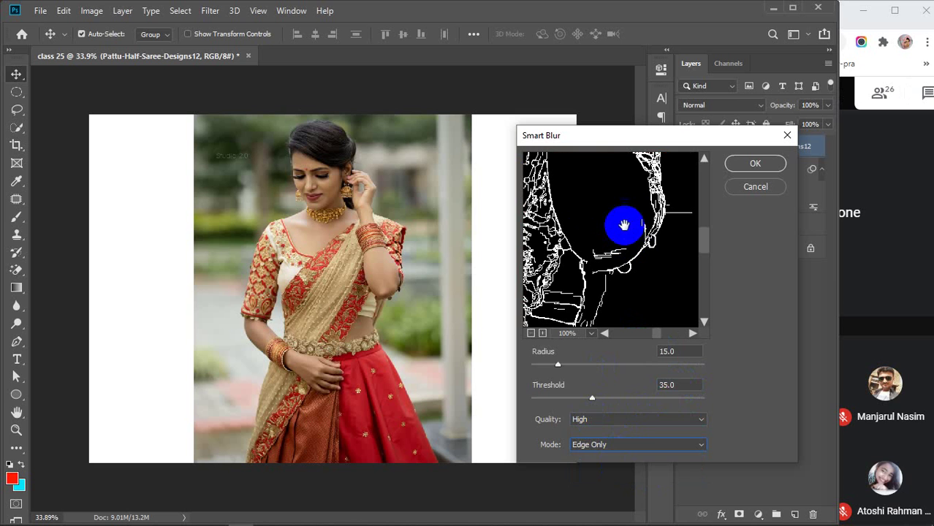
pyautogui.click(618, 447)
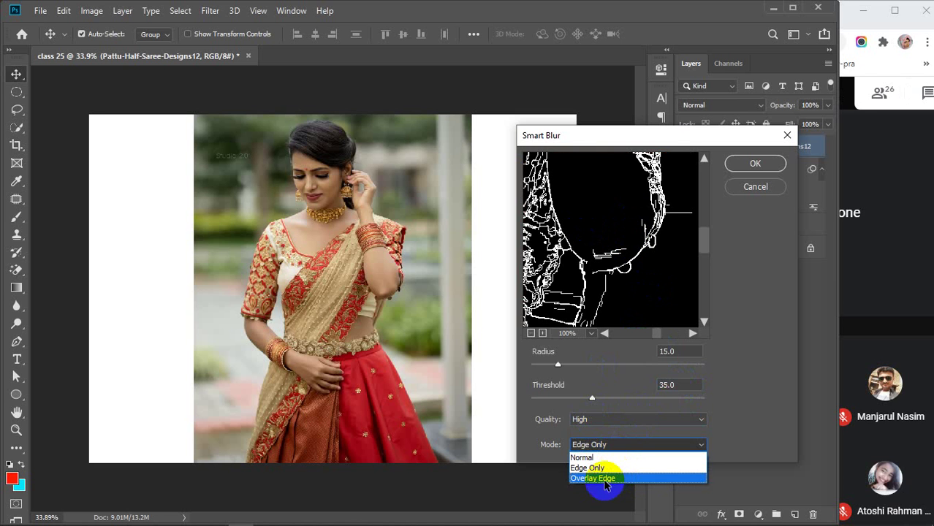
pyautogui.click(602, 478)
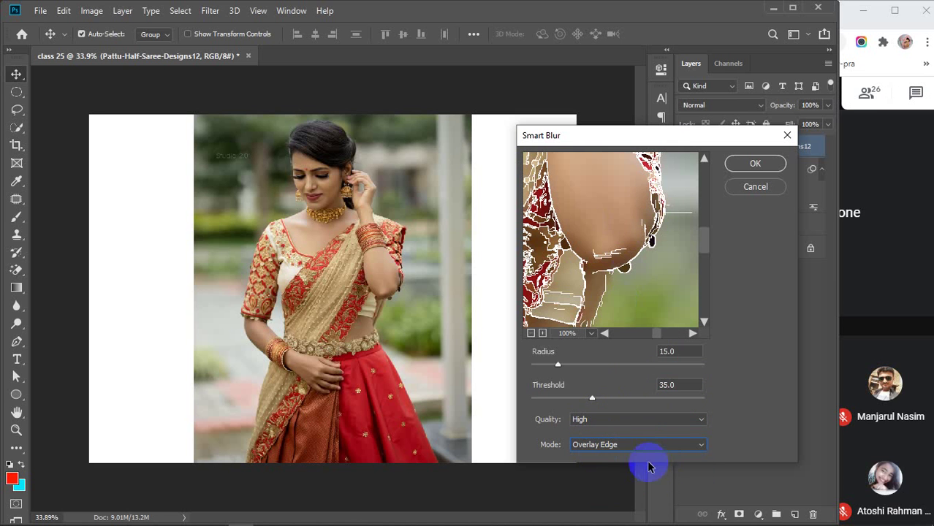
pyautogui.click(626, 445)
pyautogui.click(605, 458)
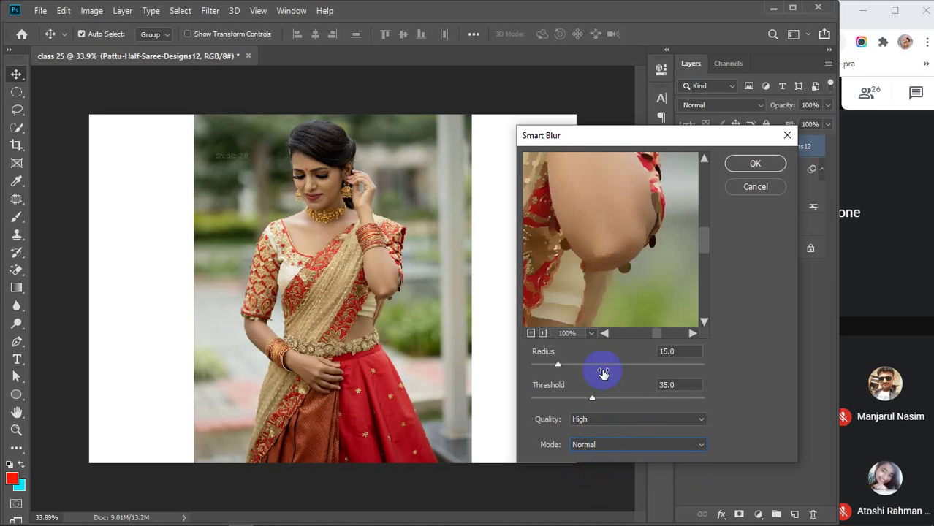
pyautogui.click(754, 165)
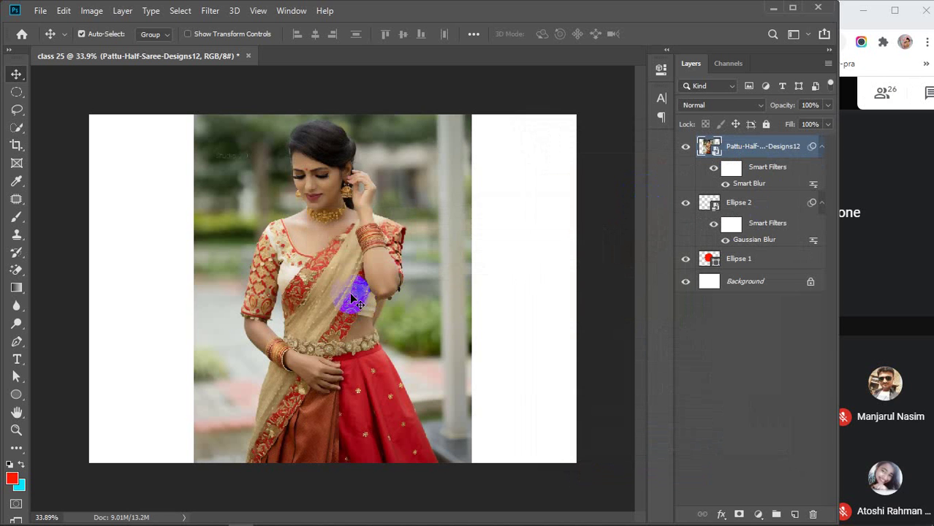
# Examine the Smart Blur effect up close on the woman's face, jewellery and saree, and in the whole photo.
pyautogui.scroll(6, 351, 296)
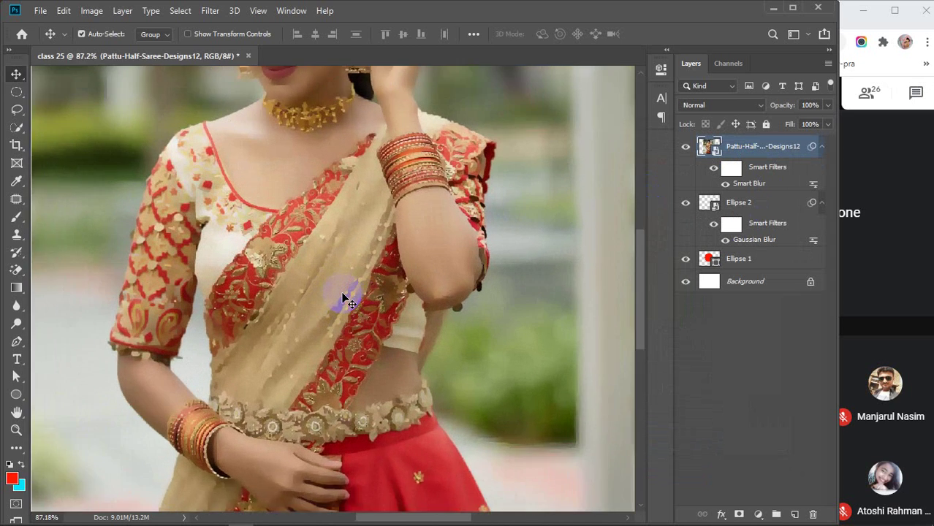
pyautogui.scroll(3, 343, 296)
pyautogui.moveTo(329, 189); pyautogui.dragTo(369, 428)
pyautogui.moveTo(377, 245); pyautogui.dragTo(356, 354)
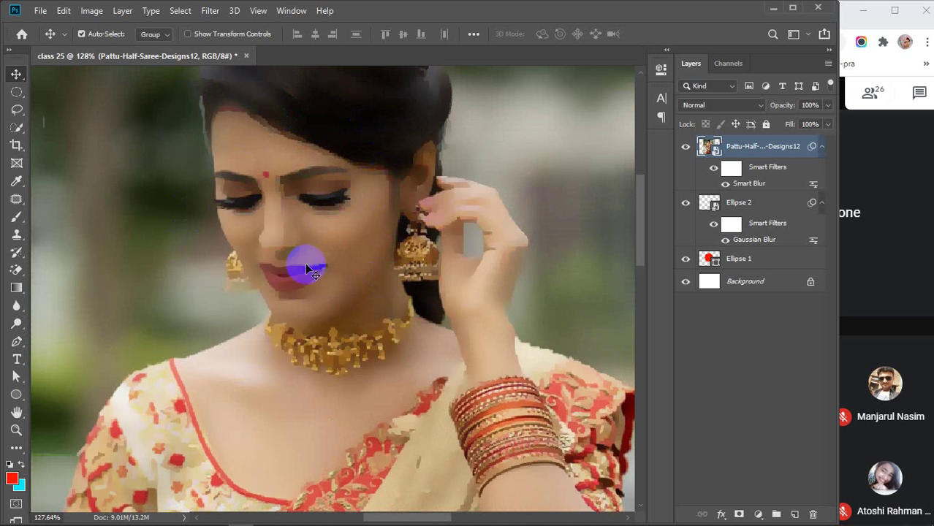
pyautogui.scroll(4, 308, 280)
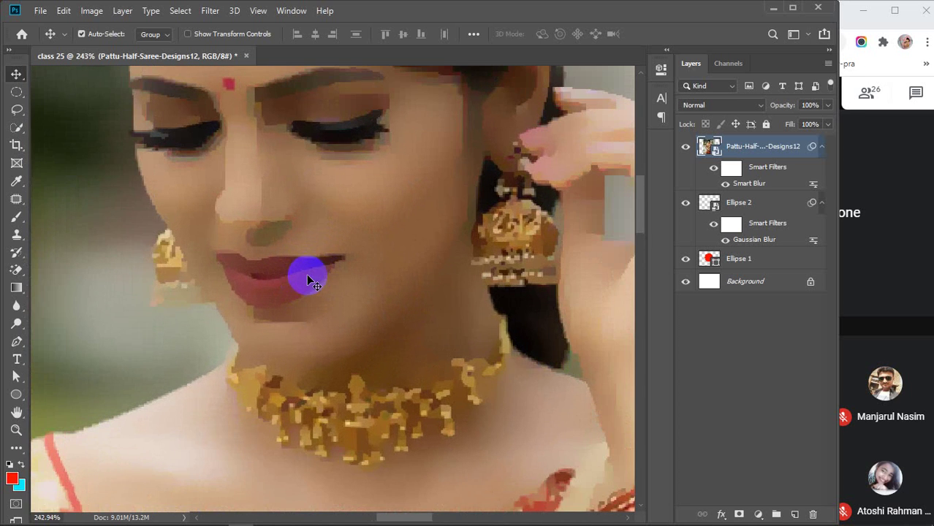
pyautogui.moveTo(360, 182); pyautogui.dragTo(357, 291)
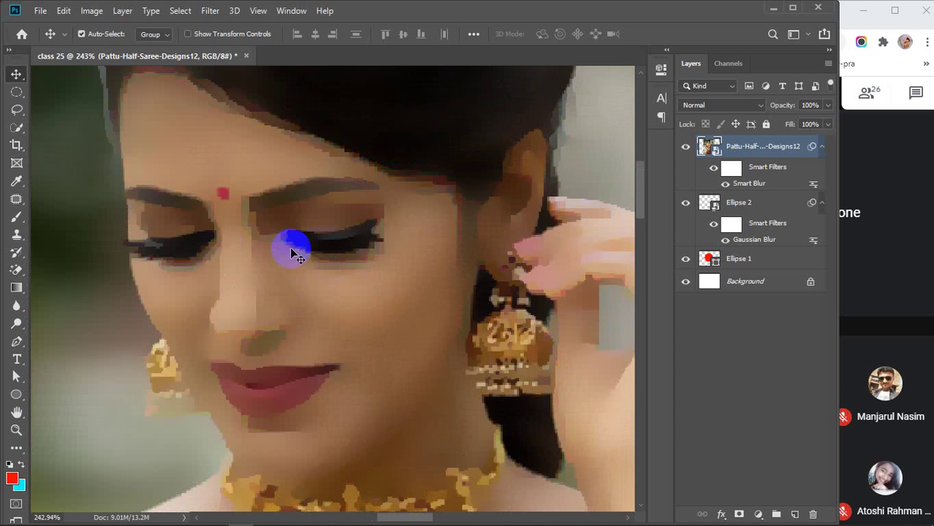
pyautogui.scroll(-8, 293, 250)
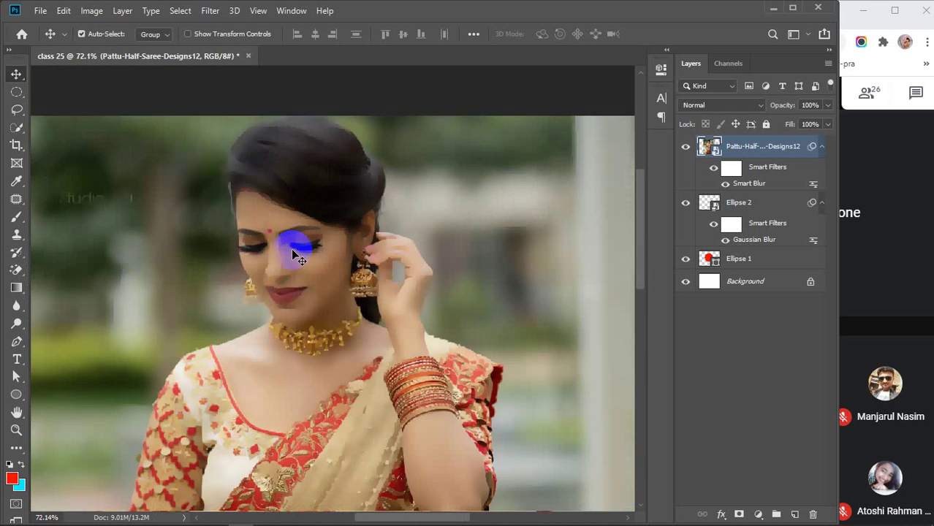
pyautogui.scroll(-1, 293, 251)
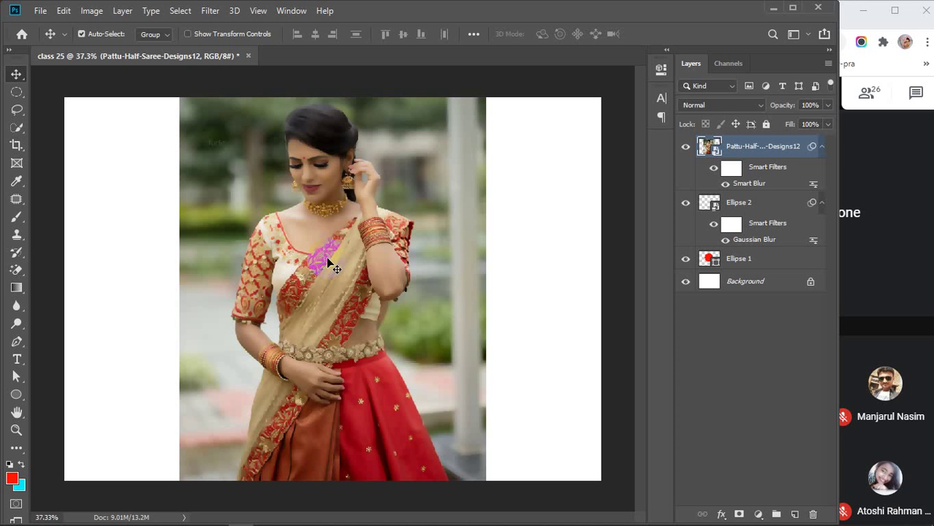
pyautogui.moveTo(327, 260); pyautogui.dragTo(346, 277)
pyautogui.scroll(2, 329, 272)
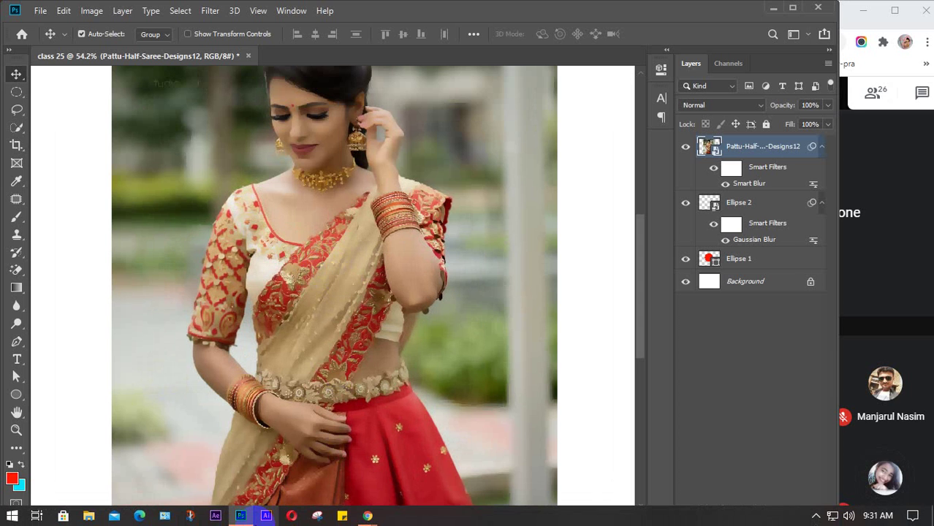
# Switch to the new-tab Chrome window and search Google for "oil paint model", showing image results.
pyautogui.moveTo(367, 516)
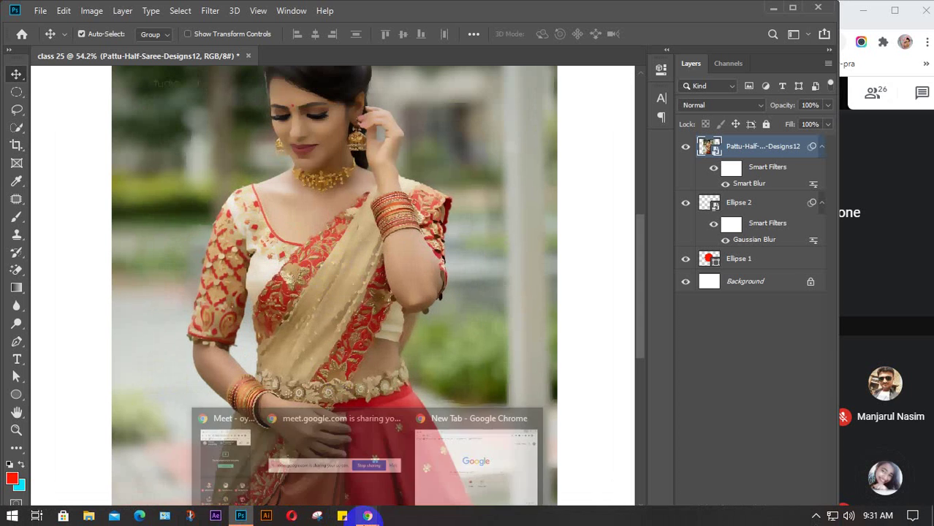
pyautogui.click(467, 461)
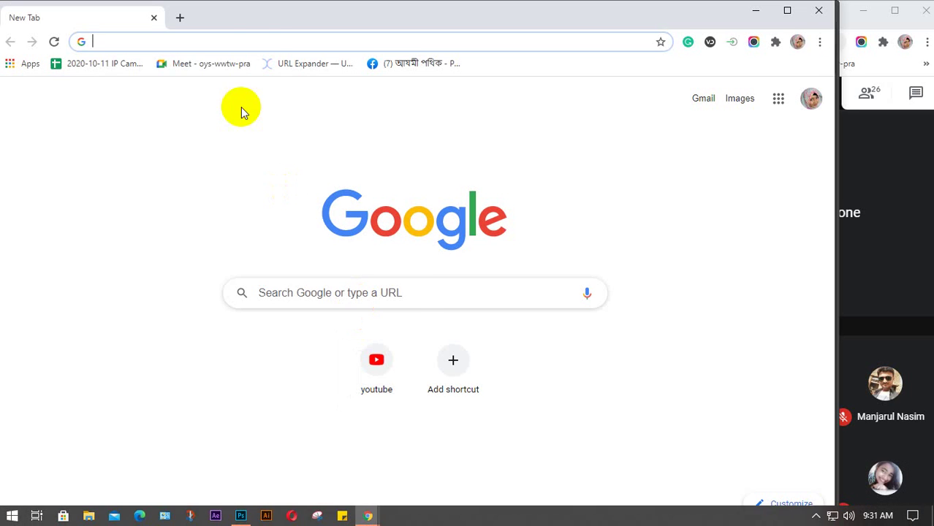
pyautogui.click(176, 43)
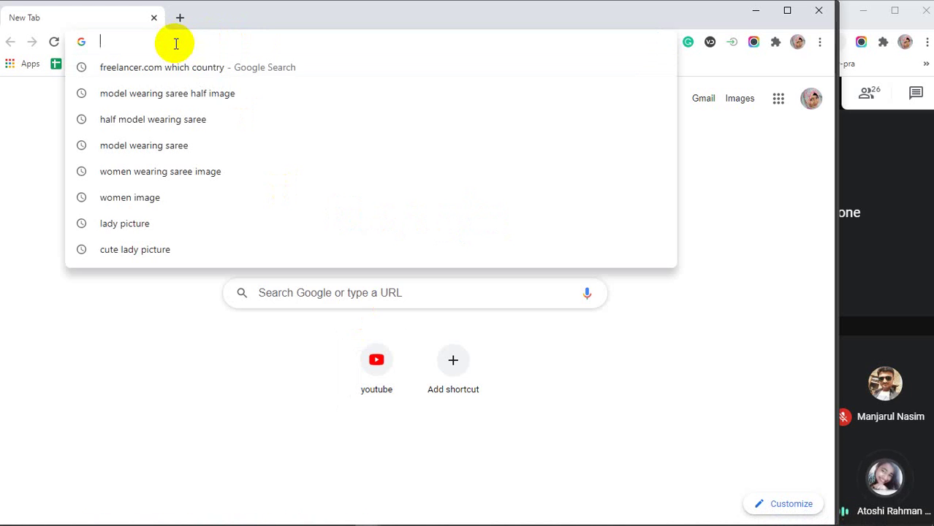
pyautogui.write('oil p')
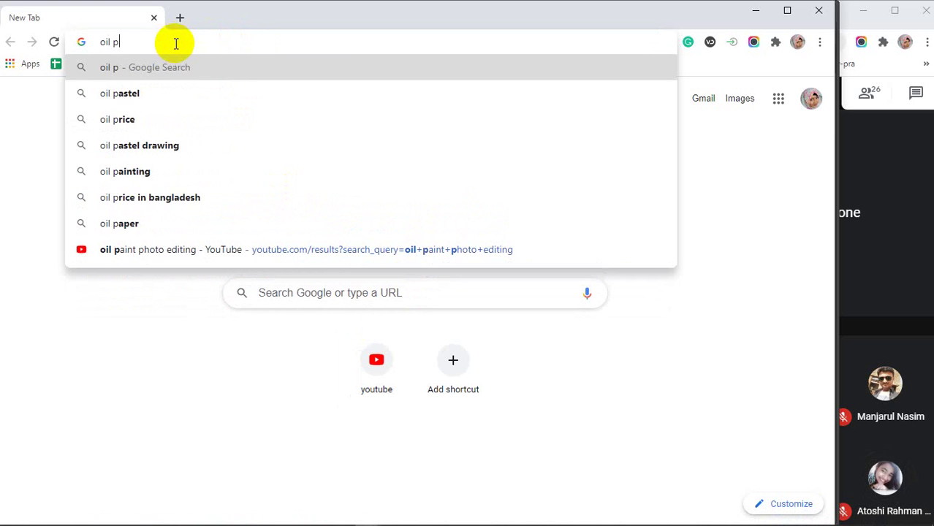
pyautogui.write('aint ')
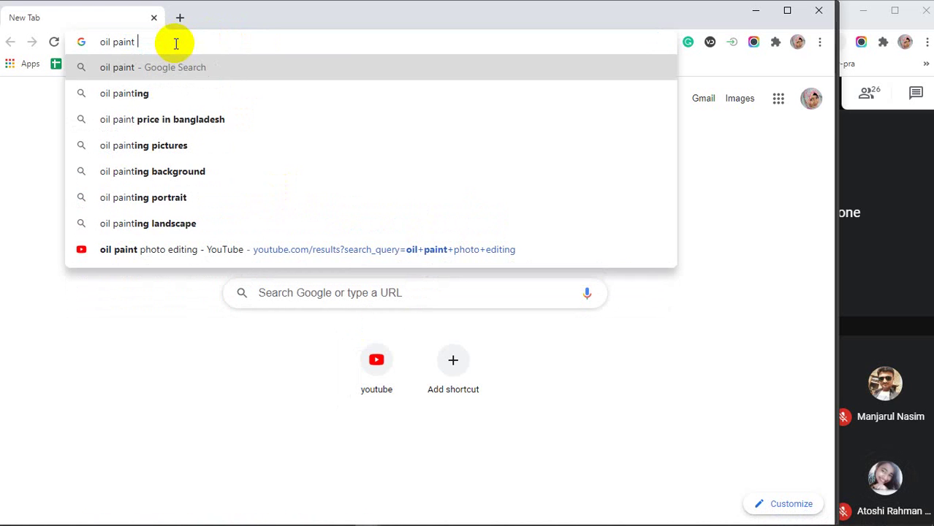
pyautogui.write('model')
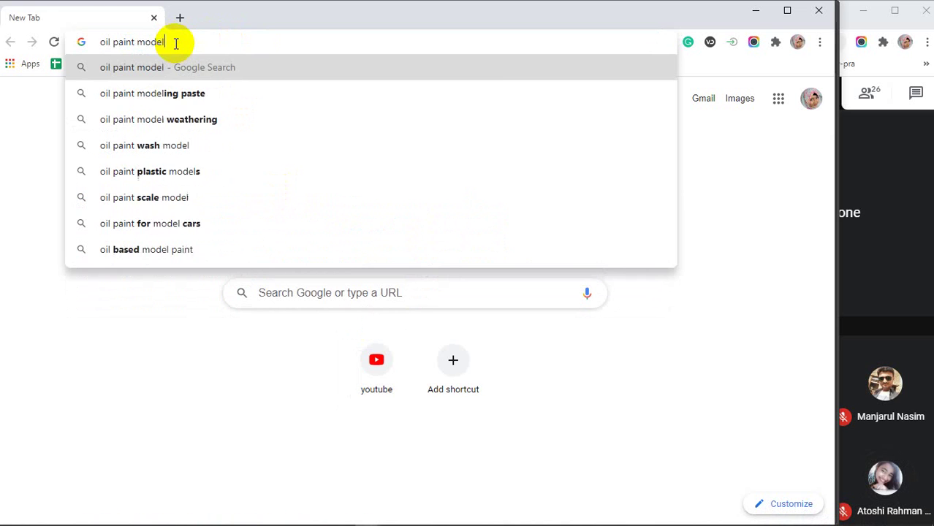
pyautogui.press('Return')
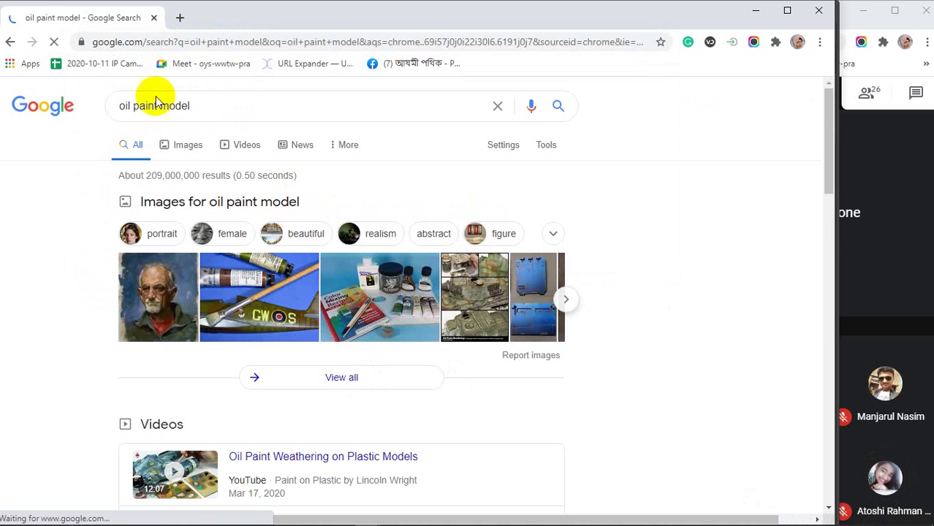
pyautogui.click(181, 147)
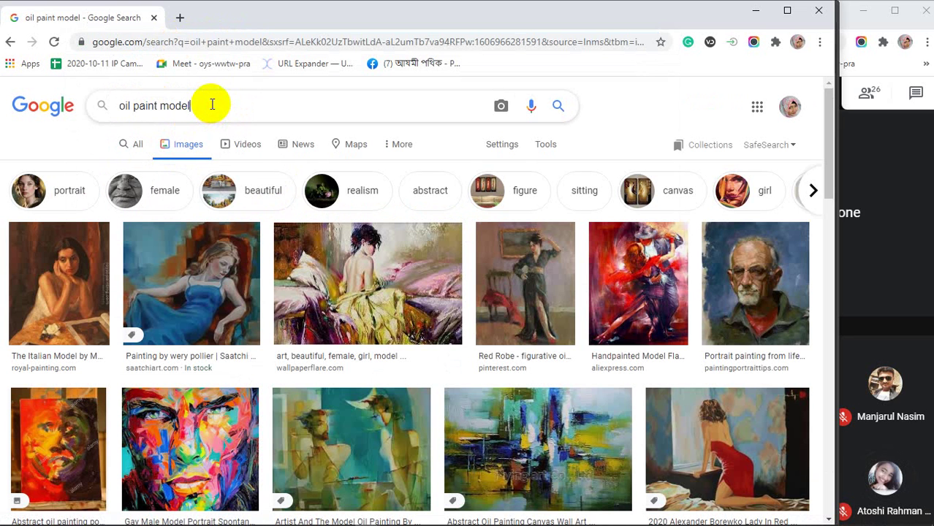
# Change the image search to "oil paint in photoshop".
pyautogui.click(211, 105)
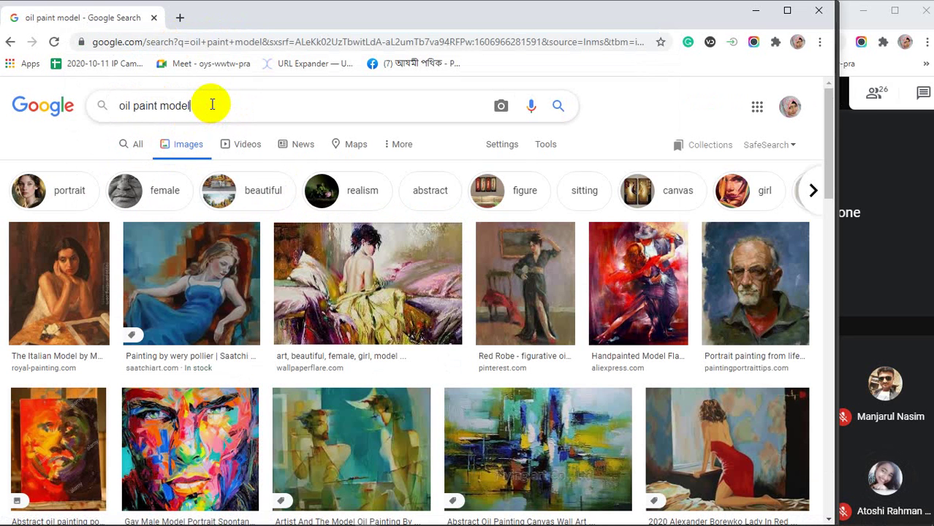
pyautogui.doubleClick(166, 105)
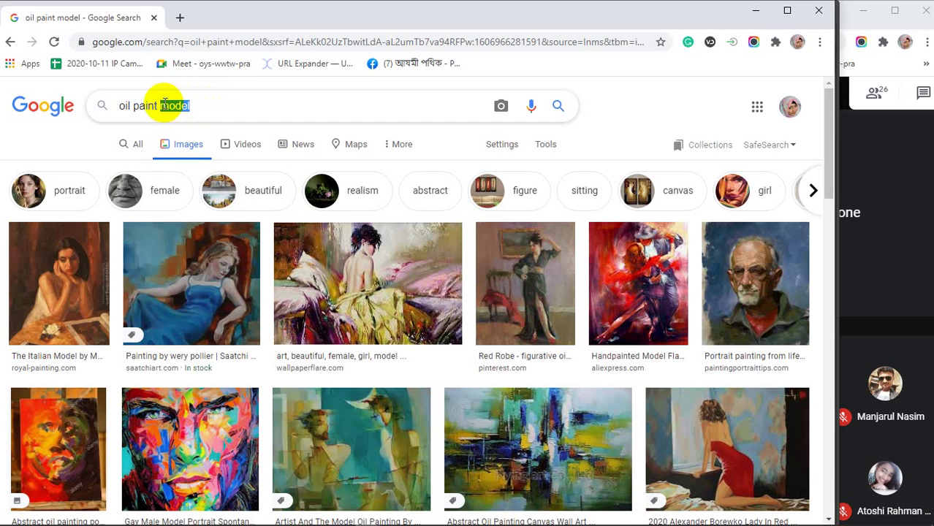
pyautogui.write('in p')
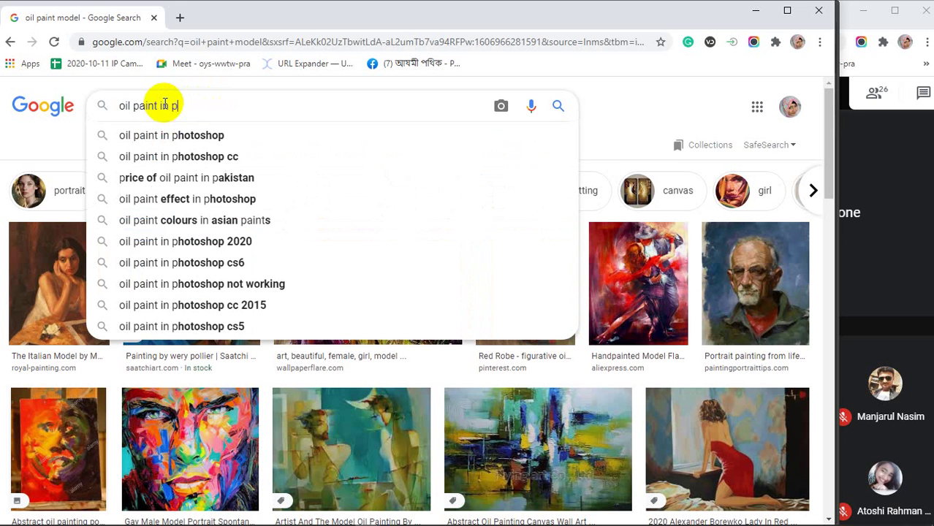
pyautogui.write('hotos')
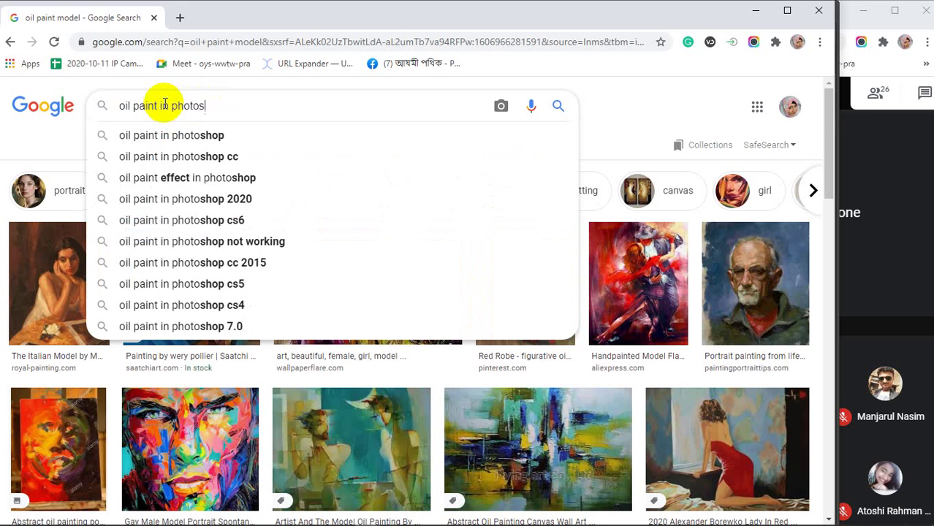
pyautogui.write('hop')
pyautogui.press('Return')
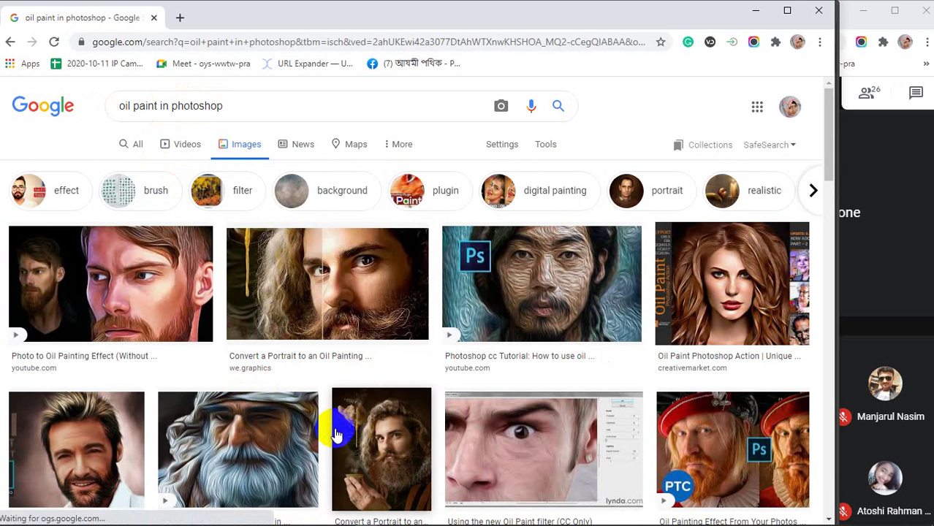
# Preview the oil paint filter tutorial portrait and the Oil Paint Photoshop Action image from the results.
pyautogui.click(560, 313)
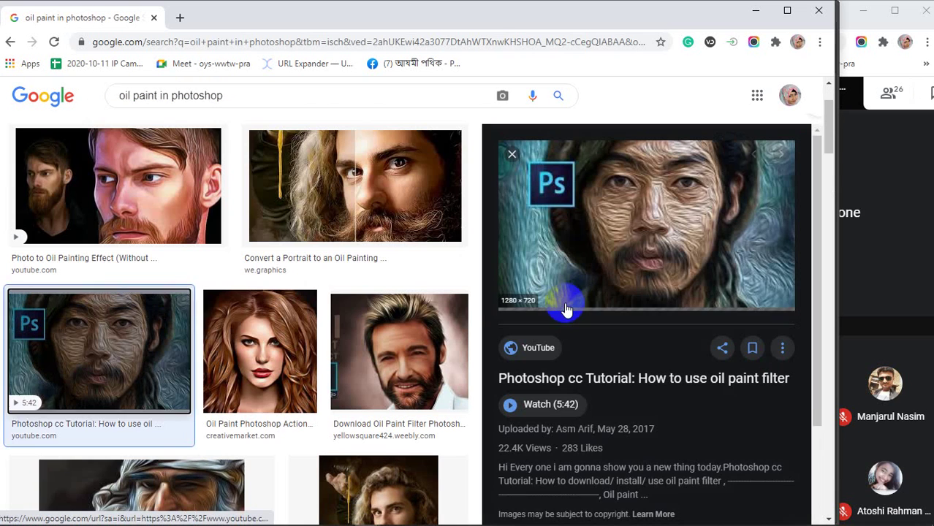
pyautogui.scroll(-1, 305, 311)
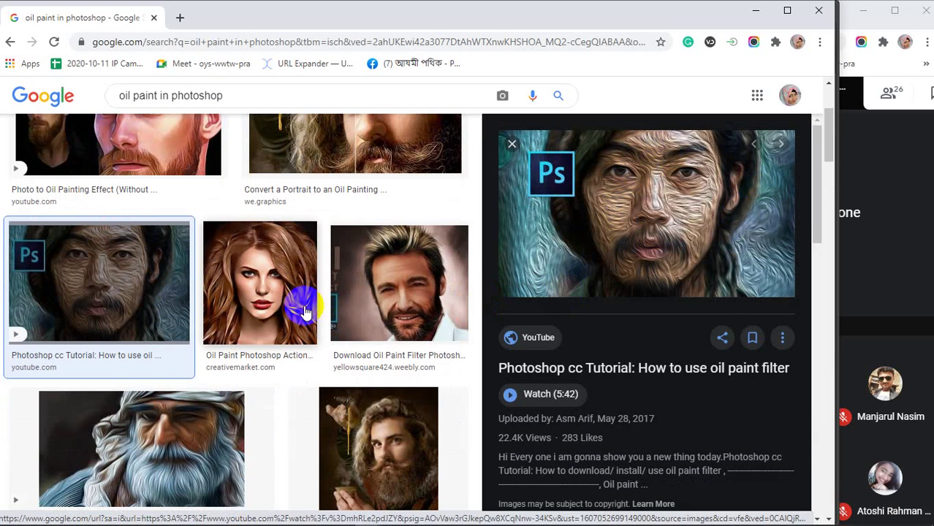
pyautogui.click(306, 311)
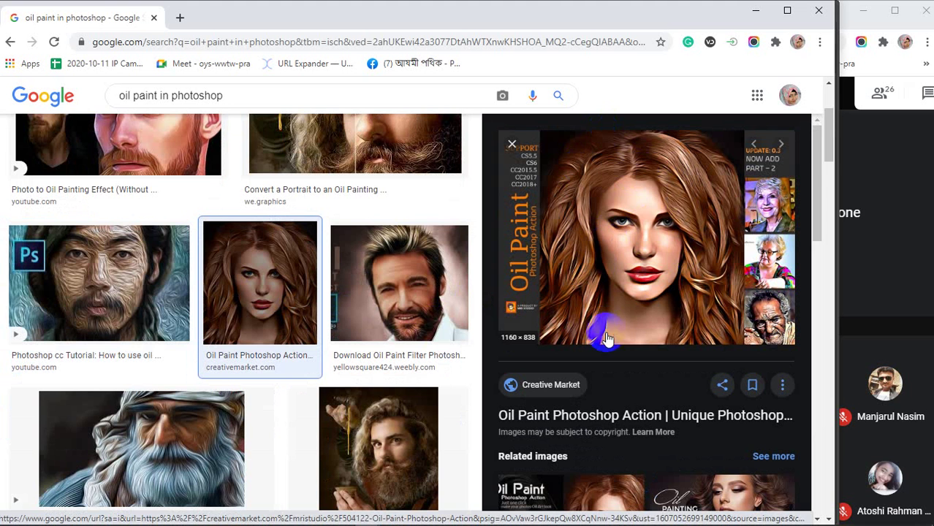
# Preview the oil painting tutorial image of the bearded man in a headscarf, and switch back to Photoshop.
pyautogui.scroll(-2, 274, 306)
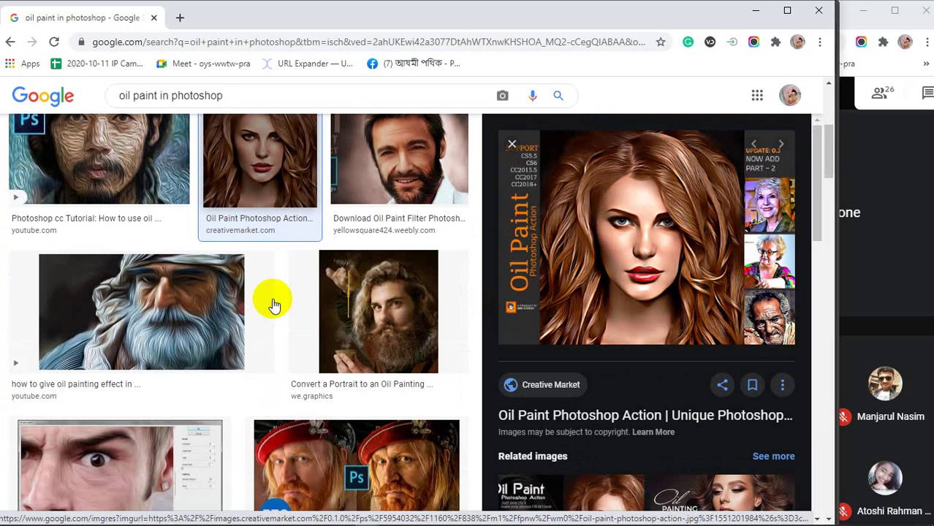
pyautogui.click(172, 302)
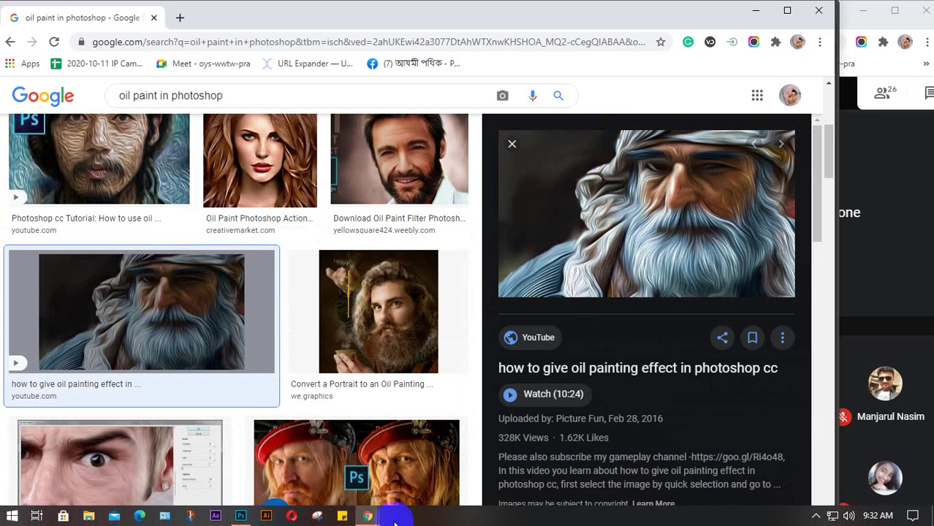
pyautogui.click(241, 516)
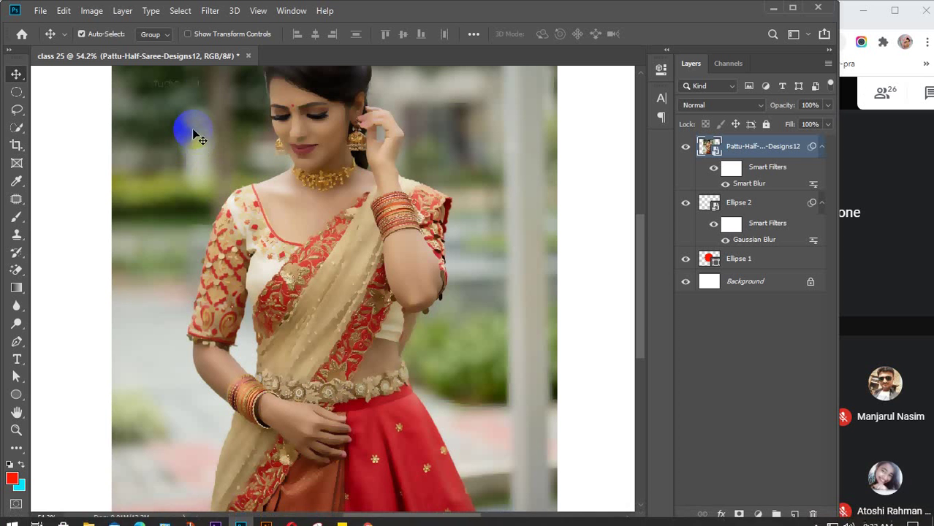
pyautogui.click(210, 11)
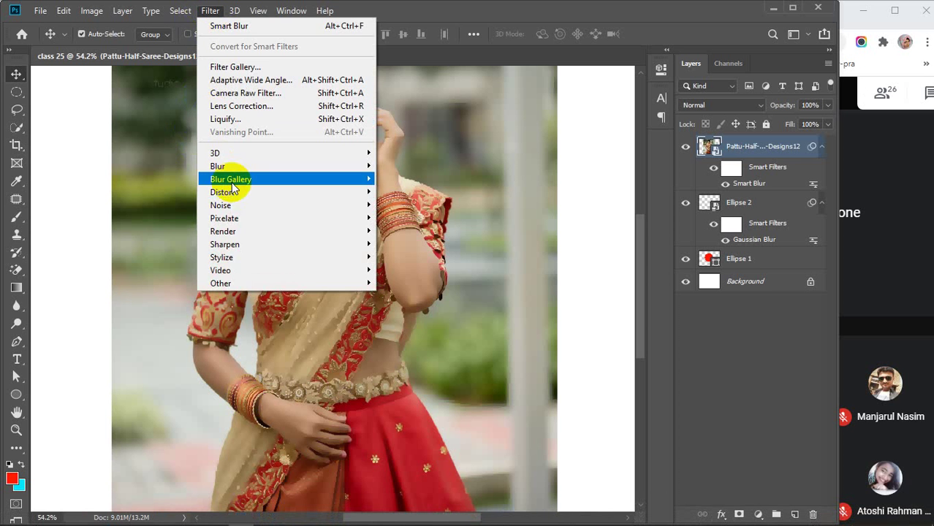
pyautogui.moveTo(234, 169)
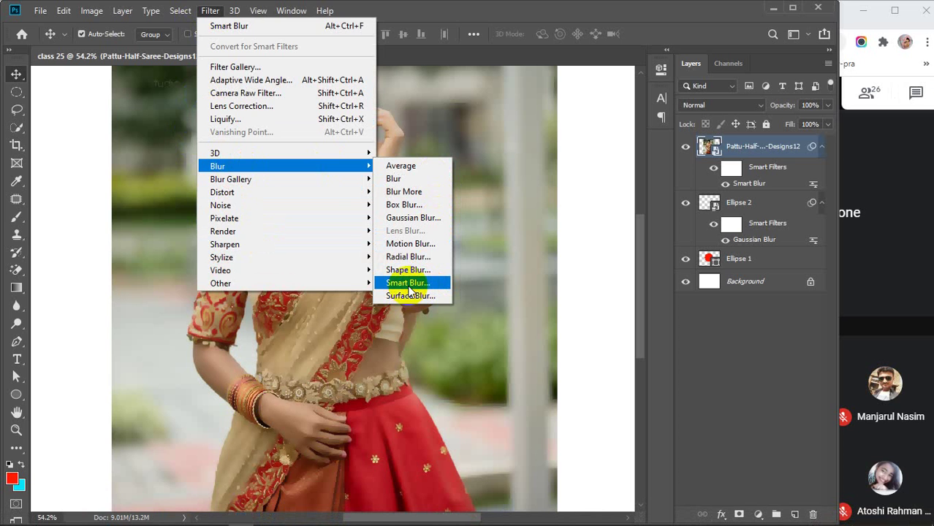
pyautogui.click(528, 187)
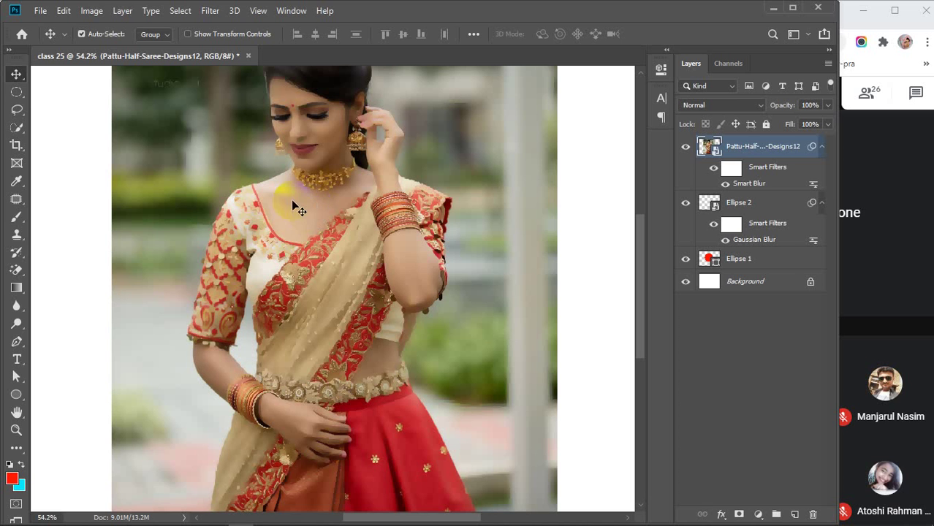
pyautogui.click(91, 11)
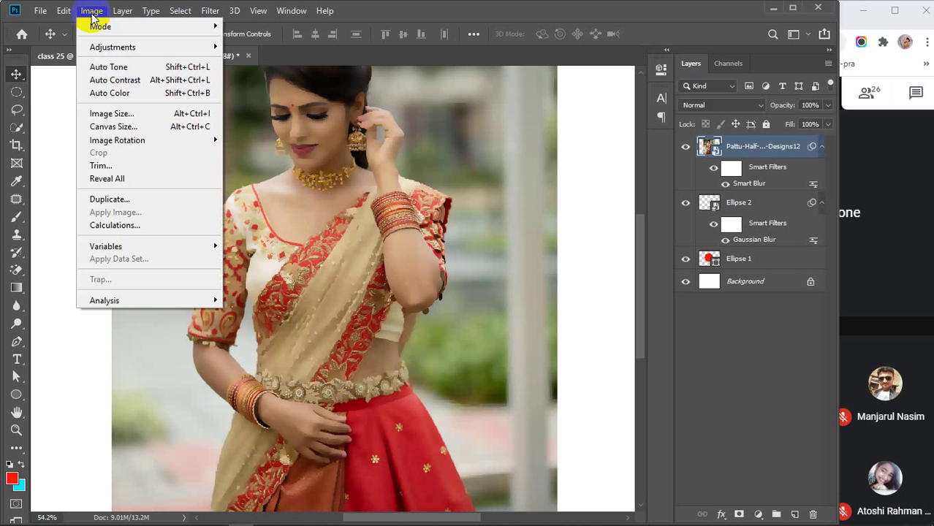
pyautogui.moveTo(117, 46)
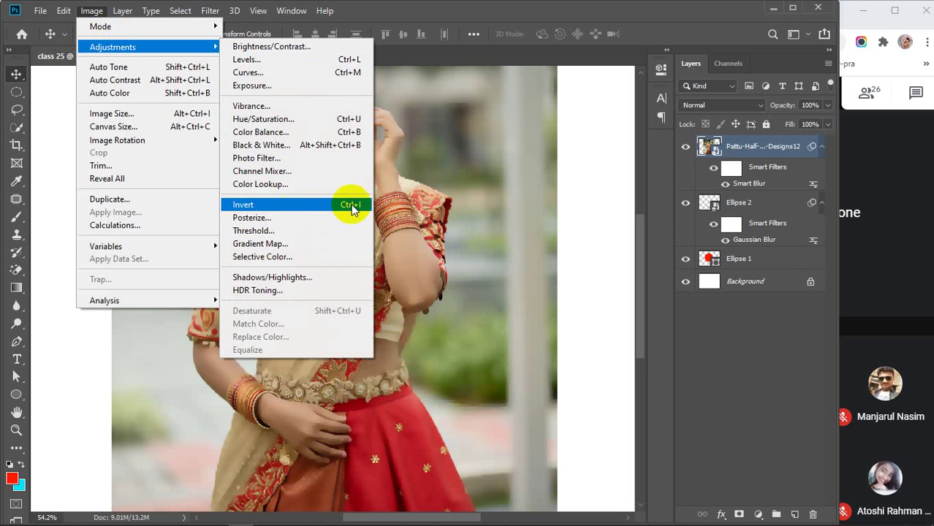
pyautogui.click(528, 207)
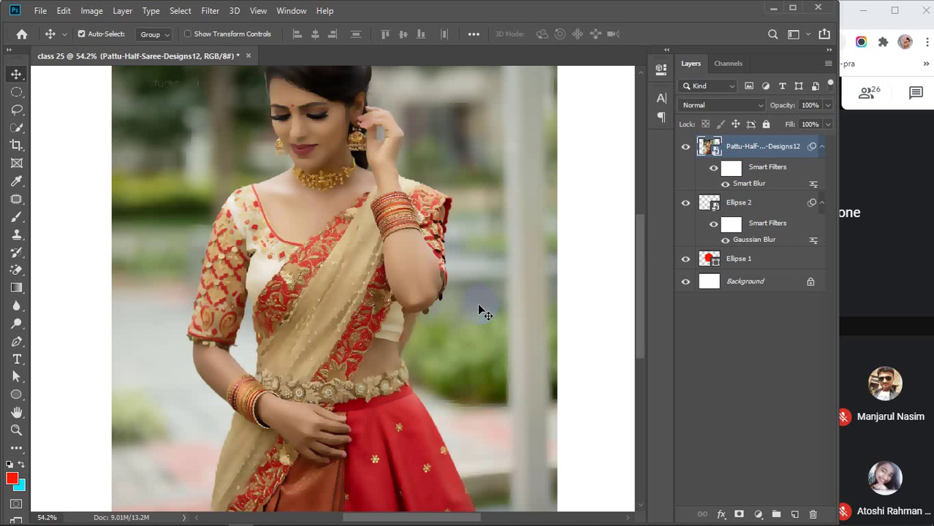
# Undo the Smart Blur on the saree photo, comparing the face and jewellery up close with and without it.
pyautogui.scroll(2, 480, 311)
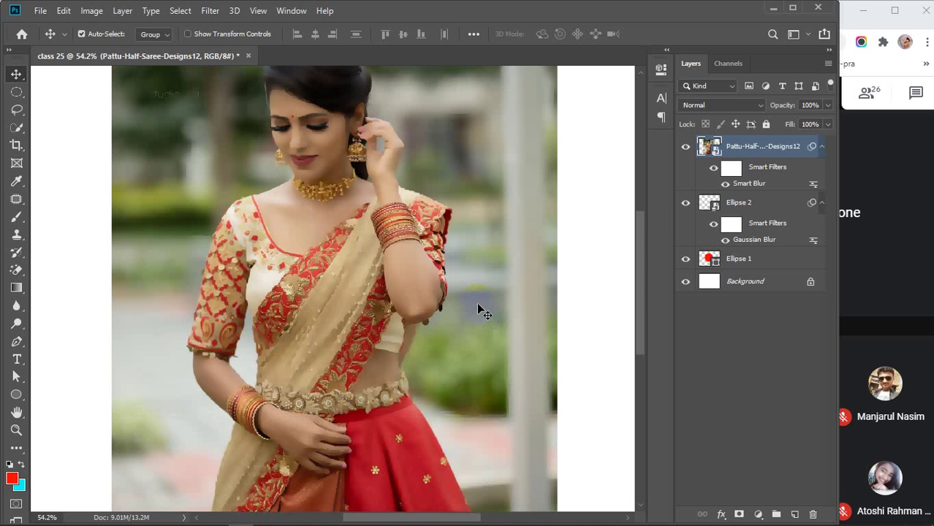
pyautogui.scroll(-3, 480, 310)
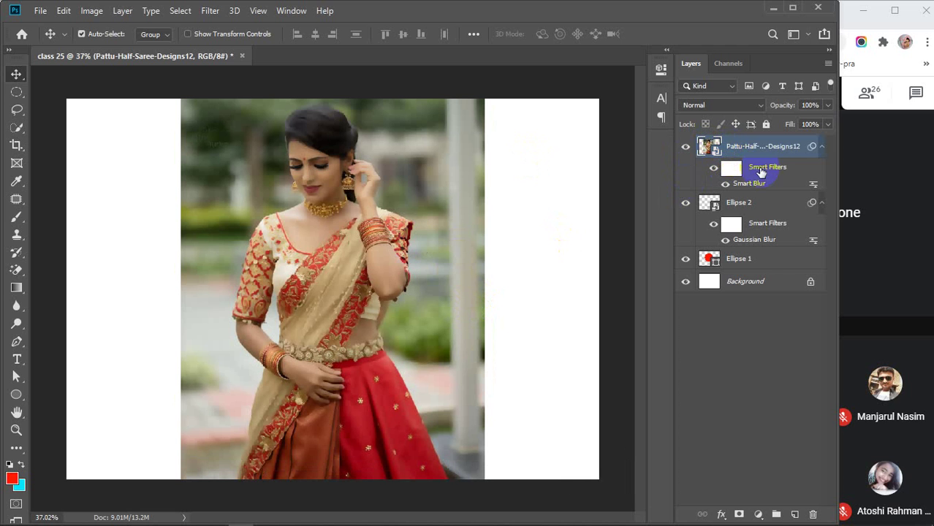
pyautogui.hotkey('ctrl', 'z')
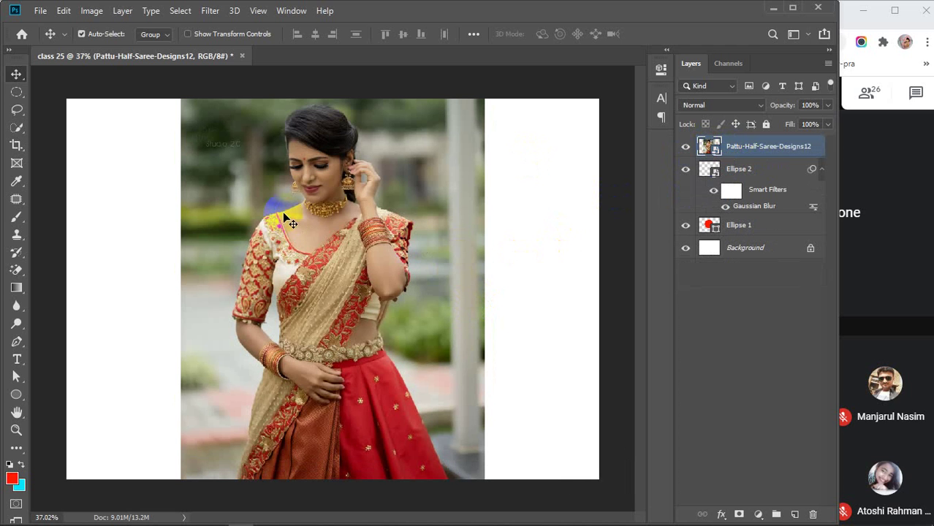
pyautogui.scroll(13, 291, 188)
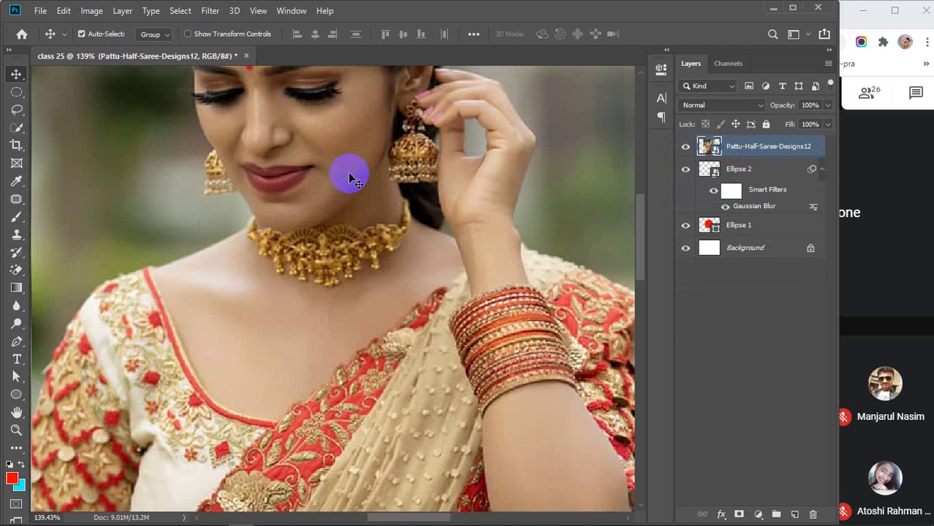
pyautogui.hotkey('ctrl', 'shift', 'z')
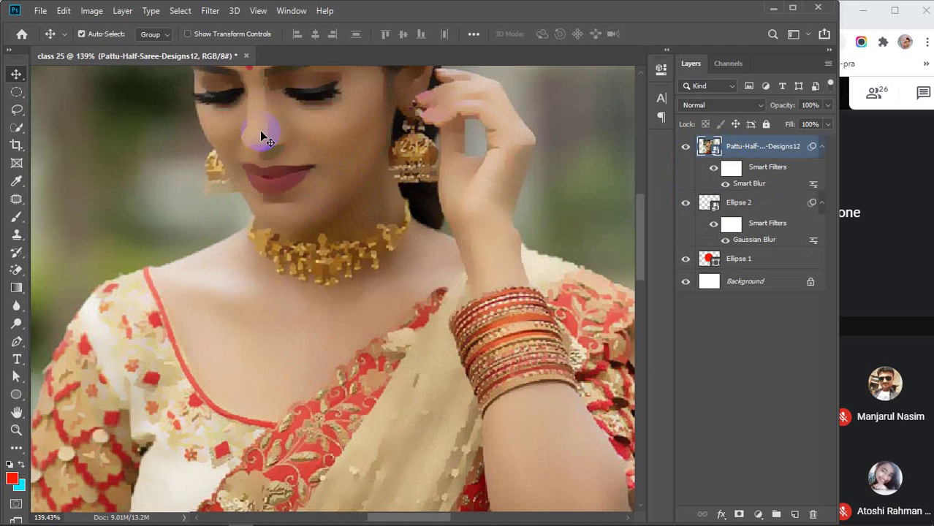
pyautogui.hotkey('ctrl', 'z')
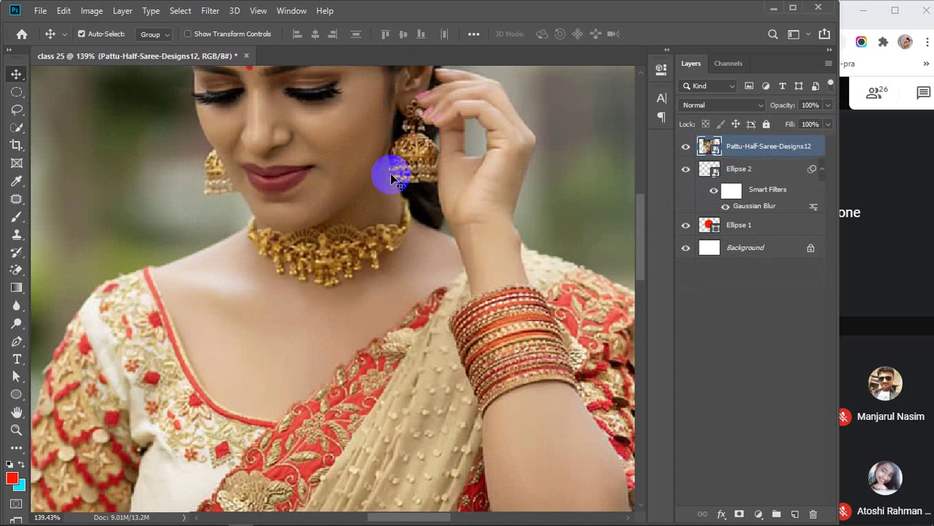
# Try a Shape Blur with the bone shape and a 10-pixel radius on the saree photo, and undo it.
pyautogui.click(211, 11)
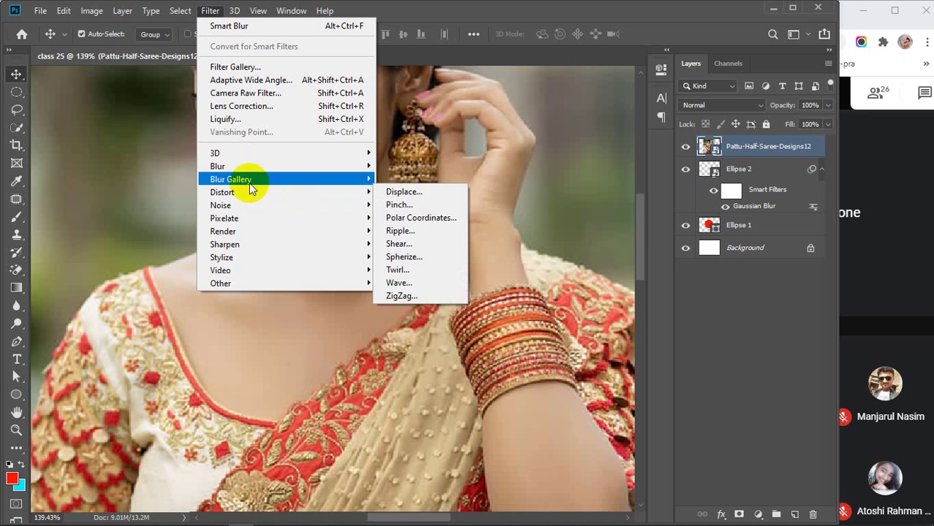
pyautogui.moveTo(263, 185)
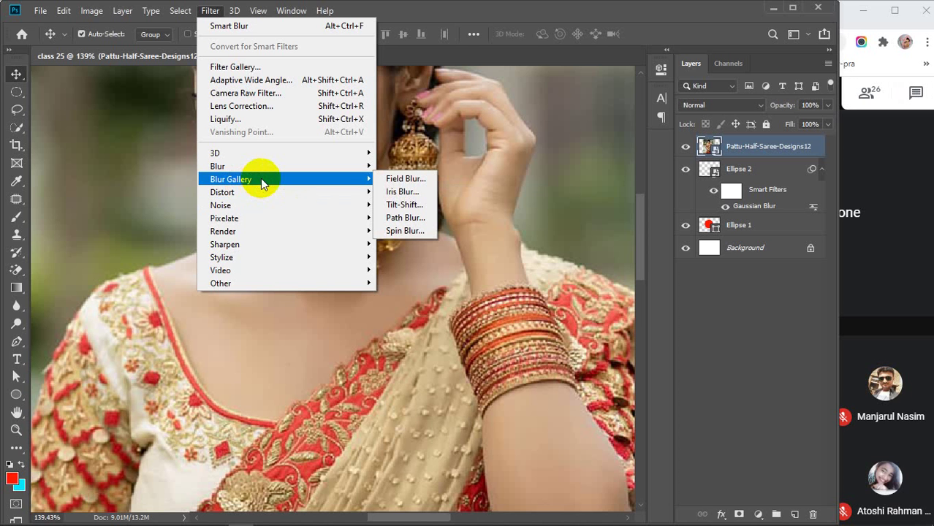
pyautogui.click(249, 167)
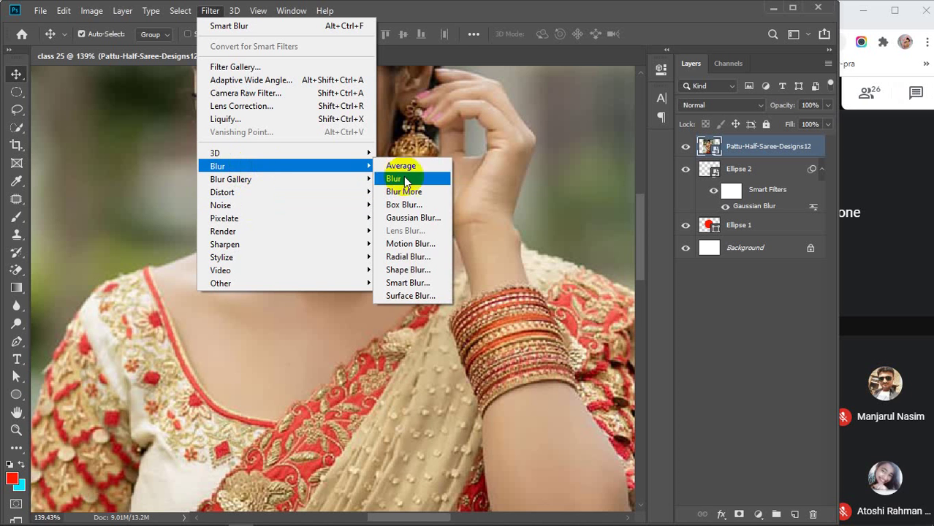
pyautogui.click(411, 272)
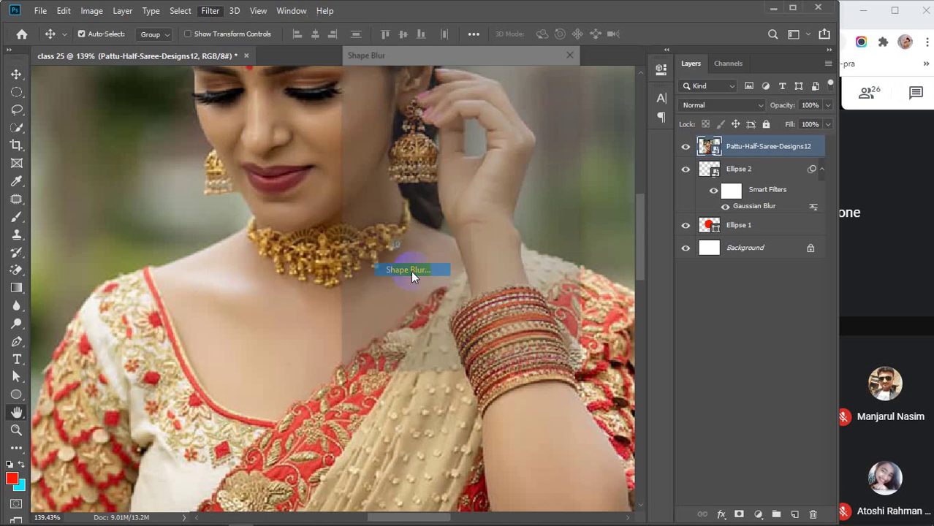
pyautogui.moveTo(424, 55); pyautogui.dragTo(641, 68)
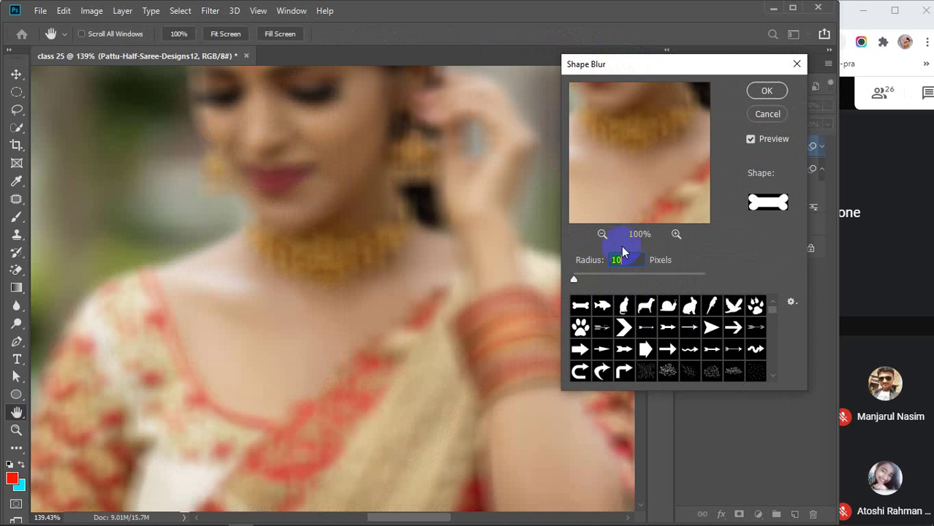
pyautogui.click(765, 92)
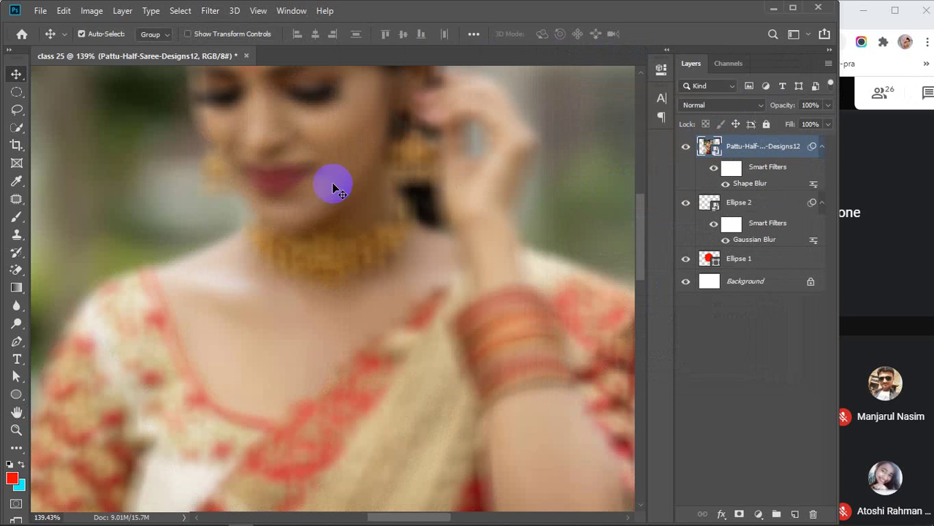
pyautogui.hotkey('ctrl', 'z')
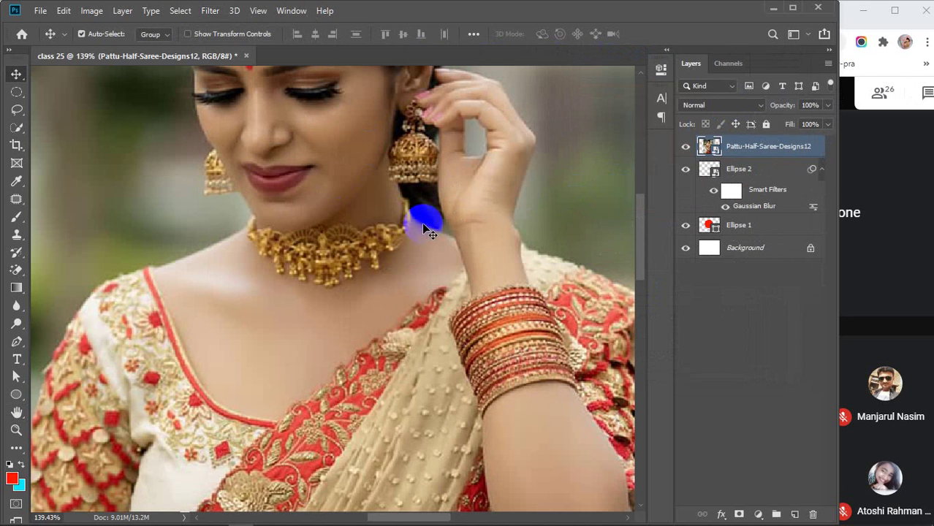
# Try Dust & Scratches on the saree photo with a 12-pixel radius and a threshold of 8 levels, and undo it.
pyautogui.click(206, 11)
pyautogui.moveTo(245, 208)
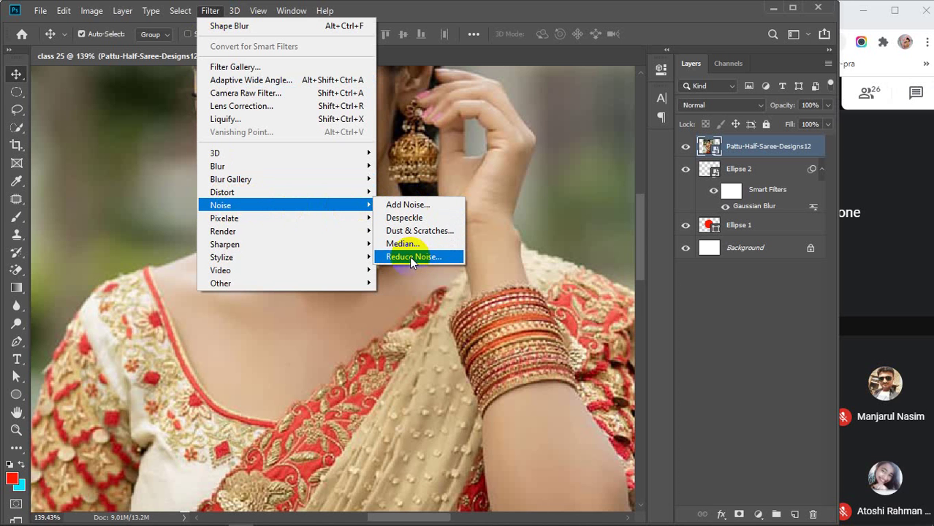
pyautogui.click(424, 230)
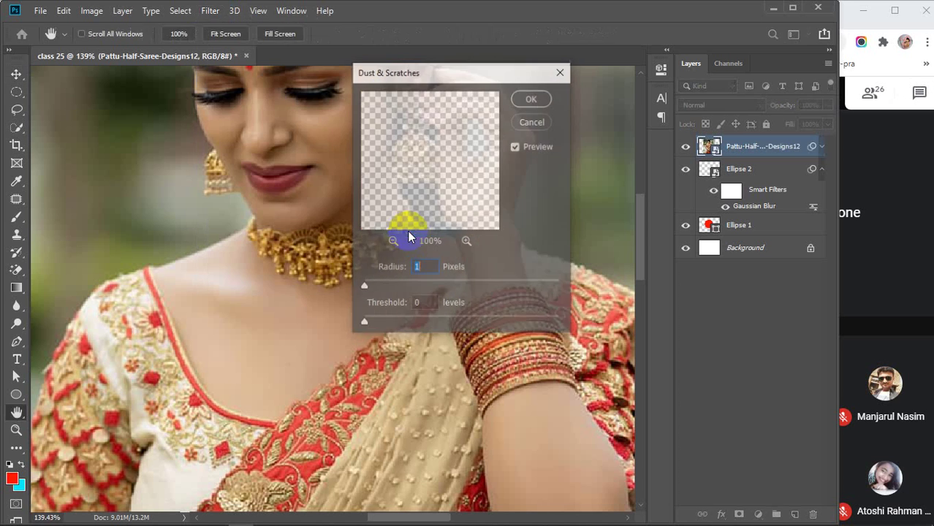
pyautogui.moveTo(443, 74); pyautogui.dragTo(658, 128)
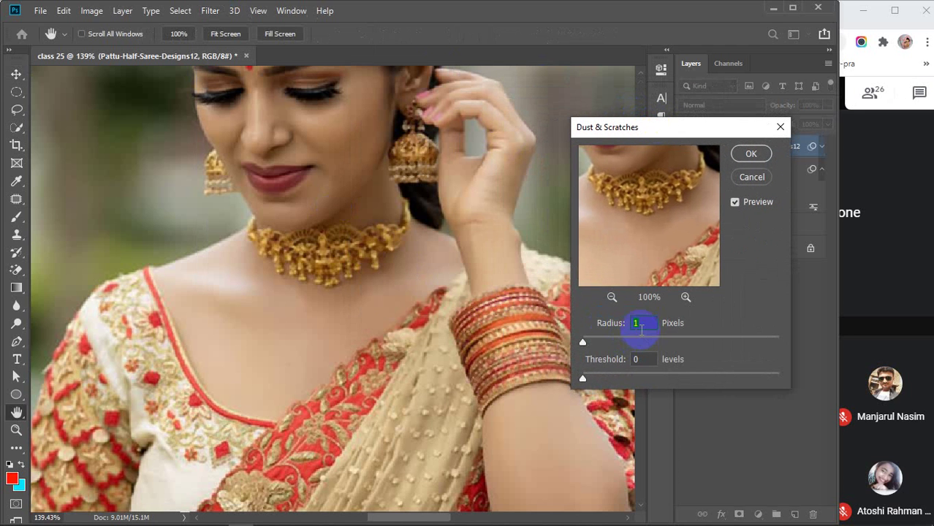
pyautogui.moveTo(583, 343); pyautogui.dragTo(602, 350)
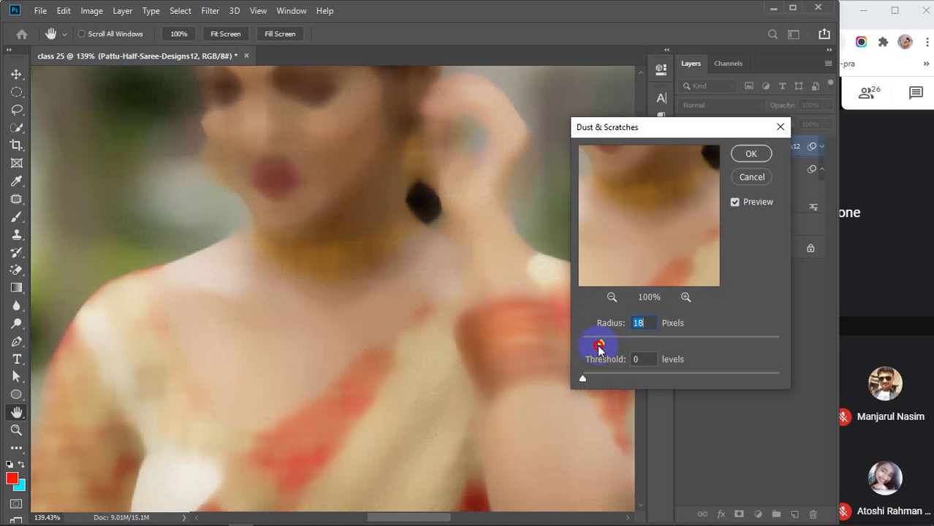
pyautogui.moveTo(601, 347); pyautogui.dragTo(595, 343)
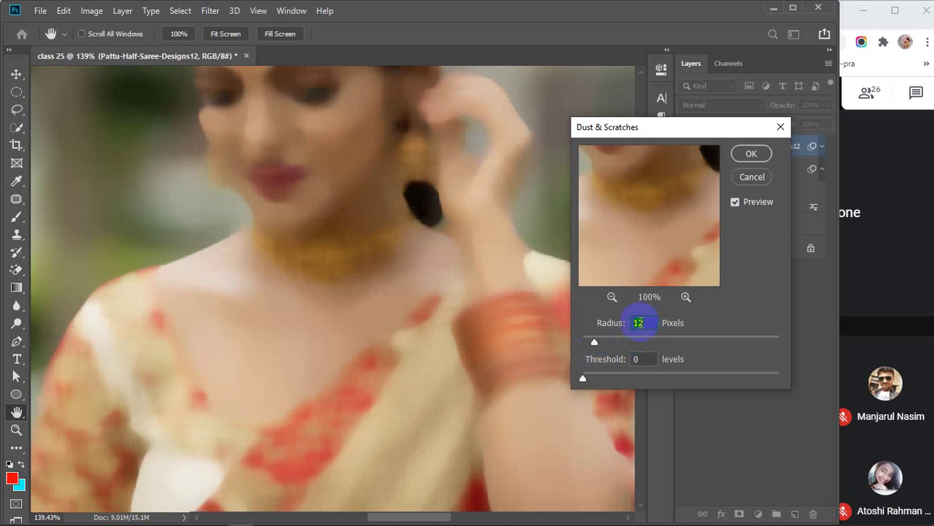
pyautogui.moveTo(583, 378); pyautogui.dragTo(592, 378)
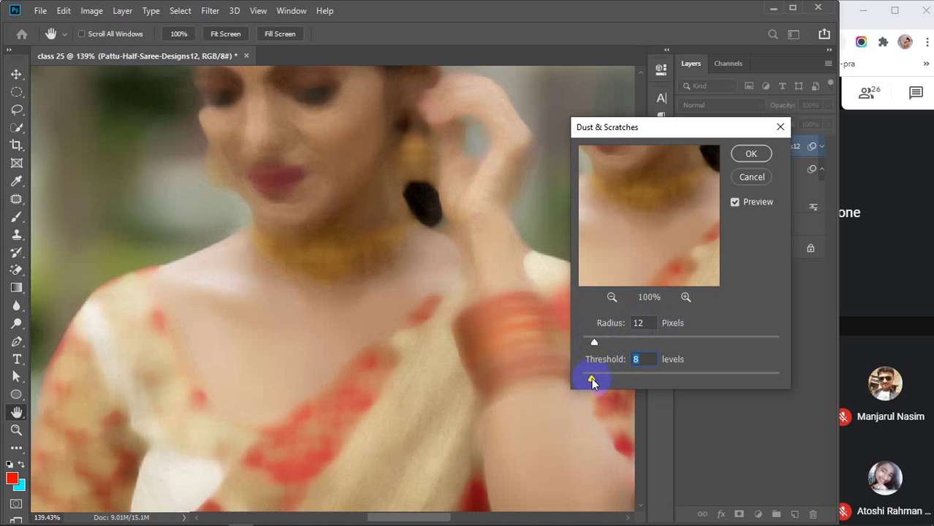
pyautogui.click(751, 154)
pyautogui.scroll(-10, 291, 261)
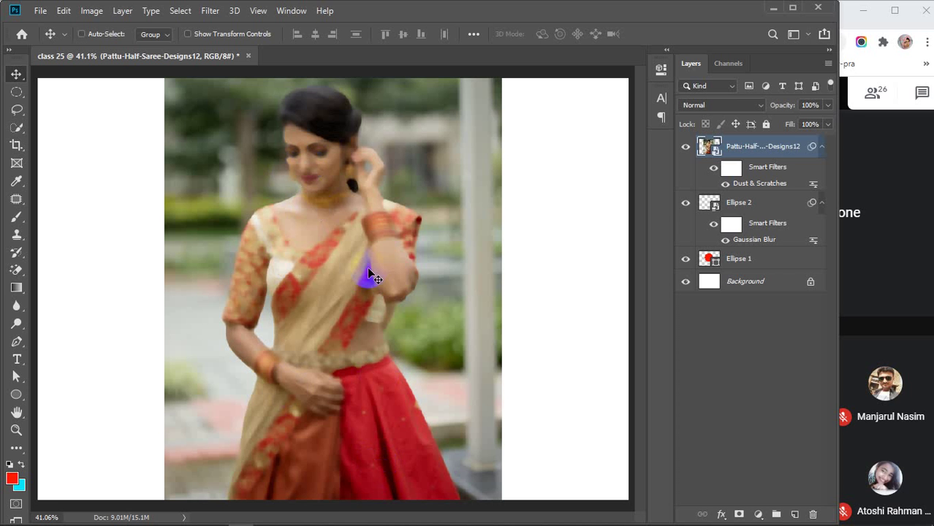
pyautogui.hotkey('ctrl', 'z')
# Try a Shear on the saree photo with Wrap Around, slanting the lower end of the curve, and cancel it.
pyautogui.click(209, 10)
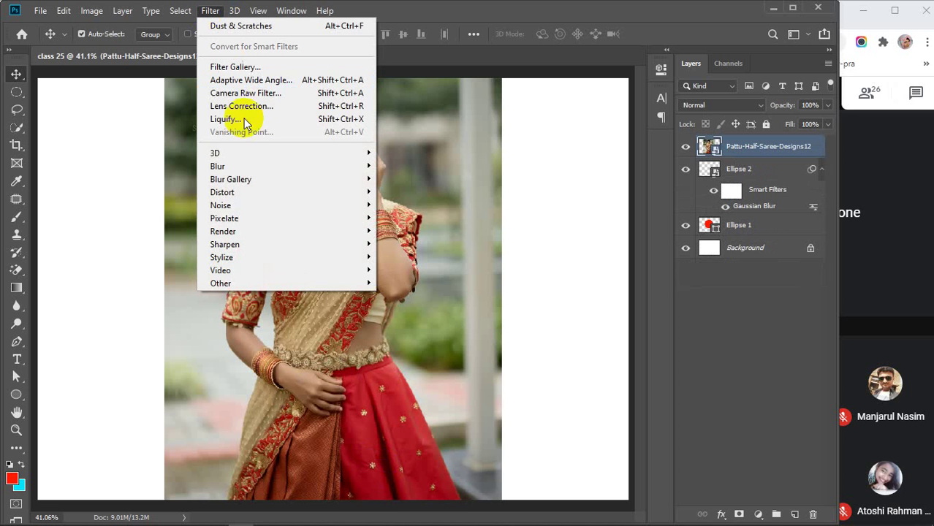
pyautogui.moveTo(285, 174)
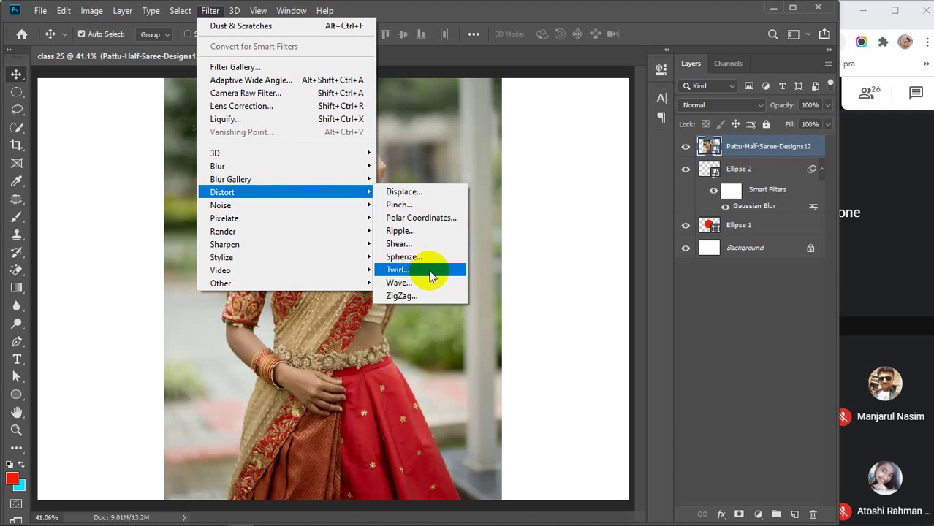
pyautogui.click(419, 246)
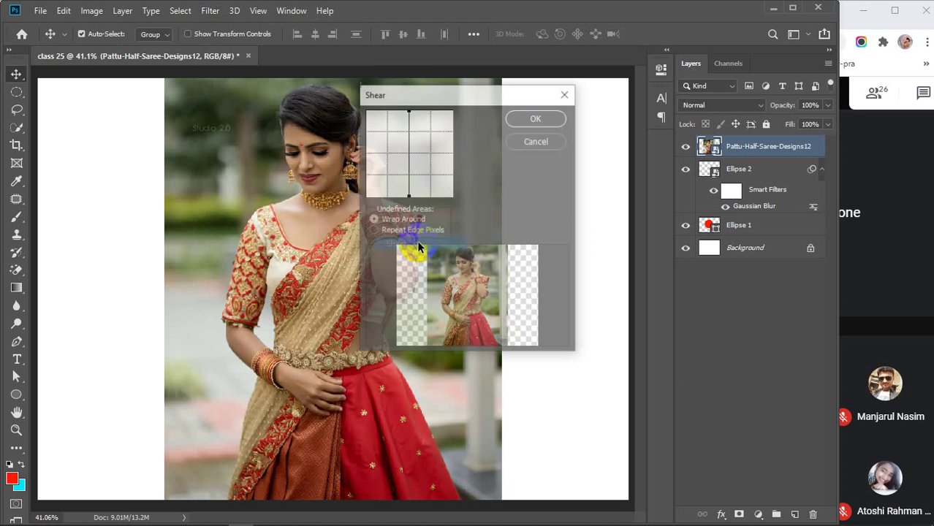
pyautogui.moveTo(402, 92); pyautogui.dragTo(467, 86)
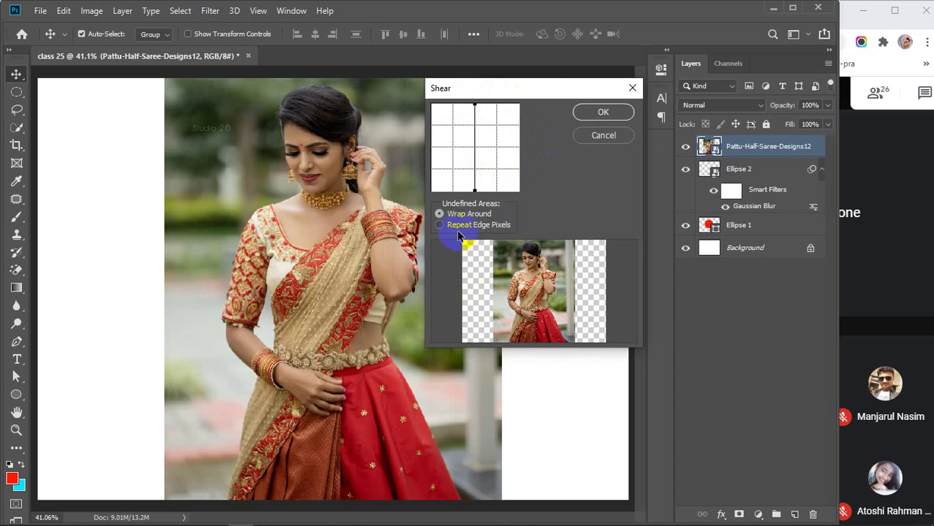
pyautogui.click(438, 226)
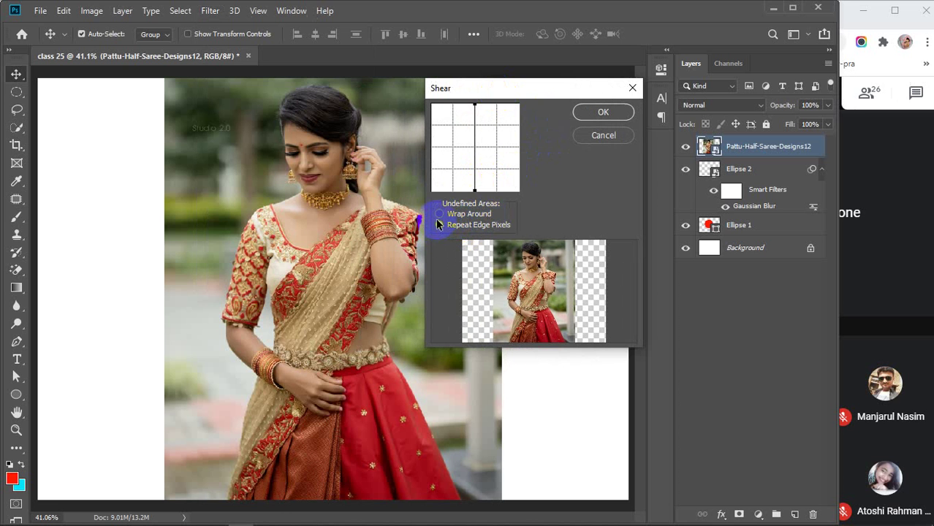
pyautogui.click(439, 213)
pyautogui.click(475, 190)
pyautogui.moveTo(475, 189); pyautogui.dragTo(511, 191)
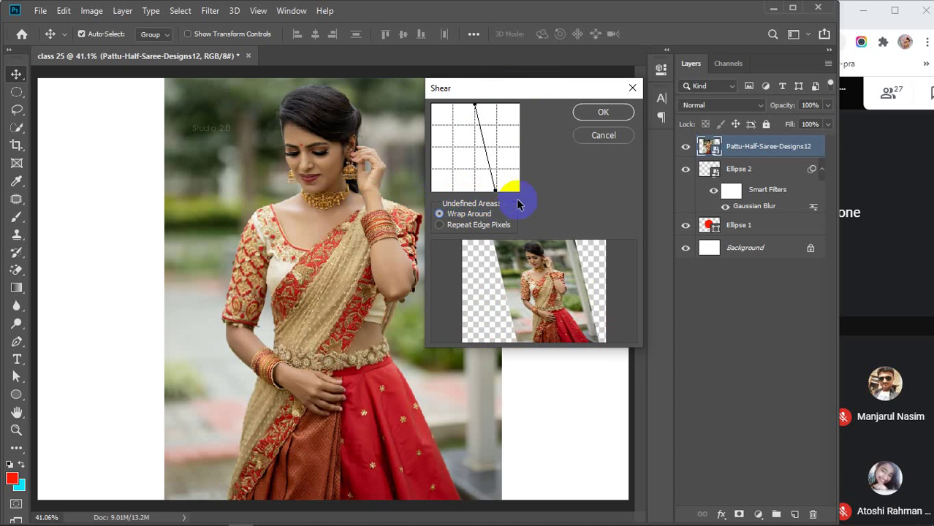
pyautogui.click(604, 136)
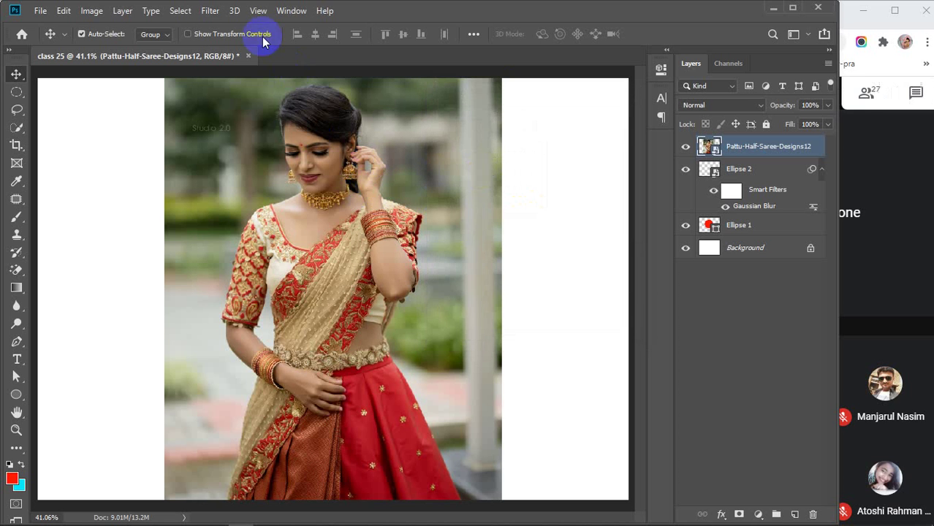
# Try the basic Sharpen filter on the saree photo, and undo it.
pyautogui.click(210, 11)
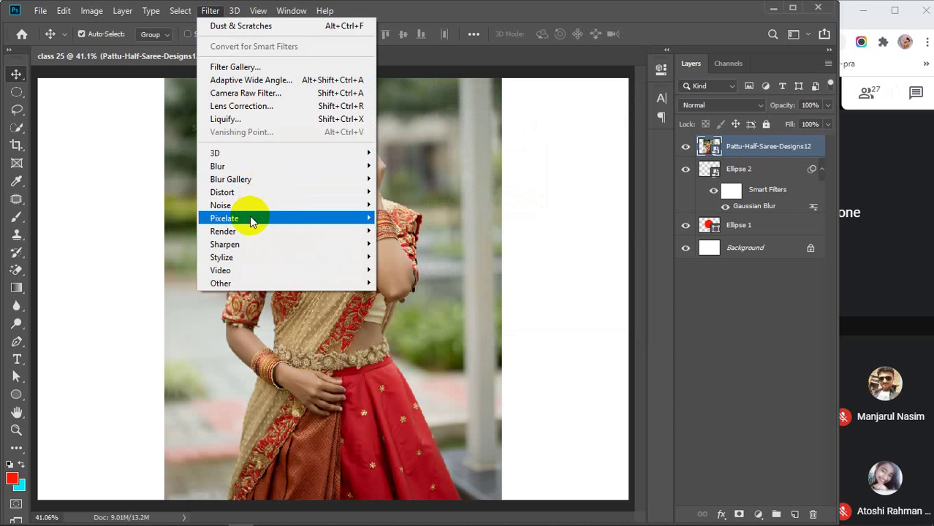
pyautogui.moveTo(248, 248)
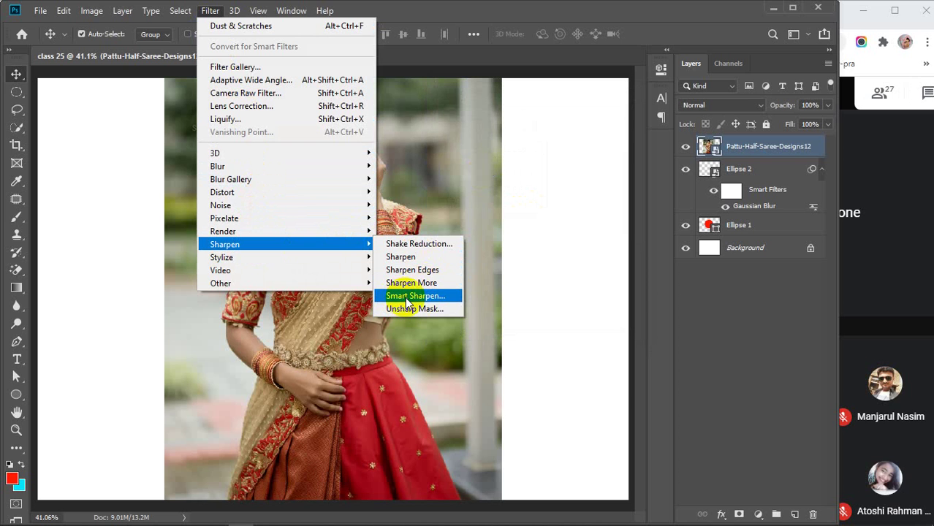
pyautogui.click(416, 257)
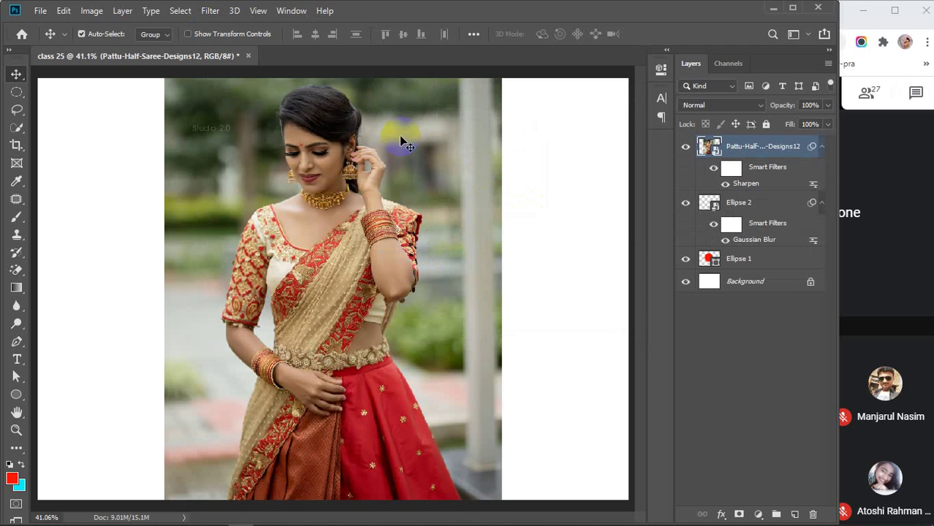
pyautogui.click(360, 320)
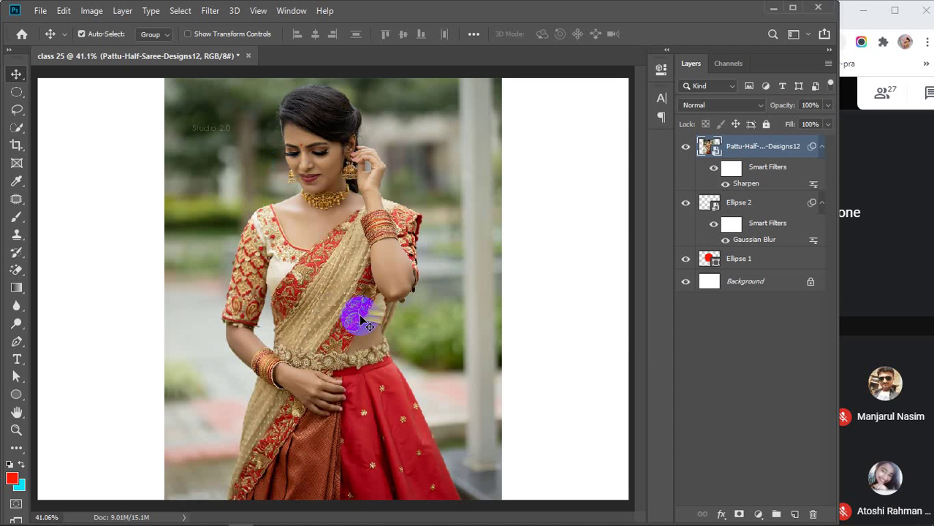
pyautogui.hotkey('ctrl', 'z')
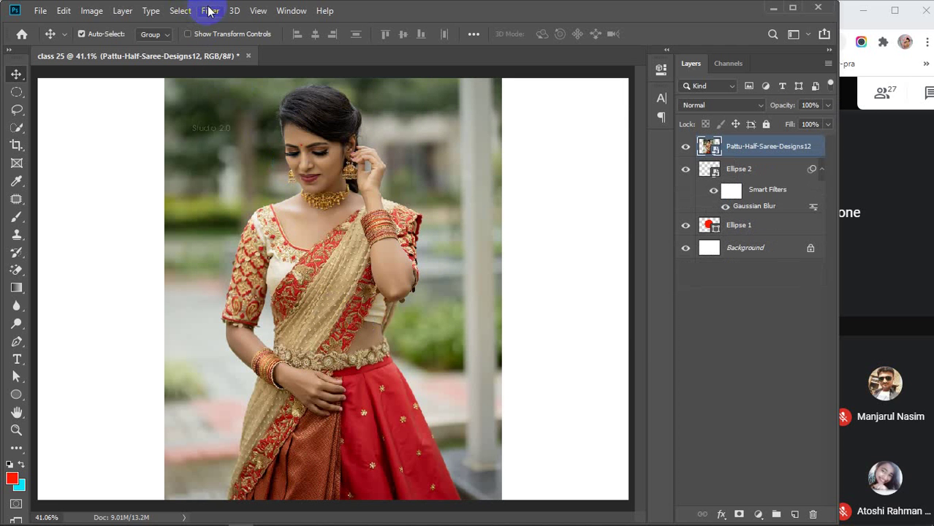
# Start a Smart Sharpen on the saree photo with the face in its preview, and set the amount to 221%.
pyautogui.click(210, 10)
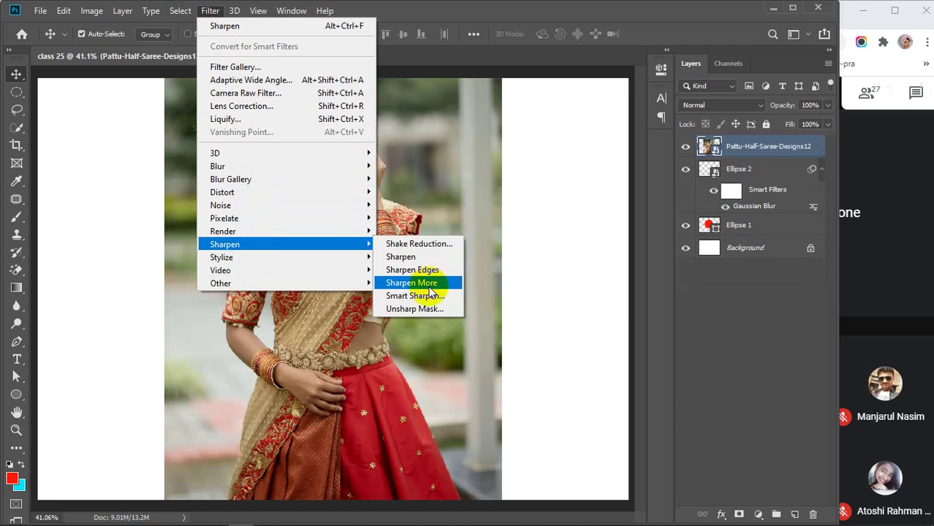
pyautogui.click(417, 296)
pyautogui.moveTo(410, 104); pyautogui.dragTo(596, 119)
pyautogui.moveTo(500, 184); pyautogui.dragTo(505, 231)
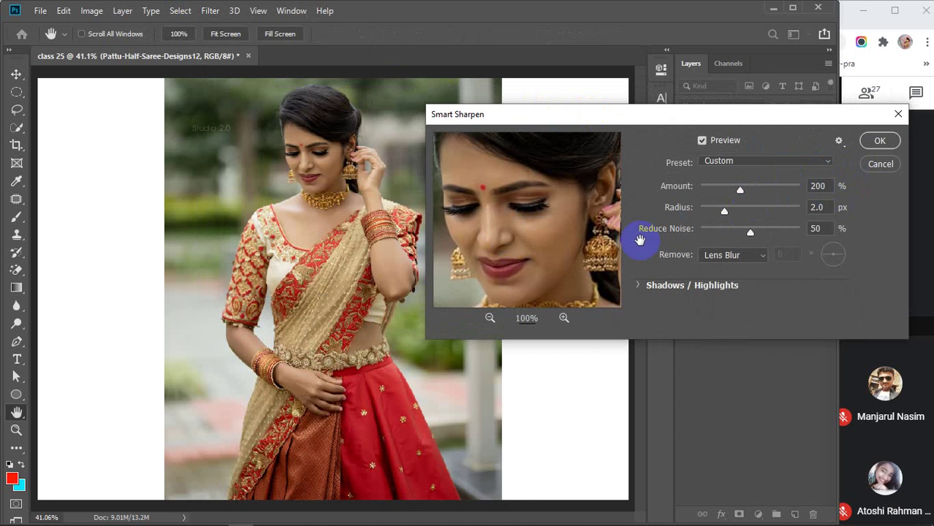
pyautogui.click(829, 164)
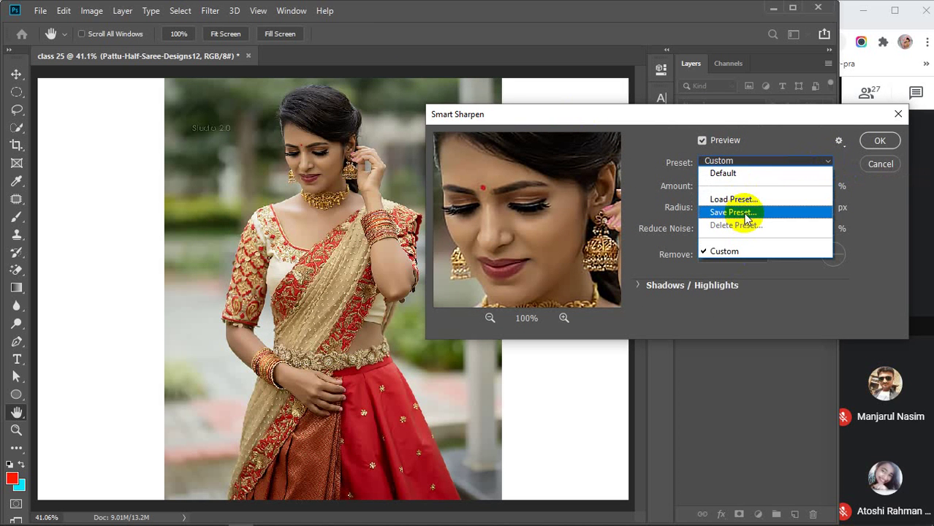
pyautogui.click(772, 162)
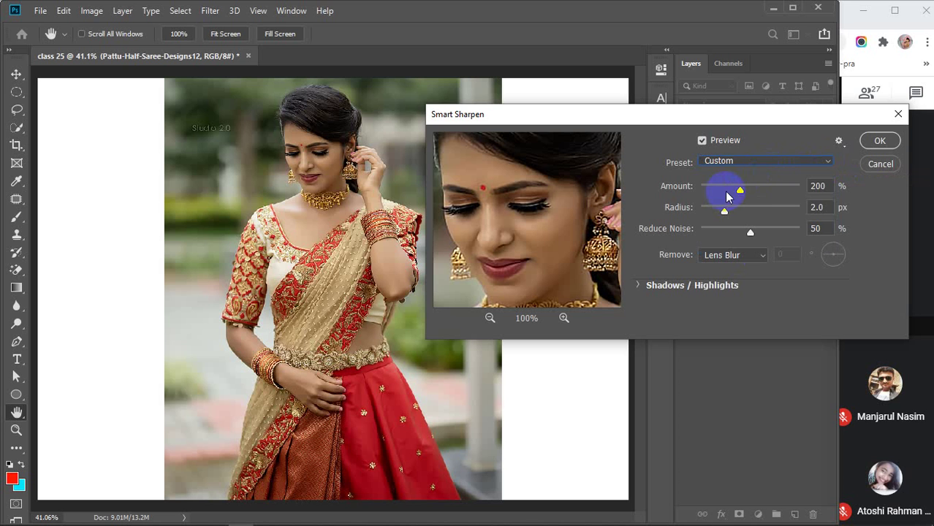
pyautogui.moveTo(740, 190); pyautogui.dragTo(768, 191)
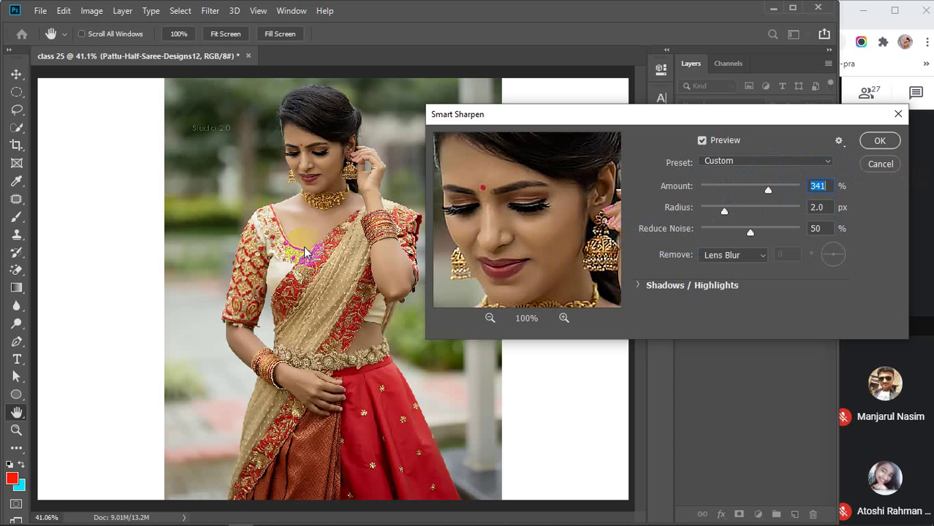
pyautogui.moveTo(767, 196); pyautogui.dragTo(680, 192)
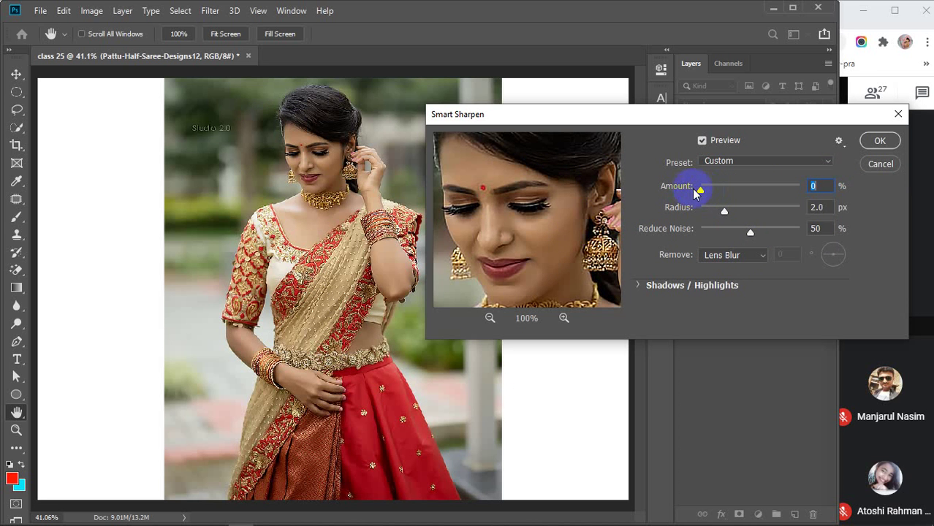
pyautogui.moveTo(699, 191); pyautogui.dragTo(740, 194)
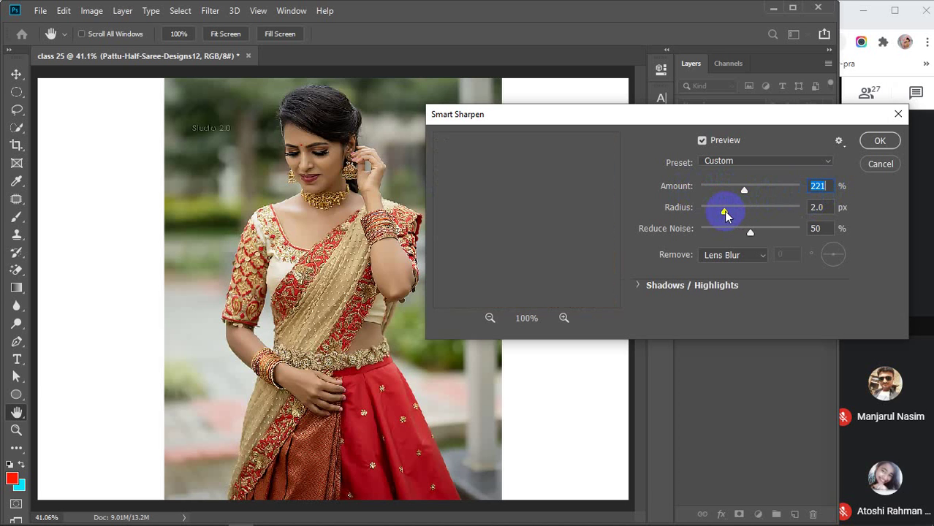
# Set the Smart Sharpen radius to 6.2 px and noise reduction to 70%, and apply the filter.
pyautogui.moveTo(725, 213); pyautogui.dragTo(742, 238)
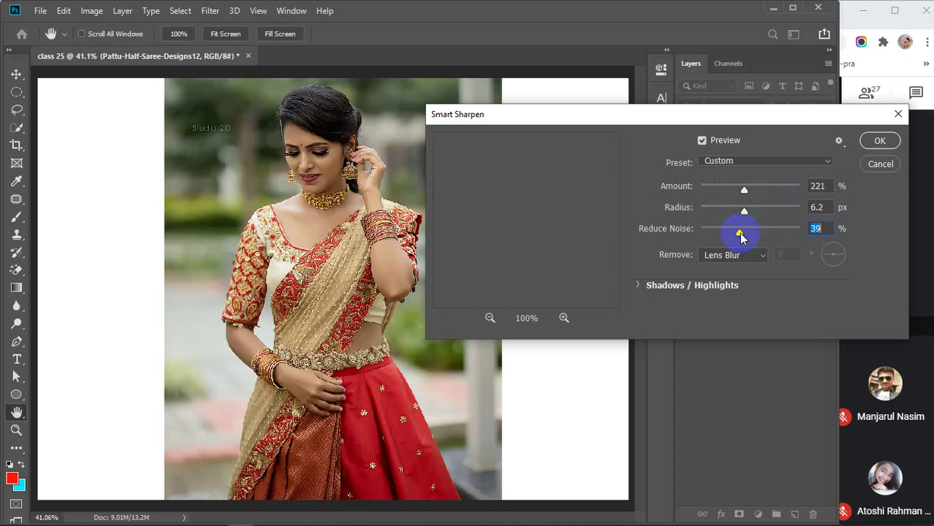
pyautogui.moveTo(741, 237); pyautogui.dragTo(771, 237)
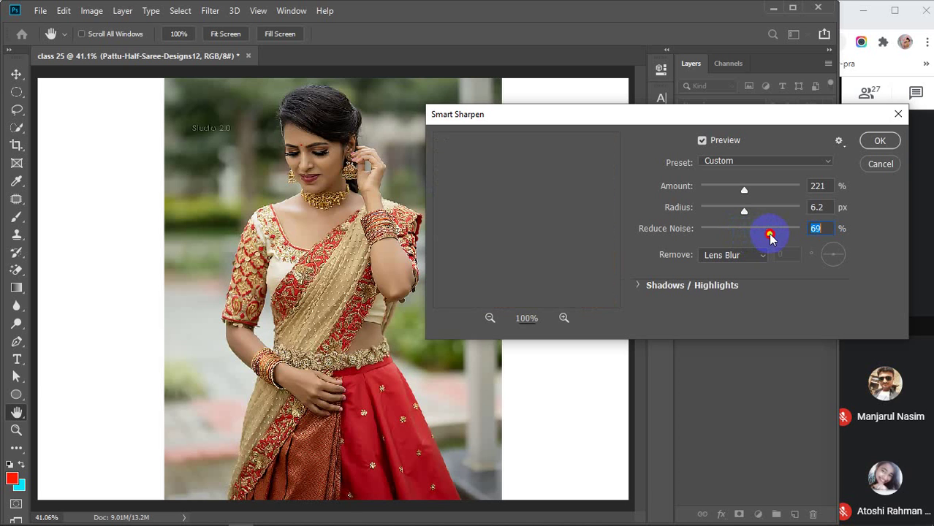
pyautogui.moveTo(773, 238); pyautogui.dragTo(773, 237)
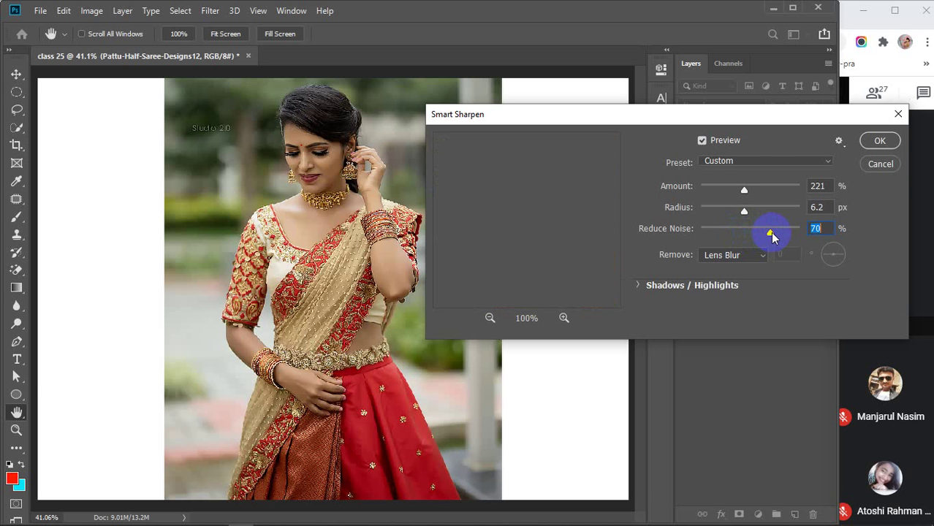
pyautogui.click(891, 142)
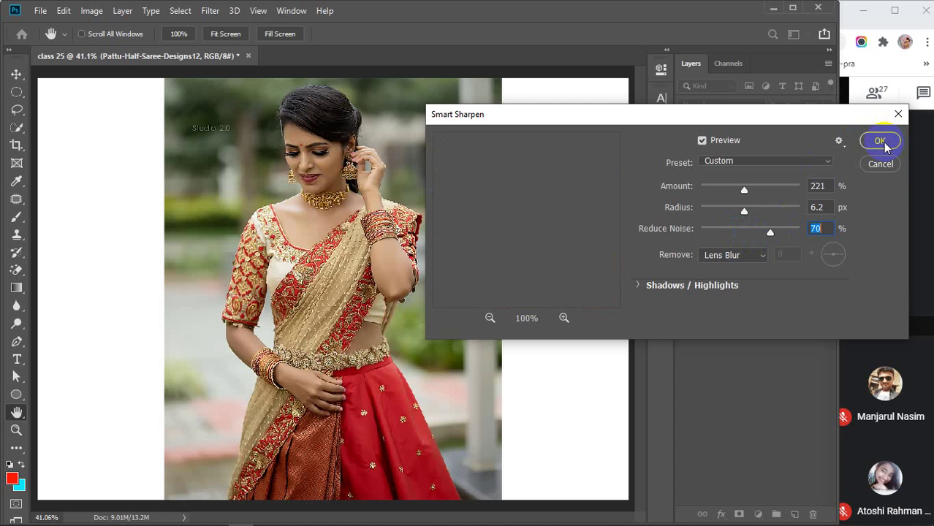
pyautogui.click(882, 141)
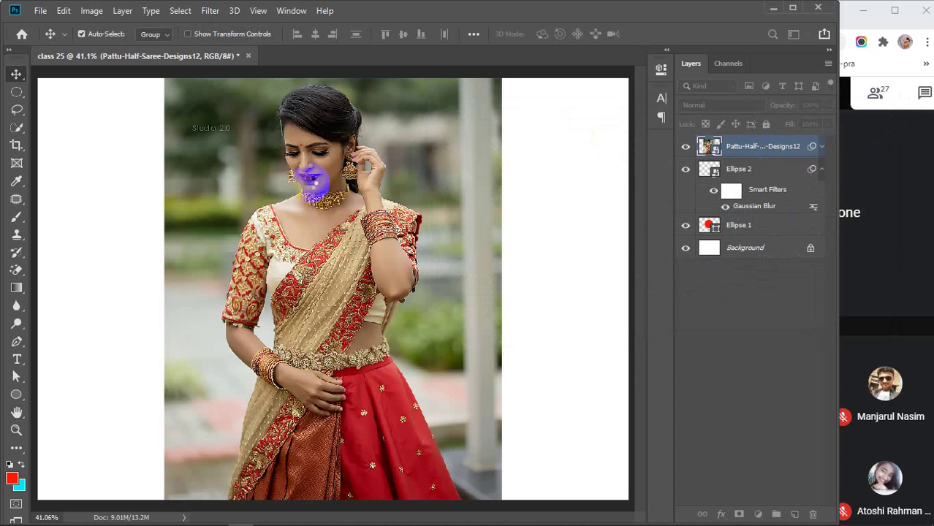
# Compare the face and jewellery up close with and without the Smart Sharpen, and restore the filter.
pyautogui.scroll(3, 319, 204)
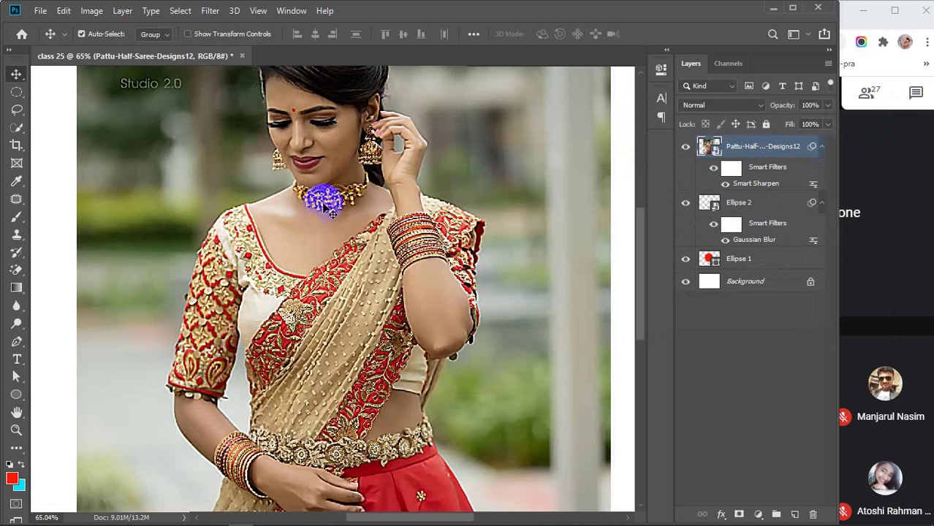
pyautogui.scroll(4, 319, 197)
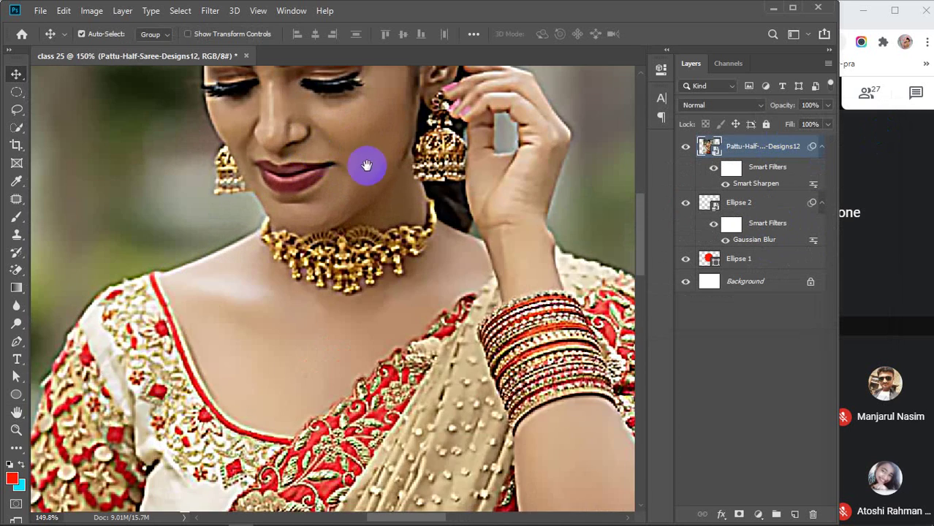
pyautogui.moveTo(367, 166); pyautogui.dragTo(382, 293)
pyautogui.hotkey('ctrl', 'z')
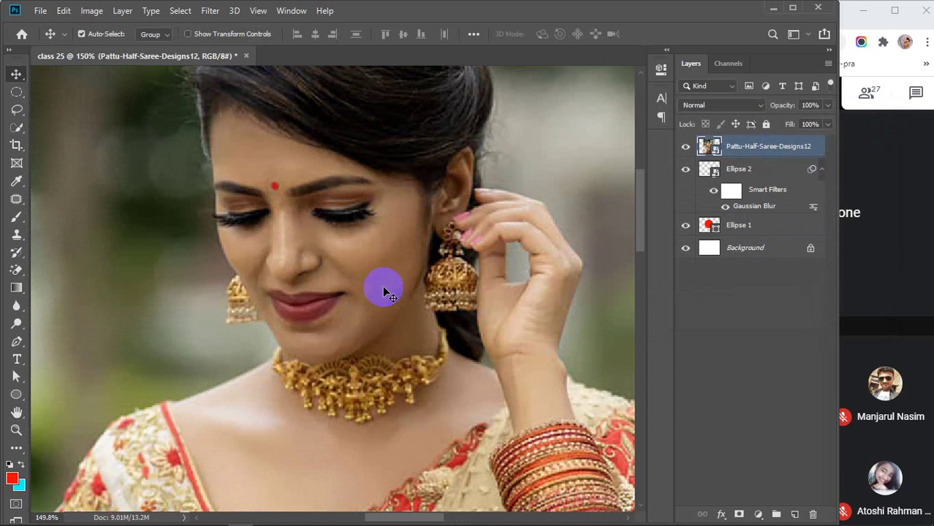
pyautogui.hotkey('ctrl', 'shift', 'z')
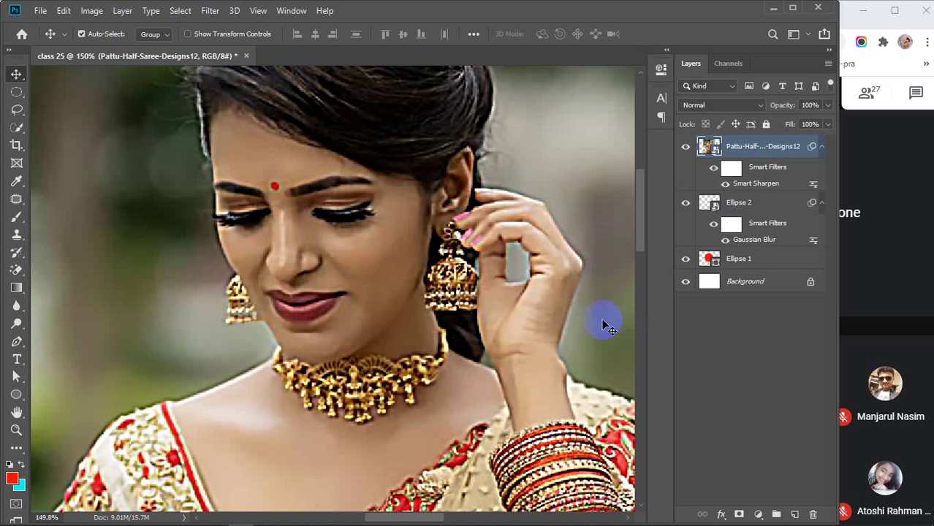
pyautogui.click(211, 12)
pyautogui.moveTo(230, 244)
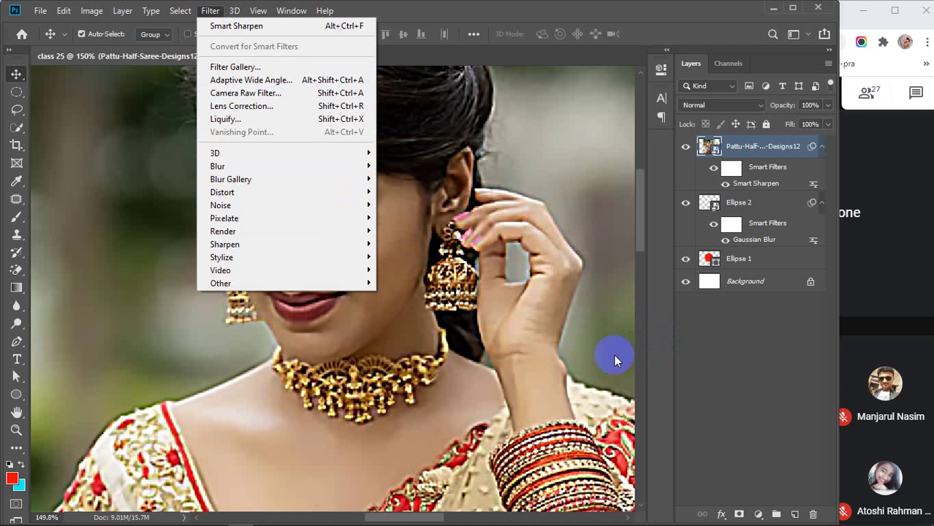
pyautogui.click(700, 350)
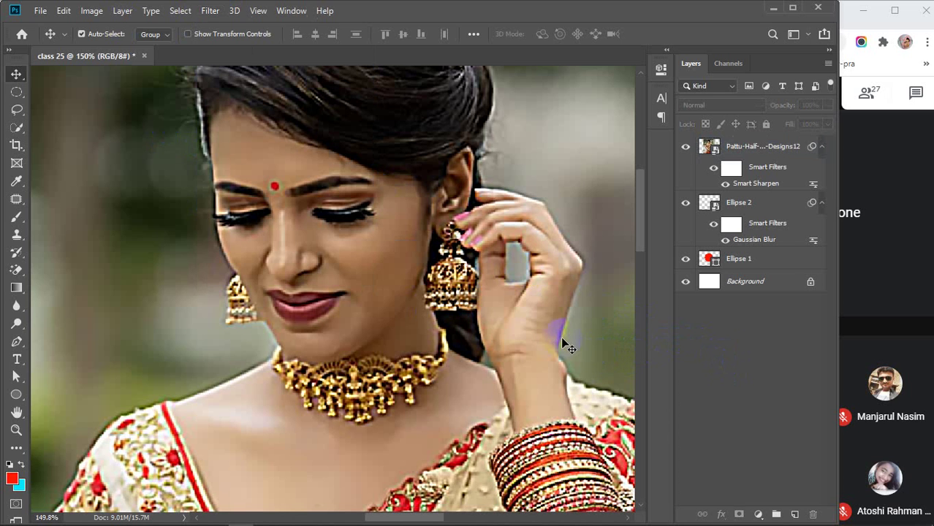
pyautogui.click(210, 10)
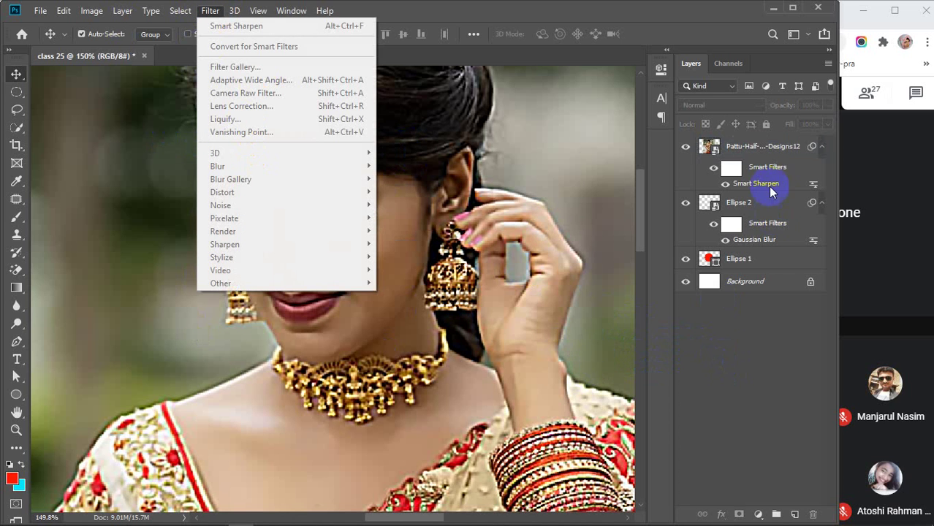
pyautogui.click(761, 147)
pyautogui.click(760, 146)
pyautogui.click(210, 10)
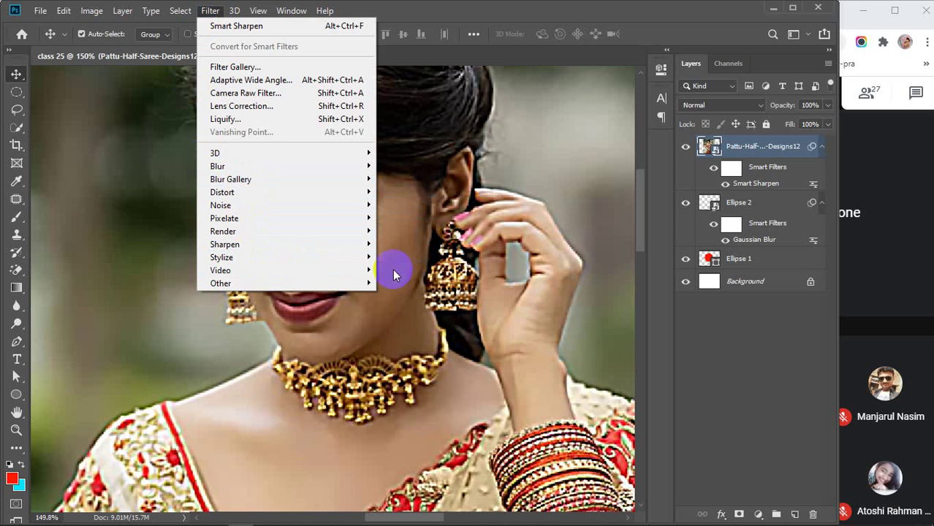
pyautogui.click(740, 384)
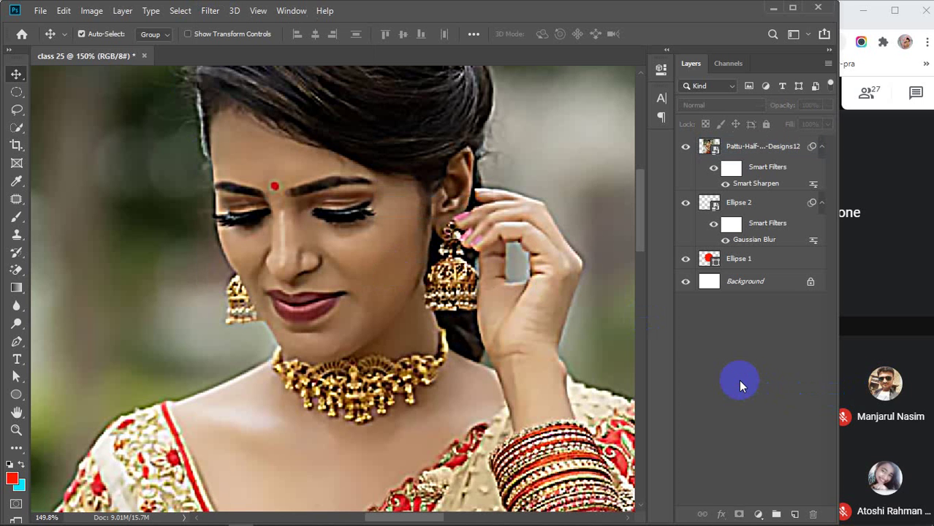
# Examine the sharpened embroidery, belt and red skirt of the saree photo up close.
pyautogui.scroll(-5, 326, 314)
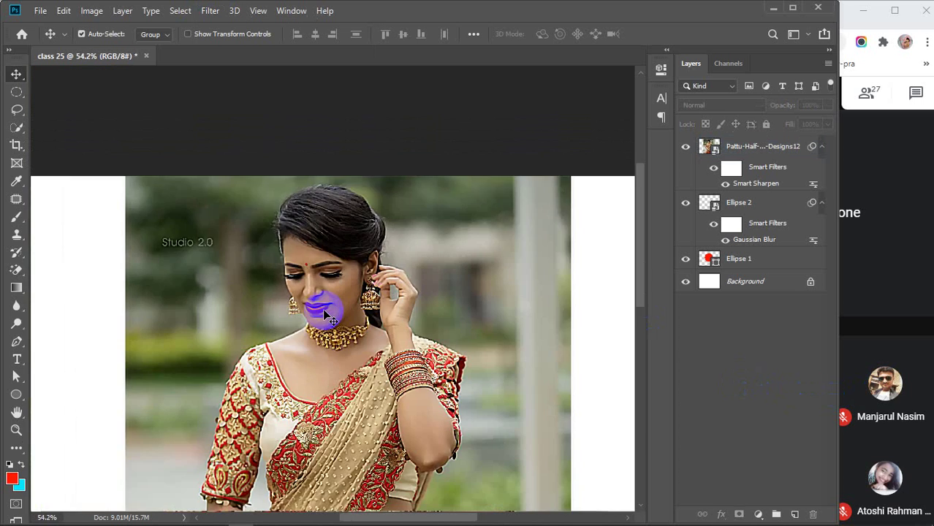
pyautogui.scroll(-2, 326, 314)
pyautogui.scroll(5, 354, 445)
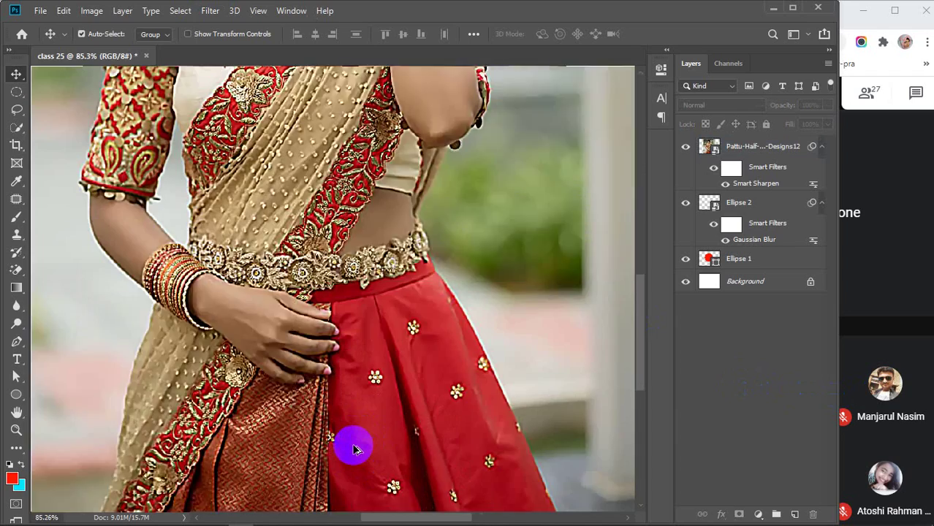
# Undo the Smart Sharpen filter on the saree photo.
pyautogui.scroll(6, 354, 449)
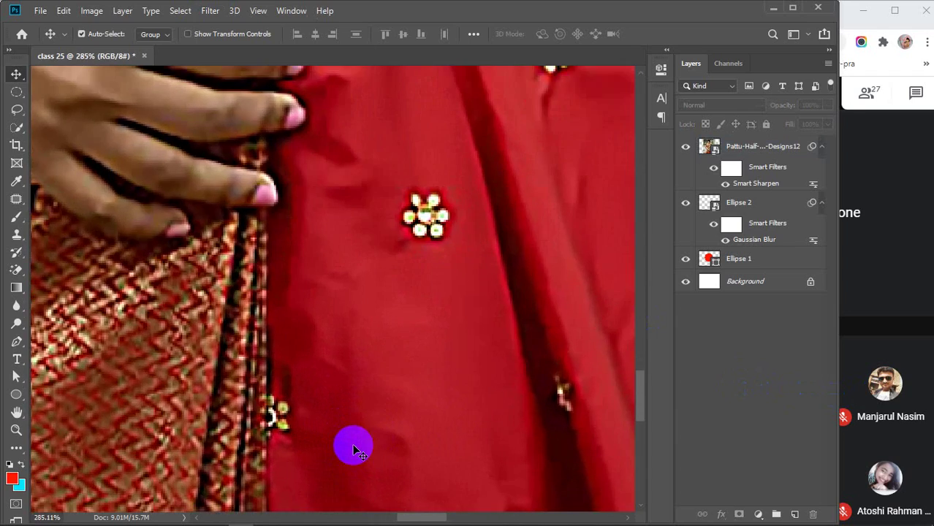
pyautogui.scroll(-7, 354, 447)
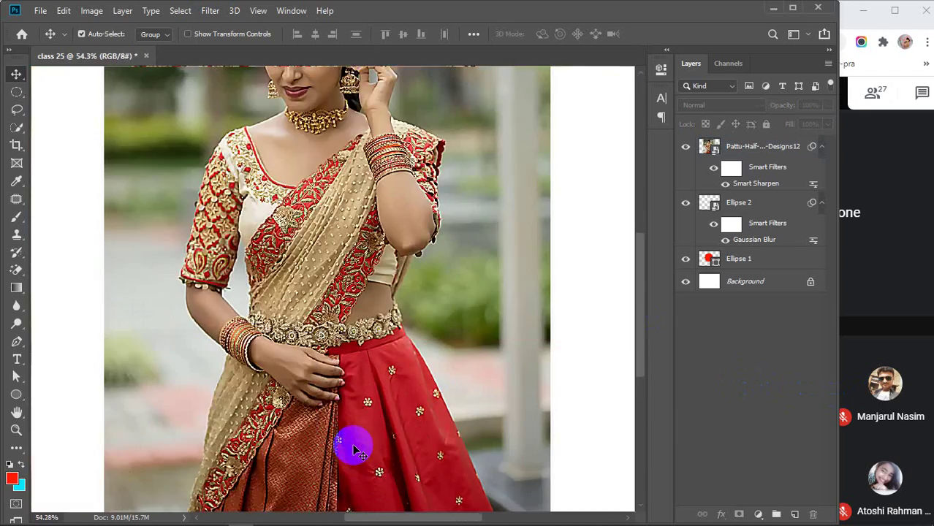
pyautogui.scroll(-2, 354, 449)
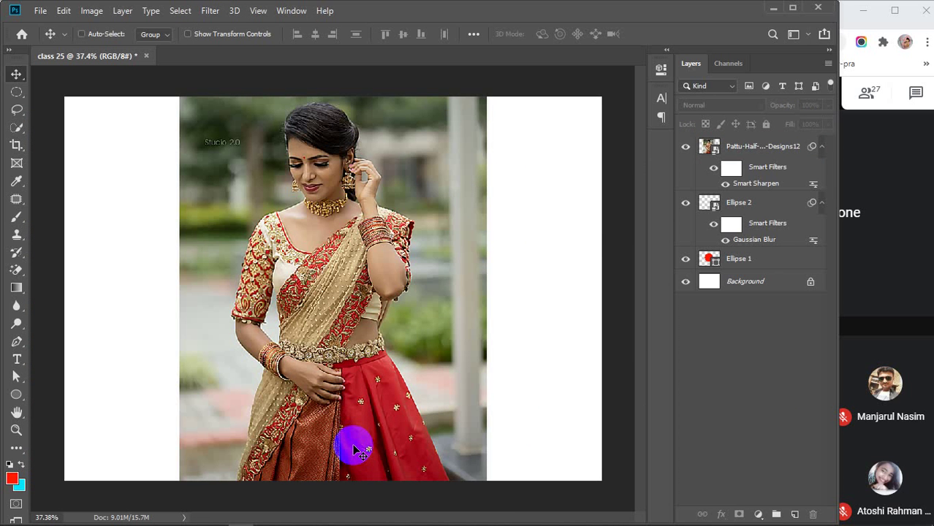
pyautogui.hotkey('ctrl', 'z')
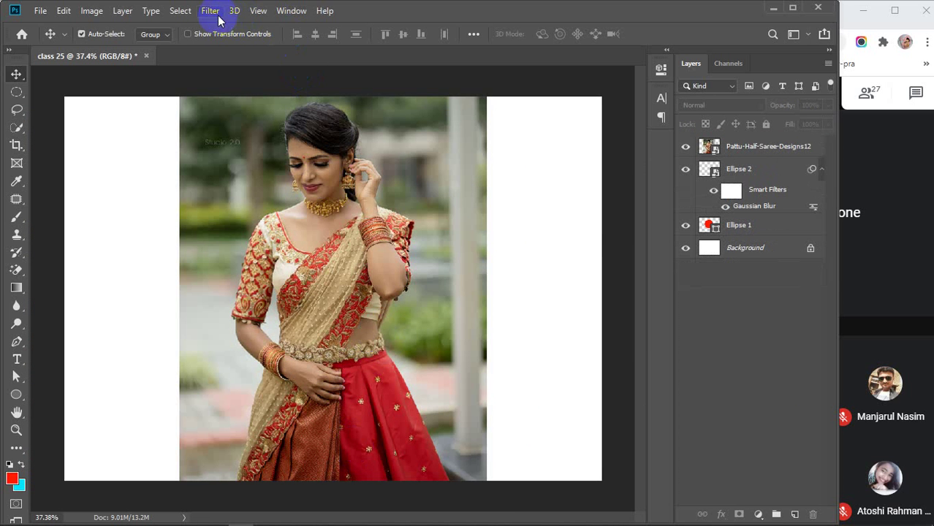
# Reopen Smart Sharpen for the Pattu-Half-Saree-Designs12 layer and inspect the embroidery and bangles in its preview.
pyautogui.click(769, 146)
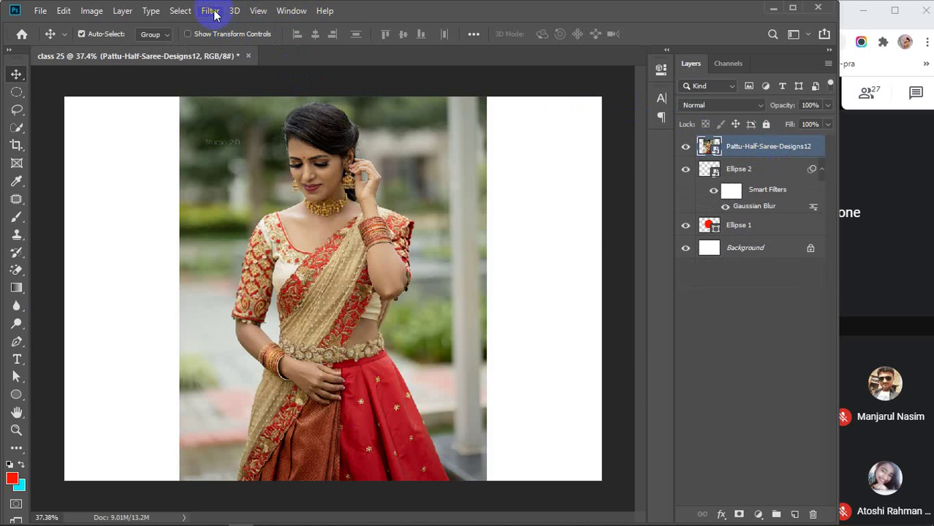
pyautogui.click(209, 11)
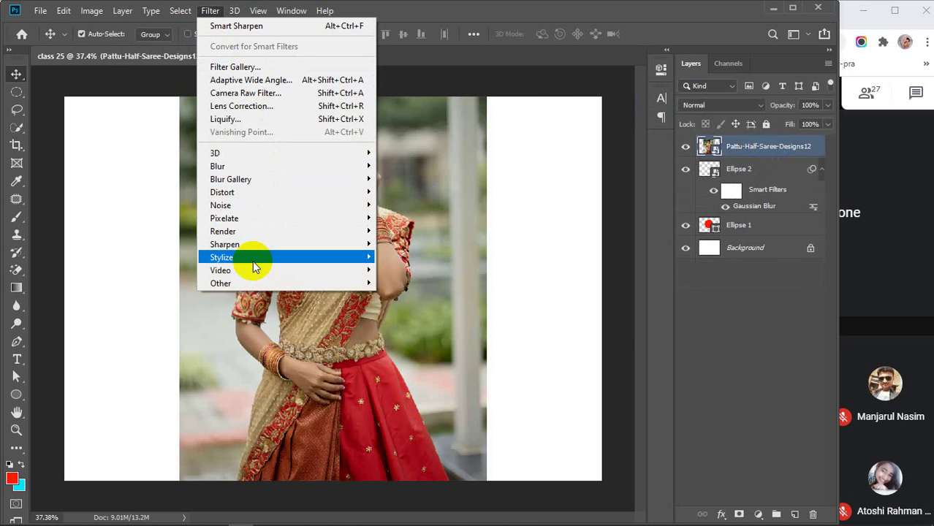
pyautogui.moveTo(256, 253)
pyautogui.click(406, 295)
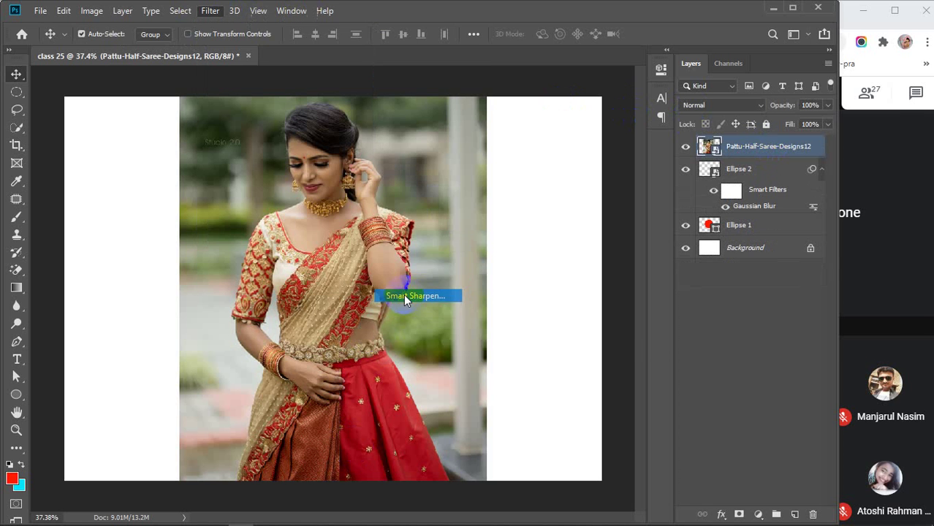
pyautogui.moveTo(500, 264); pyautogui.dragTo(561, 217)
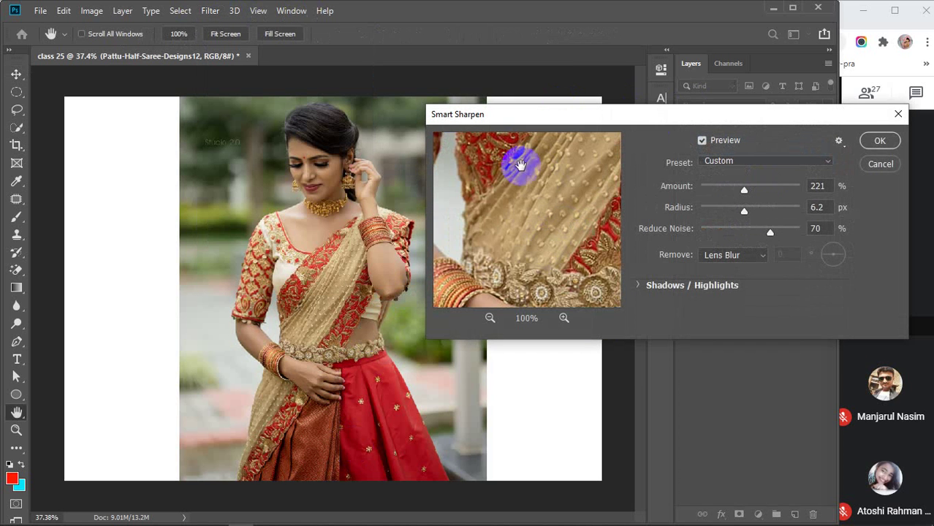
pyautogui.moveTo(560, 165); pyautogui.dragTo(528, 261)
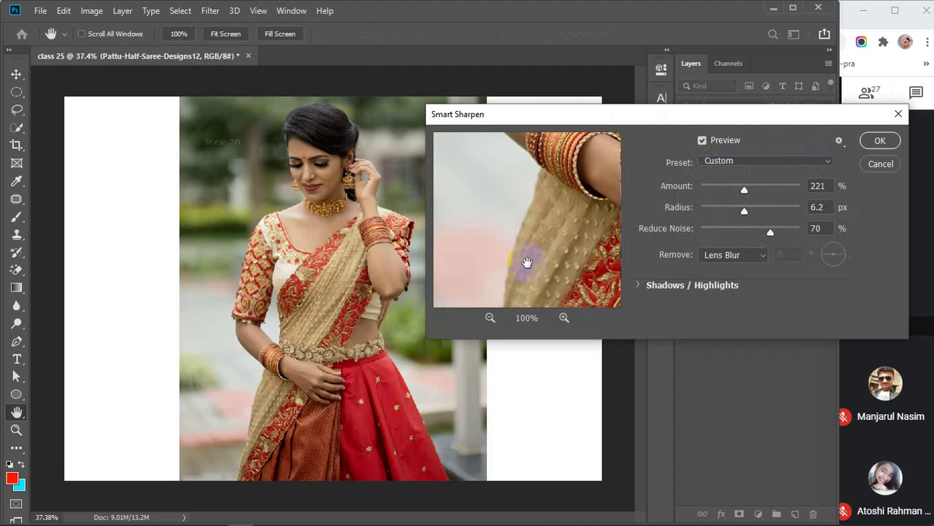
# View the photo in the Smart Sharpen preview at 13% zoom, and cancel the filter.
pyautogui.click(491, 322)
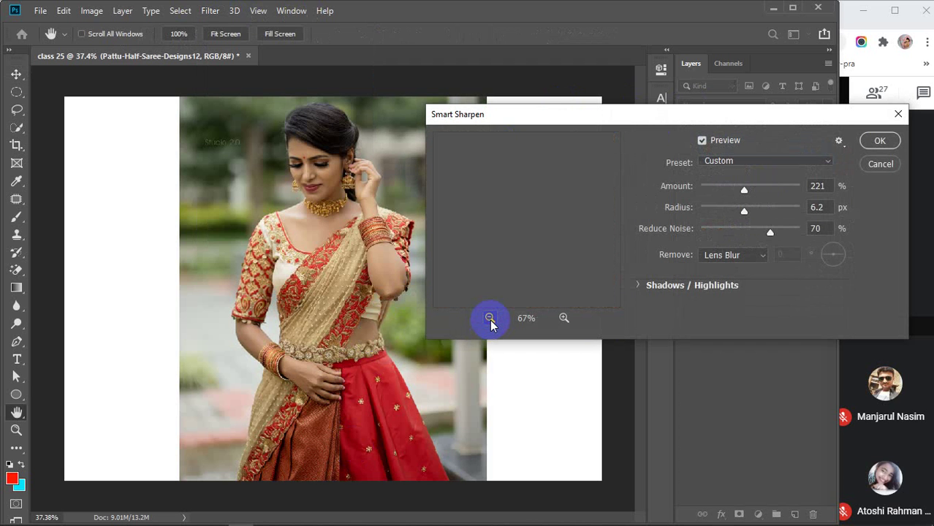
pyautogui.click(490, 322)
pyautogui.click(491, 321)
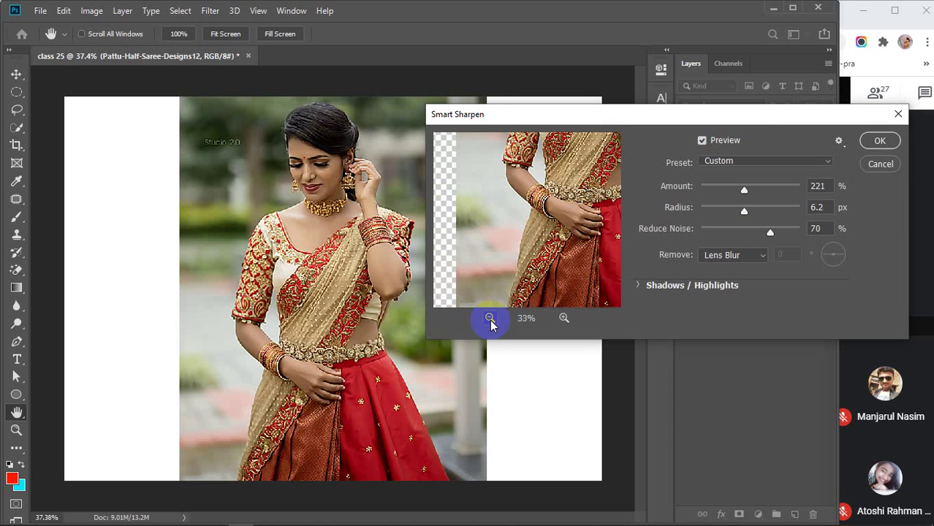
pyautogui.click(490, 319)
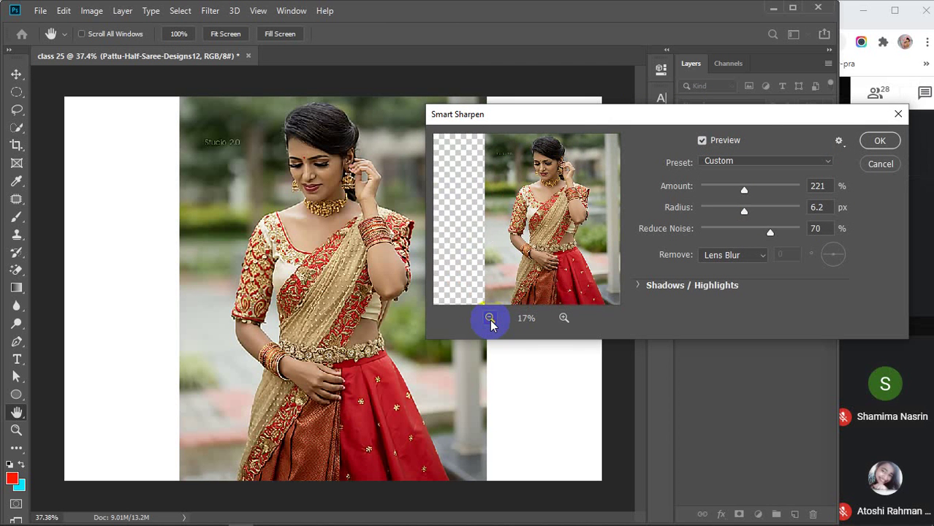
pyautogui.click(491, 321)
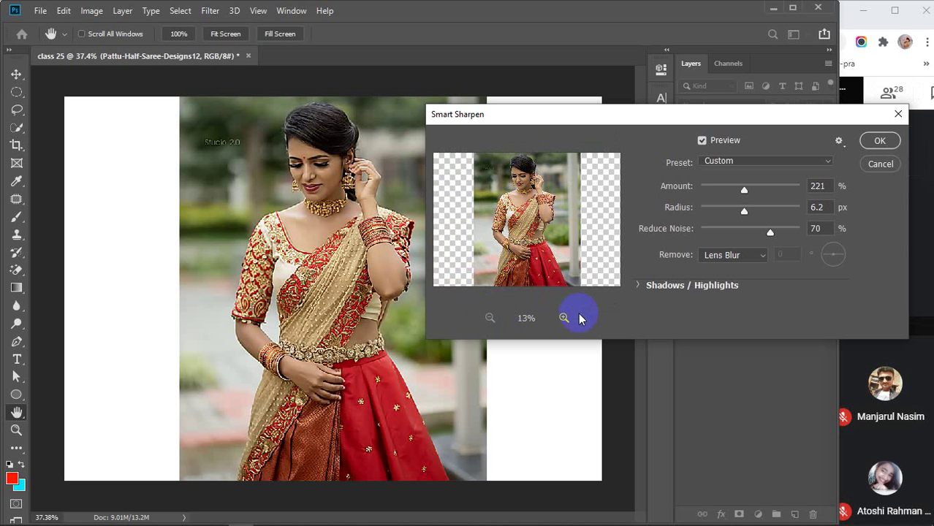
pyautogui.click(878, 165)
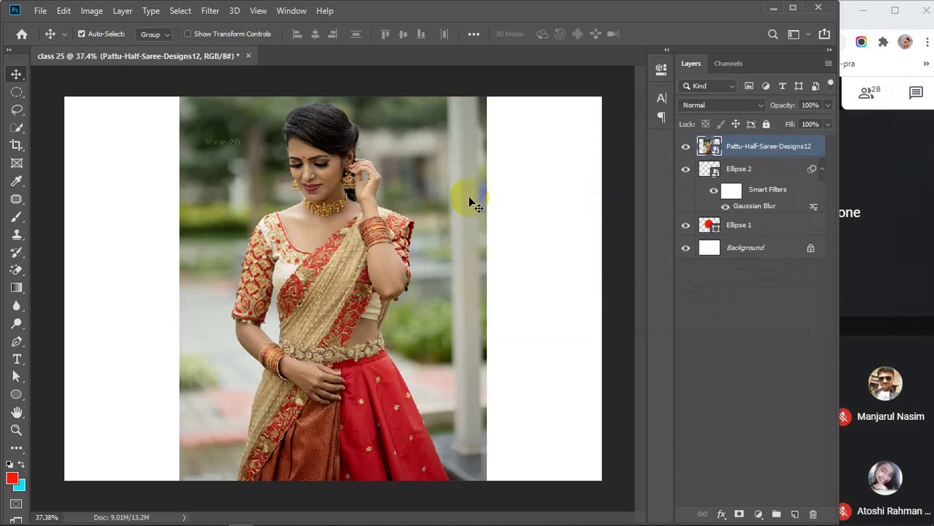
pyautogui.click(209, 12)
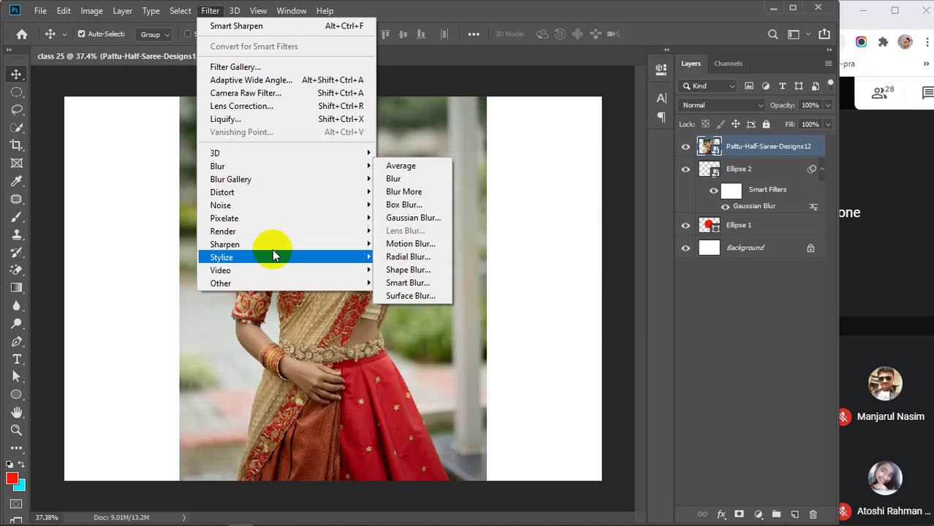
pyautogui.moveTo(253, 16)
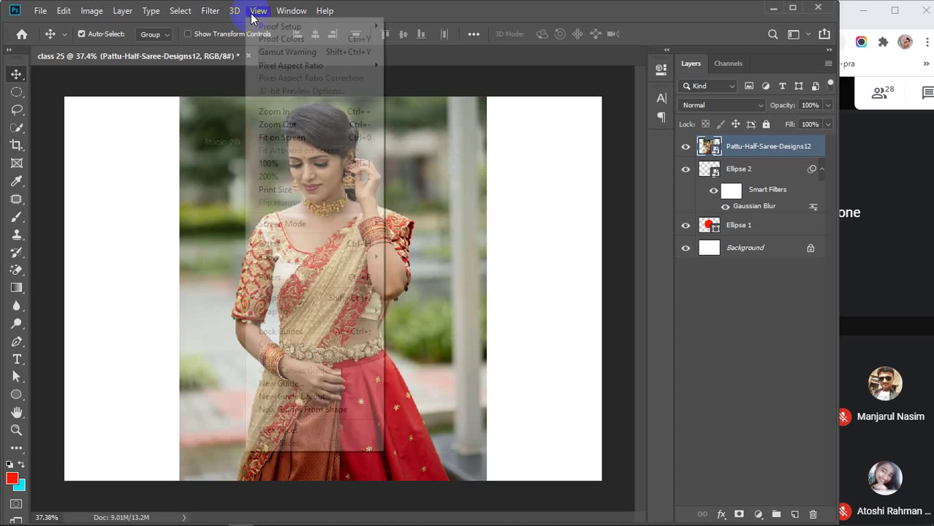
pyautogui.click(208, 12)
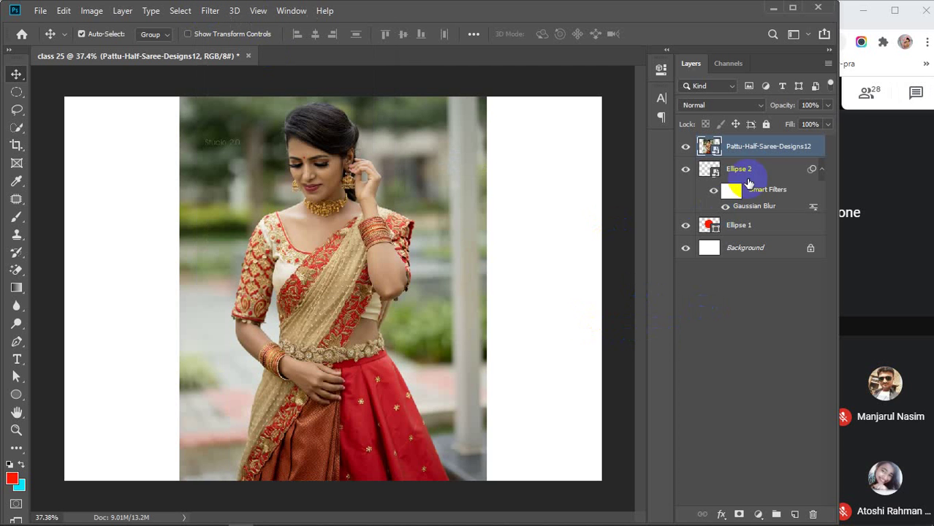
# Delete the saree photo, Ellipse 2 and Ellipse 1 layers from the document.
pyautogui.press('Delete')
pyautogui.press('Delete')
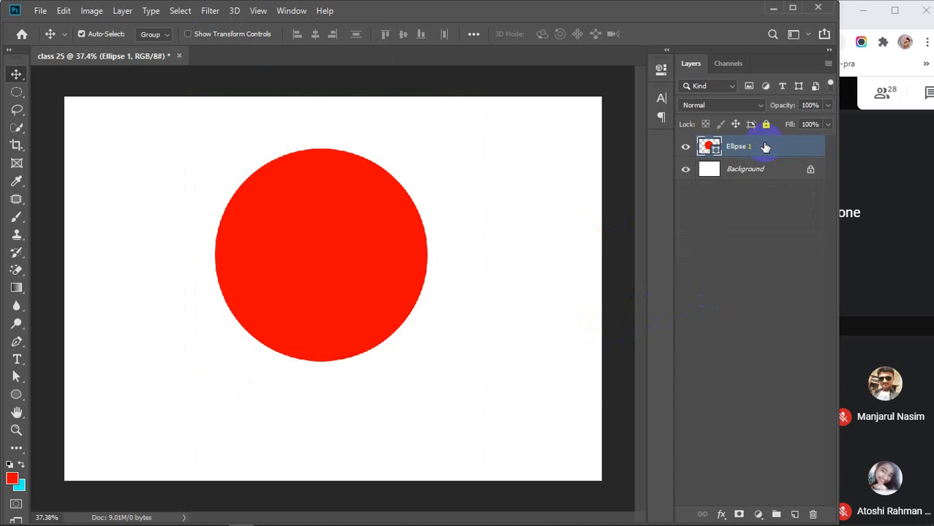
pyautogui.press('Delete')
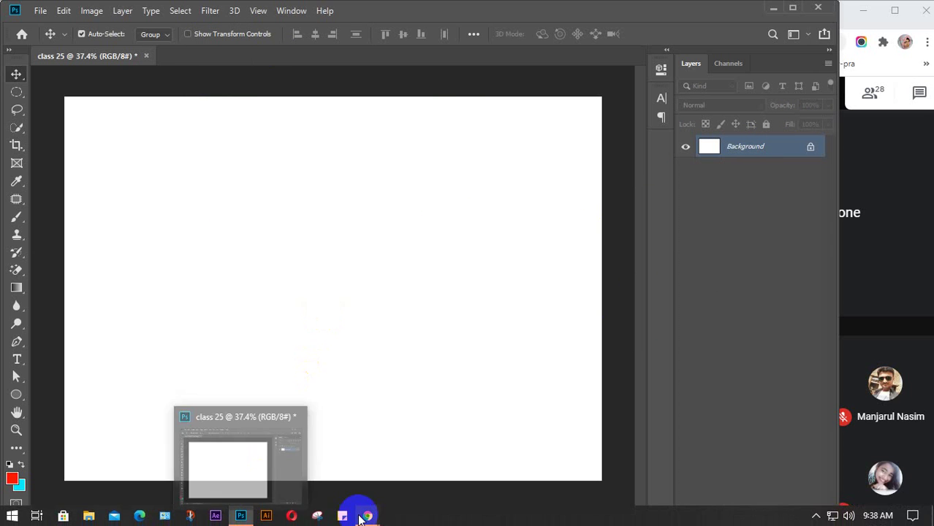
# Switch to the Chrome window with Google Images and search for "background design".
pyautogui.moveTo(368, 516)
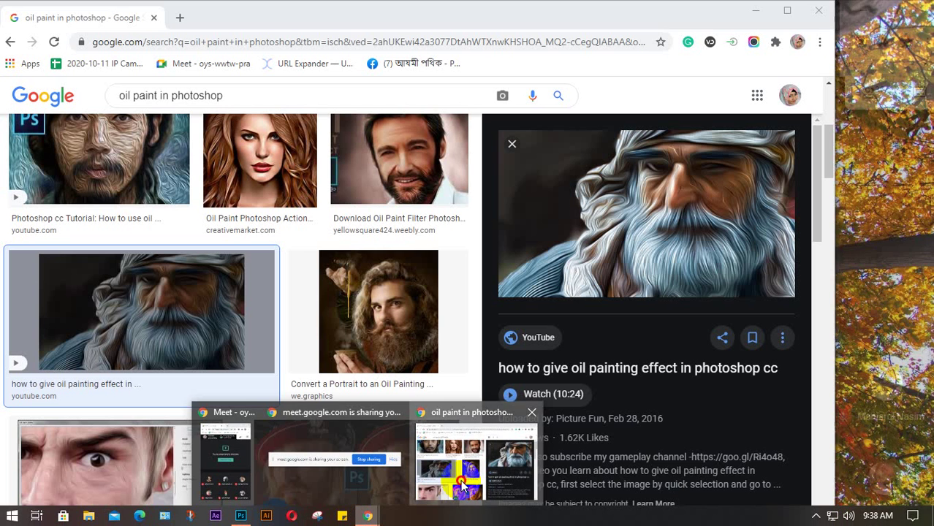
pyautogui.click(431, 490)
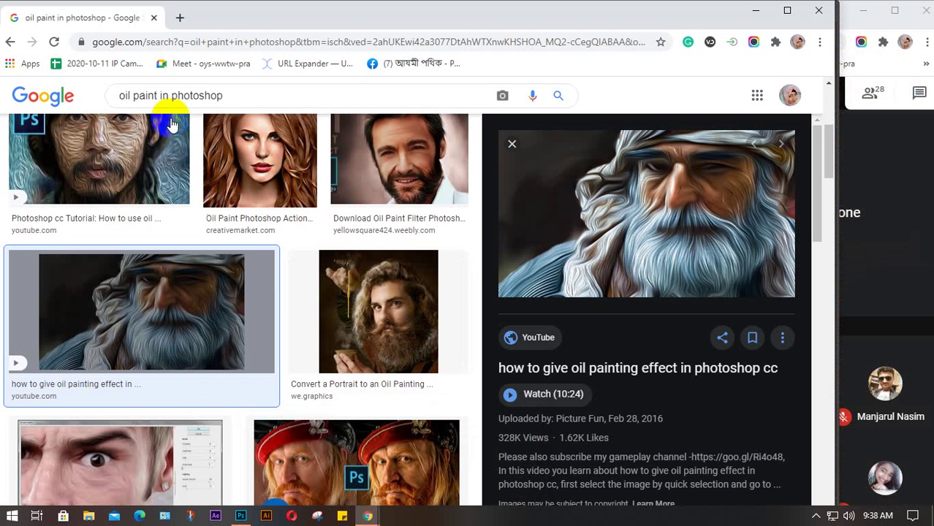
pyautogui.moveTo(236, 107)
pyautogui.mouseDown()
pyautogui.moveTo(135, 95)
pyautogui.moveTo(94, 101)
pyautogui.mouseUp()
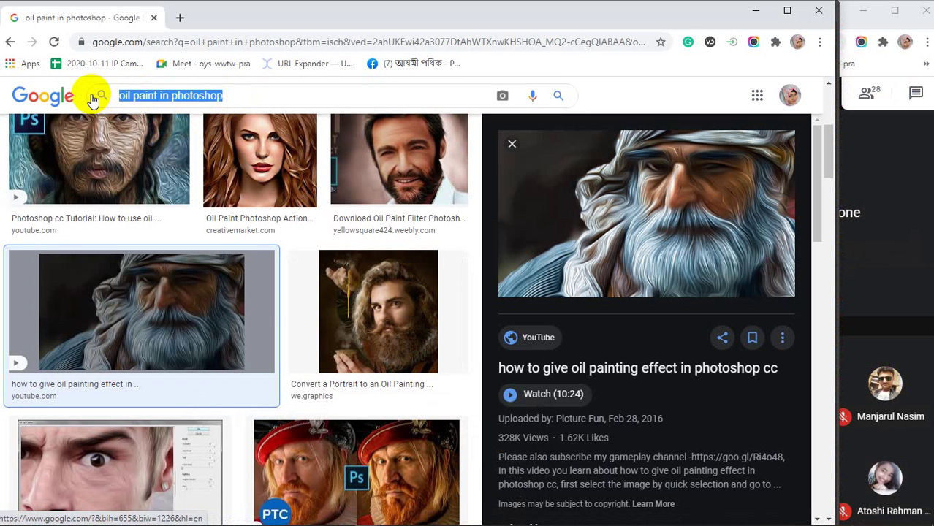
pyautogui.write('back')
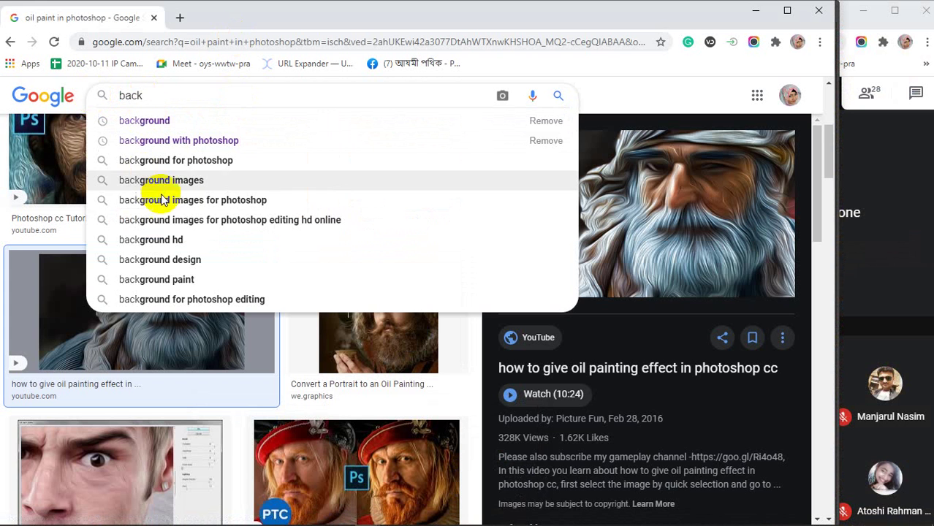
pyautogui.click(163, 260)
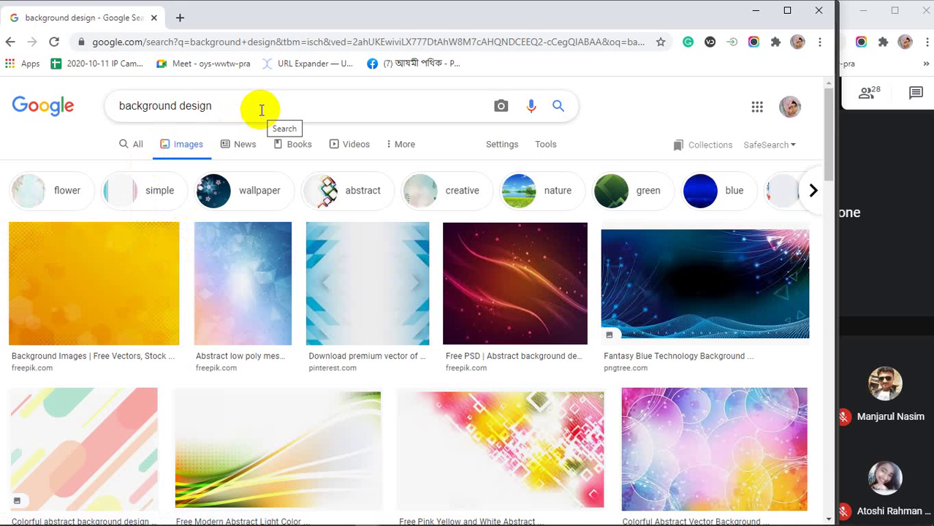
# Change the image search to "background wallpaper hd".
pyautogui.click(261, 110)
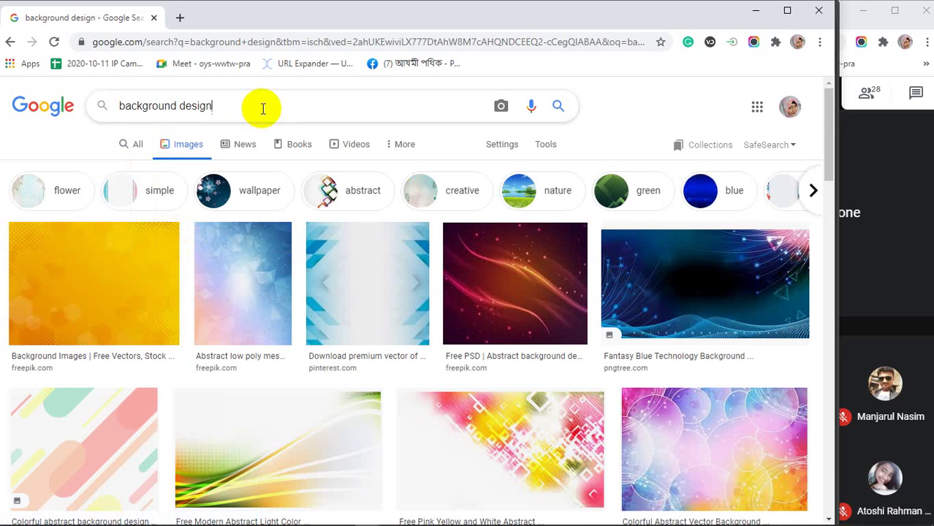
pyautogui.press('BackSpace')
pyautogui.press('BackSpace')
pyautogui.press('BackSpace')
pyautogui.press('BackSpace')
pyautogui.press('BackSpace')
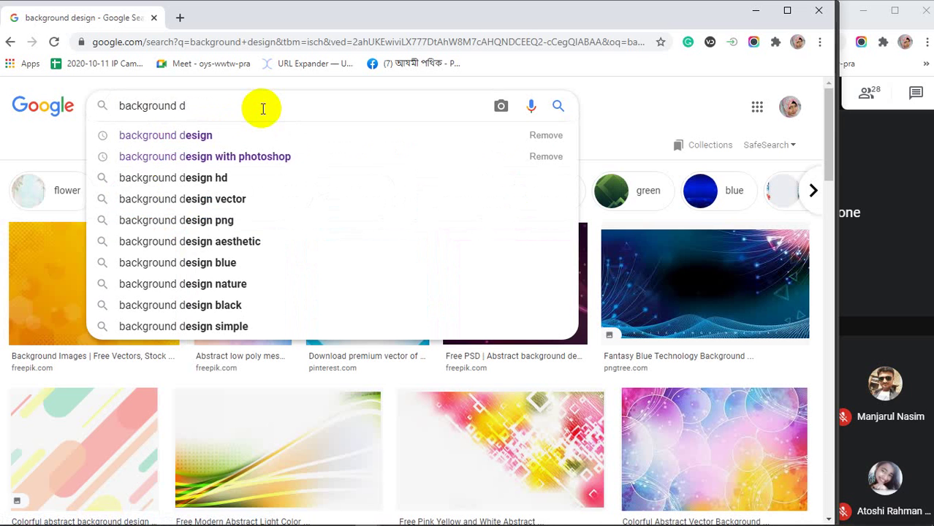
pyautogui.press('BackSpace')
pyautogui.write('wa')
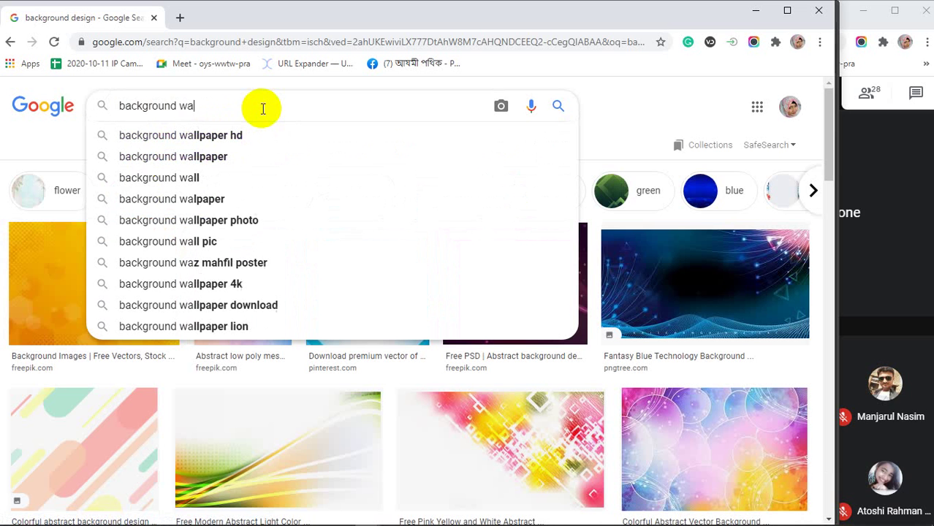
pyautogui.click(256, 136)
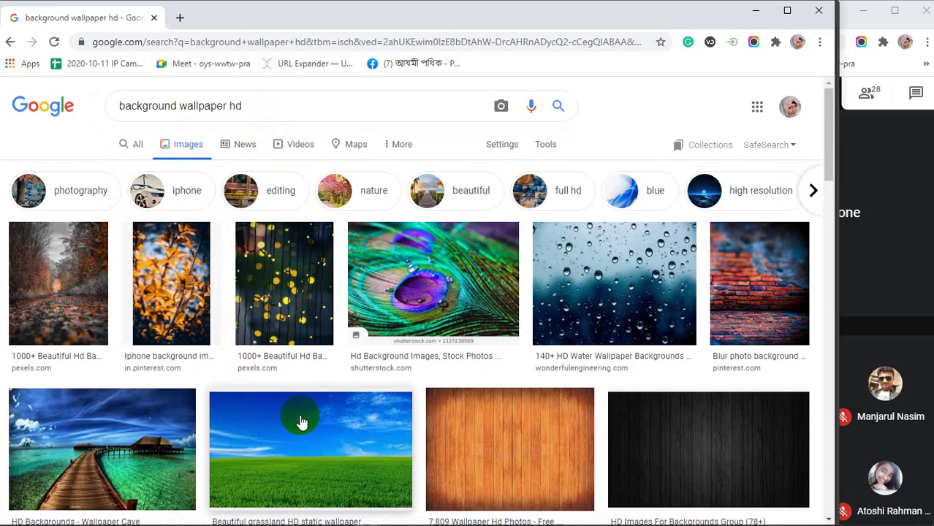
# Open the Shutterstock peacock feather result and copy its image.
pyautogui.click(443, 299)
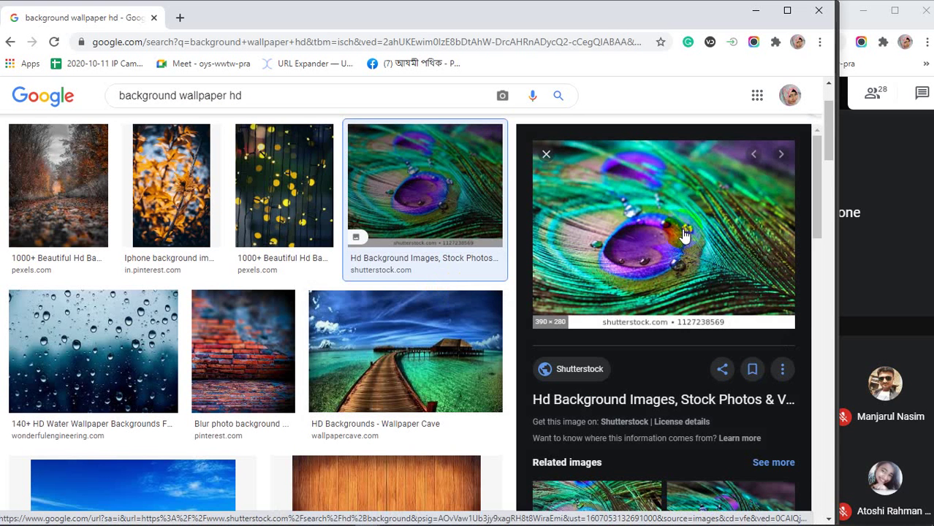
pyautogui.rightClick(663, 211)
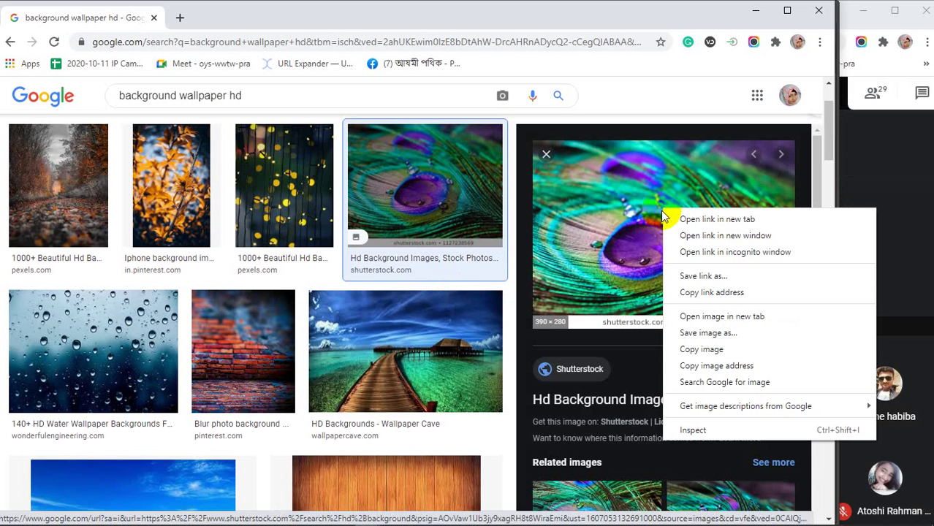
pyautogui.click(706, 351)
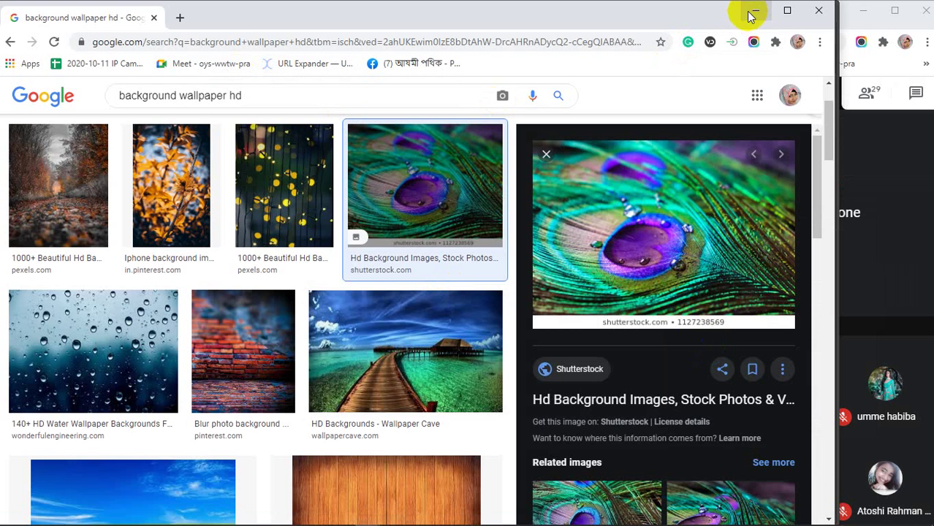
# Return to Photoshop, paste the peacock feather image, and scale it to about 450% so it fills most of the canvas.
pyautogui.click(756, 10)
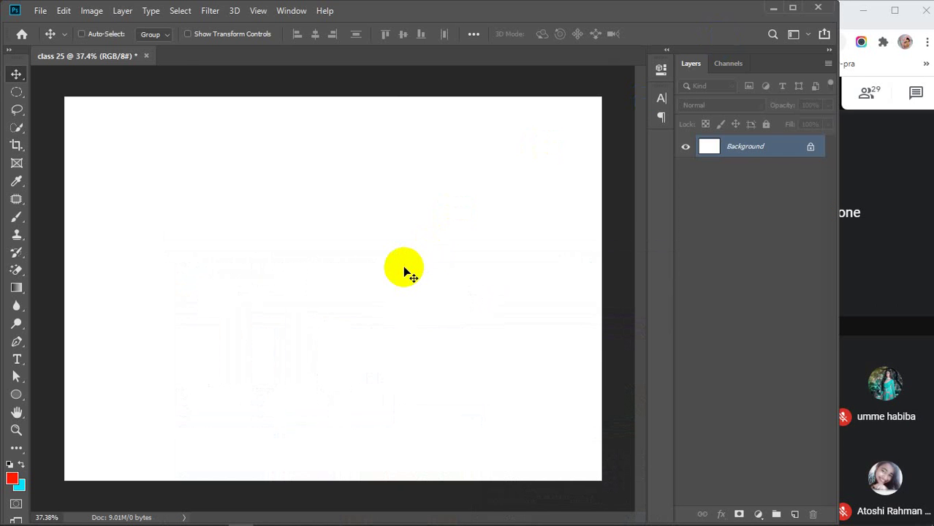
pyautogui.hotkey('ctrl', 'v')
pyautogui.hotkey('ctrl', 't')
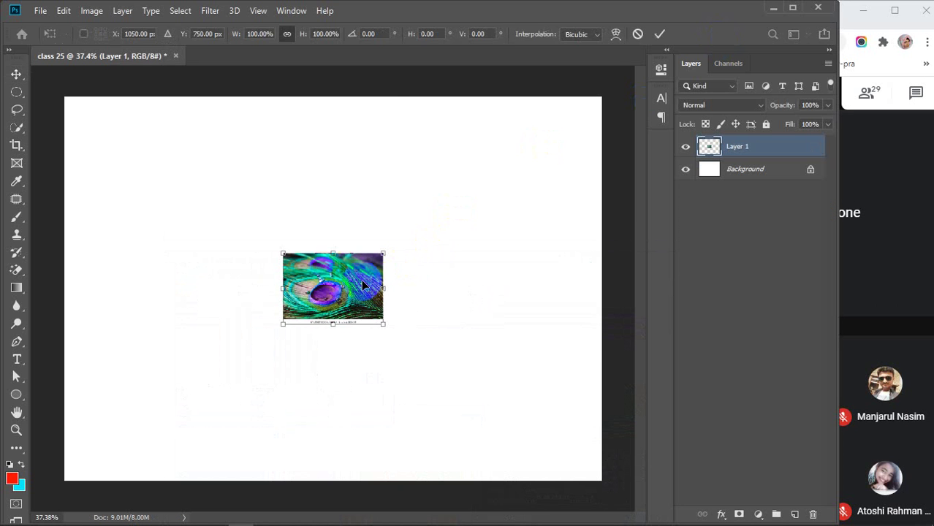
pyautogui.moveTo(286, 255); pyautogui.dragTo(111, 124)
pyautogui.moveTo(397, 339); pyautogui.dragTo(567, 461)
pyautogui.moveTo(430, 313); pyautogui.dragTo(439, 322)
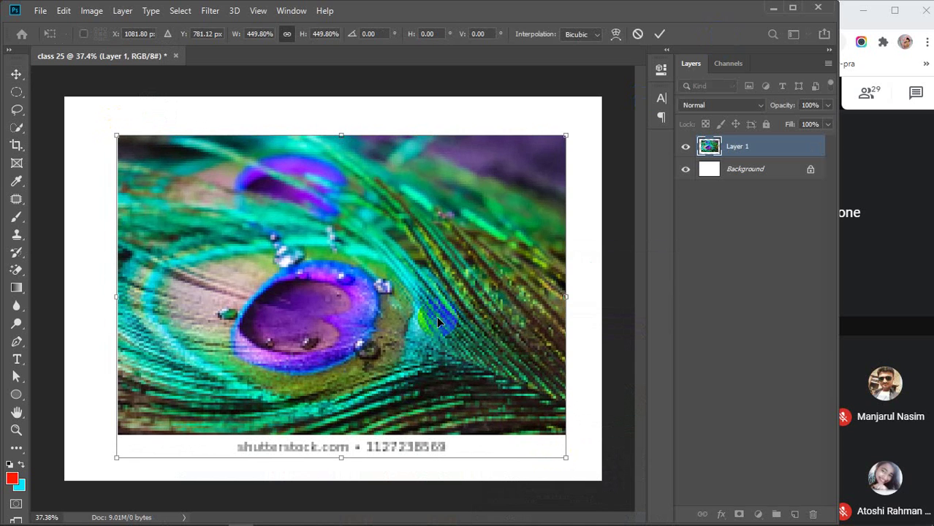
pyautogui.press('Return')
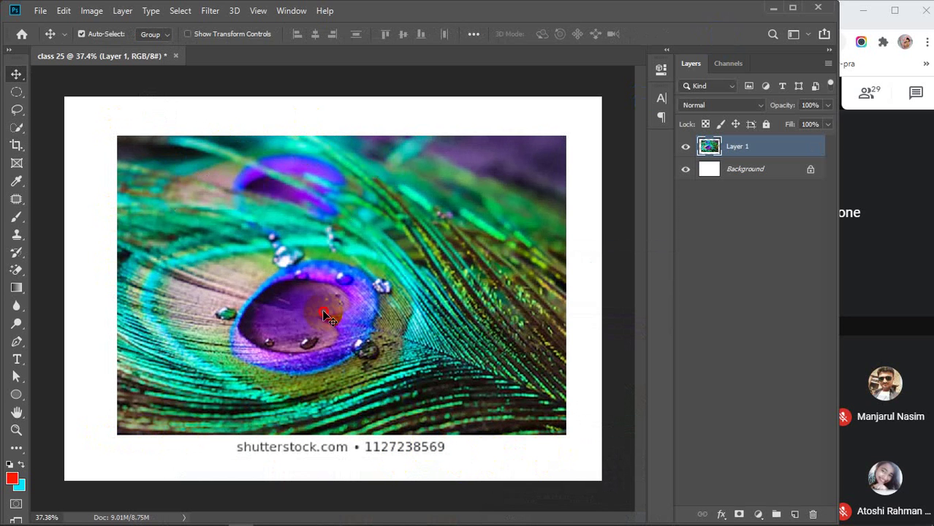
# Move the peacock feather image up slightly and try a rectangular marquee around it, leaving nothing selected.
pyautogui.moveTo(322, 309); pyautogui.dragTo(322, 301)
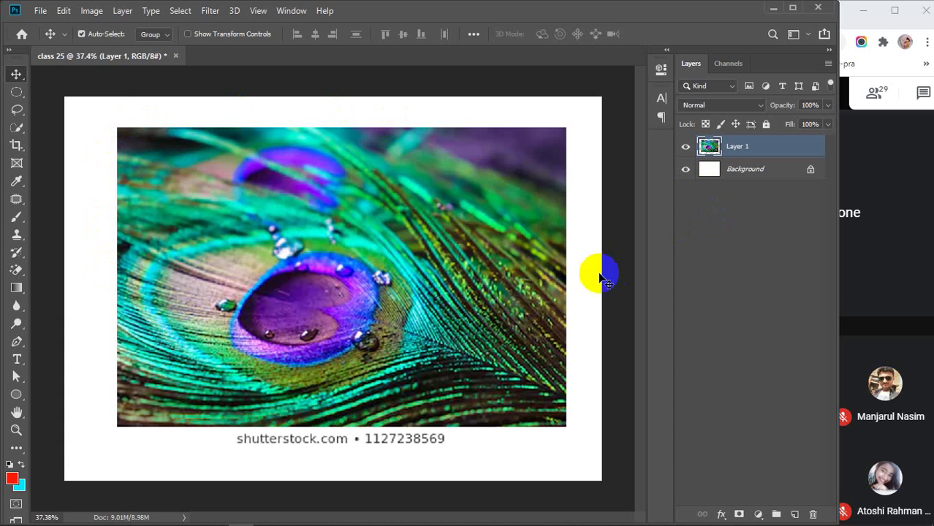
pyautogui.rightClick(19, 95)
pyautogui.click(65, 92)
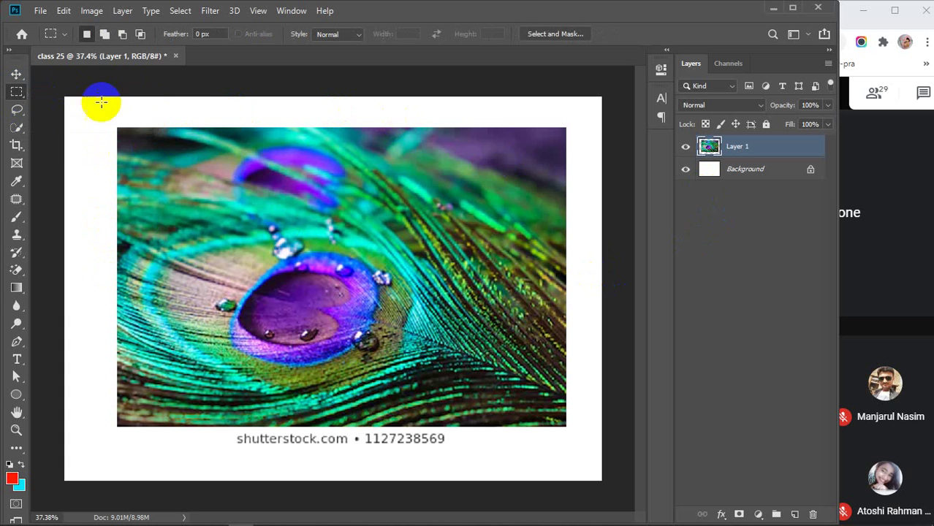
pyautogui.moveTo(107, 119); pyautogui.dragTo(578, 427)
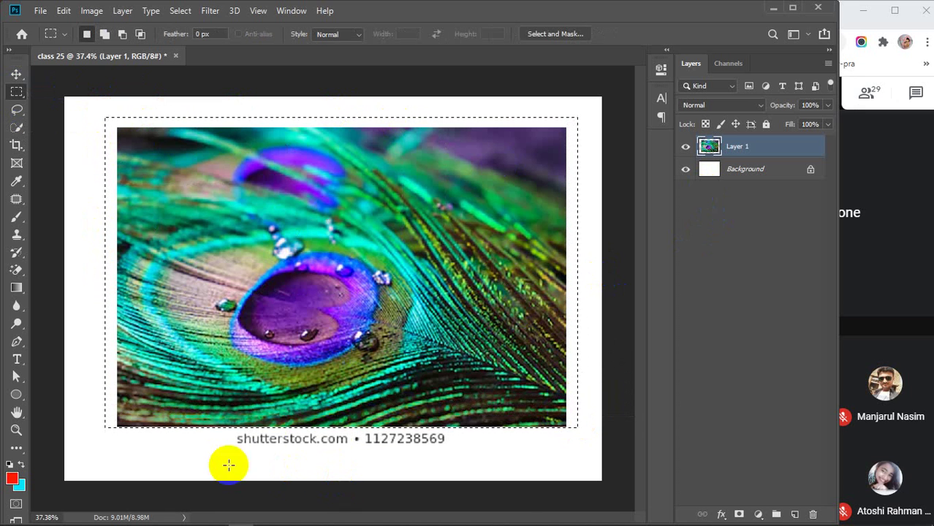
pyautogui.click(383, 116)
# Duplicate the peacock feather layer six times and hide the original and all copies except the topmost one.
pyautogui.hotkey('ctrl', 'j')
pyautogui.hotkey('ctrl', 'j')
pyautogui.hotkey('ctrl', 'j')
pyautogui.hotkey('ctrl', 'j')
pyautogui.hotkey('ctrl', 'j')
pyautogui.hotkey('ctrl', 'j')
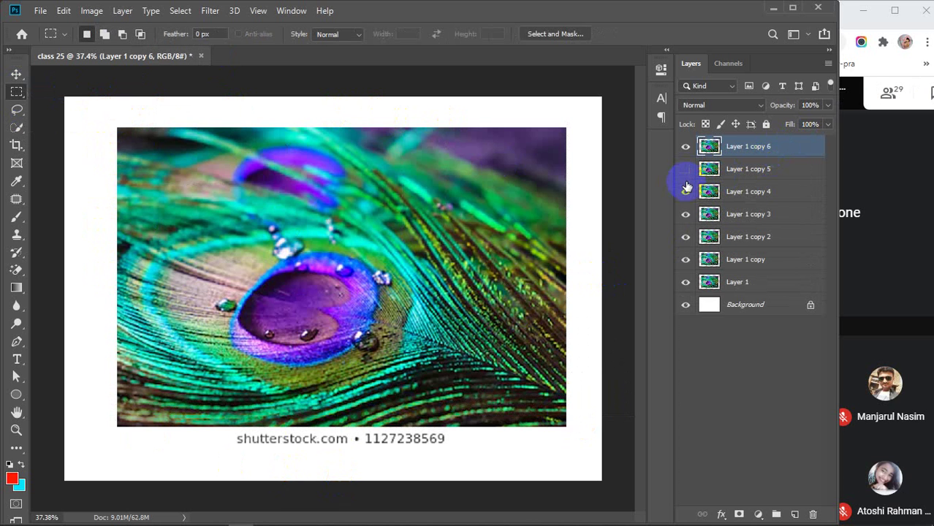
pyautogui.moveTo(687, 187); pyautogui.dragTo(686, 281)
# On Layer 1 copy 6, select the picture with a rectangular marquee and delete everything outside it, including the watermark caption.
pyautogui.moveTo(108, 117); pyautogui.dragTo(567, 426)
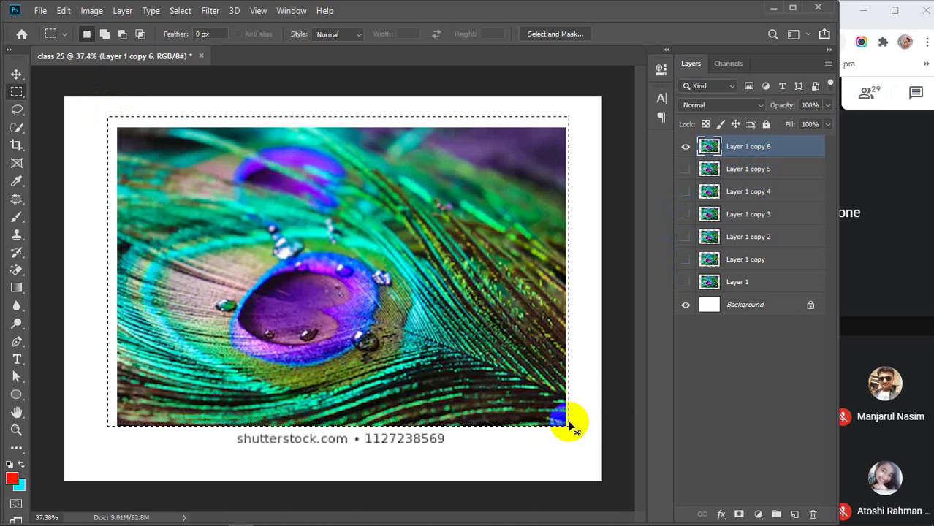
pyautogui.click(262, 224)
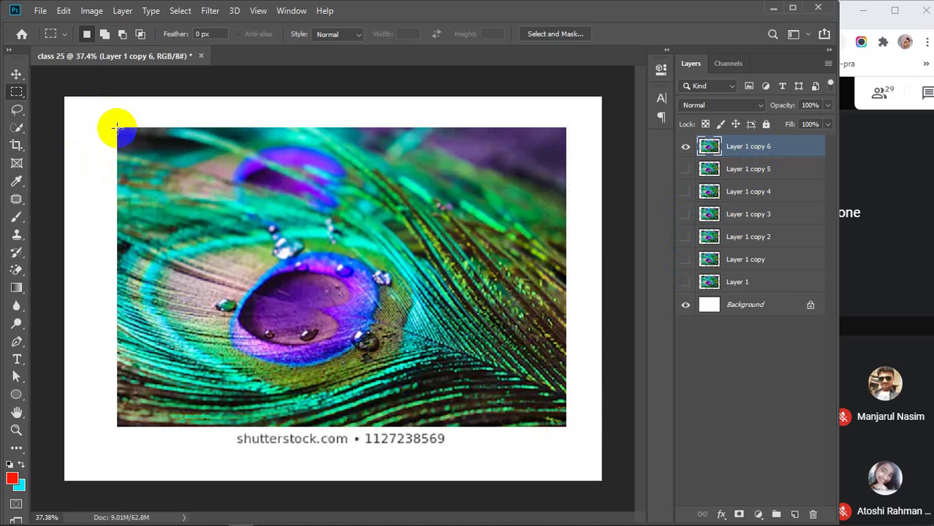
pyautogui.moveTo(117, 128); pyautogui.dragTo(567, 425)
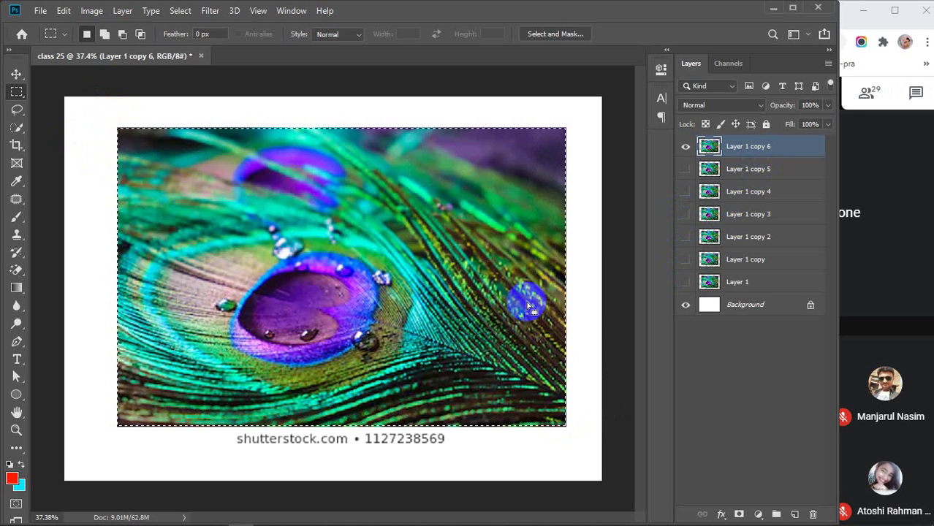
pyautogui.hotkey('ctrl', 'shift', 'i')
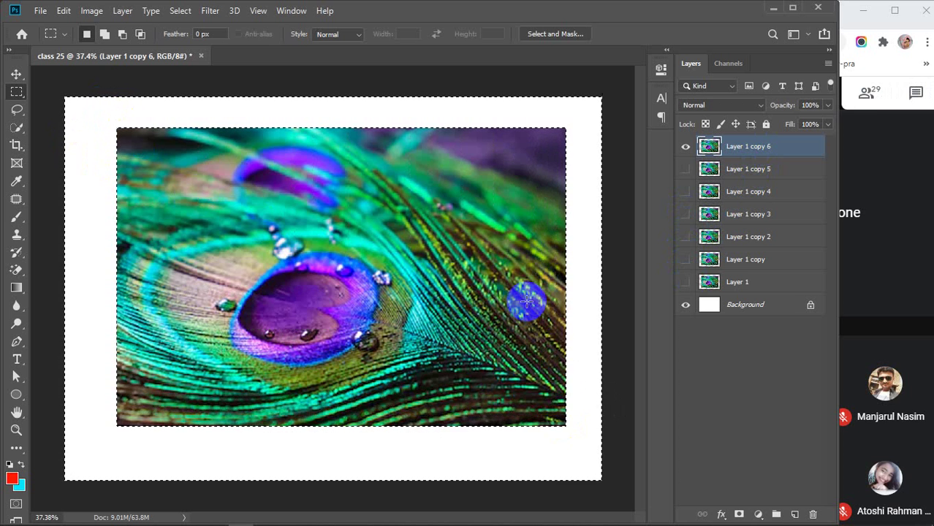
pyautogui.hotkey('ctrl', 'd')
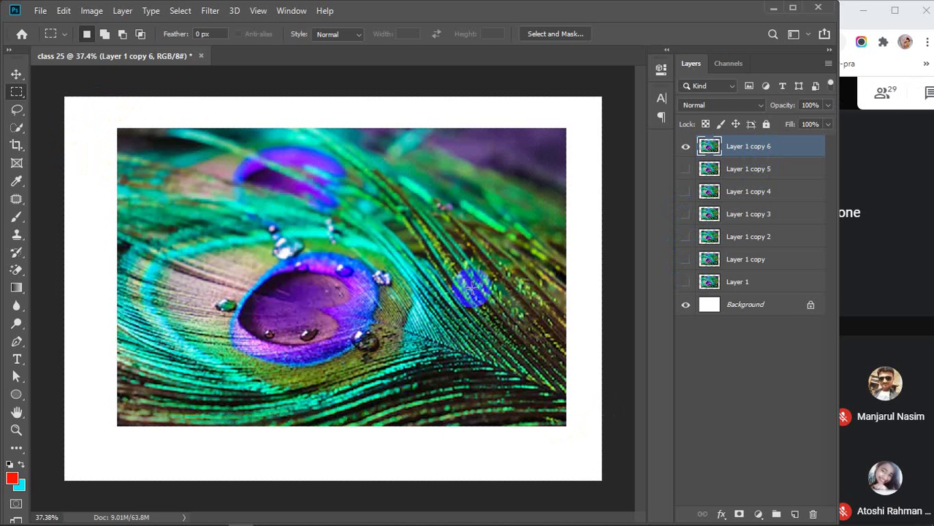
# Show Layer 1 copy 5 in place of copy 6 and cut it to a circle around the large feather eye with an elliptical marquee.
pyautogui.click(686, 154)
pyautogui.click(744, 173)
pyautogui.click(685, 169)
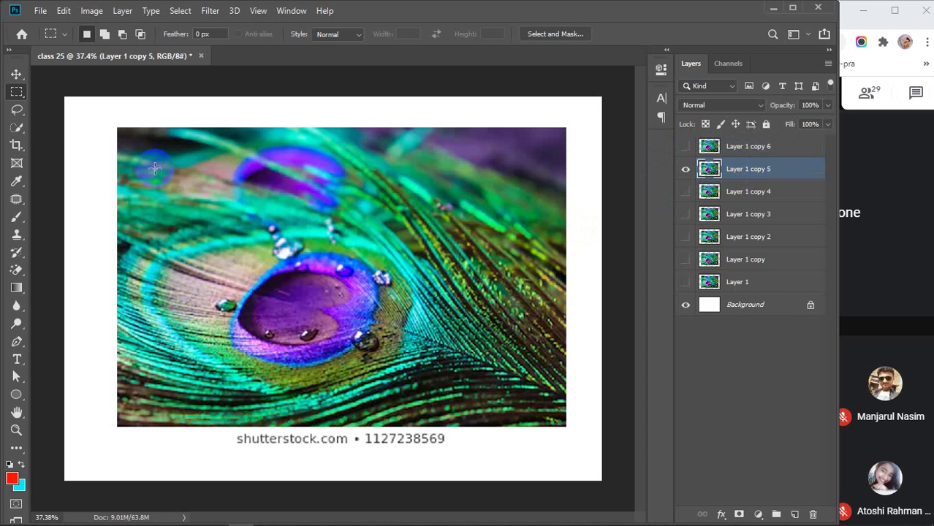
pyautogui.rightClick(16, 92)
pyautogui.click(68, 108)
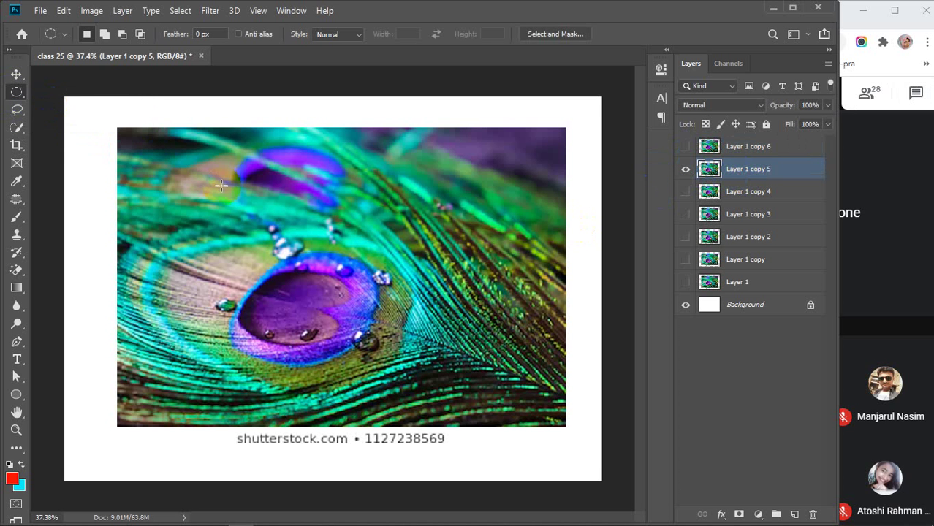
pyautogui.moveTo(208, 226); pyautogui.dragTo(544, 419)
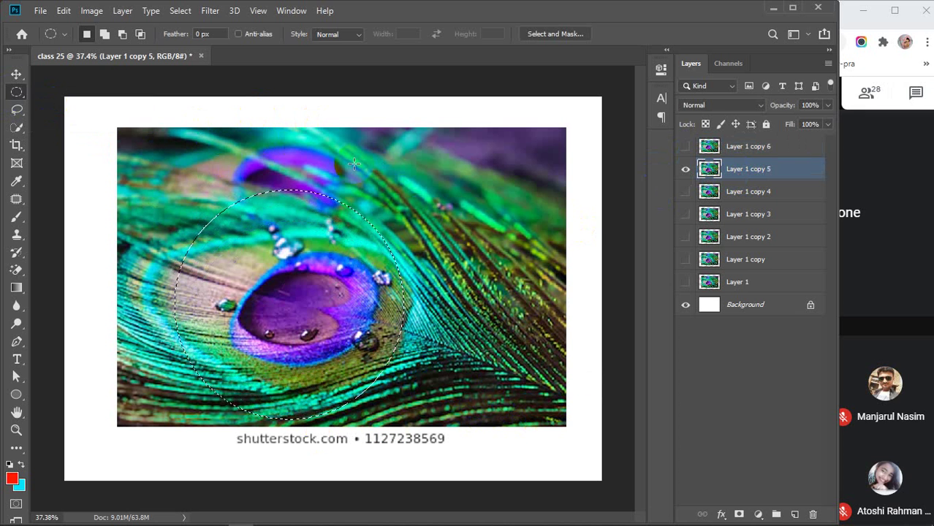
pyautogui.hotkey('ctrl', 'shift', 'i')
pyautogui.press('Delete')
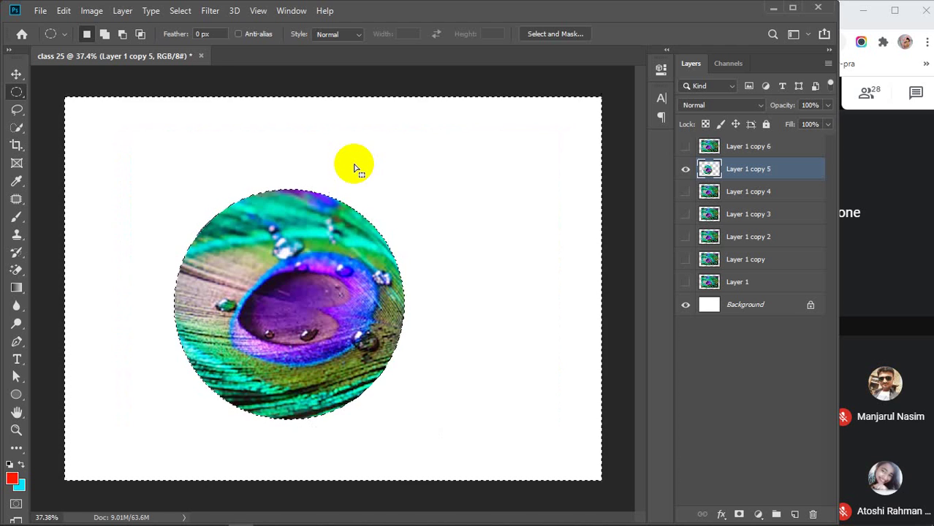
pyautogui.hotkey('ctrl', 'd')
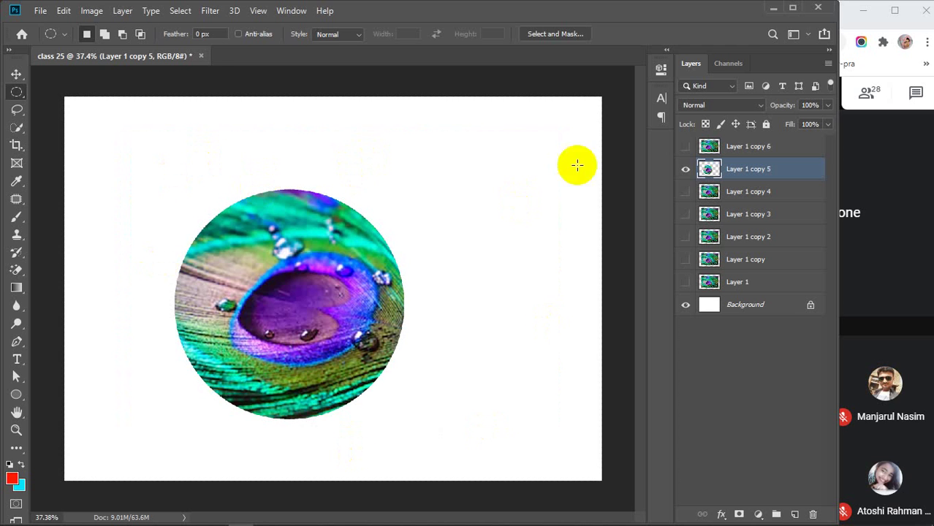
# Compare the rectangular and circular cutouts, and leave only Layer 1 copy 4 selected and visible above the background.
pyautogui.click(684, 149)
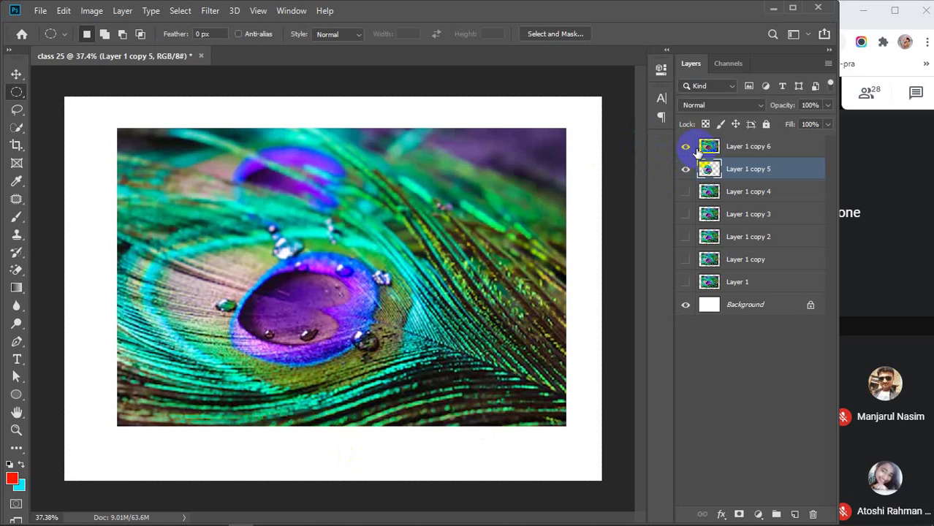
pyautogui.click(689, 148)
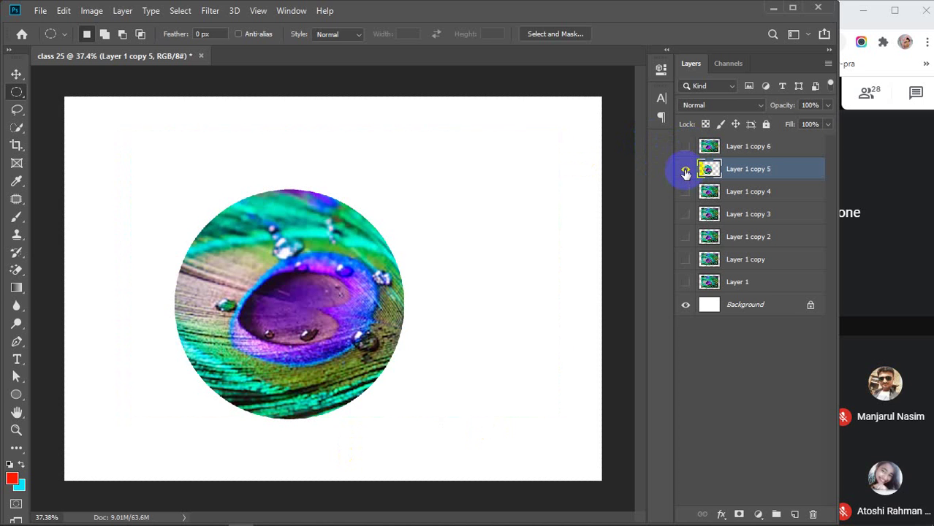
pyautogui.click(686, 171)
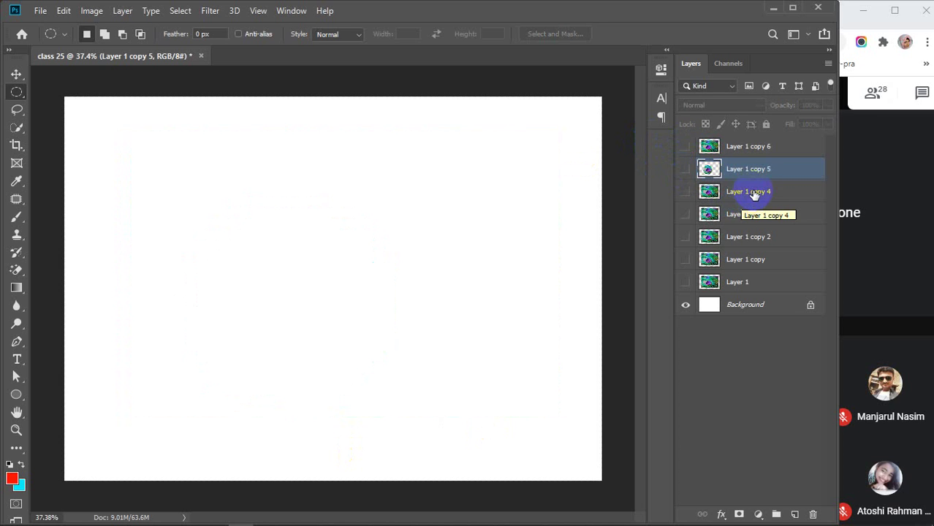
pyautogui.click(753, 193)
pyautogui.click(686, 192)
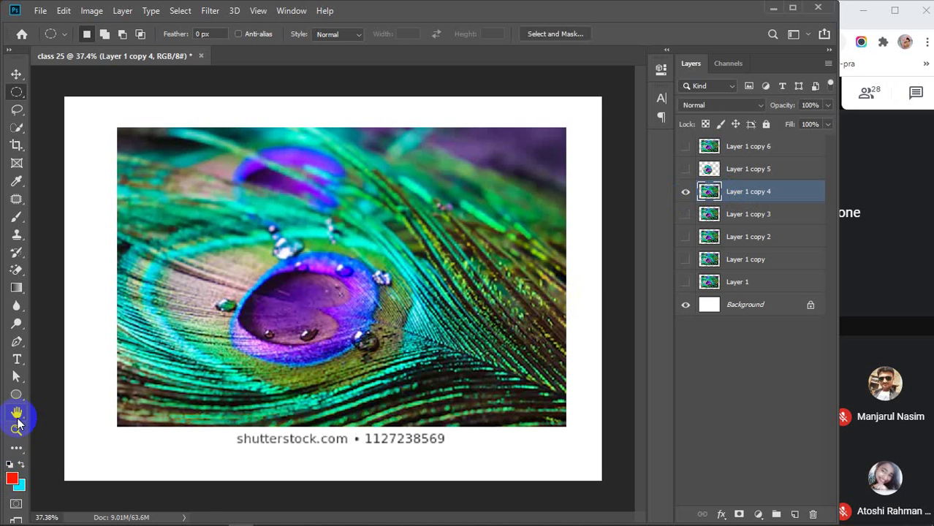
# Draw a red starburst seal custom shape about 1012 px wide and high over the large feather eye.
pyautogui.click(17, 395)
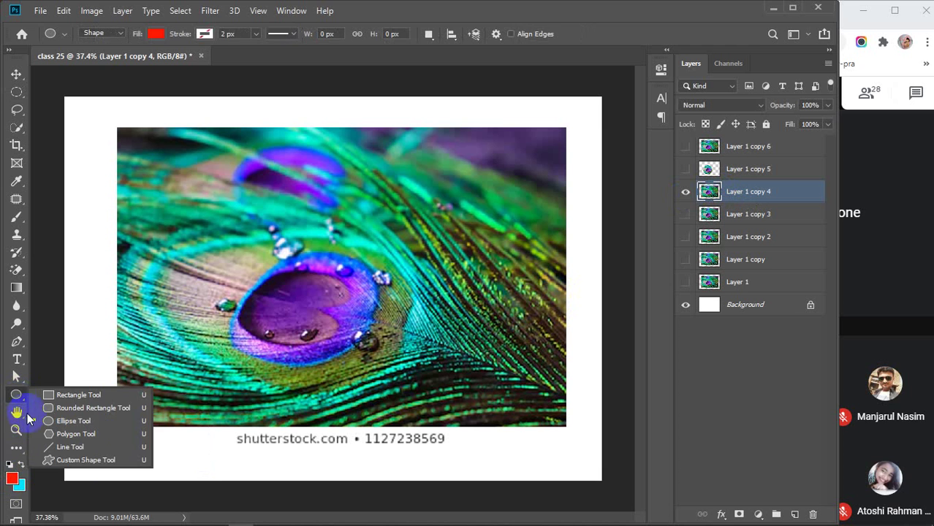
pyautogui.click(87, 460)
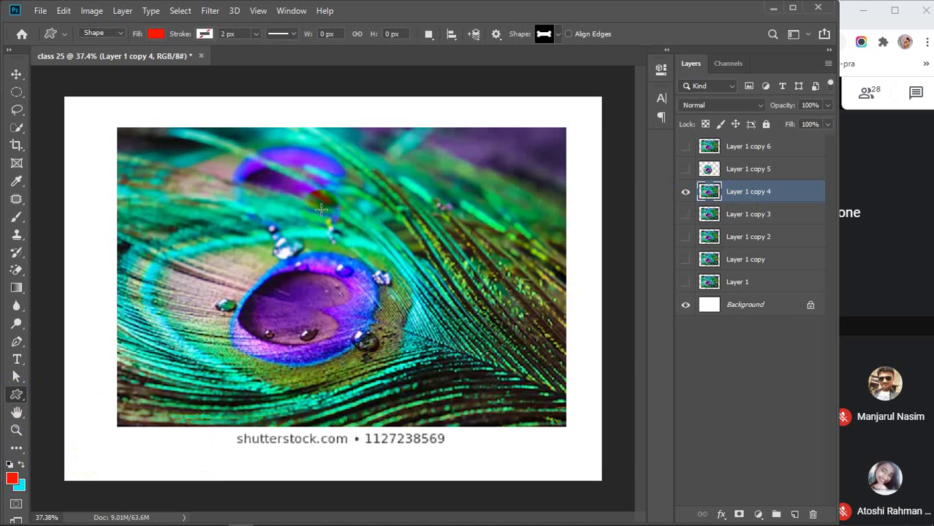
pyautogui.click(558, 34)
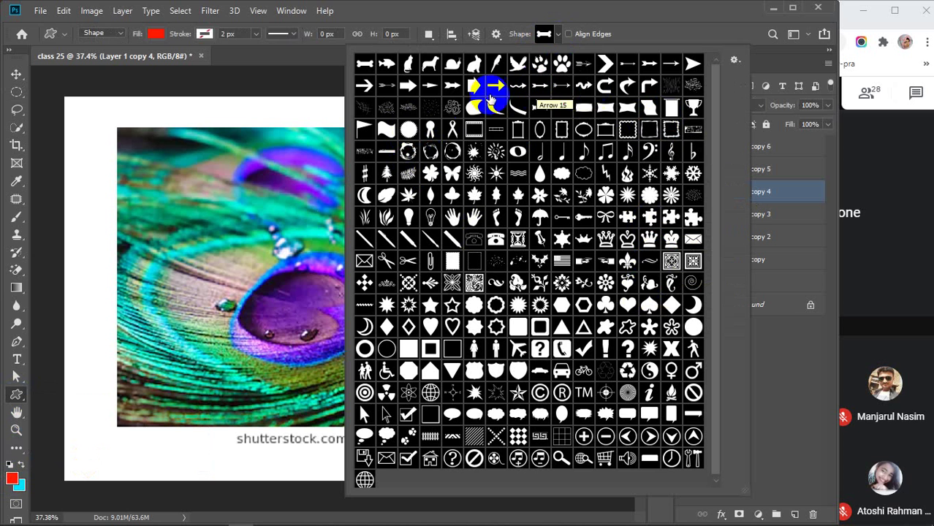
pyautogui.click(408, 130)
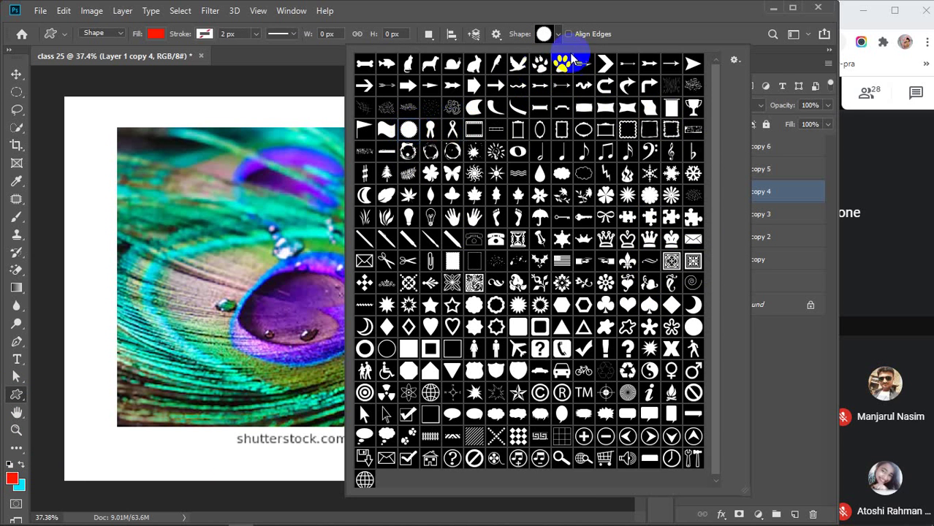
pyautogui.click(560, 38)
pyautogui.moveTo(242, 179); pyautogui.dragTo(506, 416)
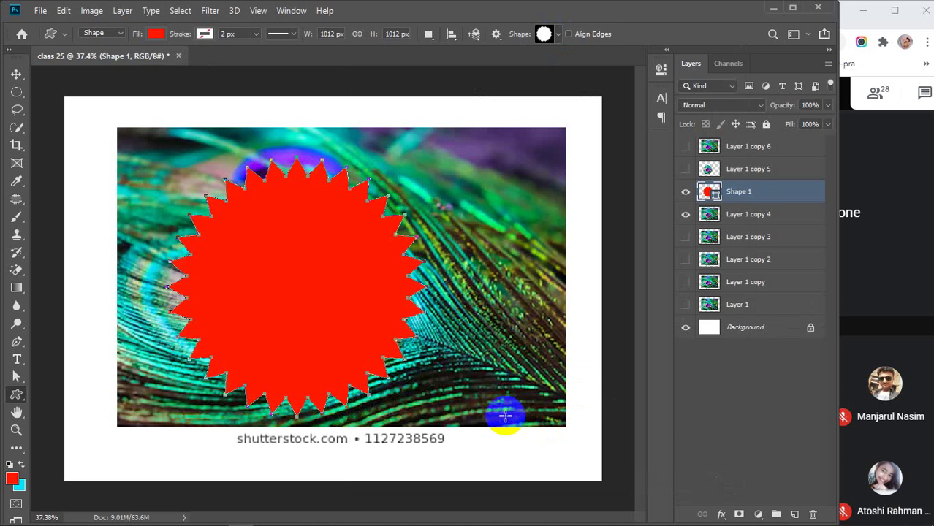
pyautogui.press('Return')
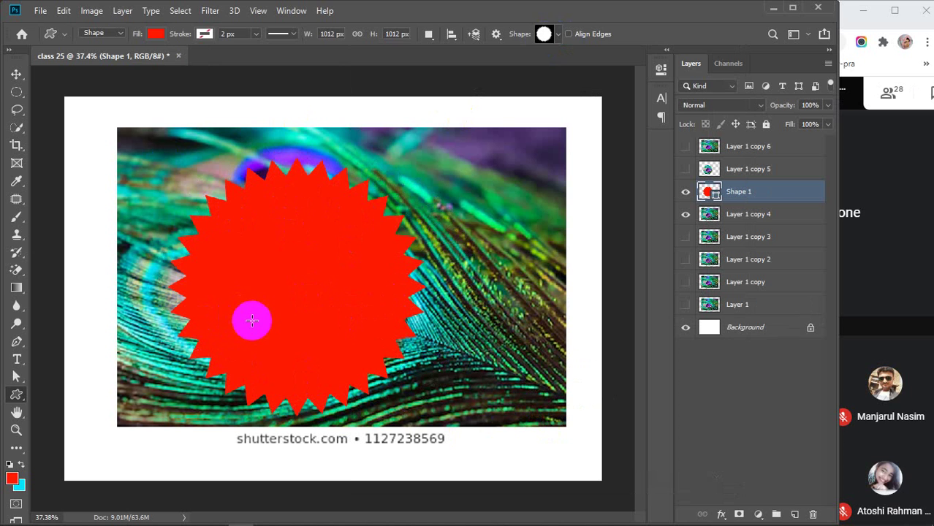
# Reposition the red starburst shape slightly up and to the left over the feather eye.
pyautogui.press('v')
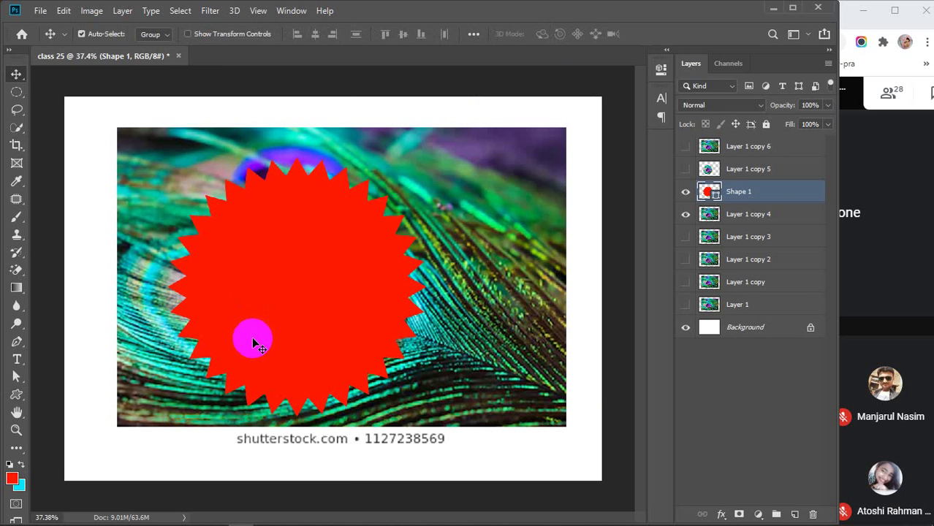
pyautogui.moveTo(320, 317)
pyautogui.mouseDown()
pyautogui.moveTo(345, 317)
pyautogui.moveTo(308, 313)
pyautogui.moveTo(332, 314)
pyautogui.moveTo(308, 323)
pyautogui.mouseUp()
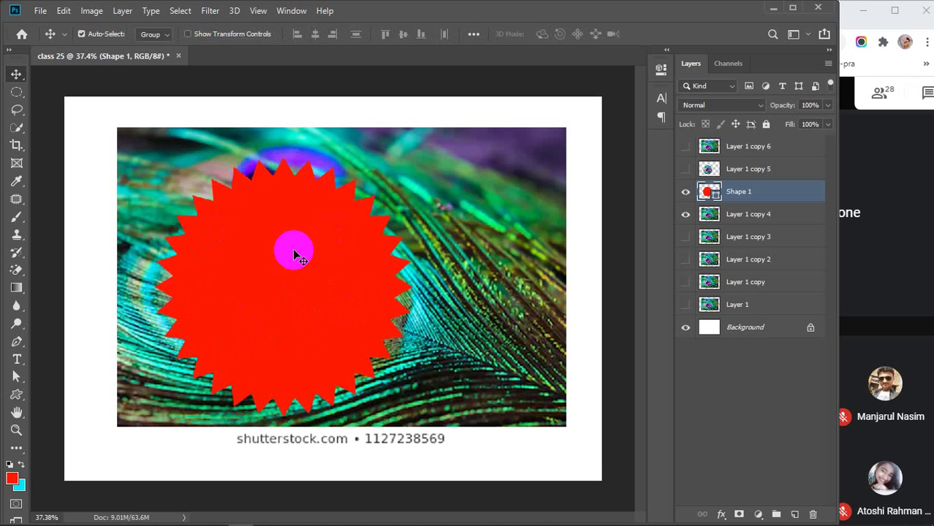
pyautogui.moveTo(294, 255)
pyautogui.mouseDown()
pyautogui.moveTo(306, 248)
pyautogui.moveTo(279, 252)
pyautogui.moveTo(309, 250)
pyautogui.moveTo(296, 254)
pyautogui.moveTo(347, 225)
pyautogui.moveTo(306, 247)
pyautogui.mouseUp()
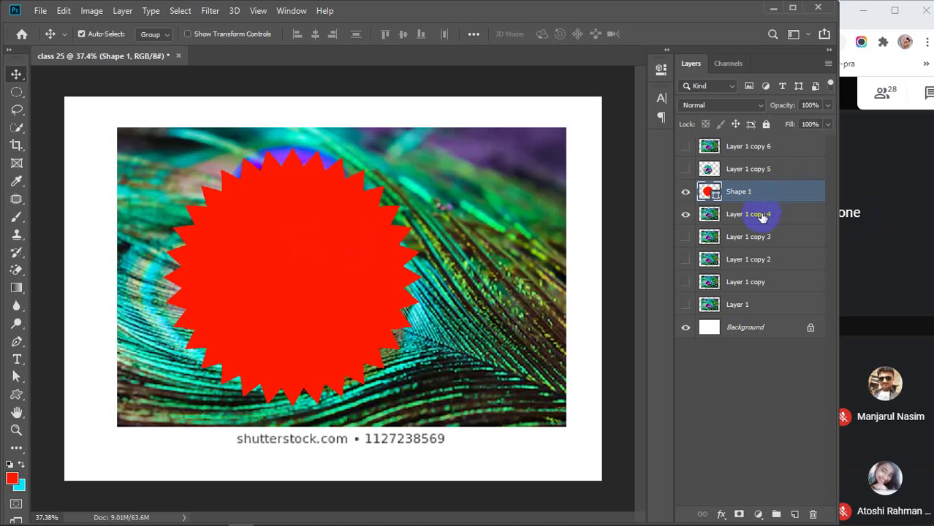
# Move Layer 1 copy 4 above the Shape 1 layer and check the stacking by toggling its visibility.
pyautogui.moveTo(756, 216); pyautogui.dragTo(752, 185)
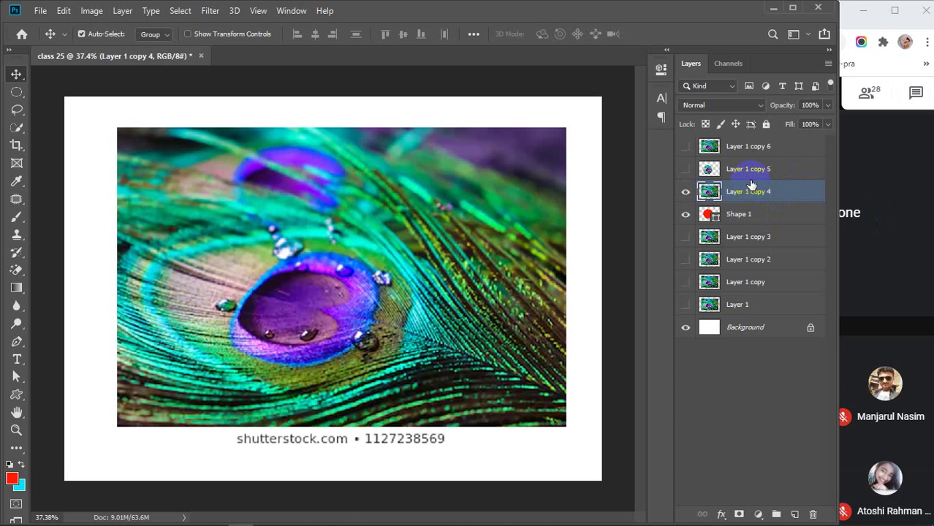
pyautogui.click(737, 218)
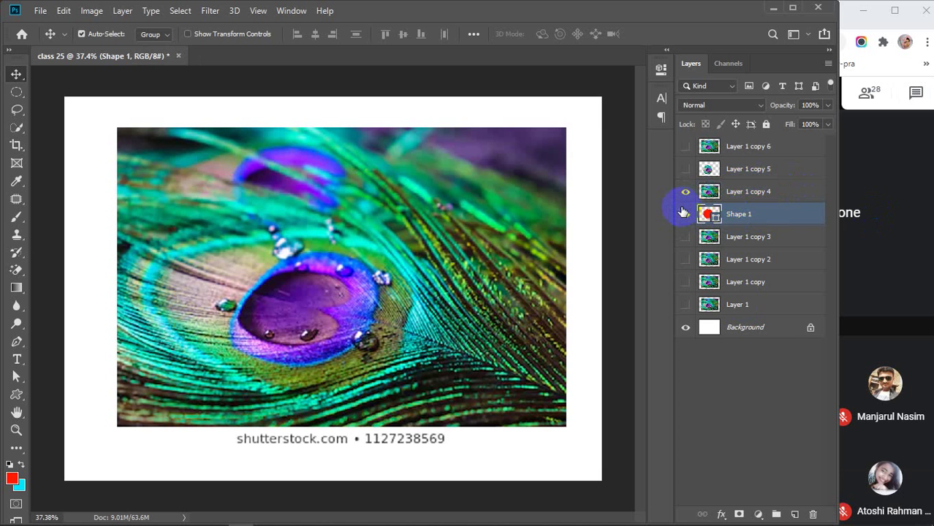
pyautogui.click(685, 192)
pyautogui.click(685, 191)
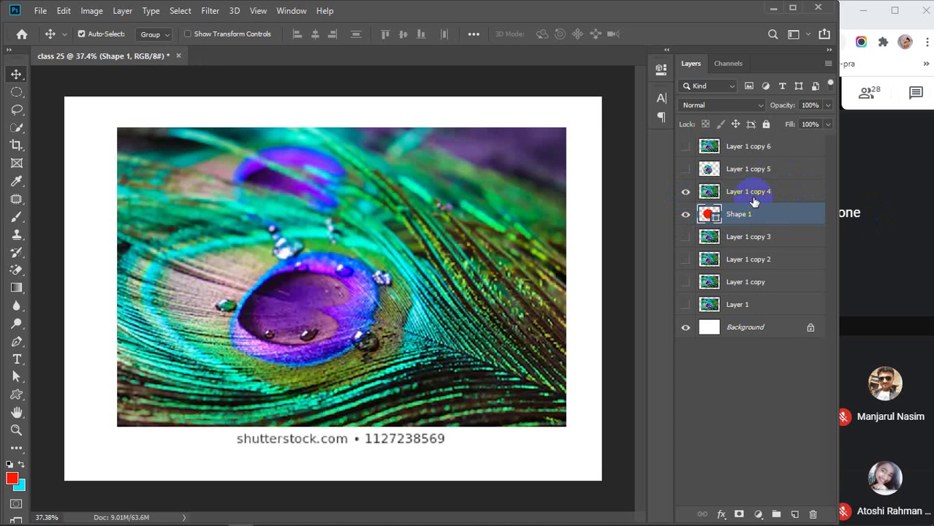
pyautogui.click(753, 193)
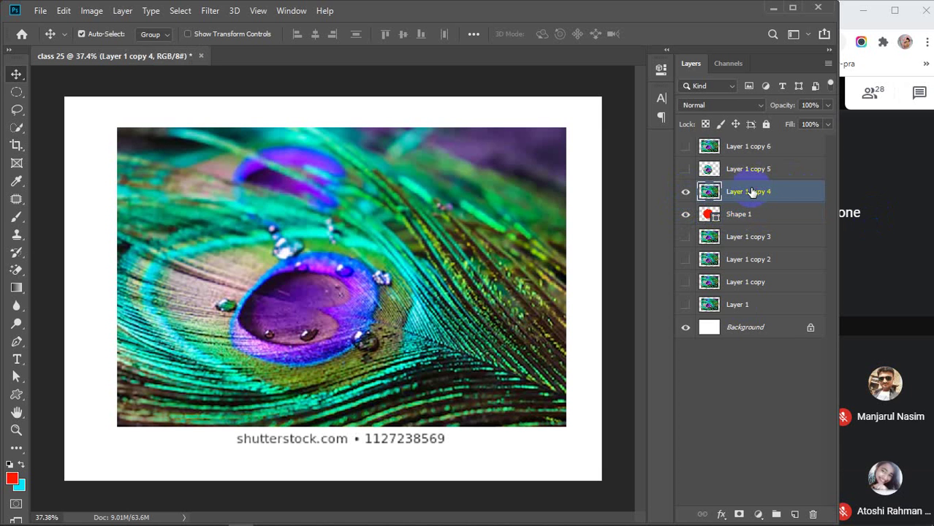
# Clip Layer 1 copy 4 to the starburst shape with a clipping mask.
pyautogui.rightClick(800, 192)
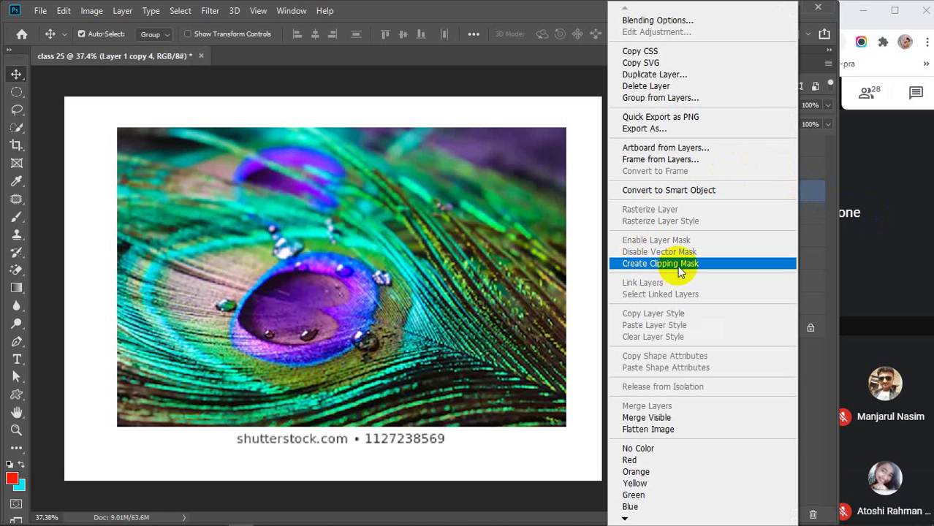
pyautogui.click(808, 191)
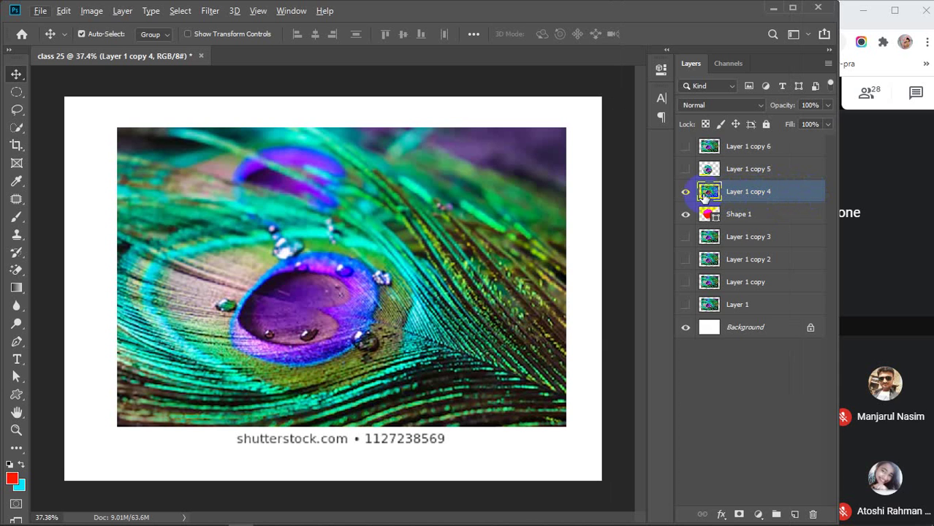
pyautogui.keyDown('alt'); pyautogui.click(786, 202); pyautogui.keyUp('alt')
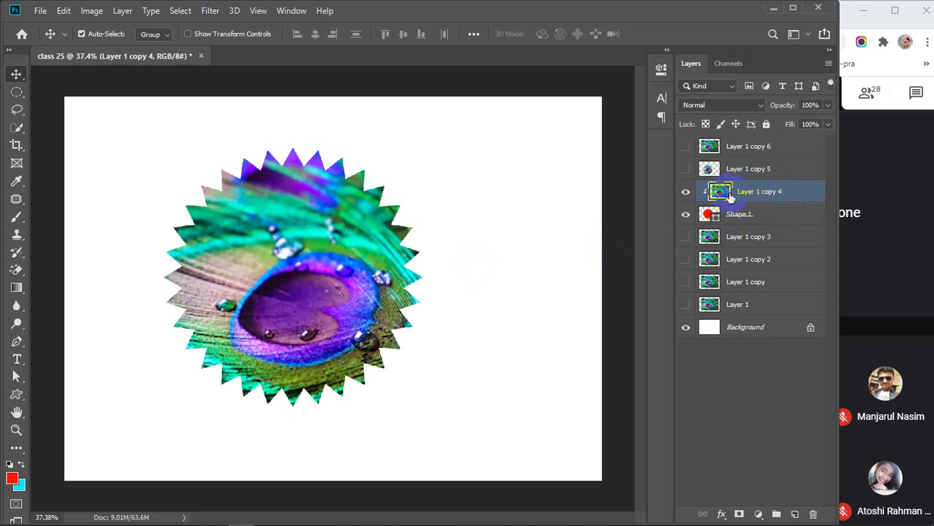
# Reposition the clipped Layer 1 copy 4 photo inside the starburst so the large feather eye fills its lower half.
pyautogui.moveTo(324, 272); pyautogui.dragTo(333, 389)
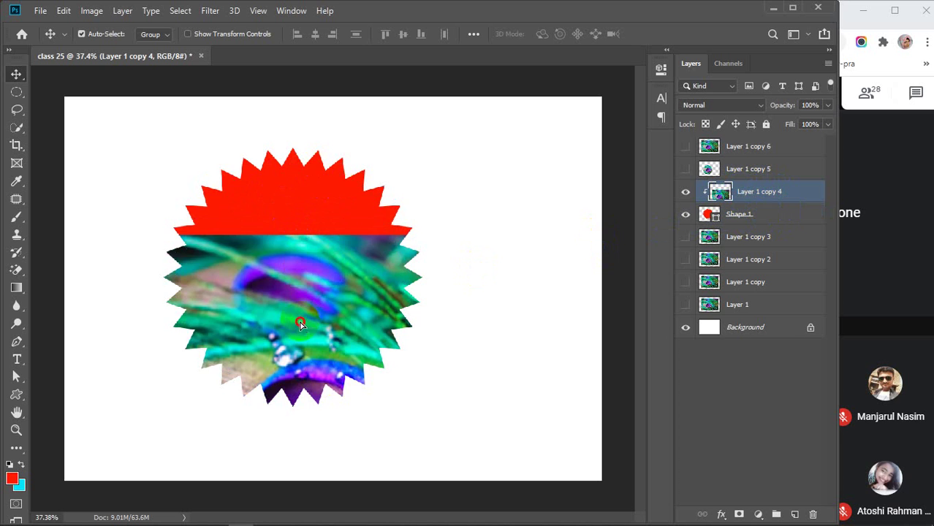
pyautogui.moveTo(299, 324); pyautogui.dragTo(282, 246)
pyautogui.moveTo(305, 292); pyautogui.dragTo(322, 313)
pyautogui.click(771, 215)
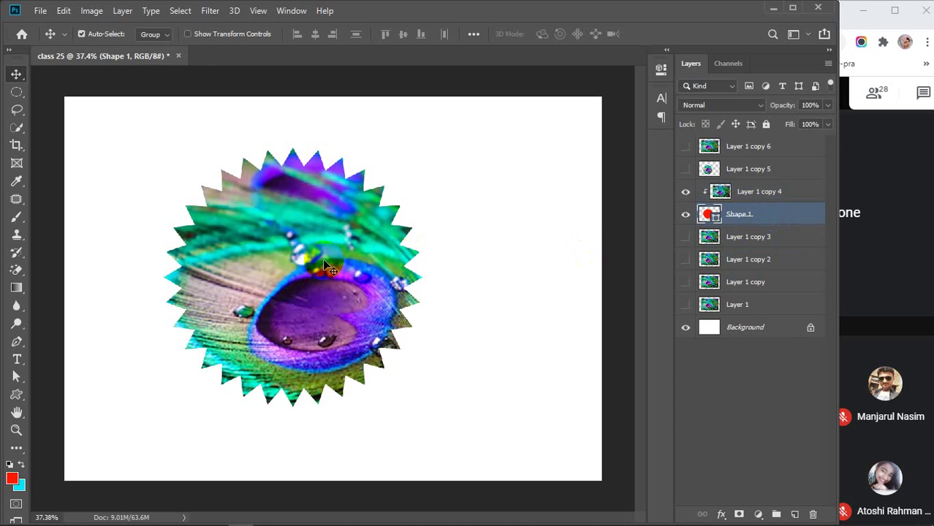
pyautogui.moveTo(313, 270)
pyautogui.mouseDown()
pyautogui.moveTo(358, 271)
pyautogui.moveTo(291, 270)
pyautogui.moveTo(307, 269)
pyautogui.mouseUp()
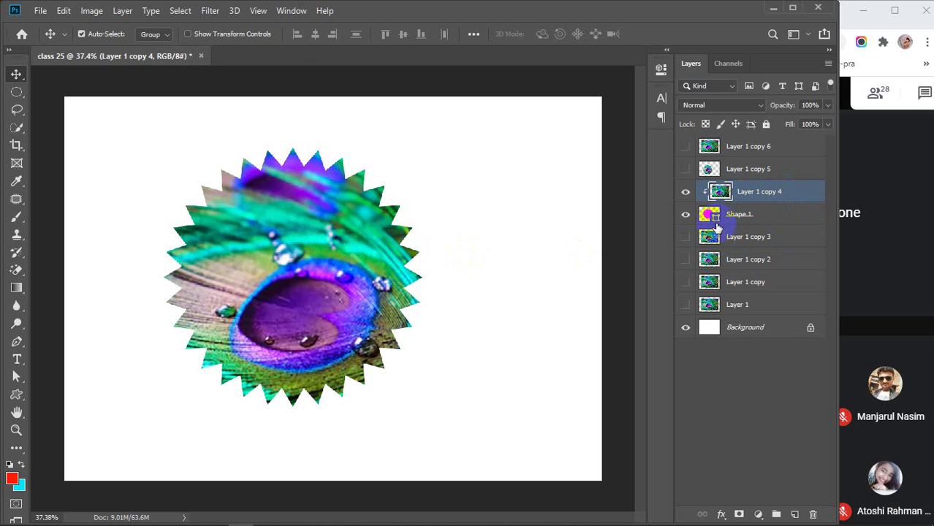
# Hide Layer 1 copy 4 and Shape 1, and make Layer 1 copy 3 the active layer.
pyautogui.click(685, 192)
pyautogui.click(686, 214)
pyautogui.click(757, 238)
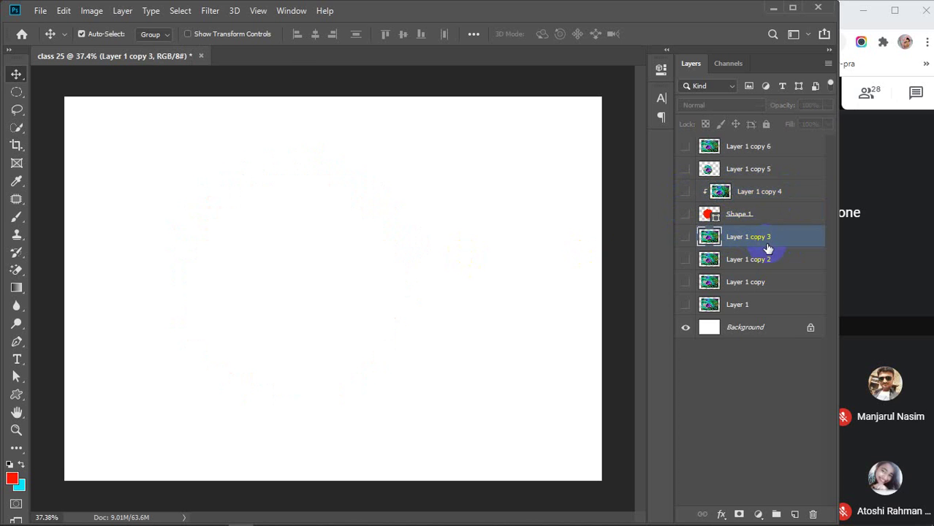
# Draw the first part of a red wavy shape with the Pen tool, curving diagonally from the lower-left area toward the canvas's upper right.
pyautogui.click(15, 347)
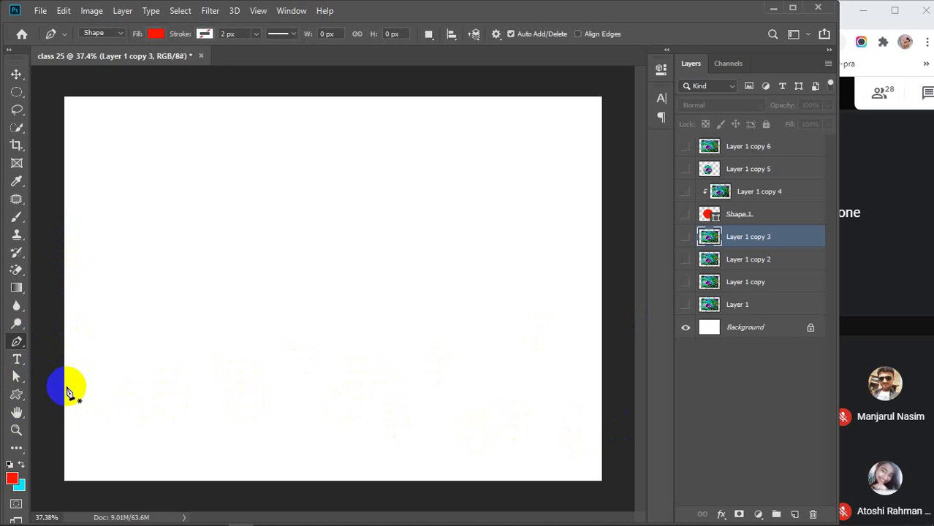
pyautogui.click(176, 379)
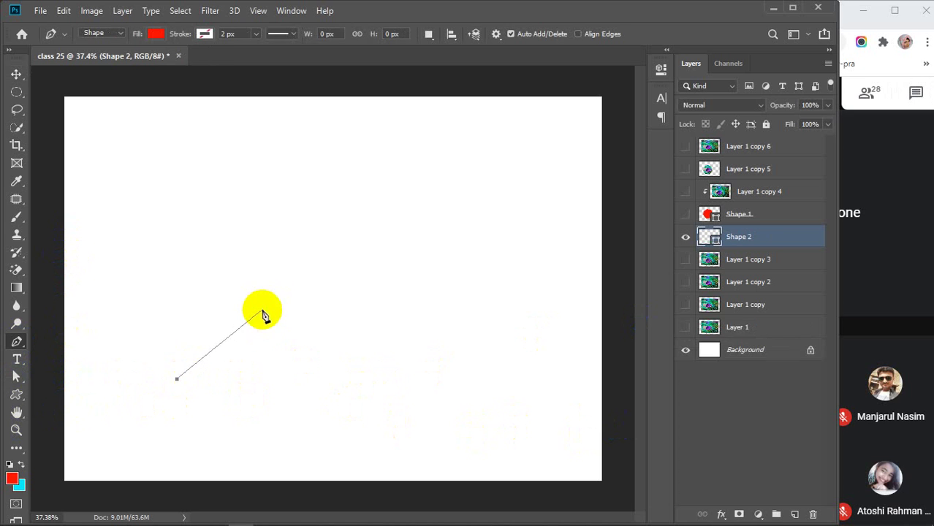
pyautogui.moveTo(265, 310); pyautogui.dragTo(341, 315)
pyautogui.moveTo(387, 261); pyautogui.dragTo(389, 257)
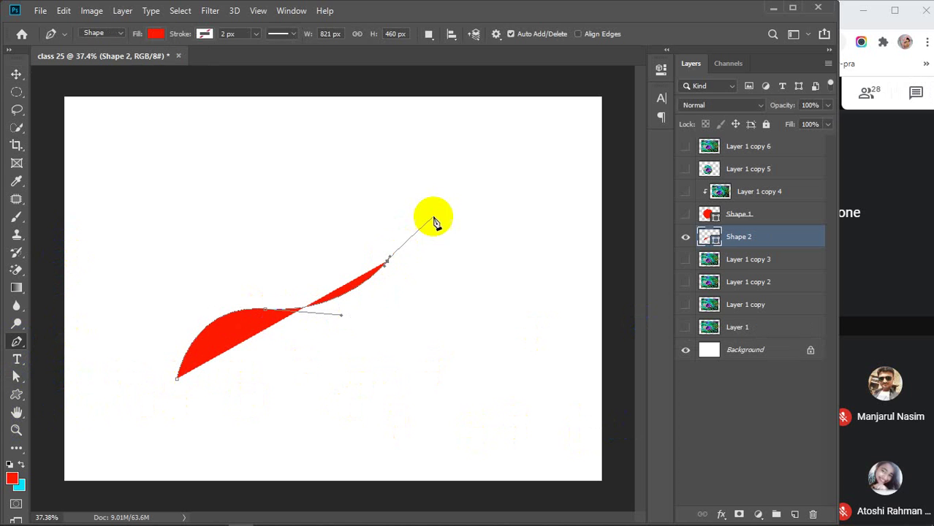
pyautogui.moveTo(453, 194); pyautogui.dragTo(512, 191)
pyautogui.moveTo(511, 192); pyautogui.dragTo(512, 191)
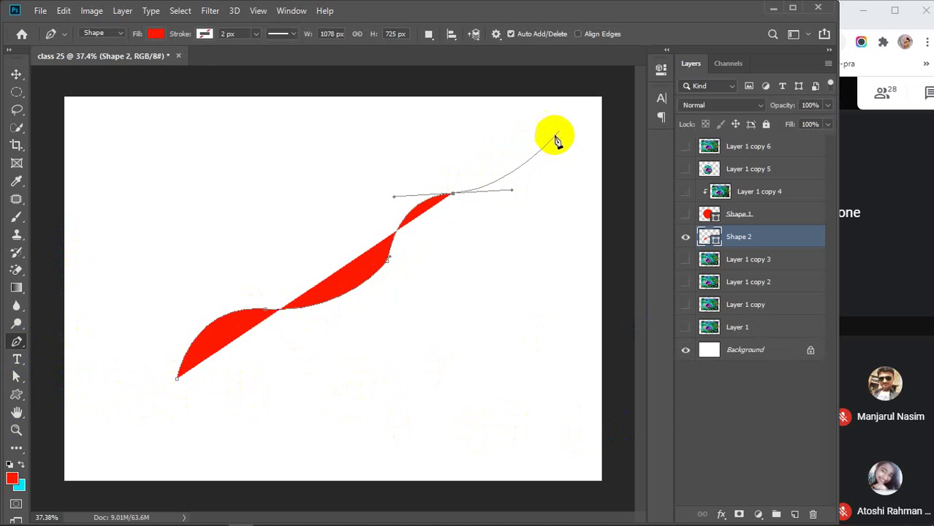
# Extend the wavy shape along the canvas's right and bottom edges and close it with a curved segment, about 1931 by 1500 px overall.
pyautogui.click(568, 108)
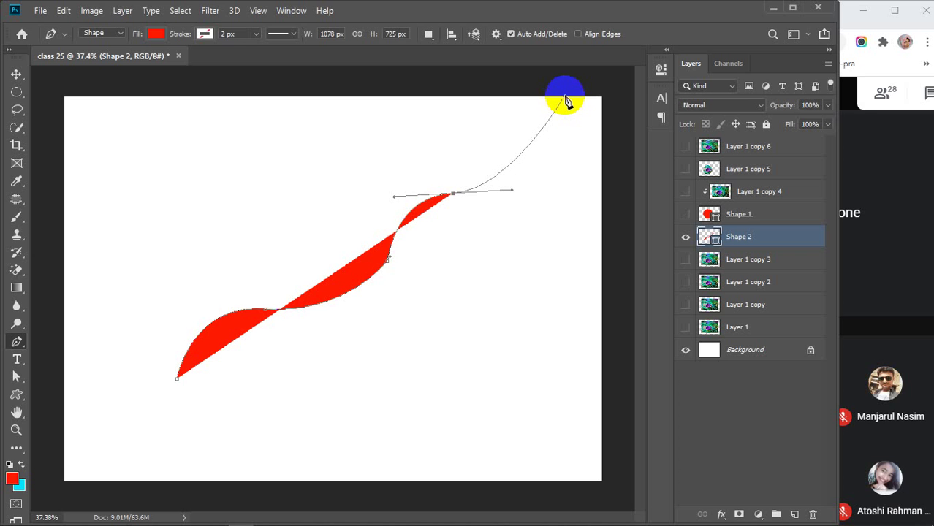
pyautogui.moveTo(565, 97); pyautogui.dragTo(604, 97)
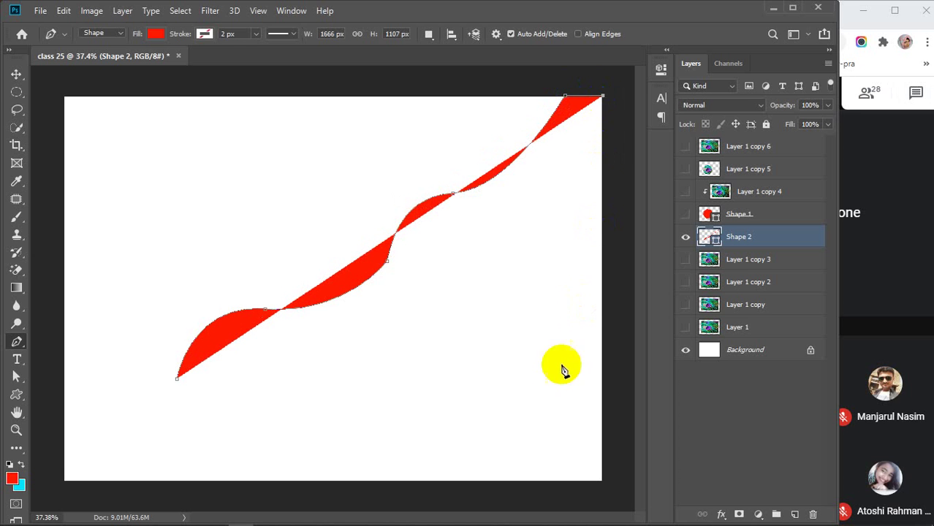
pyautogui.click(601, 481)
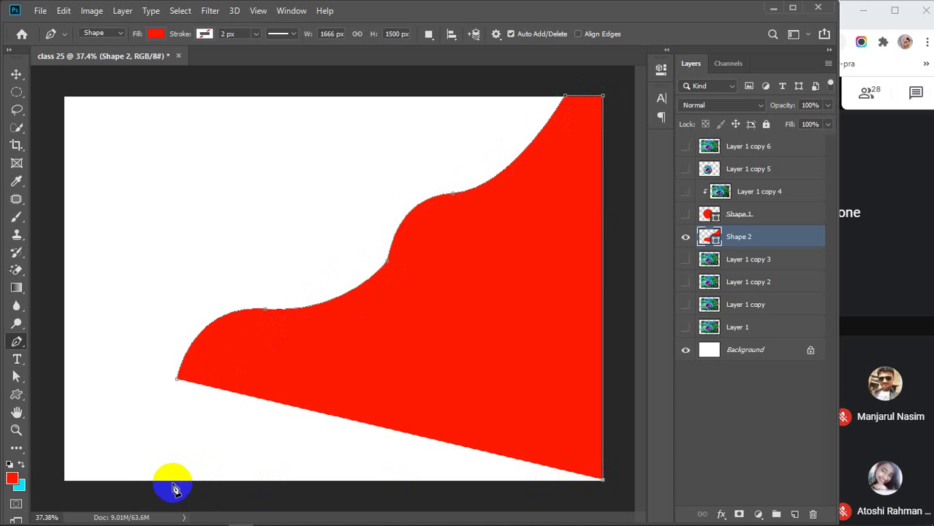
pyautogui.click(110, 480)
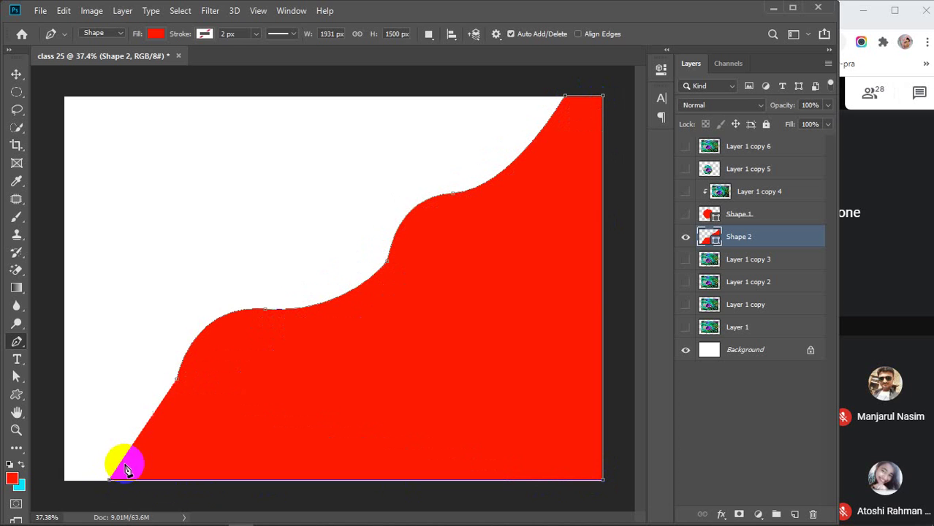
pyautogui.moveTo(178, 379); pyautogui.dragTo(243, 373)
pyautogui.moveTo(401, 211); pyautogui.dragTo(403, 220)
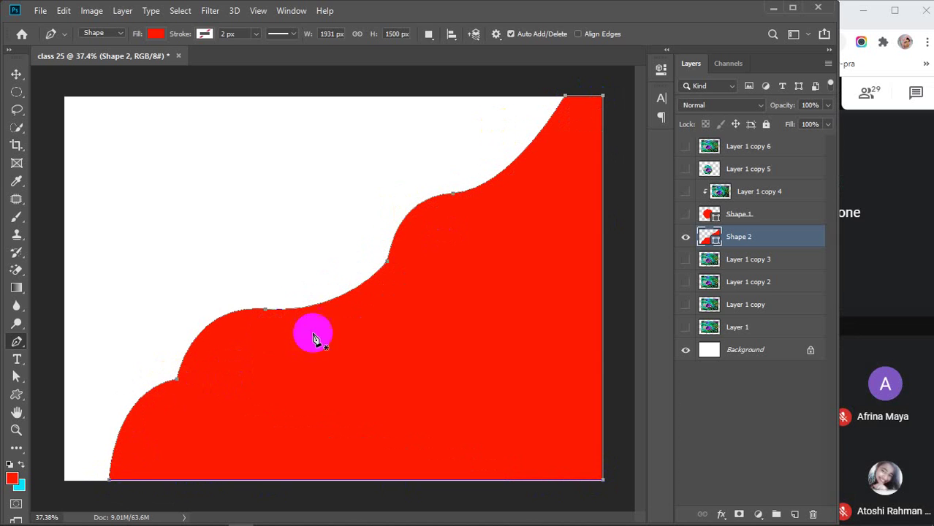
pyautogui.press('v')
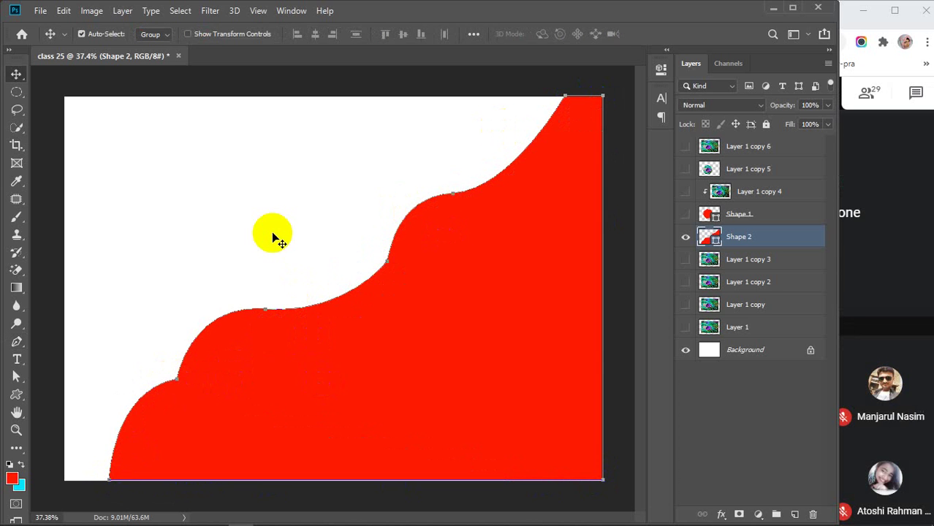
pyautogui.click(273, 235)
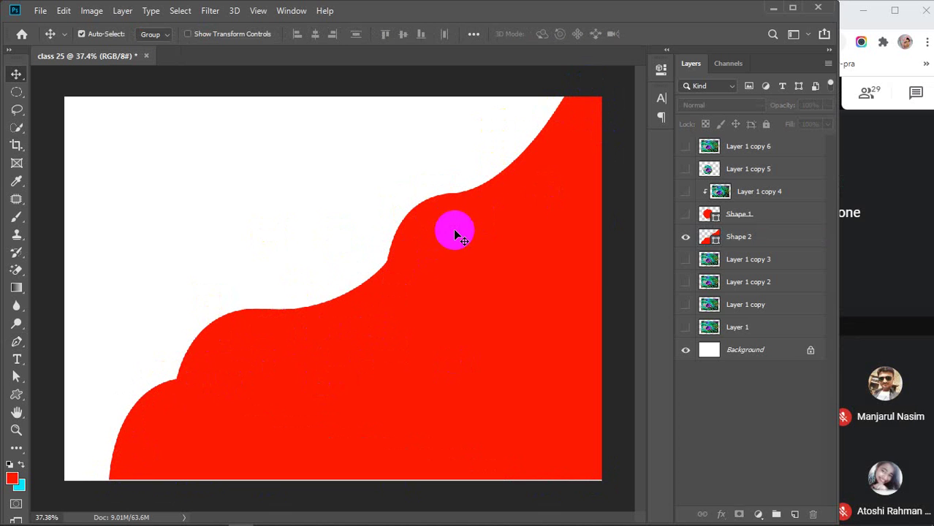
# Show Layer 1 copy 3 beneath the red wavy shape and shift the shape slightly to the left.
pyautogui.click(686, 260)
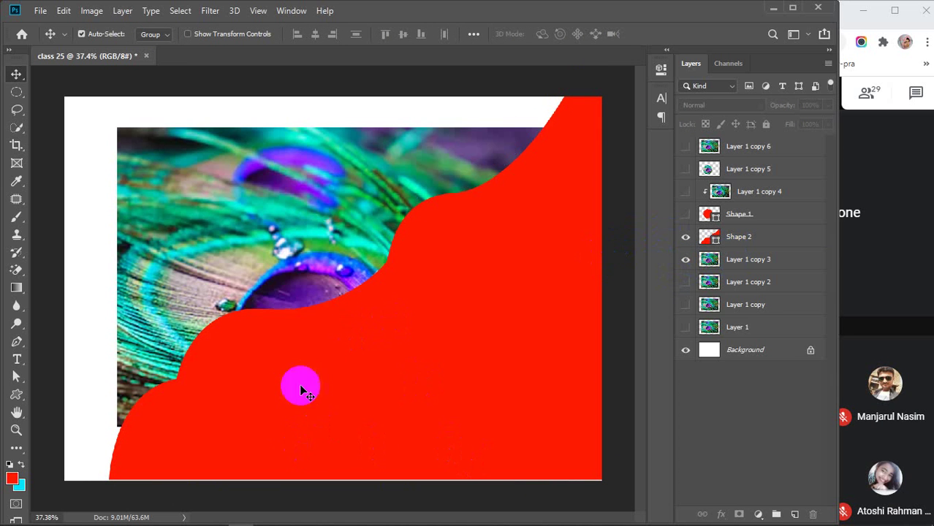
pyautogui.moveTo(437, 369)
pyautogui.mouseDown()
pyautogui.moveTo(388, 330)
pyautogui.moveTo(428, 367)
pyautogui.moveTo(432, 356)
pyautogui.mouseUp()
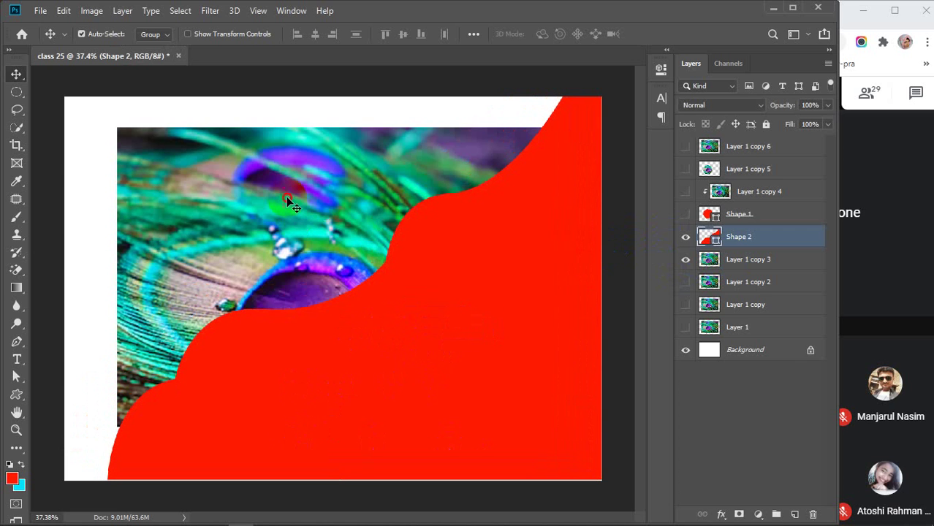
# Enlarge the Layer 1 copy 3 photo proportionally to about 131% with Free Transform so it covers most of the canvas.
pyautogui.moveTo(289, 202)
pyautogui.mouseDown()
pyautogui.moveTo(247, 201)
pyautogui.moveTo(289, 201)
pyautogui.mouseUp()
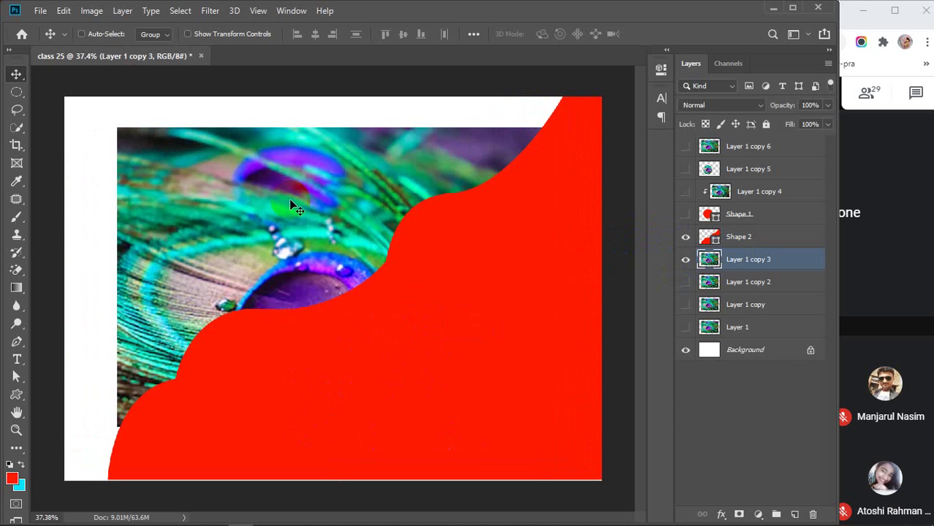
pyautogui.hotkey('ctrl', 't')
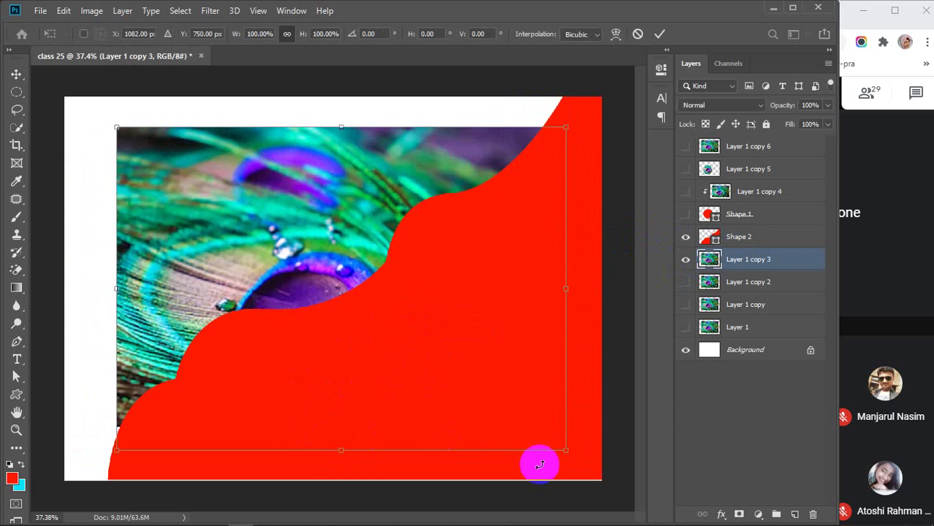
pyautogui.moveTo(569, 451); pyautogui.dragTo(615, 490)
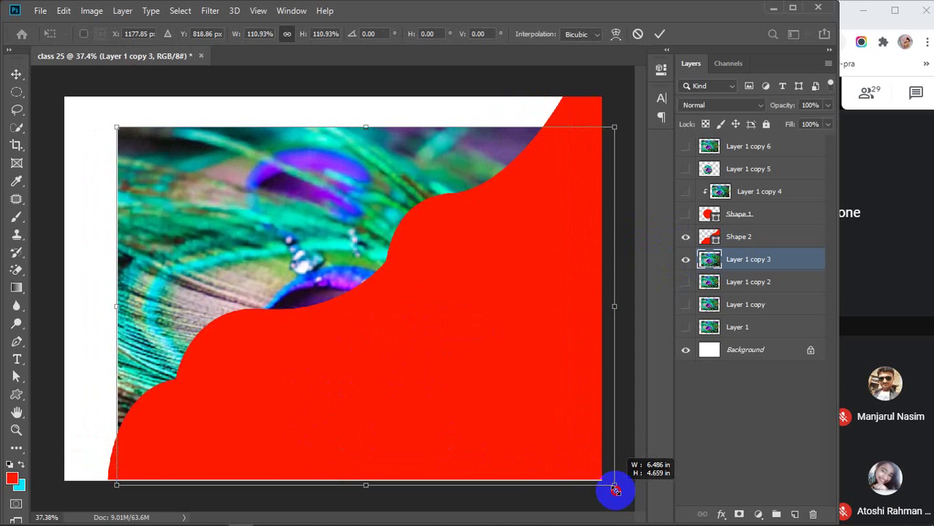
pyautogui.moveTo(618, 130); pyautogui.dragTo(628, 97)
pyautogui.moveTo(364, 149); pyautogui.dragTo(336, 152)
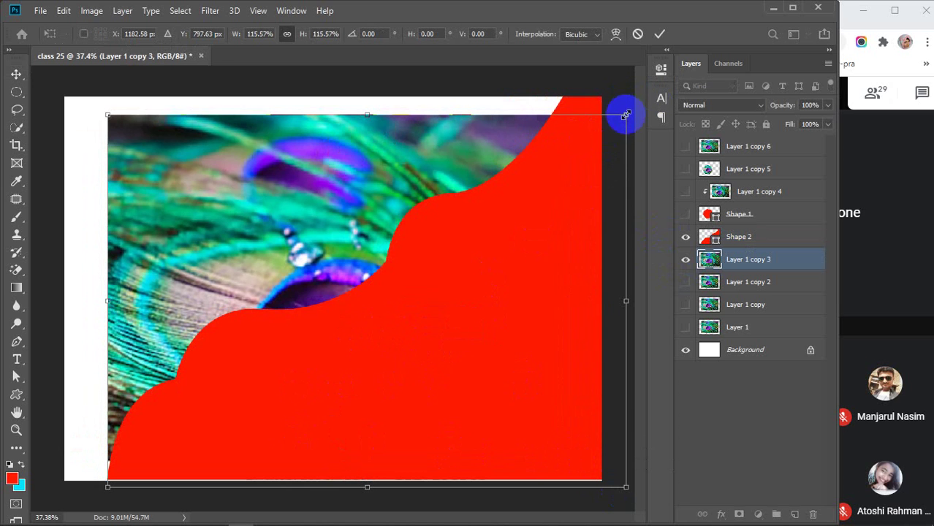
pyautogui.moveTo(622, 110); pyautogui.dragTo(642, 77)
pyautogui.moveTo(315, 214); pyautogui.dragTo(308, 215)
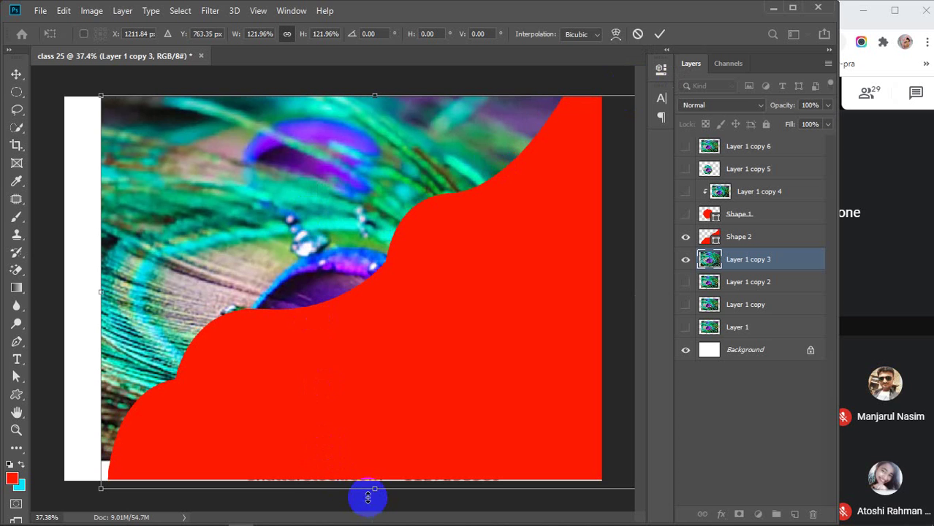
pyautogui.moveTo(374, 492); pyautogui.dragTo(369, 523)
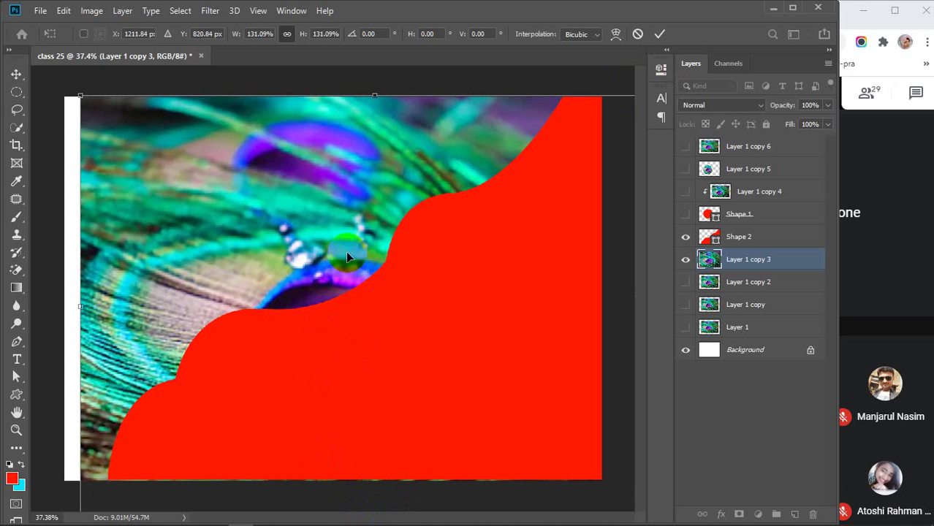
# Move the enlarged photo slightly up and left, nudge it down in small increments and apply the transform.
pyautogui.moveTo(344, 254); pyautogui.dragTo(340, 249)
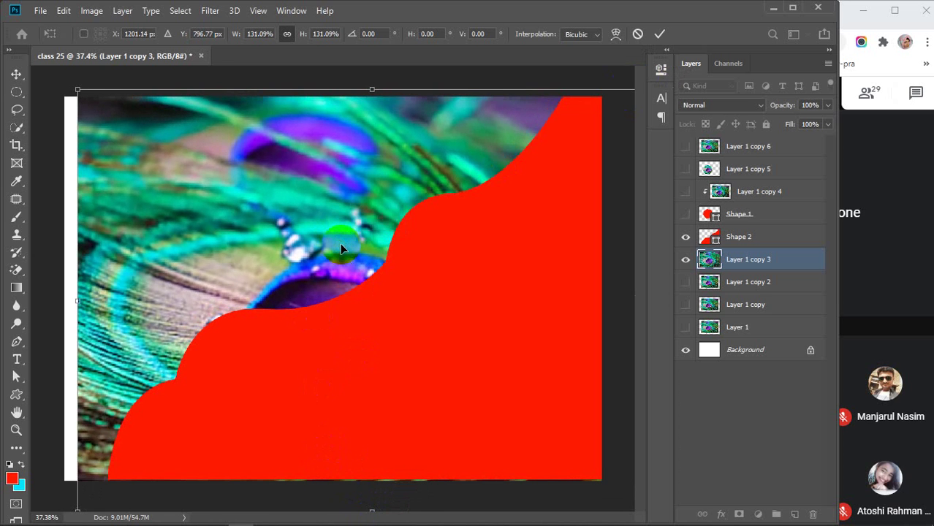
pyautogui.press('Down')
pyautogui.press('Down')
pyautogui.press('Down')
pyautogui.press('Down')
pyautogui.press('Down')
pyautogui.press('Return')
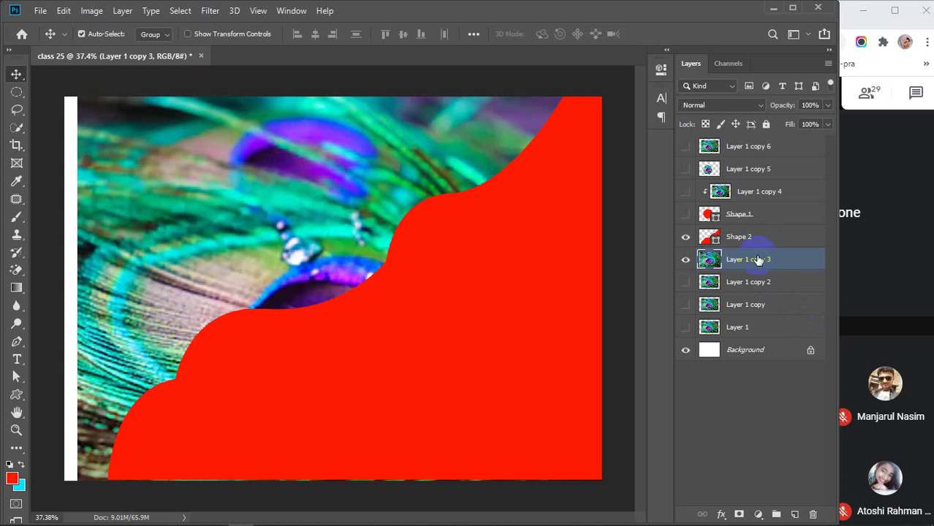
# Try to clip Shape 2 to Layer 1 copy 3 with a clipping mask, and release it.
pyautogui.click(743, 240)
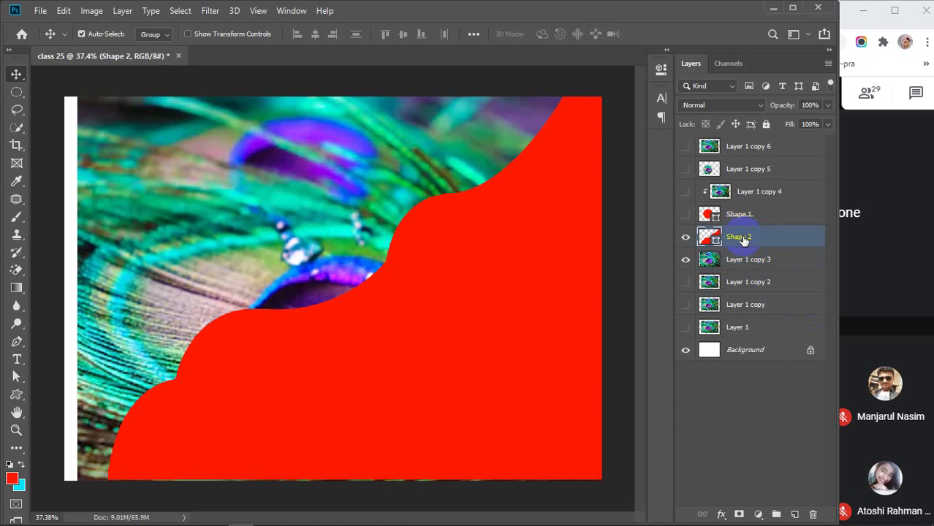
pyautogui.rightClick(797, 237)
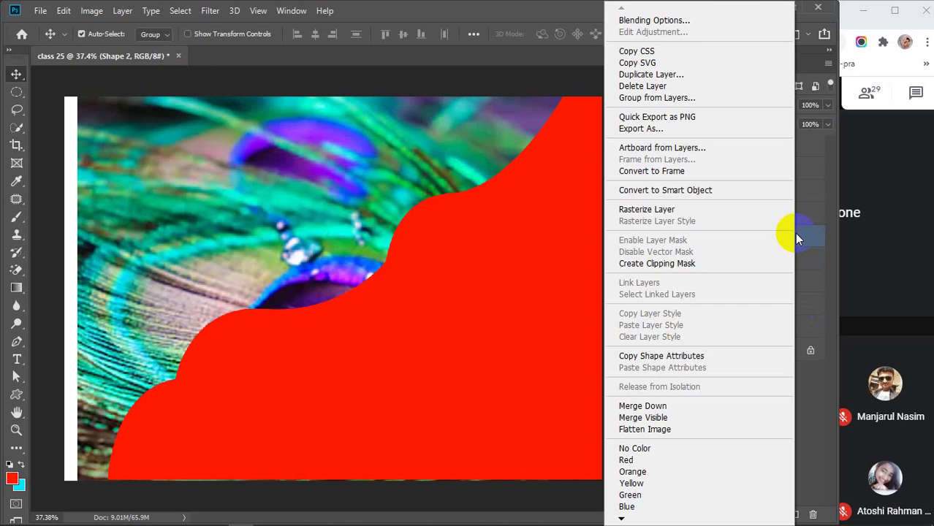
pyautogui.click(686, 262)
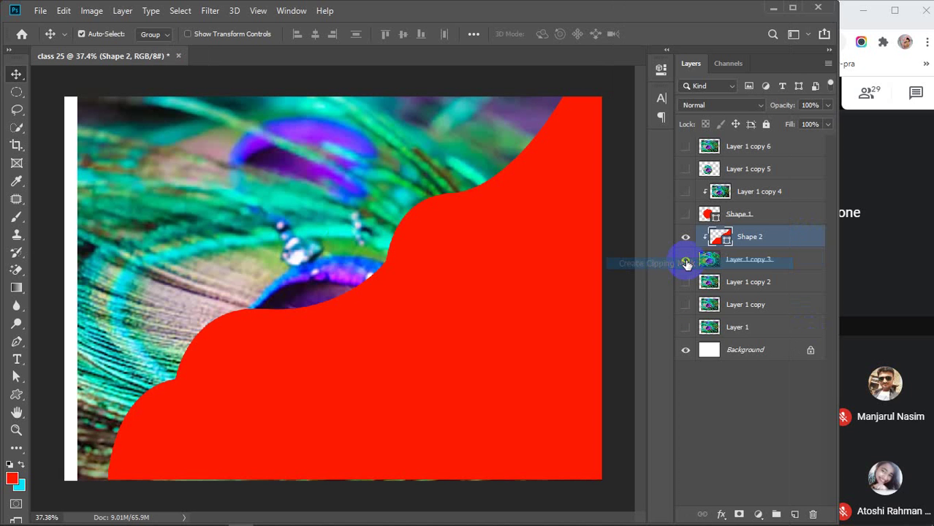
pyautogui.keyDown('alt'); pyautogui.click(760, 254); pyautogui.keyUp('alt')
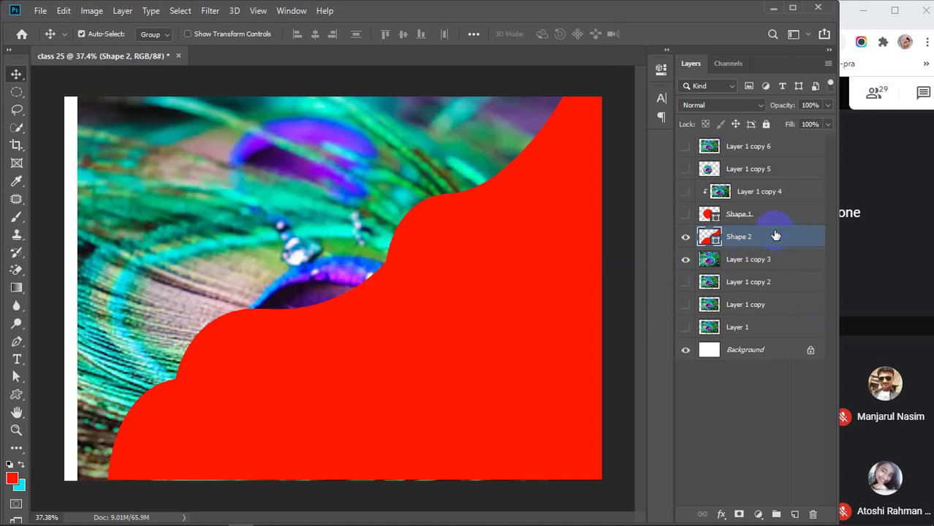
# Move Shape 2 below Layer 1 copy 3 and clip Layer 1 copy 3 to it with a clipping mask.
pyautogui.moveTo(776, 236); pyautogui.dragTo(774, 272)
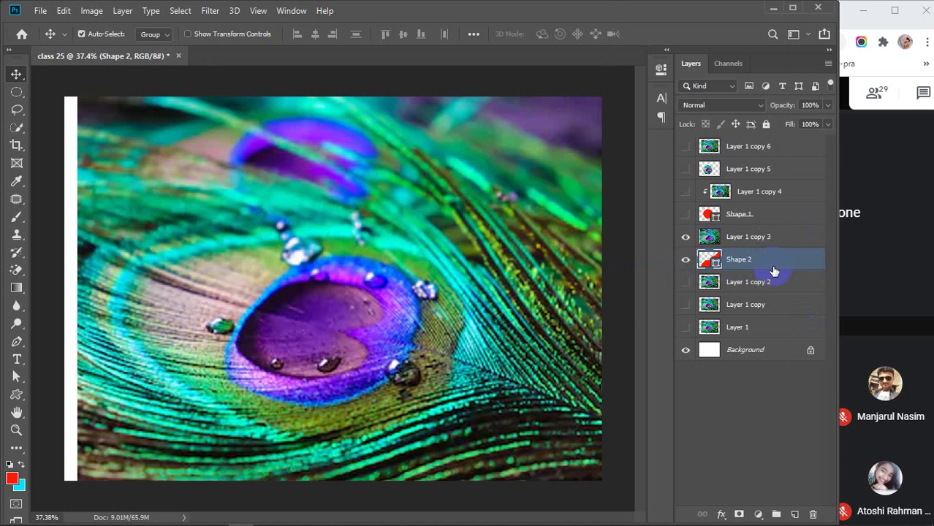
pyautogui.click(781, 236)
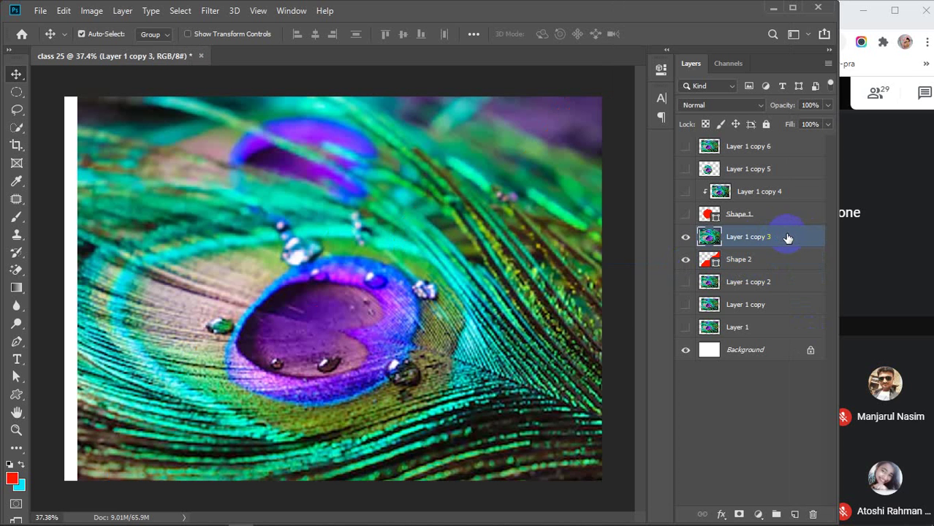
pyautogui.rightClick(792, 234)
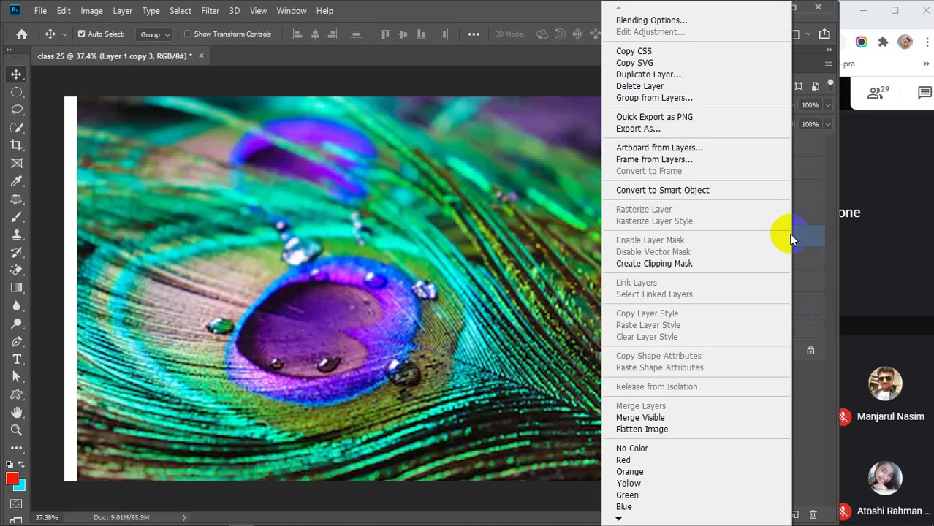
pyautogui.click(665, 261)
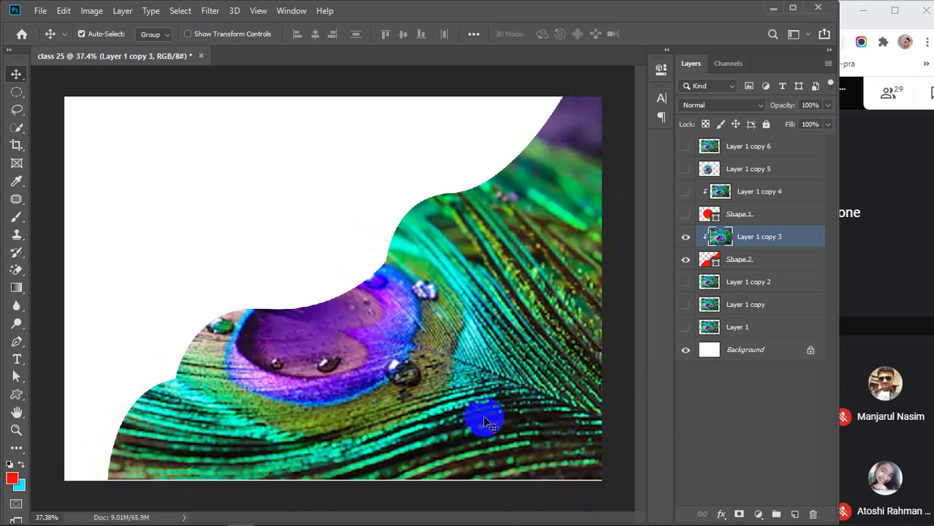
# Hide Layer 1 copy 3 and Shape 2, and draw a red rounded rectangle about 1542 × 217 px with the corner radius set to 500 px.
pyautogui.click(692, 240)
pyautogui.click(687, 260)
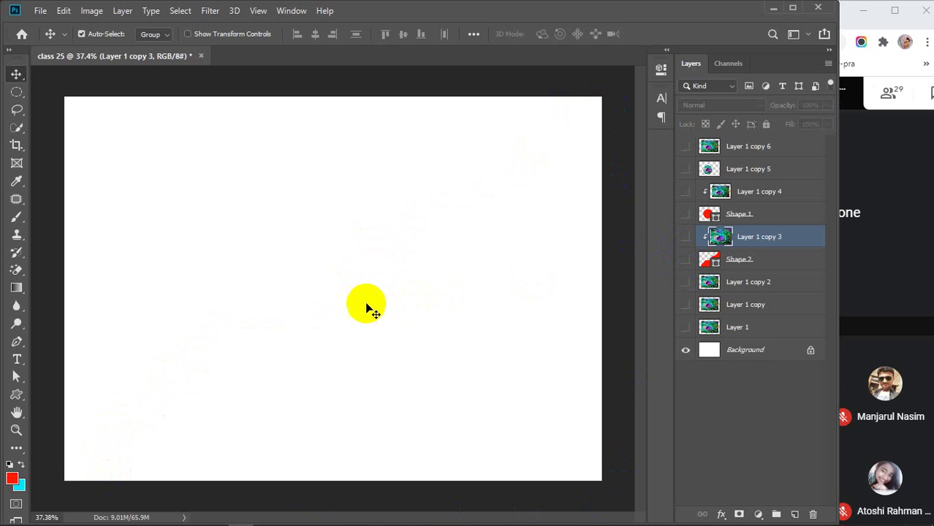
pyautogui.rightClick(25, 400)
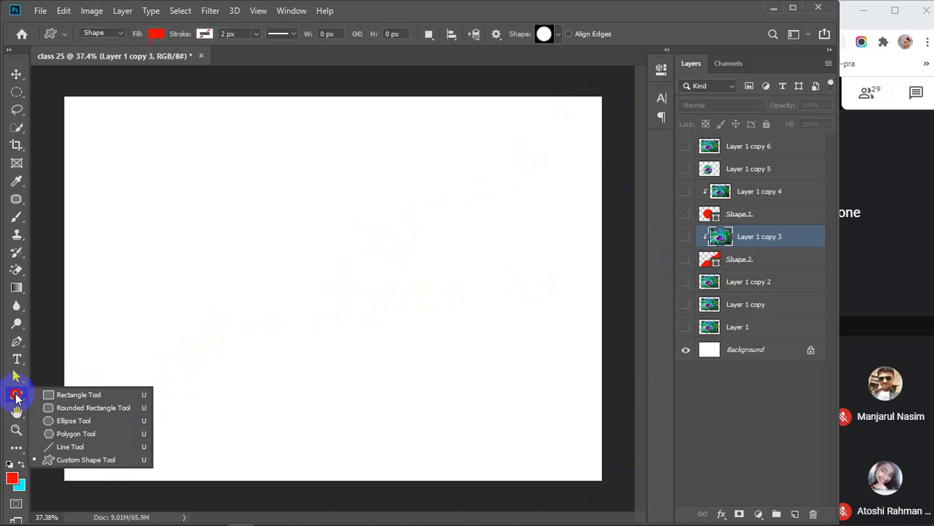
pyautogui.click(63, 408)
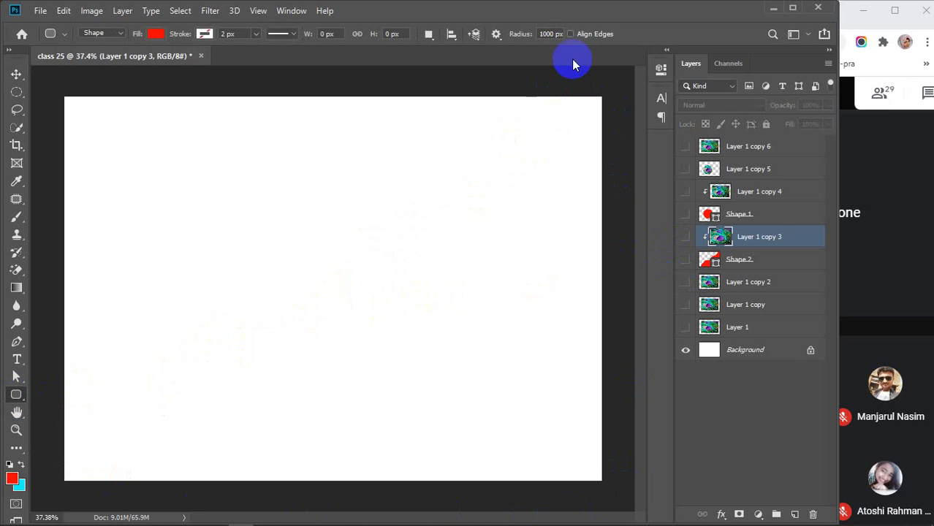
pyautogui.moveTo(524, 38); pyautogui.dragTo(399, 68)
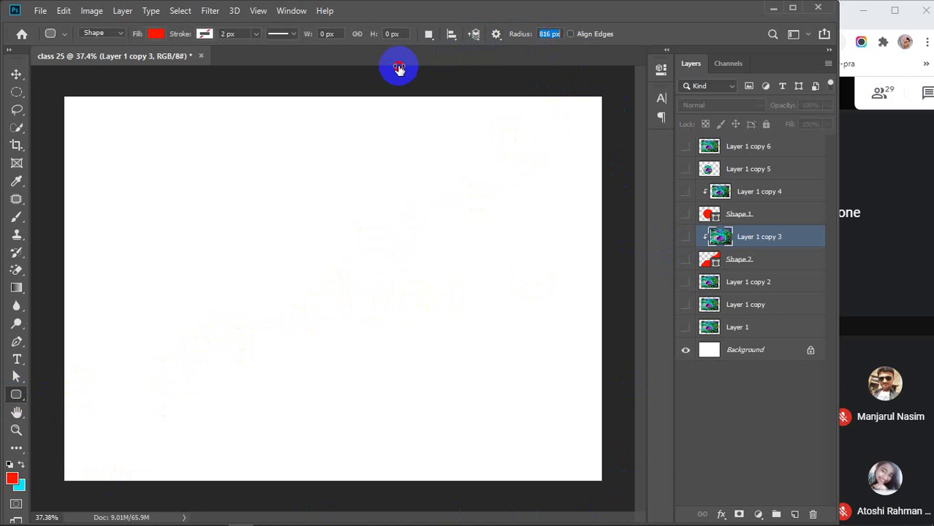
pyautogui.click(550, 33)
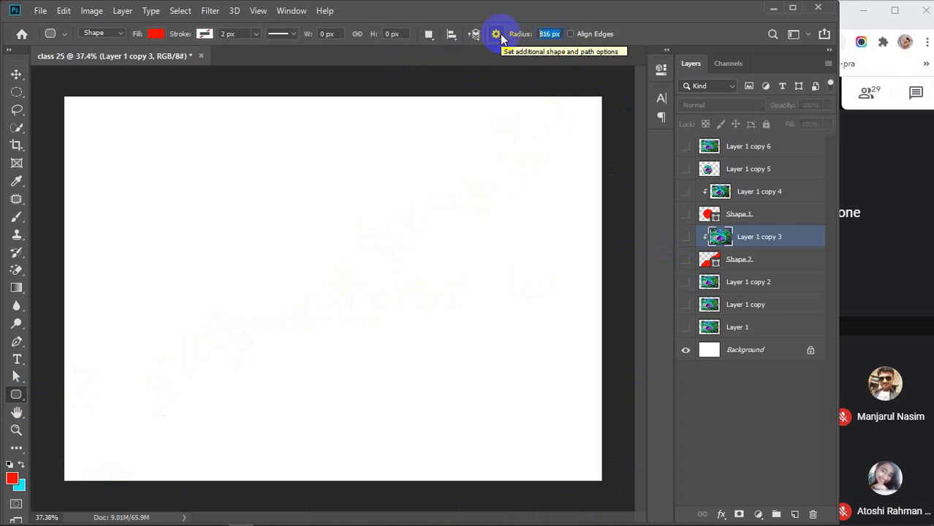
pyautogui.write('500')
pyautogui.press('Return')
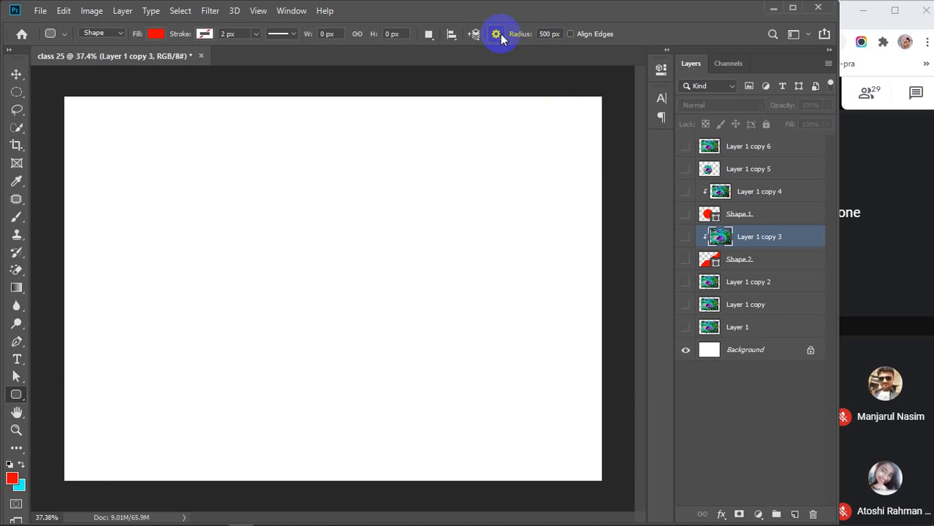
pyautogui.moveTo(171, 268); pyautogui.dragTo(563, 324)
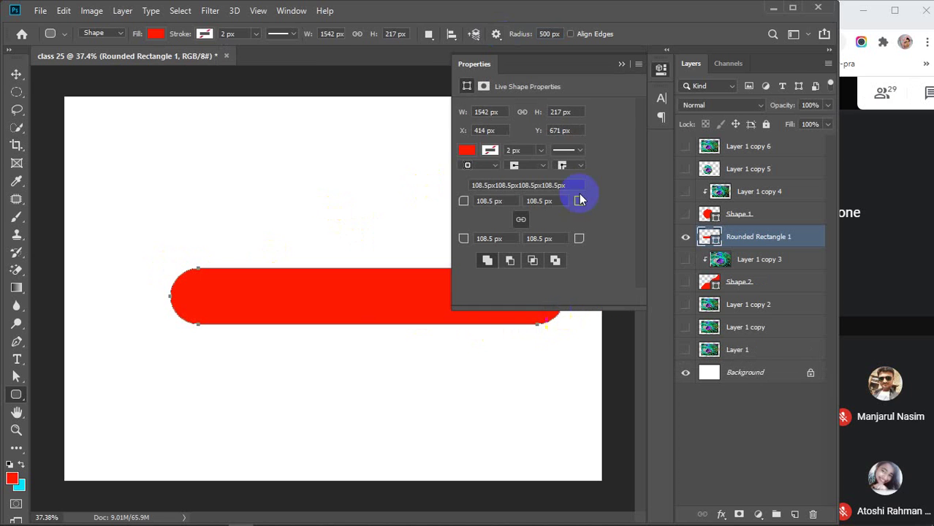
pyautogui.click(623, 65)
pyautogui.press('v')
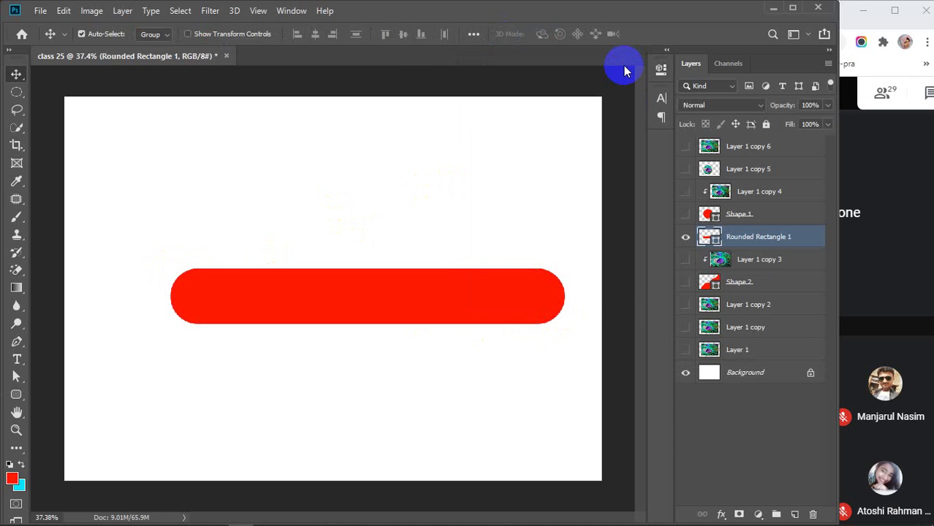
# Rotate the red rounded rectangle to about -38° with Free Transform, move it down and left, and apply the transform.
pyautogui.click(475, 309)
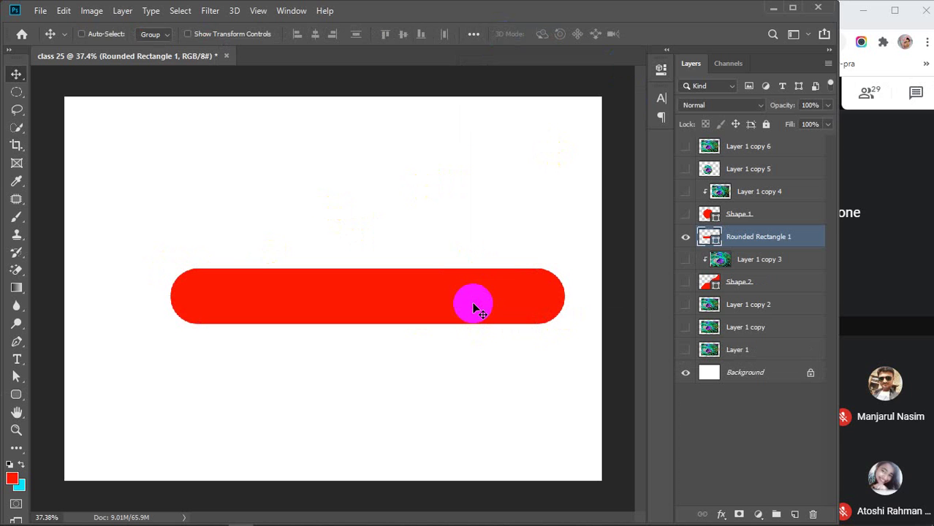
pyautogui.hotkey('ctrl', 't')
pyautogui.moveTo(573, 334); pyautogui.dragTo(565, 192)
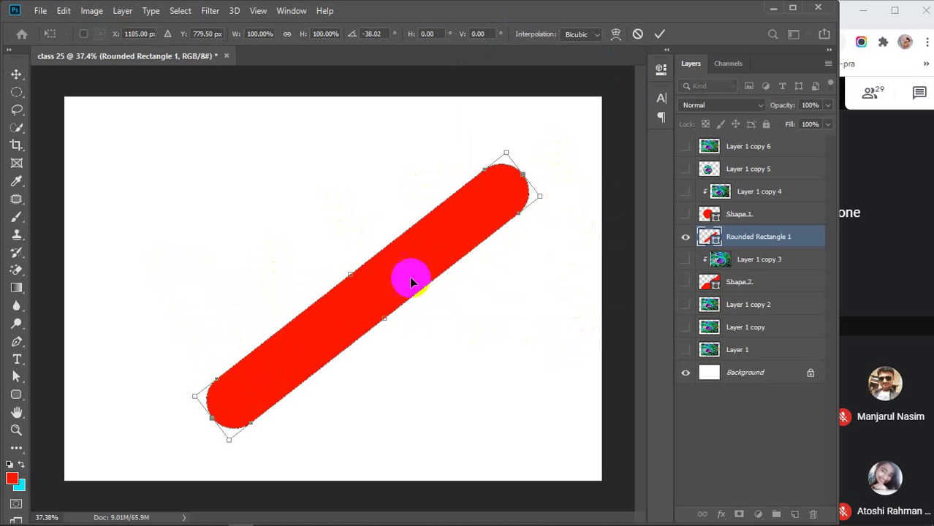
pyautogui.moveTo(410, 277); pyautogui.dragTo(358, 334)
pyautogui.press('Return')
# Duplicate the slanted bar four times, placing the copies side by side with overlapping edges and staggered ends.
pyautogui.moveTo(358, 333); pyautogui.dragTo(512, 346)
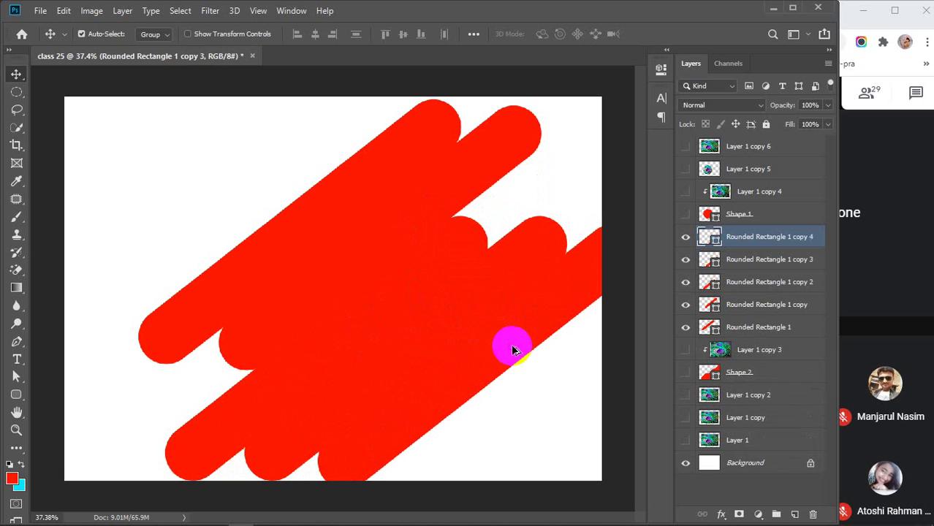
pyautogui.moveTo(303, 300); pyautogui.dragTo(288, 310)
# Select all five slanted bars and reposition them together on the canvas.
pyautogui.moveTo(251, 128); pyautogui.dragTo(528, 386)
pyautogui.moveTo(320, 273); pyautogui.dragTo(338, 239)
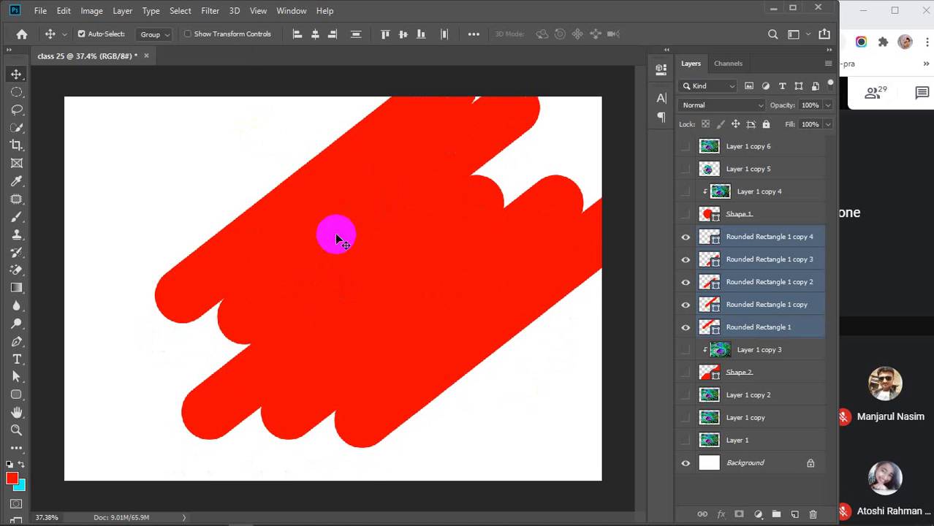
pyautogui.moveTo(413, 243)
pyautogui.mouseDown()
pyautogui.moveTo(377, 255)
pyautogui.moveTo(334, 288)
pyautogui.moveTo(338, 294)
pyautogui.mouseUp()
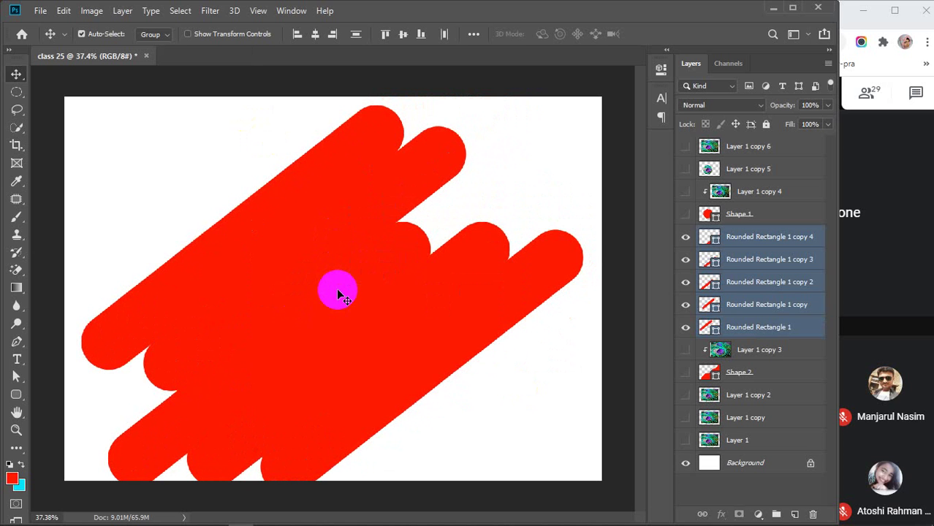
pyautogui.moveTo(297, 342); pyautogui.dragTo(493, 208)
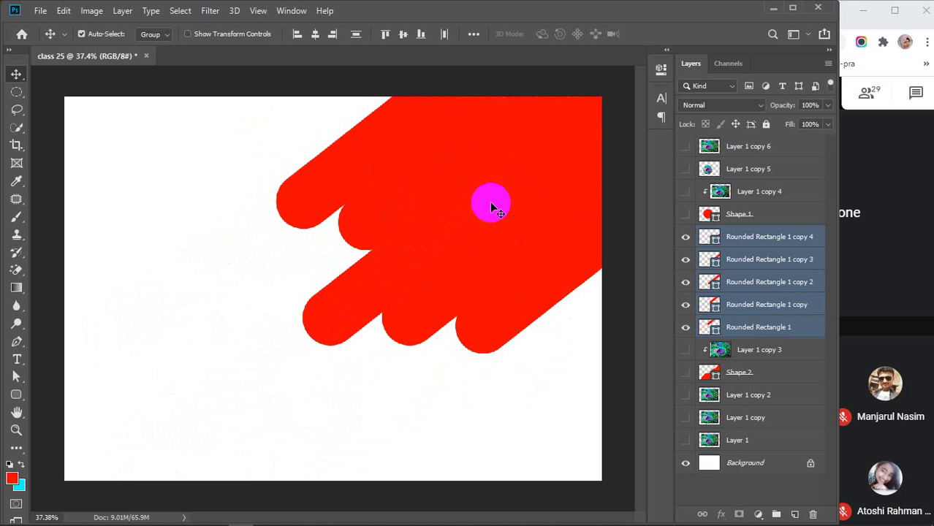
pyautogui.moveTo(370, 216); pyautogui.dragTo(229, 326)
# Slide the individual slanted bars down and left by different amounts so their rounded ends form a staggered outline.
pyautogui.click(166, 324)
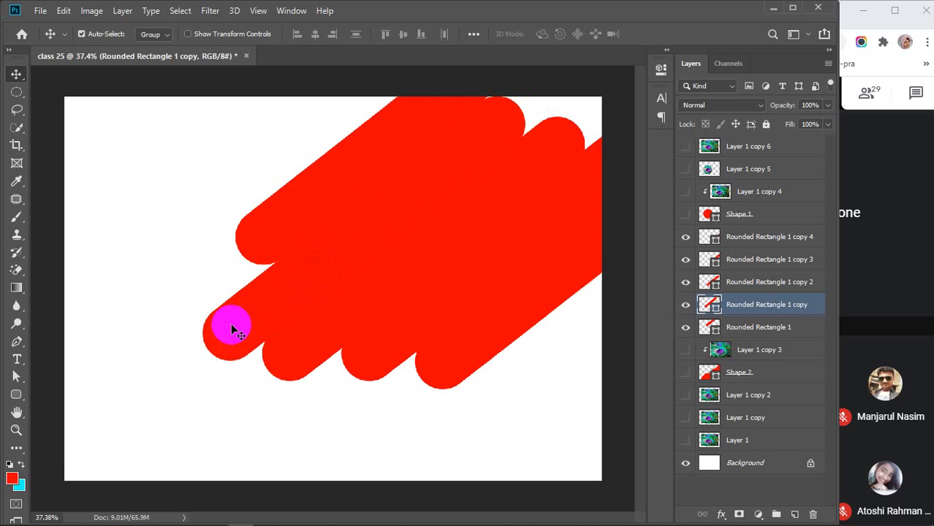
pyautogui.moveTo(268, 226); pyautogui.dragTo(169, 300)
pyautogui.moveTo(301, 353); pyautogui.dragTo(254, 395)
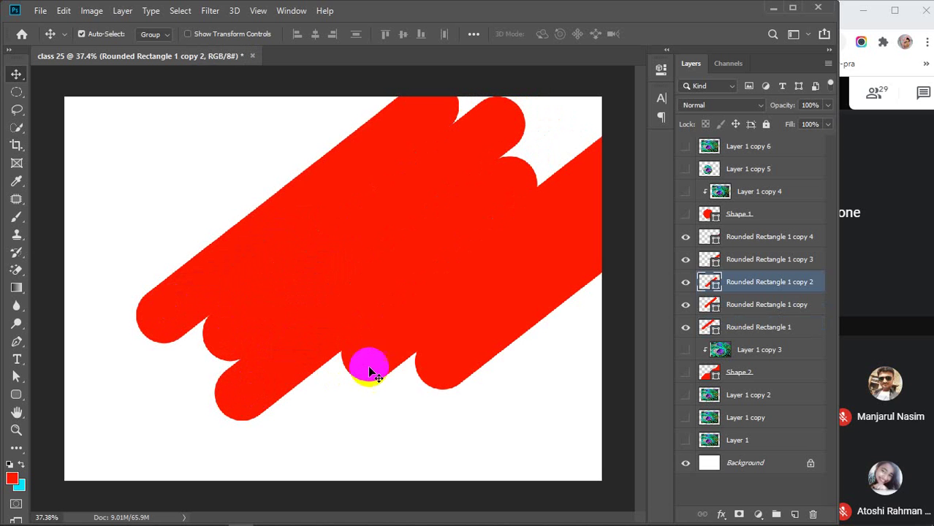
pyautogui.moveTo(368, 366); pyautogui.dragTo(336, 409)
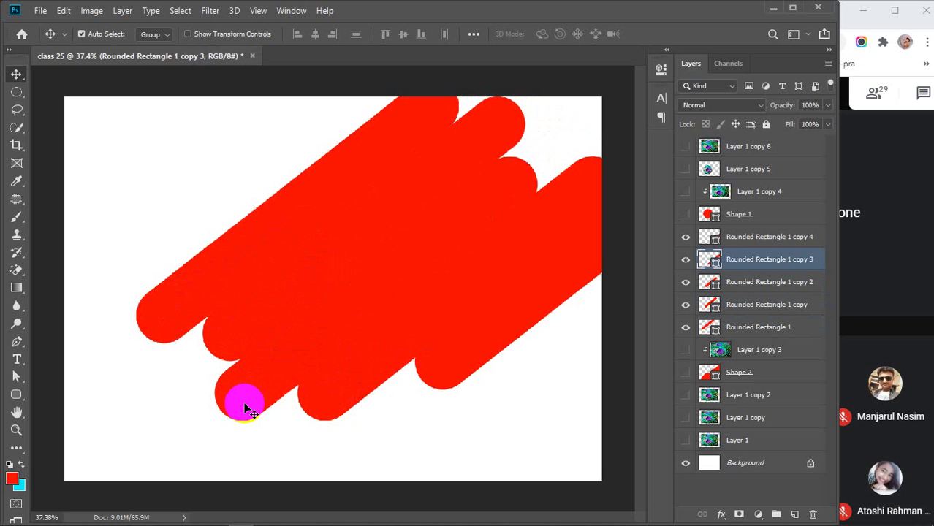
pyautogui.moveTo(246, 405); pyautogui.dragTo(220, 423)
pyautogui.moveTo(450, 361); pyautogui.dragTo(358, 442)
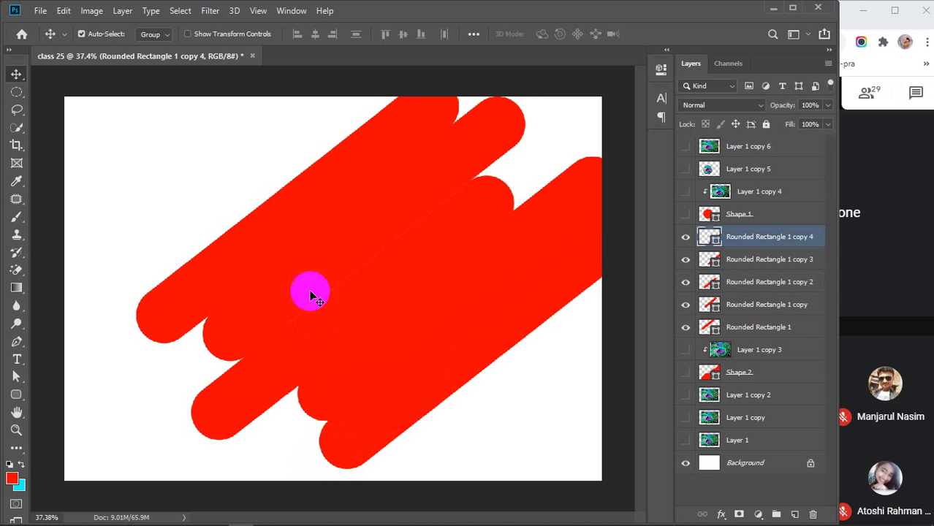
# Nudge Rounded Rectangle 1 copy down to close the thin gap and move Rounded Rectangle 1 copy 3 down and left.
pyautogui.click(320, 258)
pyautogui.press('Down')
pyautogui.press('Down')
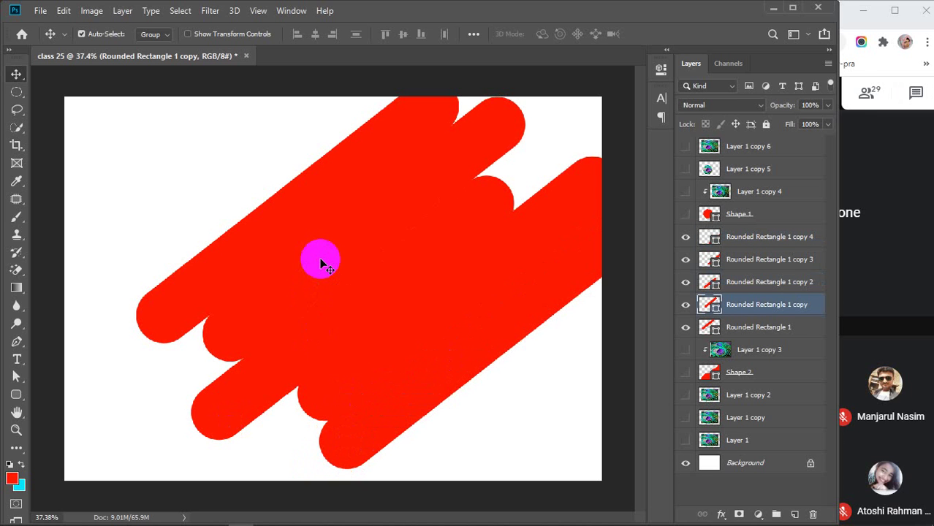
pyautogui.moveTo(361, 366); pyautogui.dragTo(319, 407)
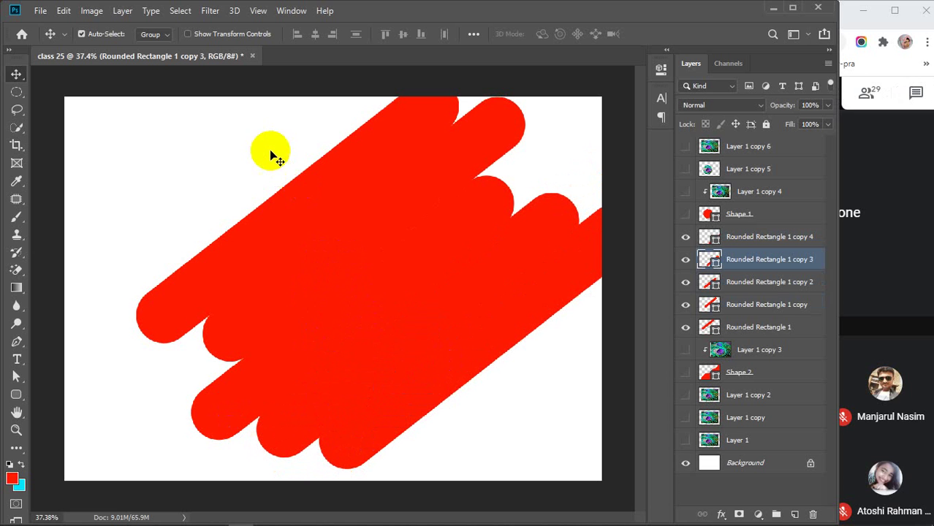
# Shift all five bars slightly left, merge them into one shape layer and move the merged shape slightly up.
pyautogui.moveTo(272, 151); pyautogui.dragTo(559, 411)
pyautogui.moveTo(374, 302)
pyautogui.mouseDown()
pyautogui.moveTo(347, 316)
pyautogui.moveTo(324, 299)
pyautogui.moveTo(357, 298)
pyautogui.mouseUp()
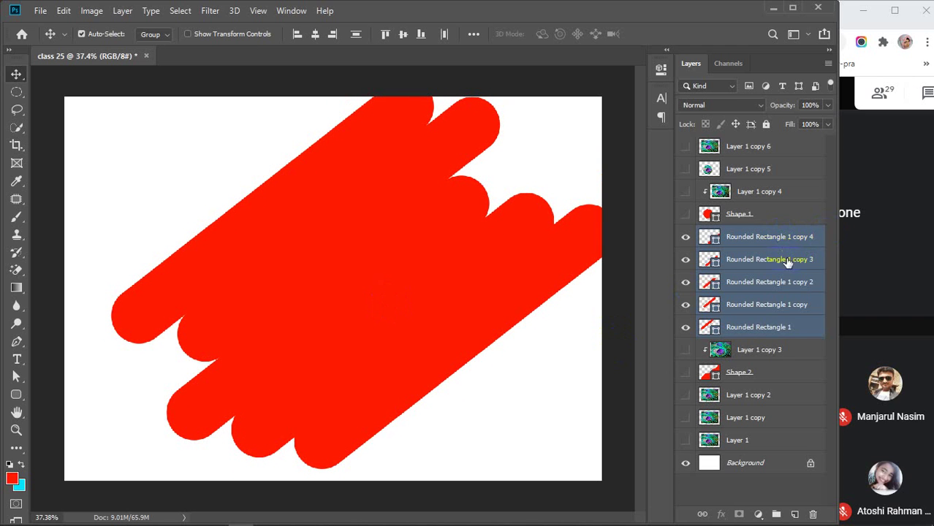
pyautogui.hotkey('ctrl', 'e')
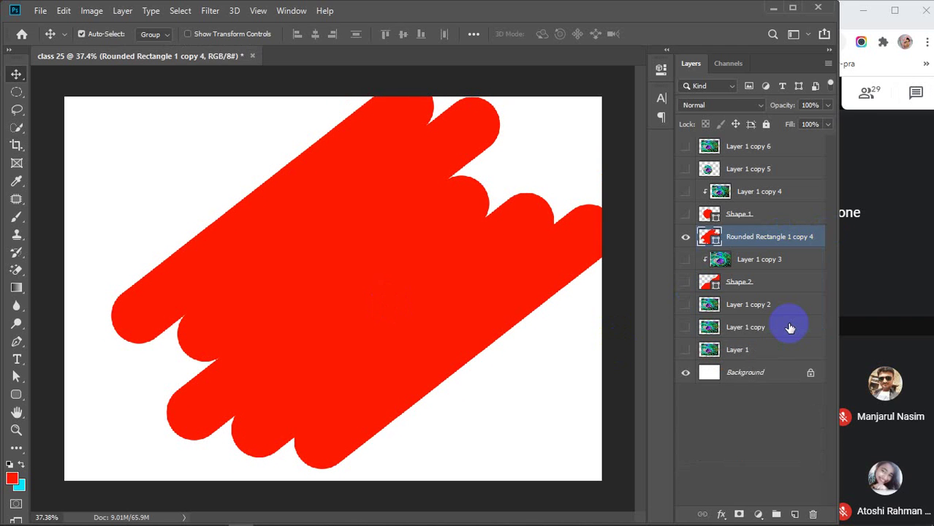
pyautogui.moveTo(397, 215)
pyautogui.mouseDown()
pyautogui.moveTo(423, 276)
pyautogui.moveTo(397, 231)
pyautogui.mouseUp()
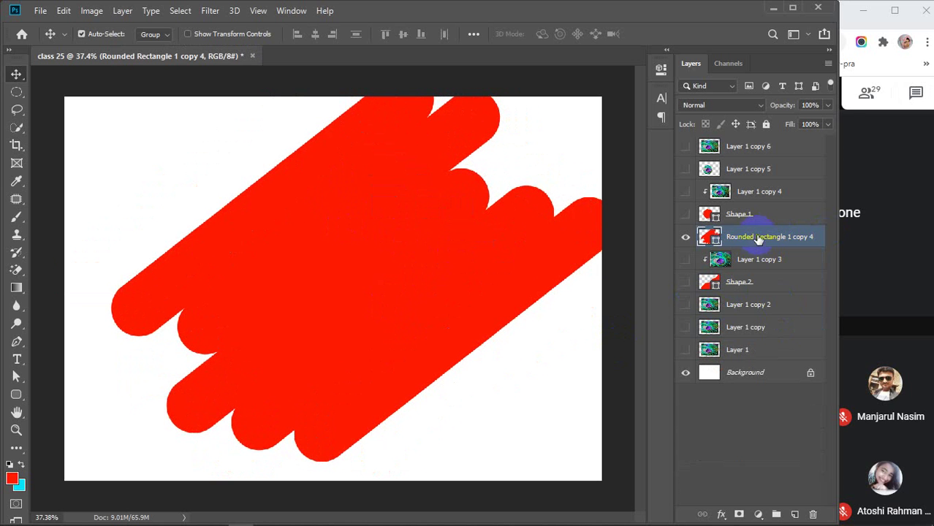
# Move the merged shape directly below Layer 1 copy 2 and make Layer 1 copy 2 visible.
pyautogui.moveTo(756, 237); pyautogui.dragTo(700, 314)
pyautogui.click(686, 284)
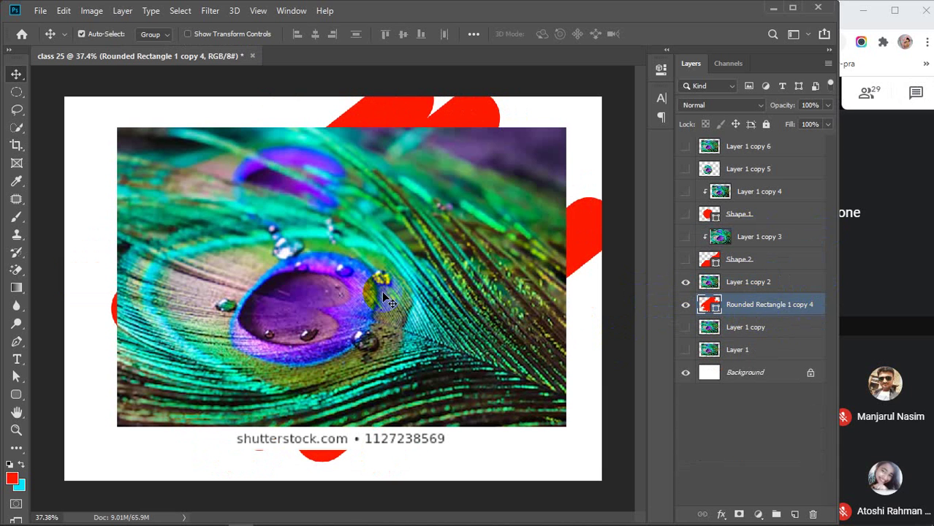
pyautogui.hotkey('ctrl', 't')
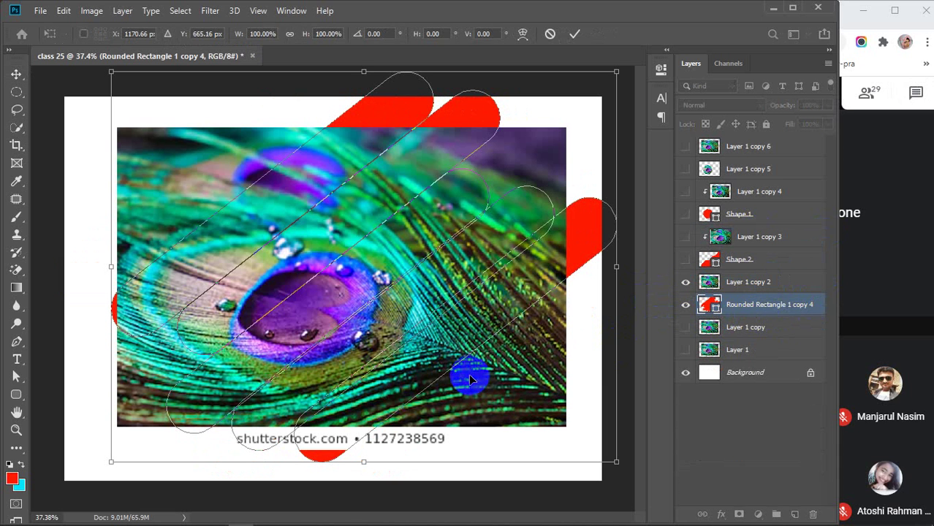
# Enlarge Layer 1 copy 2 proportionally to about 122% with Free Transform and move it up and left over the merged shape.
pyautogui.click(772, 283)
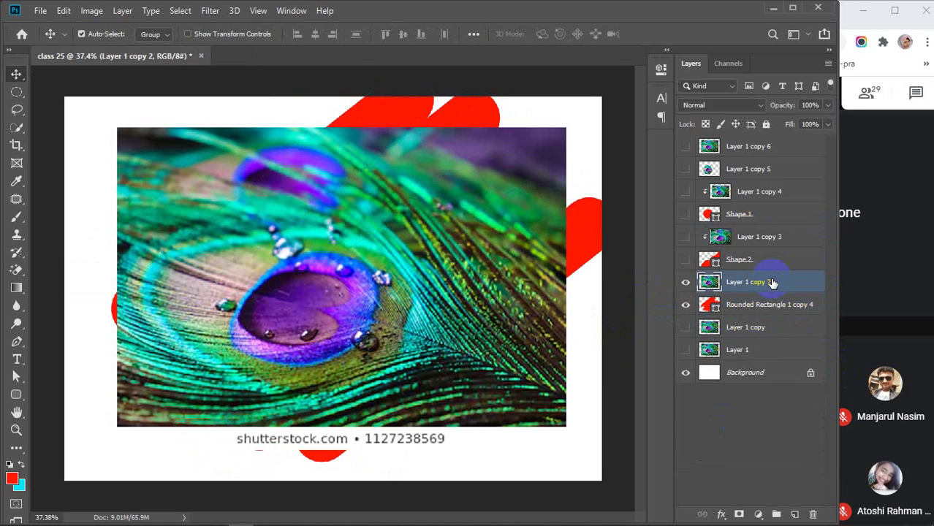
pyautogui.hotkey('ctrl', 't')
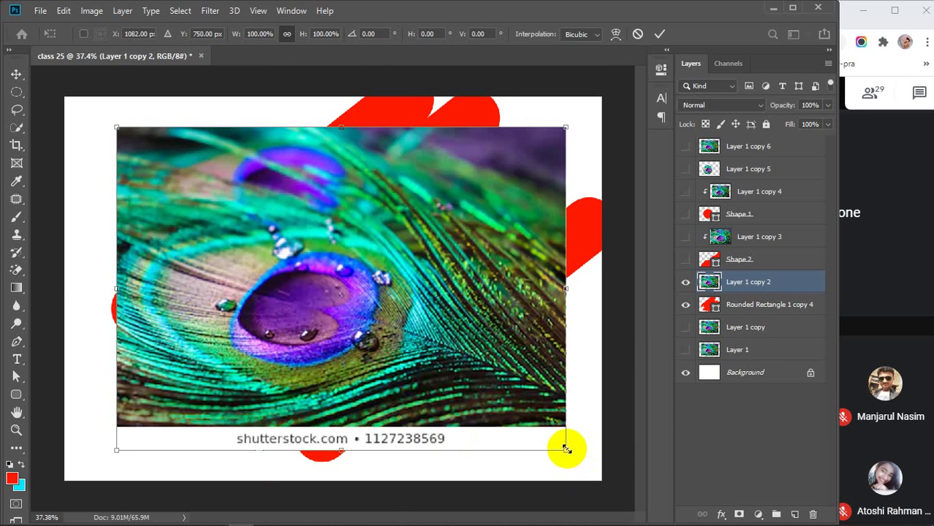
pyautogui.moveTo(566, 449); pyautogui.dragTo(663, 514)
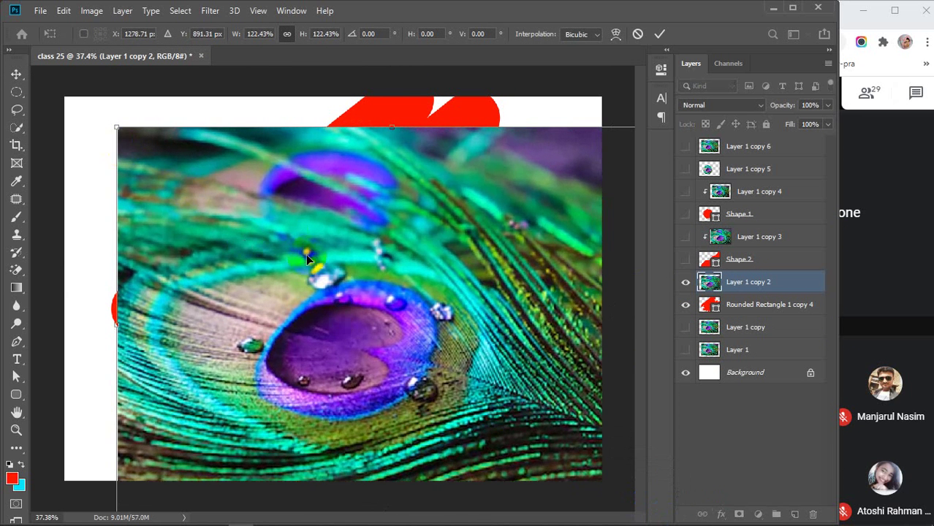
pyautogui.moveTo(306, 254); pyautogui.dragTo(280, 223)
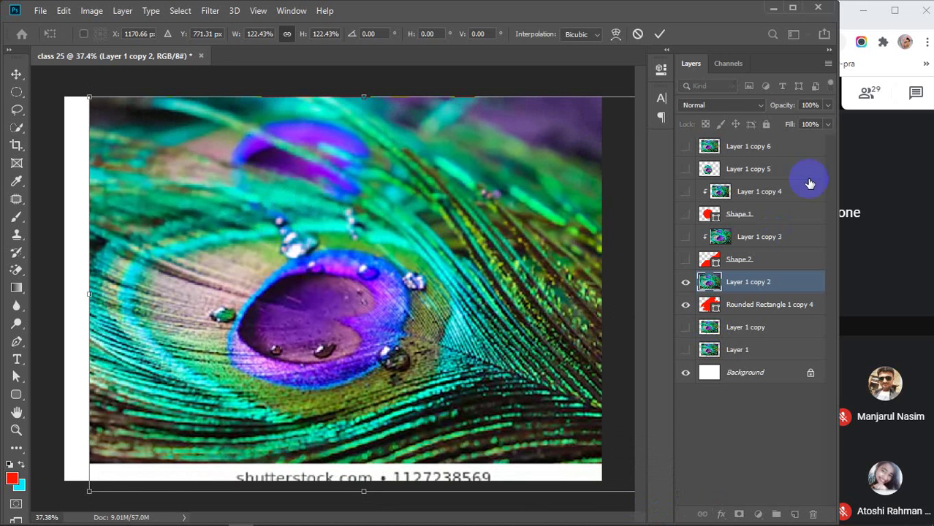
# Lower the photo's opacity to 70%, refine its position and proportional size to about 127% over the shape, and apply the transform.
pyautogui.moveTo(779, 108); pyautogui.dragTo(761, 117)
pyautogui.moveTo(457, 269); pyautogui.dragTo(455, 257)
pyautogui.moveTo(88, 482); pyautogui.dragTo(73, 500)
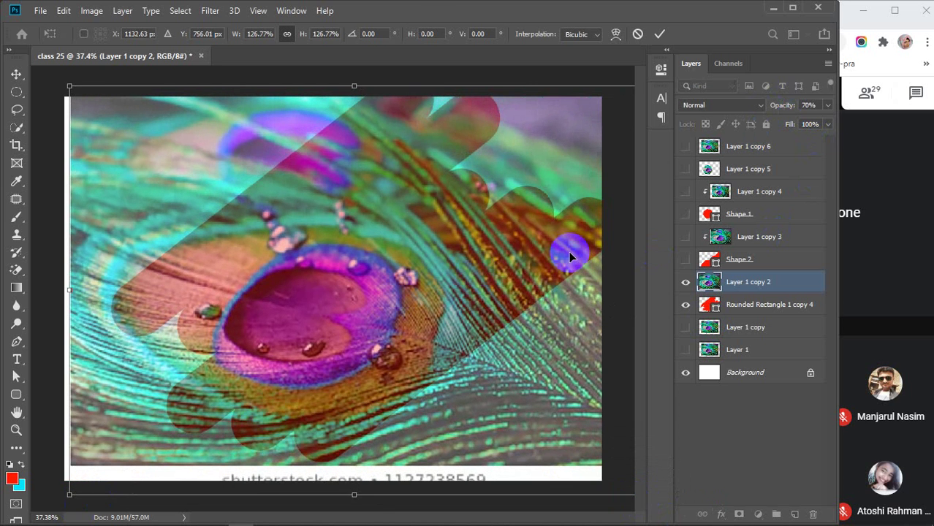
pyautogui.press('Return')
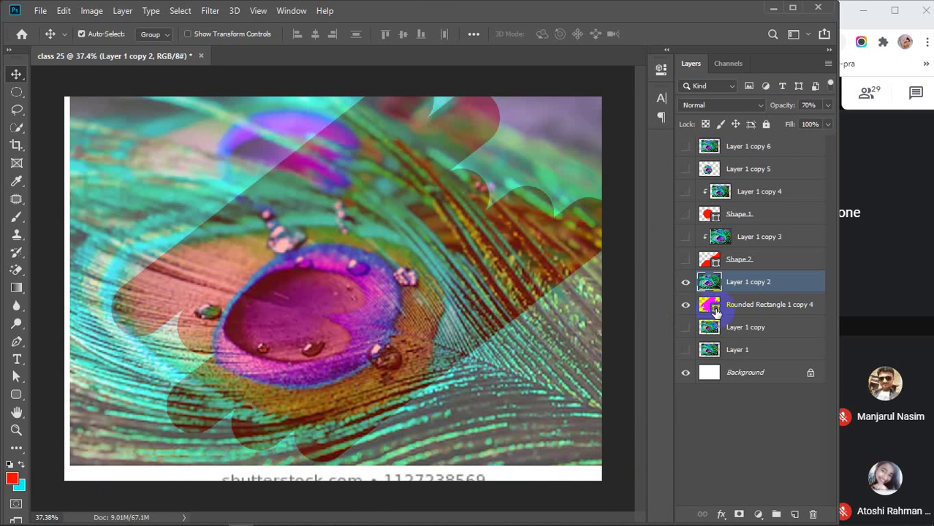
# Clip Layer 1 copy 2 to the merged shape with a clipping mask, restore its opacity to 100% and deselect the layer.
pyautogui.rightClick(793, 285)
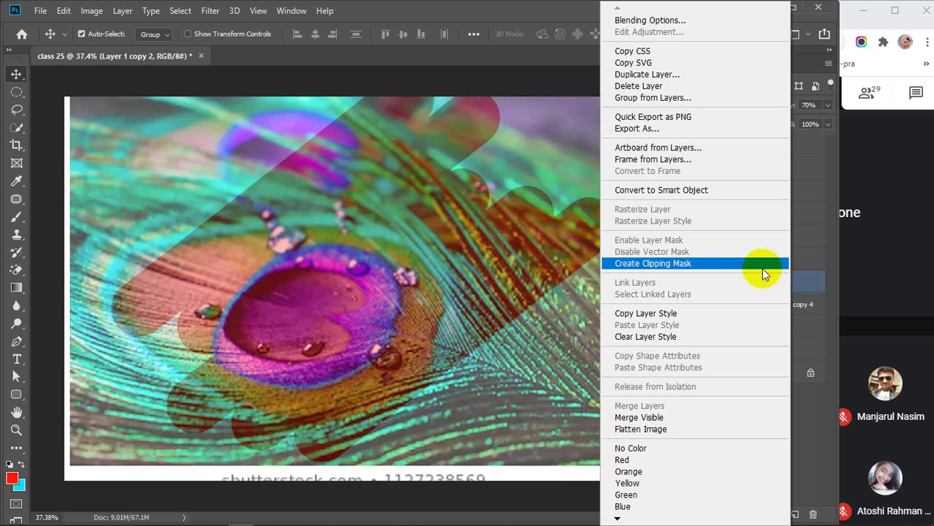
pyautogui.click(704, 266)
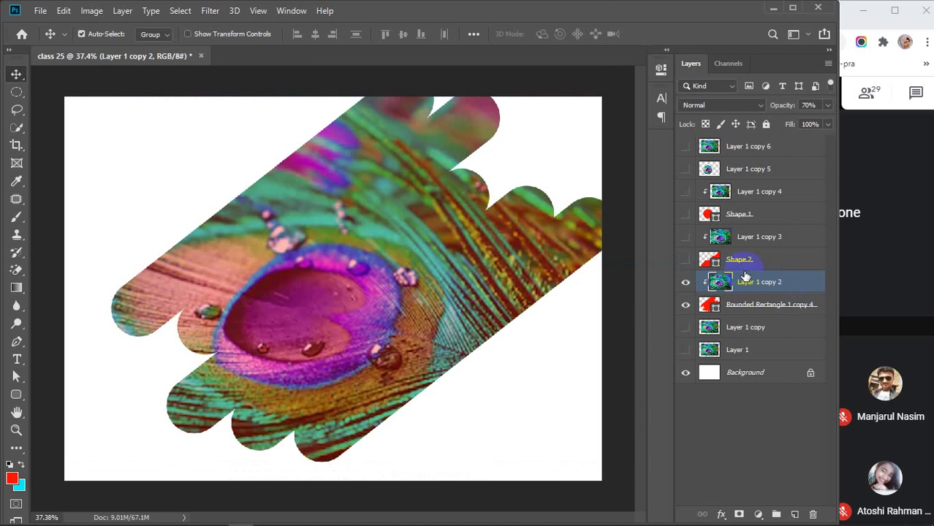
pyautogui.moveTo(776, 105); pyautogui.dragTo(848, 107)
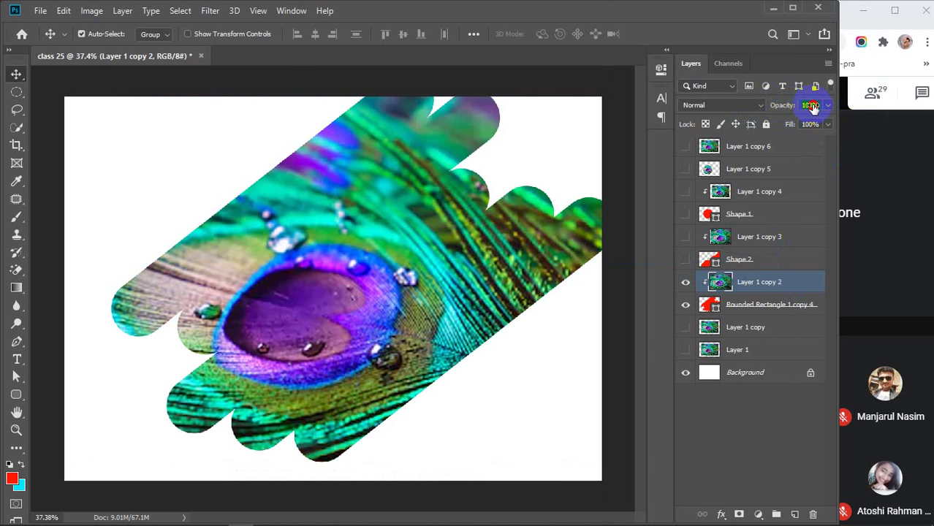
pyautogui.click(515, 427)
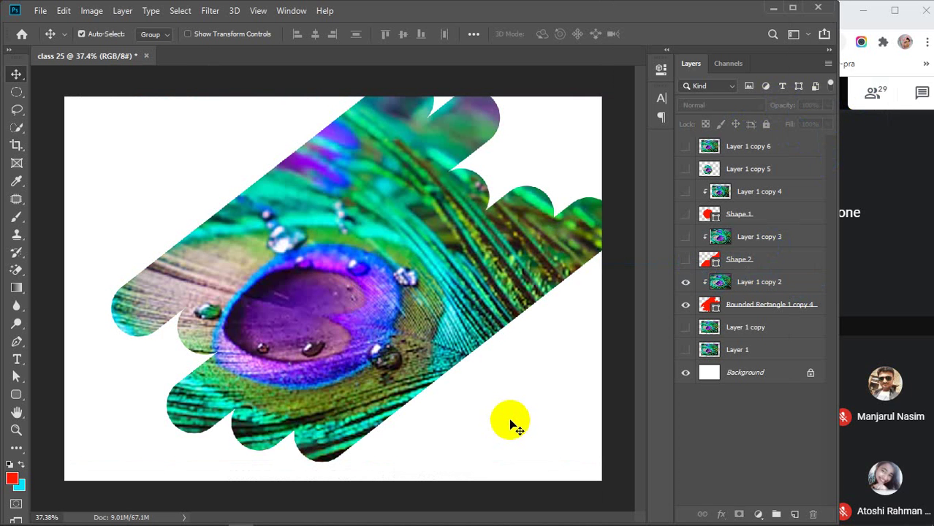
# Move Layer 1 copy 2 and its clipping shape together toward the canvas's upper right, and shift only the photo down and left inside the shape.
pyautogui.moveTo(344, 365); pyautogui.dragTo(372, 356)
pyautogui.moveTo(199, 148); pyautogui.dragTo(477, 399)
pyautogui.moveTo(336, 302)
pyautogui.mouseDown()
pyautogui.moveTo(492, 234)
pyautogui.moveTo(503, 219)
pyautogui.moveTo(488, 216)
pyautogui.moveTo(490, 235)
pyautogui.mouseUp()
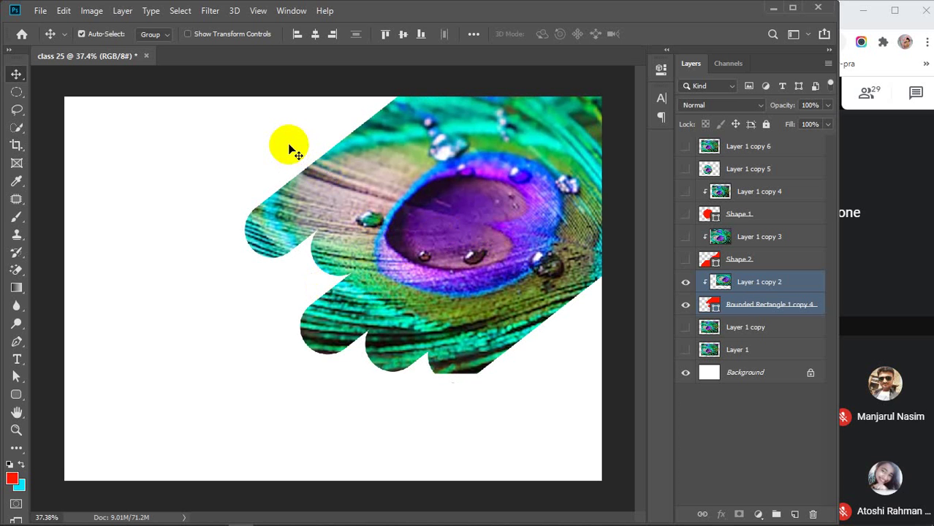
pyautogui.click(430, 265)
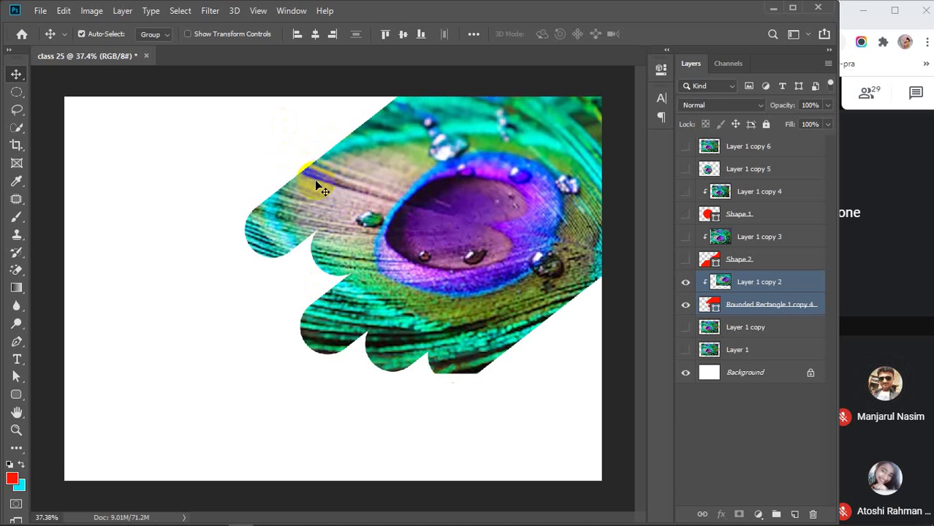
pyautogui.click(281, 369)
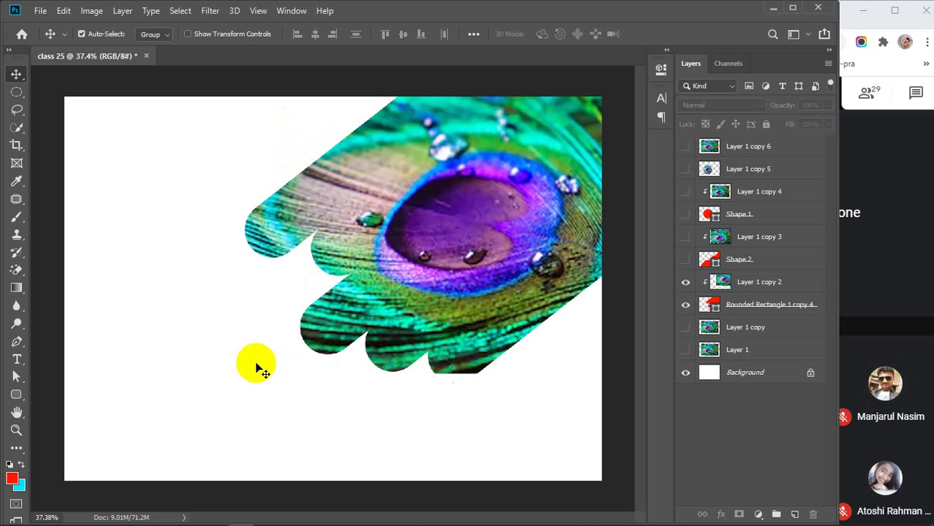
pyautogui.moveTo(475, 317); pyautogui.dragTo(454, 350)
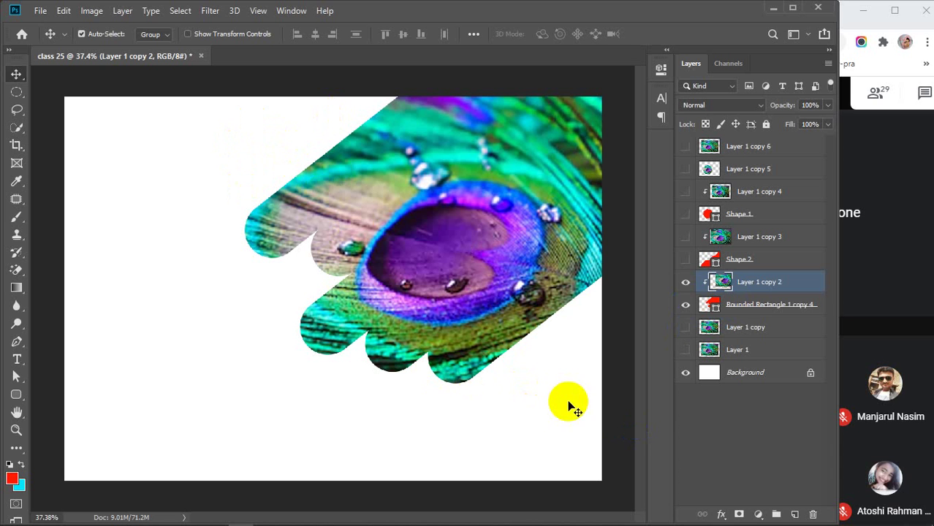
# Delete every layer above the Background, from Layer 1 copy 6 down to Layer 1.
pyautogui.click(745, 147)
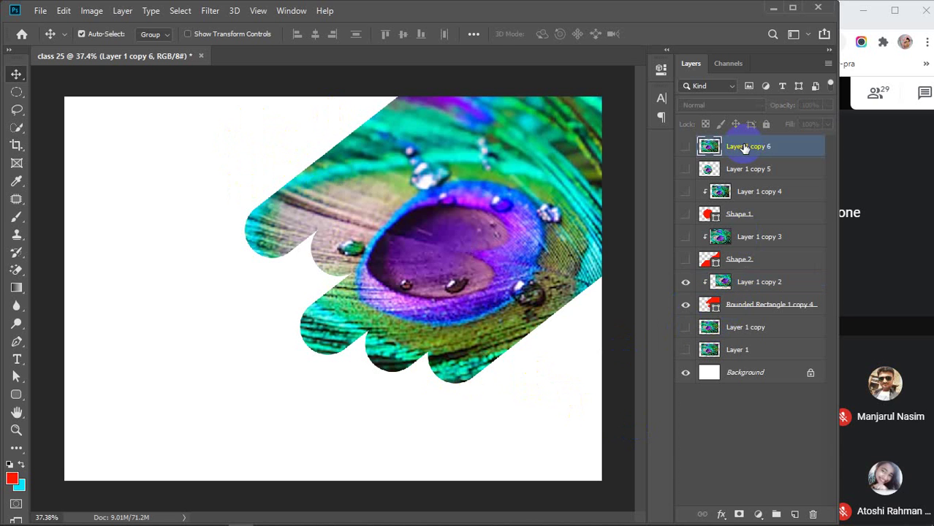
pyautogui.press('Delete')
pyautogui.press('Delete')
pyautogui.press('Delete')
pyautogui.press('Delete')
pyautogui.press('Delete')
pyautogui.press('Delete')
pyautogui.press('Delete')
pyautogui.press('Delete')
pyautogui.press('Delete')
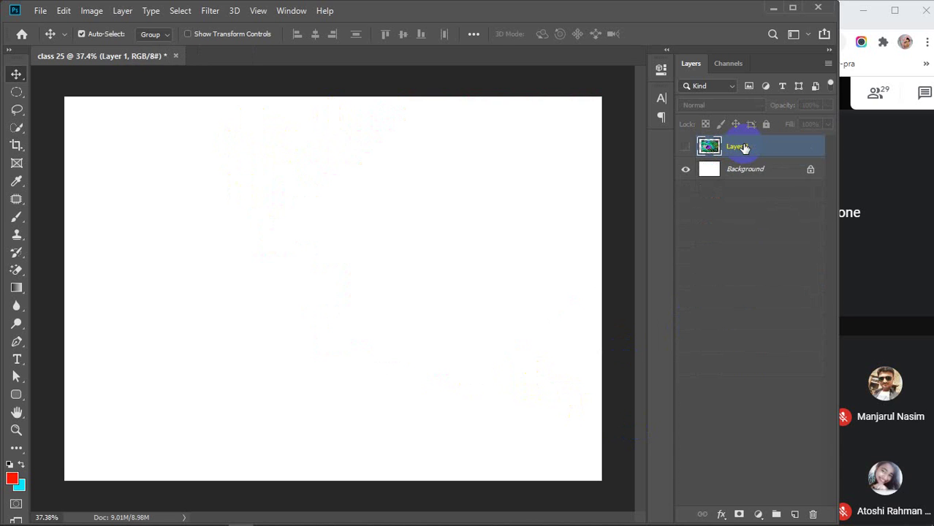
pyautogui.press('Delete')
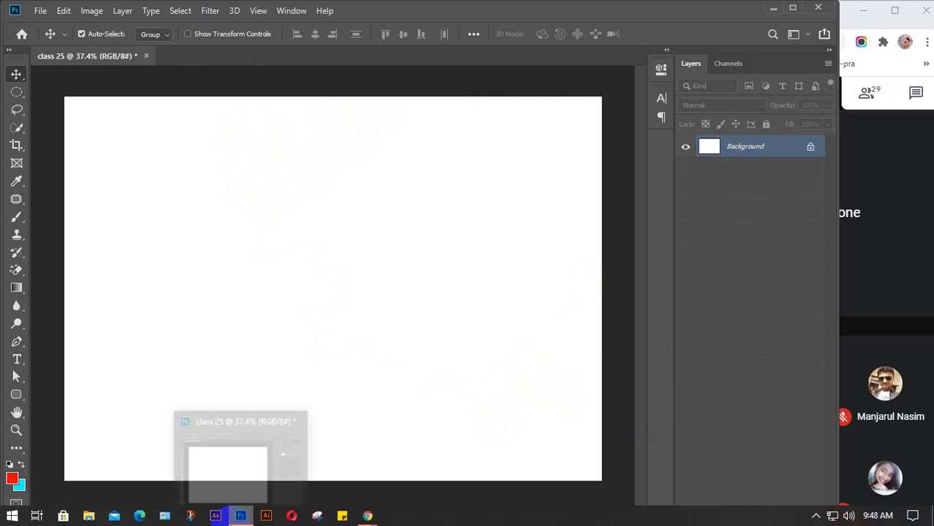
# Switch to Chrome and change the Google Images search to "building wallpaper hd".
pyautogui.moveTo(368, 517)
pyautogui.click(479, 468)
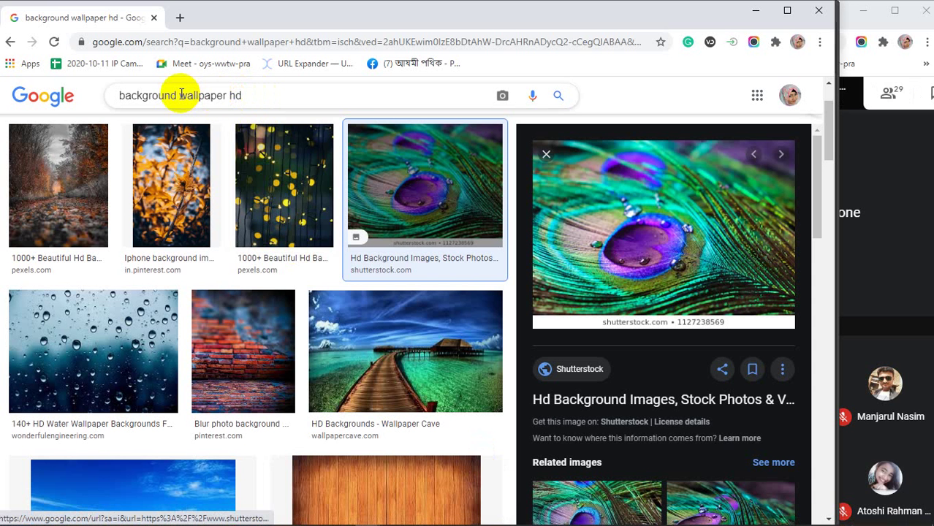
pyautogui.doubleClick(128, 99)
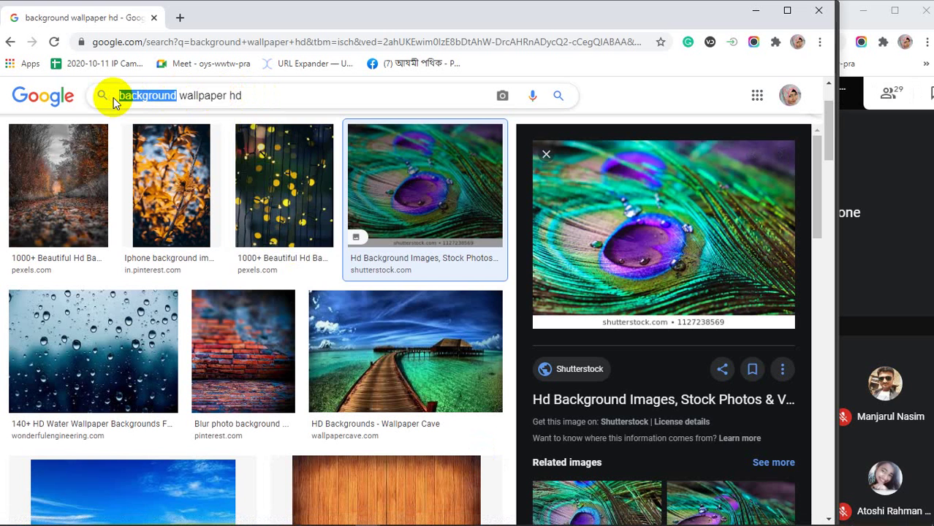
pyautogui.write('build')
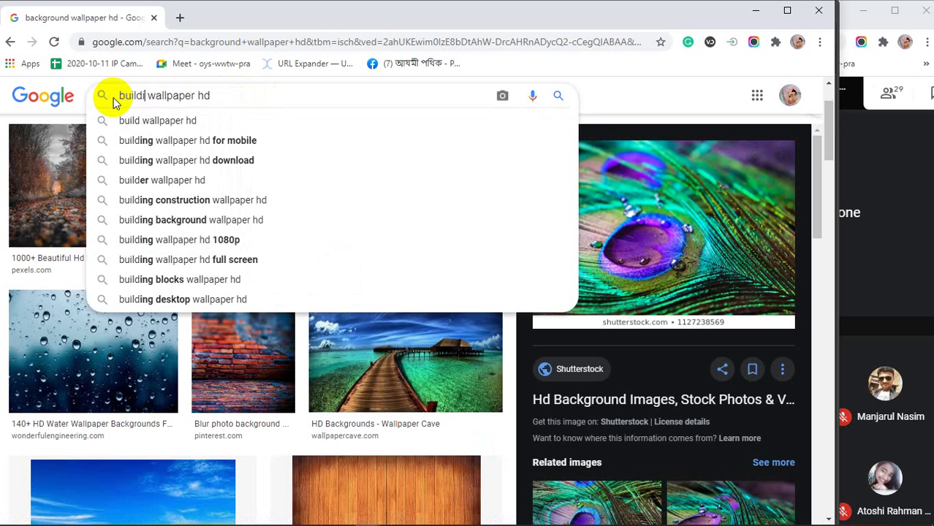
pyautogui.write('ing')
pyautogui.press('Return')
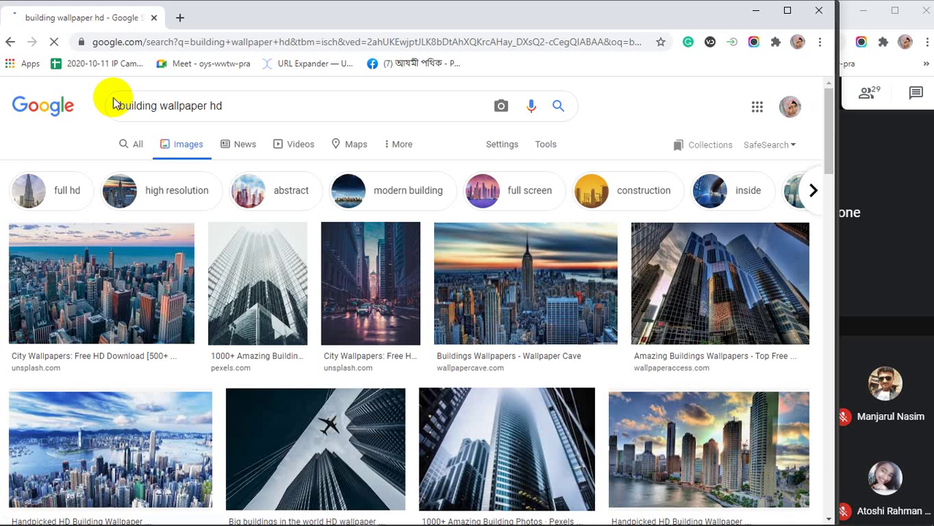
# Browse the building results, copy the Dubai night skyscraper image from itl.cat and return to Photoshop.
pyautogui.click(277, 405)
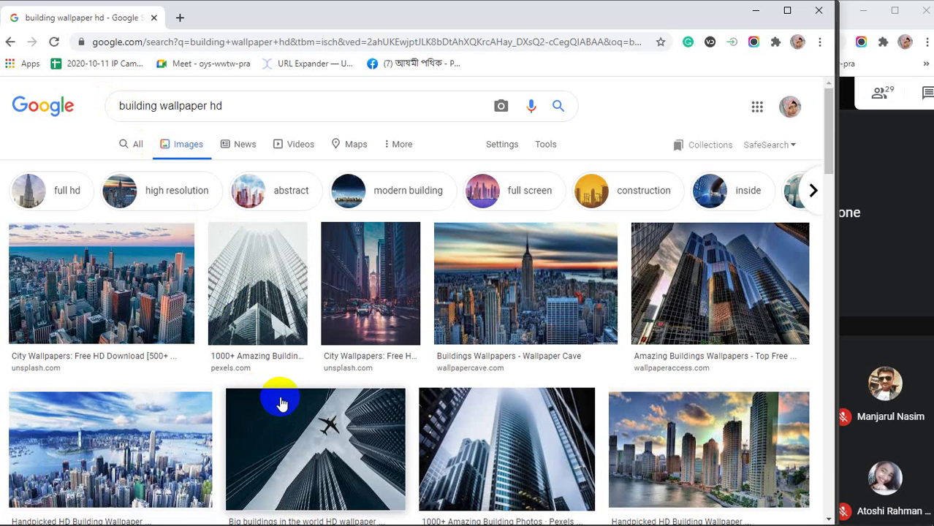
pyautogui.scroll(-5, 267, 406)
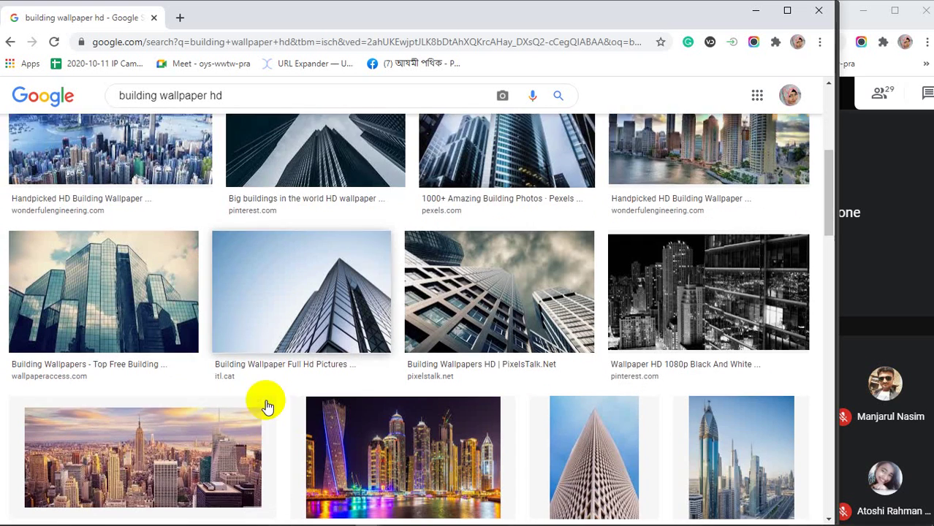
pyautogui.scroll(-1, 267, 406)
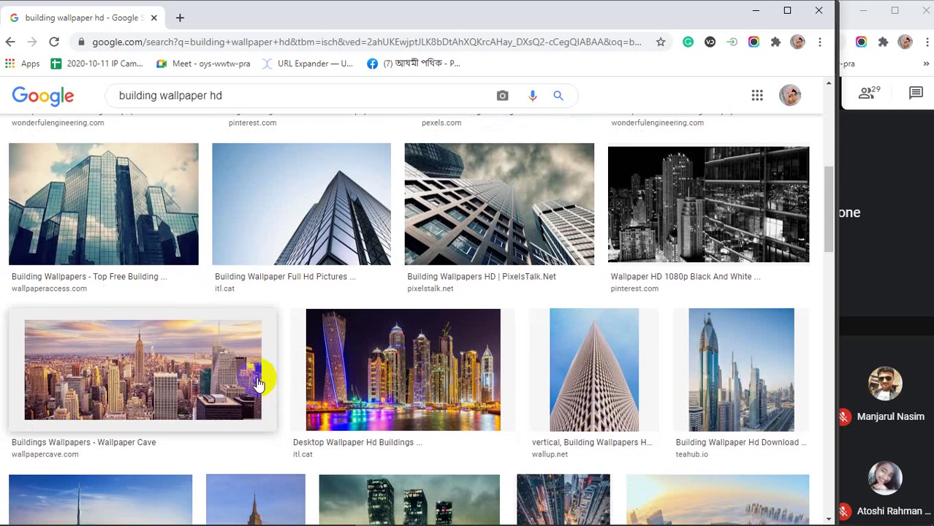
pyautogui.scroll(-2, 247, 372)
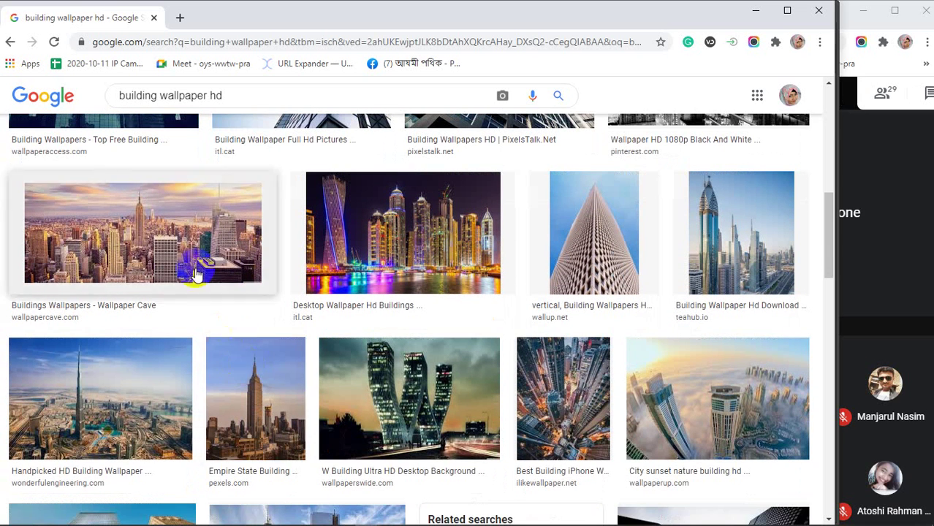
pyautogui.click(181, 236)
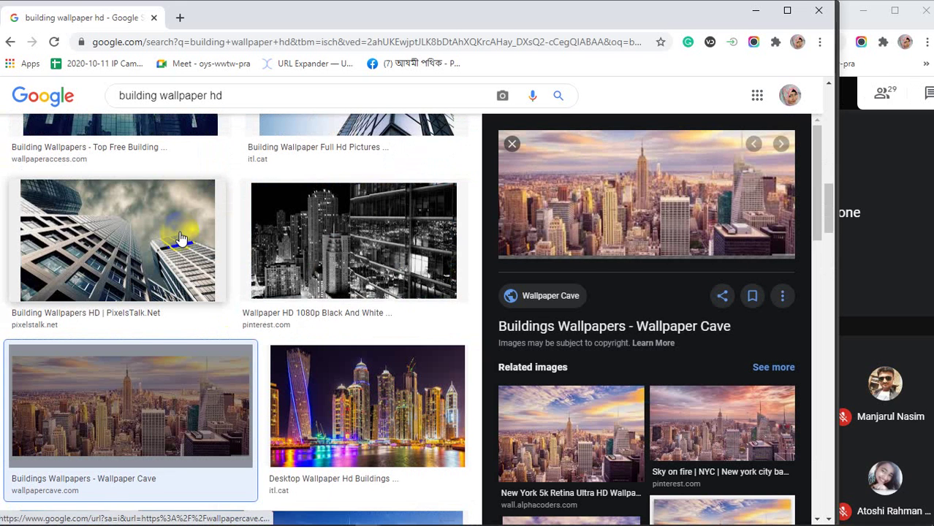
pyautogui.scroll(-2, 373, 290)
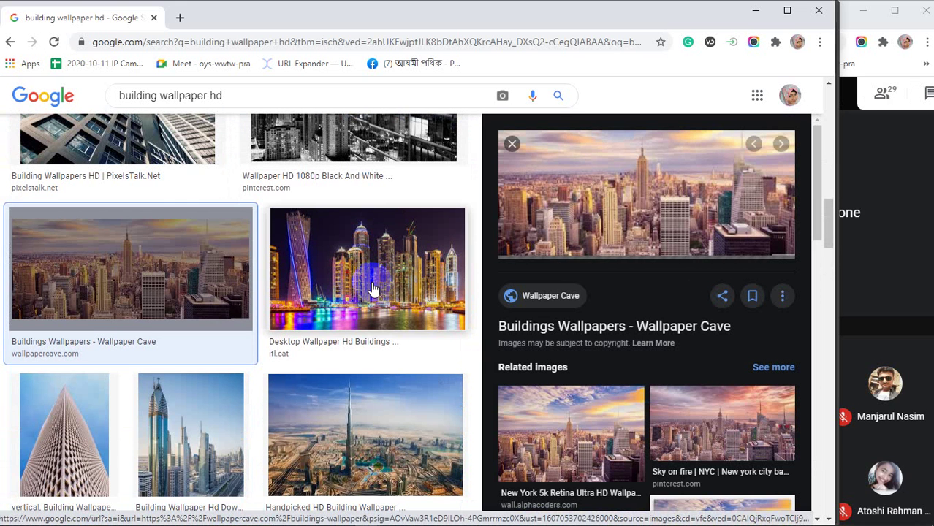
pyautogui.click(373, 290)
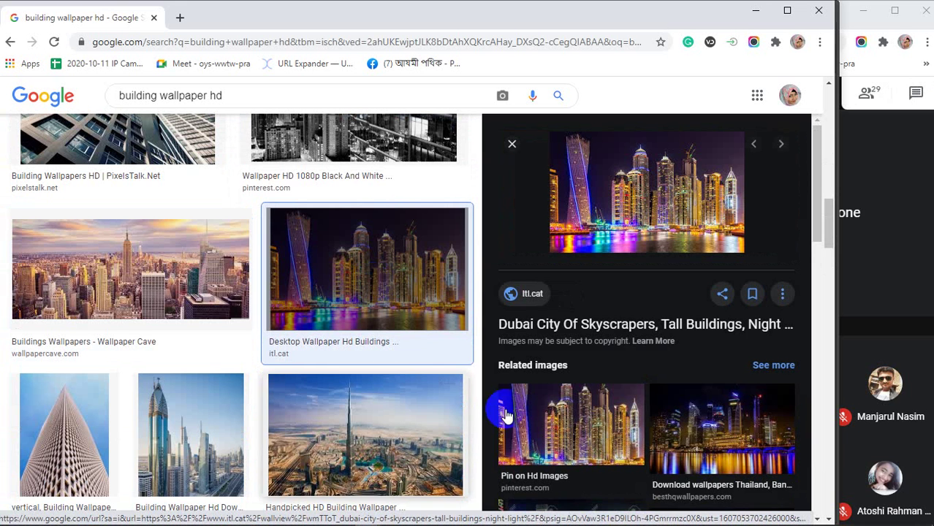
pyautogui.rightClick(623, 179)
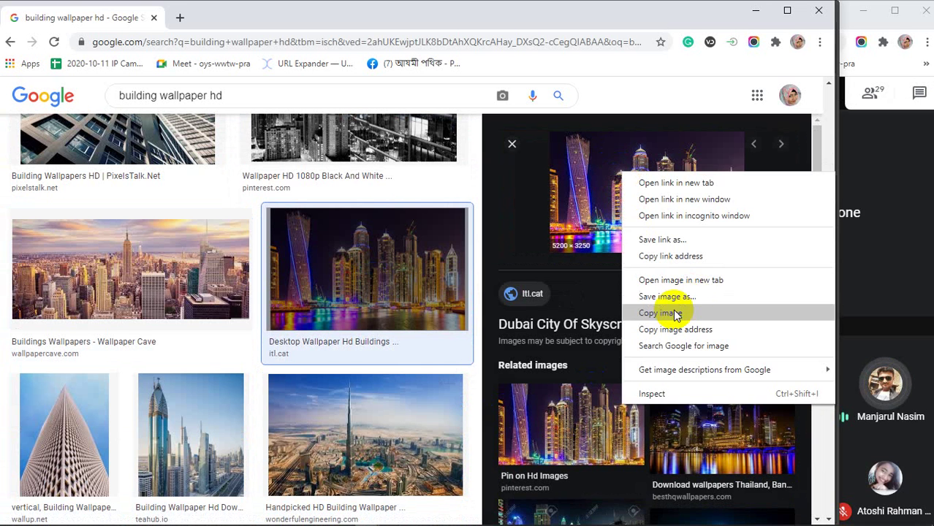
pyautogui.click(670, 314)
pyautogui.click(756, 10)
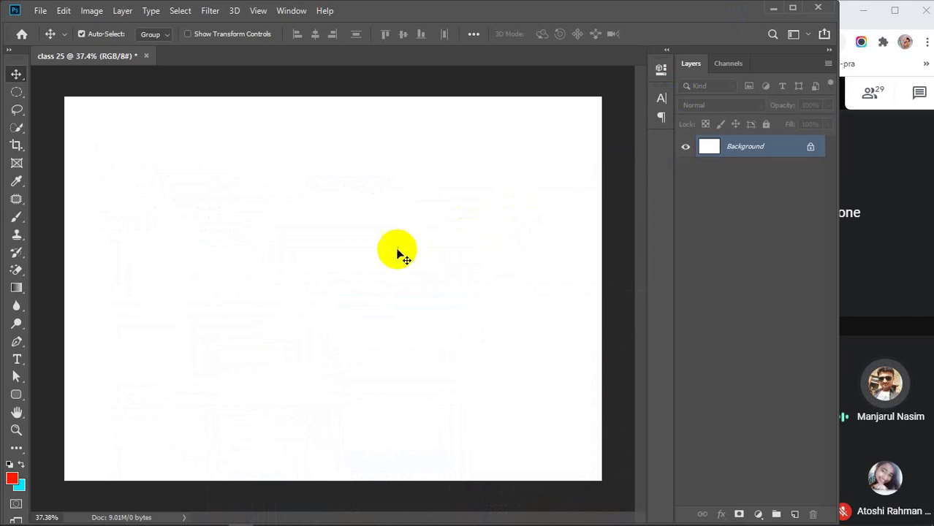
# Activate the Rounded Rectangle Tool for drawing on the blank canvas.
pyautogui.click(393, 254)
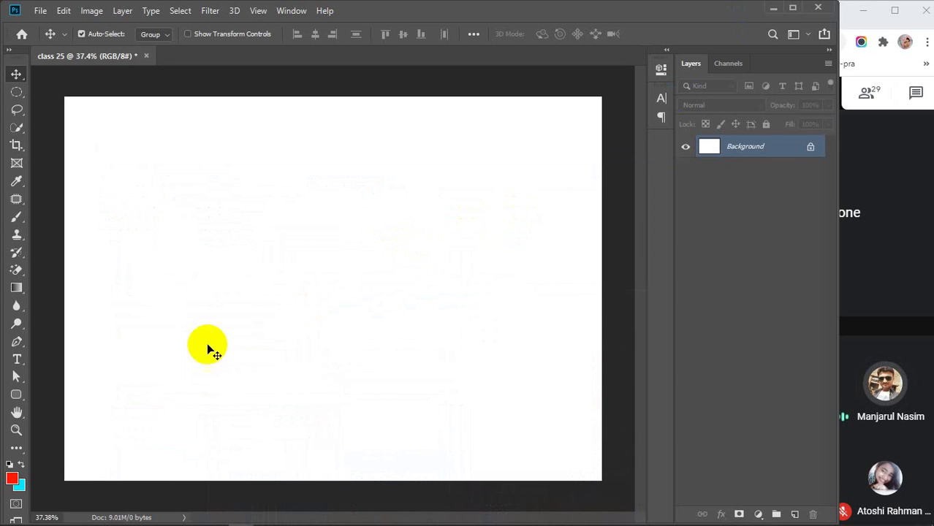
pyautogui.moveTo(16, 397); pyautogui.dragTo(40, 400)
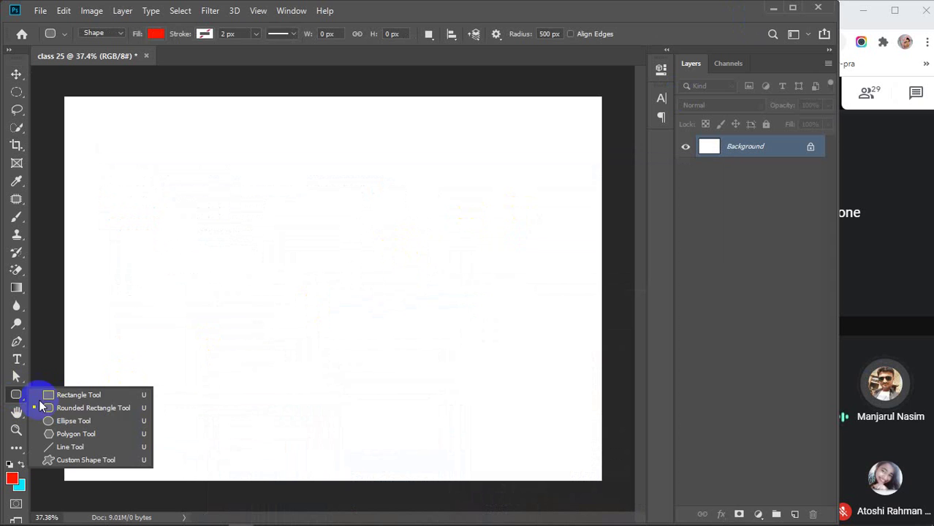
pyautogui.click(85, 408)
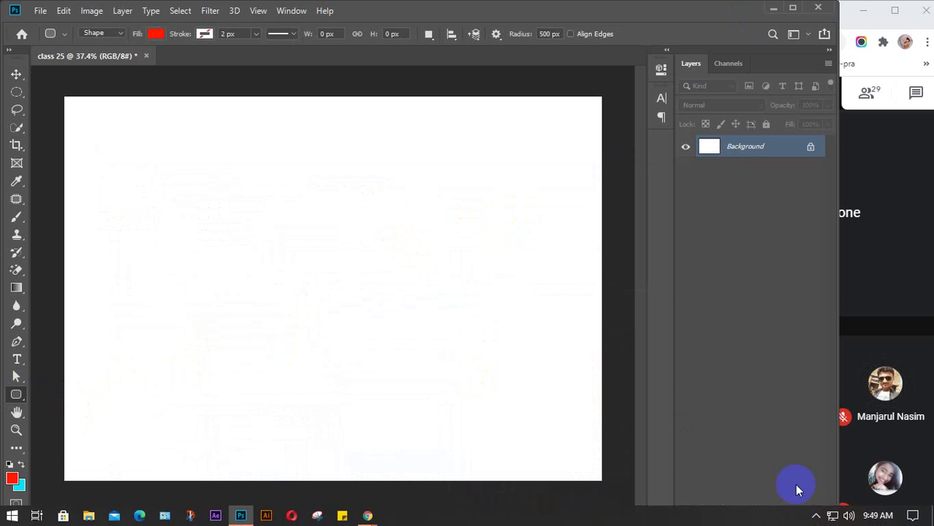
# Add eight empty layers above the Background, select Layers 6 to 8 together and clear the layer selection.
pyautogui.click(796, 514)
pyautogui.click(796, 515)
pyautogui.click(796, 515)
pyautogui.click(796, 515)
pyautogui.click(796, 515)
pyautogui.click(797, 515)
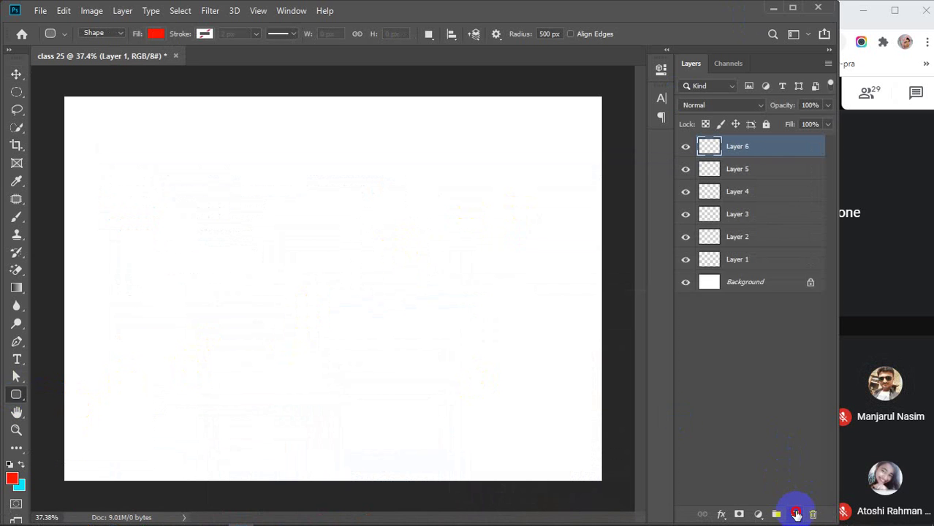
pyautogui.click(797, 515)
pyautogui.click(797, 515)
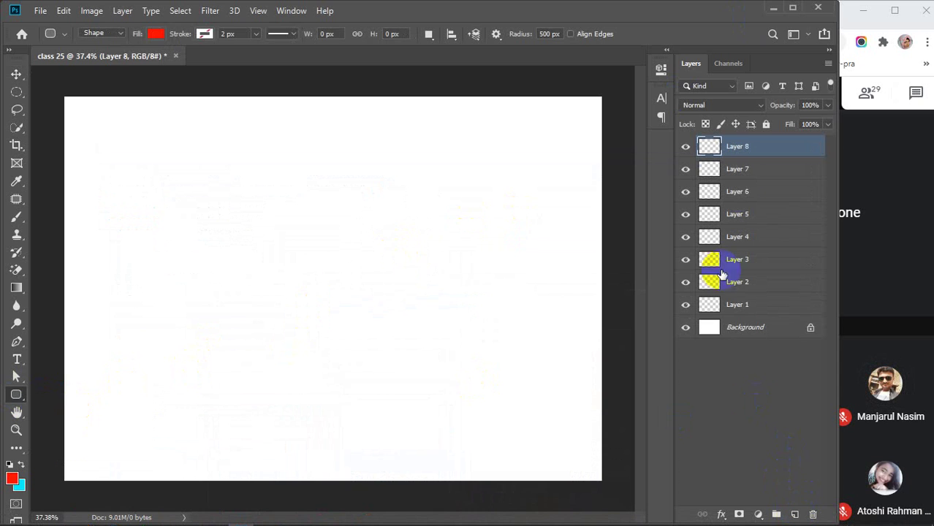
pyautogui.keyDown('shift'); pyautogui.click(762, 192); pyautogui.keyUp('shift')
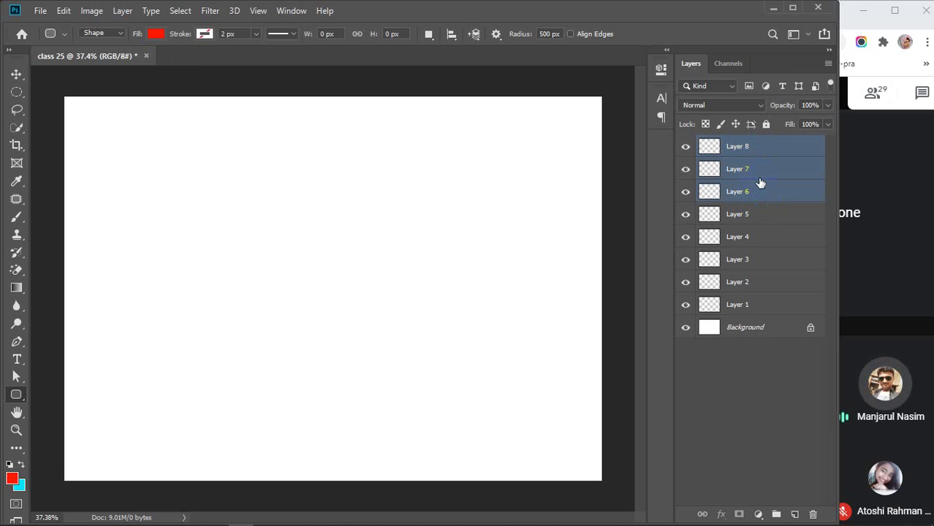
pyautogui.click(776, 401)
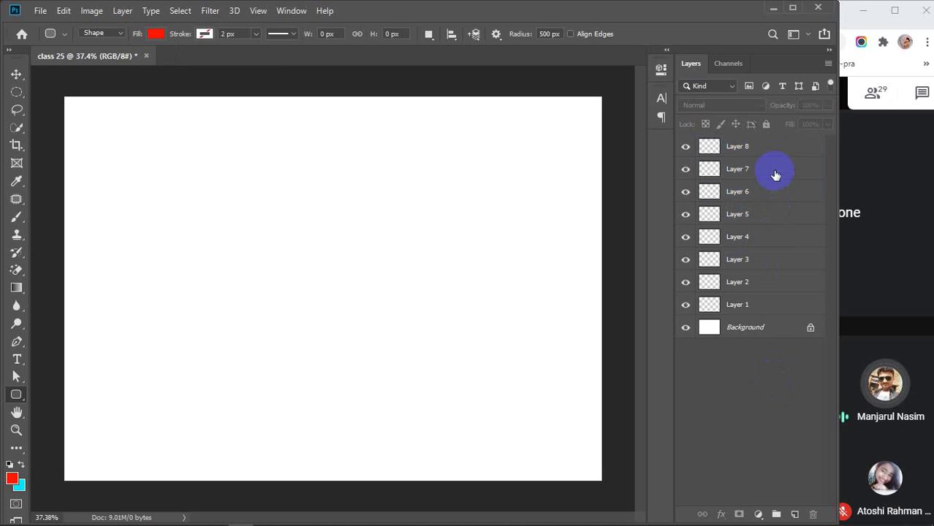
# Delete all the empty layers above the Background, starting from Layer 8.
pyautogui.click(759, 148)
pyautogui.press('Delete')
pyautogui.press('Delete')
pyautogui.press('Delete')
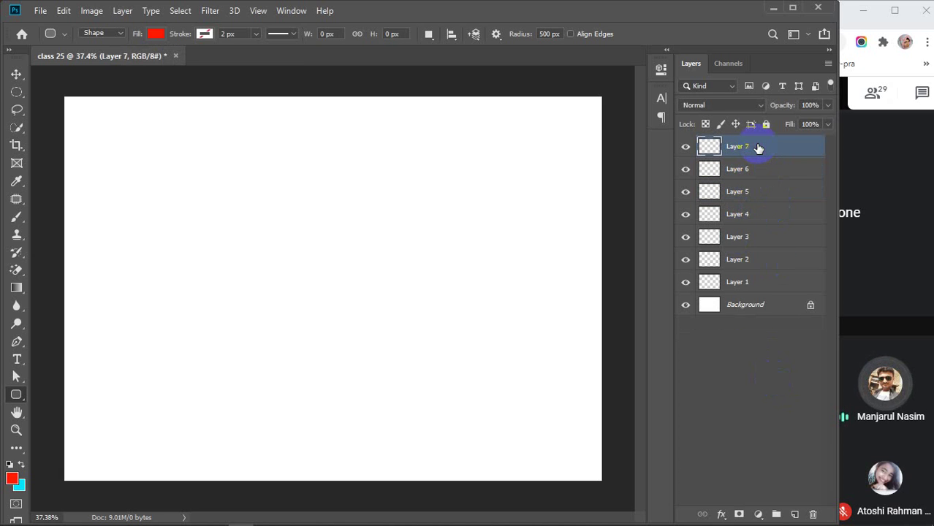
pyautogui.press('Delete')
pyautogui.press('Delete')
pyautogui.press('Delete')
pyautogui.press('Delete')
pyautogui.press('Delete')
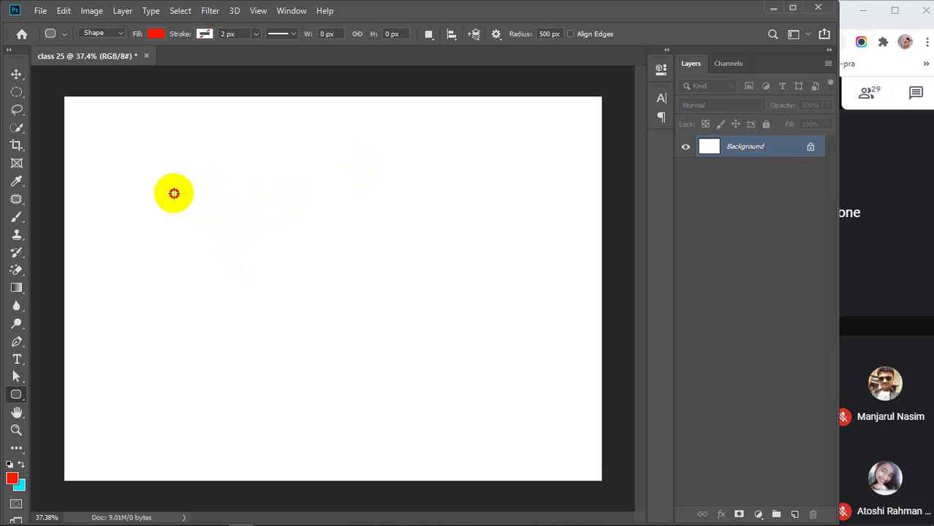
# Draw a long red rounded rectangle about 1314 by 132 px across the upper part of the canvas and activate the Move tool.
pyautogui.moveTo(174, 194); pyautogui.dragTo(509, 223)
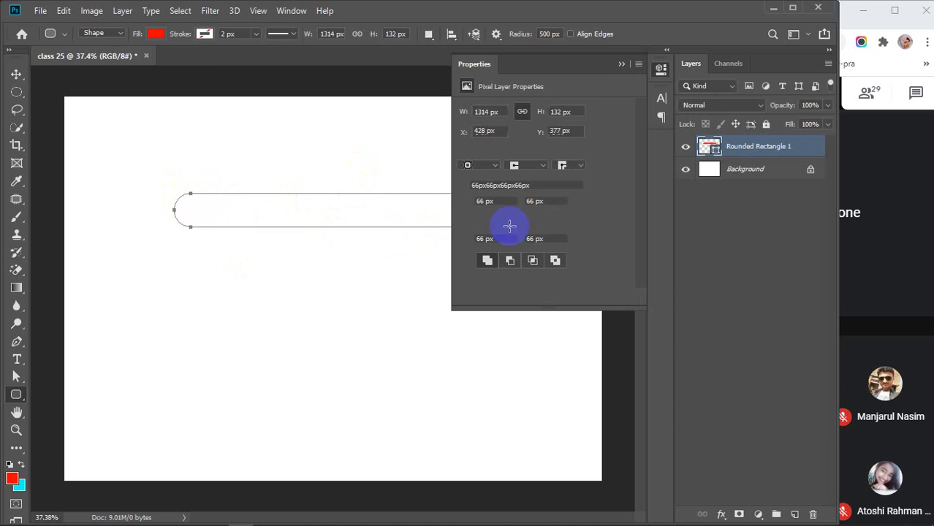
pyautogui.click(623, 63)
pyautogui.press('v')
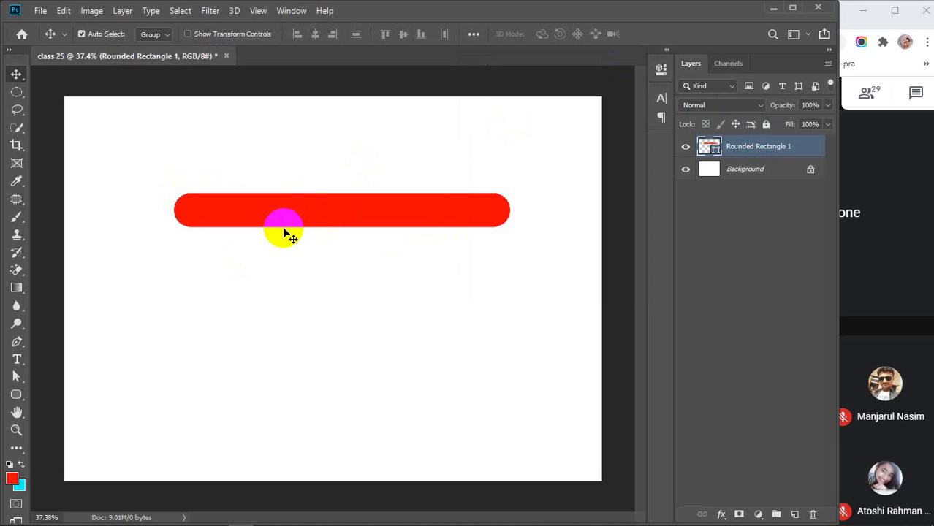
# Duplicate the rounded rectangle four times straight down to make a column of five bars, and deselect them.
pyautogui.moveTo(290, 209); pyautogui.dragTo(294, 396)
pyautogui.moveTo(282, 142); pyautogui.dragTo(504, 461)
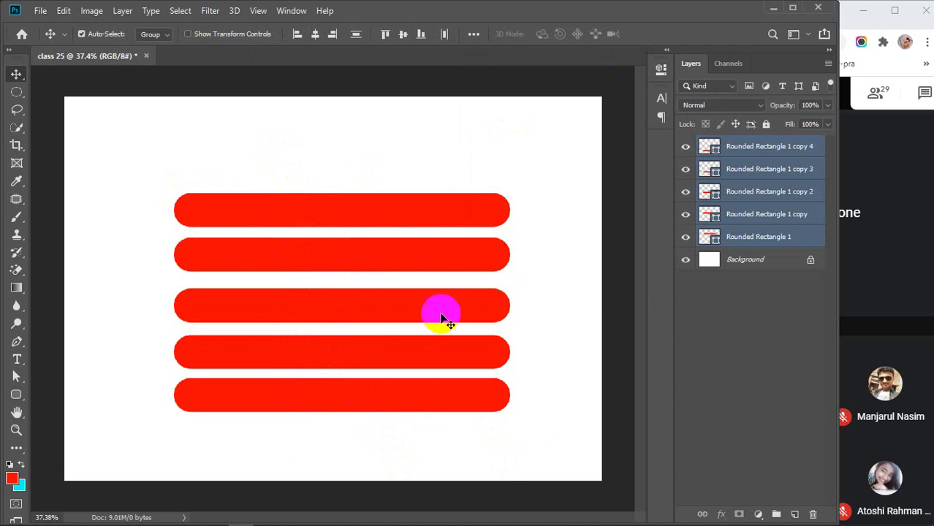
pyautogui.click(484, 453)
# Shift the second red bar leftward and nudge it up, leaving a thin gap beneath the first bar.
pyautogui.moveTo(358, 253); pyautogui.dragTo(332, 241)
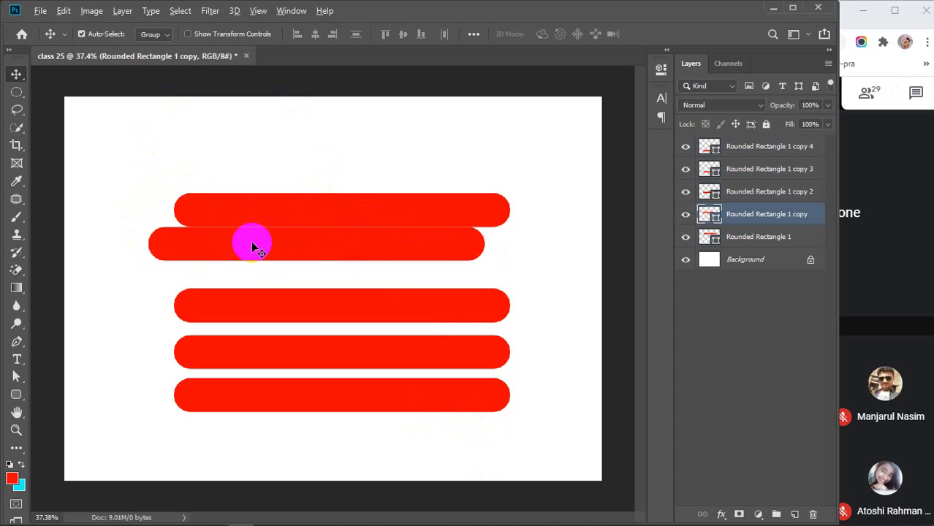
pyautogui.scroll(4, 250, 241)
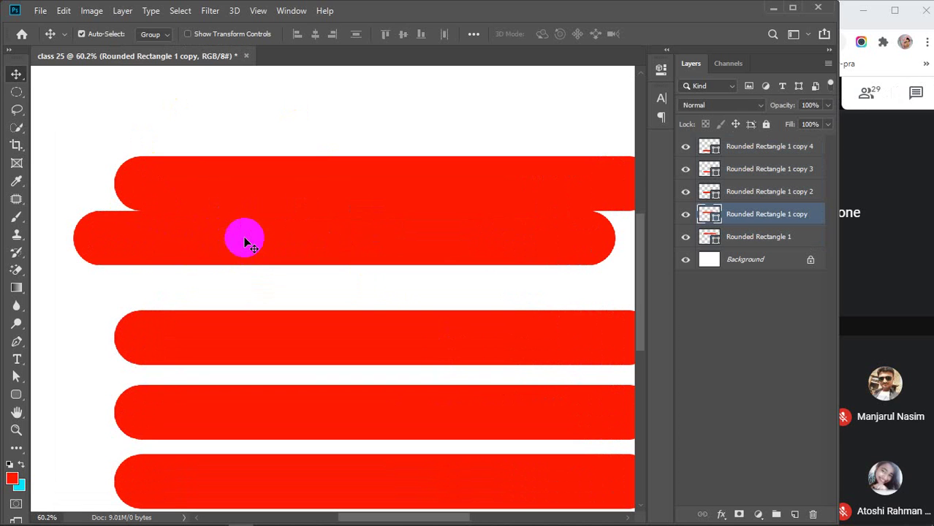
pyautogui.moveTo(246, 239)
pyautogui.mouseDown()
pyautogui.moveTo(249, 262)
pyautogui.moveTo(255, 217)
pyautogui.moveTo(257, 237)
pyautogui.mouseUp()
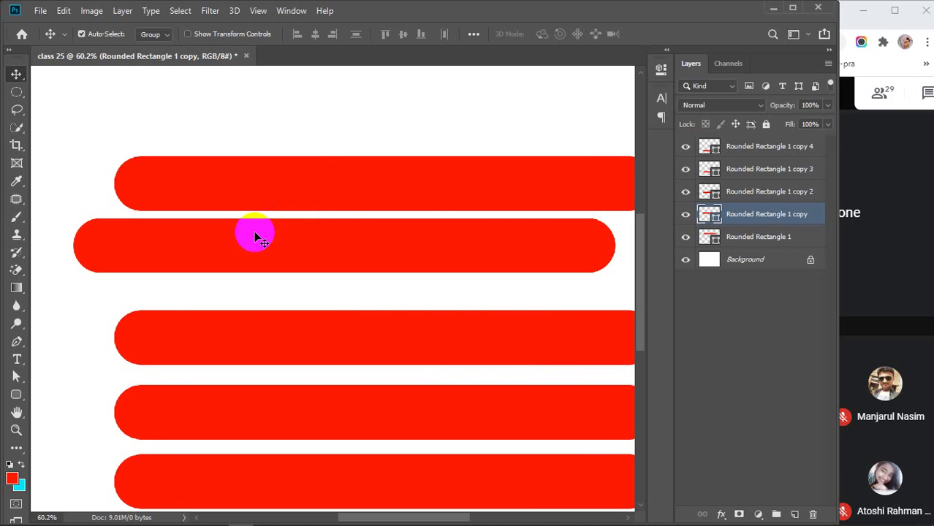
pyautogui.press('Up')
pyautogui.press('Up')
pyautogui.press('Up')
pyautogui.press('Up')
pyautogui.press('Up')
pyautogui.press('Up')
pyautogui.press('Up')
pyautogui.press('Up')
pyautogui.press('Up')
pyautogui.press('Up')
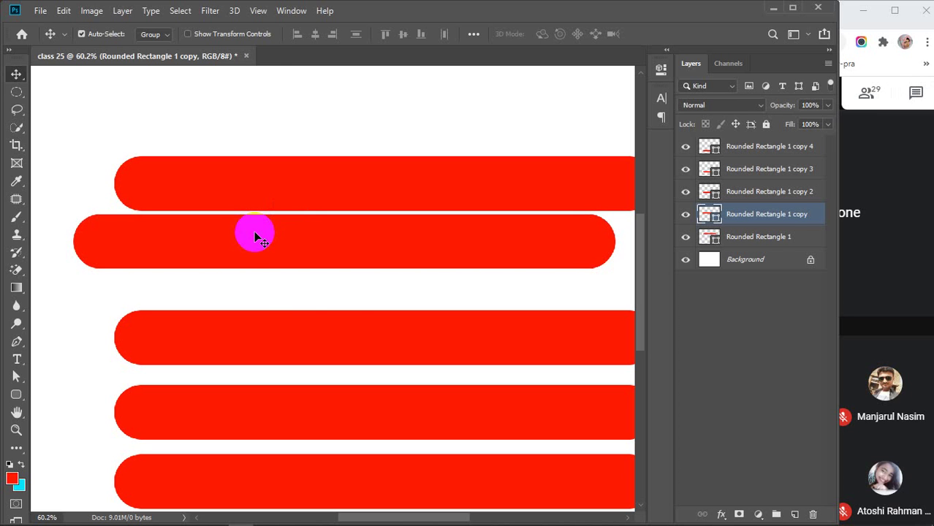
# Move the third bar farther left than the second and nudge it up to a thin gap beneath it.
pyautogui.moveTo(255, 326); pyautogui.dragTo(173, 296)
pyautogui.press('Up')
pyautogui.press('Up')
pyautogui.press('Up')
pyautogui.press('Up')
pyautogui.press('Up')
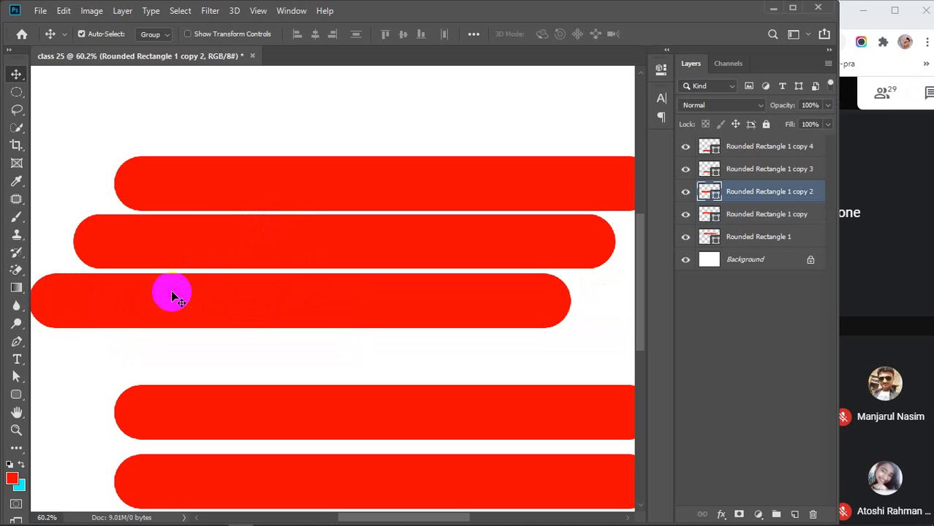
# Stagger the fourth and fifth bars beneath the others, and distribute all five bars evenly in the vertical direction.
pyautogui.scroll(-3, 234, 383)
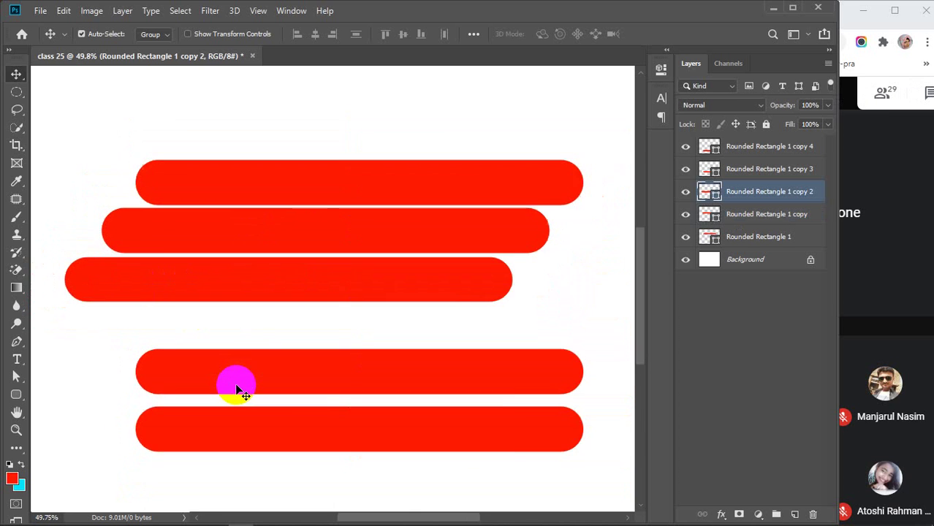
pyautogui.scroll(-2, 236, 385)
pyautogui.moveTo(249, 370); pyautogui.dragTo(232, 337)
pyautogui.moveTo(252, 403); pyautogui.dragTo(187, 357)
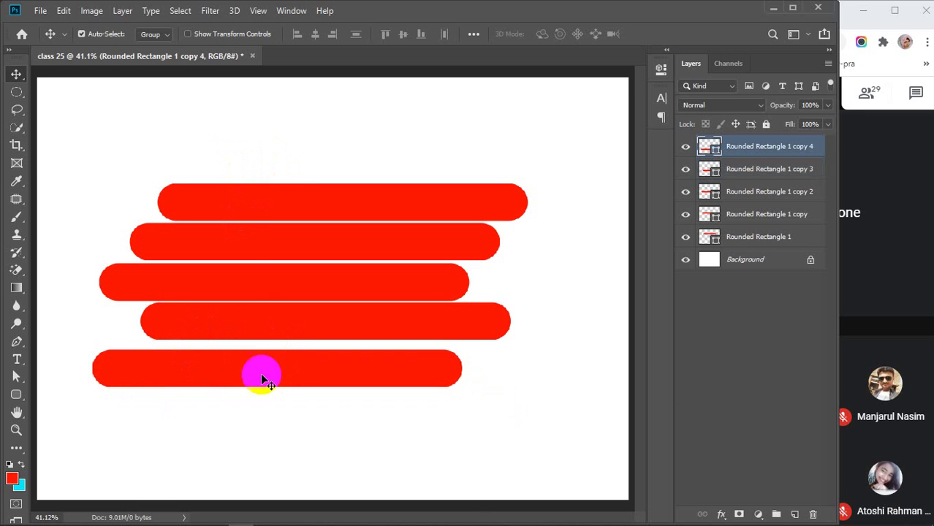
pyautogui.moveTo(268, 119); pyautogui.dragTo(384, 432)
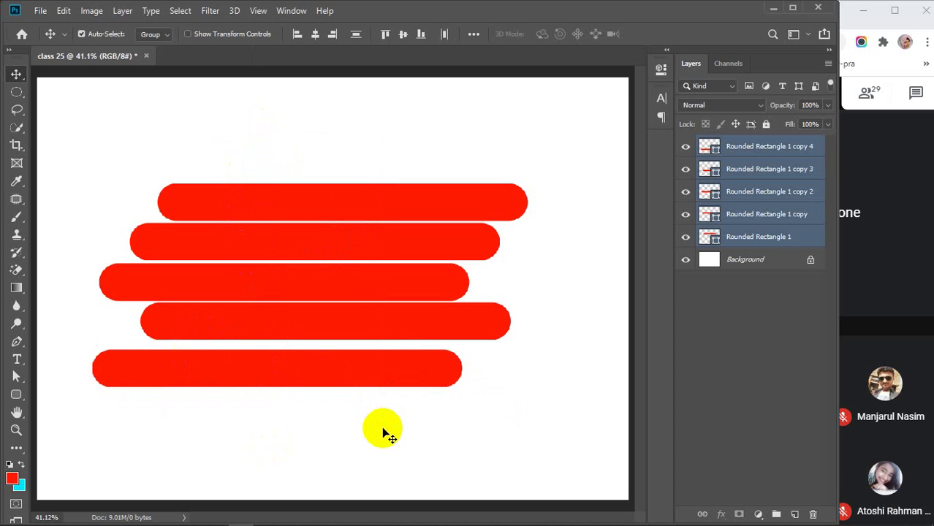
pyautogui.click(356, 37)
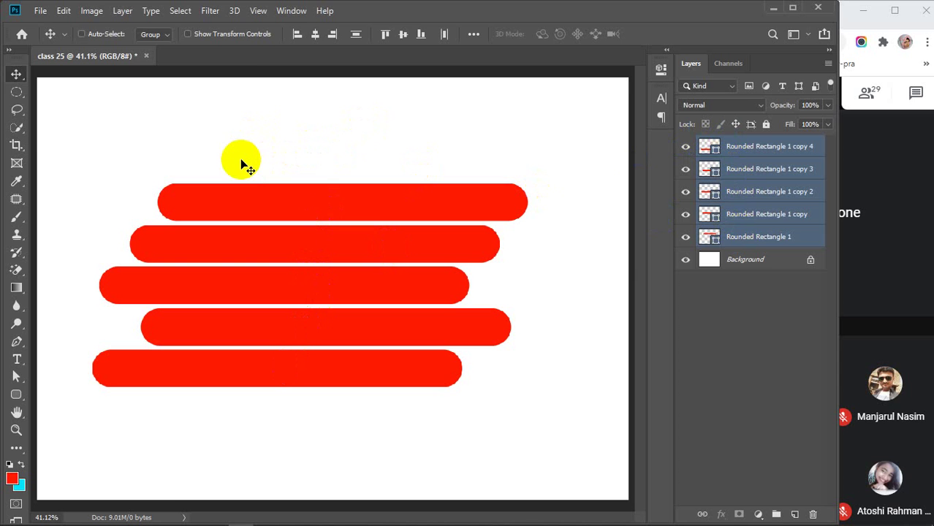
# Undo a trial merge of the five bars and put them in a layer group instead, checking its visibility.
pyautogui.hotkey('ctrl', 'e')
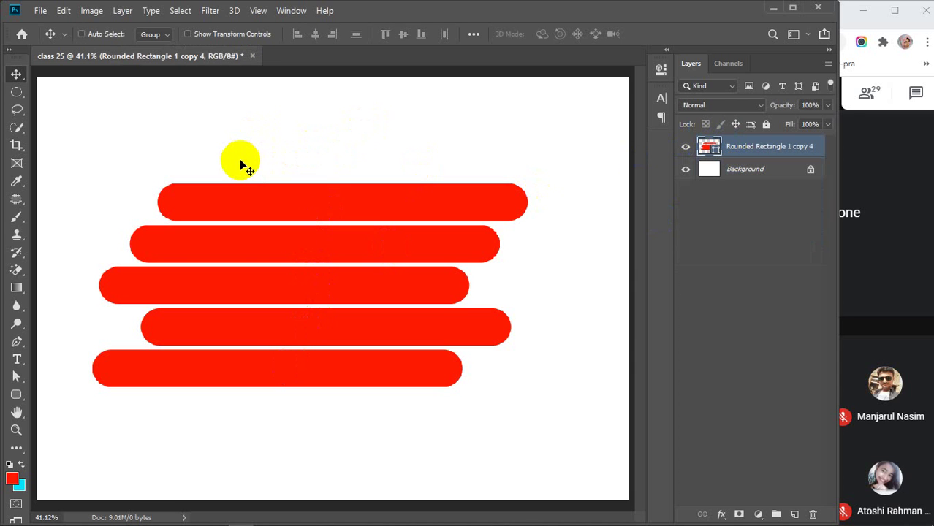
pyautogui.hotkey('ctrl', 'z')
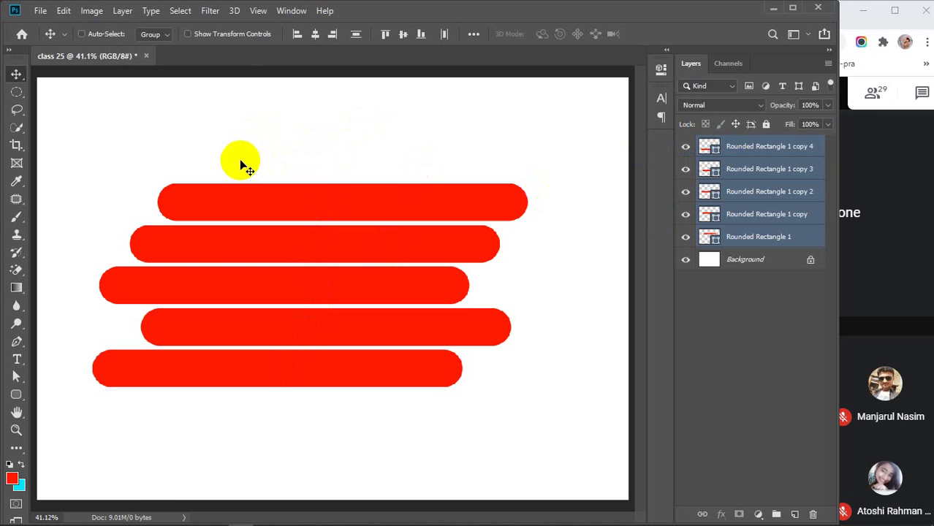
pyautogui.hotkey('ctrl', 'g')
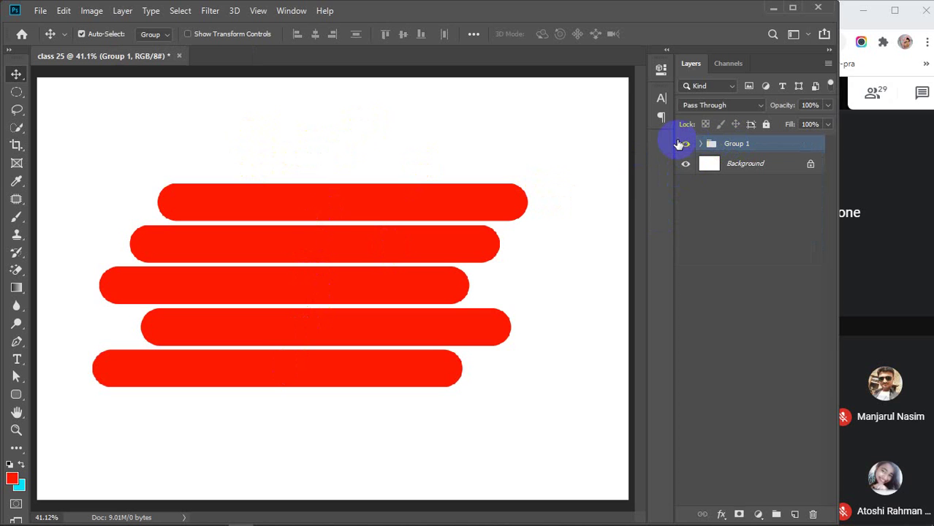
pyautogui.click(684, 144)
pyautogui.click(685, 145)
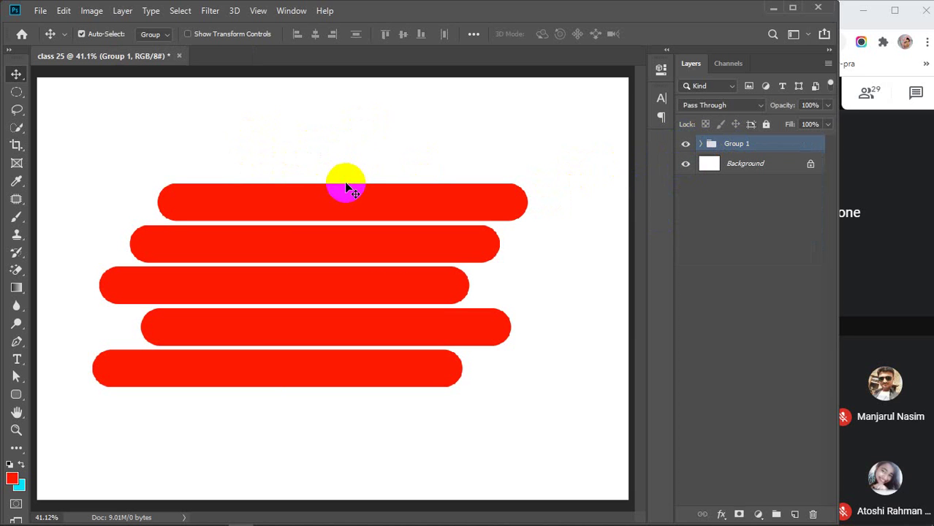
# Rotate the bar group to about -39.8° and move it partly off the canvas's lower-left corner.
pyautogui.hotkey('ctrl', 't')
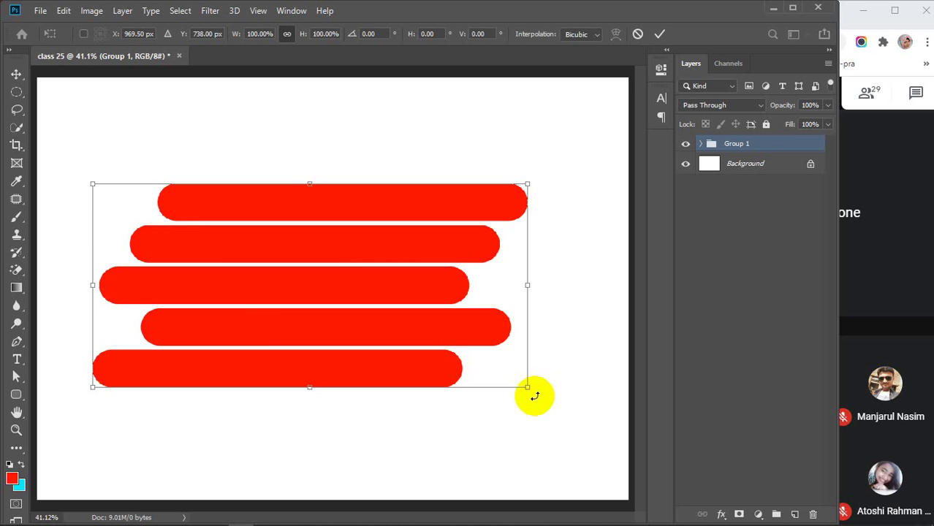
pyautogui.moveTo(536, 396); pyautogui.dragTo(586, 217)
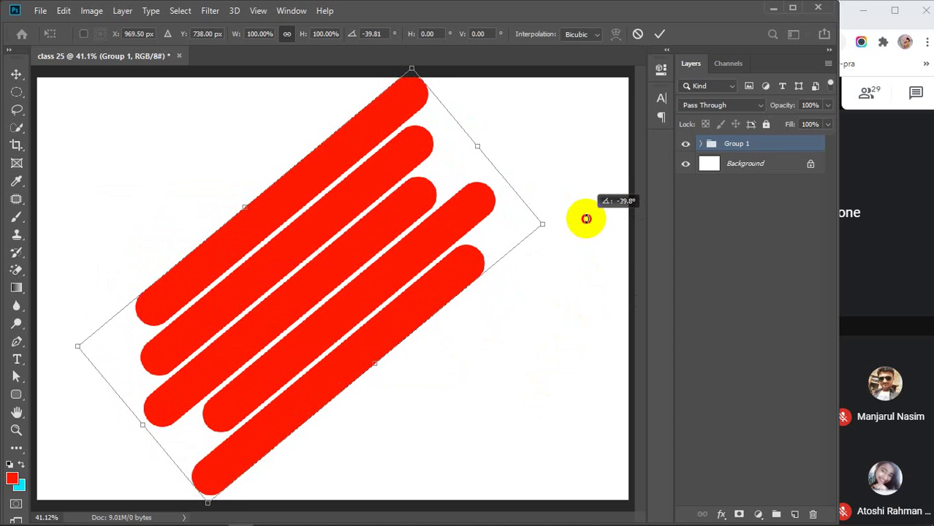
pyautogui.scroll(-3, 430, 374)
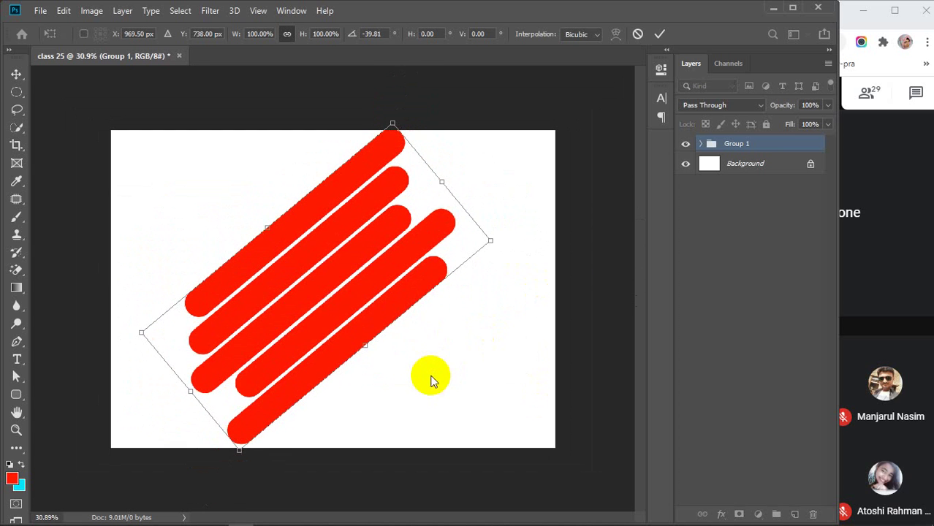
pyautogui.moveTo(314, 296); pyautogui.dragTo(159, 350)
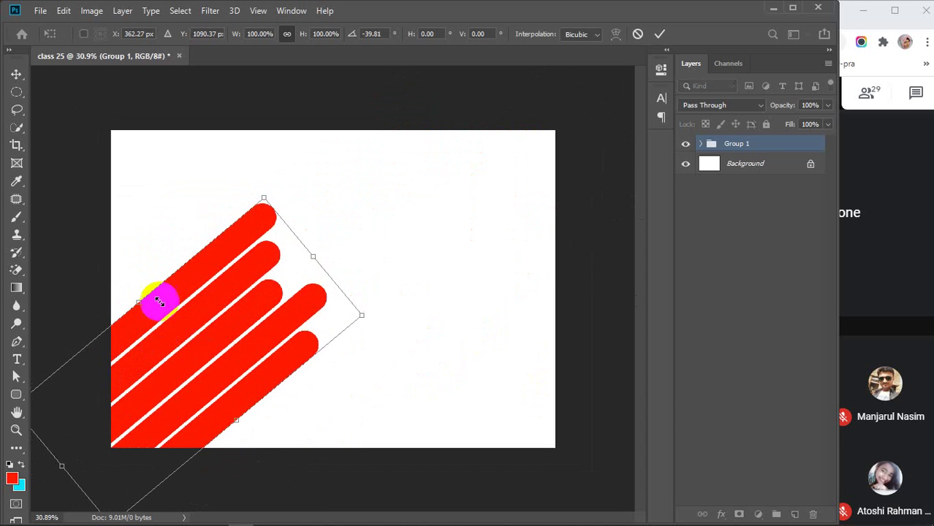
pyautogui.moveTo(211, 304); pyautogui.dragTo(204, 309)
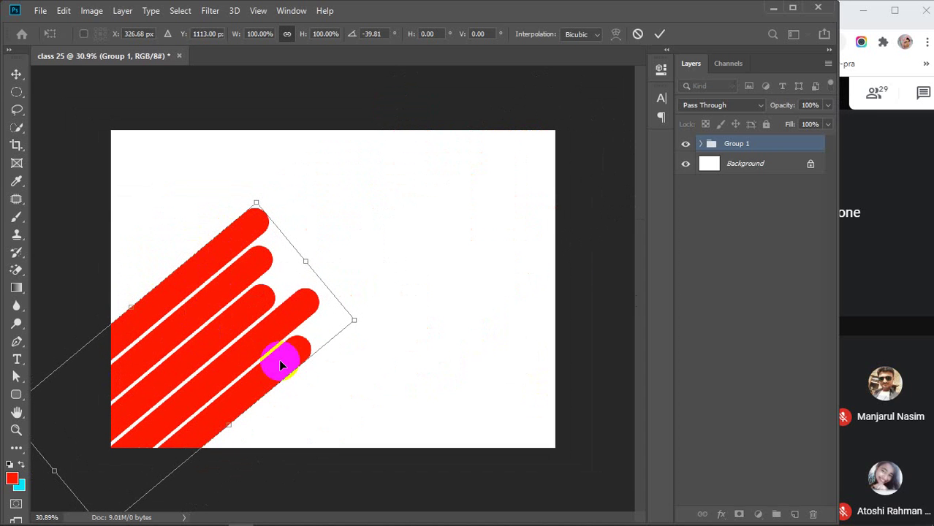
pyautogui.press('Return')
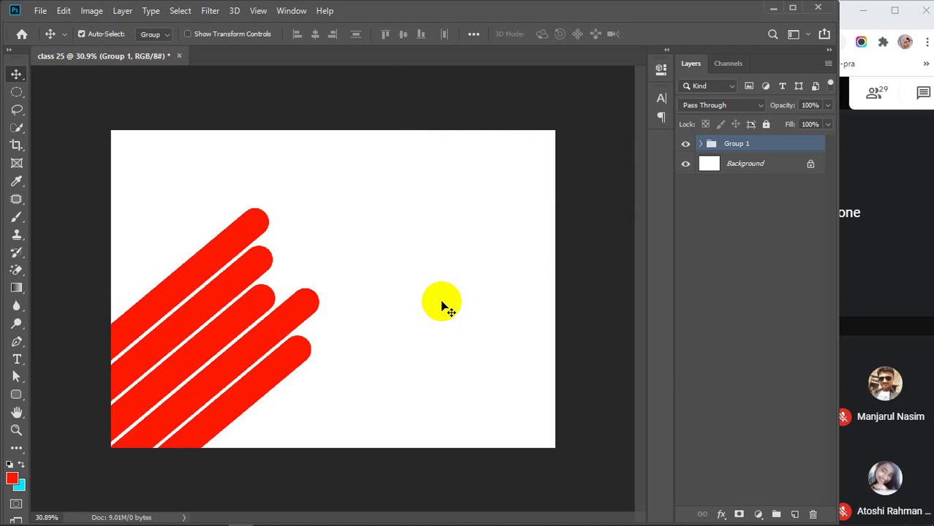
# Paste the copied city skyline photo, scale it to about 748.6% and position it over the diagonal bars.
pyautogui.hotkey('ctrl', 'v')
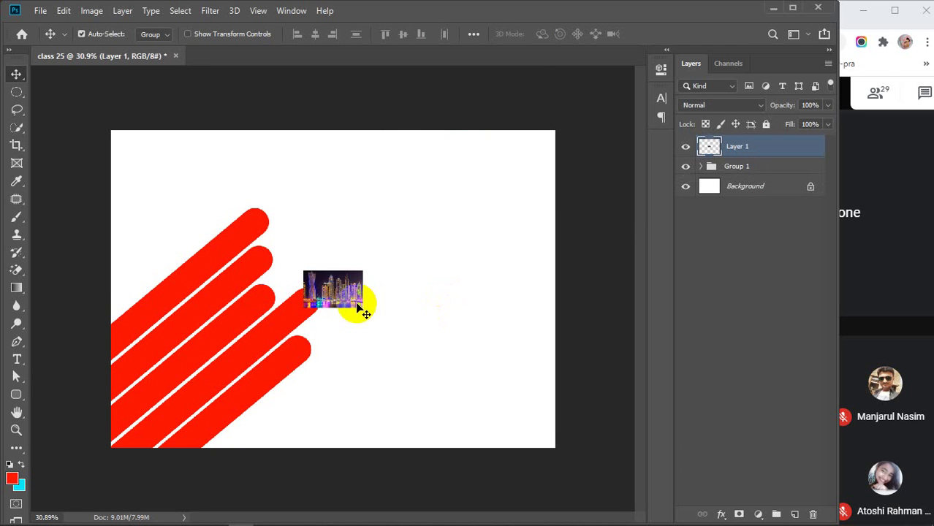
pyautogui.hotkey('ctrl', 't')
pyautogui.moveTo(362, 308); pyautogui.dragTo(566, 437)
pyautogui.moveTo(303, 271); pyautogui.dragTo(115, 155)
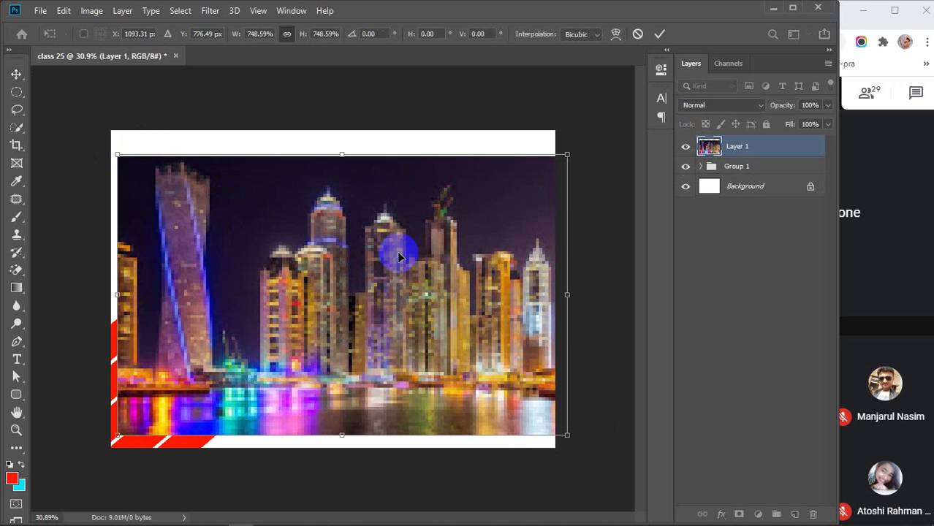
pyautogui.moveTo(397, 254); pyautogui.dragTo(276, 283)
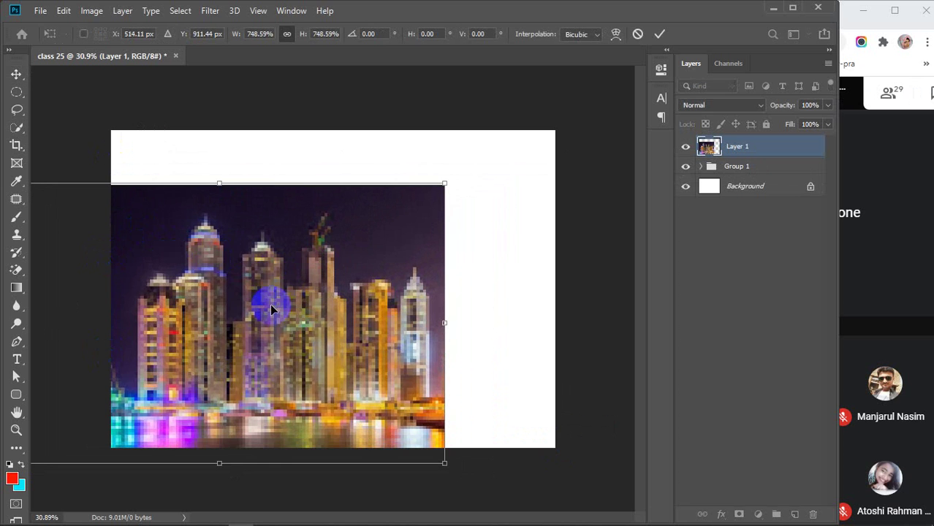
# Check the bars beneath the skyline photo by hiding and showing it, and clip the photo to the bar group.
pyautogui.click(685, 148)
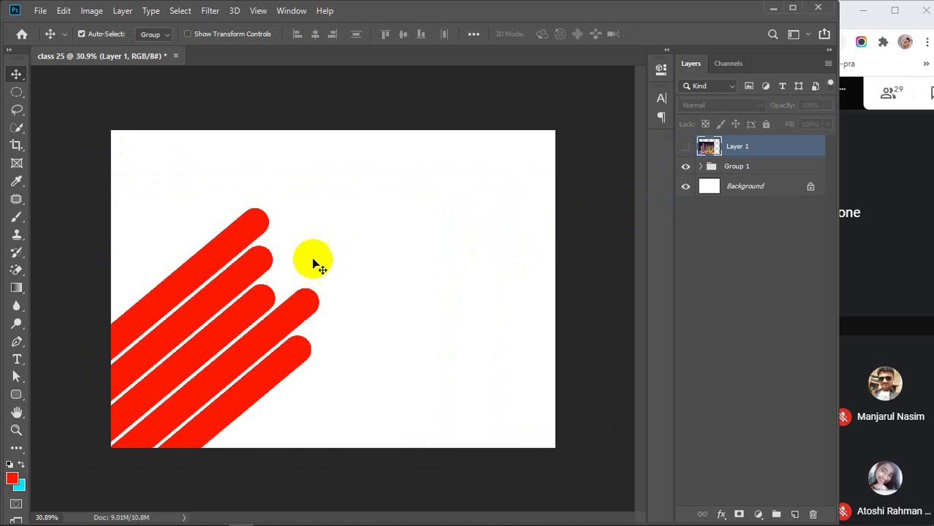
pyautogui.click(226, 300)
pyautogui.click(685, 147)
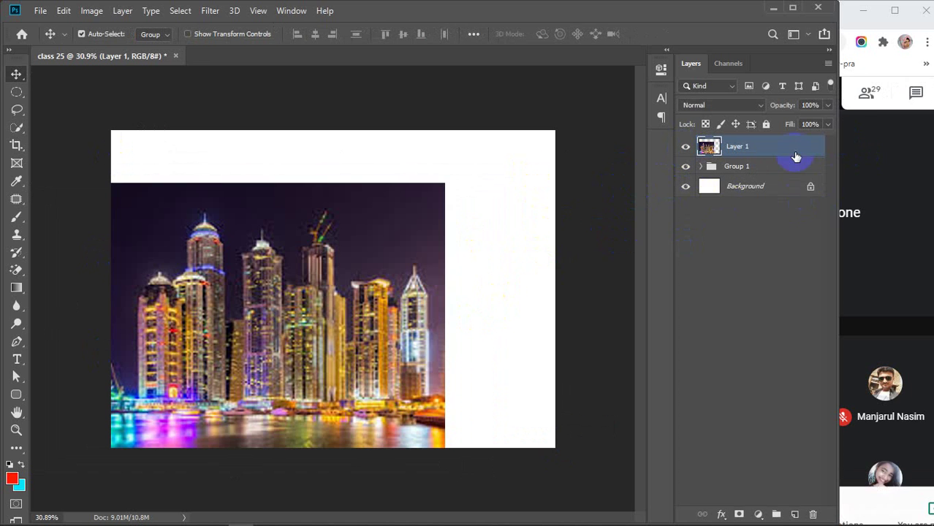
pyautogui.rightClick(785, 147)
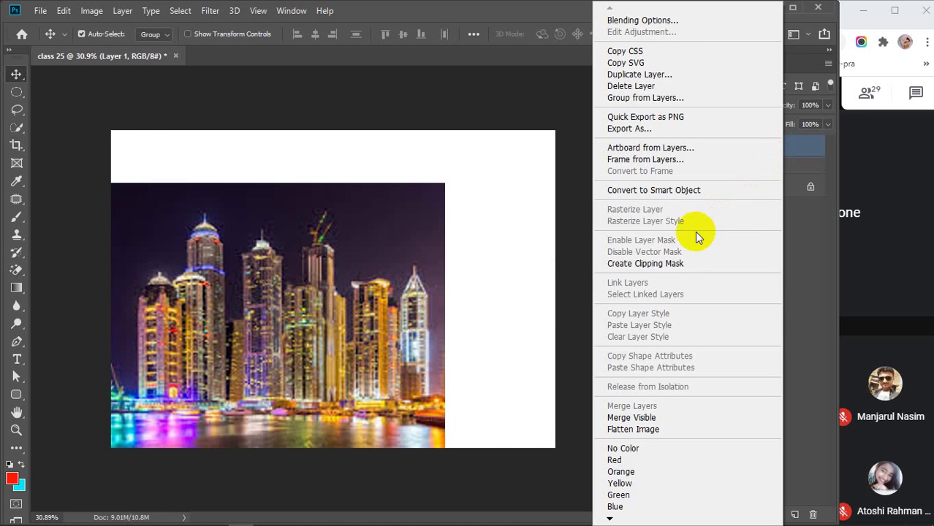
pyautogui.click(683, 265)
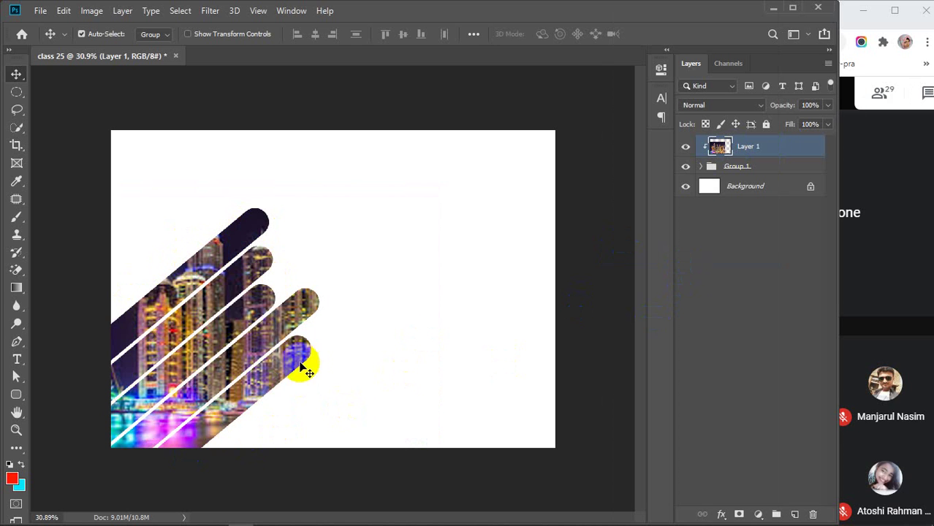
# Release the skyline photo's clipping mask from the bar group and create it again.
pyautogui.moveTo(208, 273); pyautogui.dragTo(207, 270)
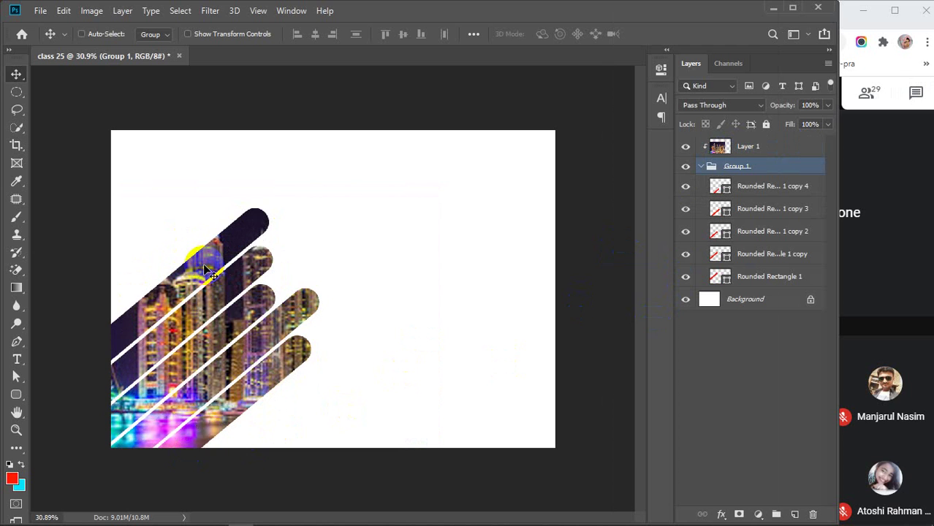
pyautogui.hotkey('ctrl', 'alt', 'g')
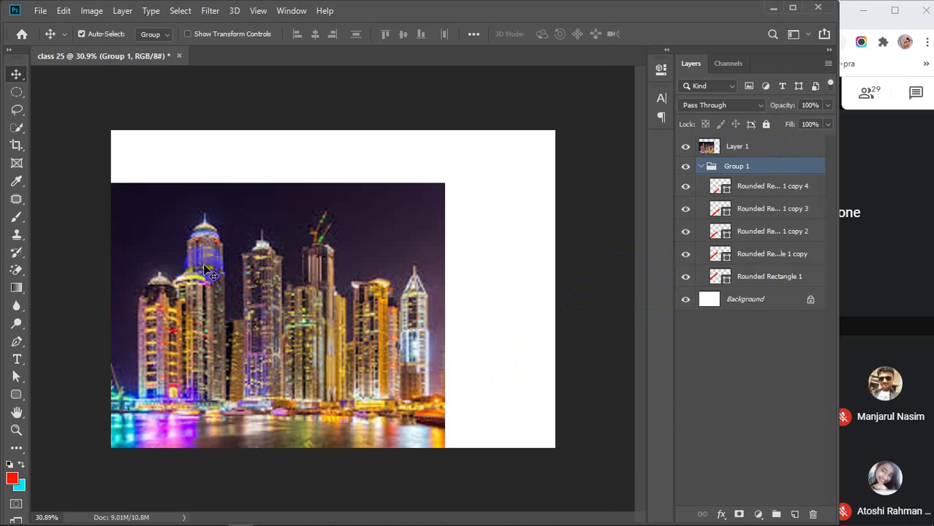
pyautogui.hotkey('ctrl', 'alt', 'g')
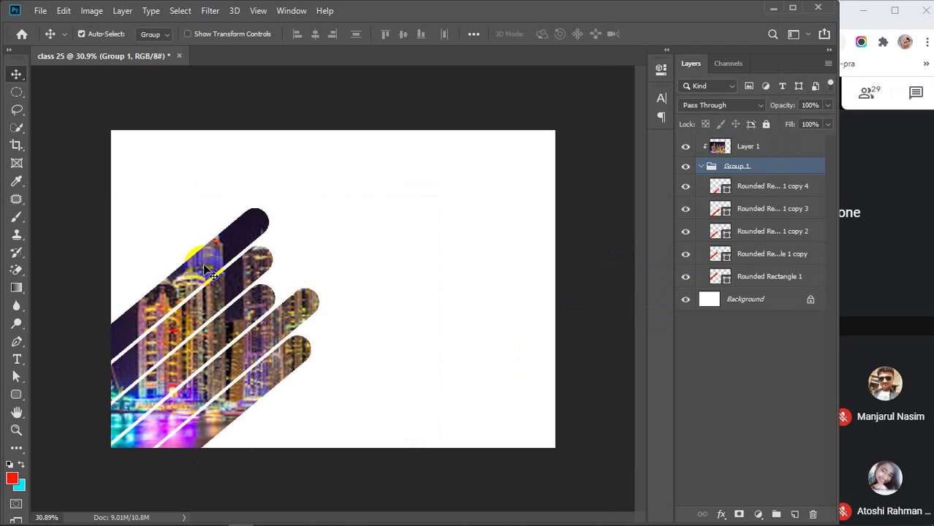
# Set the Move tool's Auto-Select to Layer and select the uppermost diagonal bar inside the group.
pyautogui.click(775, 148)
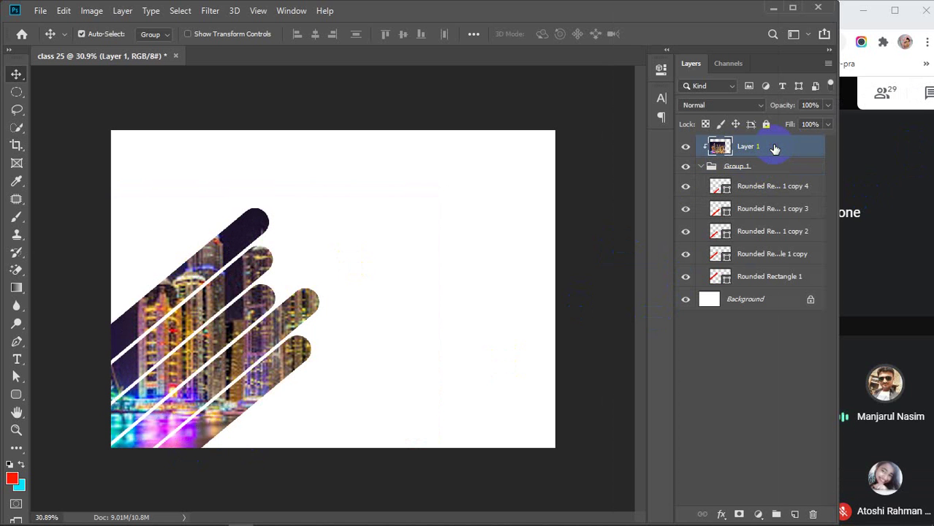
pyautogui.click(701, 167)
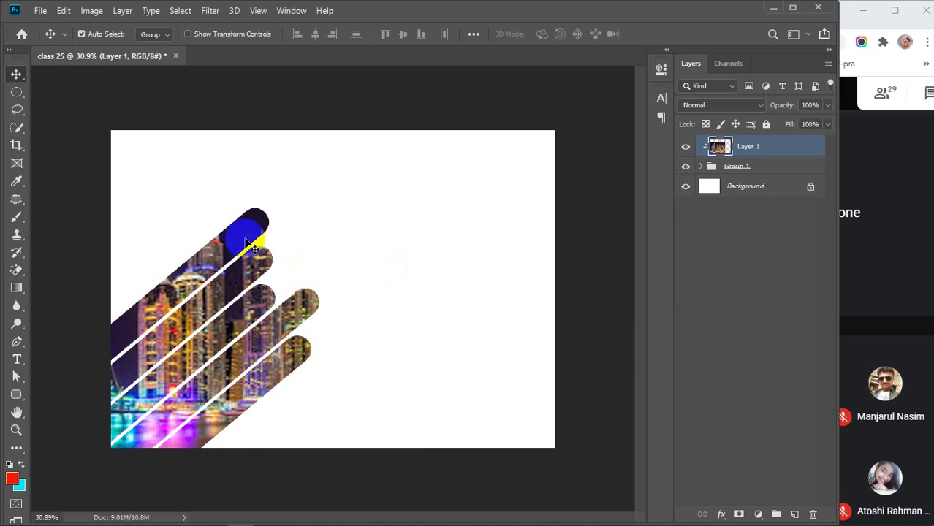
pyautogui.click(240, 232)
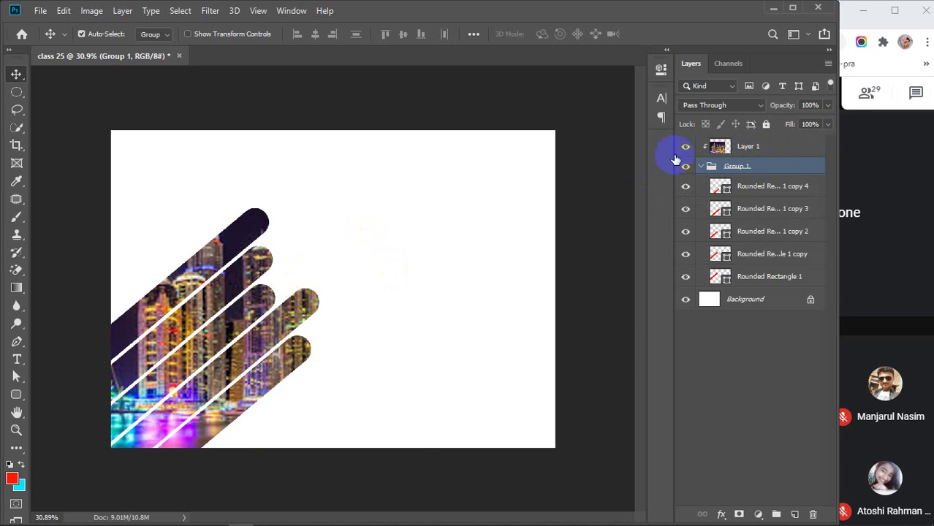
pyautogui.click(795, 146)
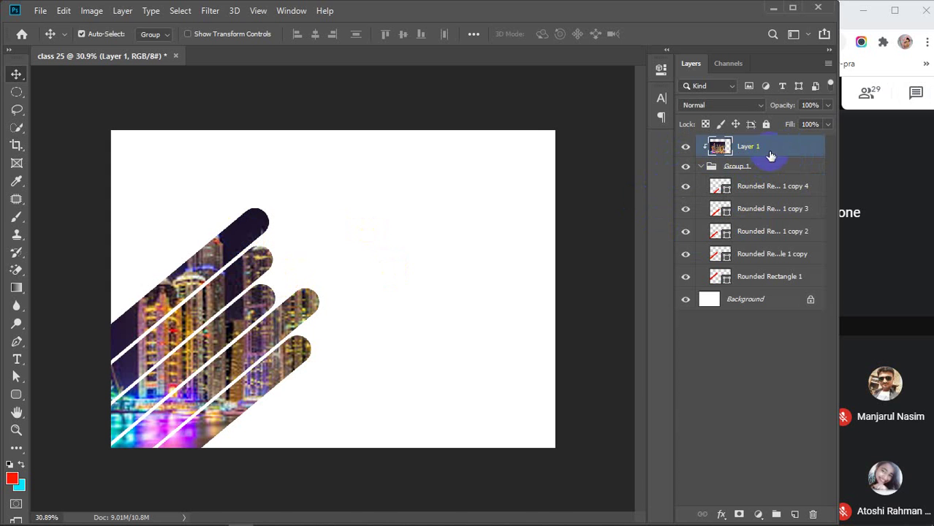
pyautogui.click(165, 37)
pyautogui.click(156, 53)
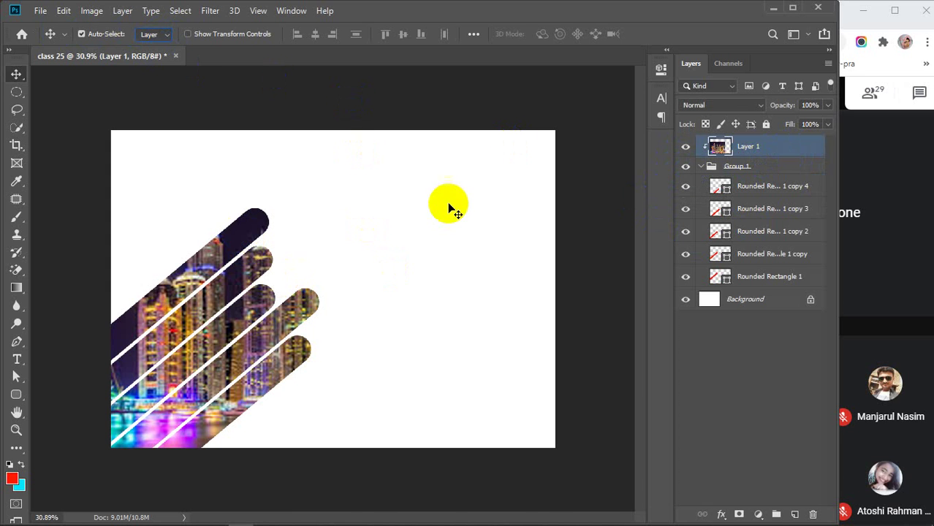
pyautogui.click(251, 255)
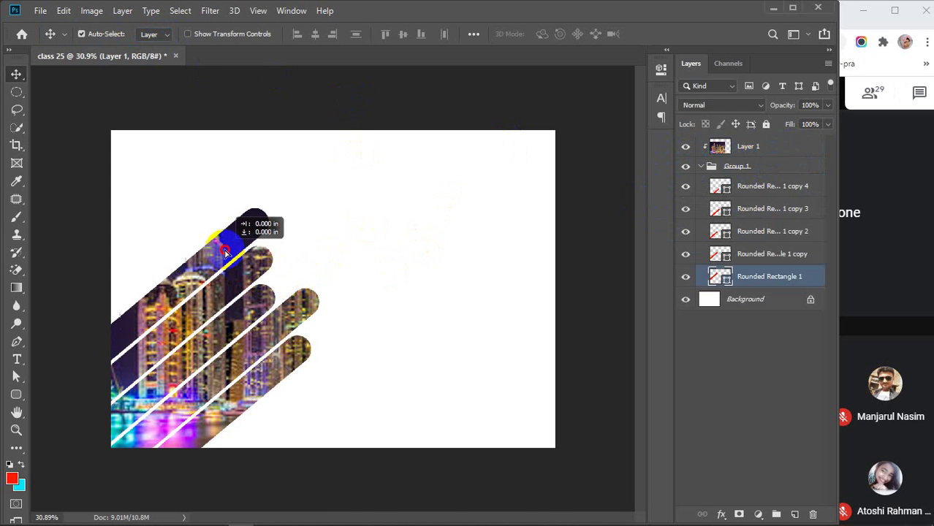
# Examine which layer holds the skyline photo and which hold the diagonal bars by selecting them one after another.
pyautogui.click(782, 149)
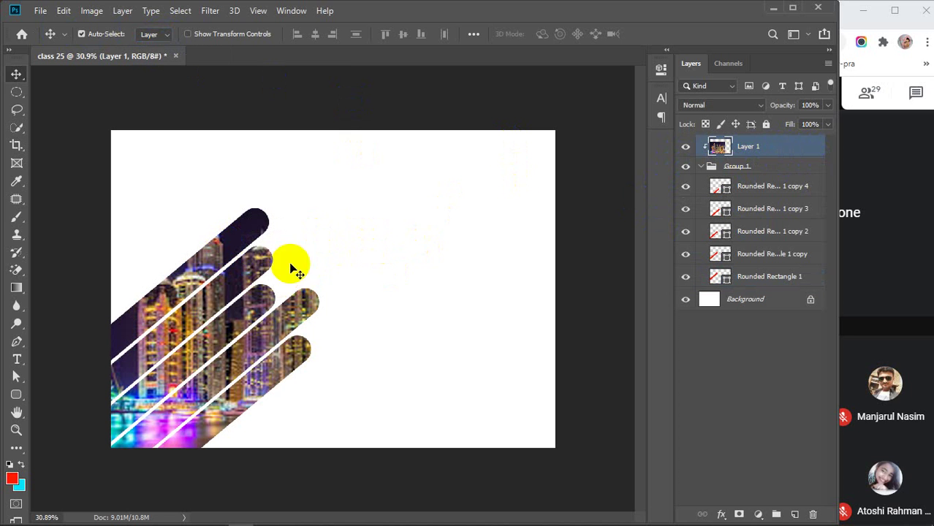
pyautogui.moveTo(211, 290)
pyautogui.mouseDown()
pyautogui.moveTo(225, 294)
pyautogui.moveTo(211, 302)
pyautogui.mouseUp()
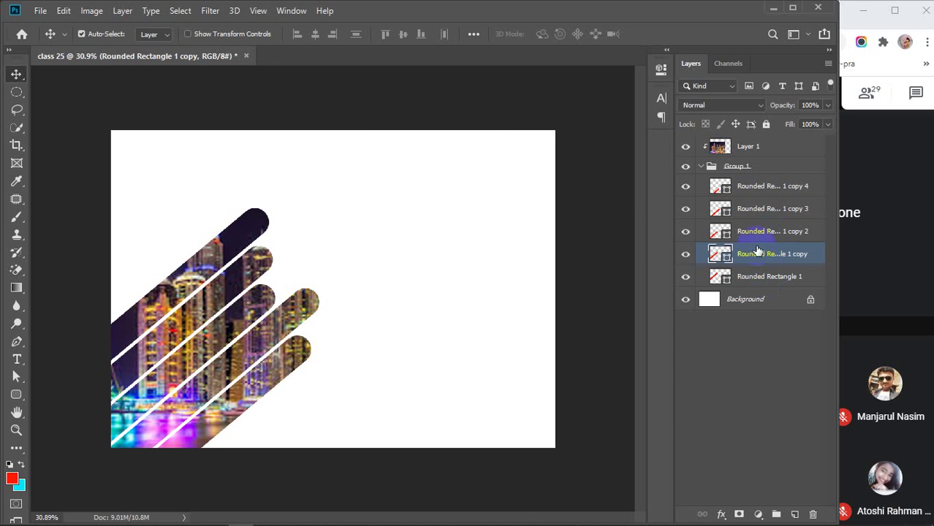
pyautogui.click(774, 148)
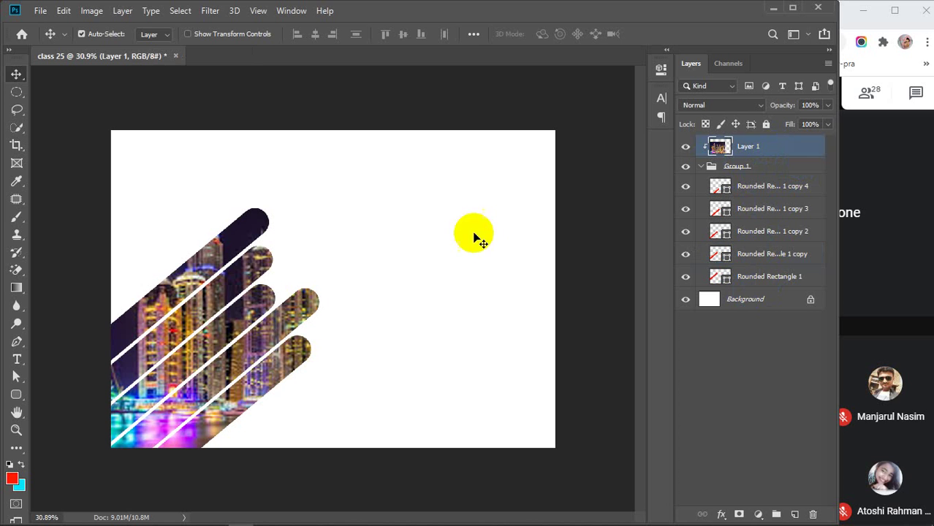
pyautogui.click(769, 188)
pyautogui.click(765, 211)
pyautogui.click(763, 232)
pyautogui.click(762, 257)
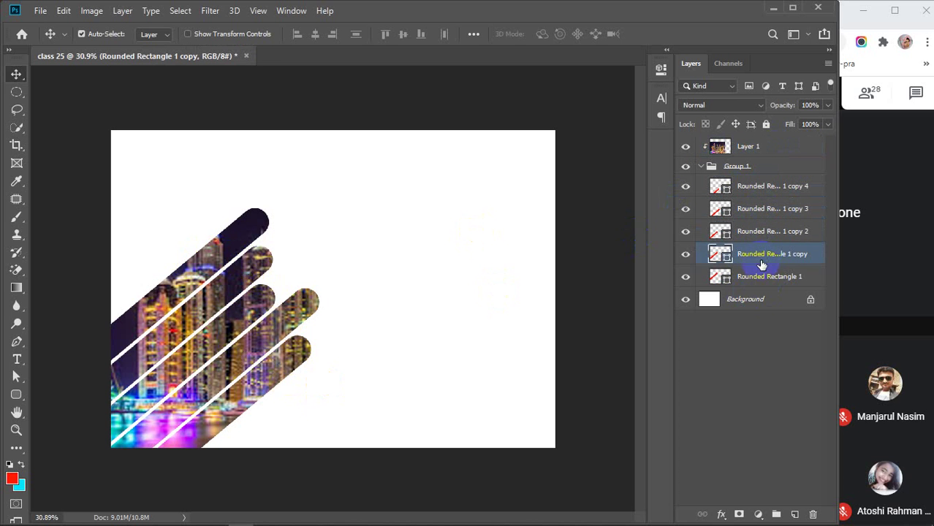
pyautogui.click(757, 280)
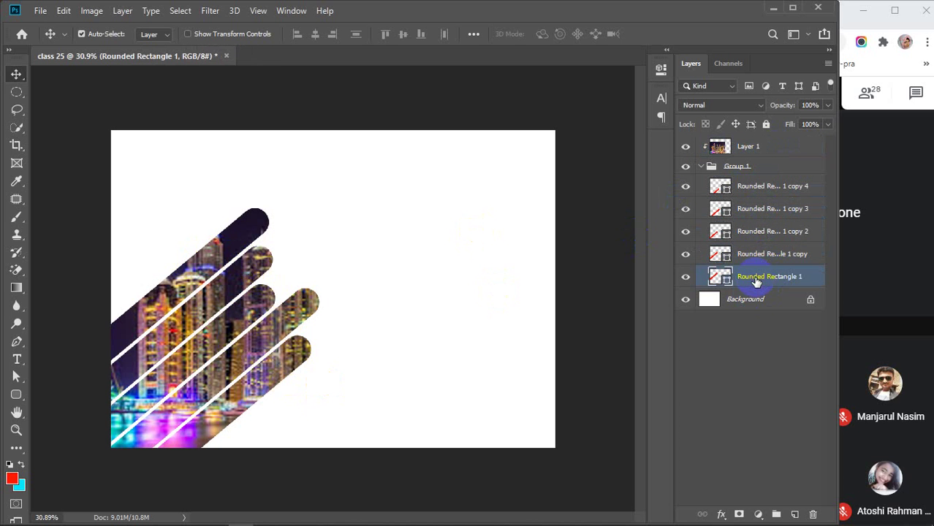
# Duplicate the uppermost diagonal bar inside the group and place the copy just above it, shifted toward the canvas's upper-left.
pyautogui.click(781, 152)
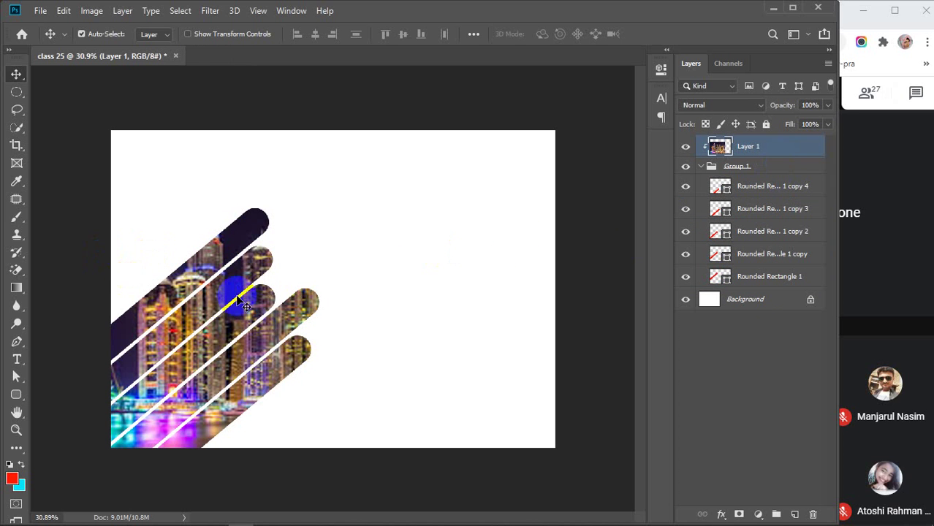
pyautogui.click(191, 278)
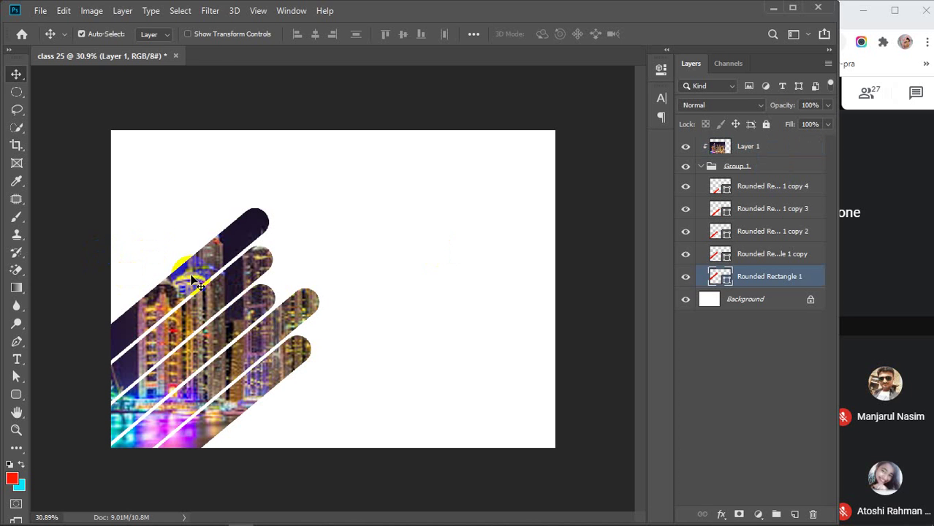
pyautogui.moveTo(192, 278); pyautogui.dragTo(149, 272)
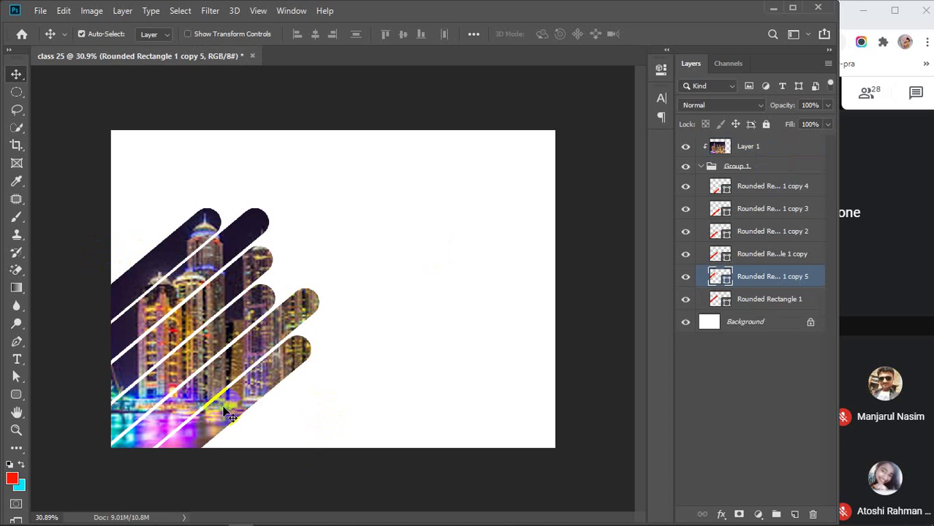
# Try to duplicate the lowest diagonal bar directly on the canvas, and undo the copy of the skyline photo layer.
pyautogui.click(257, 395)
pyautogui.moveTo(256, 393)
pyautogui.mouseDown()
pyautogui.moveTo(257, 412)
pyautogui.moveTo(248, 395)
pyautogui.moveTo(252, 403)
pyautogui.mouseUp()
pyautogui.hotkey('ctrl', 'j')
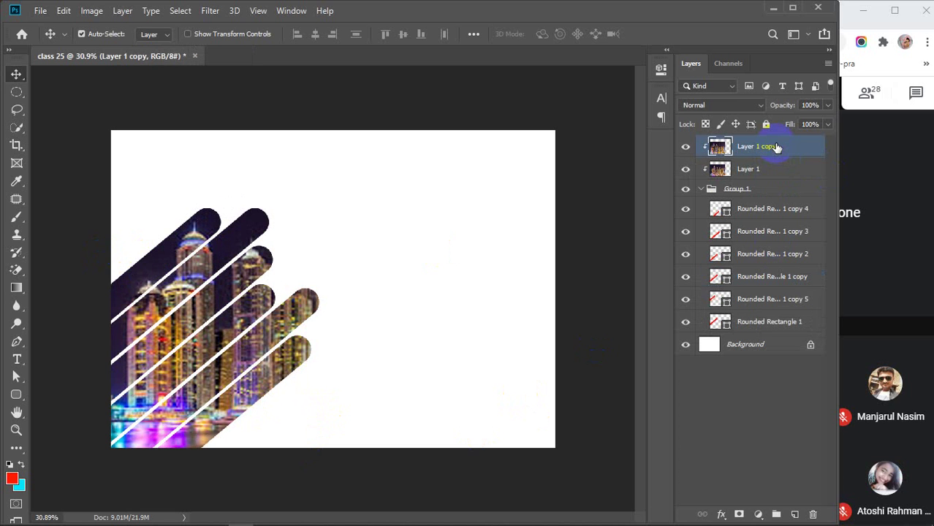
pyautogui.hotkey('ctrl', 'z')
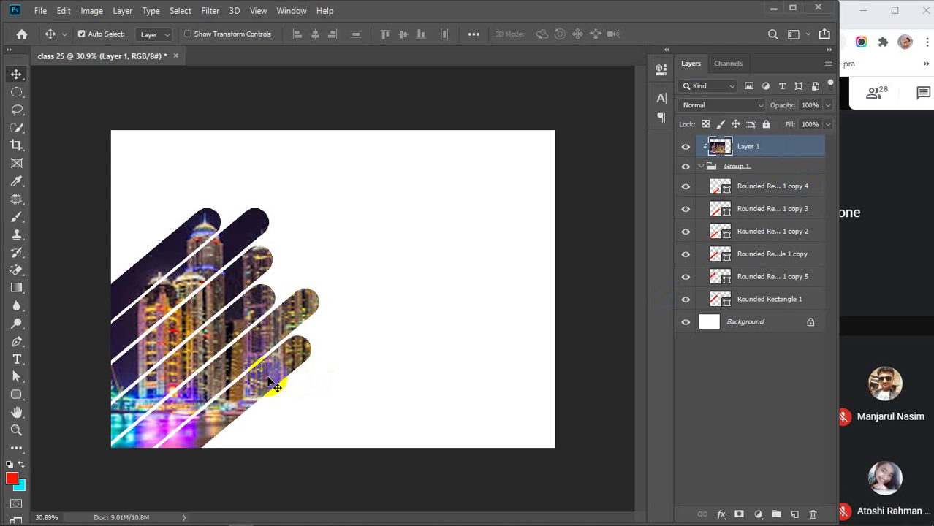
# Identify the lowest diagonal bar's layer by hiding and showing individual bar layers in the group, and select that layer.
pyautogui.click(734, 342)
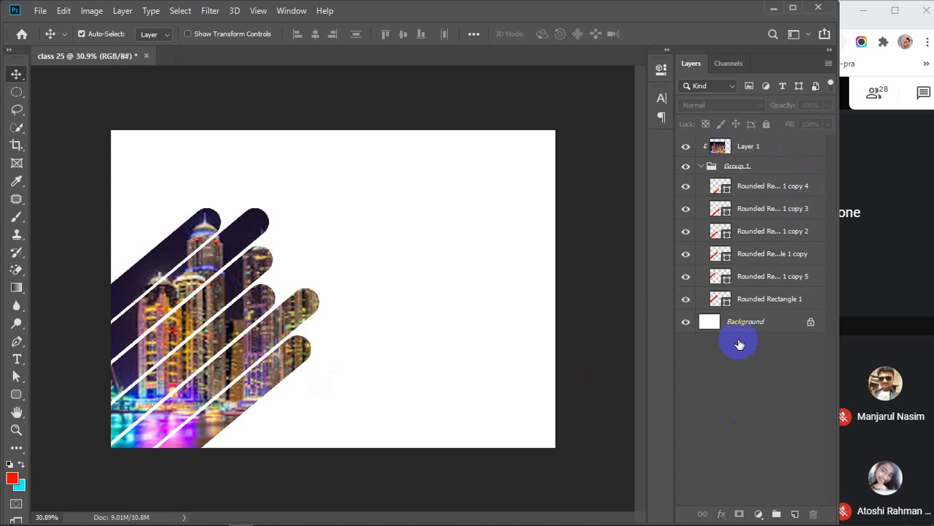
pyautogui.click(757, 299)
pyautogui.click(686, 299)
pyautogui.click(687, 300)
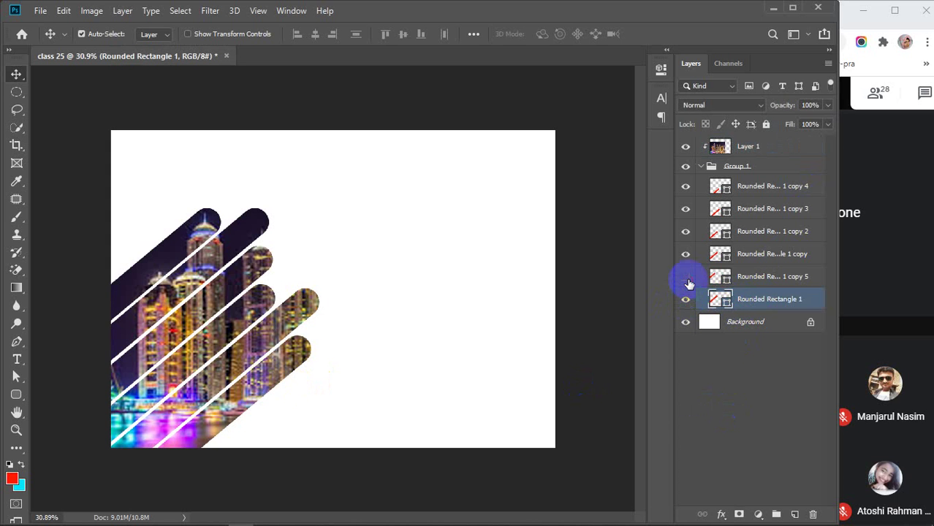
pyautogui.click(688, 279)
pyautogui.click(688, 257)
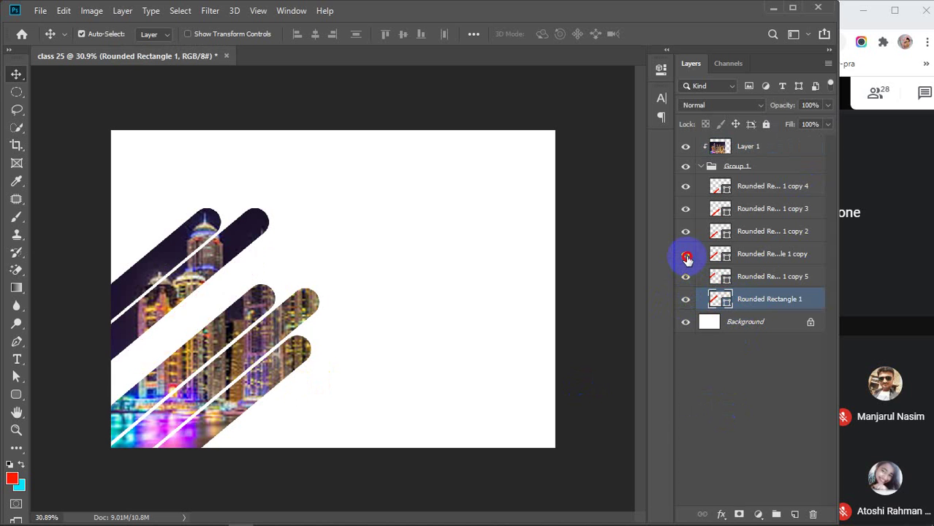
pyautogui.click(687, 256)
pyautogui.click(686, 193)
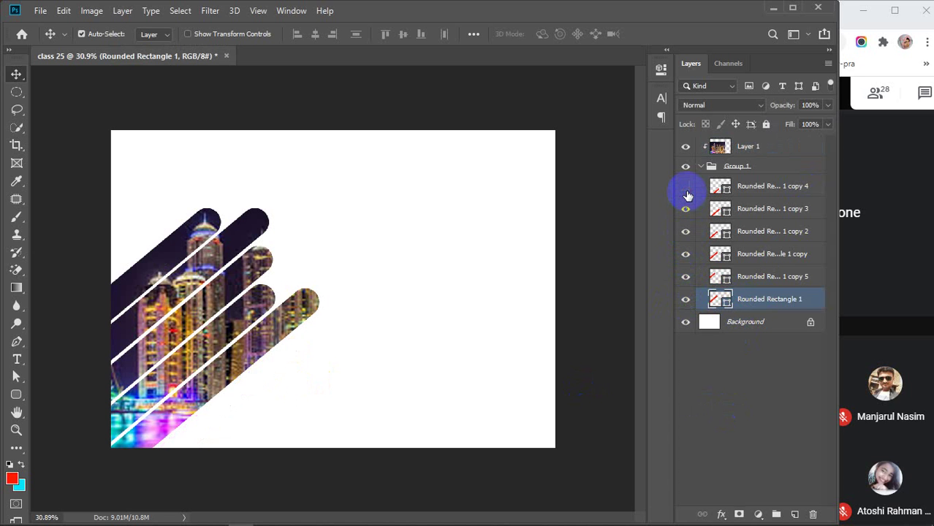
pyautogui.click(686, 192)
pyautogui.click(761, 187)
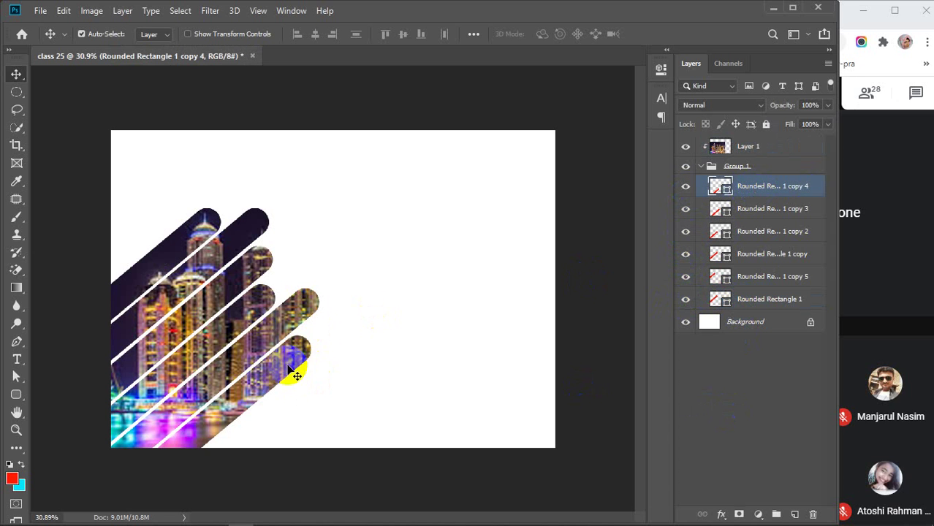
pyautogui.moveTo(285, 374); pyautogui.dragTo(293, 385)
pyautogui.hotkey('ctrl', 'z')
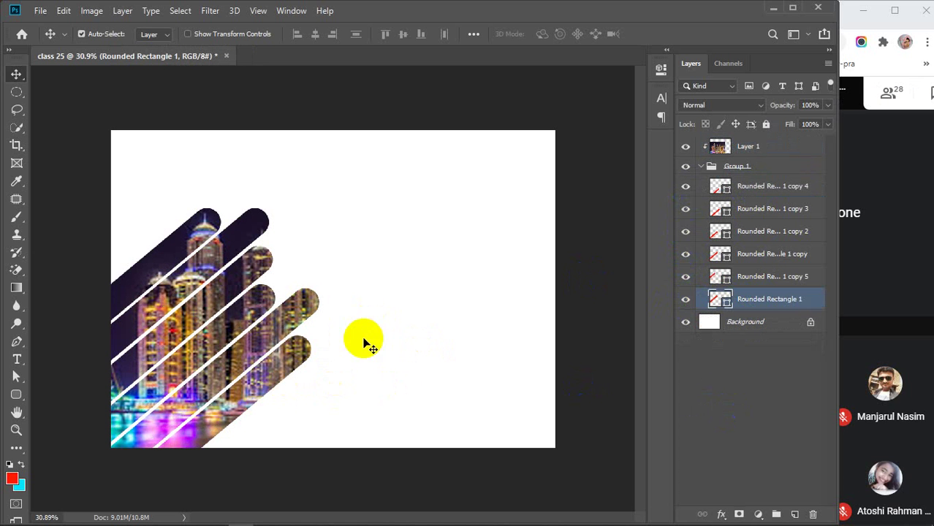
pyautogui.click(752, 422)
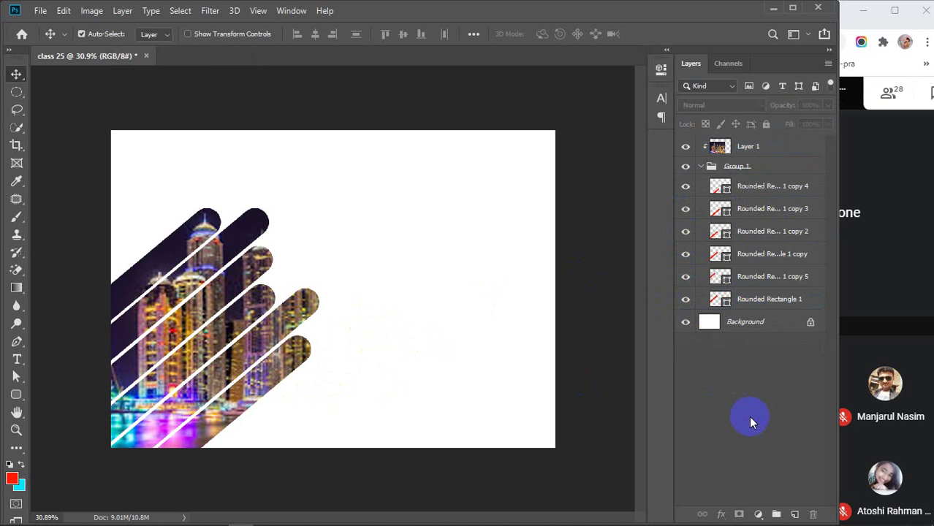
pyautogui.click(703, 167)
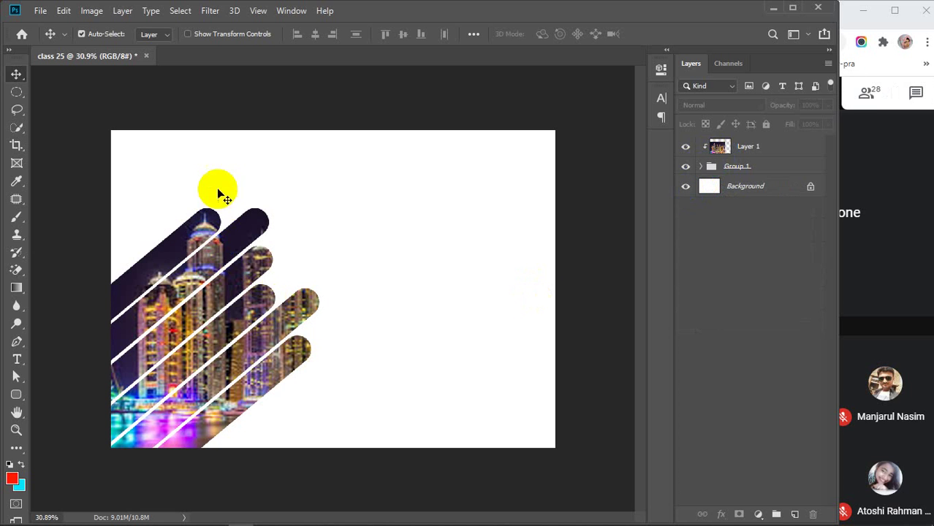
pyautogui.moveTo(150, 181); pyautogui.dragTo(352, 438)
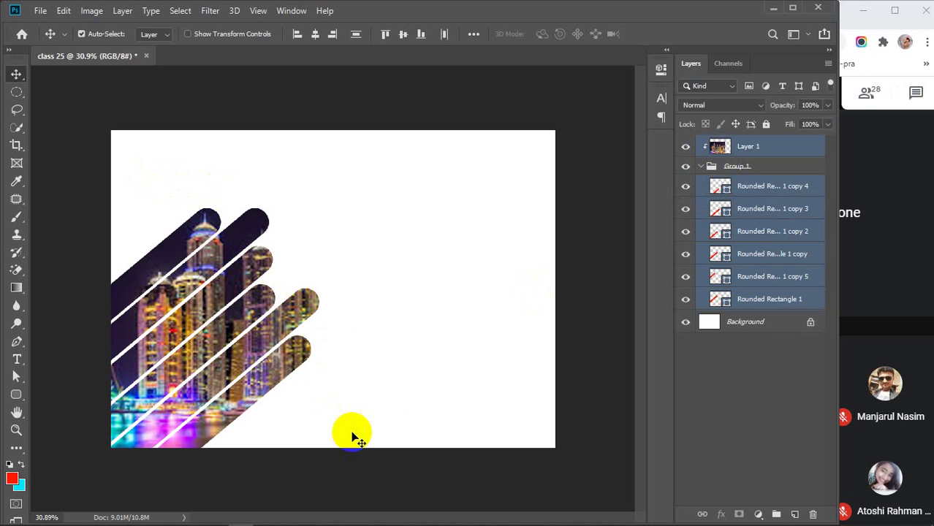
pyautogui.click(769, 419)
# Release the clipping mask on Layer 1 and delete Group 1 with all its rounded rectangles.
pyautogui.click(770, 147)
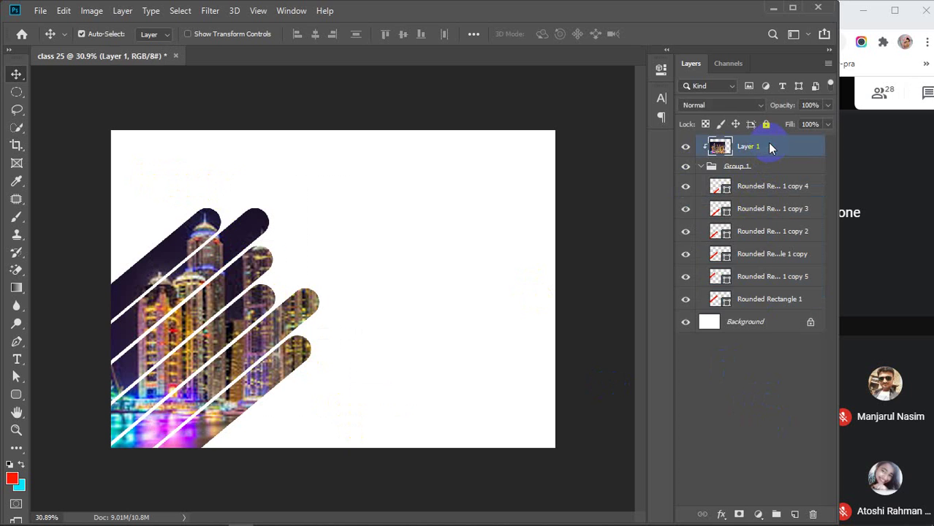
pyautogui.rightClick(770, 147)
pyautogui.click(639, 261)
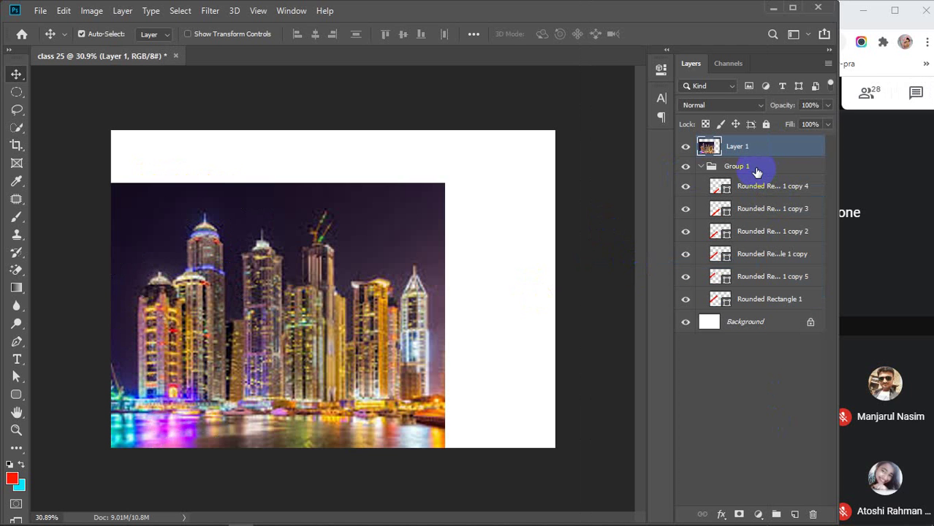
pyautogui.click(700, 169)
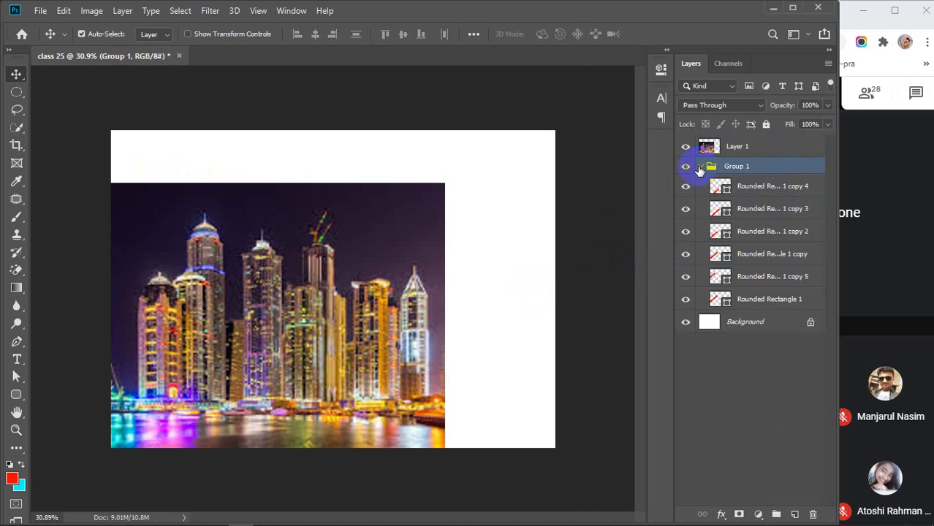
pyautogui.click(701, 168)
pyautogui.press('Delete')
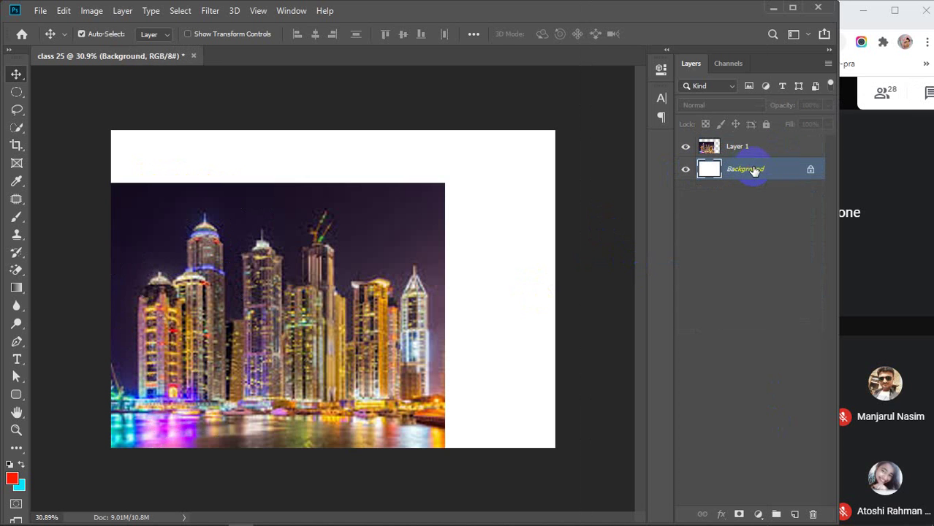
# Reposition the city image on Layer 1 toward the upper right of the canvas and hide the layer.
pyautogui.moveTo(245, 383); pyautogui.dragTo(351, 341)
pyautogui.click(686, 147)
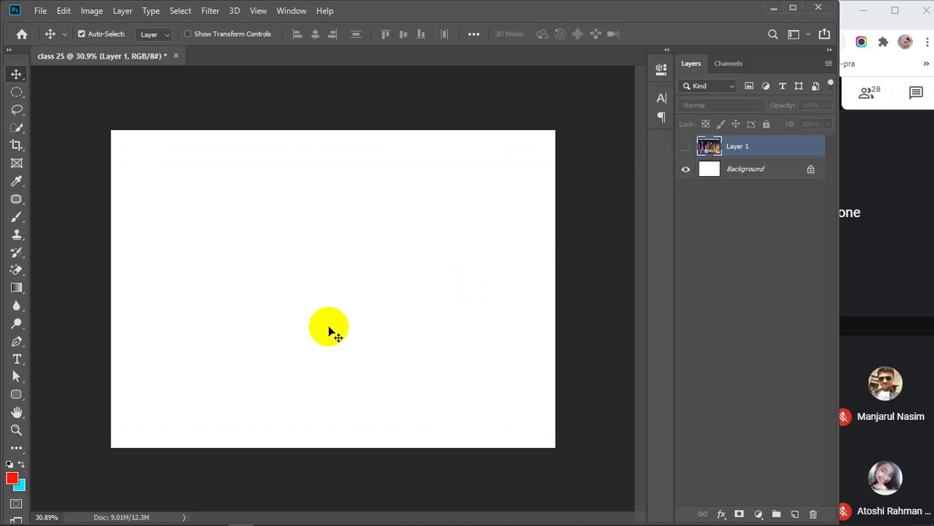
# Draw a red cat custom shape, about 203 × 379 px, in the upper-left area of the canvas.
pyautogui.click(15, 399)
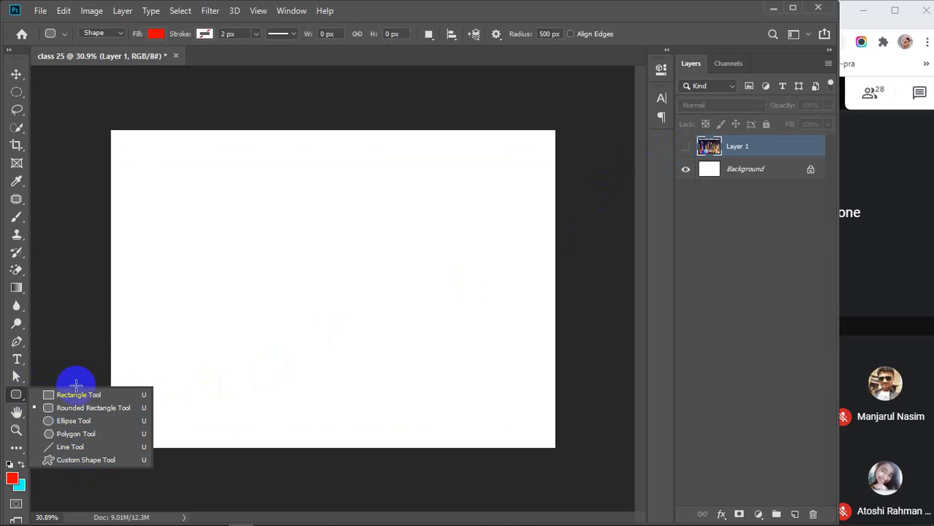
pyautogui.click(86, 460)
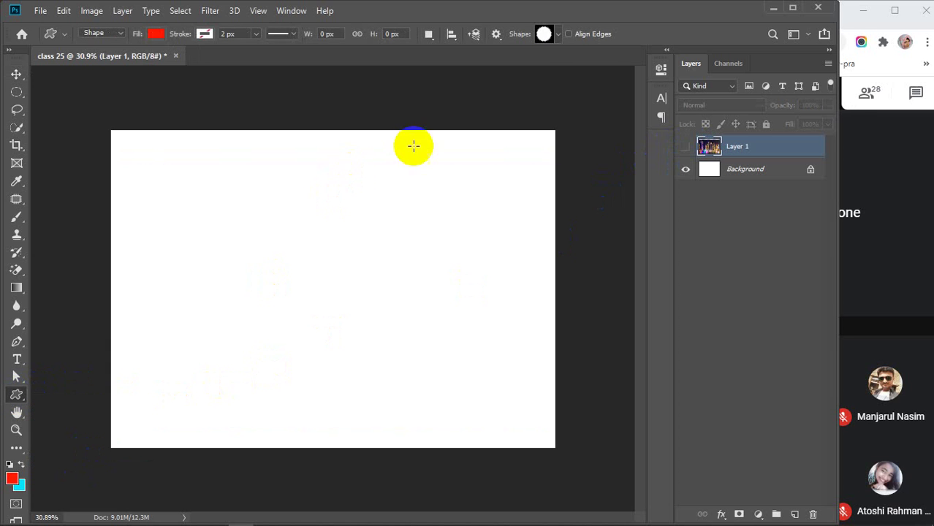
pyautogui.click(560, 34)
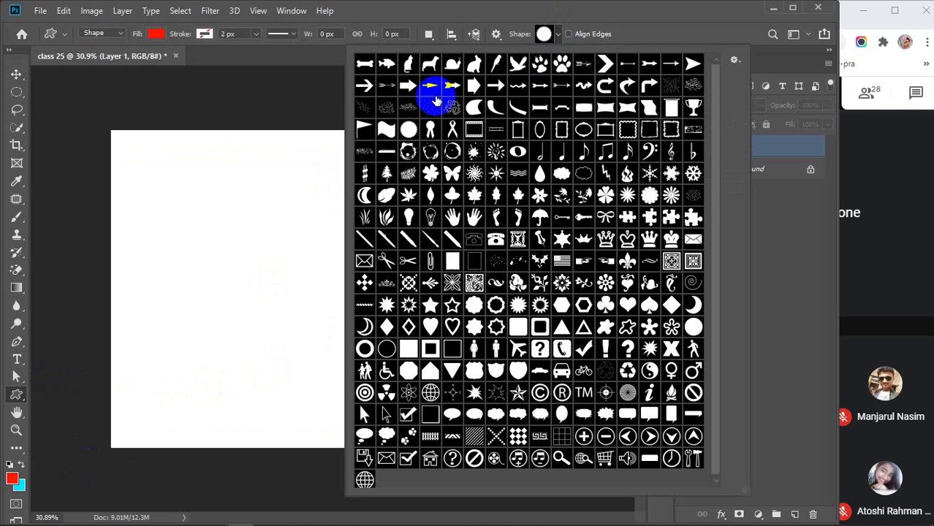
pyautogui.click(408, 65)
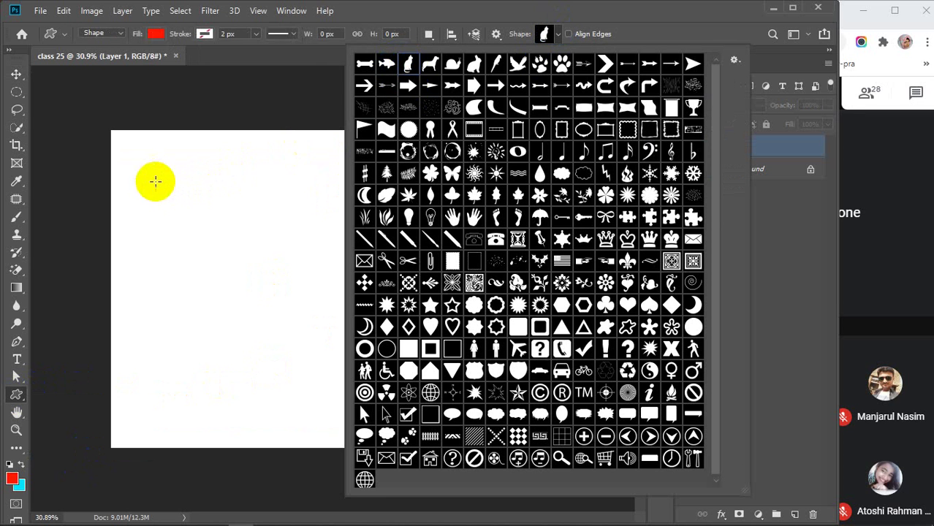
pyautogui.moveTo(139, 169); pyautogui.dragTo(235, 247)
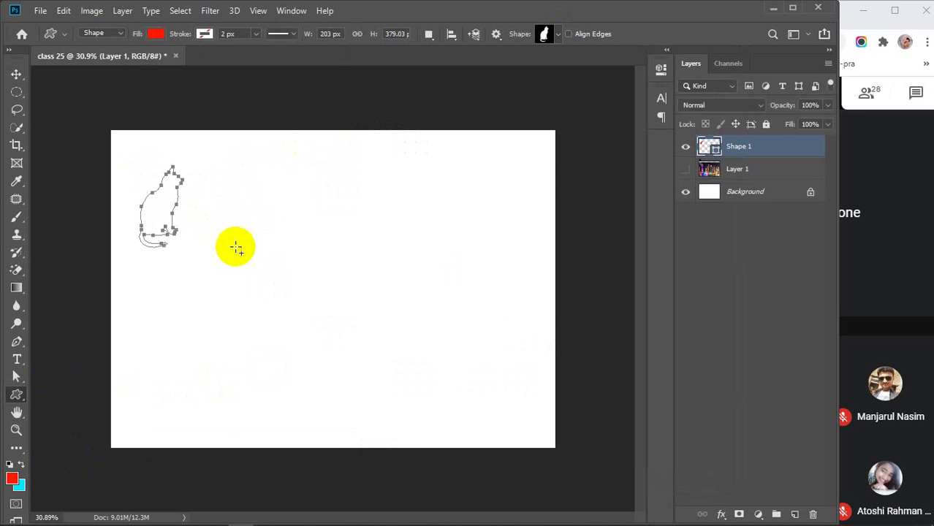
# Draw a dog custom shape of about 397 × 340 px beside the cat and a rabbit of about 375 × 447 px below.
pyautogui.click(555, 33)
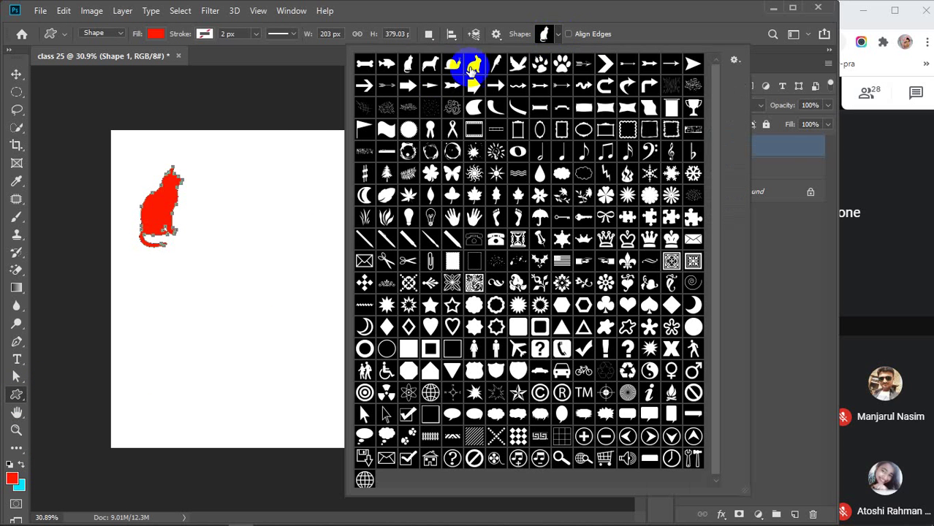
pyautogui.click(431, 64)
pyautogui.moveTo(223, 178); pyautogui.dragTo(323, 254)
pyautogui.click(561, 37)
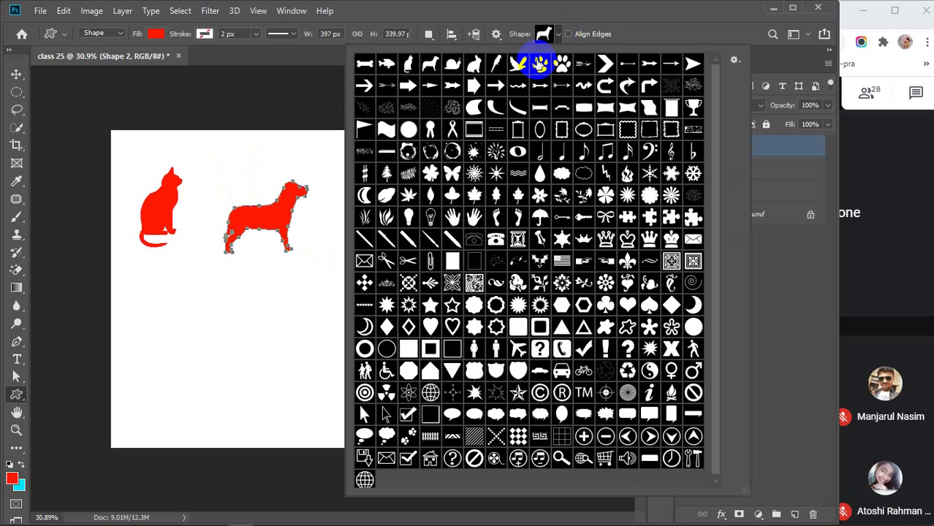
pyautogui.click(475, 65)
pyautogui.moveTo(180, 308); pyautogui.dragTo(291, 398)
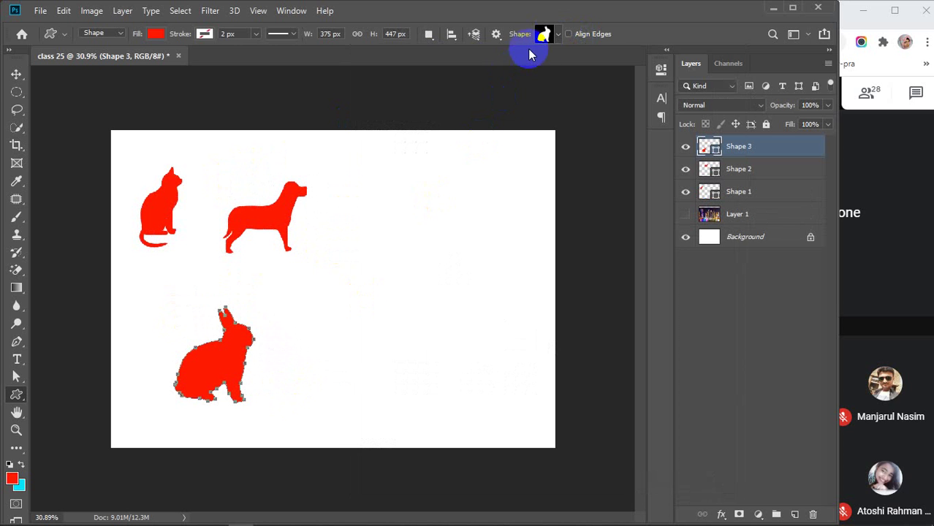
# Draw a flying bird shape, about 500 × 424 px, beside the rabbit and a fish, about 577 × 325 px, above the bird.
pyautogui.click(553, 37)
pyautogui.click(518, 64)
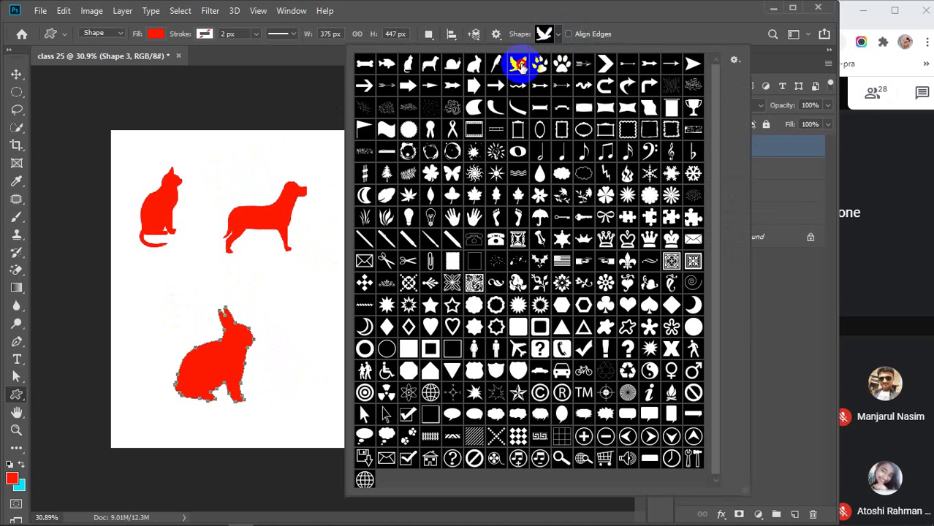
pyautogui.moveTo(312, 274); pyautogui.dragTo(438, 366)
pyautogui.click(560, 36)
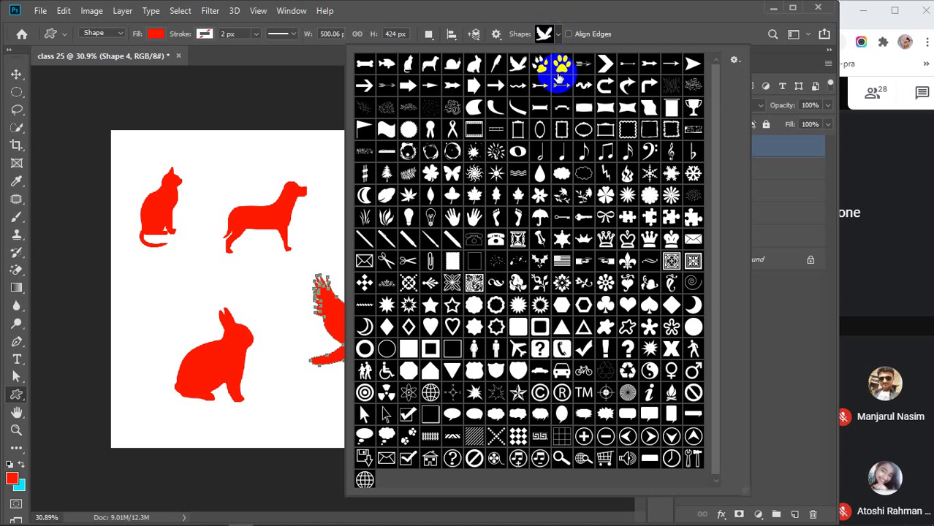
pyautogui.click(387, 64)
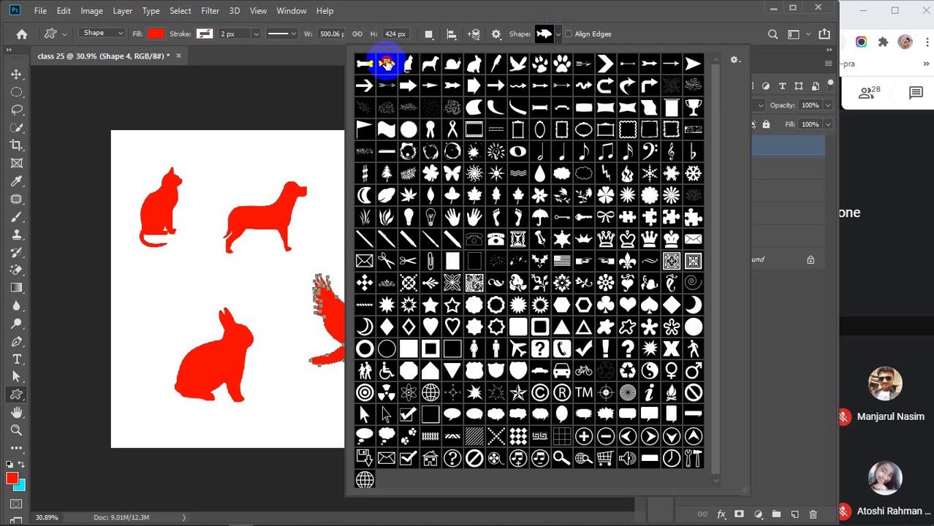
pyautogui.moveTo(323, 196); pyautogui.dragTo(441, 266)
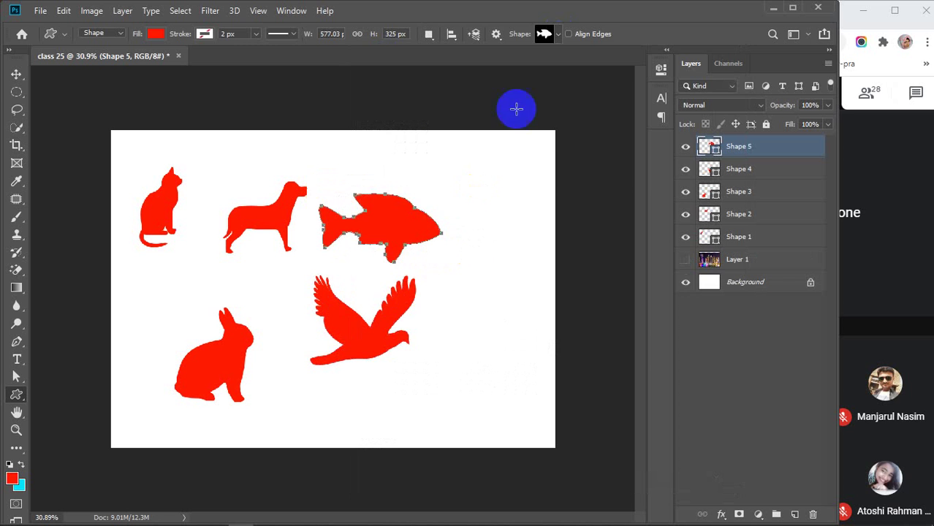
# Draw a snail custom shape of about 422 × 288 px below the cat and a parrot near the canvas's right edge.
pyautogui.click(560, 36)
pyautogui.click(453, 63)
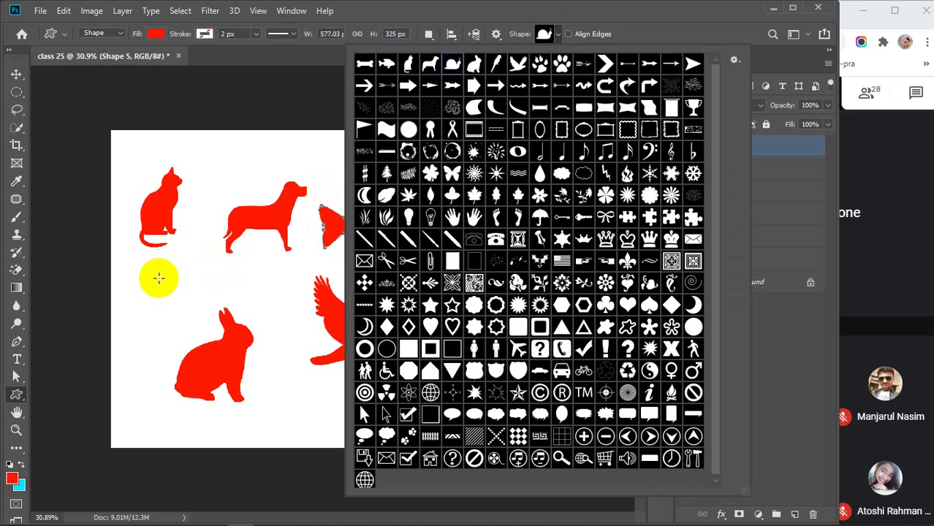
pyautogui.moveTo(142, 280); pyautogui.dragTo(233, 341)
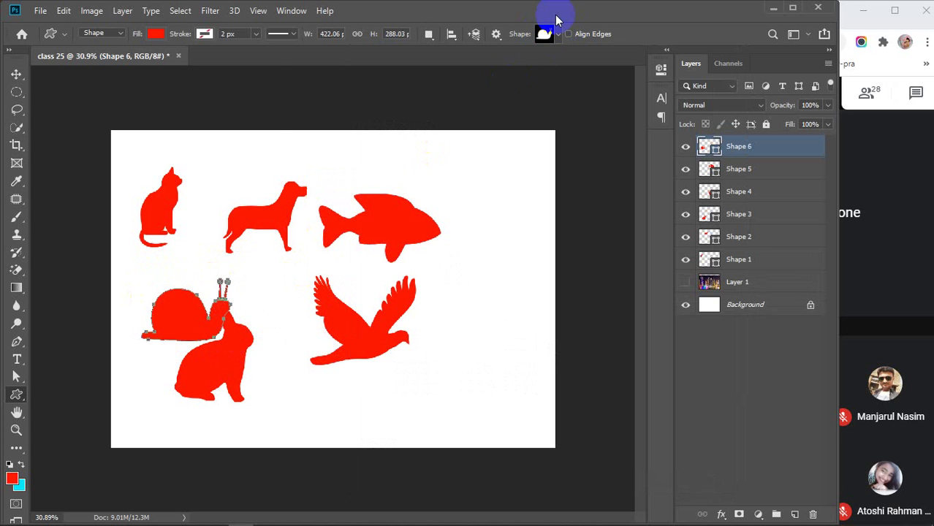
pyautogui.click(555, 32)
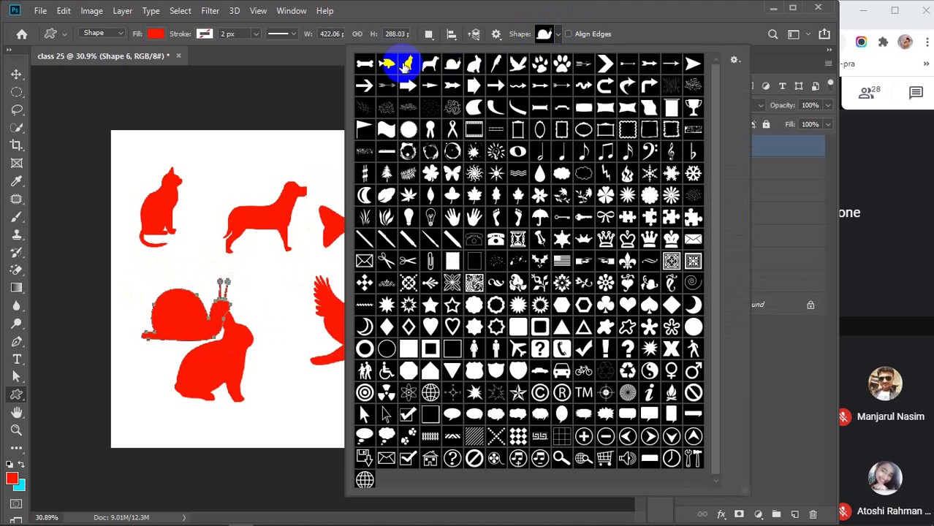
pyautogui.click(501, 65)
pyautogui.click(555, 33)
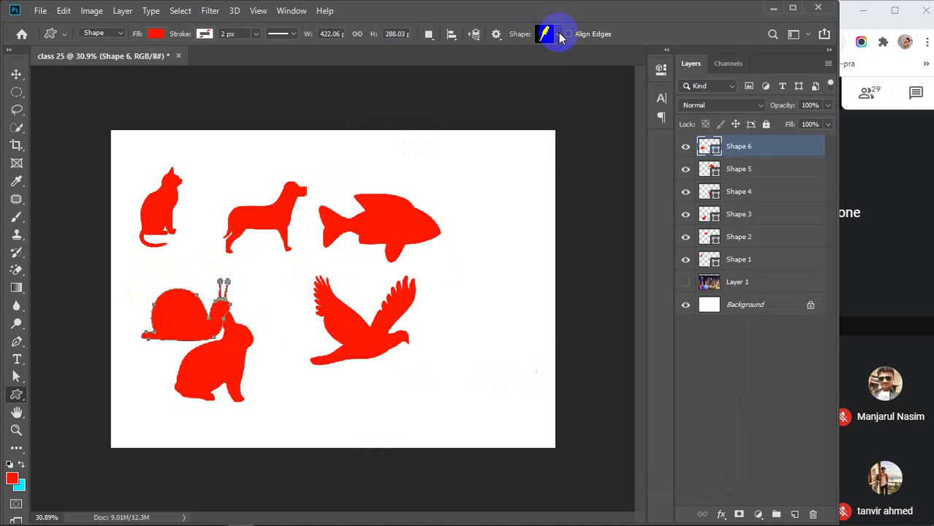
pyautogui.moveTo(431, 257); pyautogui.dragTo(540, 371)
# Rearrange the seven animal shapes into a compact, non-overlapping cluster and shift them together slightly up and right.
pyautogui.press('v')
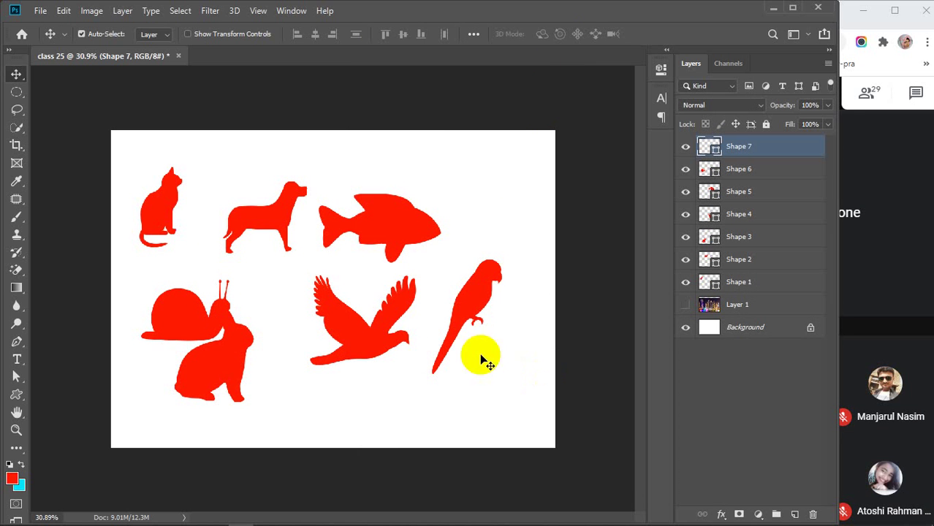
pyautogui.moveTo(245, 352); pyautogui.dragTo(292, 334)
pyautogui.moveTo(199, 318); pyautogui.dragTo(214, 305)
pyautogui.moveTo(364, 333); pyautogui.dragTo(364, 377)
pyautogui.moveTo(497, 298); pyautogui.dragTo(468, 300)
pyautogui.moveTo(407, 240); pyautogui.dragTo(470, 173)
pyautogui.moveTo(167, 215); pyautogui.dragTo(411, 275)
pyautogui.moveTo(292, 218); pyautogui.dragTo(353, 249)
pyautogui.moveTo(463, 156); pyautogui.dragTo(249, 215)
pyautogui.moveTo(152, 152); pyautogui.dragTo(512, 402)
pyautogui.moveTo(465, 315)
pyautogui.mouseDown()
pyautogui.moveTo(466, 297)
pyautogui.moveTo(473, 301)
pyautogui.mouseUp()
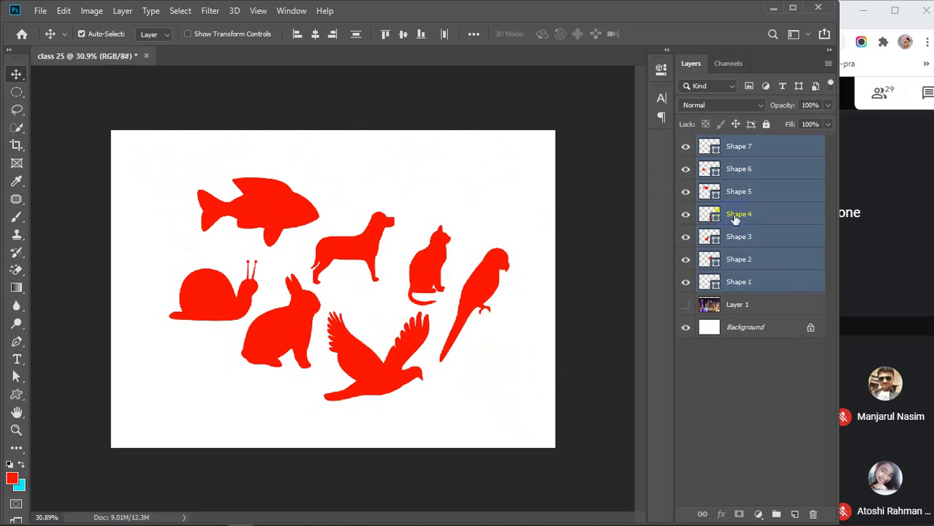
# Bring Layer 1 above all the shape layers and try clipping it to the parrot shape alone, releasing the mask again.
pyautogui.moveTo(775, 311); pyautogui.dragTo(784, 160)
pyautogui.rightClick(791, 147)
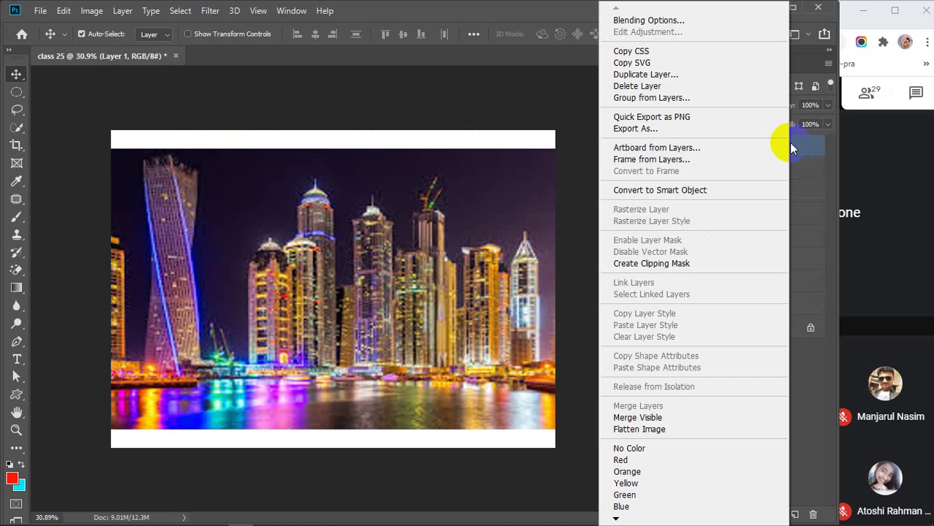
pyautogui.click(699, 264)
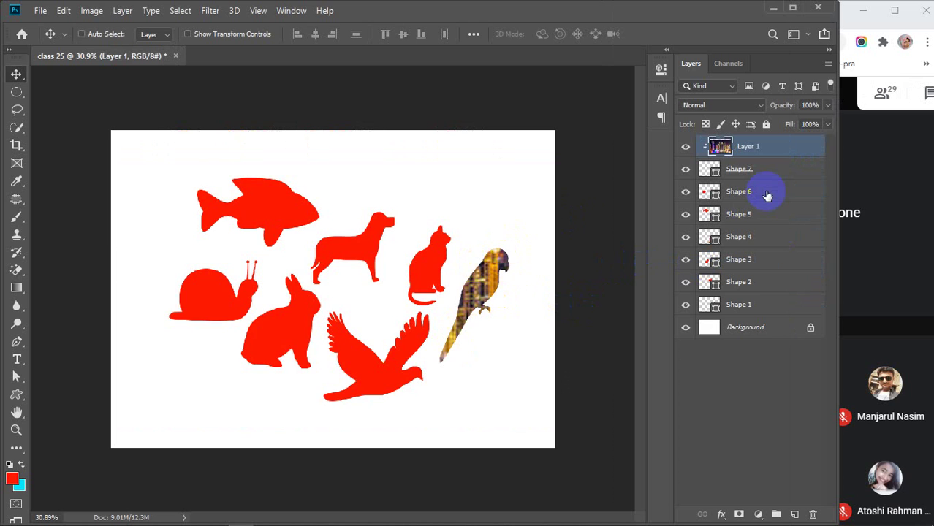
pyautogui.hotkey('ctrl', 'alt', 'g')
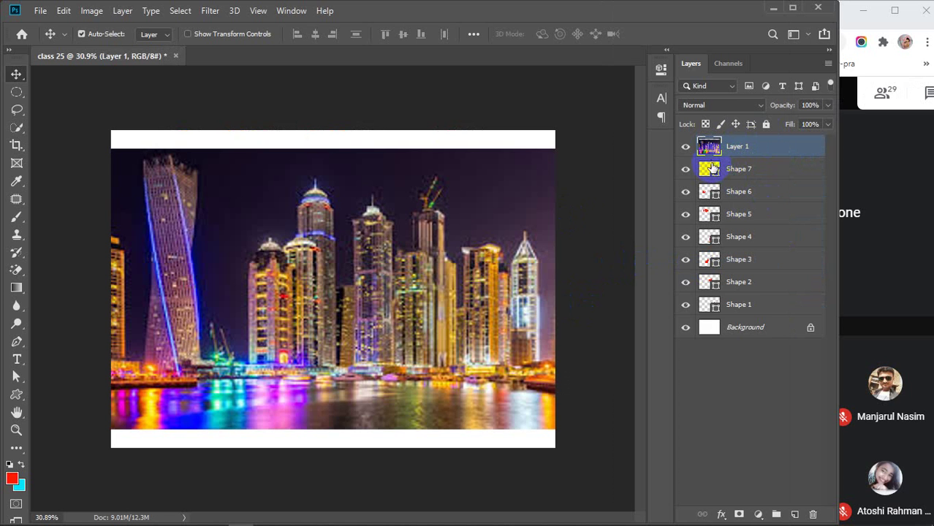
# Group the layers Shape 1 through Shape 7 and clip the city image on Layer 1 to that group.
pyautogui.click(767, 176)
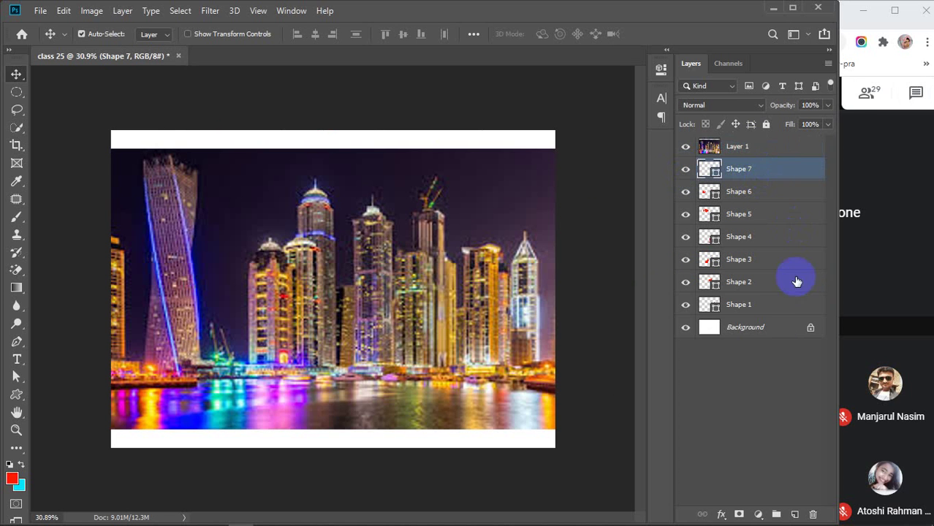
pyautogui.keyDown('shift'); pyautogui.click(783, 310); pyautogui.keyUp('shift')
pyautogui.hotkey('ctrl', 'g')
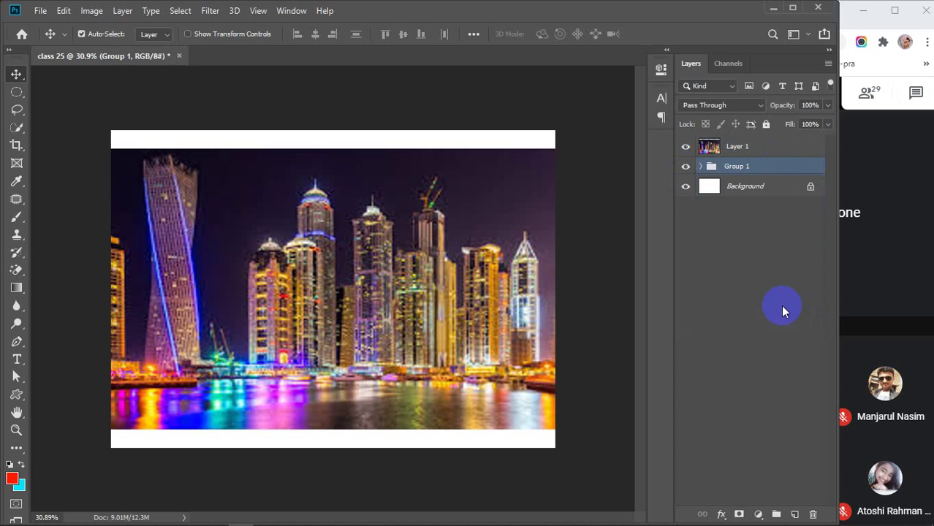
pyautogui.click(773, 149)
pyautogui.rightClick(774, 149)
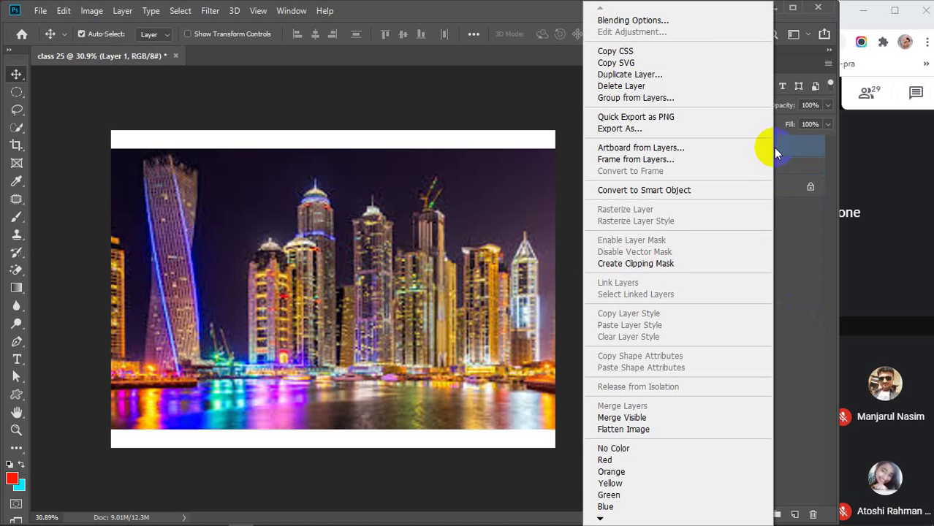
pyautogui.click(676, 262)
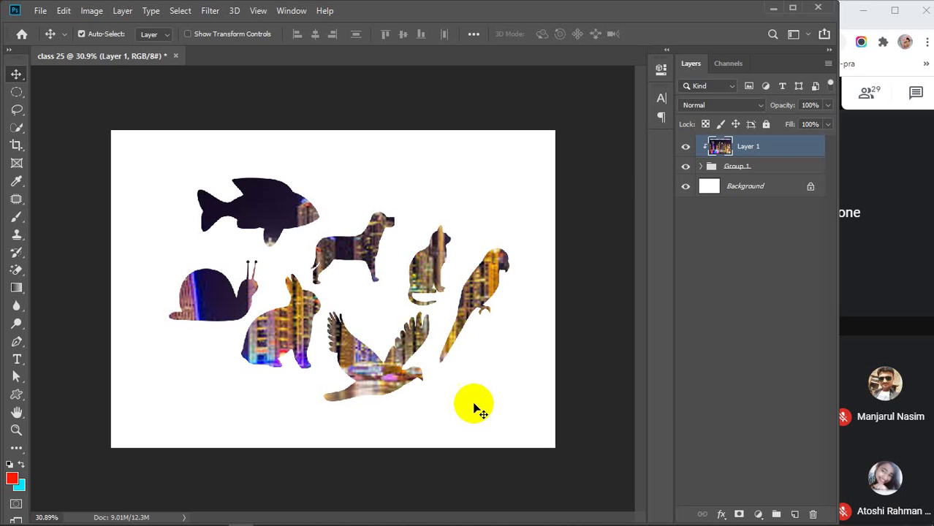
# Delete Layer 1 and the group of animal shapes, keeping only the Background layer.
pyautogui.click(783, 149)
pyautogui.press('Delete')
pyautogui.press('Delete')
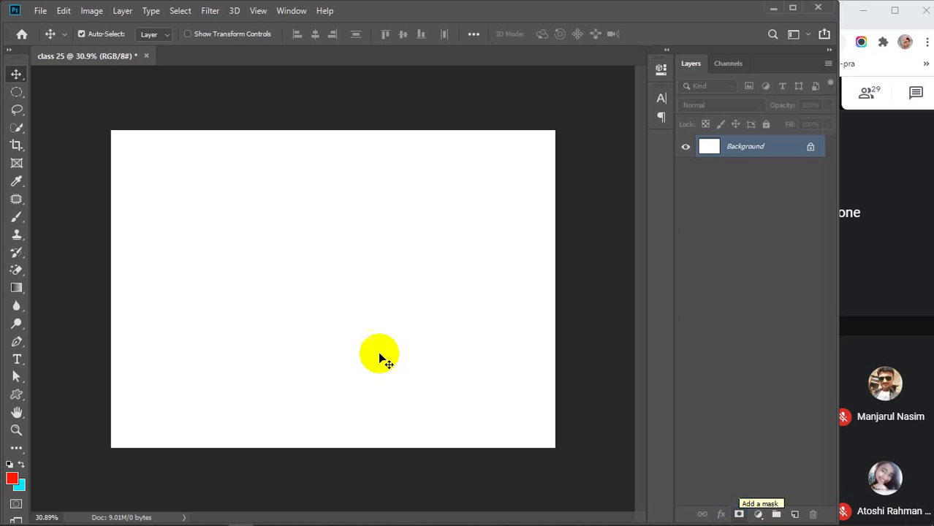
# Activate the Brush tool and place the Pattu-Half-Saree-Designs12 photo from the desktop on the canvas at its fitted size.
pyautogui.click(11, 221)
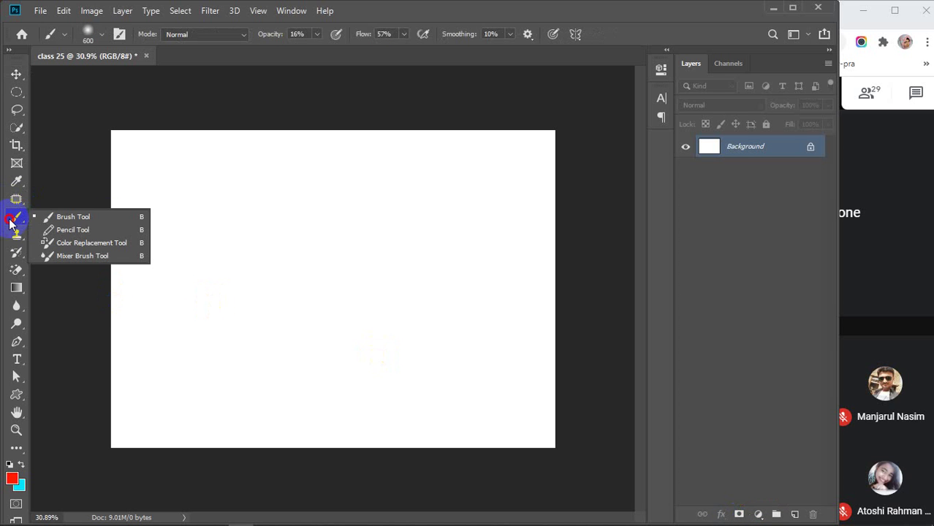
pyautogui.click(78, 218)
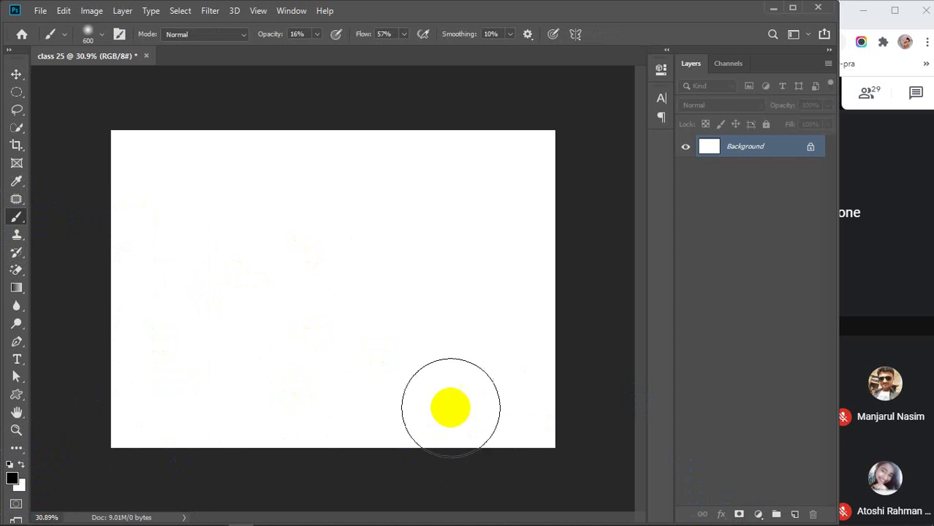
pyautogui.click(773, 8)
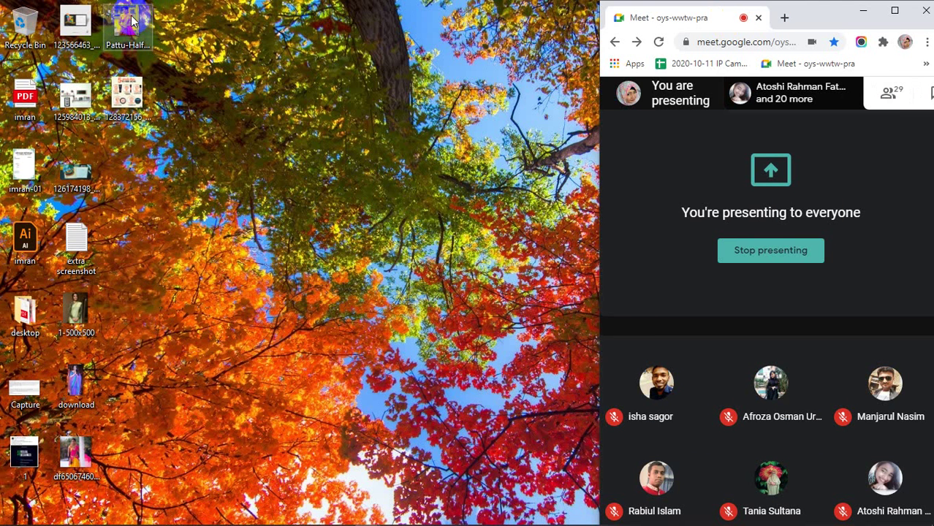
pyautogui.moveTo(128, 26); pyautogui.dragTo(297, 335)
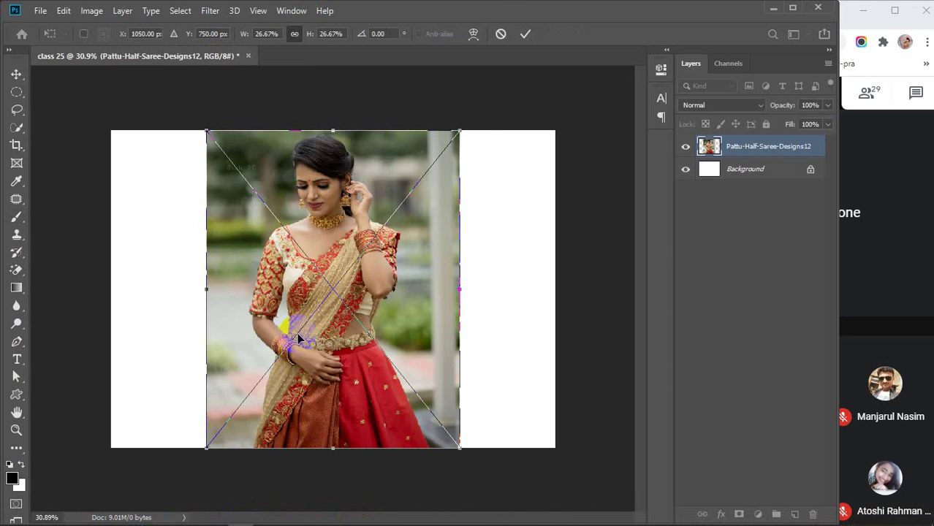
pyautogui.click(526, 34)
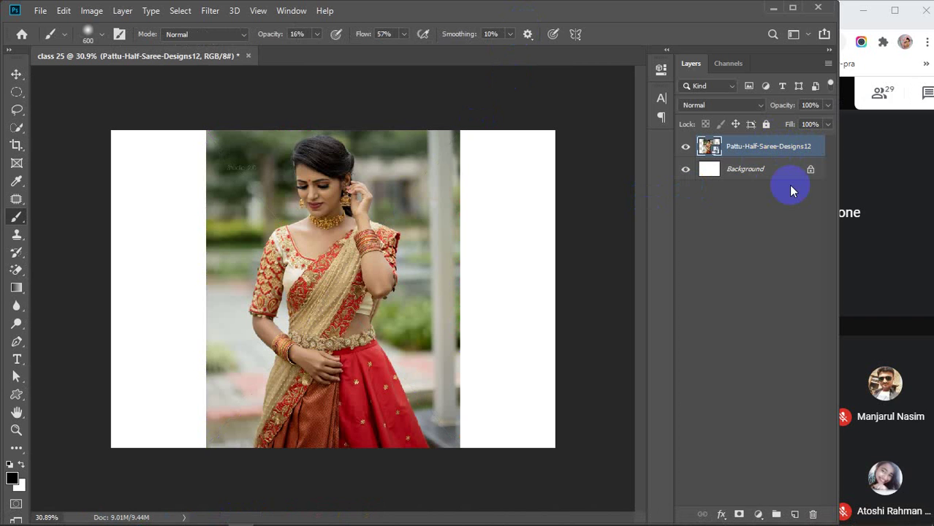
# Add a layer mask to the Pattu-Half-Saree-Designs12 layer and make the mask the active thumbnail.
pyautogui.click(739, 515)
pyautogui.click(743, 150)
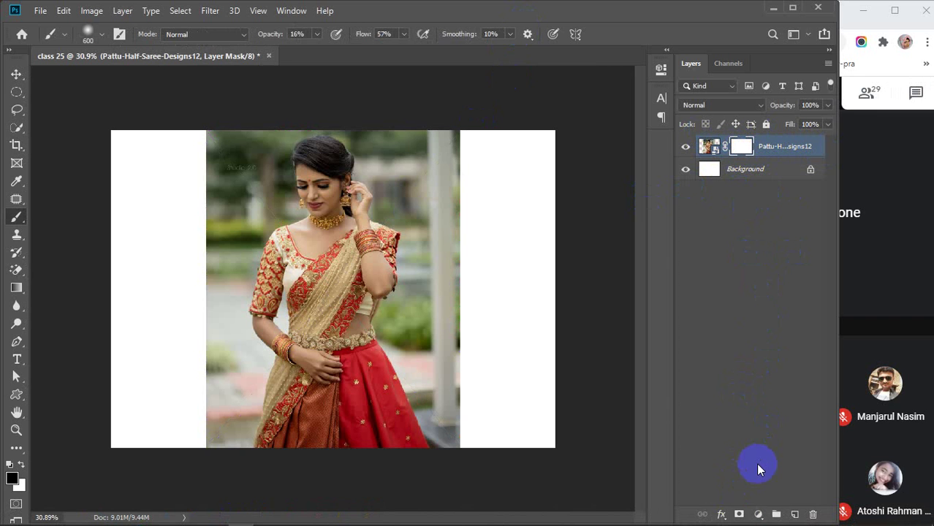
pyautogui.hotkey('ctrl', 'z')
pyautogui.click(740, 514)
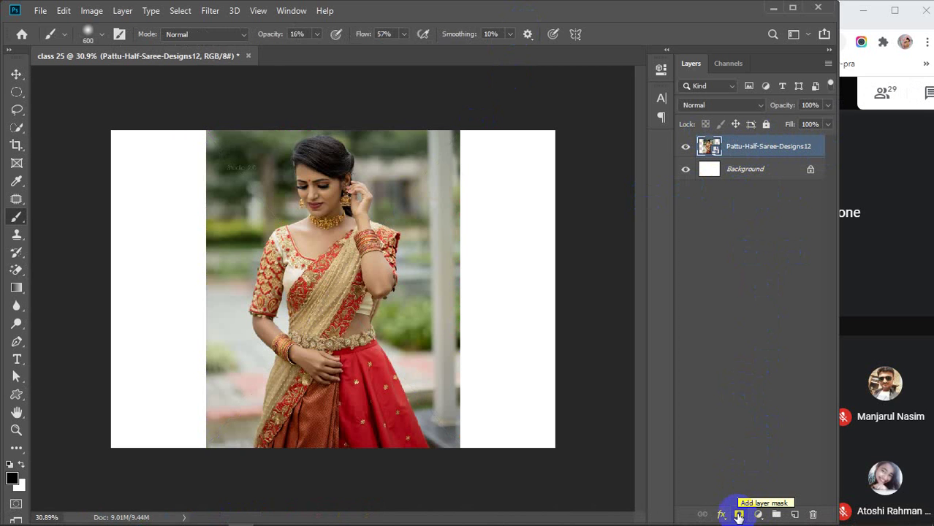
pyautogui.click(739, 515)
pyautogui.click(721, 147)
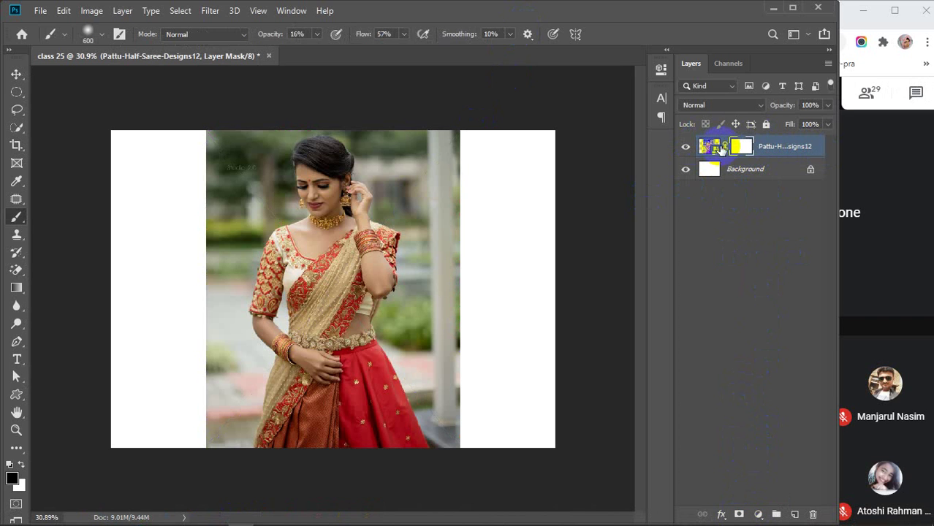
pyautogui.click(742, 147)
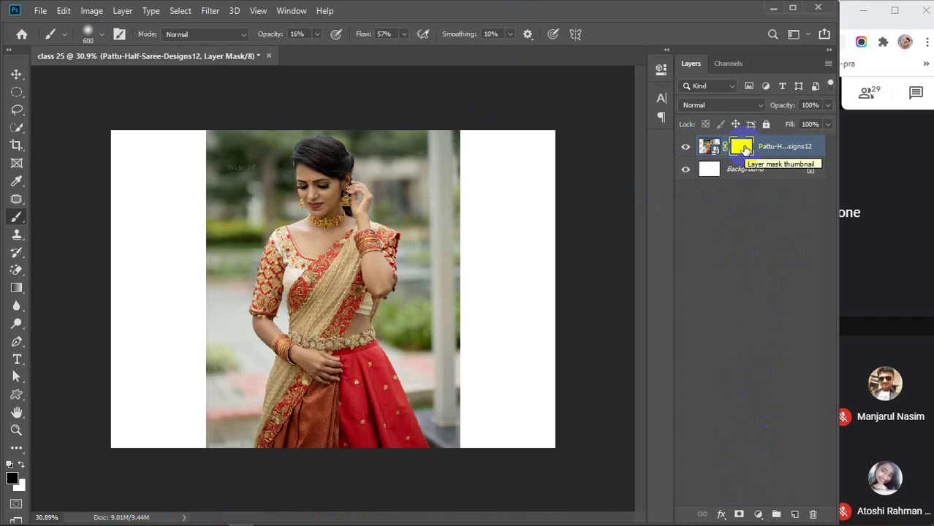
pyautogui.click(706, 146)
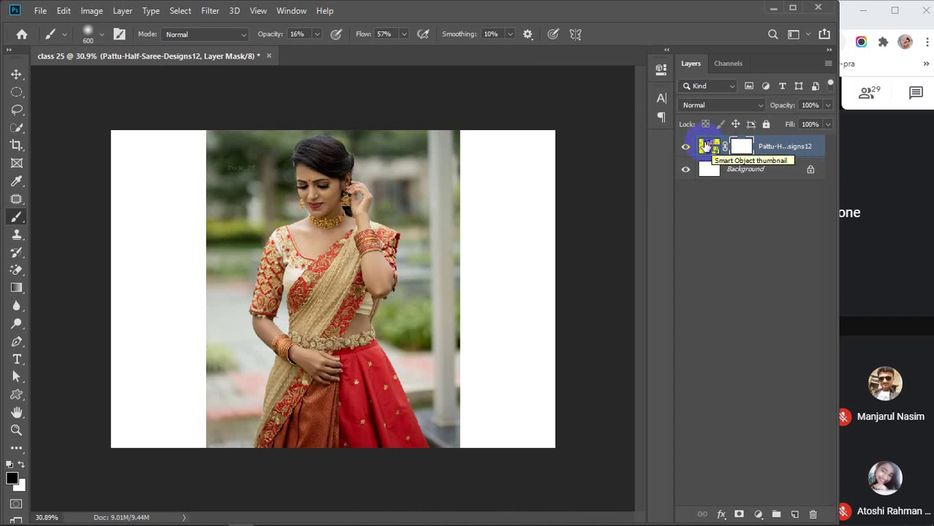
pyautogui.click(743, 146)
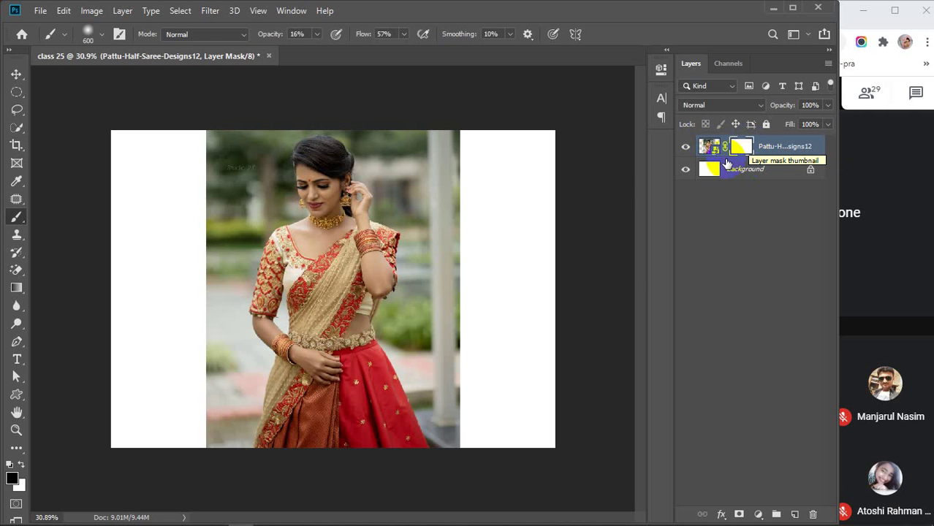
# Set up the Brush tool with default black and white colors for painting on the layer mask.
pyautogui.rightClick(15, 220)
pyautogui.click(65, 214)
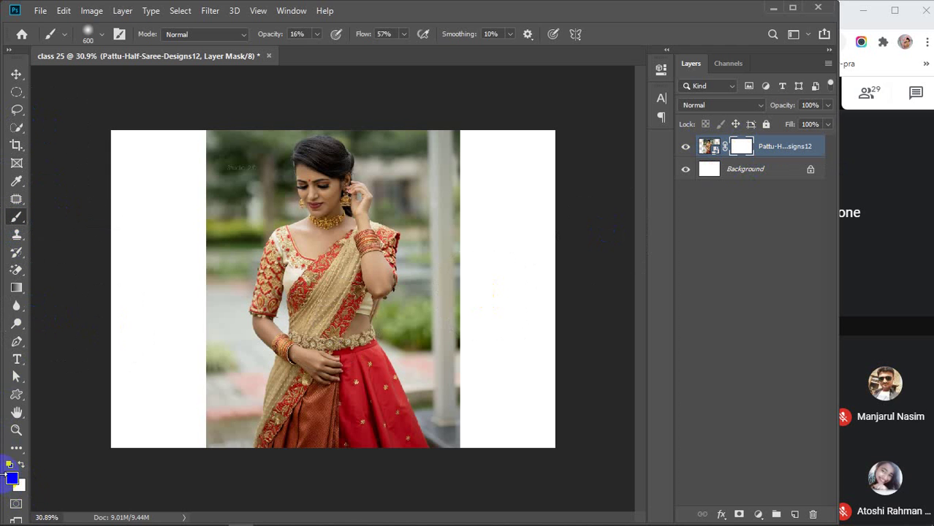
pyautogui.click(743, 146)
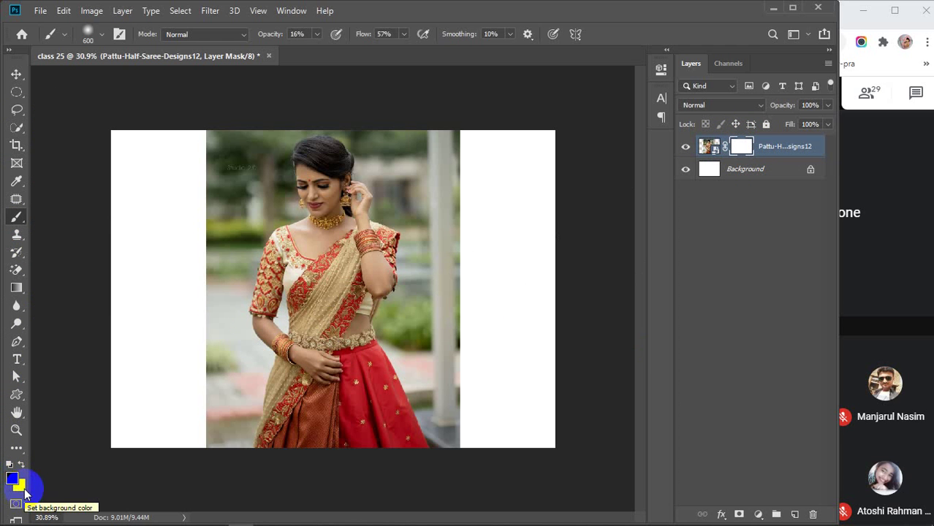
pyautogui.press('d')
pyautogui.click(743, 147)
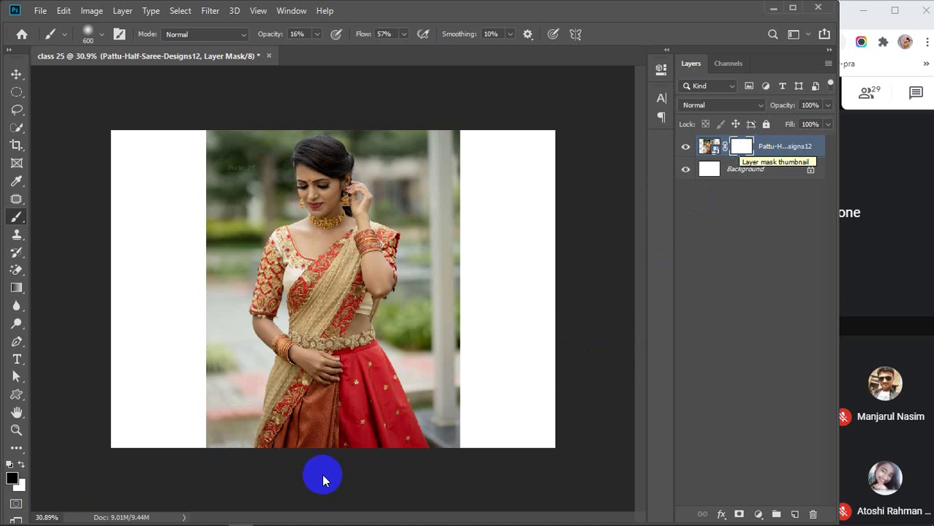
pyautogui.click(13, 479)
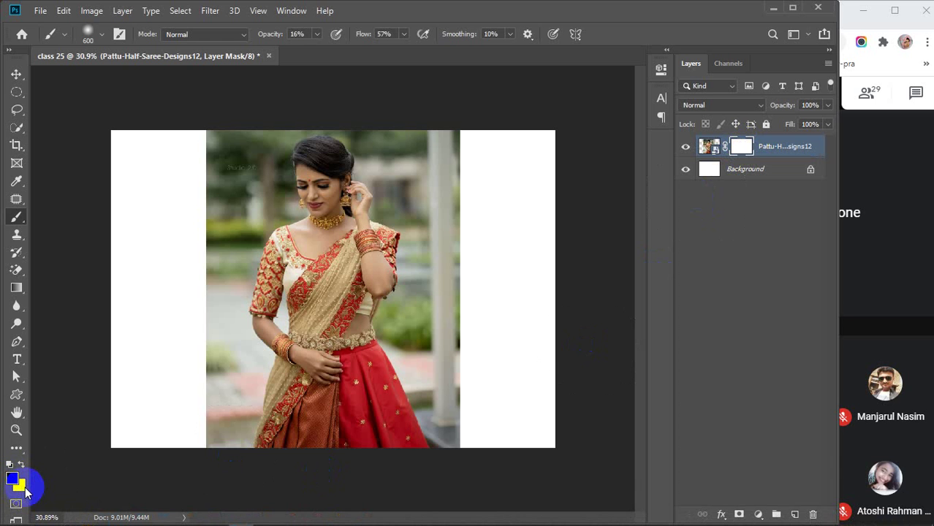
pyautogui.press('d')
# Display the layer mask alone on the canvas and return to the normal image view.
pyautogui.click(745, 148)
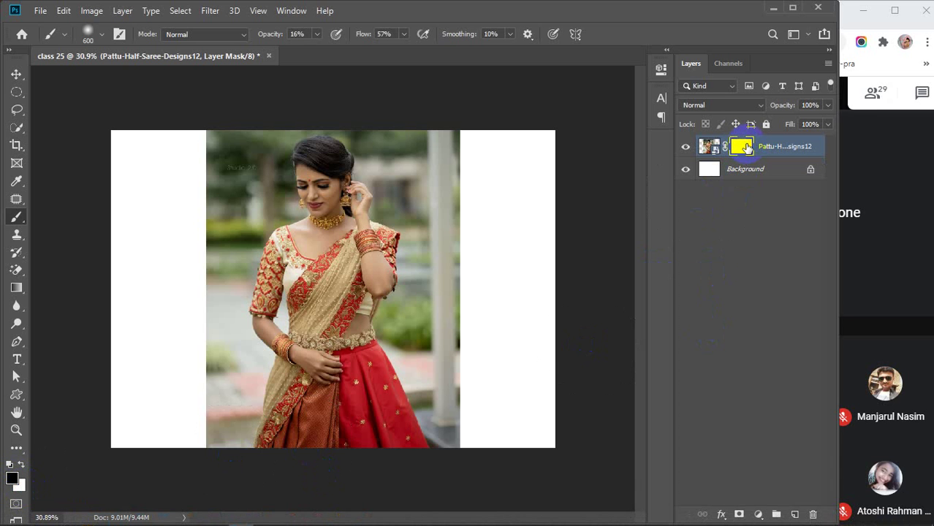
pyautogui.keyDown('alt'); pyautogui.click(746, 148); pyautogui.keyUp('alt')
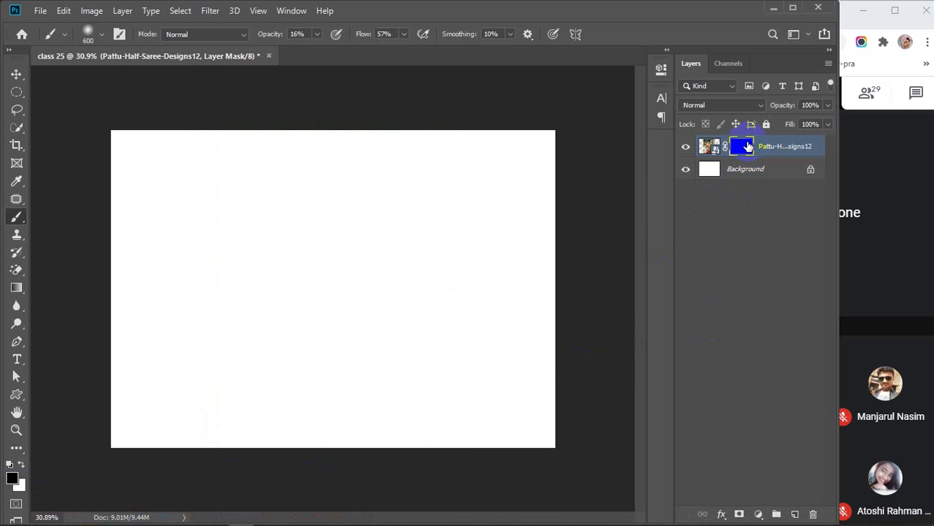
pyautogui.keyDown('alt'); pyautogui.click(749, 148); pyautogui.keyUp('alt')
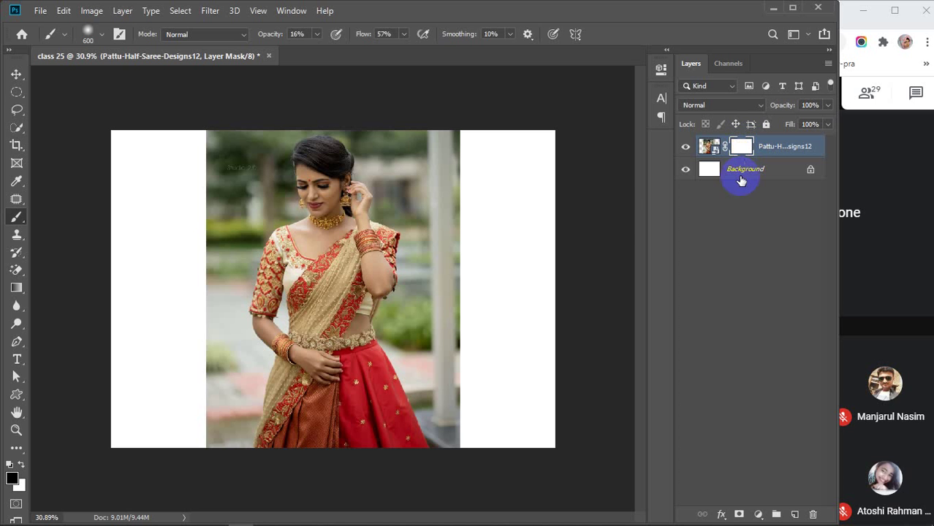
# Reduce the brush size to 200.
pyautogui.press('[')
pyautogui.press('[')
pyautogui.press('[')
pyautogui.press('[')
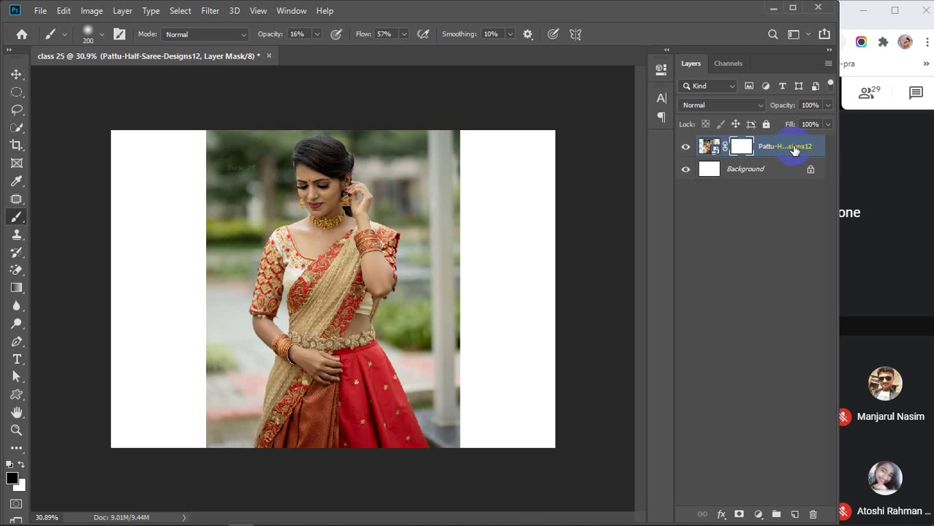
# Undo the addition of the layer mask on the saree photo layer.
pyautogui.hotkey('ctrl', 'z')
pyautogui.hotkey('ctrl', 'z')
pyautogui.hotkey('ctrl', 'z')
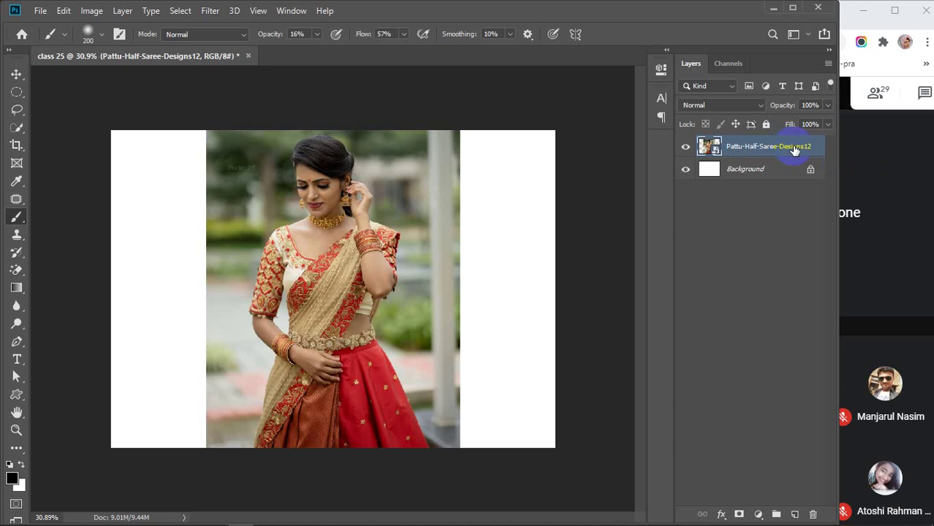
# Duplicate the saree photo layer twice and rasterize the topmost copy, with the two photo layers below it hidden.
pyautogui.hotkey('ctrl', 'j')
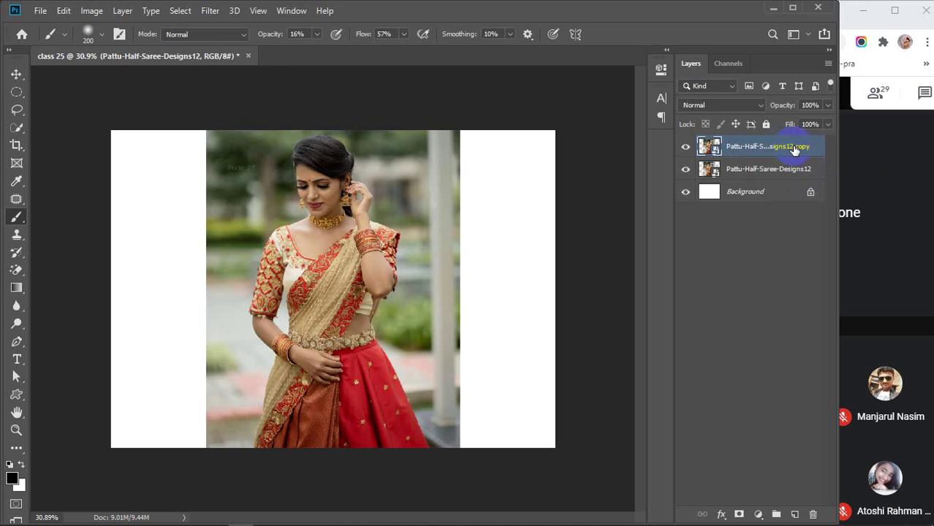
pyautogui.hotkey('ctrl', 'j')
pyautogui.moveTo(689, 193); pyautogui.dragTo(686, 169)
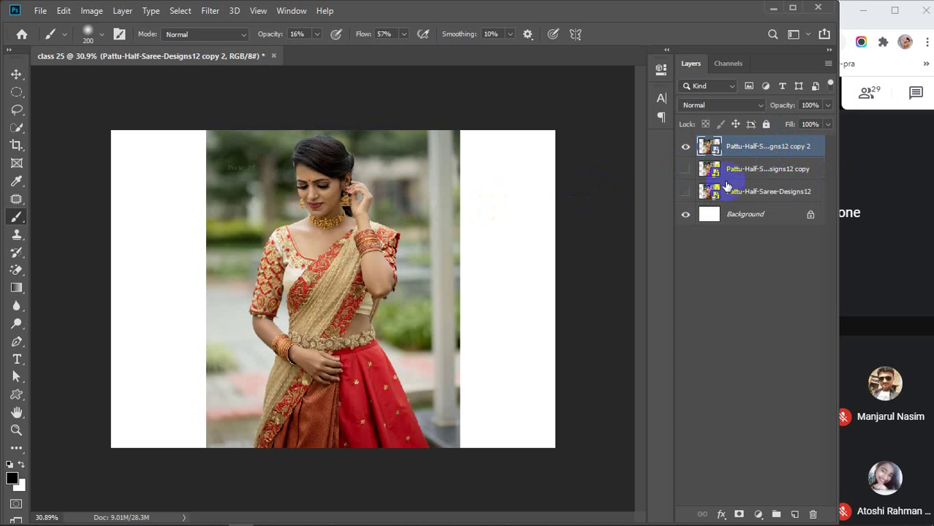
pyautogui.rightClick(774, 148)
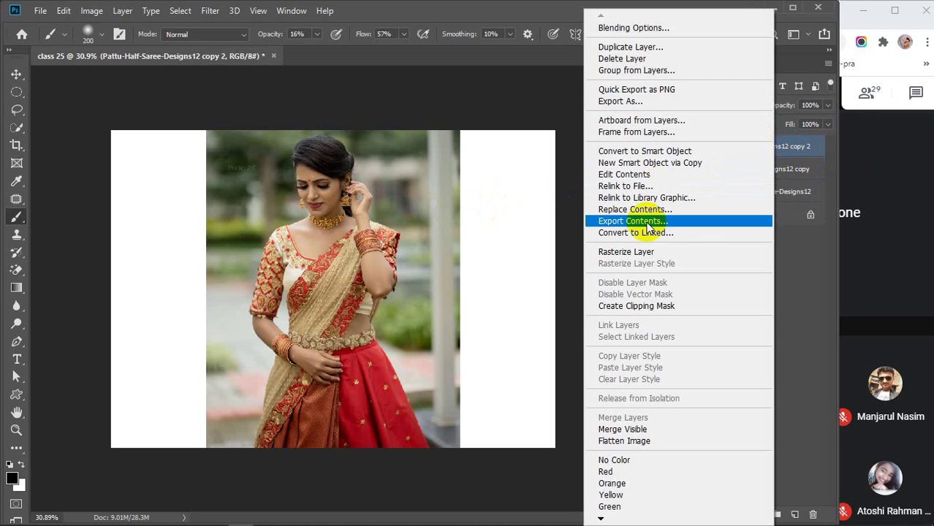
pyautogui.click(590, 249)
# Try a Photo Filter adjustment with Warming Filter (85) on the top photo copy, lowering the density, and cancel it.
pyautogui.click(91, 10)
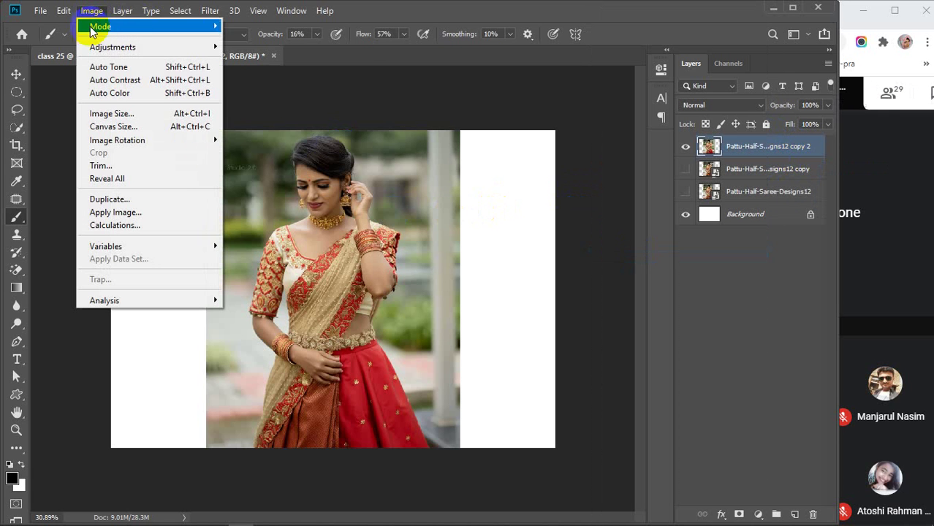
pyautogui.moveTo(97, 47)
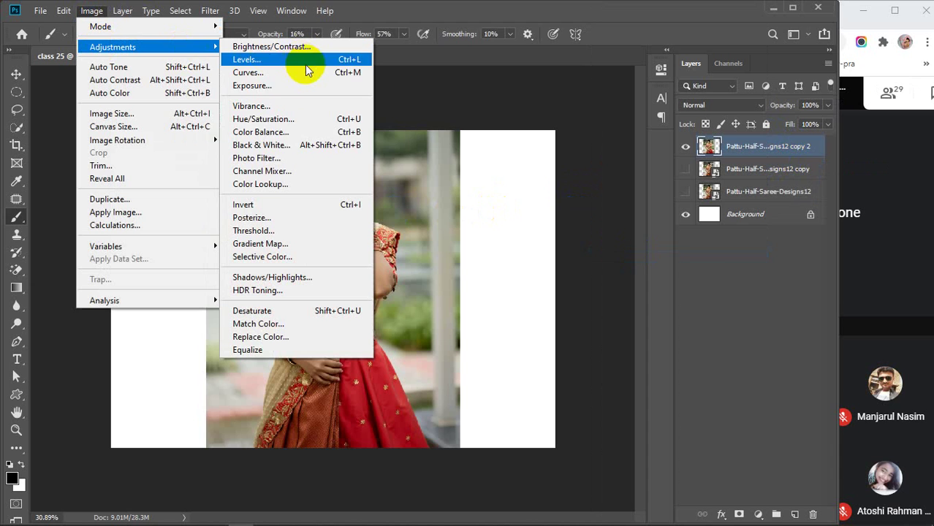
pyautogui.click(295, 159)
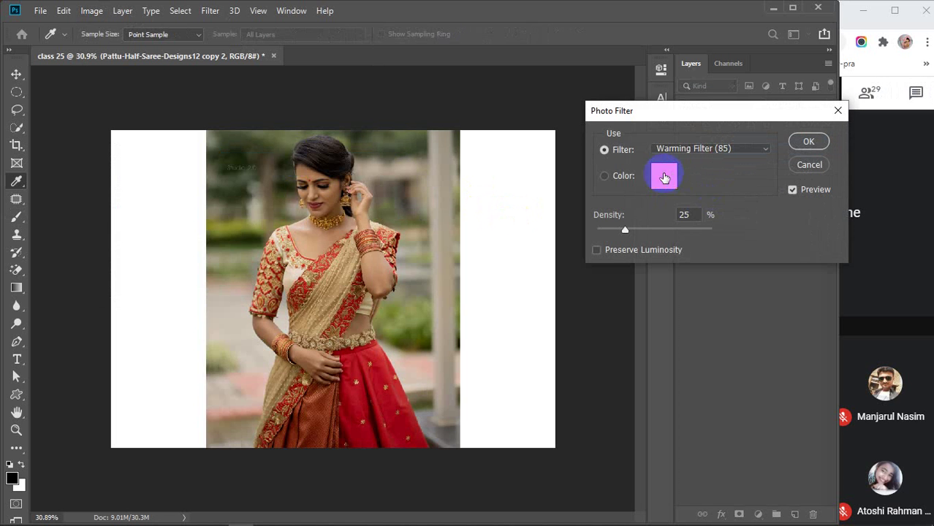
pyautogui.moveTo(626, 230)
pyautogui.mouseDown()
pyautogui.moveTo(690, 230)
pyautogui.moveTo(618, 232)
pyautogui.mouseUp()
pyautogui.click(808, 167)
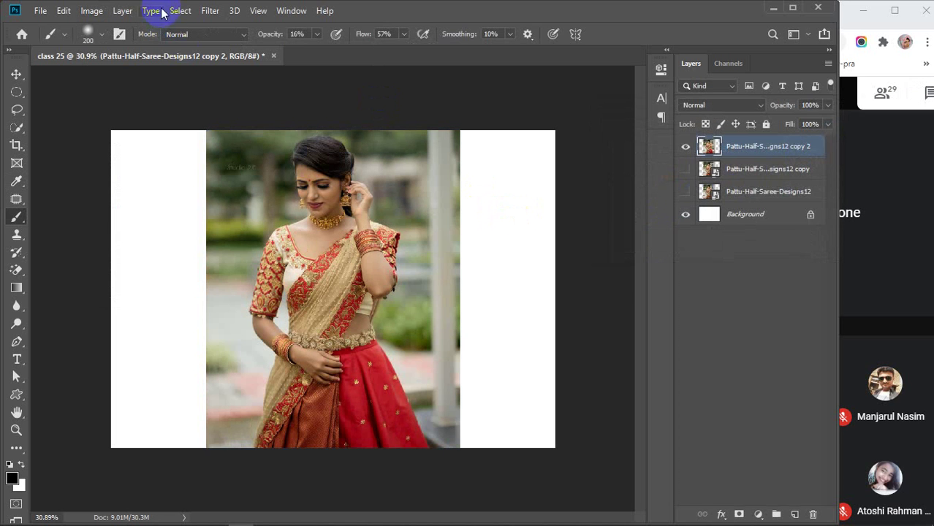
# Try a Color Balance adjustment on the top copy's midtones with yellow-blue at -42 and cancel it.
pyautogui.click(91, 10)
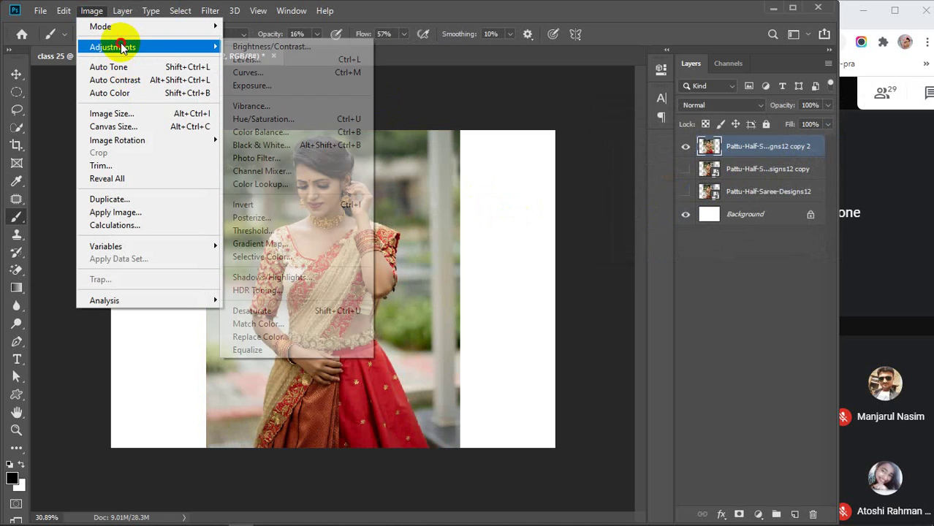
pyautogui.click(264, 132)
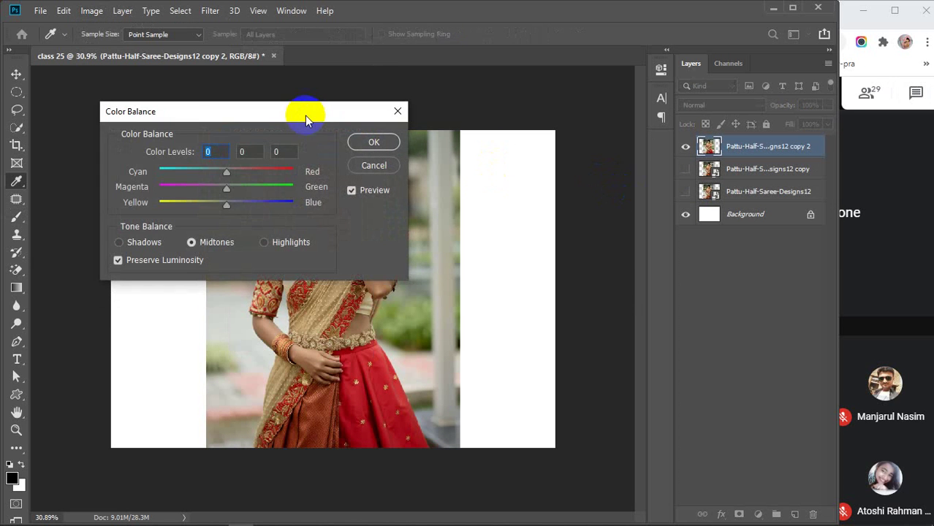
pyautogui.moveTo(305, 116); pyautogui.dragTo(755, 136)
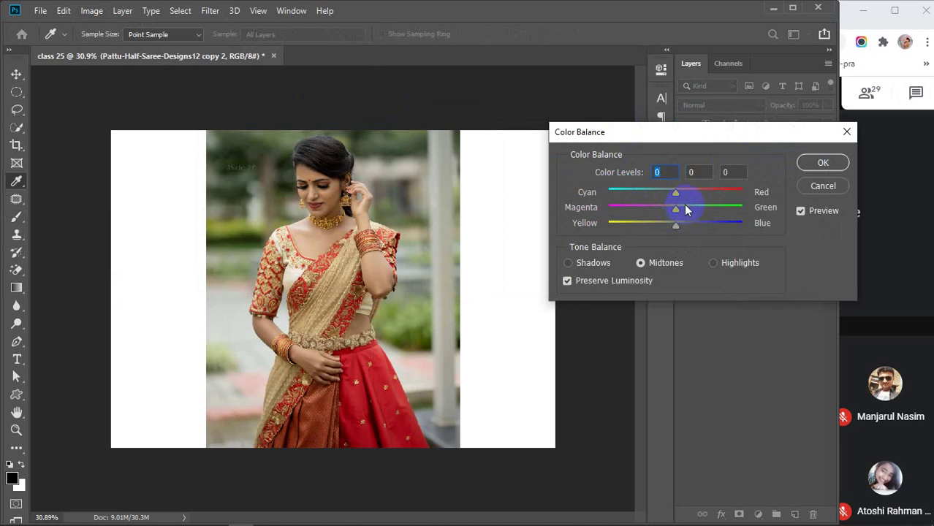
pyautogui.moveTo(675, 224); pyautogui.dragTo(649, 230)
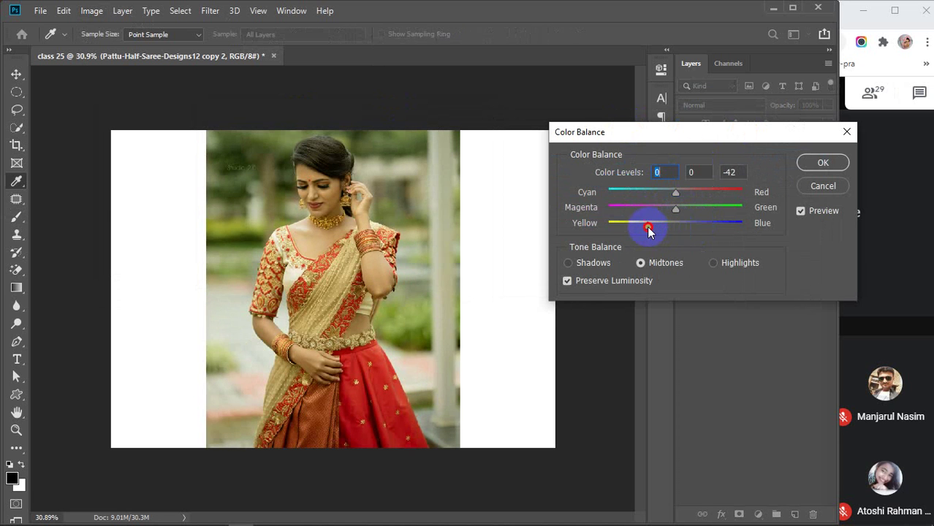
pyautogui.click(815, 188)
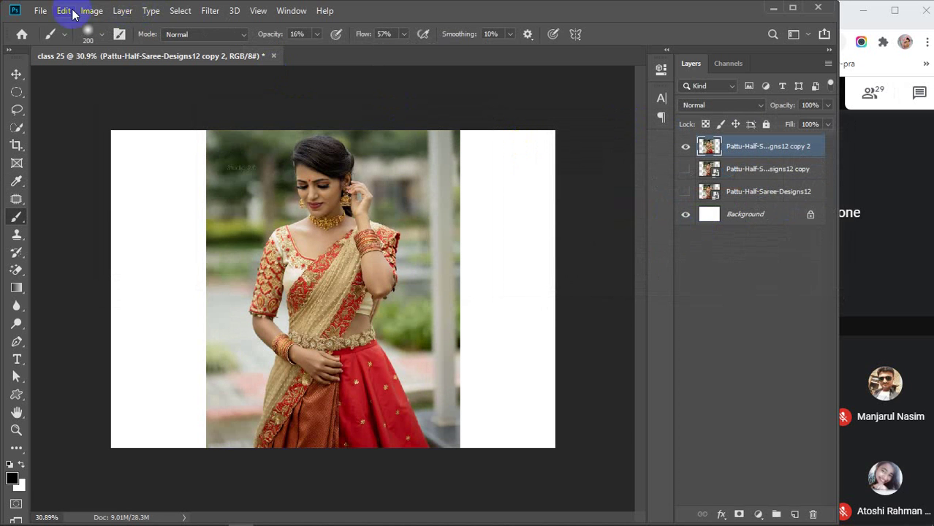
# Apply a Selective Color adjustment to the top copy's Reds with Cyan -100, Magenta -100, Yellow +100 and Black +53.
pyautogui.click(91, 10)
pyautogui.click(115, 46)
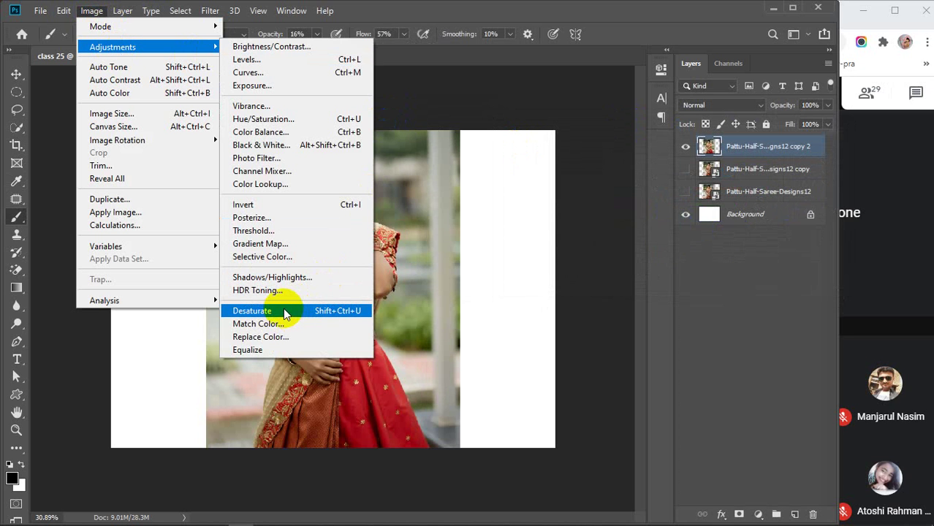
pyautogui.click(286, 259)
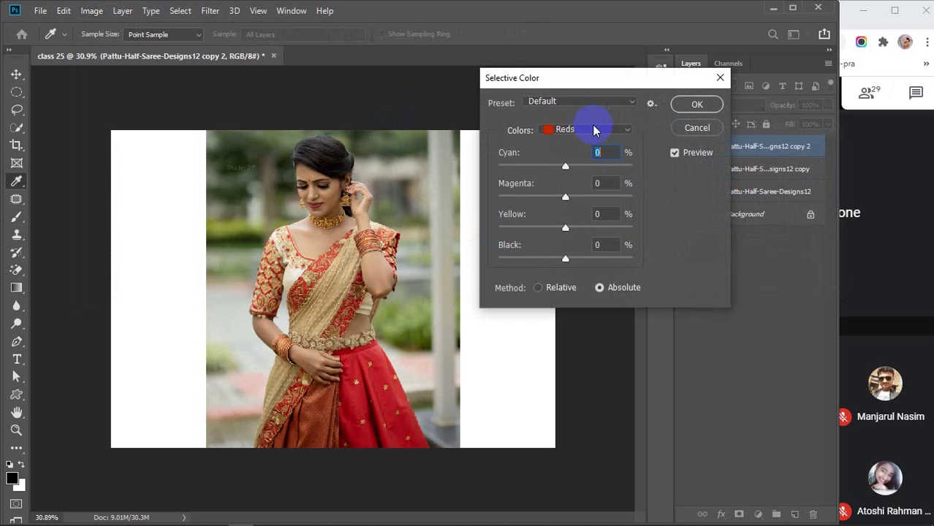
pyautogui.moveTo(564, 168)
pyautogui.mouseDown()
pyautogui.moveTo(598, 168)
pyautogui.moveTo(536, 167)
pyautogui.moveTo(604, 169)
pyautogui.moveTo(565, 166)
pyautogui.mouseUp()
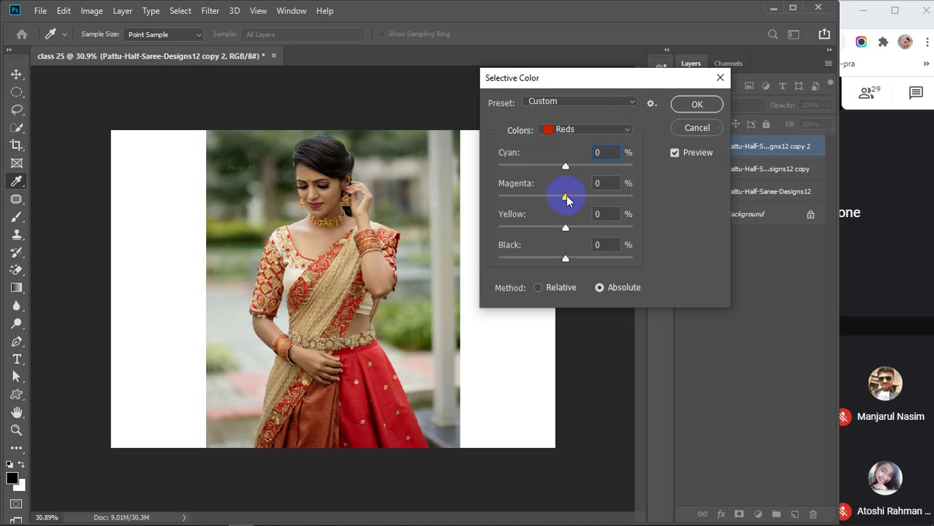
pyautogui.moveTo(567, 228)
pyautogui.mouseDown()
pyautogui.moveTo(631, 233)
pyautogui.moveTo(530, 229)
pyautogui.moveTo(673, 232)
pyautogui.moveTo(561, 230)
pyautogui.mouseUp()
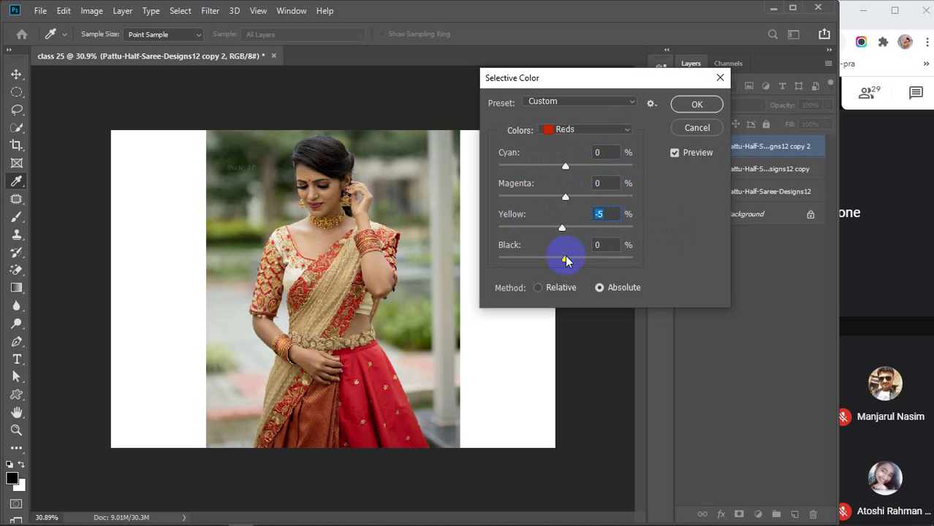
pyautogui.moveTo(565, 199); pyautogui.dragTo(479, 203)
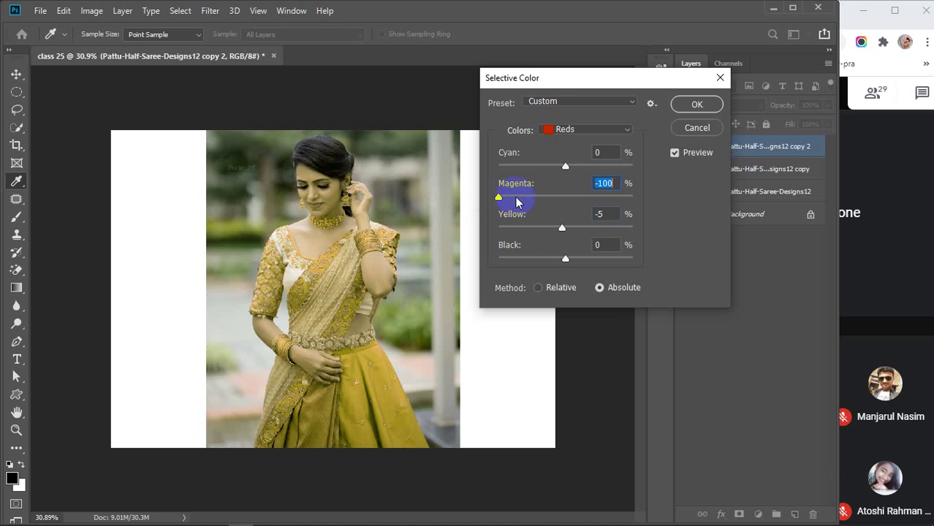
pyautogui.moveTo(561, 231); pyautogui.dragTo(677, 237)
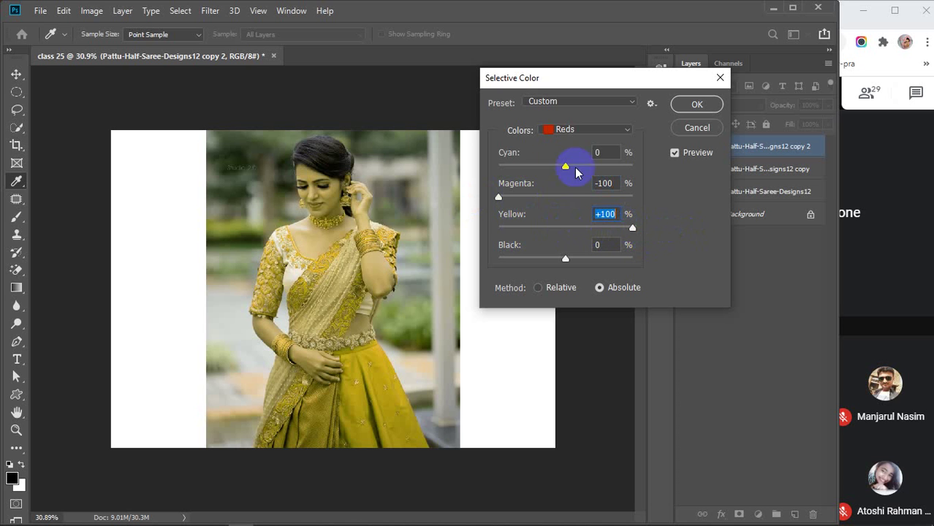
pyautogui.moveTo(567, 171); pyautogui.dragTo(489, 170)
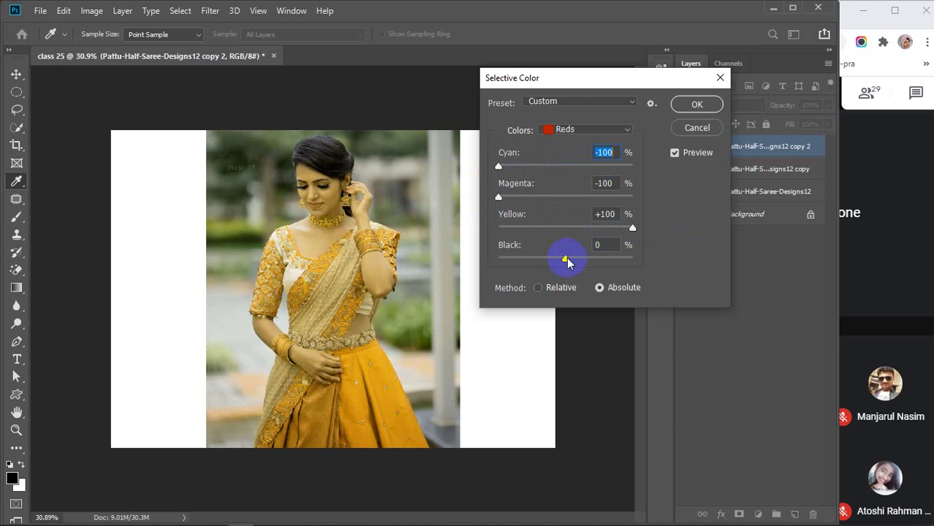
pyautogui.moveTo(565, 259); pyautogui.dragTo(598, 263)
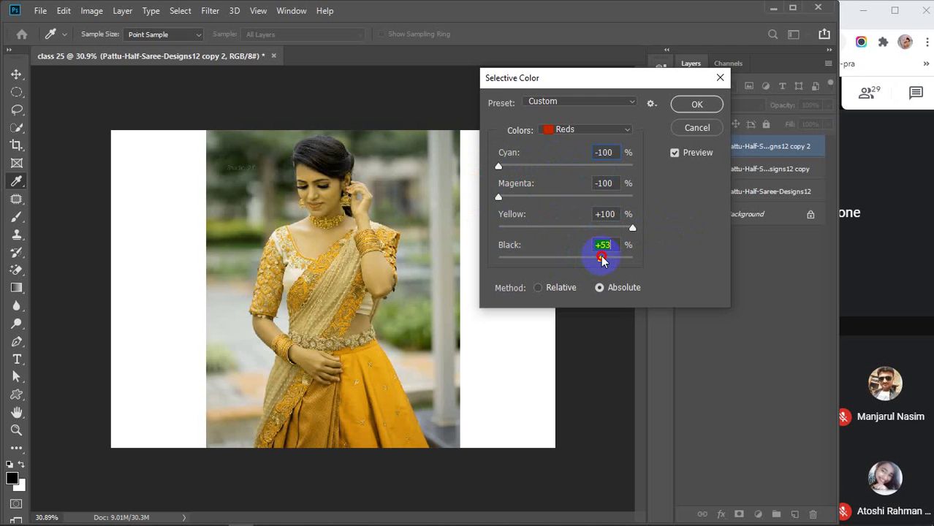
pyautogui.click(697, 106)
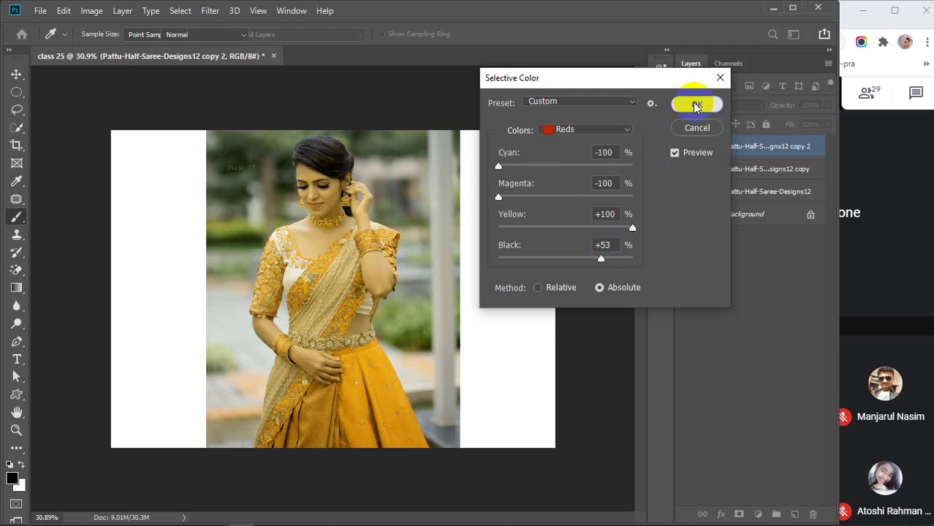
pyautogui.press('b')
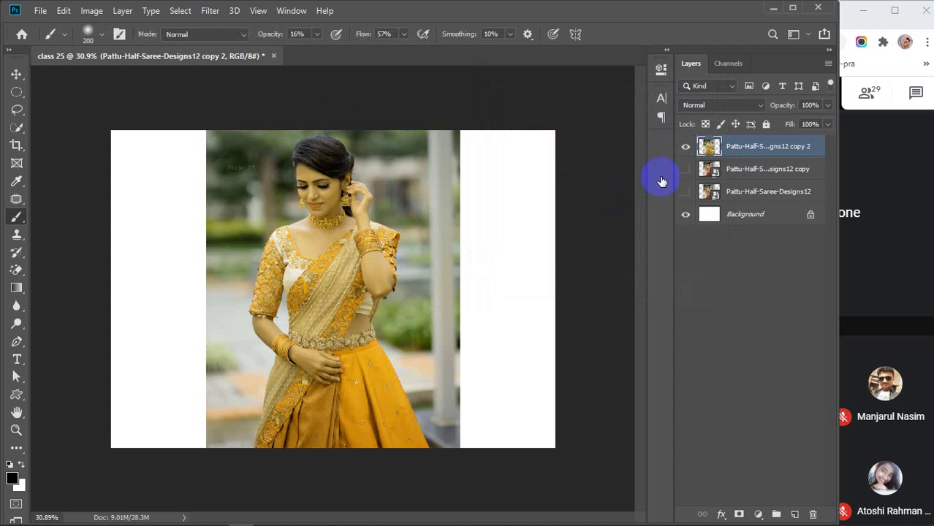
# Show the middle photo copy, hide the top copy, and rasterize the middle copy.
pyautogui.click(688, 148)
pyautogui.click(688, 148)
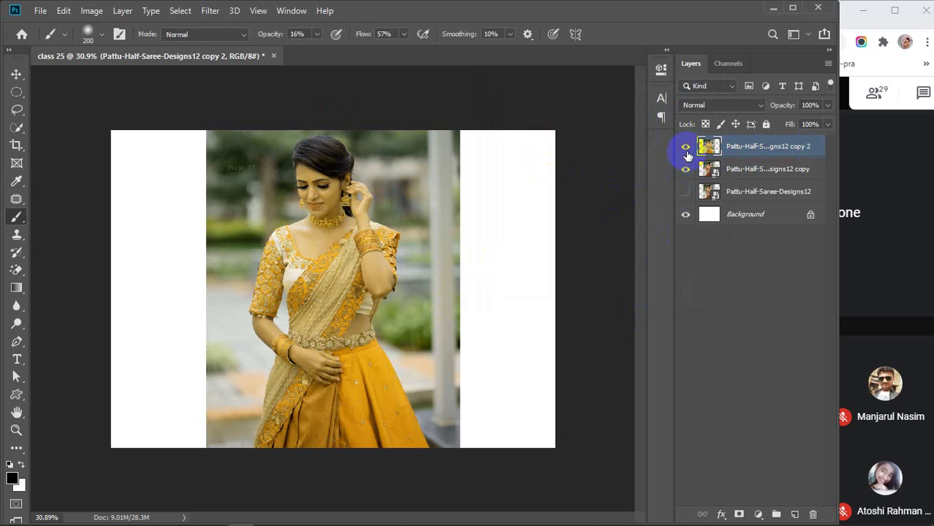
pyautogui.click(687, 149)
pyautogui.click(686, 149)
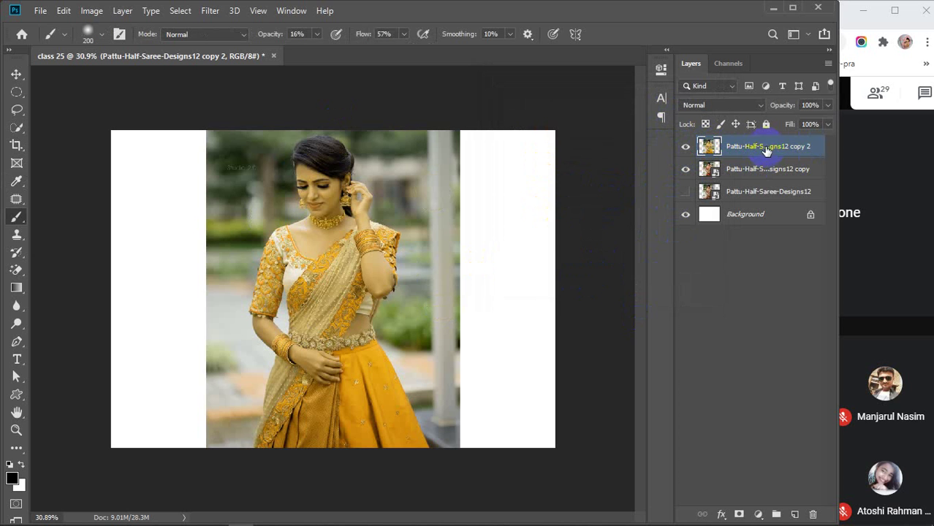
pyautogui.click(740, 171)
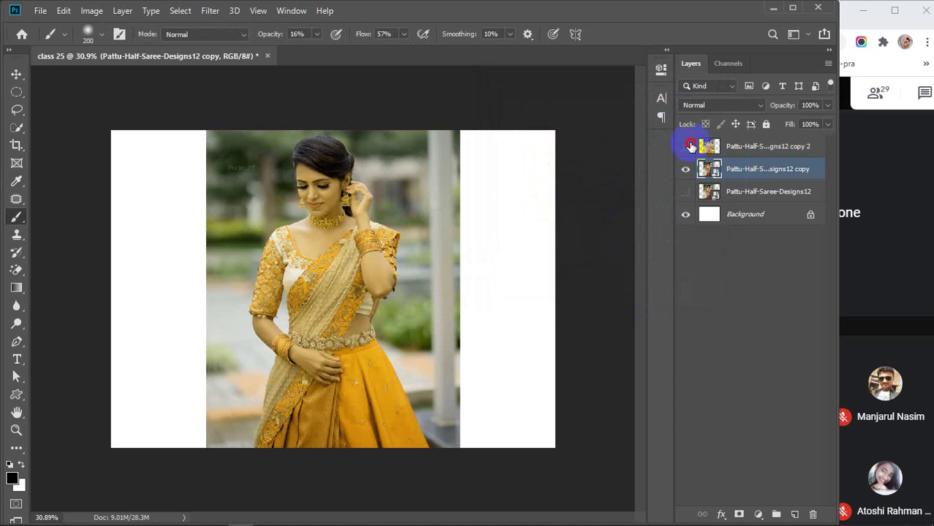
pyautogui.click(691, 146)
pyautogui.rightClick(737, 173)
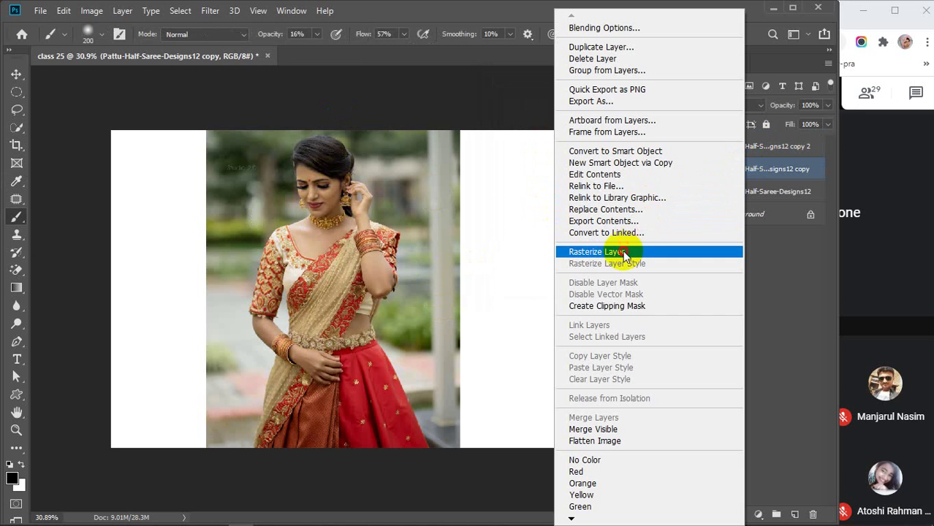
pyautogui.click(624, 253)
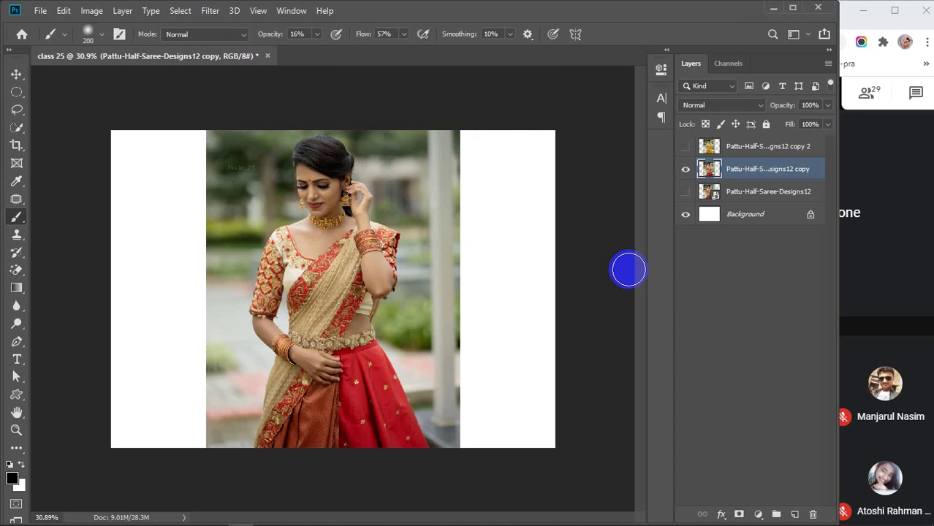
# Apply a Vibrance adjustment to the middle photo copy with Vibrance +100 and Saturation +34.
pyautogui.click(86, 12)
pyautogui.moveTo(115, 46)
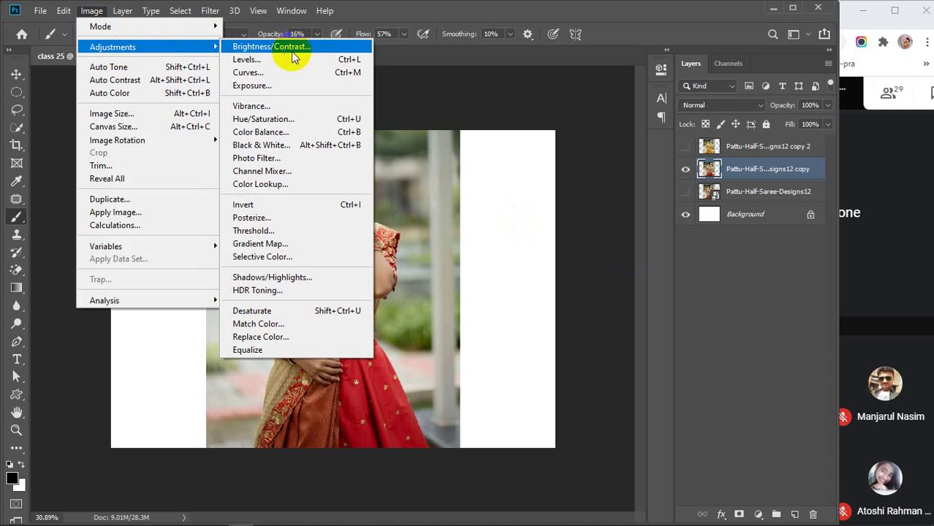
pyautogui.click(289, 108)
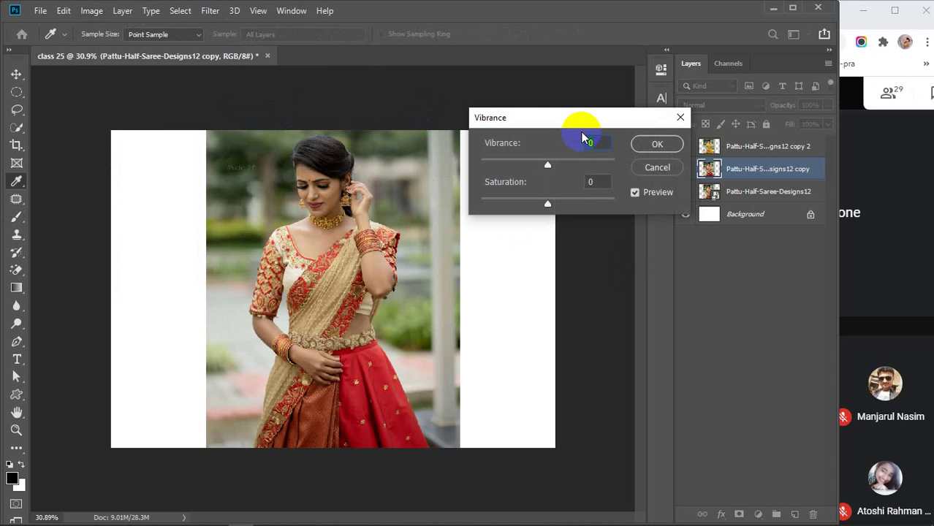
pyautogui.moveTo(548, 167); pyautogui.dragTo(580, 167)
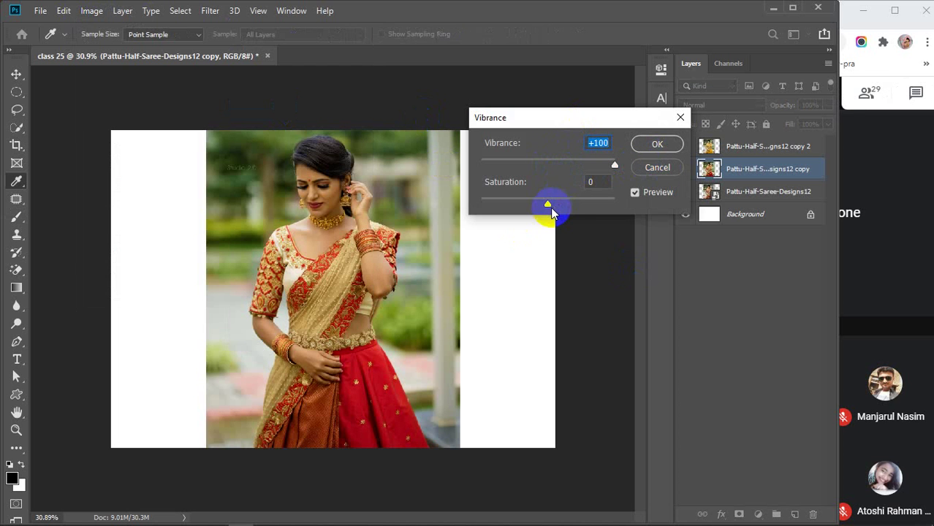
pyautogui.moveTo(556, 205)
pyautogui.mouseDown()
pyautogui.moveTo(573, 206)
pyautogui.moveTo(487, 203)
pyautogui.moveTo(562, 205)
pyautogui.mouseUp()
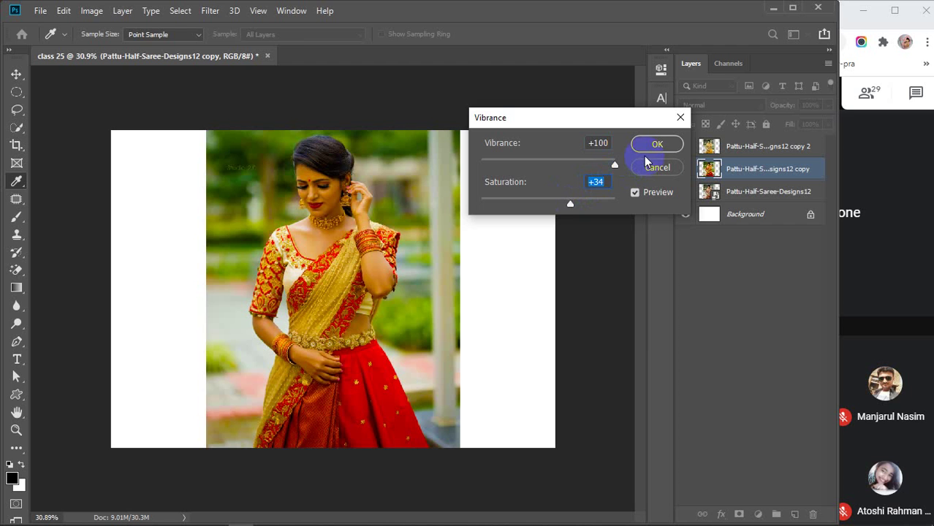
pyautogui.click(642, 150)
pyautogui.press('b')
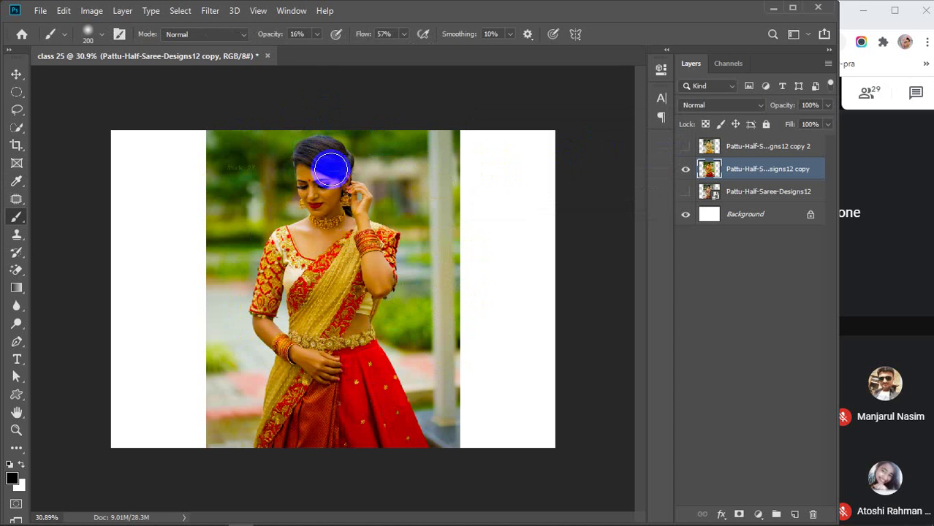
# Compare the two adjusted copies, leave the top copy visible, and add a layer mask to it.
pyautogui.click(686, 147)
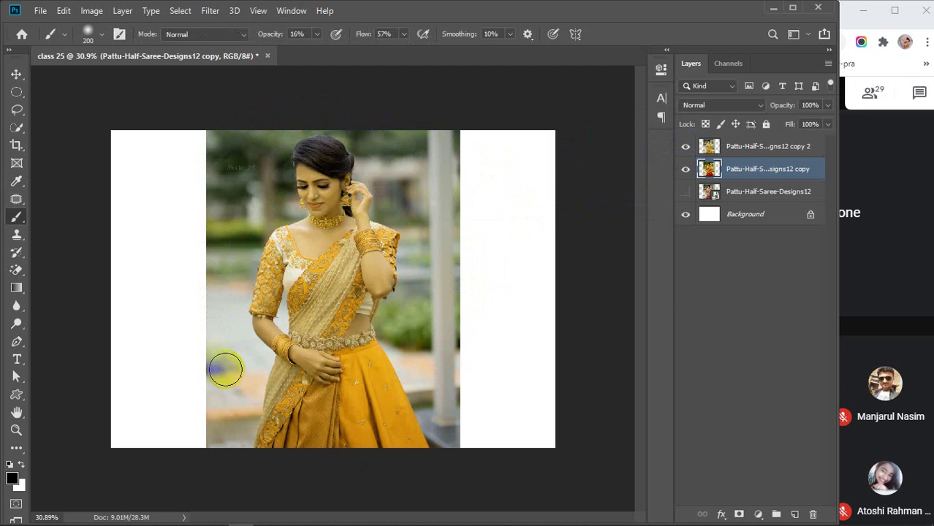
pyautogui.click(686, 146)
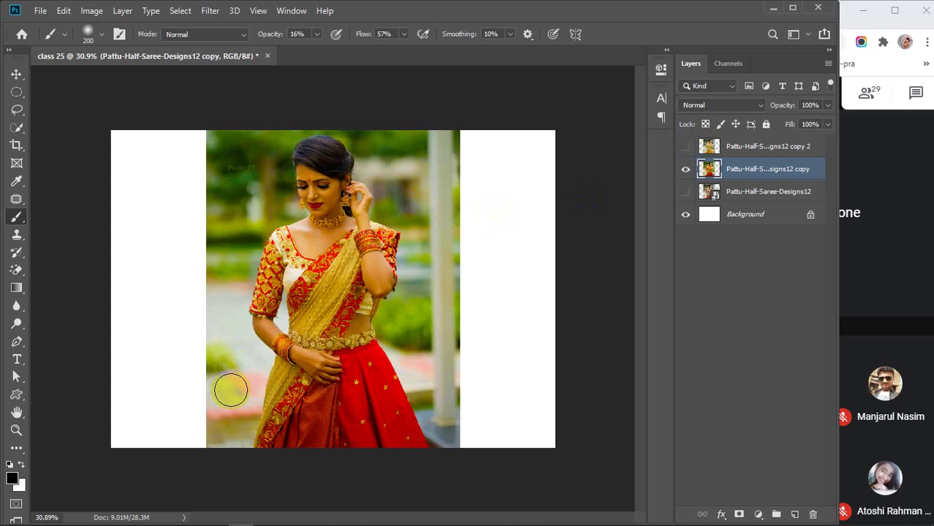
pyautogui.click(687, 146)
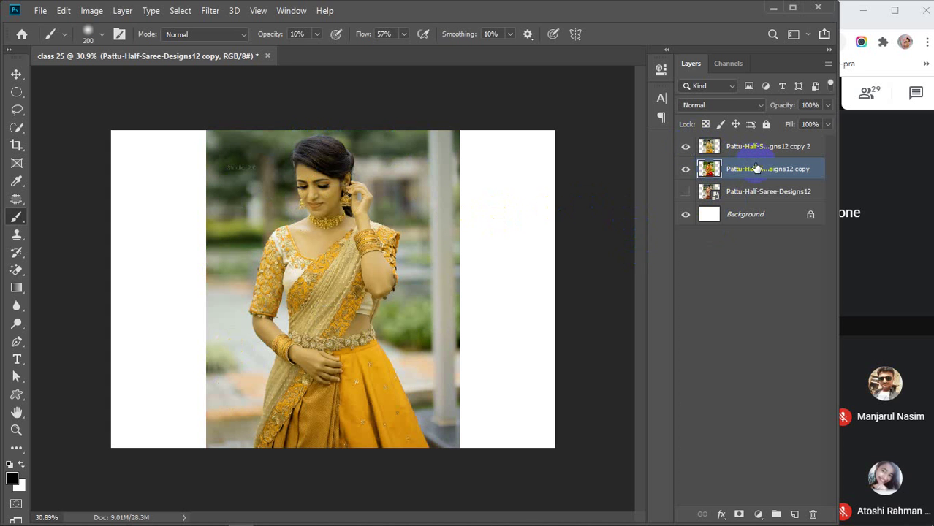
pyautogui.click(720, 147)
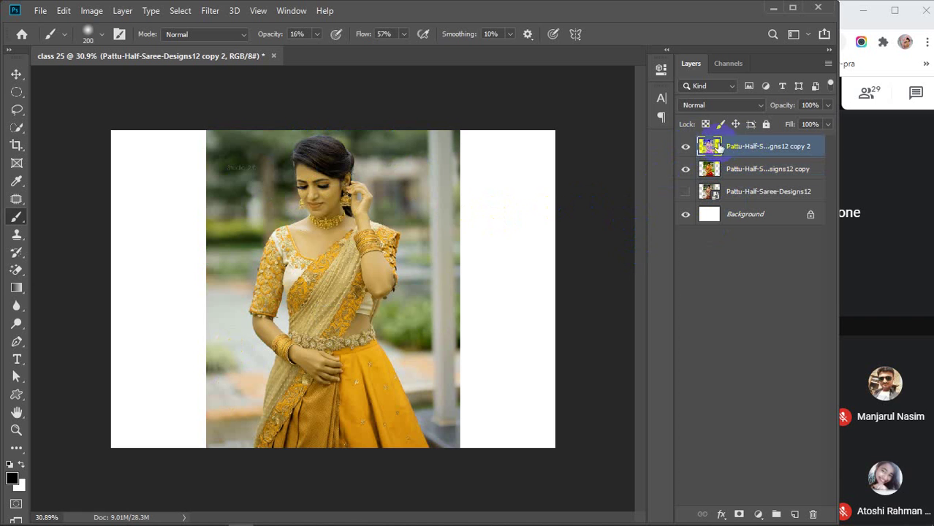
pyautogui.click(740, 515)
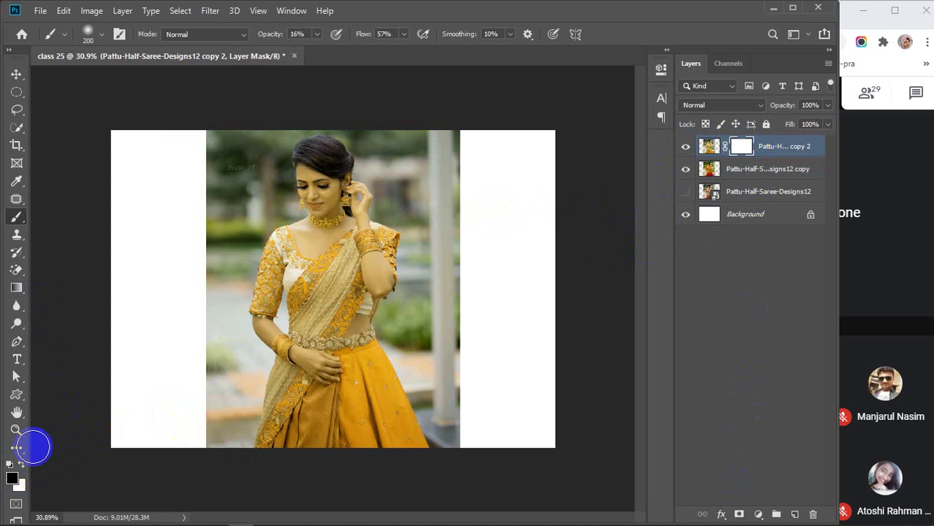
# Set the brush to 100% hardness, with opacity, flow and smoothing all at 100%.
pyautogui.moveTo(16, 217); pyautogui.dragTo(86, 217)
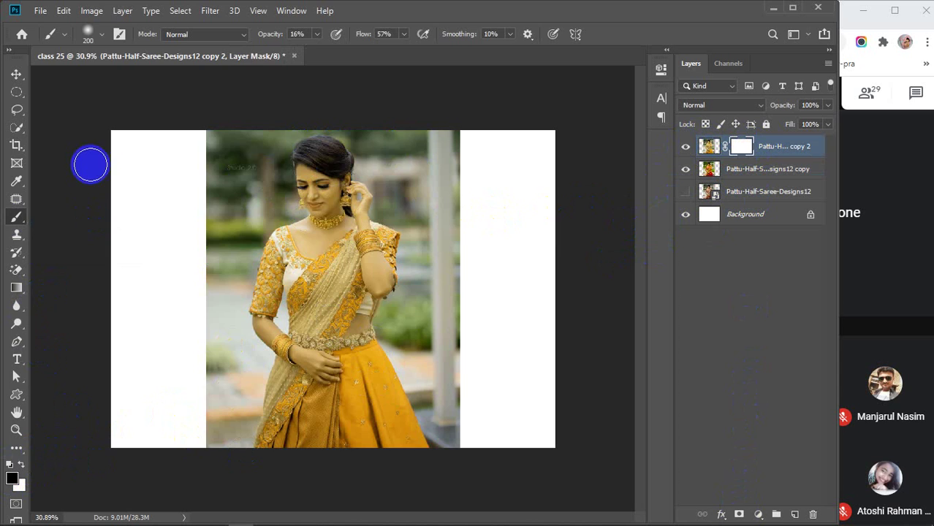
pyautogui.click(100, 35)
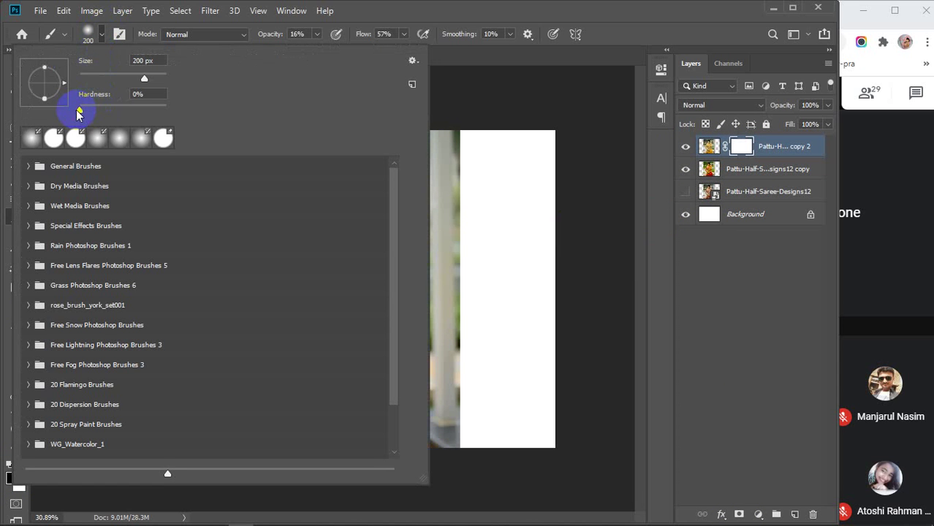
pyautogui.moveTo(76, 110); pyautogui.dragTo(65, 111)
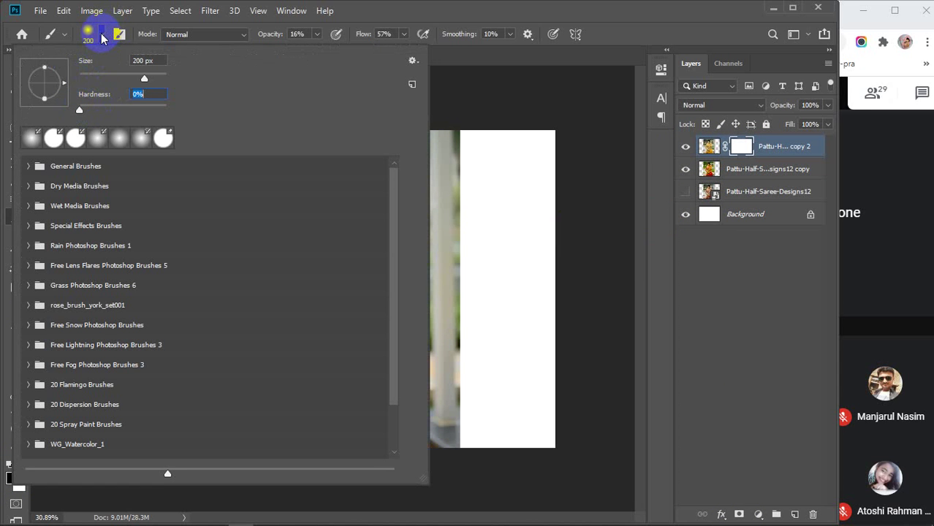
pyautogui.moveTo(78, 112); pyautogui.dragTo(215, 117)
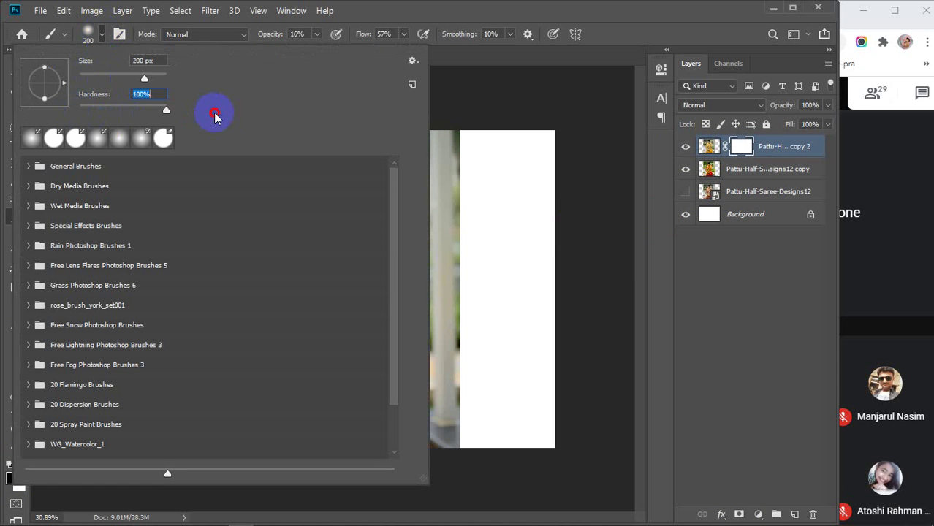
pyautogui.click(88, 32)
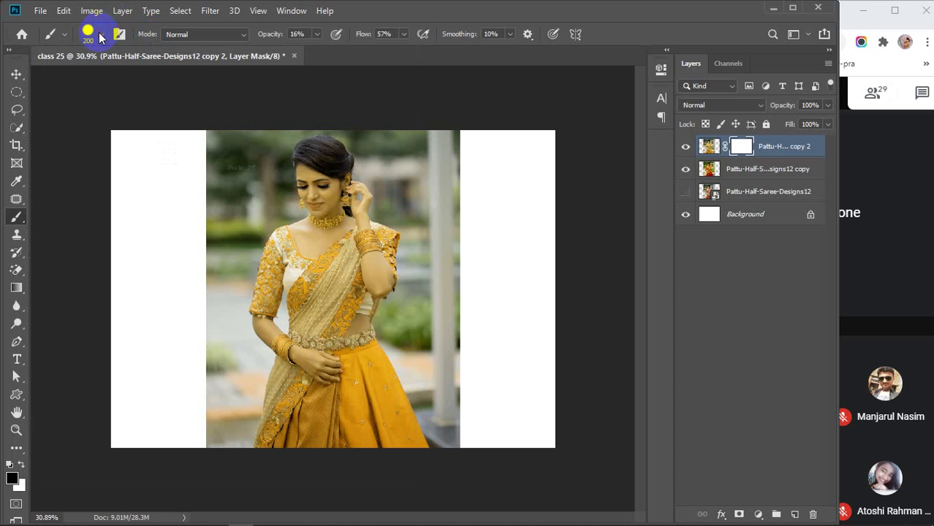
pyautogui.moveTo(272, 35); pyautogui.dragTo(577, 35)
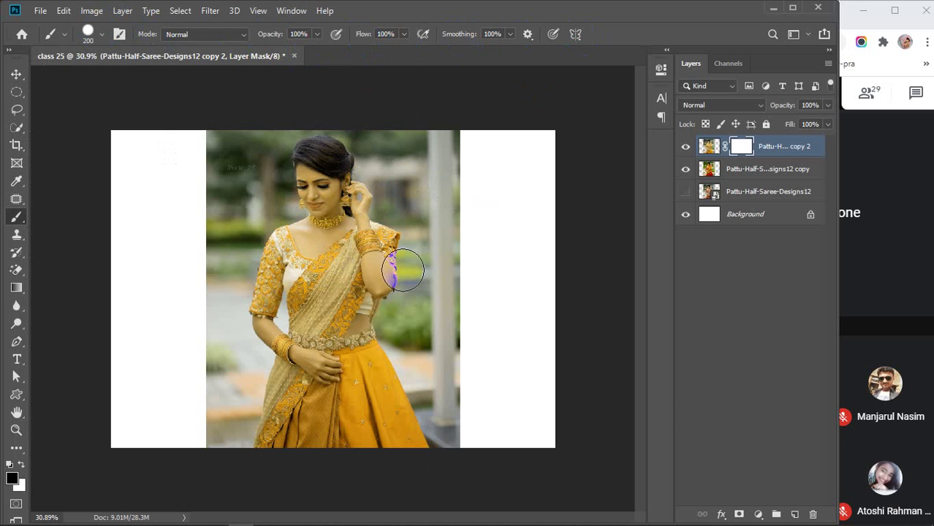
# Paint black on the top copy's mask over the background and pillar on the side of the raised arm.
pyautogui.scroll(2, 410, 265)
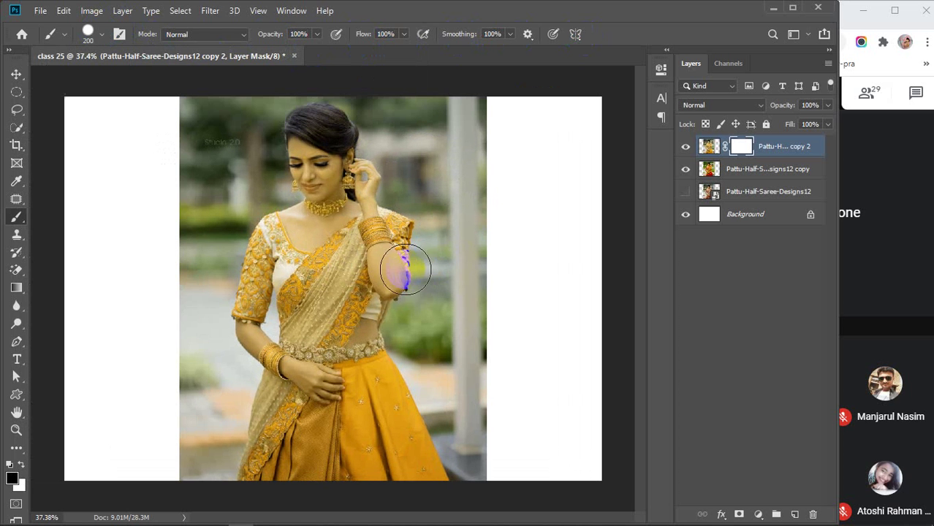
pyautogui.moveTo(503, 473)
pyautogui.mouseDown()
pyautogui.moveTo(476, 406)
pyautogui.moveTo(472, 336)
pyautogui.mouseUp()
pyautogui.moveTo(502, 472)
pyautogui.mouseDown()
pyautogui.moveTo(472, 328)
pyautogui.moveTo(481, 167)
pyautogui.mouseUp()
pyautogui.moveTo(501, 328)
pyautogui.mouseDown()
pyautogui.moveTo(470, 244)
pyautogui.moveTo(465, 99)
pyautogui.moveTo(495, 201)
pyautogui.mouseUp()
pyautogui.moveTo(398, 93)
pyautogui.mouseDown()
pyautogui.moveTo(403, 106)
pyautogui.moveTo(454, 134)
pyautogui.mouseUp()
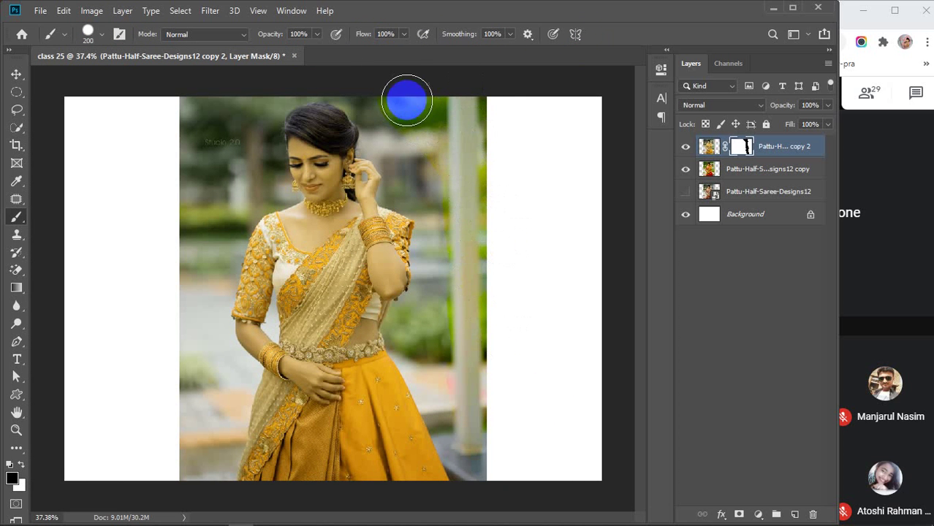
pyautogui.moveTo(396, 105); pyautogui.dragTo(457, 211)
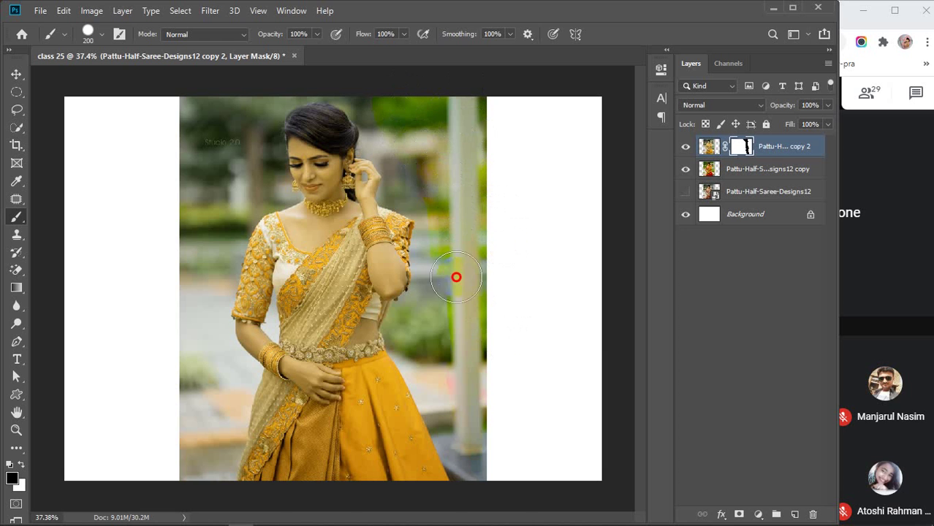
pyautogui.moveTo(456, 277)
pyautogui.mouseDown()
pyautogui.moveTo(445, 324)
pyautogui.moveTo(469, 386)
pyautogui.moveTo(530, 480)
pyautogui.mouseUp()
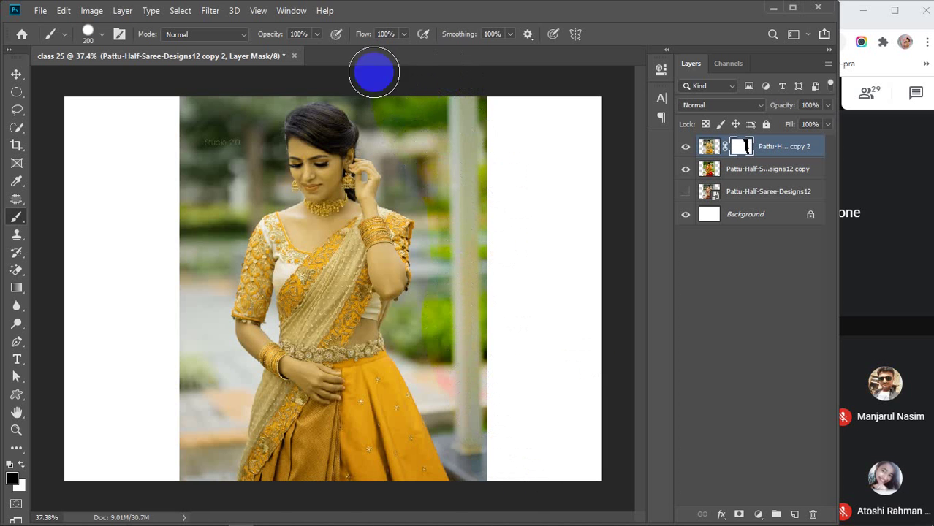
# Paint black on the mask over the background beside the lowered arm, from the watermark down to the saree hem.
pyautogui.moveTo(242, 106)
pyautogui.mouseDown()
pyautogui.moveTo(250, 147)
pyautogui.moveTo(211, 199)
pyautogui.moveTo(193, 267)
pyautogui.moveTo(181, 460)
pyautogui.mouseUp()
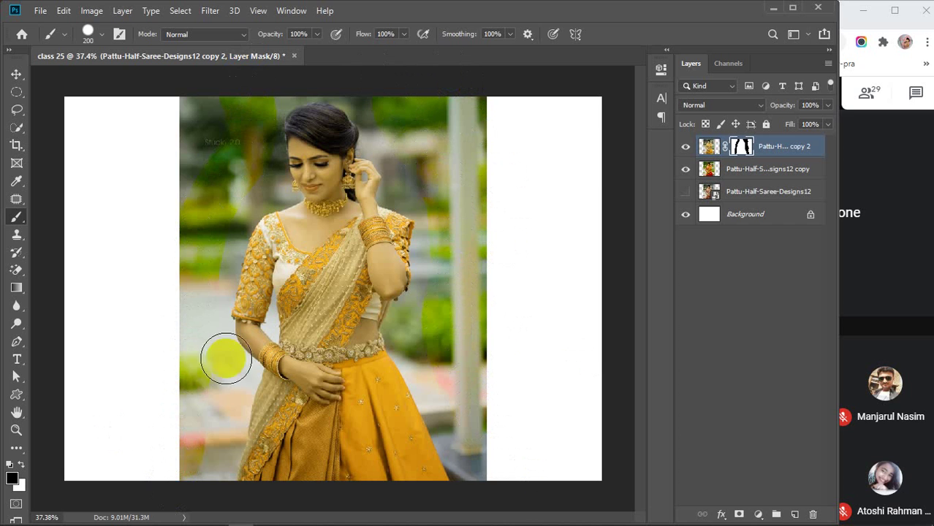
pyautogui.moveTo(179, 259)
pyautogui.mouseDown()
pyautogui.moveTo(172, 185)
pyautogui.moveTo(193, 145)
pyautogui.moveTo(173, 97)
pyautogui.moveTo(147, 134)
pyautogui.moveTo(162, 116)
pyautogui.moveTo(184, 179)
pyautogui.moveTo(177, 297)
pyautogui.mouseUp()
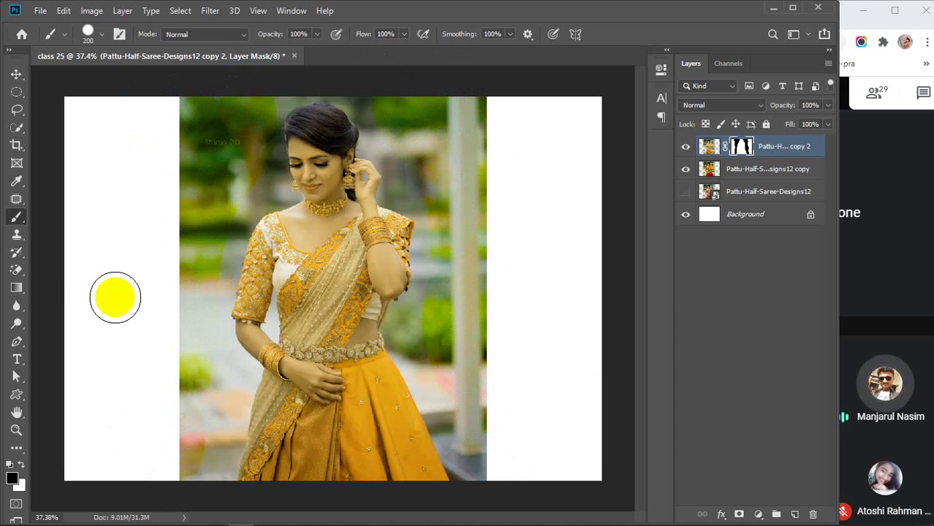
pyautogui.moveTo(202, 369)
pyautogui.mouseDown()
pyautogui.moveTo(199, 437)
pyautogui.moveTo(183, 459)
pyautogui.moveTo(145, 473)
pyautogui.moveTo(167, 420)
pyautogui.moveTo(205, 407)
pyautogui.moveTo(219, 377)
pyautogui.moveTo(223, 415)
pyautogui.moveTo(205, 456)
pyautogui.moveTo(170, 480)
pyautogui.moveTo(168, 415)
pyautogui.moveTo(181, 471)
pyautogui.moveTo(200, 475)
pyautogui.moveTo(217, 390)
pyautogui.moveTo(188, 293)
pyautogui.mouseUp()
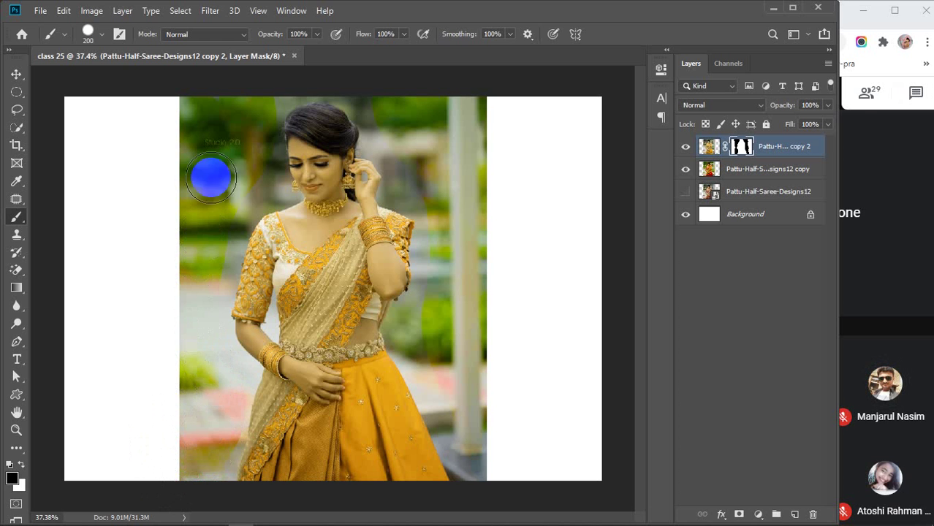
pyautogui.moveTo(243, 188); pyautogui.dragTo(217, 225)
# Paint black on the mask over the remaining dull background patches around the pillar, from beside the hair to the skirt hem.
pyautogui.moveTo(380, 91)
pyautogui.mouseDown()
pyautogui.moveTo(414, 149)
pyautogui.moveTo(453, 183)
pyautogui.mouseUp()
pyautogui.moveTo(401, 132)
pyautogui.mouseDown()
pyautogui.moveTo(421, 178)
pyautogui.moveTo(479, 227)
pyautogui.moveTo(452, 209)
pyautogui.moveTo(453, 253)
pyautogui.mouseUp()
pyautogui.moveTo(443, 286)
pyautogui.mouseDown()
pyautogui.moveTo(430, 343)
pyautogui.moveTo(573, 439)
pyautogui.moveTo(568, 356)
pyautogui.mouseUp()
pyautogui.moveTo(445, 363)
pyautogui.mouseDown()
pyautogui.moveTo(462, 395)
pyautogui.moveTo(601, 495)
pyautogui.moveTo(578, 461)
pyautogui.mouseUp()
pyautogui.moveTo(469, 416)
pyautogui.mouseDown()
pyautogui.moveTo(492, 455)
pyautogui.moveTo(549, 464)
pyautogui.mouseUp()
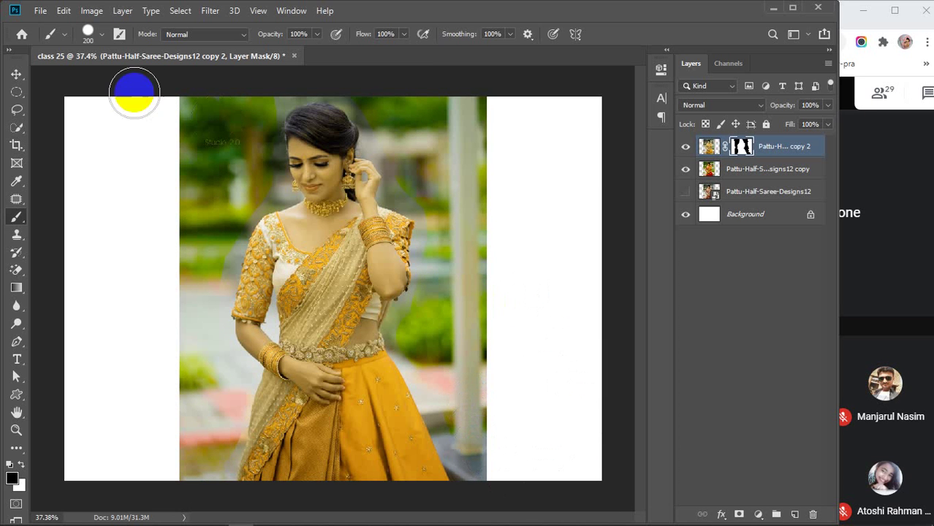
# Switch to a soft round brush, reduce its size to 90 px, and mask the background beside the hair bun.
pyautogui.click(104, 36)
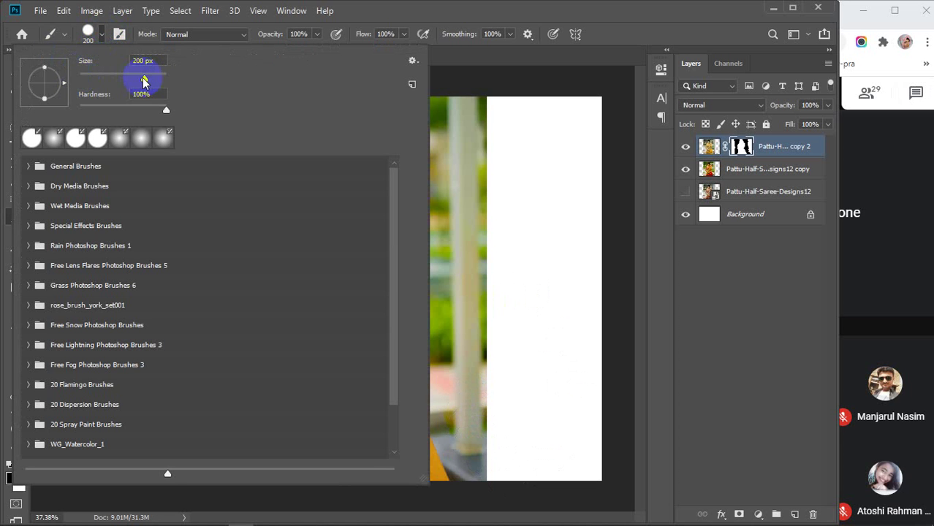
pyautogui.click(94, 33)
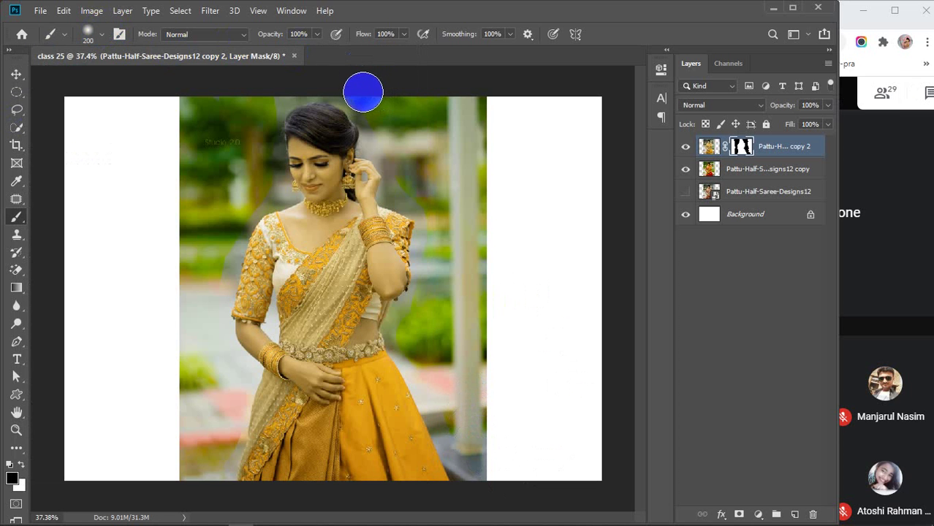
pyautogui.moveTo(368, 107); pyautogui.dragTo(393, 135)
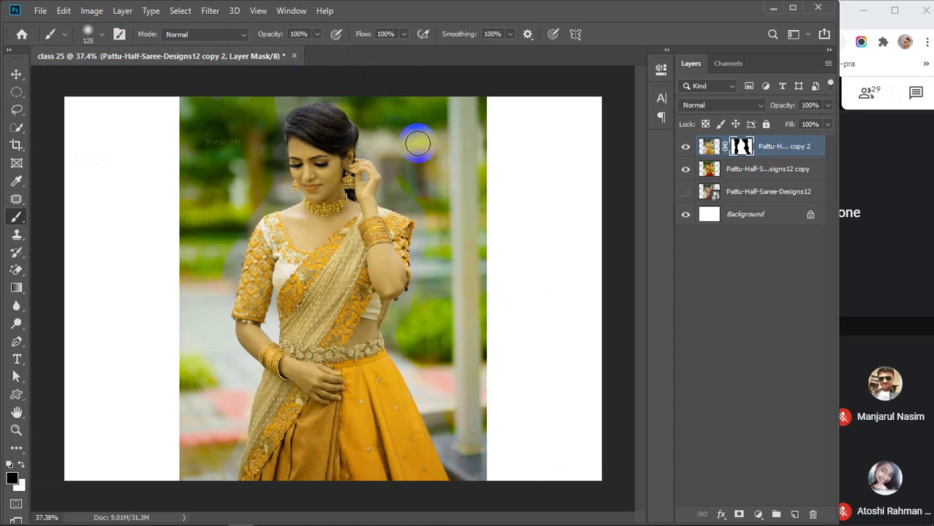
pyautogui.scroll(2, 316, 89)
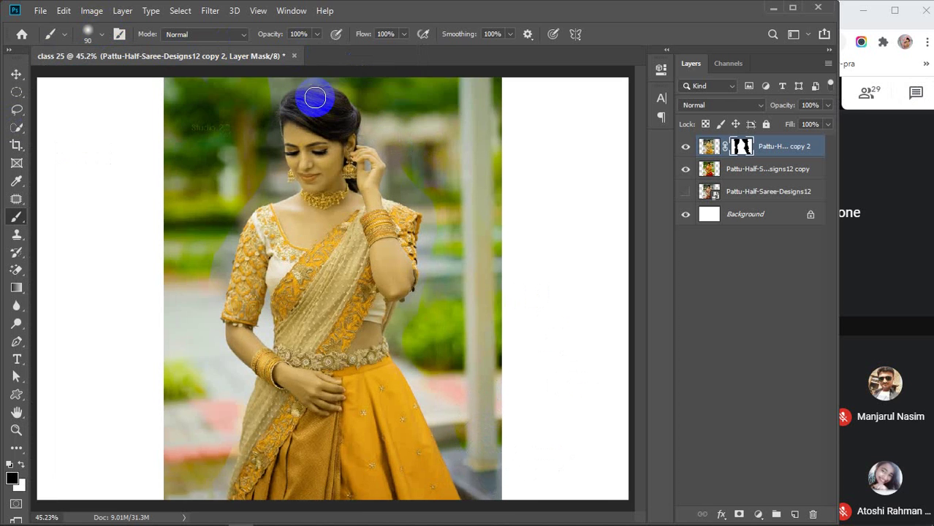
pyautogui.scroll(4, 316, 89)
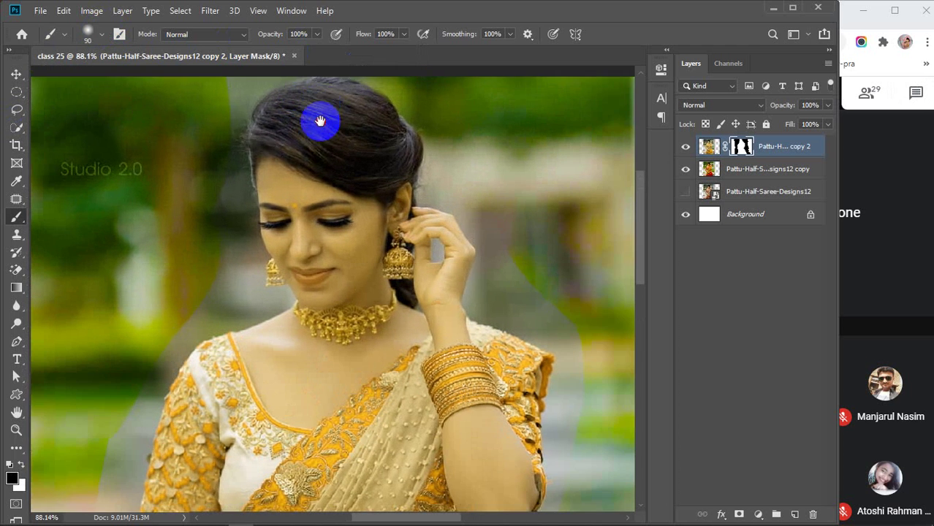
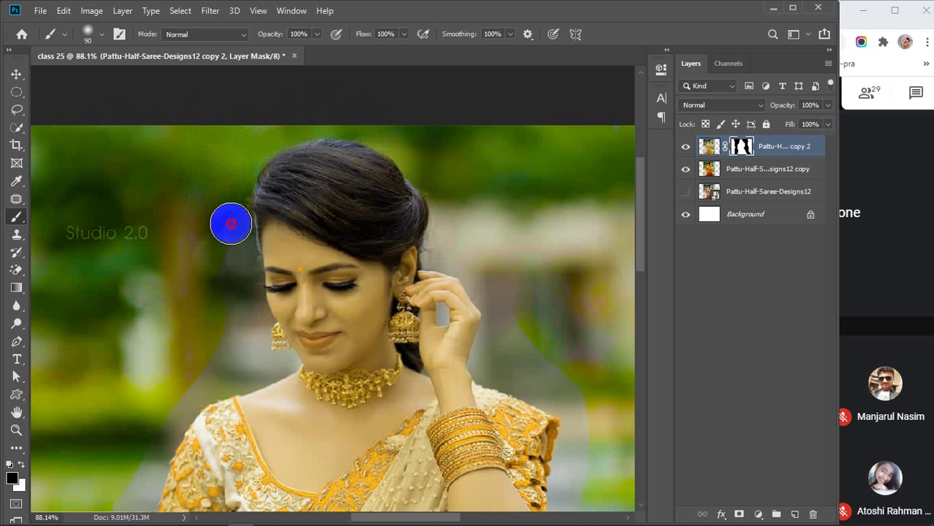
# Paint black on the mask with the soft brush beside the face and neck, down to the embroidered shoulder.
pyautogui.scroll(-5, 205, 229)
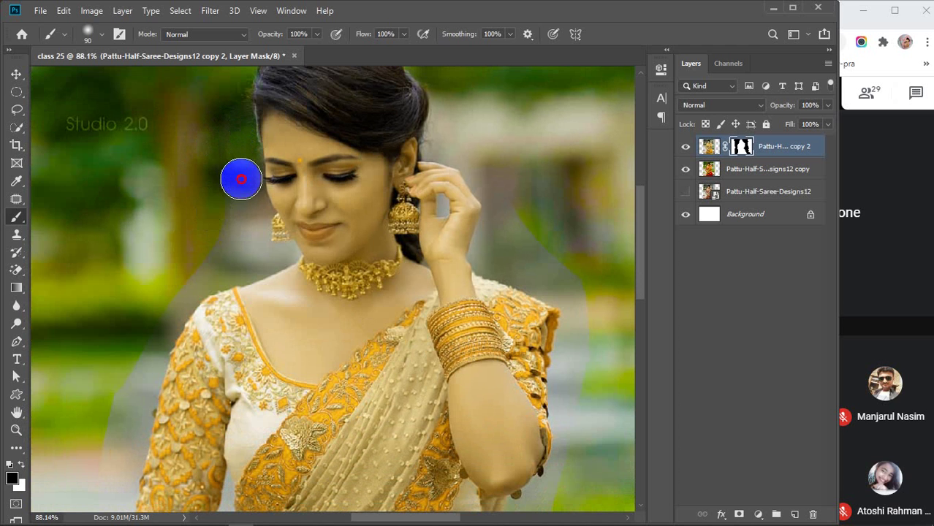
pyautogui.moveTo(231, 193)
pyautogui.mouseDown()
pyautogui.moveTo(246, 241)
pyautogui.moveTo(252, 216)
pyautogui.moveTo(223, 257)
pyautogui.moveTo(107, 271)
pyautogui.mouseUp()
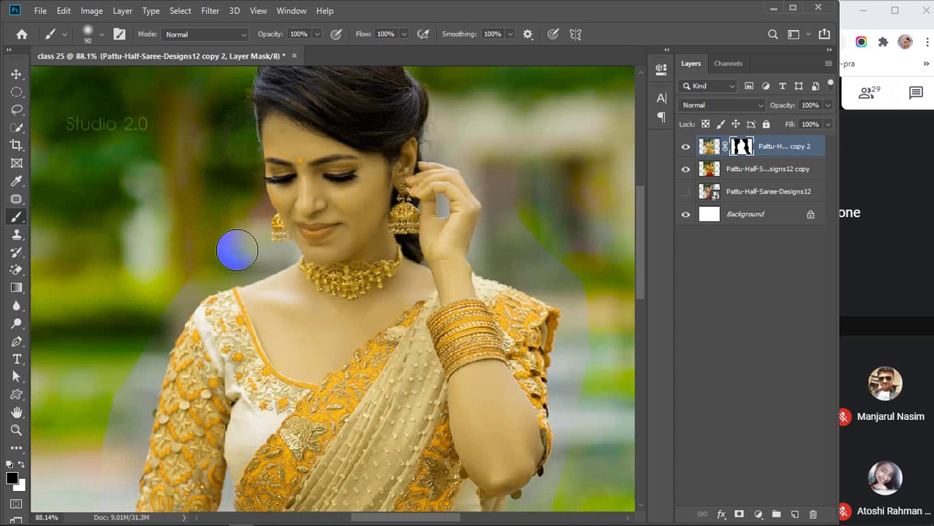
pyautogui.moveTo(248, 251); pyautogui.dragTo(150, 198)
pyautogui.moveTo(240, 255); pyautogui.dragTo(181, 277)
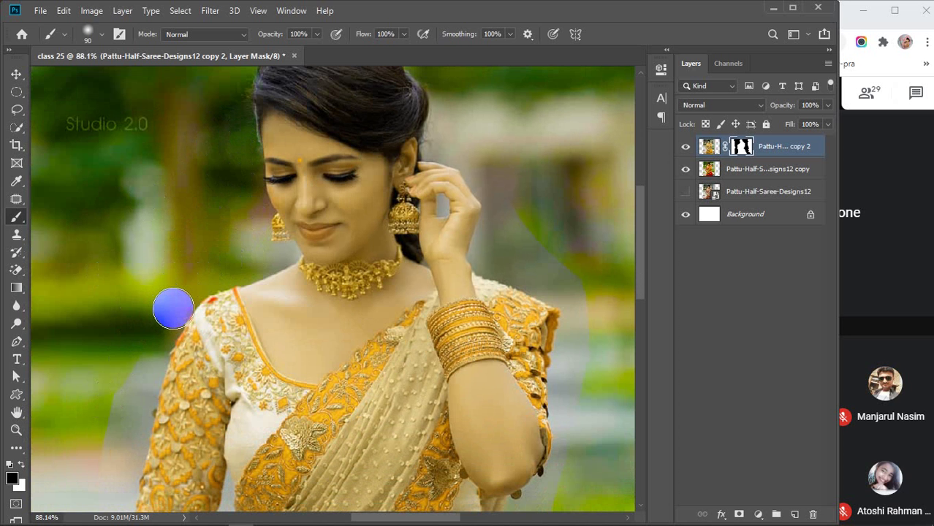
# Undo the last mask stroke over the shoulder and set the brush flow to 39%.
pyautogui.scroll(4, 173, 309)
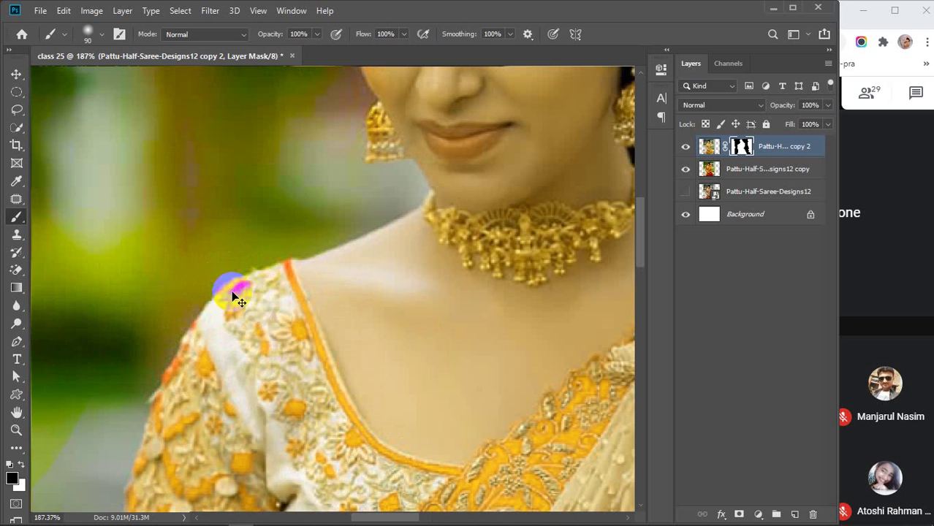
pyautogui.hotkey('ctrl', 'z')
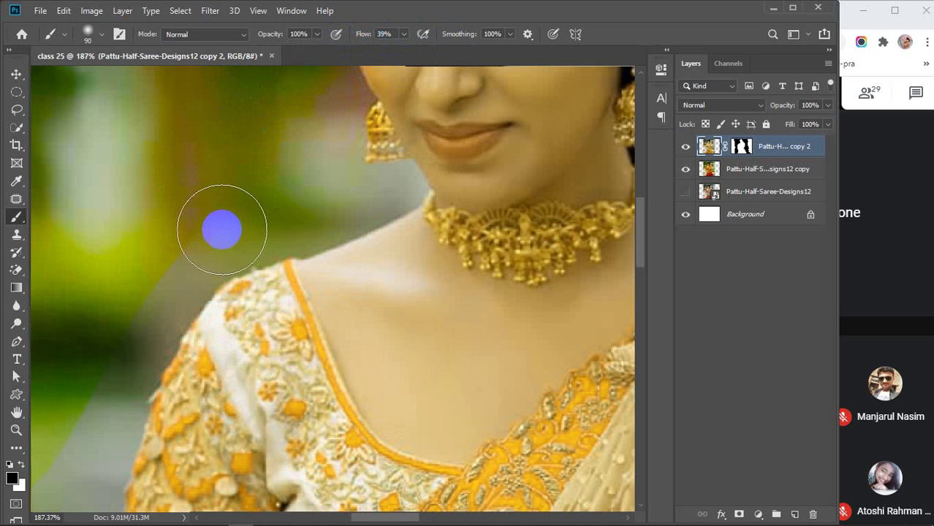
pyautogui.moveTo(225, 229)
pyautogui.mouseDown()
pyautogui.moveTo(196, 236)
pyautogui.moveTo(153, 276)
pyautogui.moveTo(105, 339)
pyautogui.moveTo(246, 206)
pyautogui.mouseUp()
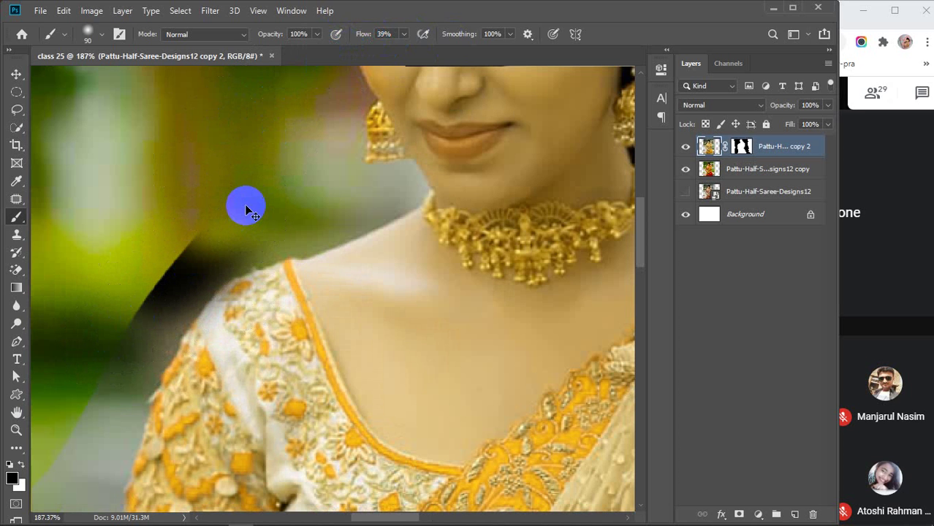
pyautogui.hotkey('ctrl', 'z')
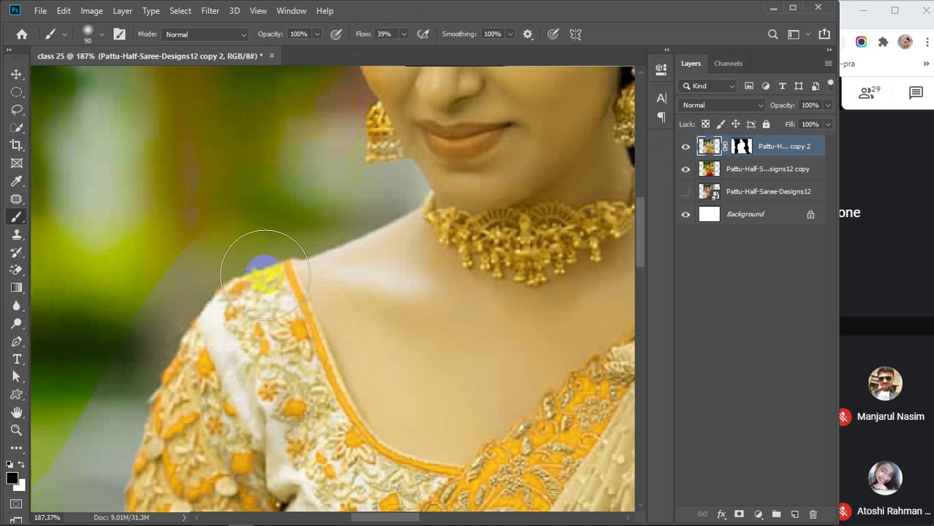
pyautogui.moveTo(250, 267)
pyautogui.mouseDown()
pyautogui.moveTo(137, 384)
pyautogui.moveTo(263, 337)
pyautogui.mouseUp()
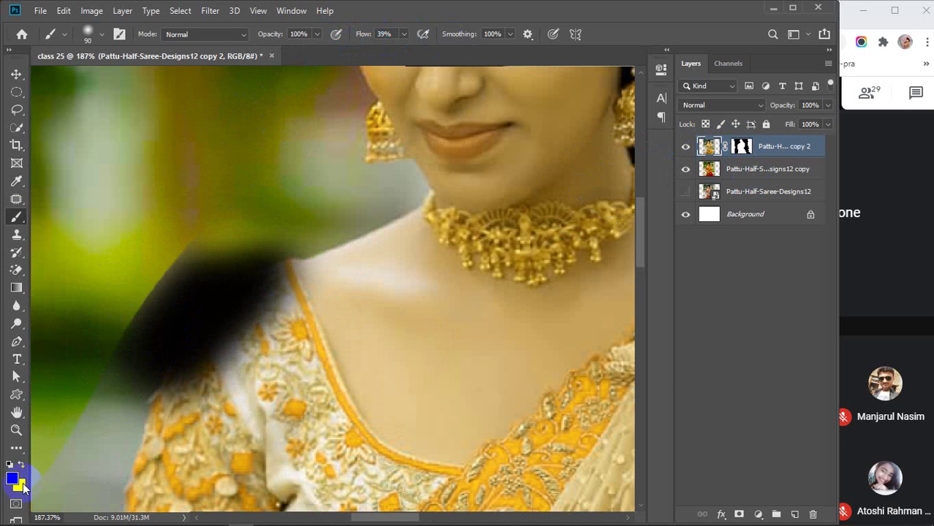
pyautogui.moveTo(164, 344); pyautogui.dragTo(187, 301)
pyautogui.hotkey('ctrl', 'z')
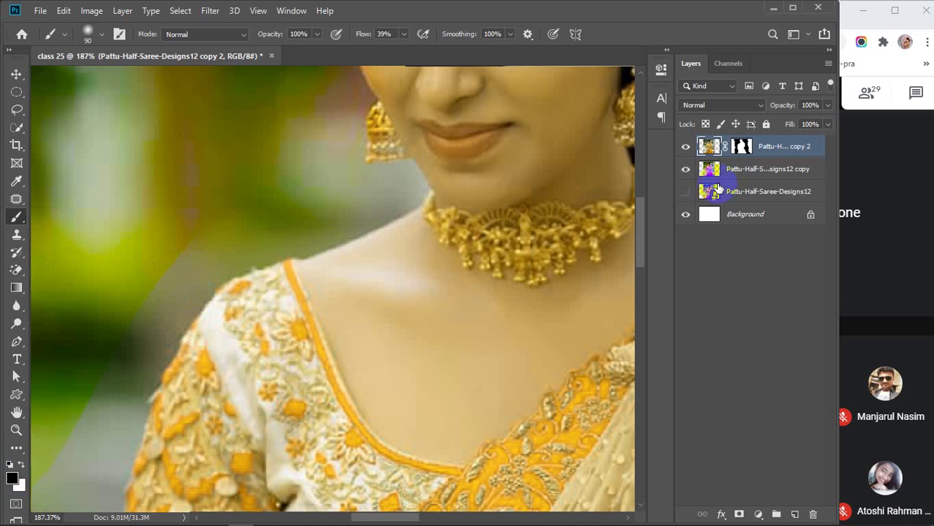
# Select the top copy's layer mask, paint black beside the shoulder, and set the brush to 85% opacity and 86% smoothing.
pyautogui.click(742, 146)
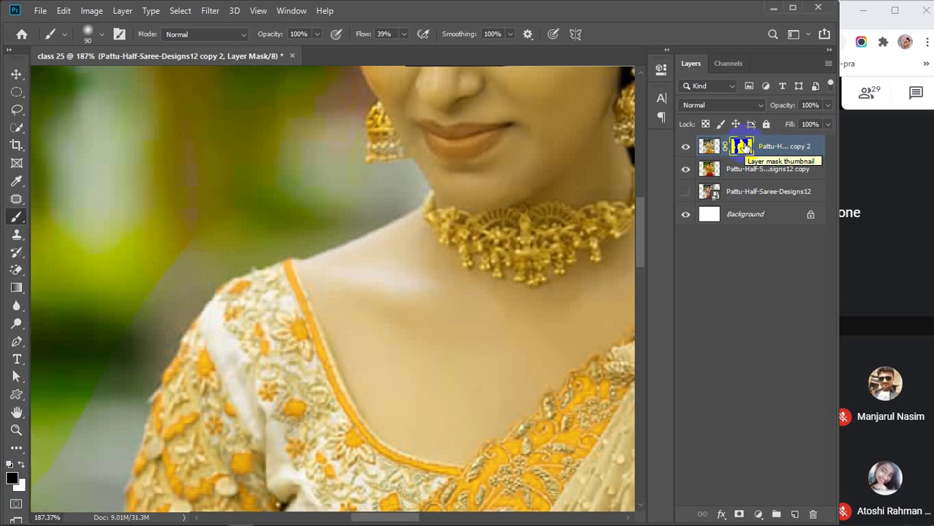
pyautogui.moveTo(227, 219)
pyautogui.mouseDown()
pyautogui.moveTo(161, 261)
pyautogui.moveTo(87, 336)
pyautogui.moveTo(119, 242)
pyautogui.moveTo(190, 194)
pyautogui.moveTo(90, 363)
pyautogui.moveTo(95, 316)
pyautogui.mouseUp()
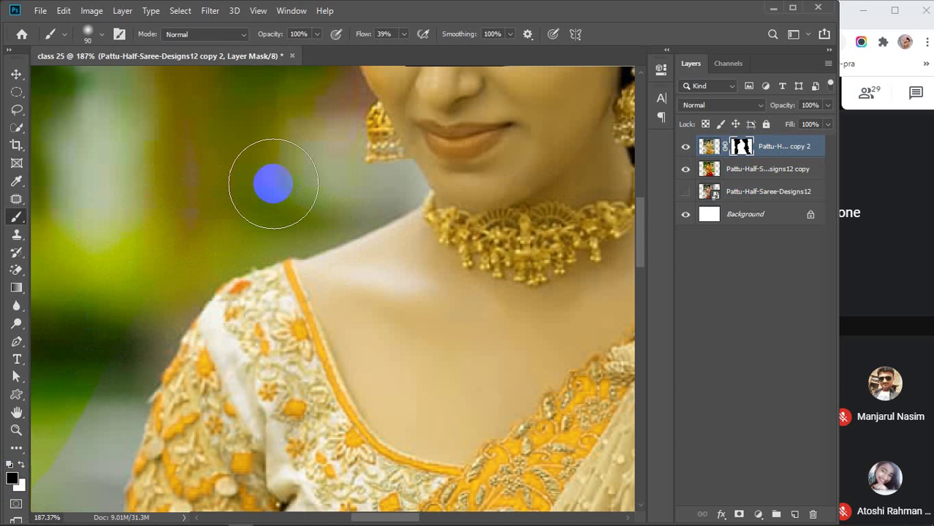
pyautogui.moveTo(273, 183)
pyautogui.mouseDown()
pyautogui.moveTo(296, 180)
pyautogui.moveTo(174, 237)
pyautogui.moveTo(145, 265)
pyautogui.moveTo(107, 368)
pyautogui.moveTo(176, 207)
pyautogui.moveTo(136, 276)
pyautogui.moveTo(286, 220)
pyautogui.moveTo(393, 88)
pyautogui.moveTo(454, 53)
pyautogui.mouseUp()
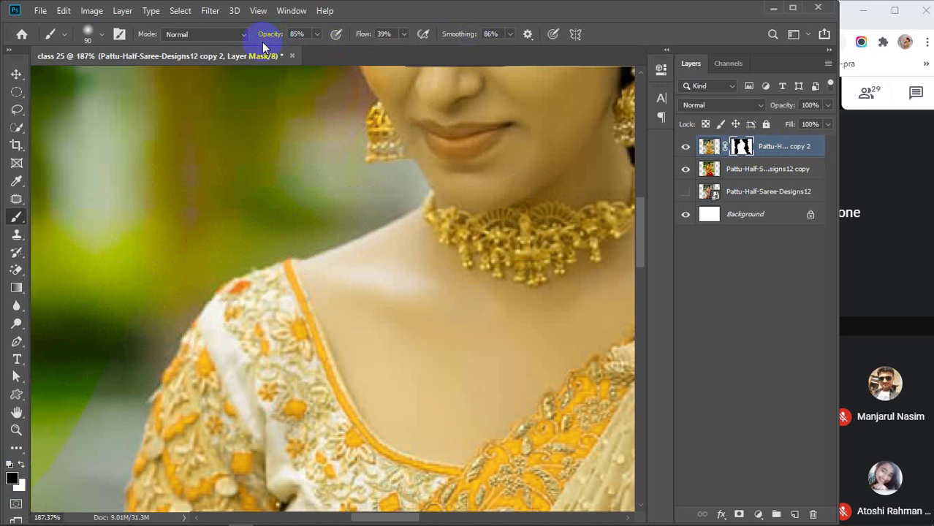
# Paint black on the mask along the outer edge of the embroidered sleeve of the lowered arm.
pyautogui.moveTo(245, 271); pyautogui.dragTo(348, 100)
pyautogui.moveTo(210, 188); pyautogui.dragTo(140, 362)
pyautogui.moveTo(246, 359)
pyautogui.mouseDown()
pyautogui.moveTo(309, 246)
pyautogui.moveTo(242, 129)
pyautogui.moveTo(188, 376)
pyautogui.mouseUp()
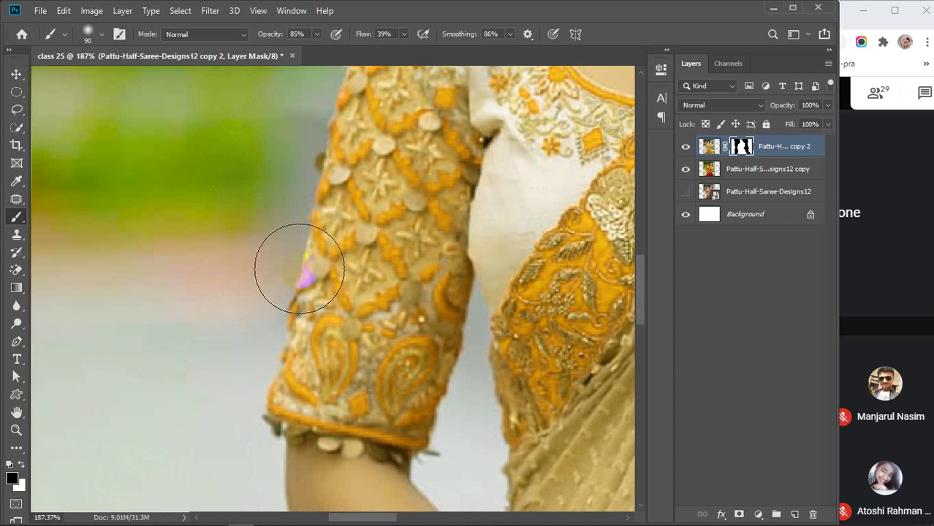
# Paint black on the mask along the outer edge of the draped saree, from the bangles down to the hem.
pyautogui.scroll(-10, 299, 268)
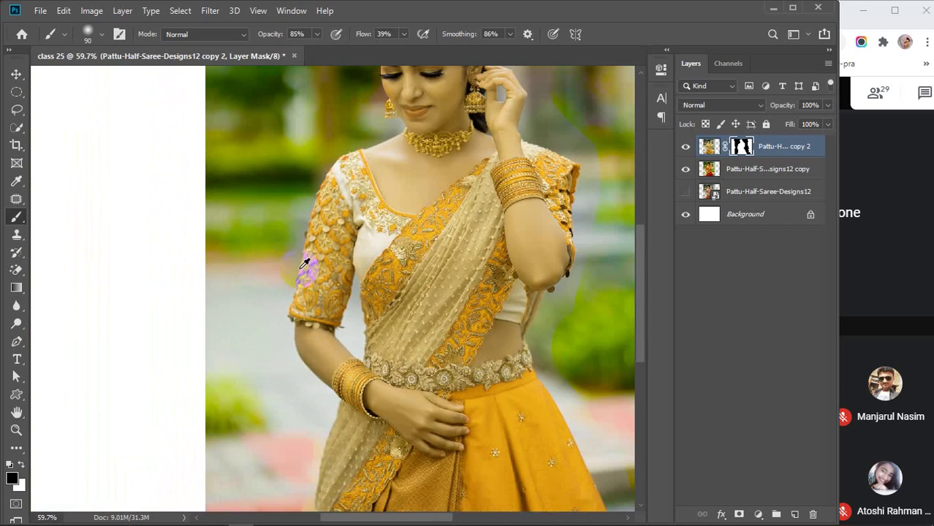
pyautogui.scroll(-1, 305, 263)
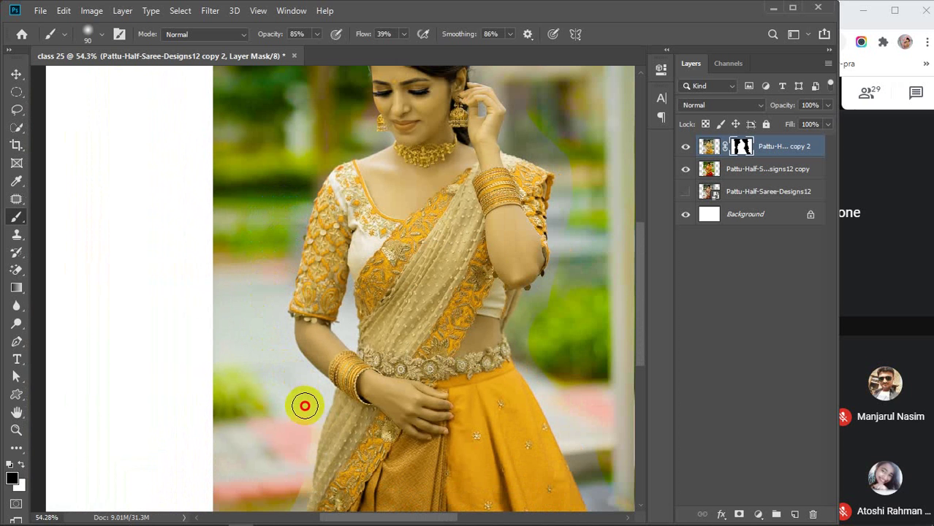
pyautogui.moveTo(328, 419)
pyautogui.mouseDown()
pyautogui.moveTo(370, 345)
pyautogui.moveTo(383, 262)
pyautogui.moveTo(338, 244)
pyautogui.moveTo(304, 350)
pyautogui.mouseUp()
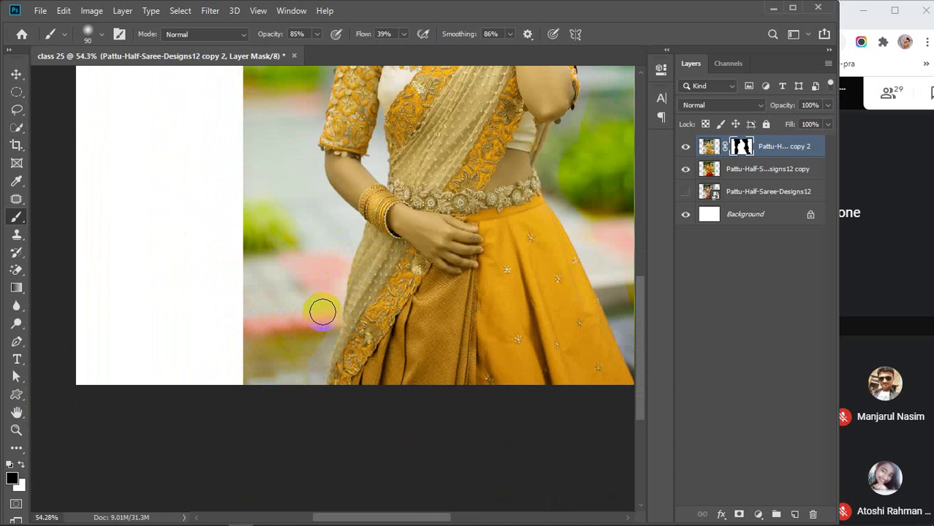
pyautogui.moveTo(326, 308); pyautogui.dragTo(288, 404)
pyautogui.moveTo(307, 348); pyautogui.dragTo(307, 349)
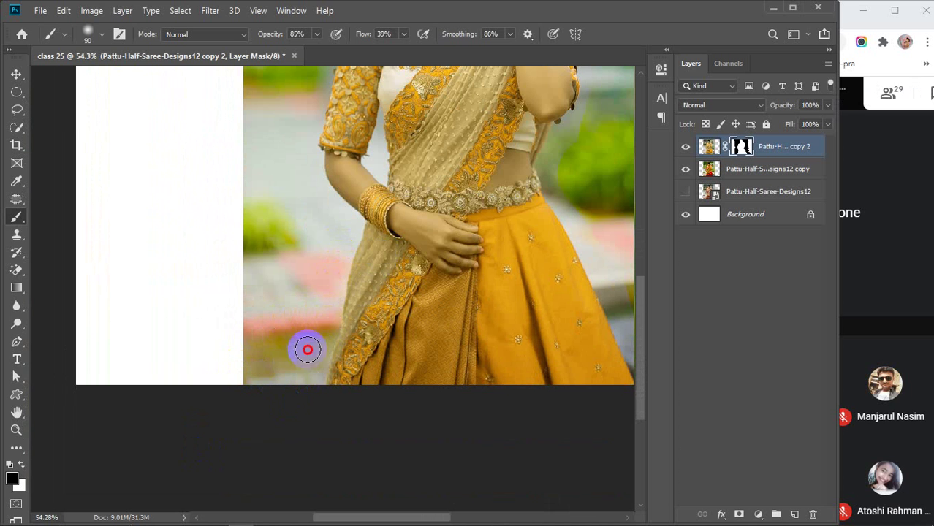
# Paint black on the mask along the orange skirt's outer edge, from the pillar base up to the waist.
pyautogui.moveTo(553, 345); pyautogui.dragTo(319, 376)
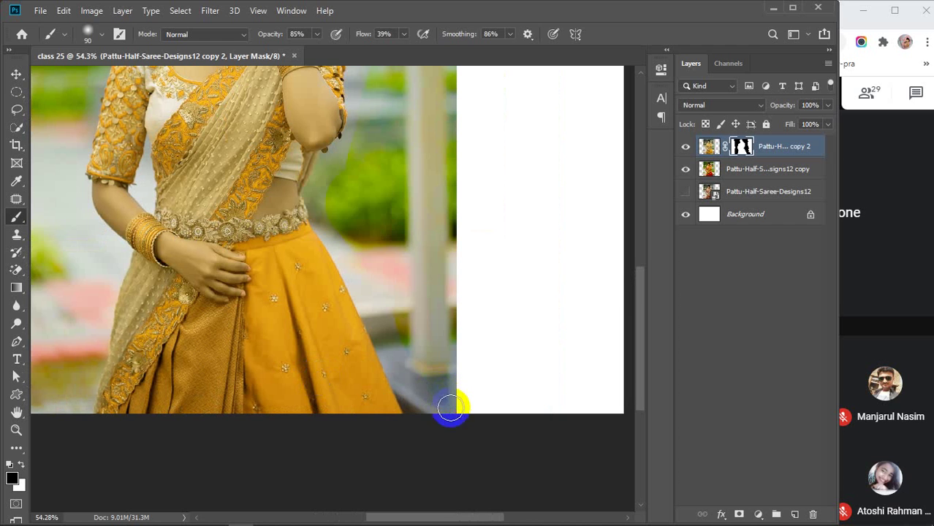
pyautogui.moveTo(451, 407)
pyautogui.mouseDown()
pyautogui.moveTo(434, 384)
pyautogui.moveTo(444, 427)
pyautogui.moveTo(410, 406)
pyautogui.mouseUp()
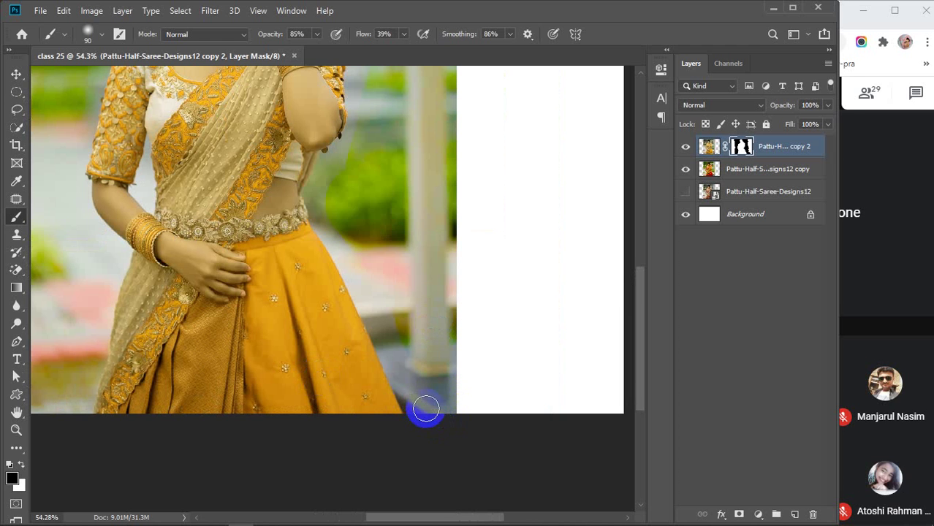
pyautogui.moveTo(401, 364)
pyautogui.mouseDown()
pyautogui.moveTo(389, 324)
pyautogui.moveTo(431, 361)
pyautogui.moveTo(435, 384)
pyautogui.moveTo(415, 366)
pyautogui.moveTo(384, 285)
pyautogui.moveTo(419, 351)
pyautogui.moveTo(413, 359)
pyautogui.moveTo(380, 321)
pyautogui.moveTo(366, 268)
pyautogui.moveTo(406, 307)
pyautogui.moveTo(399, 352)
pyautogui.moveTo(389, 339)
pyautogui.moveTo(343, 244)
pyautogui.moveTo(350, 199)
pyautogui.moveTo(343, 232)
pyautogui.moveTo(347, 169)
pyautogui.mouseUp()
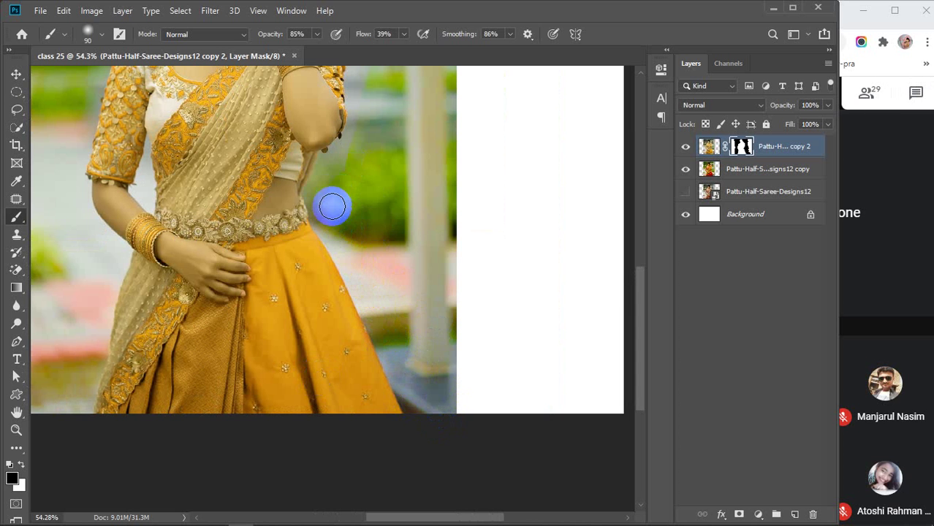
pyautogui.moveTo(332, 207)
pyautogui.mouseDown()
pyautogui.moveTo(322, 174)
pyautogui.moveTo(364, 141)
pyautogui.moveTo(387, 196)
pyautogui.moveTo(372, 324)
pyautogui.mouseUp()
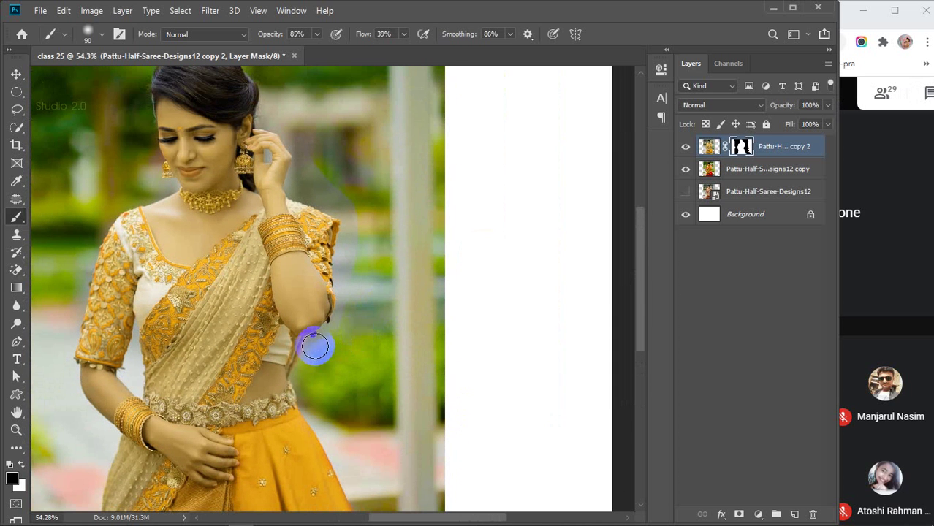
# Paint black on the mask over the background beside the raised arm, from the elbow up past the shoulder to the wrist.
pyautogui.moveTo(313, 347)
pyautogui.mouseDown()
pyautogui.moveTo(345, 333)
pyautogui.moveTo(409, 238)
pyautogui.moveTo(370, 343)
pyautogui.moveTo(414, 253)
pyautogui.moveTo(366, 331)
pyautogui.moveTo(376, 359)
pyautogui.moveTo(428, 269)
pyautogui.mouseUp()
pyautogui.click(369, 344)
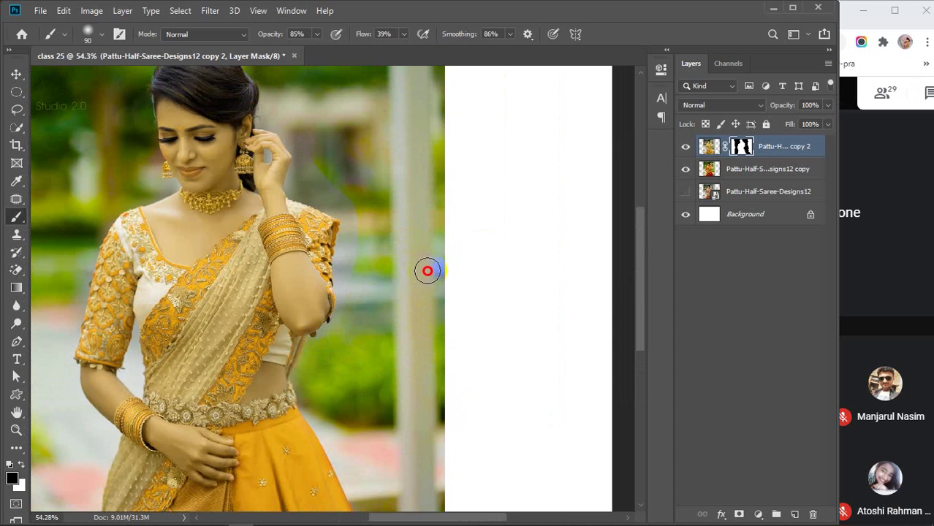
pyautogui.moveTo(354, 298)
pyautogui.mouseDown()
pyautogui.moveTo(377, 216)
pyautogui.moveTo(353, 297)
pyautogui.moveTo(352, 231)
pyautogui.moveTo(343, 290)
pyautogui.moveTo(351, 310)
pyautogui.moveTo(347, 271)
pyautogui.moveTo(374, 194)
pyautogui.mouseUp()
pyautogui.moveTo(356, 271)
pyautogui.mouseDown()
pyautogui.moveTo(358, 195)
pyautogui.moveTo(394, 176)
pyautogui.mouseUp()
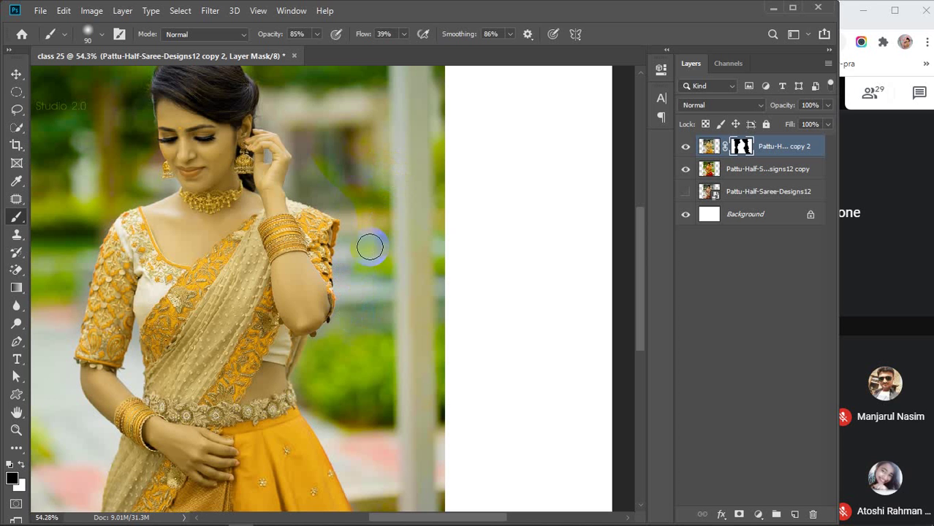
pyautogui.moveTo(370, 247)
pyautogui.mouseDown()
pyautogui.moveTo(355, 301)
pyautogui.moveTo(352, 280)
pyautogui.mouseUp()
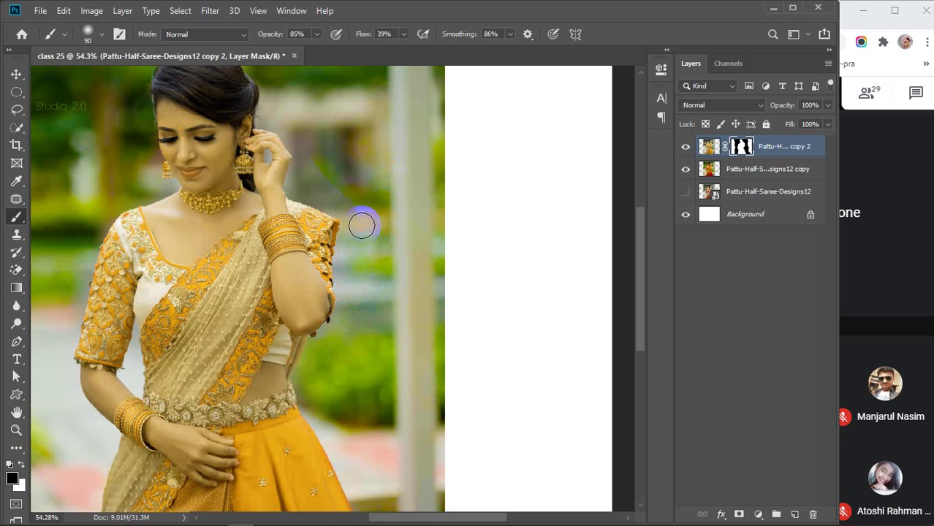
pyautogui.moveTo(369, 224)
pyautogui.mouseDown()
pyautogui.moveTo(353, 203)
pyautogui.moveTo(315, 160)
pyautogui.moveTo(326, 170)
pyautogui.moveTo(300, 182)
pyautogui.moveTo(329, 197)
pyautogui.moveTo(363, 188)
pyautogui.mouseUp()
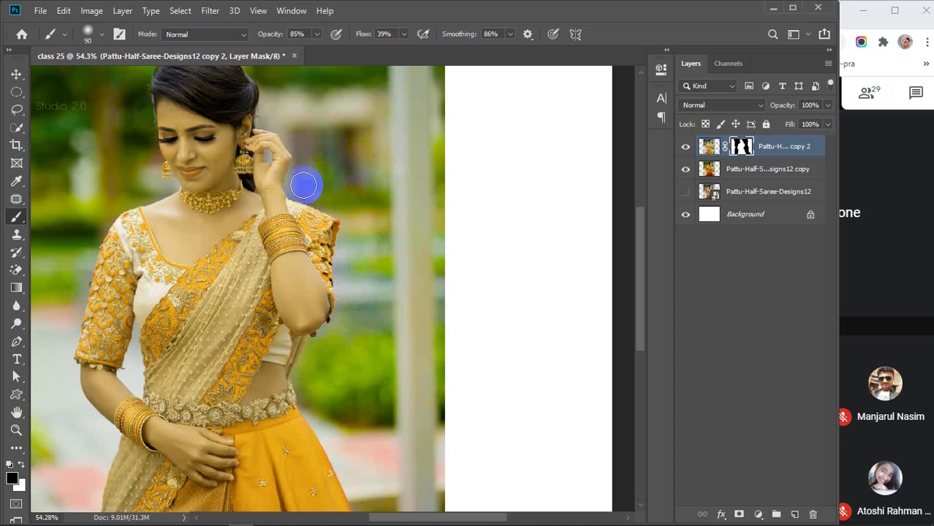
pyautogui.moveTo(300, 186); pyautogui.dragTo(309, 146)
# Paint black on the mask along the raised hand's outer edge, and reduce the brush to size 35 for the gap inside the hand.
pyautogui.scroll(2, 336, 136)
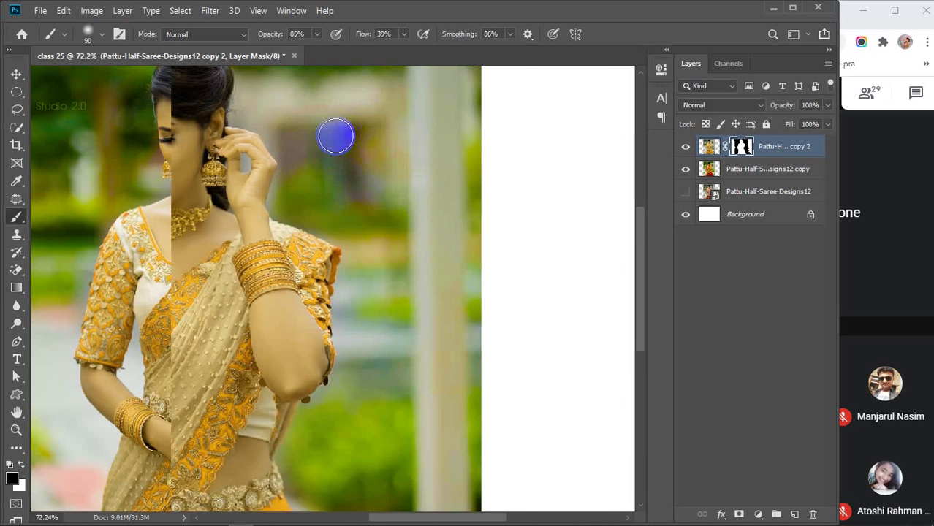
pyautogui.scroll(3, 335, 136)
pyautogui.scroll(2, 333, 280)
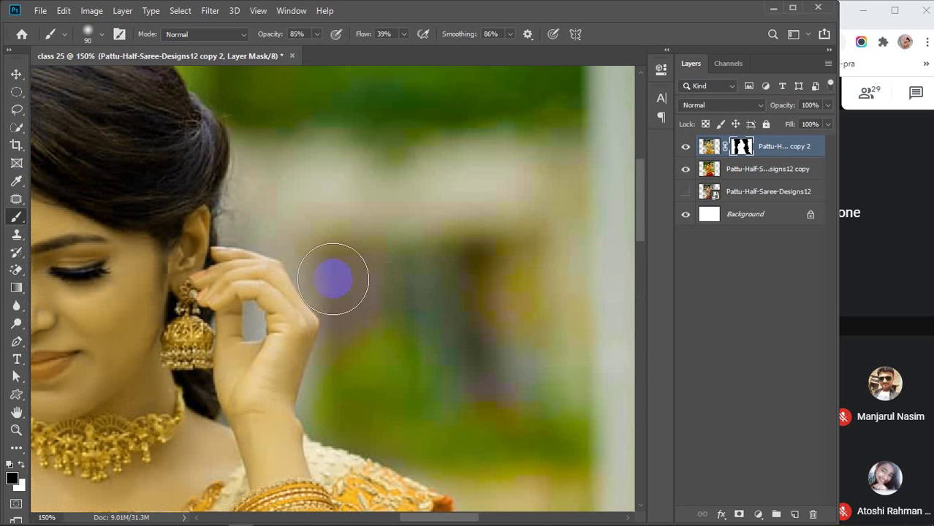
pyautogui.moveTo(339, 255)
pyautogui.mouseDown()
pyautogui.moveTo(384, 333)
pyautogui.moveTo(378, 315)
pyautogui.mouseUp()
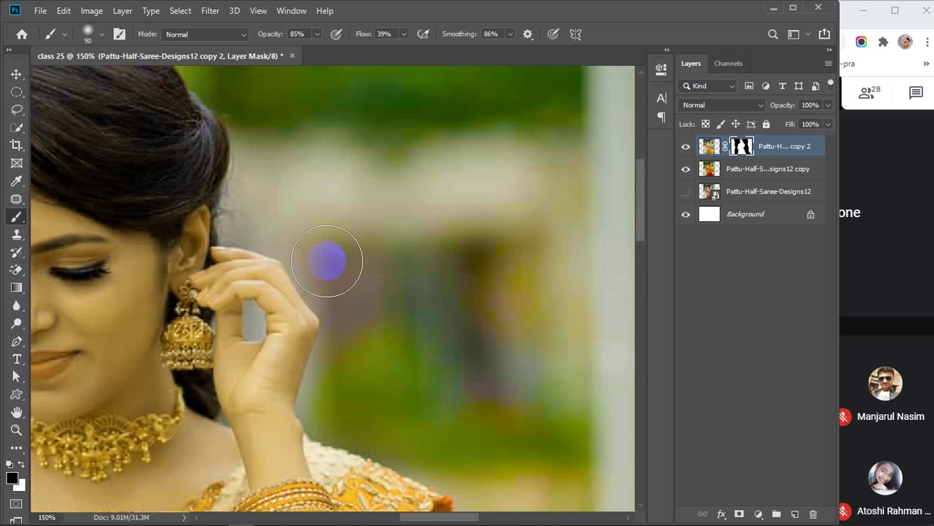
pyautogui.moveTo(327, 261)
pyautogui.mouseDown()
pyautogui.moveTo(359, 323)
pyautogui.moveTo(353, 356)
pyautogui.moveTo(387, 343)
pyautogui.moveTo(348, 347)
pyautogui.moveTo(341, 337)
pyautogui.moveTo(312, 387)
pyautogui.mouseUp()
pyautogui.press('[')
pyautogui.press('[')
pyautogui.press('[')
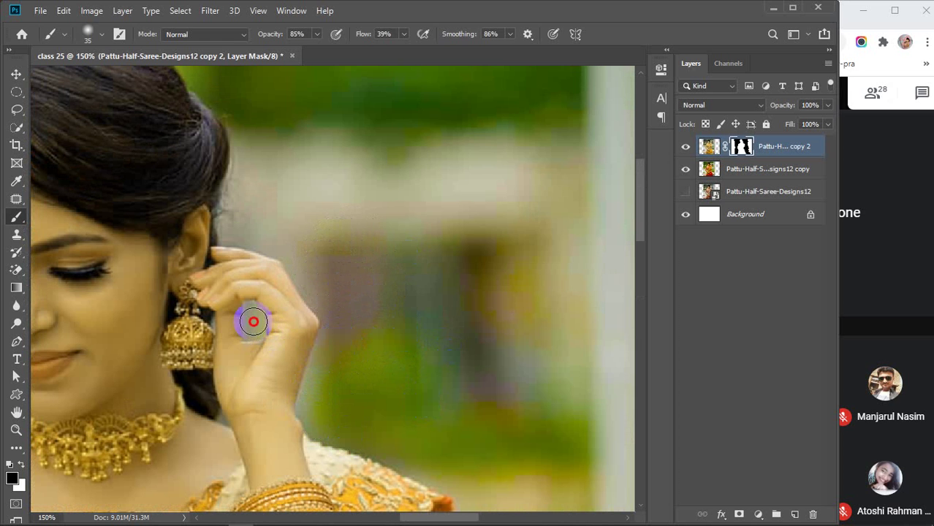
pyautogui.scroll(-5, 399, 315)
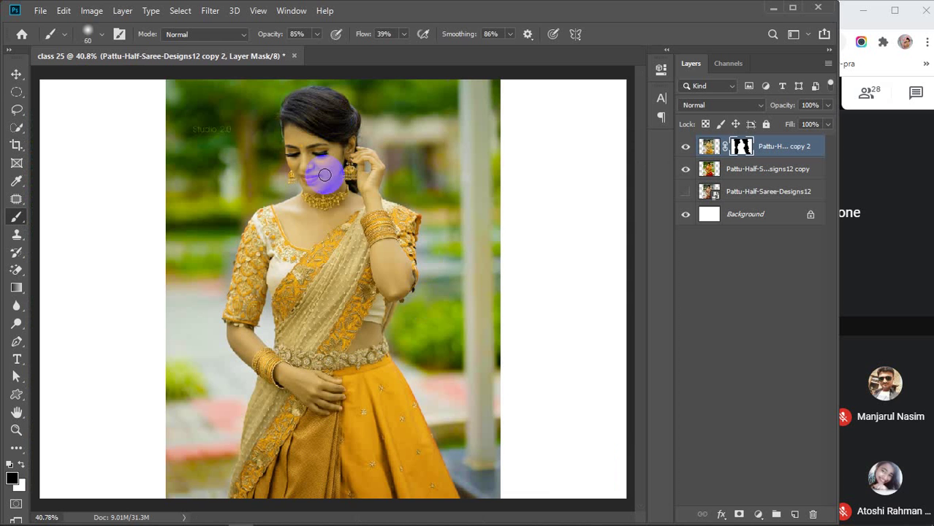
# Try painting black on the mask over the lips and face with the size 90 brush, and undo those strokes.
pyautogui.scroll(5, 324, 174)
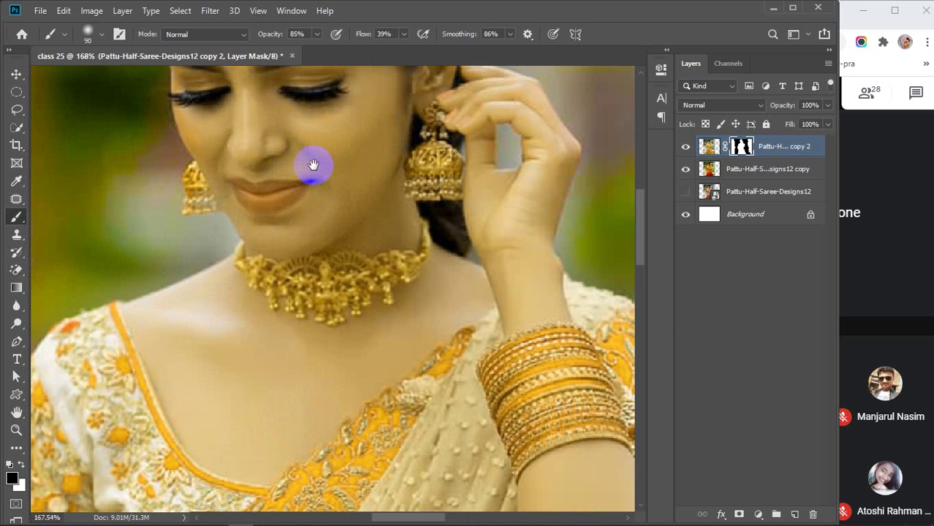
pyautogui.moveTo(313, 165)
pyautogui.mouseDown()
pyautogui.moveTo(337, 265)
pyautogui.moveTo(315, 300)
pyautogui.moveTo(286, 267)
pyautogui.mouseUp()
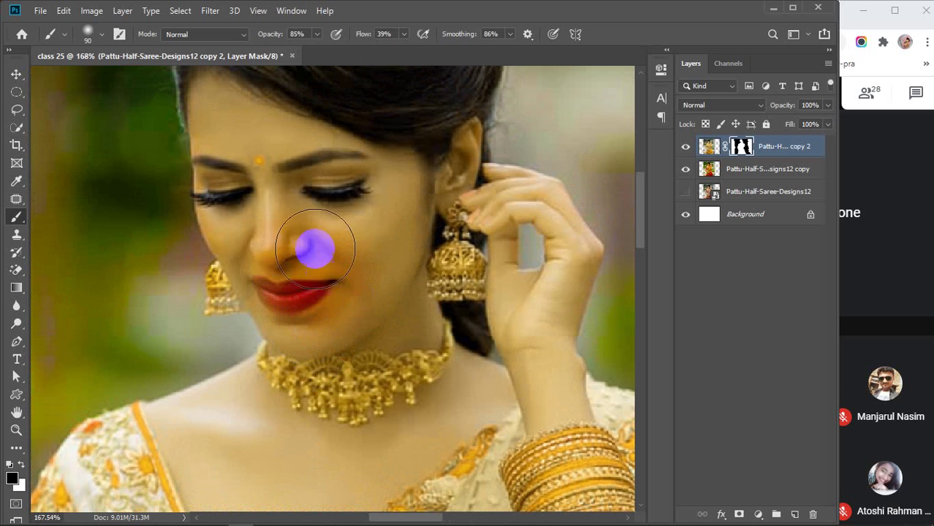
pyautogui.moveTo(278, 233); pyautogui.dragTo(276, 200)
pyautogui.moveTo(253, 161)
pyautogui.mouseDown()
pyautogui.moveTo(278, 166)
pyautogui.moveTo(324, 315)
pyautogui.moveTo(294, 384)
pyautogui.moveTo(321, 395)
pyautogui.mouseUp()
pyautogui.hotkey('ctrl', 'z')
pyautogui.hotkey('ctrl', 'z')
pyautogui.hotkey('ctrl', 'z')
pyautogui.hotkey('ctrl', 'z')
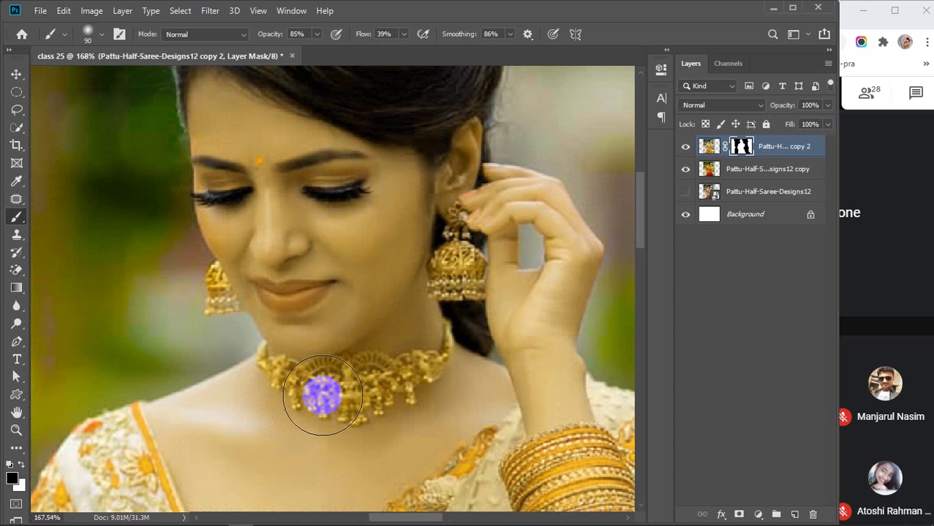
# Compare the whole image with the masked top copy hidden and shown again.
pyautogui.scroll(-5, 323, 395)
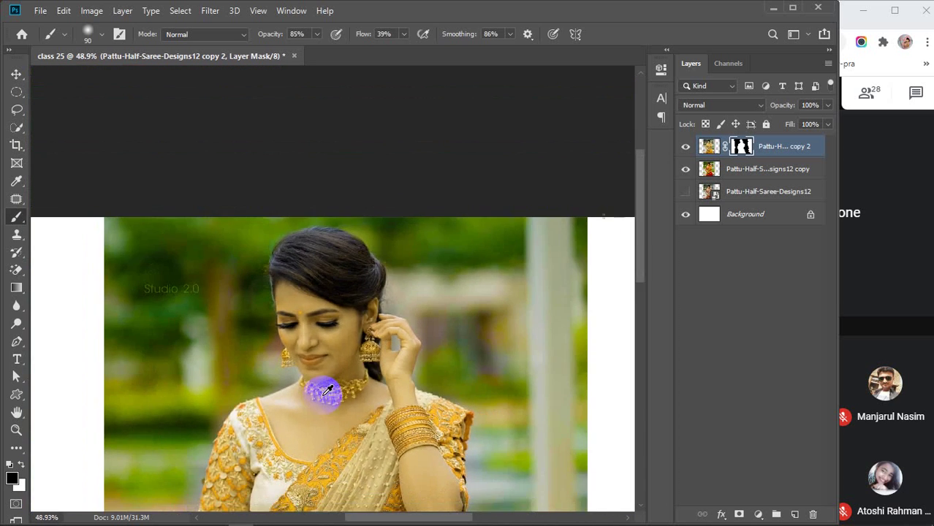
pyautogui.scroll(-1, 322, 394)
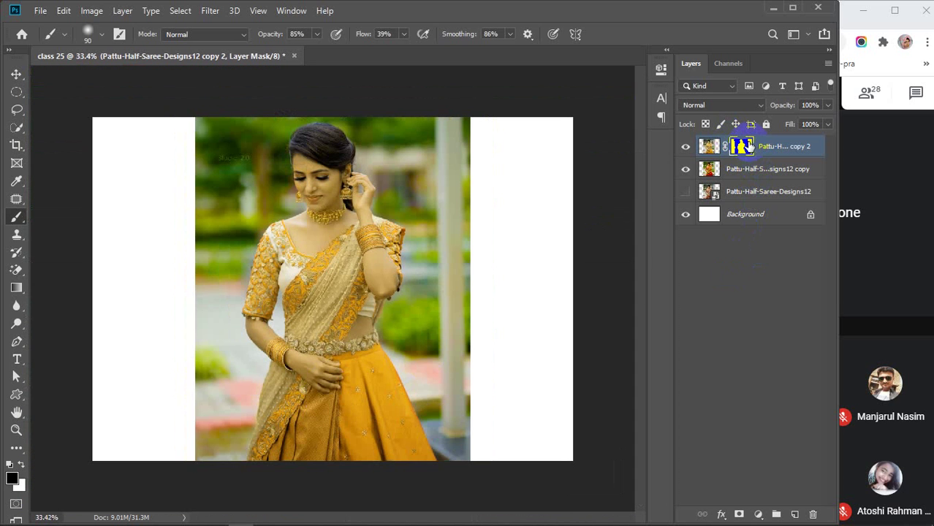
pyautogui.click(687, 147)
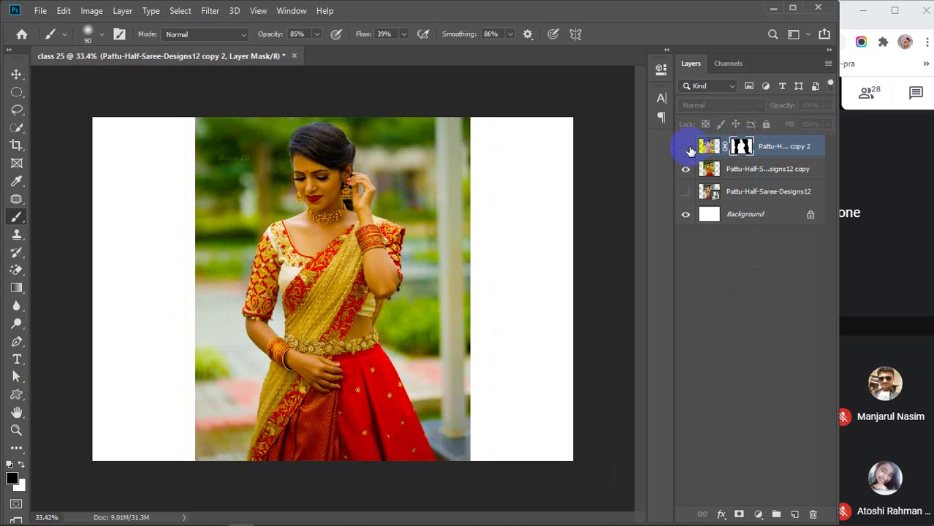
pyautogui.click(687, 147)
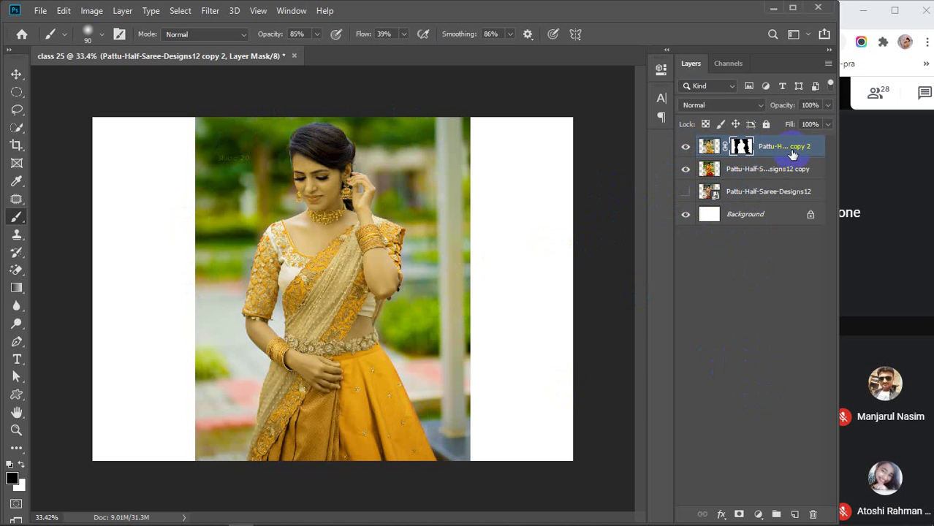
# Delete all three saree photo layers so that only the white Background layer is left.
pyautogui.press('Delete')
pyautogui.press('Delete')
pyautogui.press('Delete')
pyautogui.press('Delete')
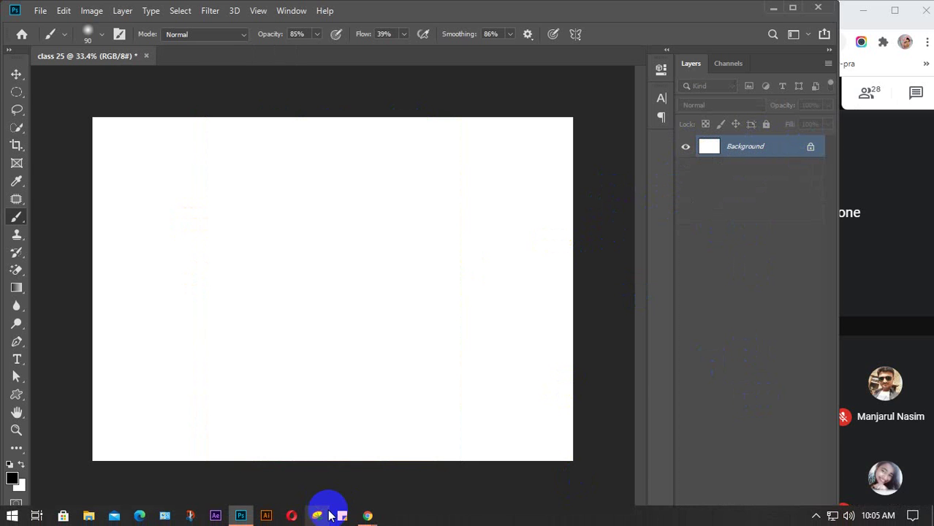
# Switch to Chrome and run a Google image search for "mehejabin sad look image" in a new tab.
pyautogui.moveTo(368, 516)
pyautogui.click(483, 460)
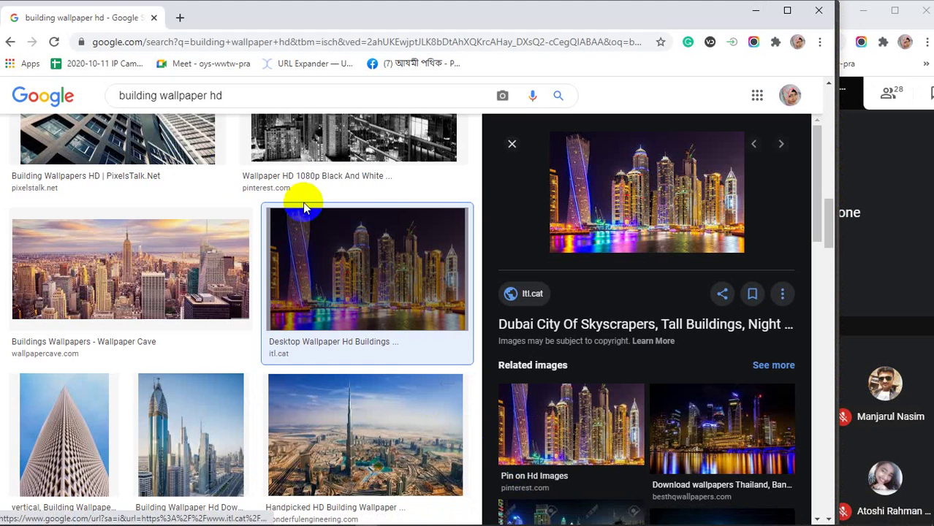
pyautogui.click(180, 17)
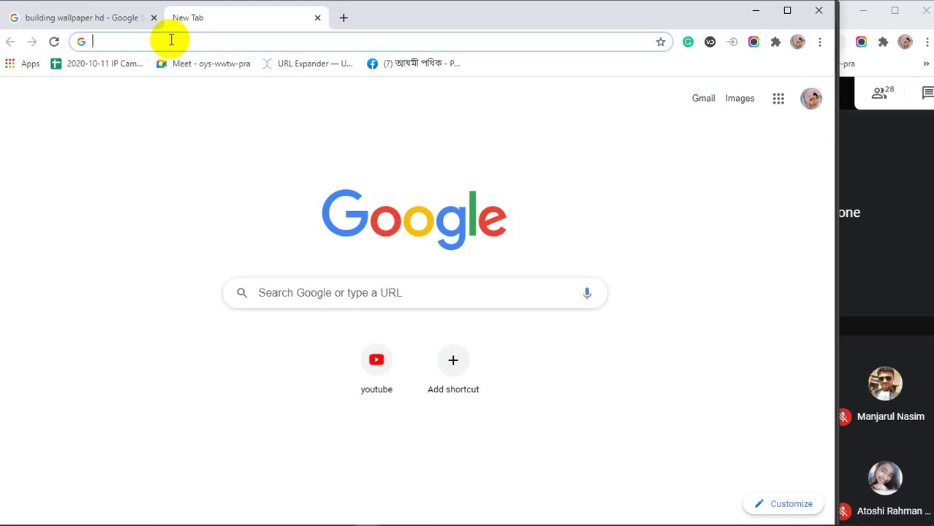
pyautogui.write('me')
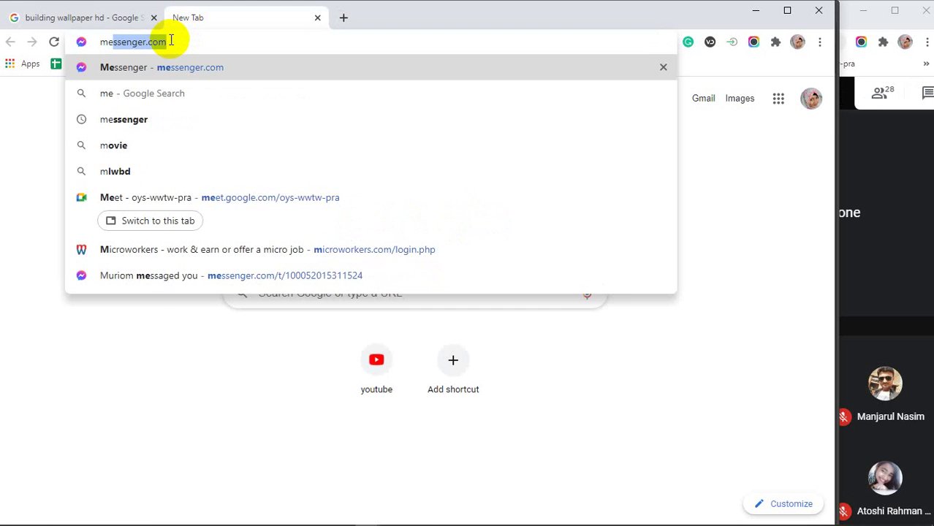
pyautogui.write('hejabi')
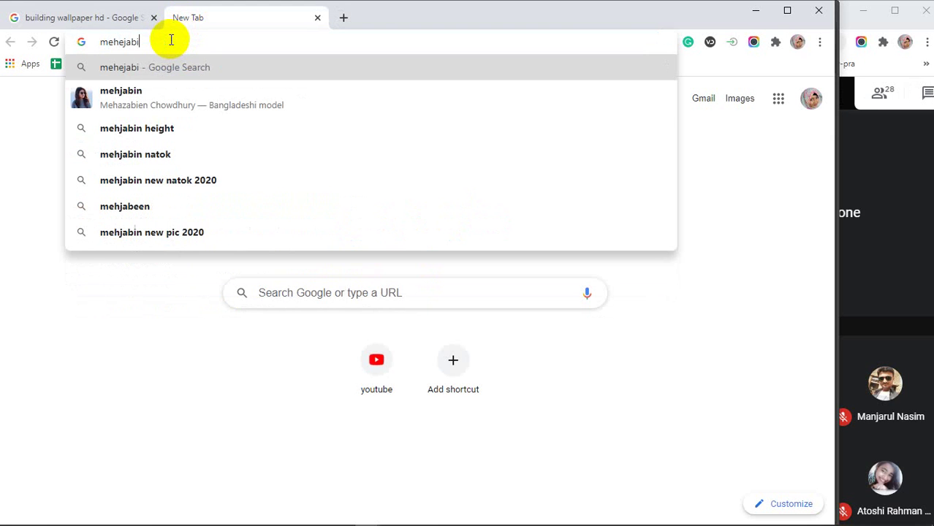
pyautogui.write('n ')
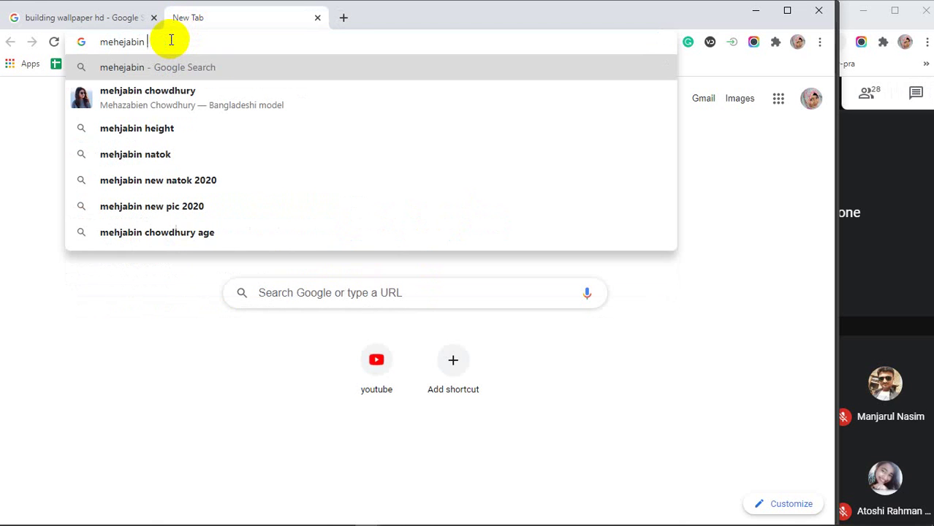
pyautogui.write('sad ')
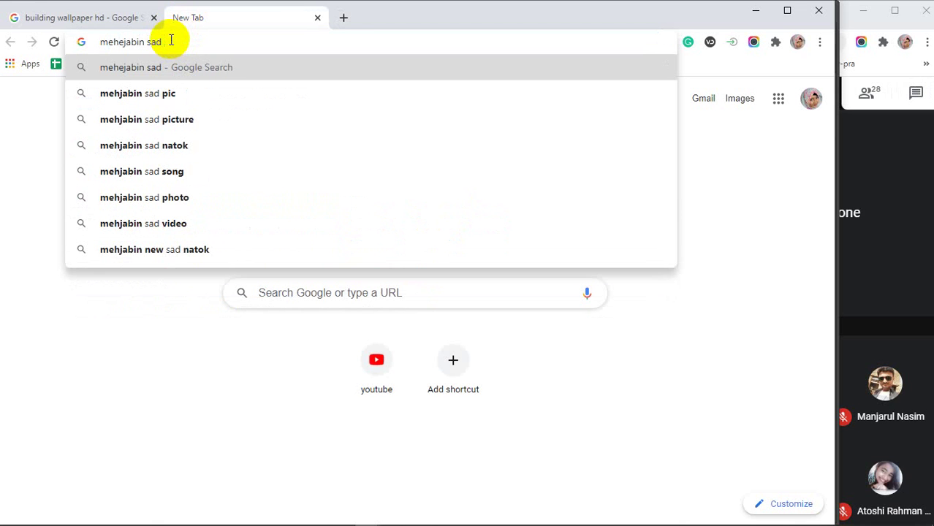
pyautogui.write('look')
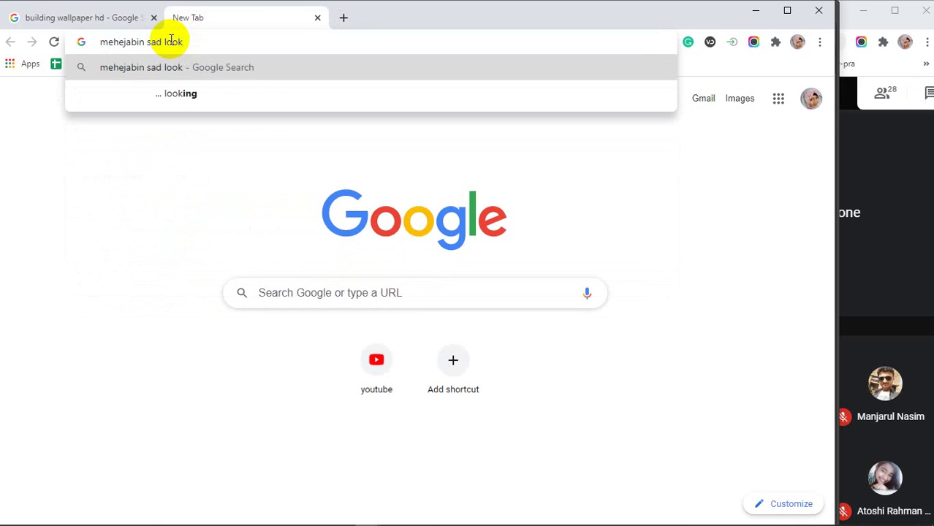
pyautogui.write(' im')
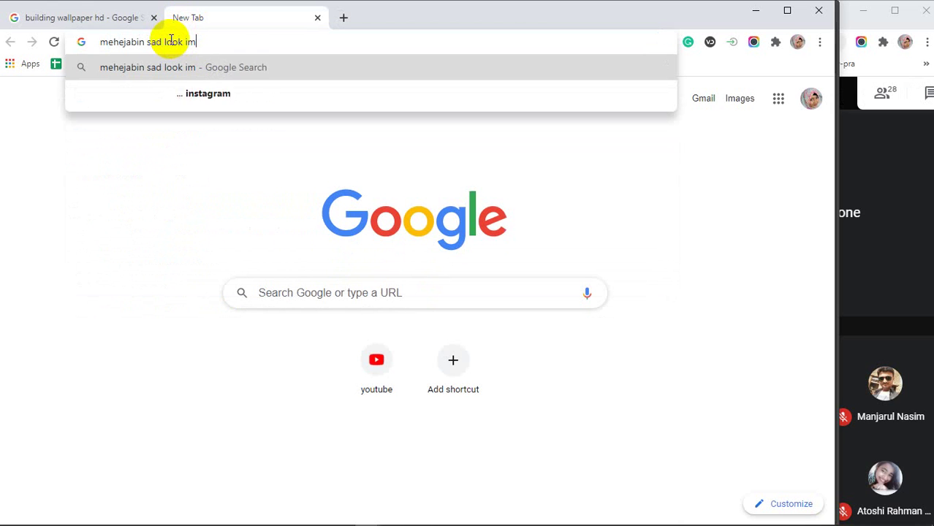
pyautogui.write('age')
pyautogui.press('Return')
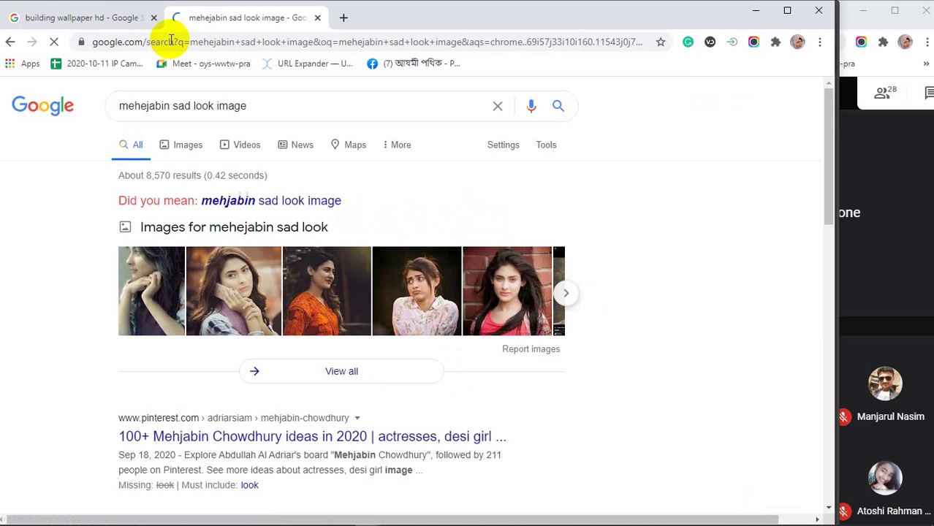
pyautogui.click(188, 147)
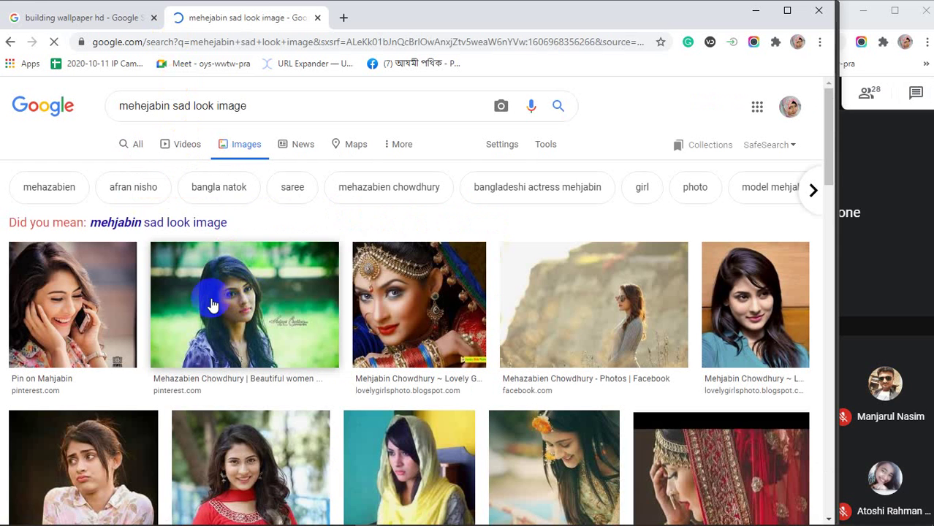
# Save the smiling portrait with hand on chin and blurred green leaves behind to the Desktop as a JPEG, keeping the suggested file name.
pyautogui.scroll(-2, 199, 320)
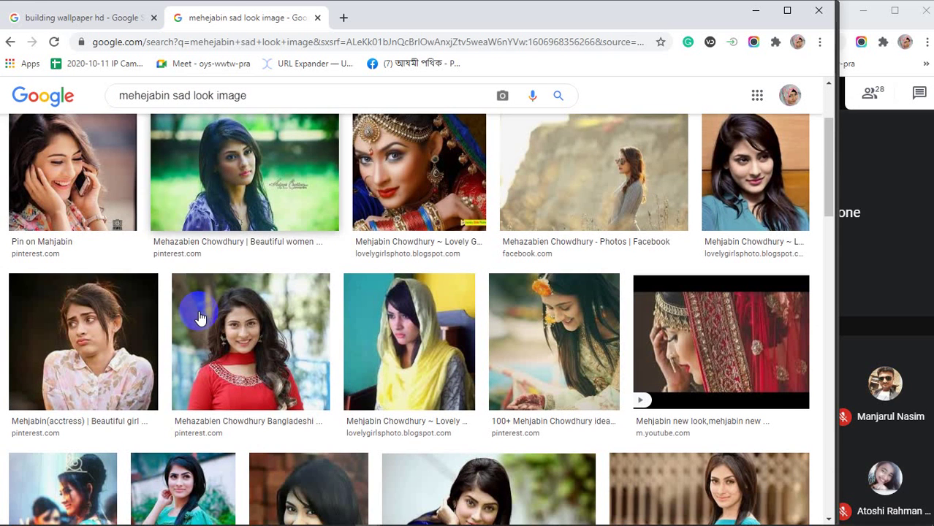
pyautogui.scroll(-2, 201, 318)
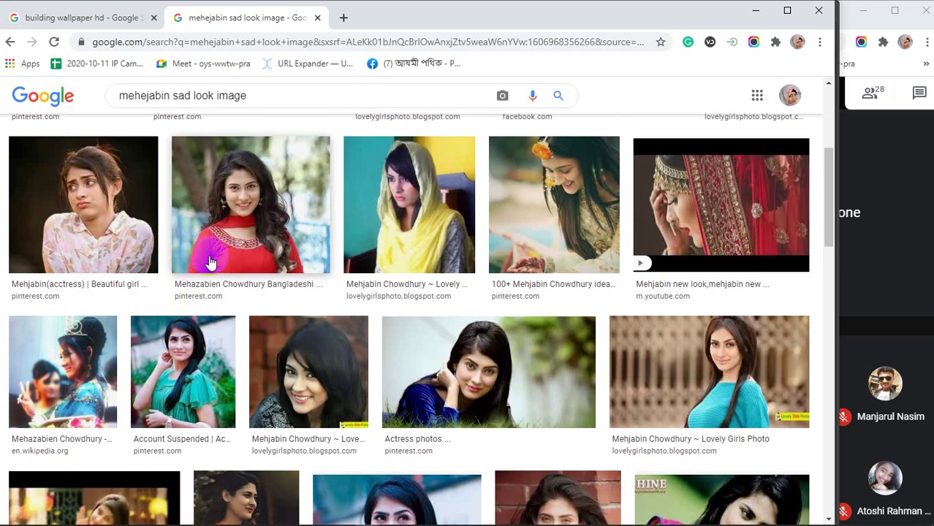
pyautogui.scroll(-2, 208, 261)
pyautogui.scroll(-3, 209, 262)
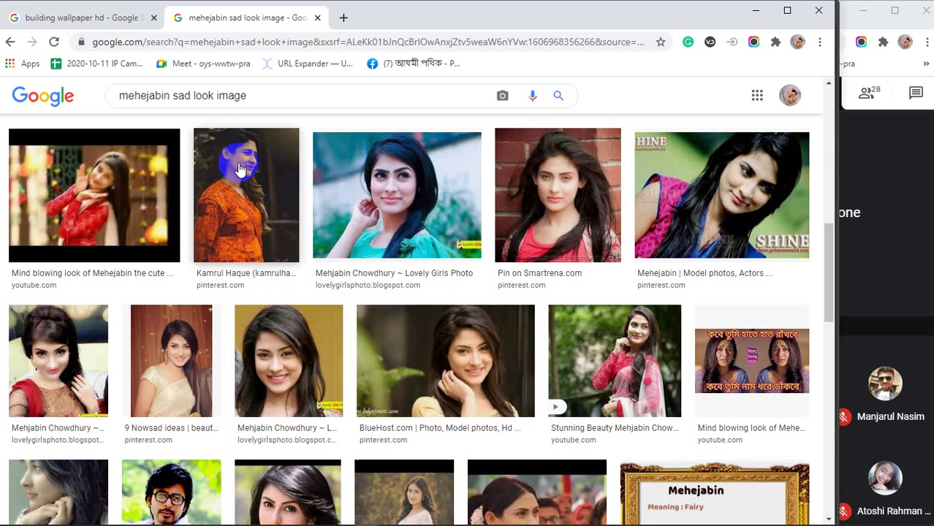
pyautogui.click(439, 363)
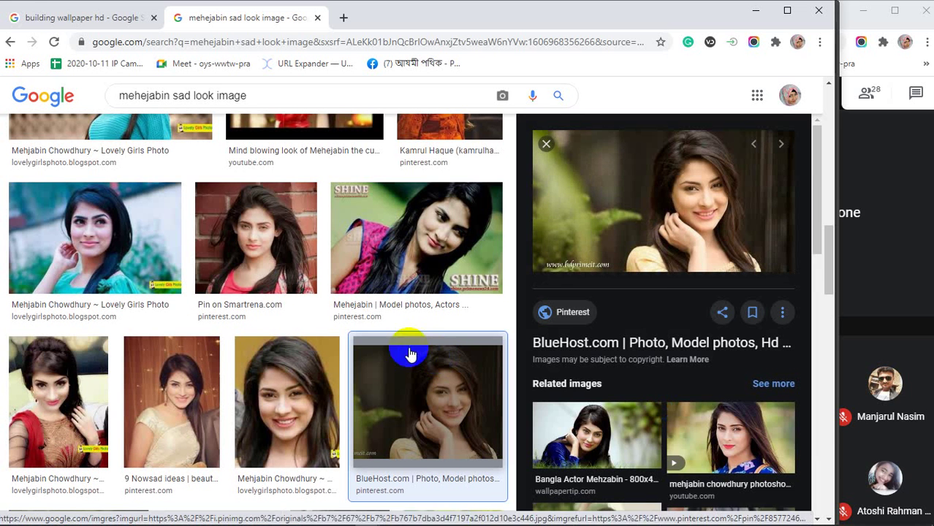
pyautogui.rightClick(694, 183)
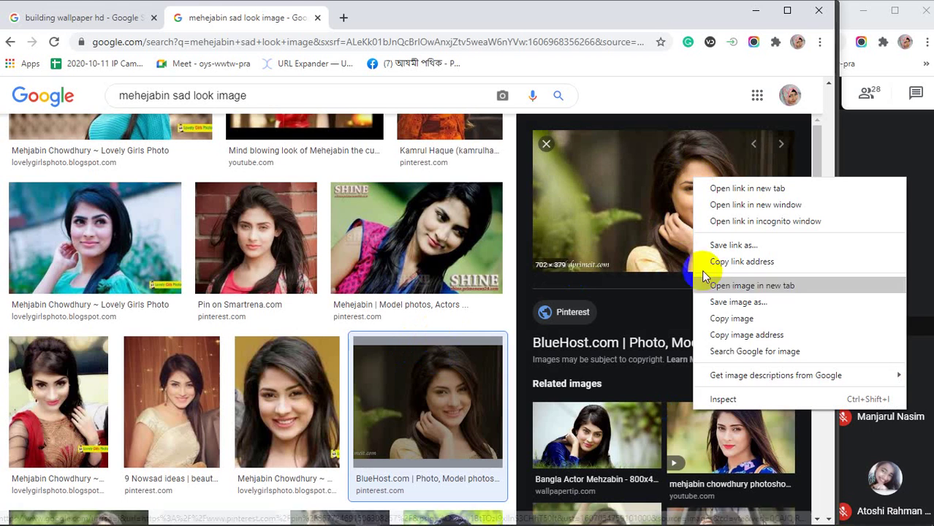
pyautogui.click(737, 302)
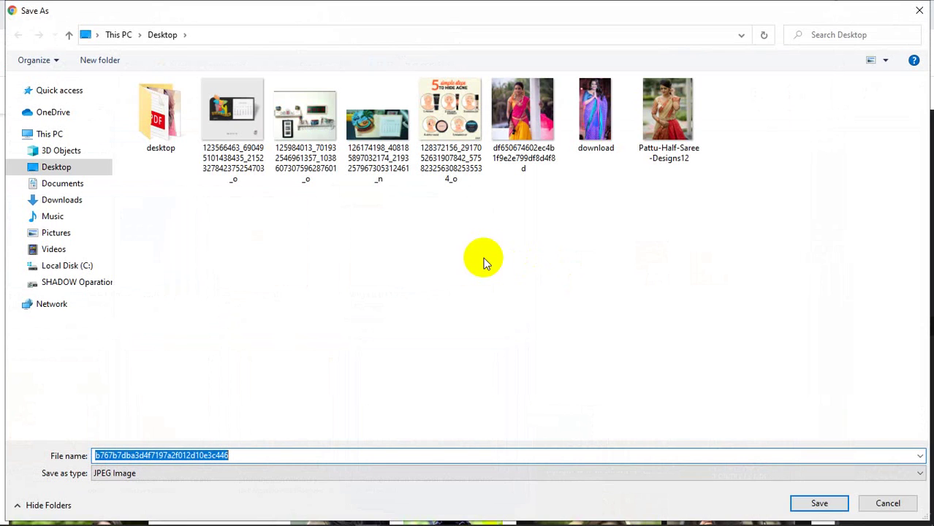
pyautogui.click(819, 503)
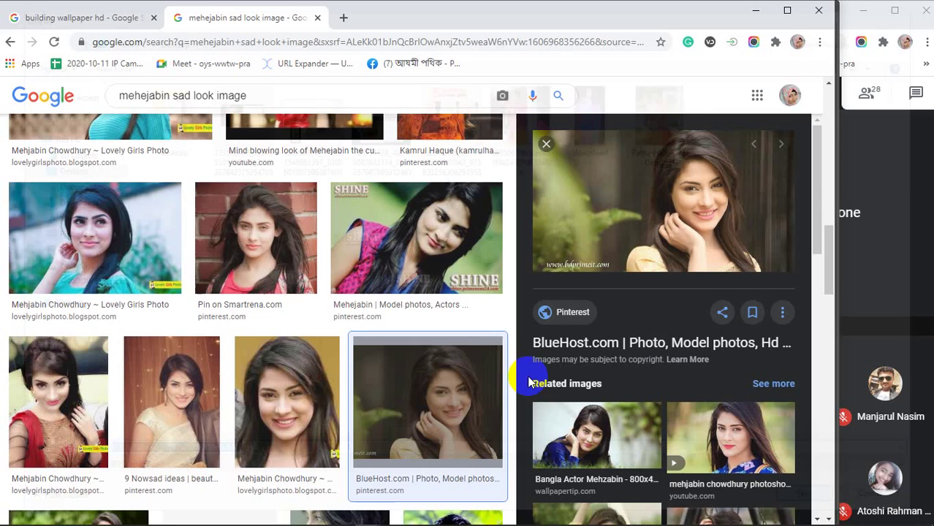
pyautogui.scroll(-5, 334, 302)
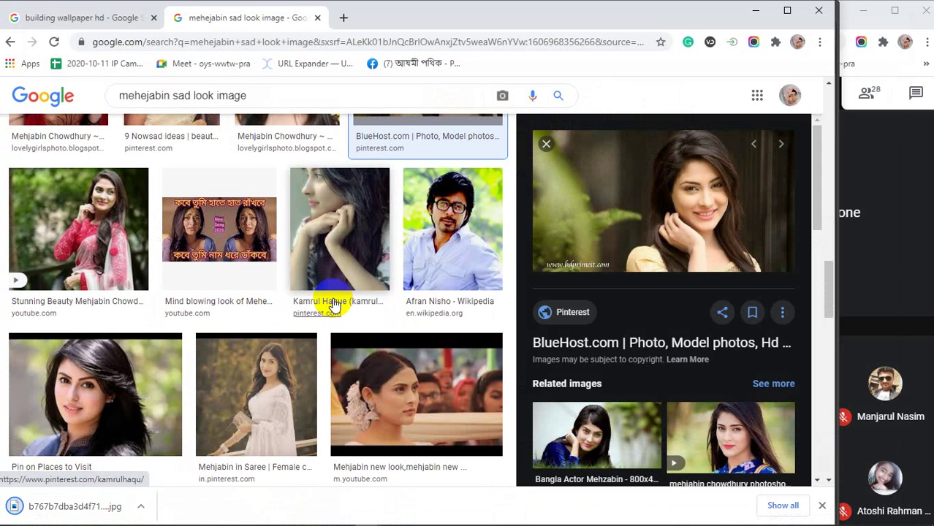
# Find the related portrait of the bearded man in a black T-shirt against green foliage and save it to the Desktop, keeping the suggested file name.
pyautogui.click(464, 237)
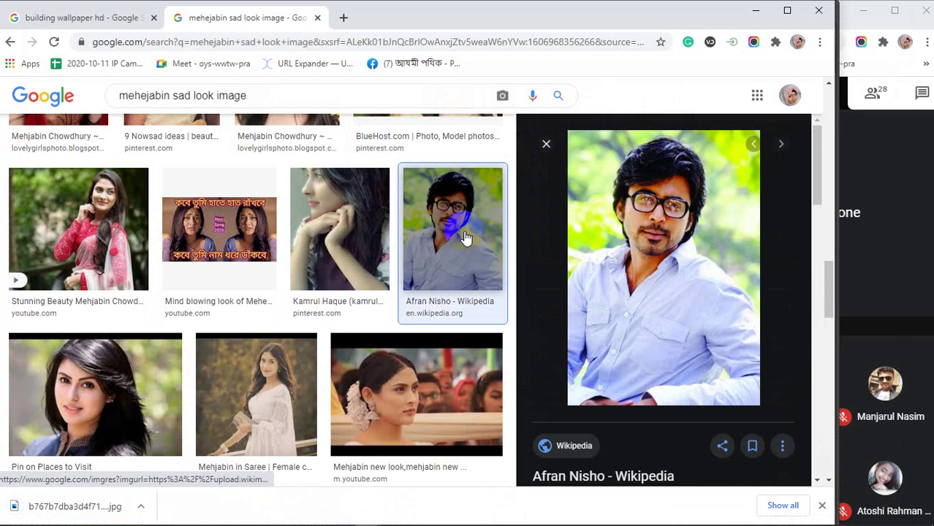
pyautogui.scroll(-5, 713, 292)
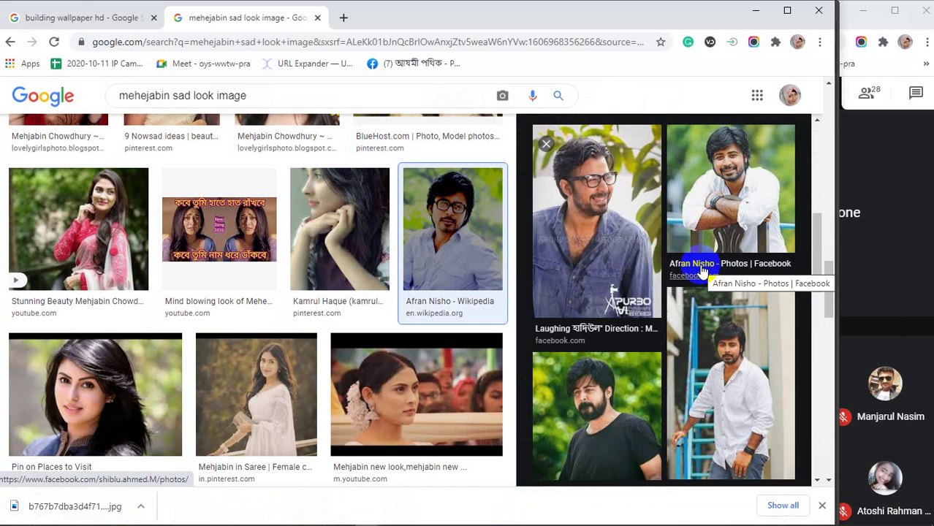
pyautogui.scroll(-1, 702, 272)
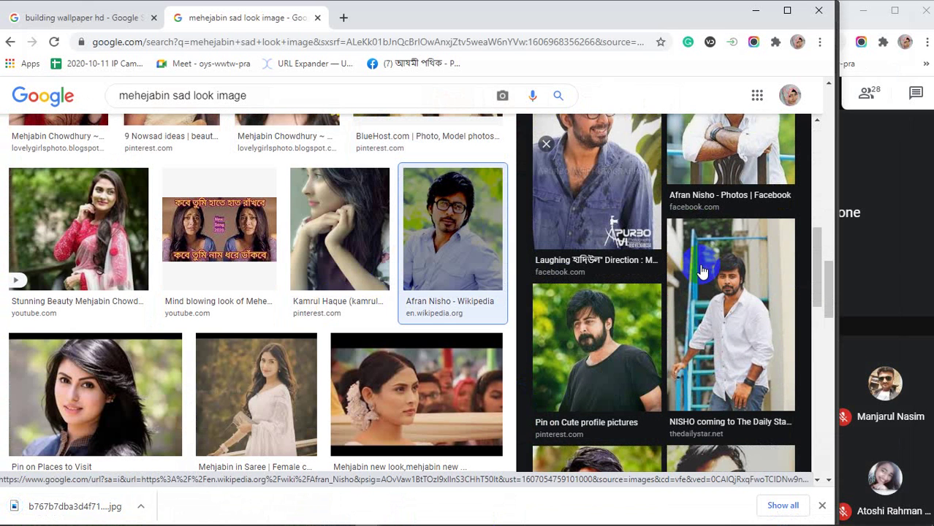
pyautogui.scroll(-1, 702, 272)
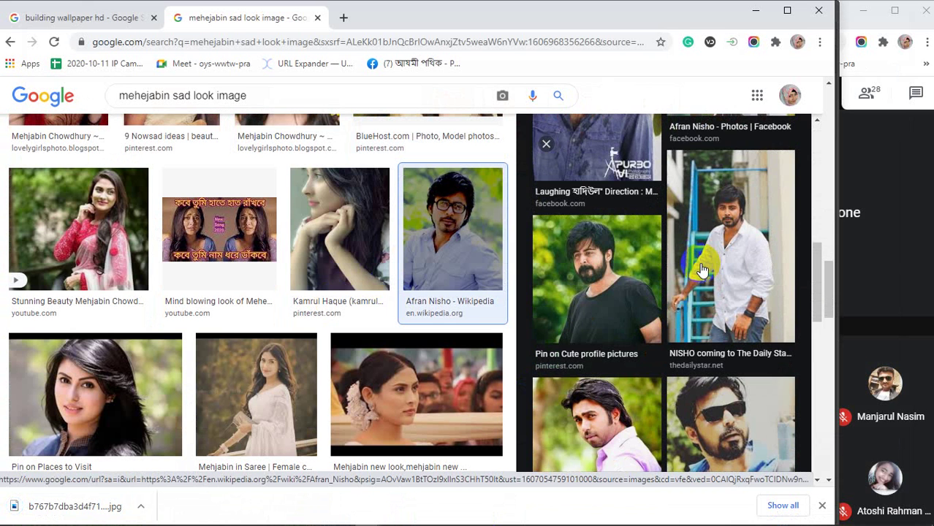
pyautogui.click(607, 259)
pyautogui.rightClick(630, 216)
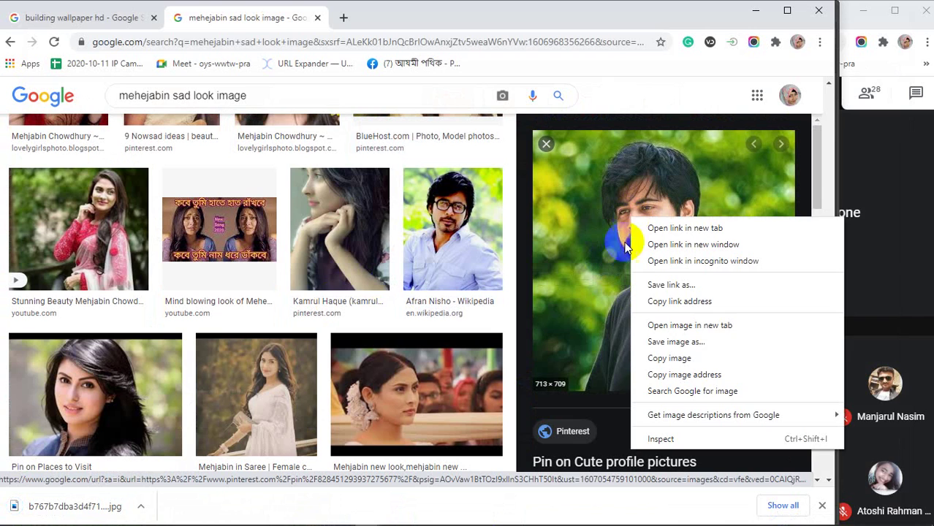
pyautogui.click(676, 342)
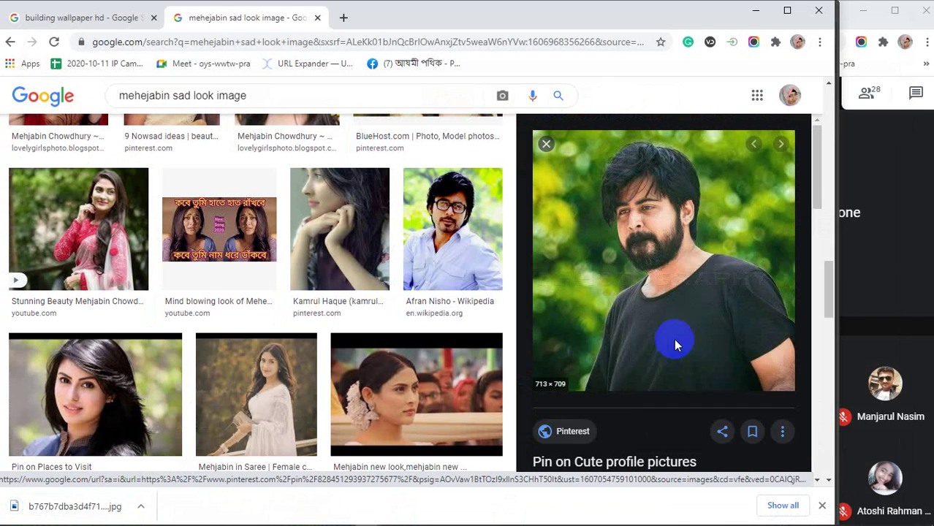
pyautogui.click(819, 504)
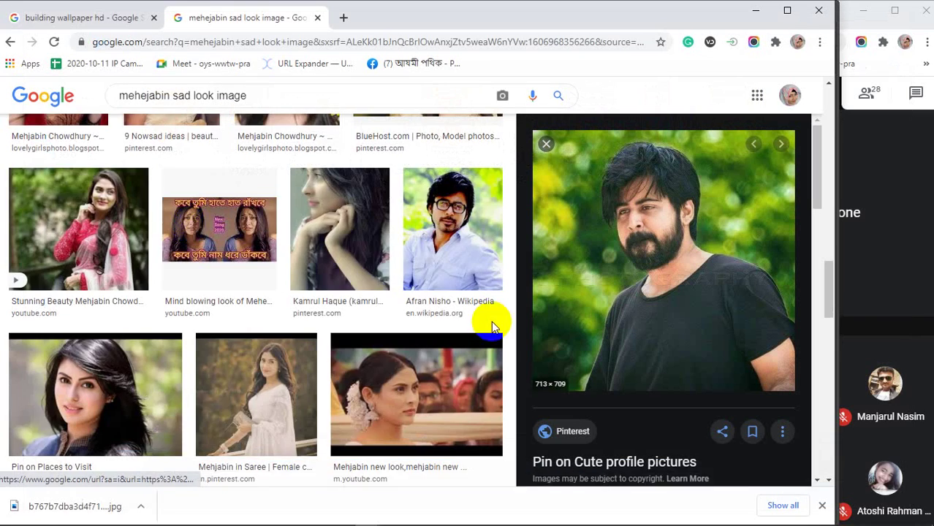
# Run a Google image search for "dhaka city image" and look through the results for a suitable background.
pyautogui.scroll(5, 167, 208)
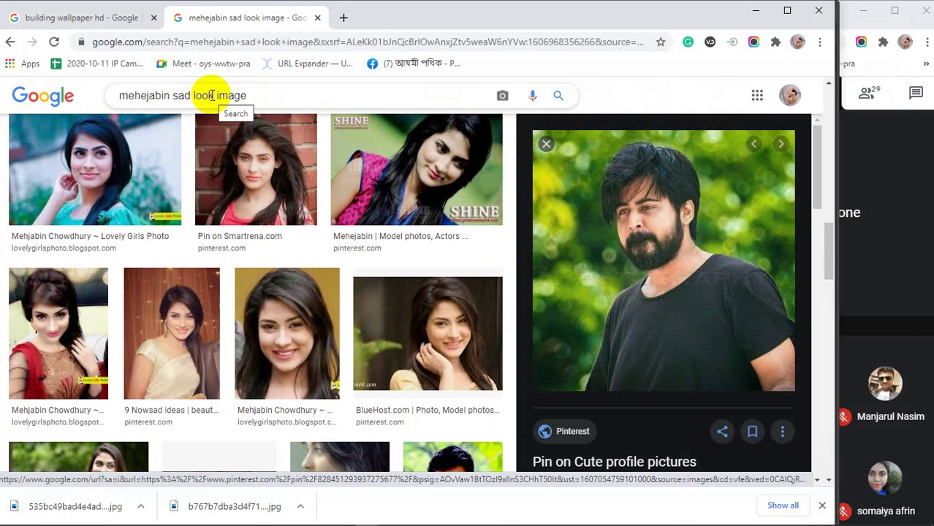
pyautogui.moveTo(213, 96); pyautogui.dragTo(115, 99)
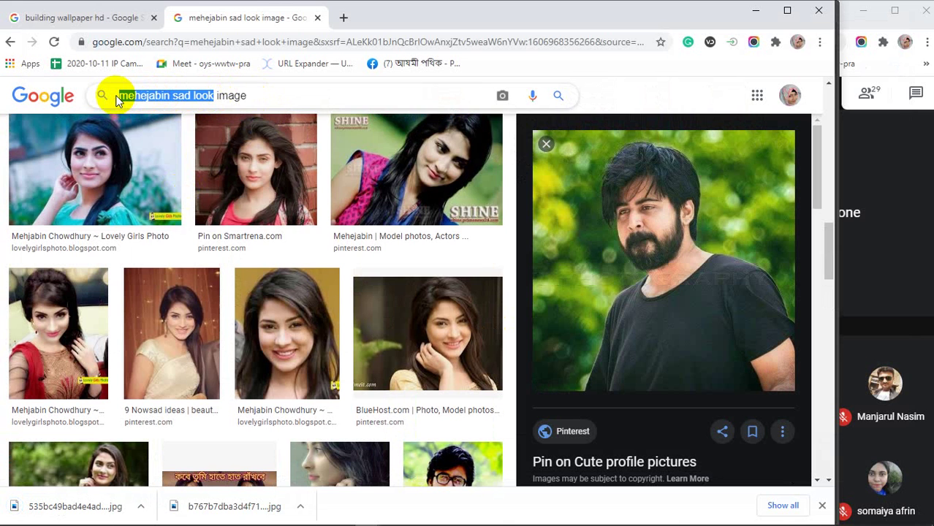
pyautogui.write('ci')
pyautogui.press('BackSpace')
pyautogui.press('BackSpace')
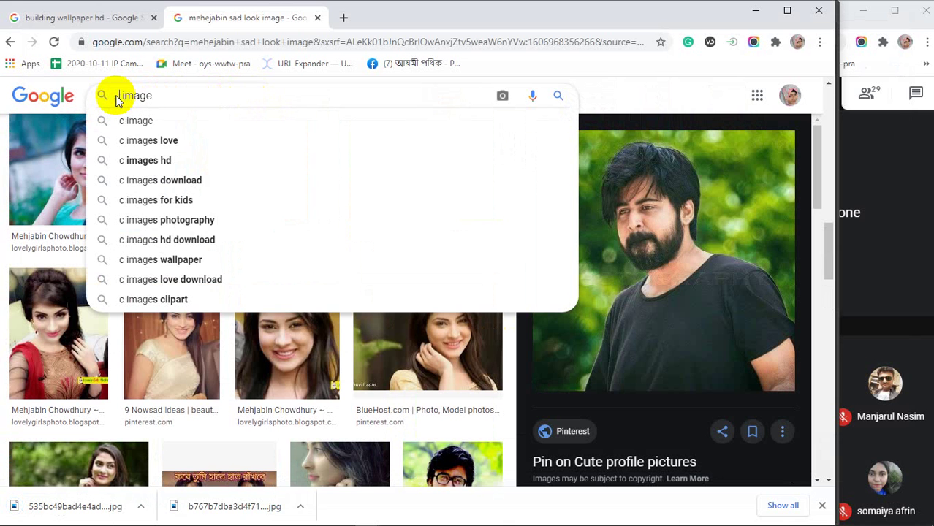
pyautogui.write('dhaka c')
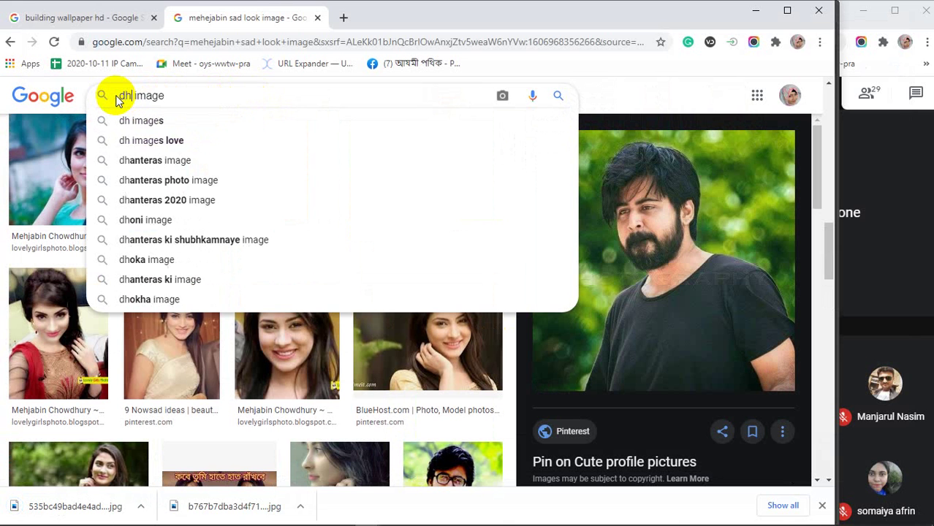
pyautogui.write('i')
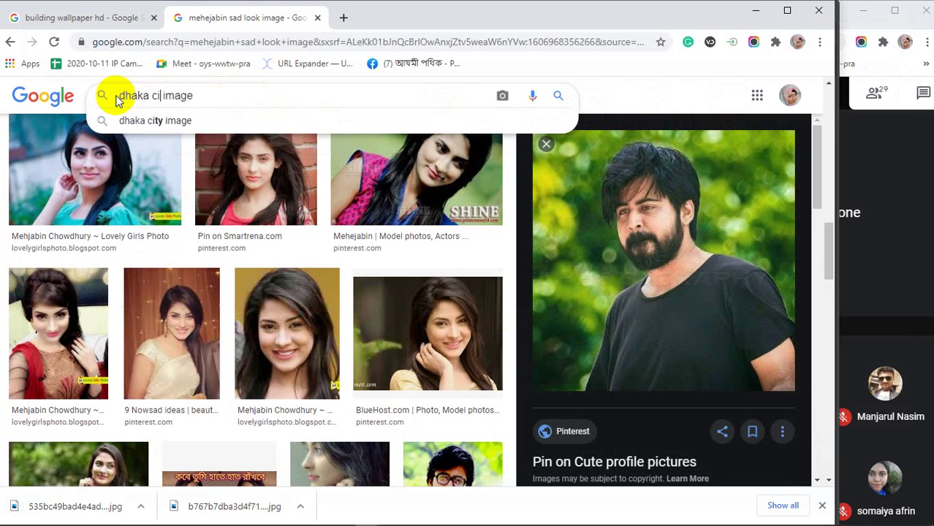
pyautogui.write('ty')
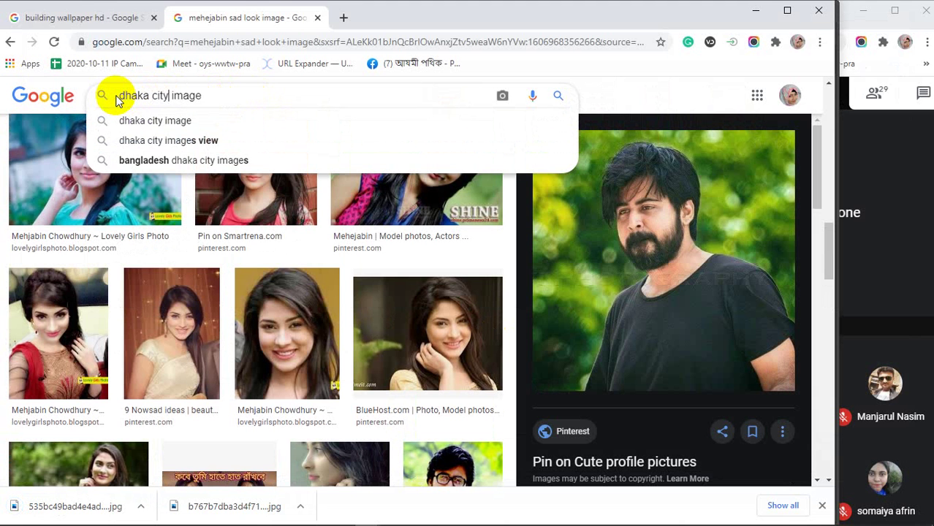
pyautogui.press('Return')
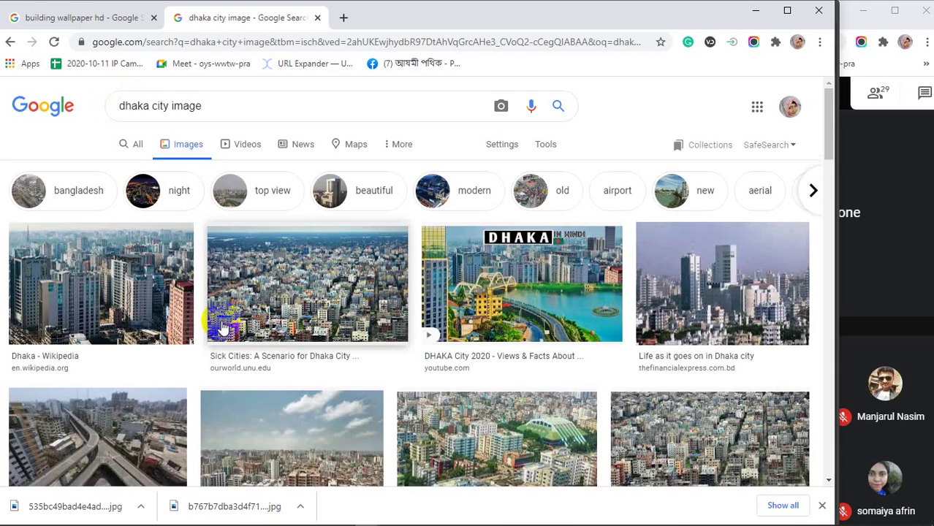
pyautogui.scroll(-5, 223, 329)
pyautogui.scroll(-5, 223, 329)
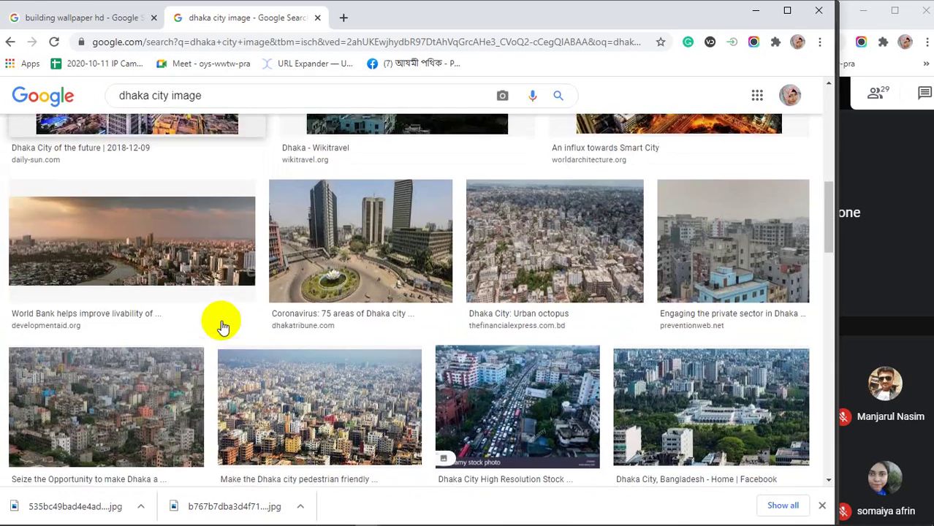
pyautogui.scroll(-3, 223, 325)
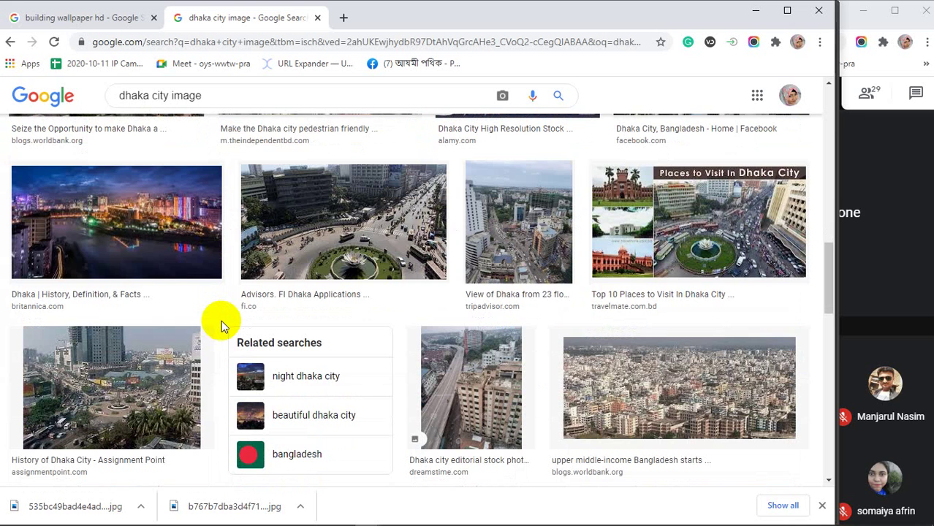
pyautogui.scroll(-4, 222, 327)
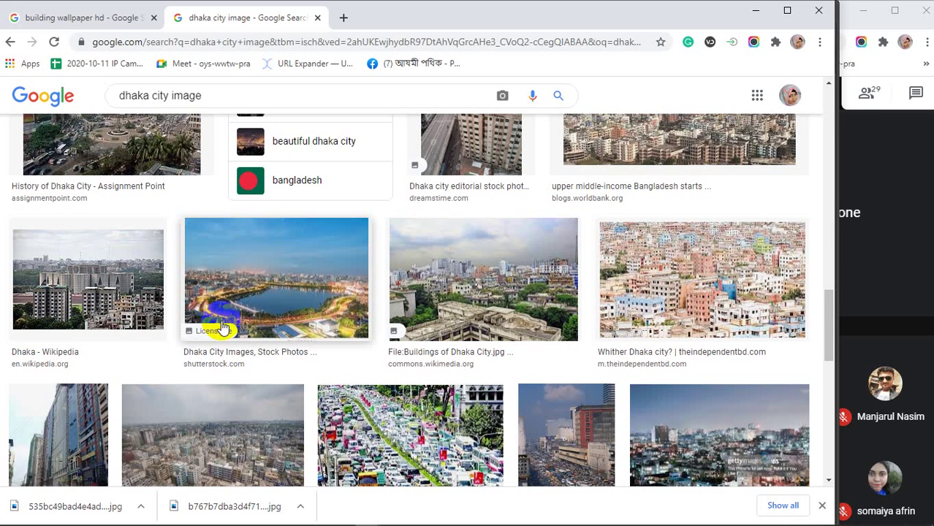
pyautogui.scroll(-2, 223, 328)
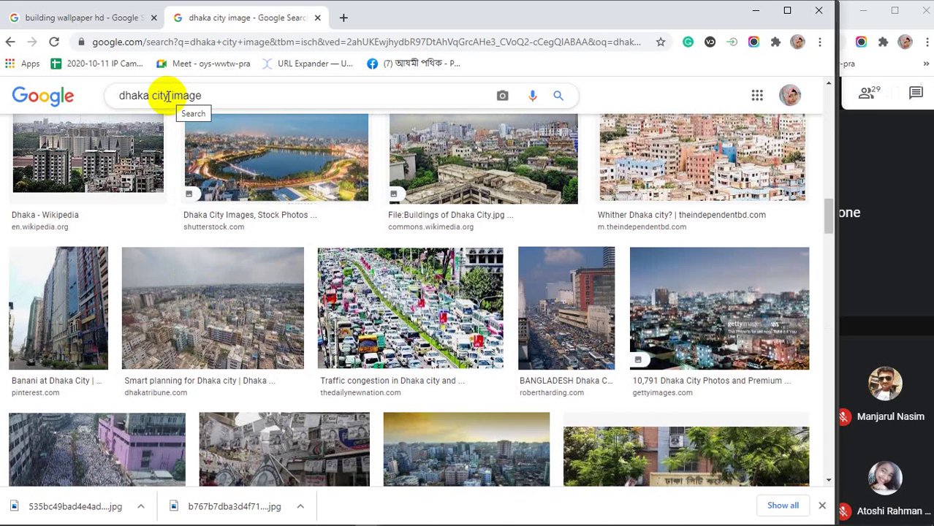
# Replace the image search with "rater rasta image".
pyautogui.moveTo(169, 96); pyautogui.dragTo(122, 96)
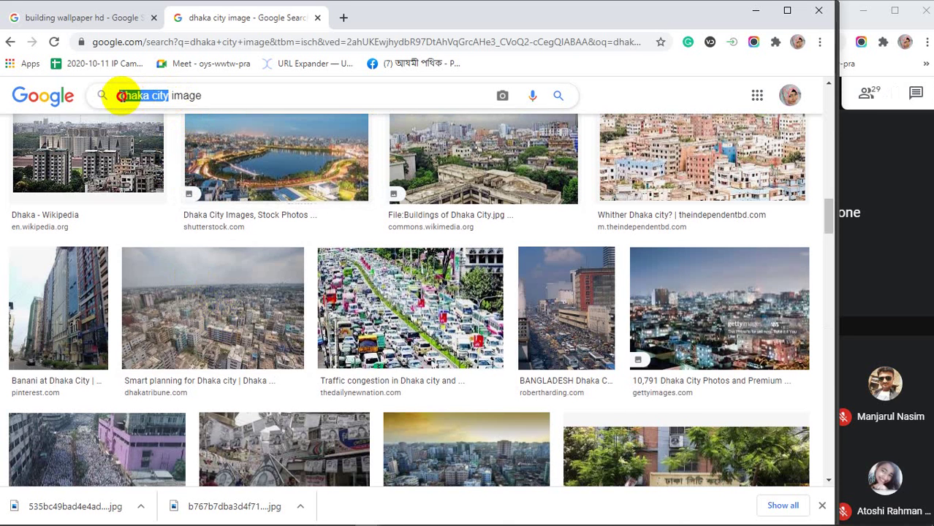
pyautogui.write('rater')
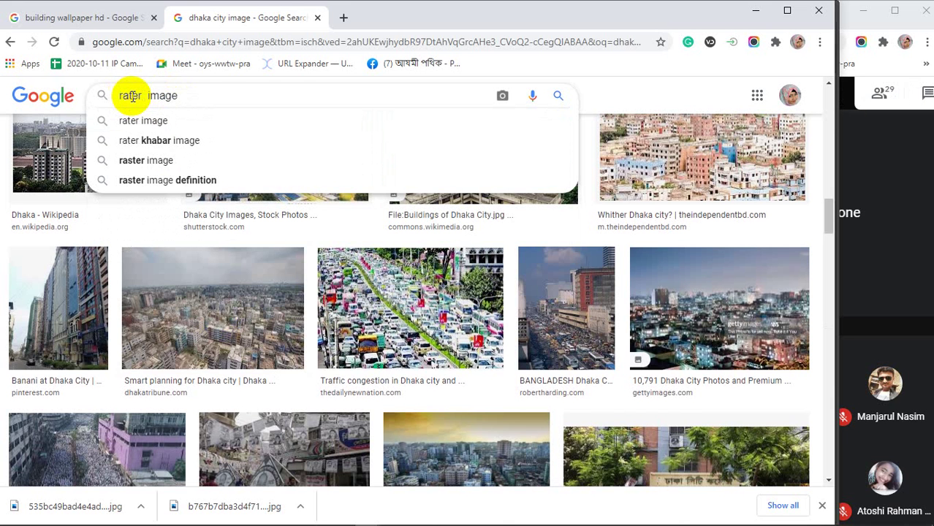
pyautogui.write(' rasta')
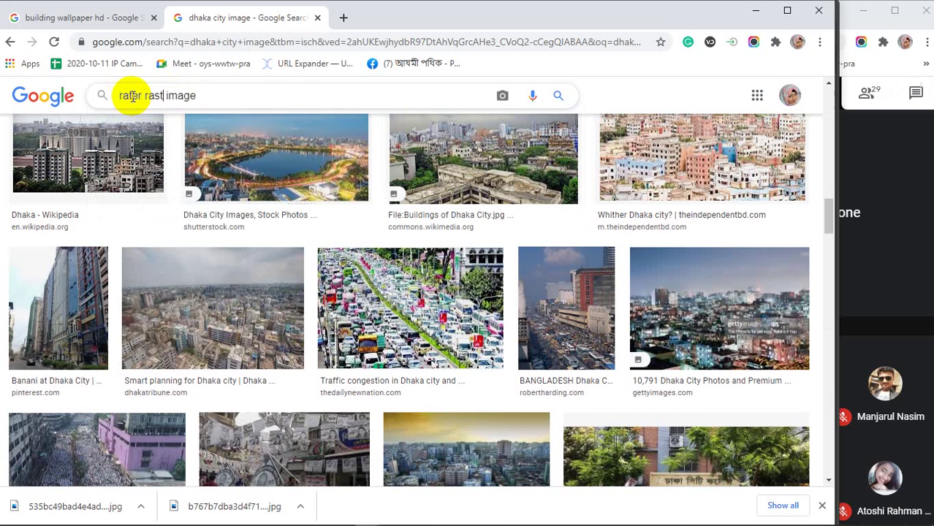
pyautogui.press('Return')
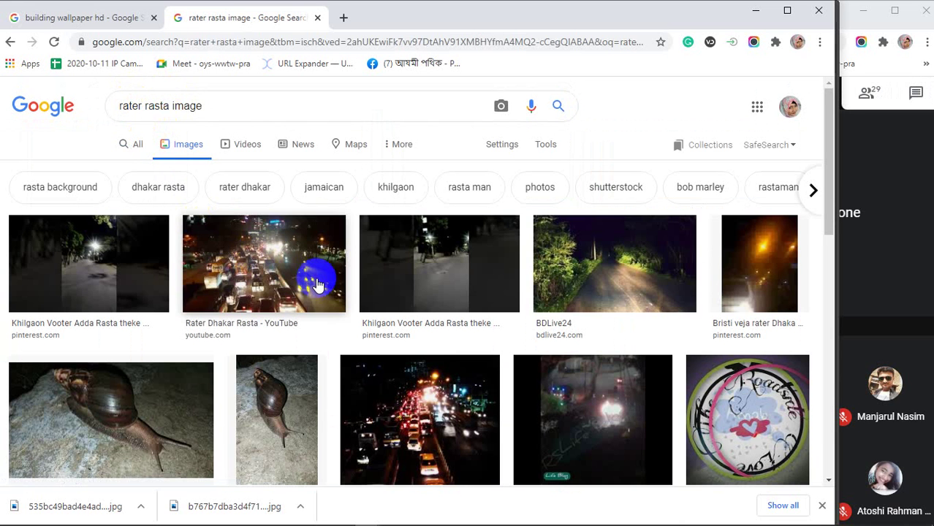
pyautogui.scroll(-1, 610, 269)
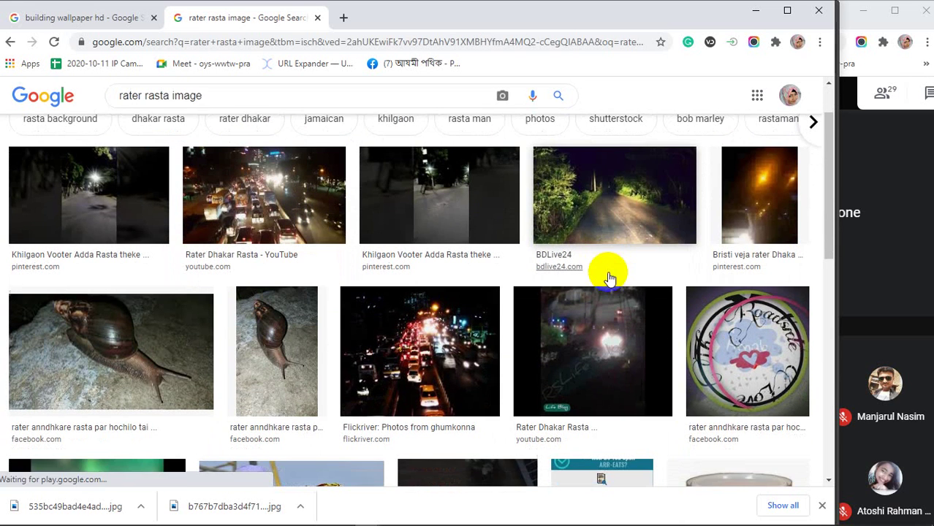
pyautogui.click(616, 217)
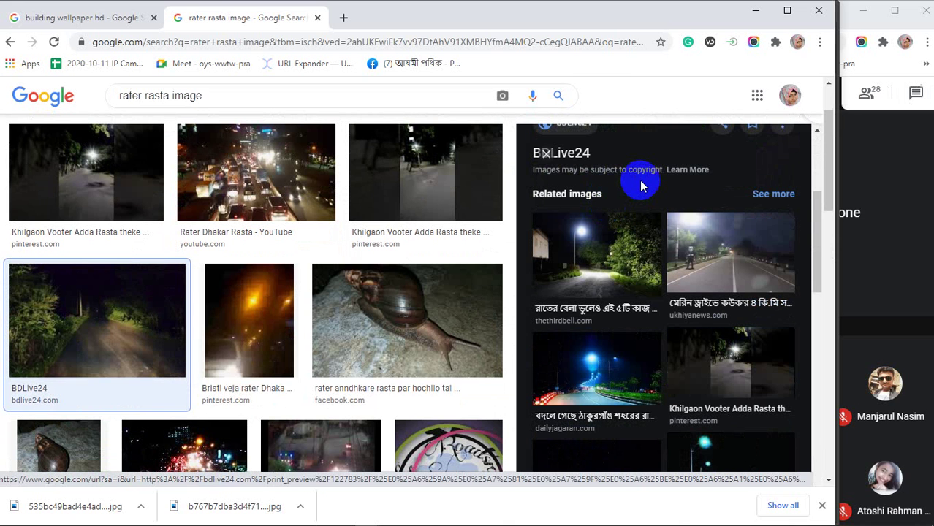
pyautogui.scroll(-1, 637, 185)
pyautogui.scroll(-2, 641, 186)
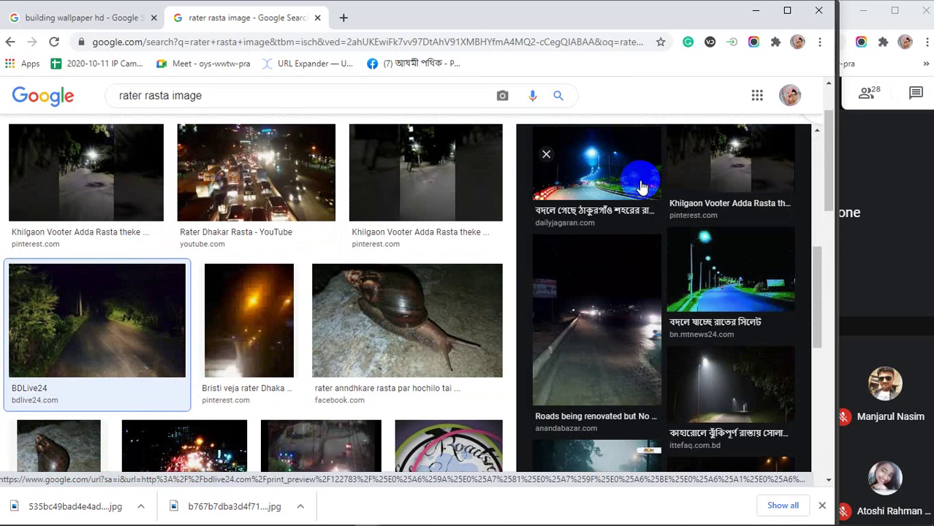
pyautogui.scroll(1, 640, 186)
pyautogui.click(590, 259)
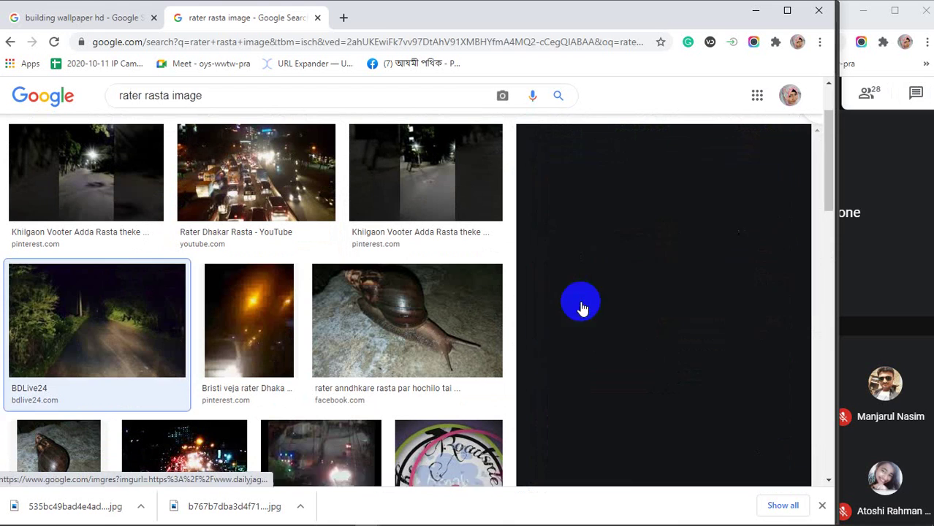
pyautogui.rightClick(649, 193)
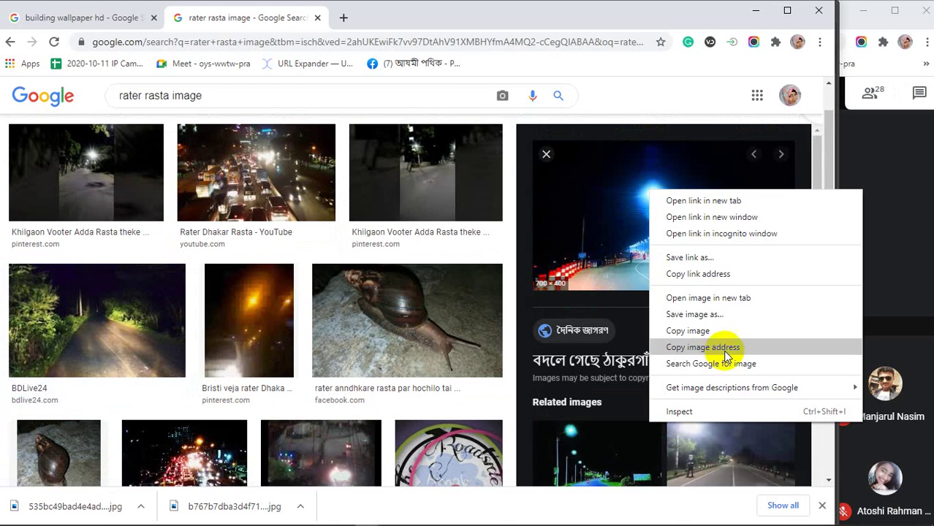
pyautogui.click(699, 314)
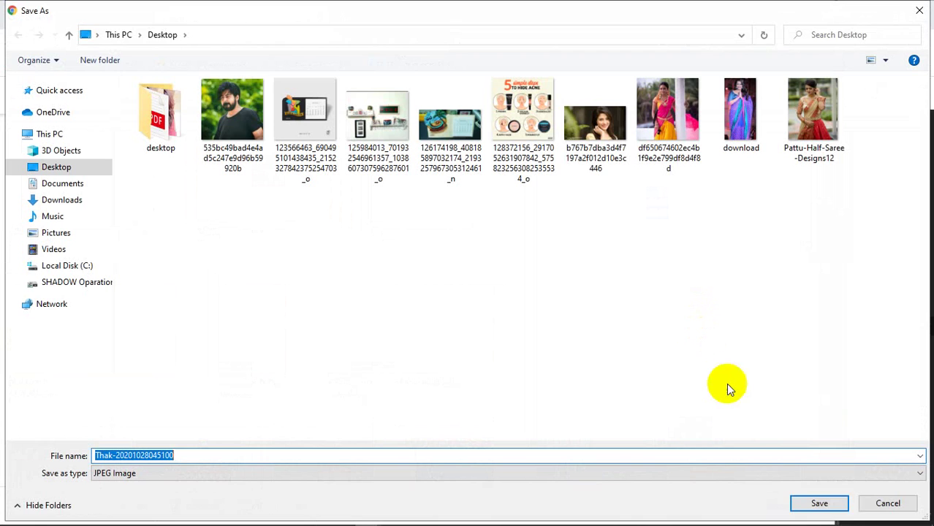
pyautogui.click(813, 500)
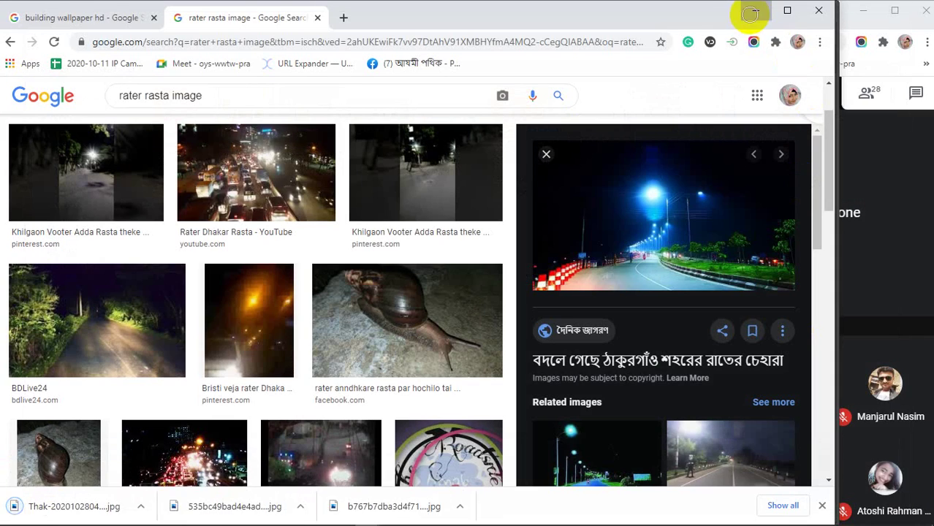
pyautogui.click(754, 11)
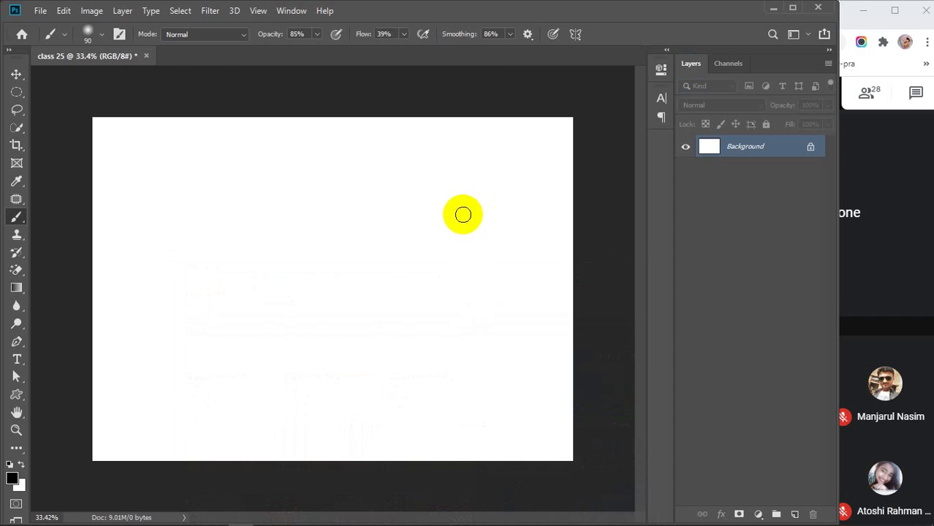
pyautogui.click(773, 8)
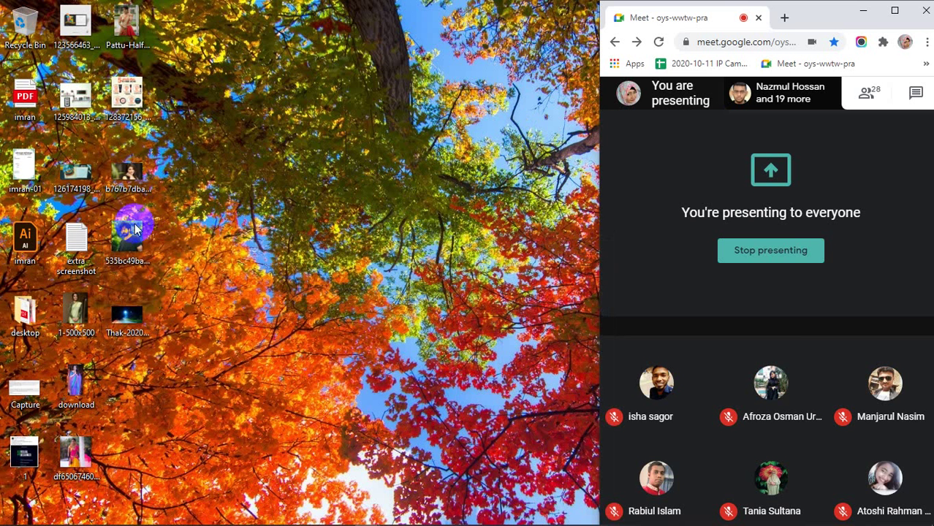
pyautogui.click(128, 316)
pyautogui.moveTo(129, 316); pyautogui.dragTo(267, 333)
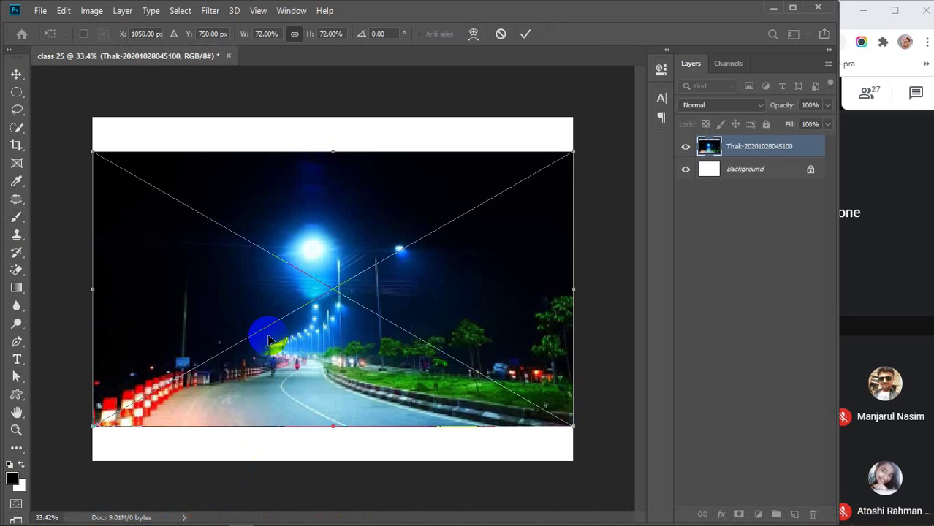
# Enlarge the placed road photo to about 91% and position it so it covers the whole canvas.
pyautogui.moveTo(93, 152); pyautogui.dragTo(46, 96)
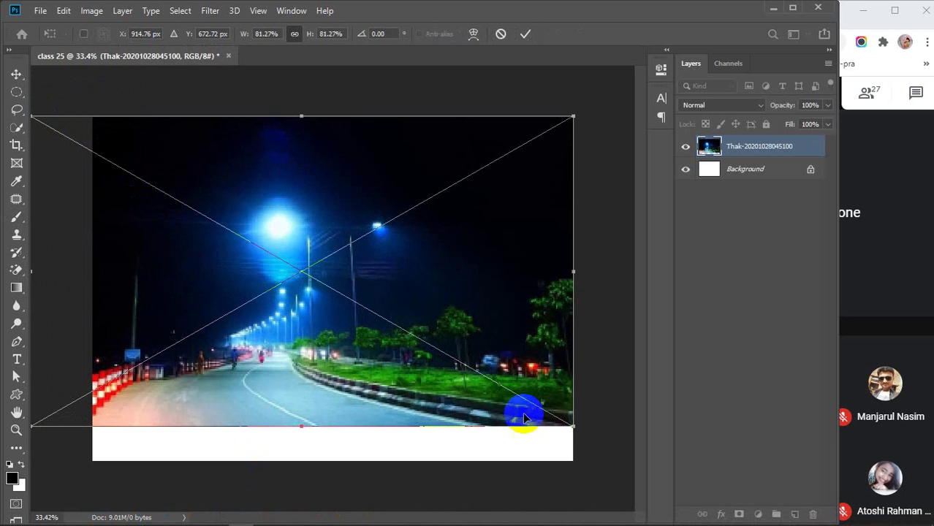
pyautogui.moveTo(571, 431); pyautogui.dragTo(622, 472)
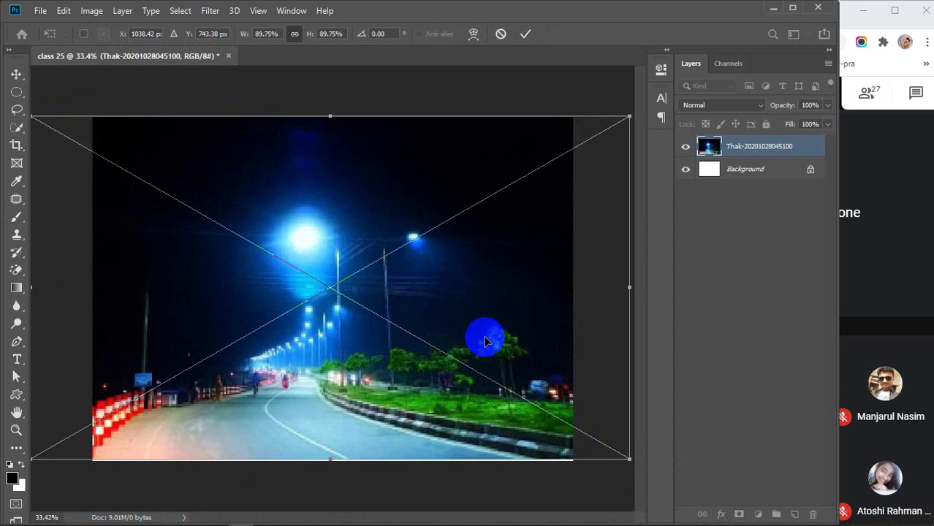
pyautogui.moveTo(487, 334); pyautogui.dragTo(466, 332)
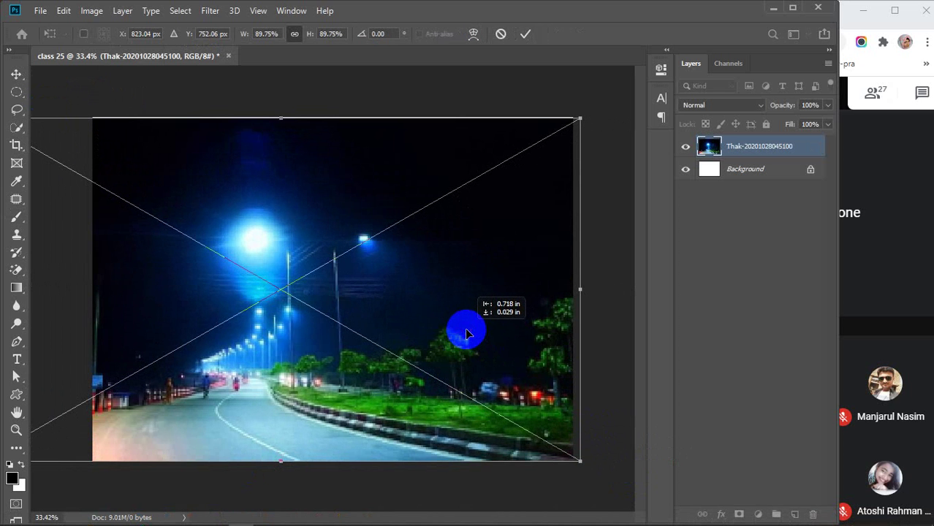
pyautogui.moveTo(585, 115); pyautogui.dragTo(589, 113)
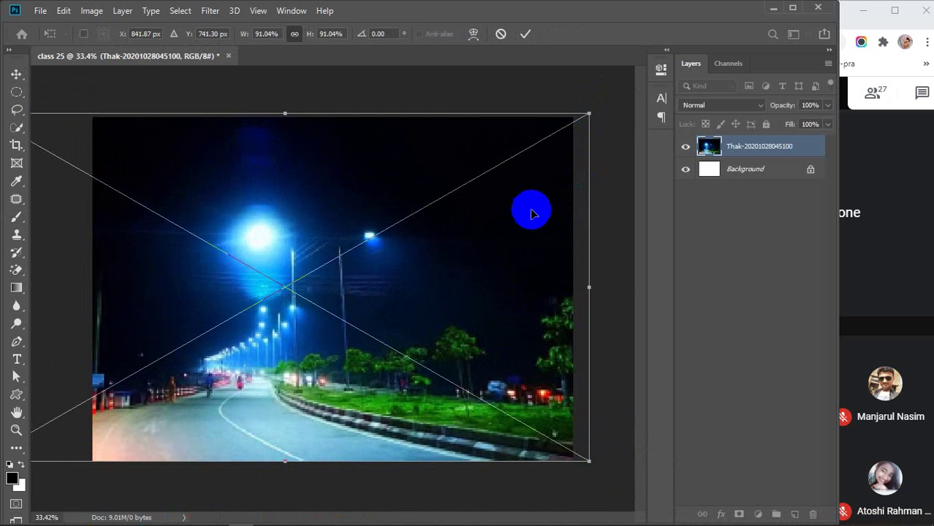
pyautogui.moveTo(532, 213); pyautogui.dragTo(516, 220)
pyautogui.press('Return')
# Rasterize the placed road photo layer.
pyautogui.press('b')
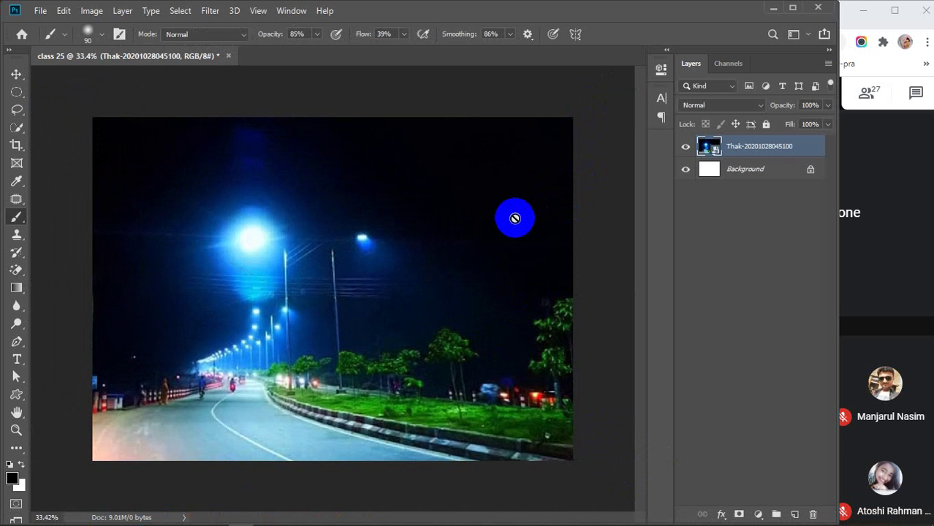
pyautogui.rightClick(794, 150)
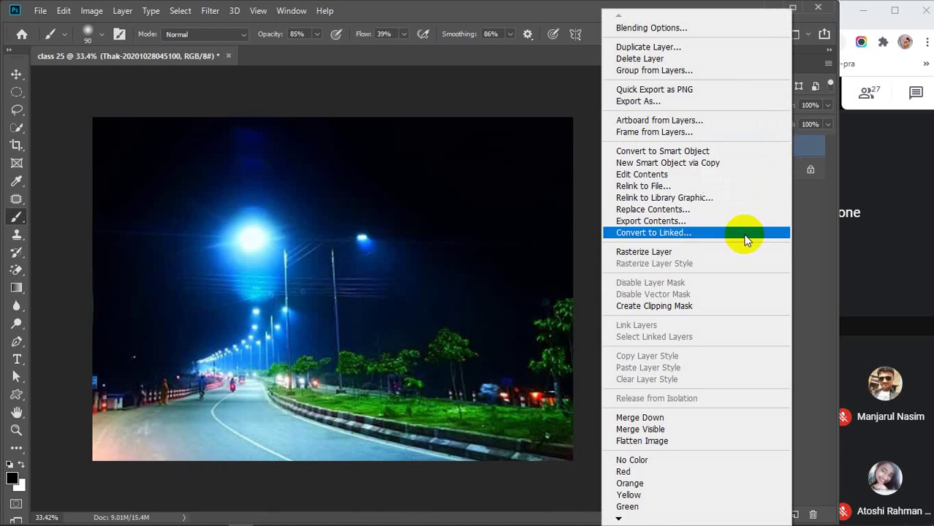
pyautogui.click(666, 251)
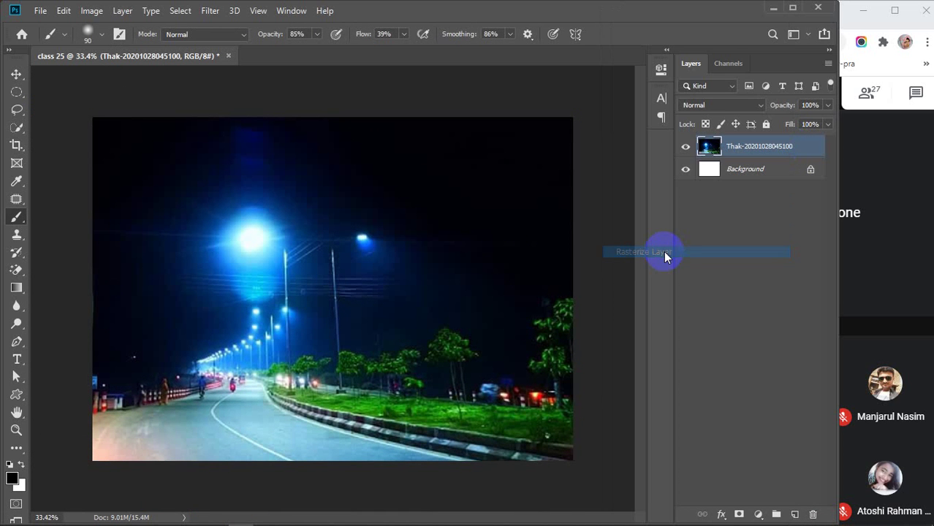
# Try a Photo Filter on the road layer with the dark grey colour 393733 at 62% density.
pyautogui.click(91, 11)
pyautogui.moveTo(106, 50)
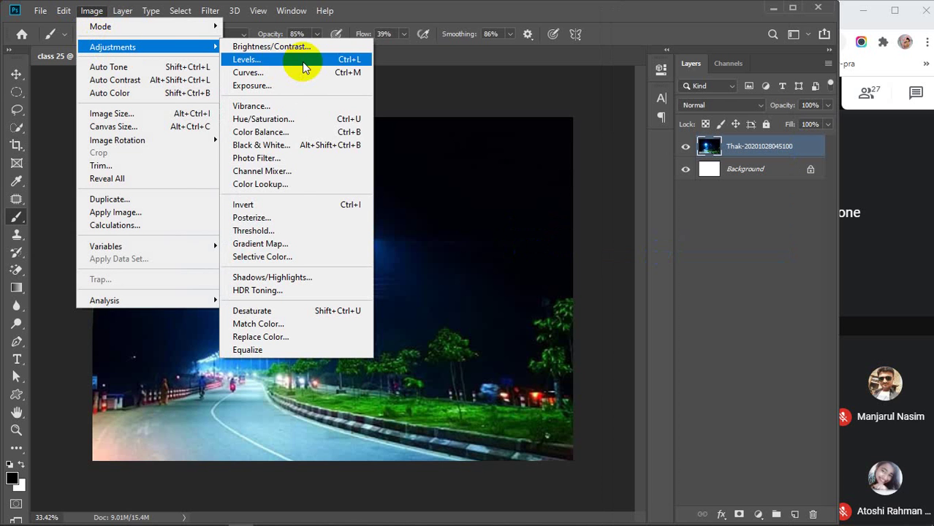
pyautogui.click(298, 166)
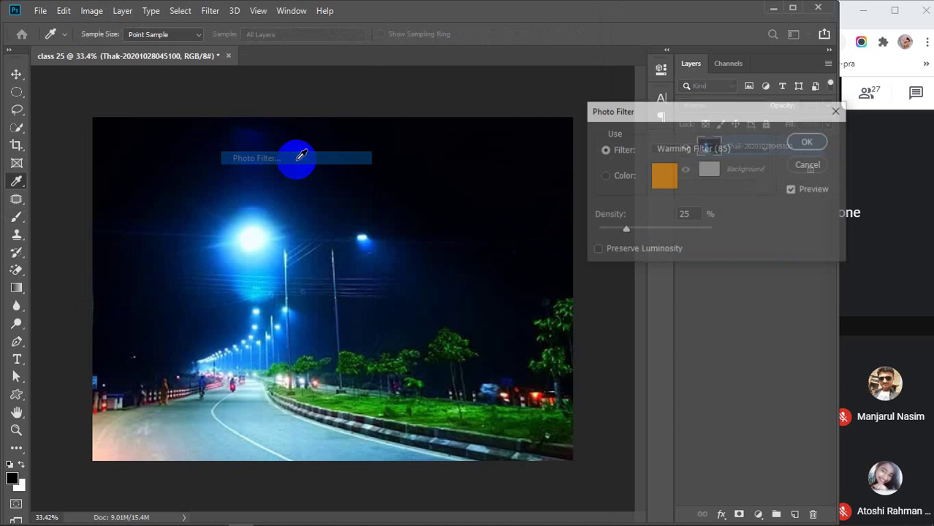
pyautogui.click(667, 178)
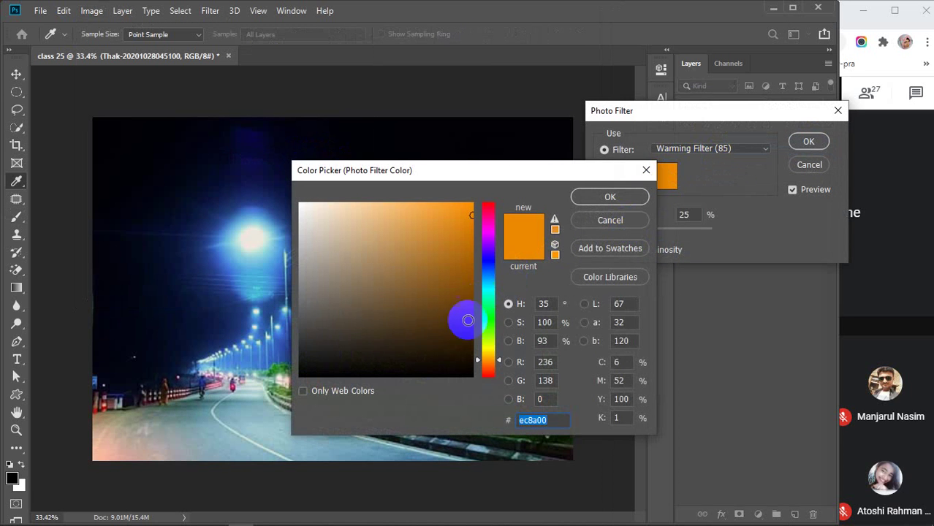
pyautogui.click(316, 338)
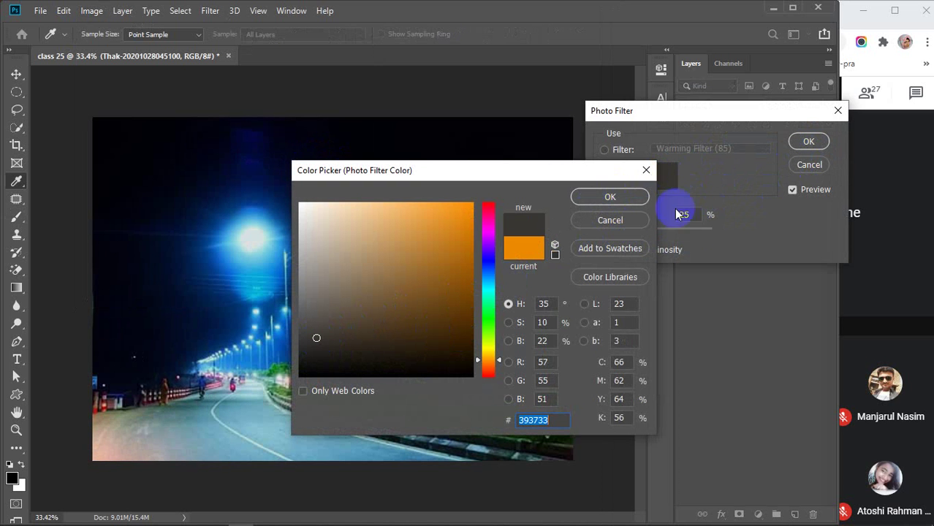
pyautogui.click(628, 197)
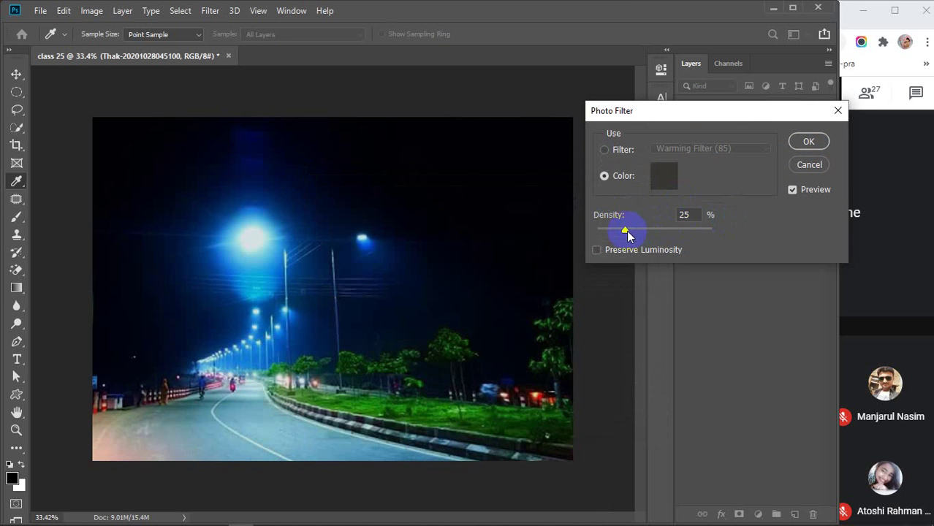
pyautogui.moveTo(625, 230); pyautogui.dragTo(669, 239)
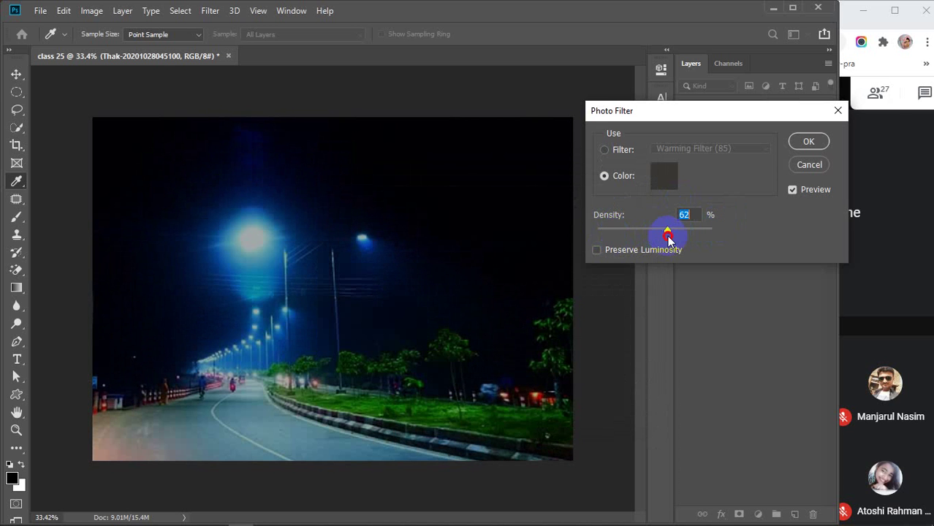
pyautogui.click(805, 168)
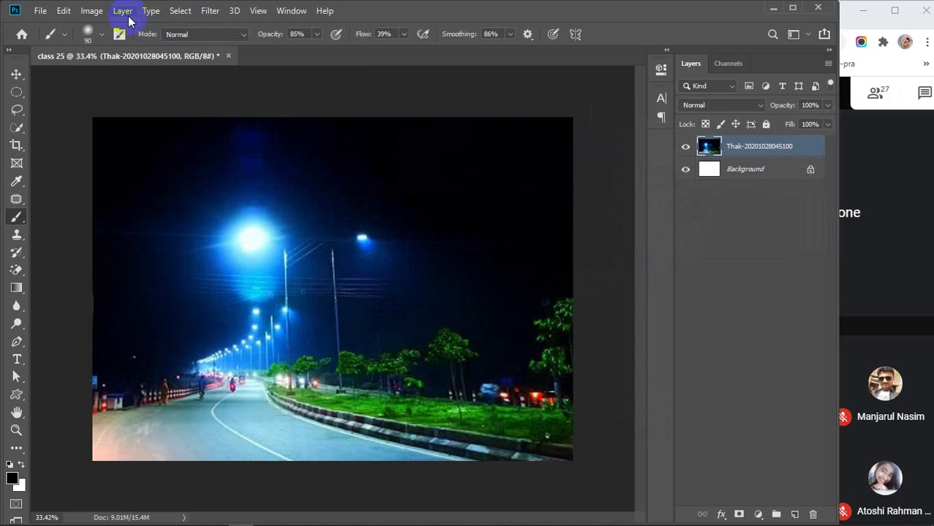
# Try darkening the road layer with Curves by sampling a black point in the night sky and pulling the RGB curve down.
pyautogui.click(91, 11)
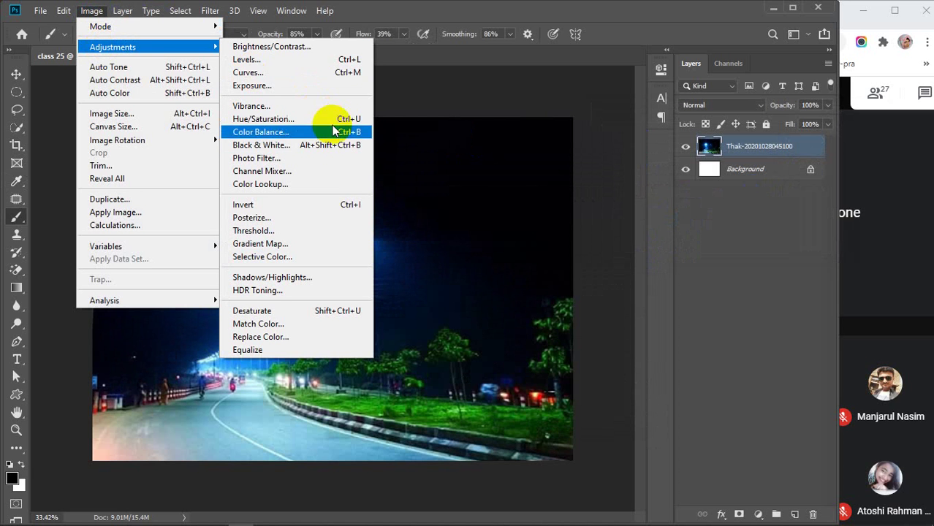
pyautogui.click(271, 73)
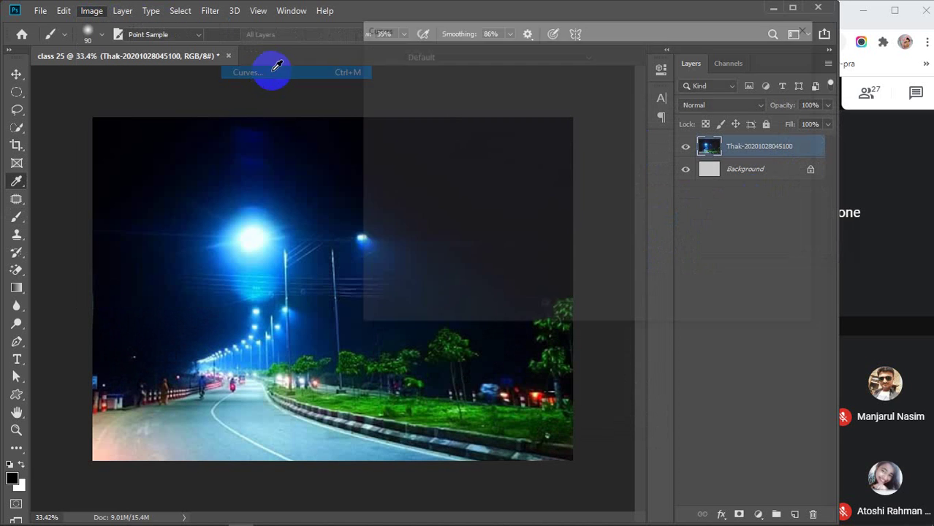
pyautogui.moveTo(511, 25); pyautogui.dragTo(623, 33)
pyautogui.click(639, 166)
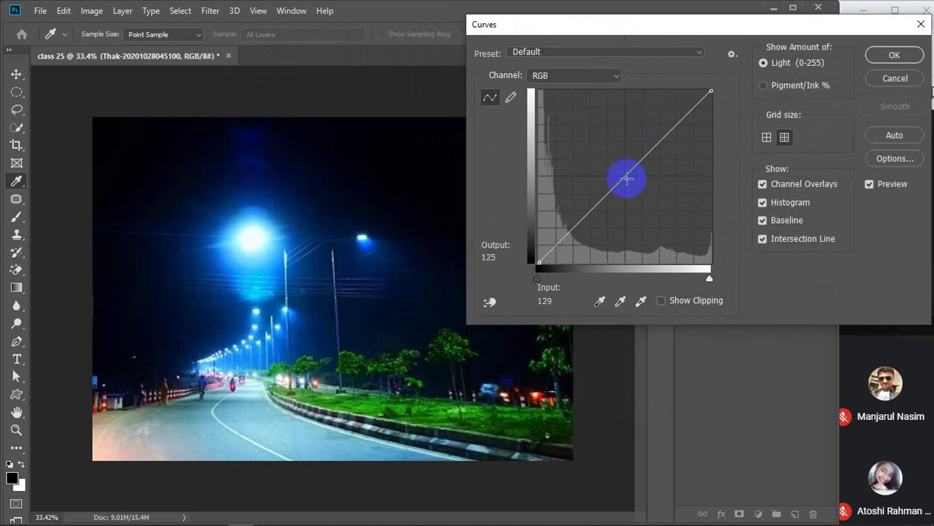
pyautogui.click(600, 301)
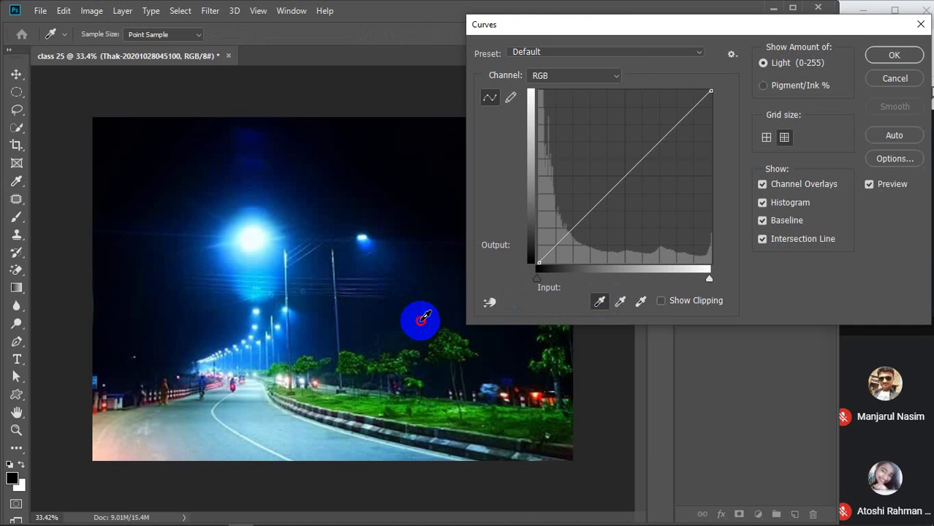
pyautogui.click(424, 318)
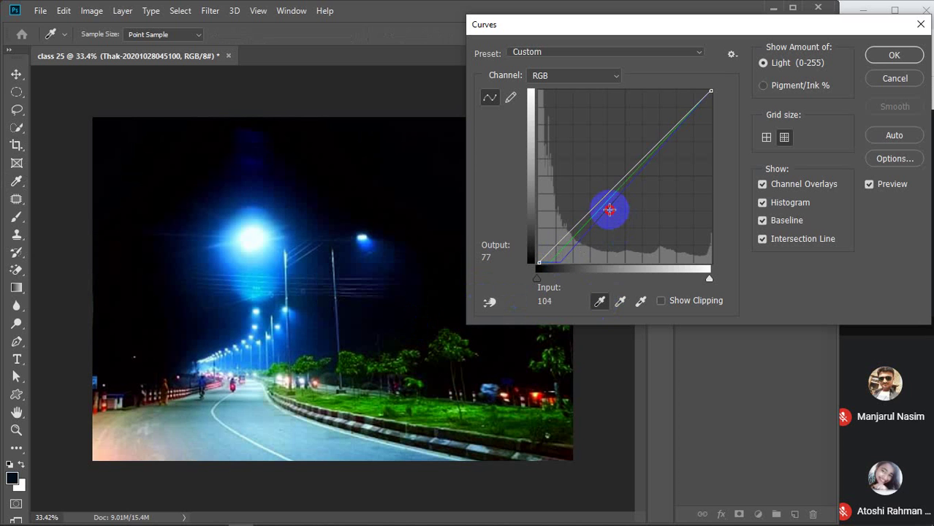
pyautogui.moveTo(610, 211); pyautogui.dragTo(592, 247)
pyautogui.click(777, 143)
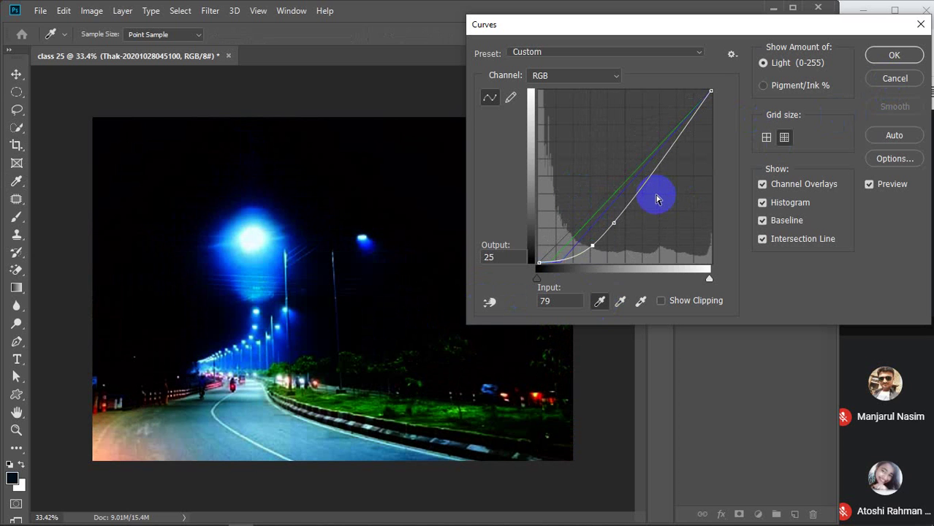
pyautogui.press('Delete')
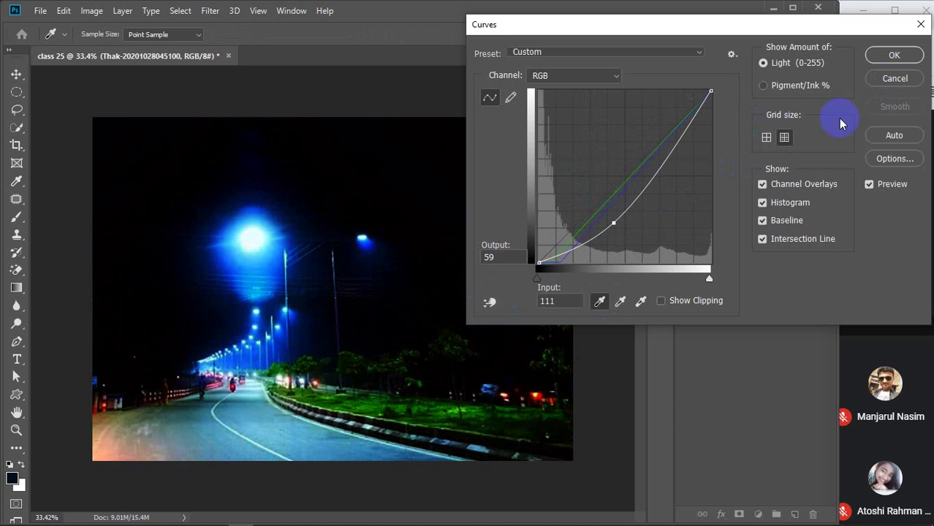
pyautogui.click(886, 78)
# Start a Curves adjustment on the road layer with RGB points at input 218, output 197 and input 154, output 127.
pyautogui.click(93, 11)
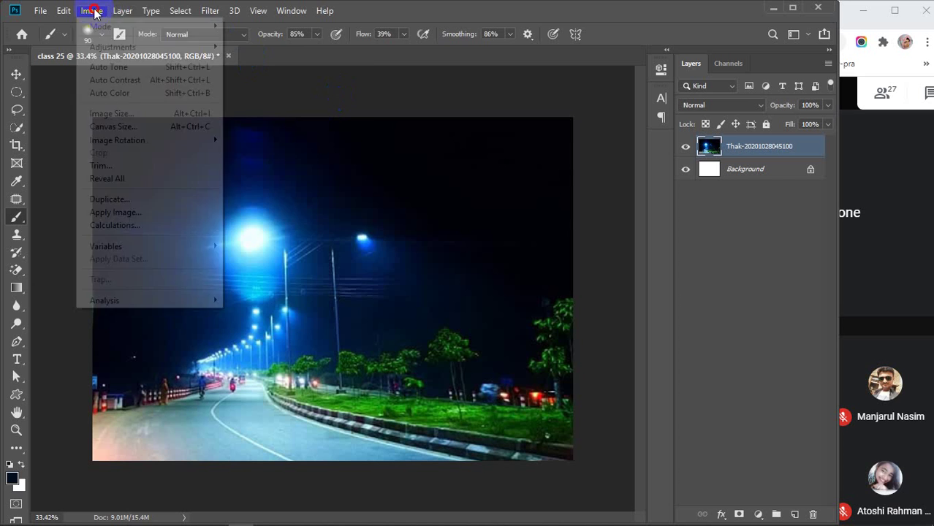
pyautogui.moveTo(109, 46)
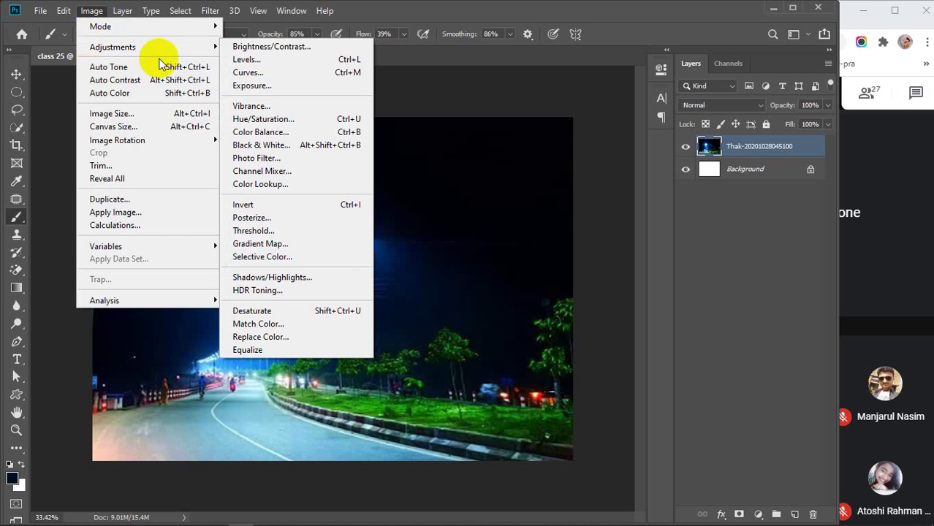
pyautogui.click(264, 73)
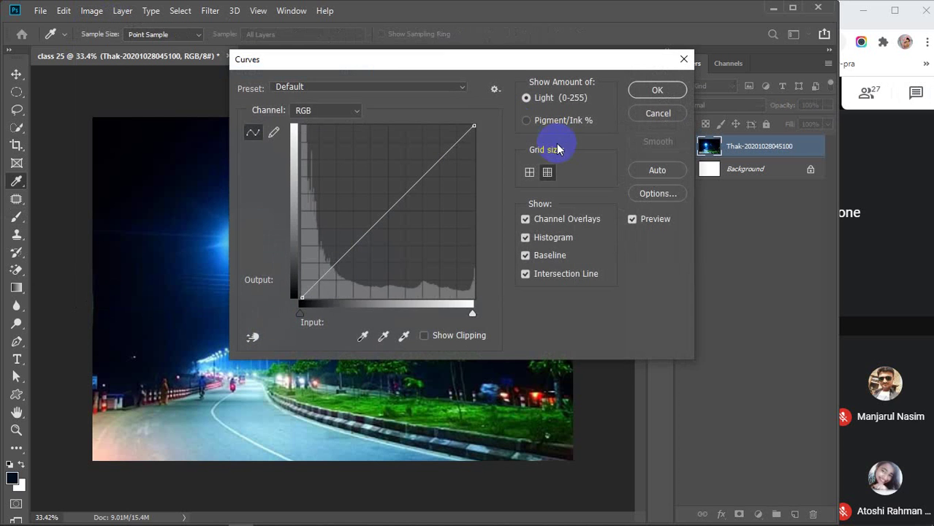
pyautogui.moveTo(434, 75); pyautogui.dragTo(691, 48)
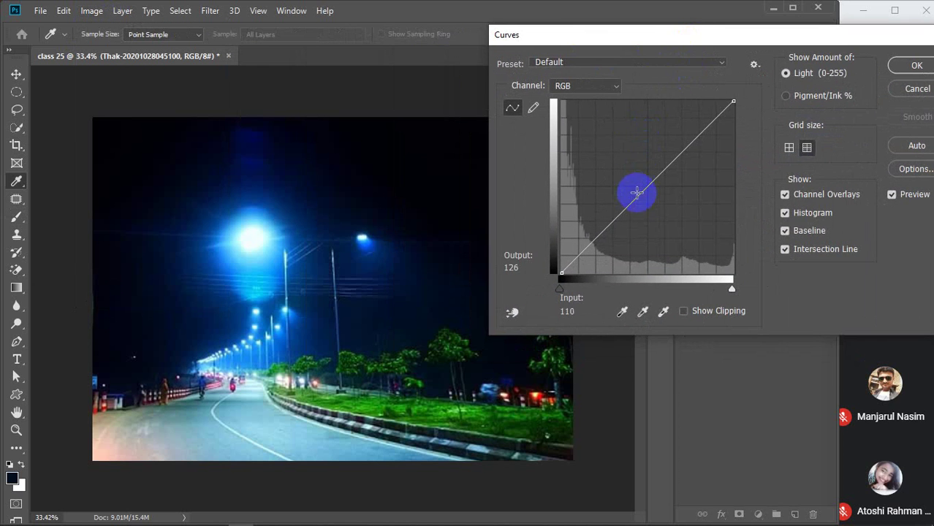
pyautogui.moveTo(637, 198); pyautogui.dragTo(663, 217)
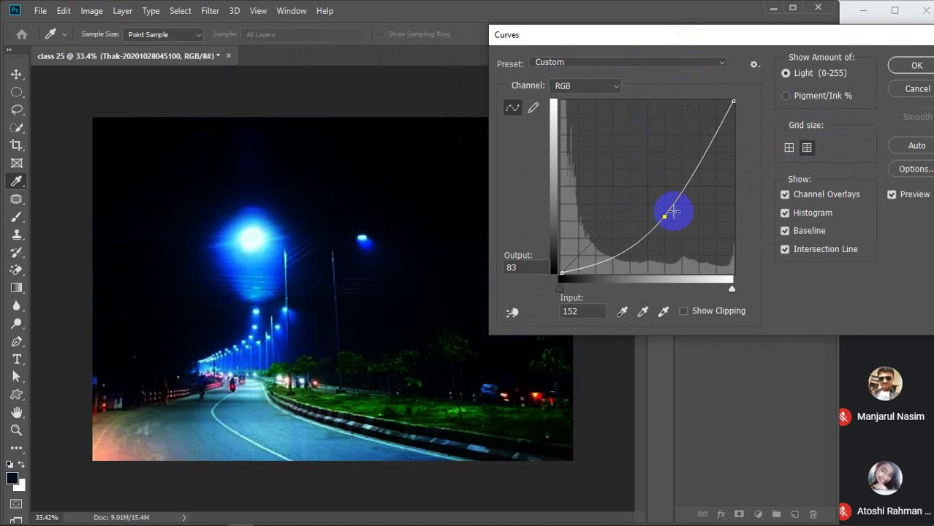
pyautogui.moveTo(666, 216); pyautogui.dragTo(710, 139)
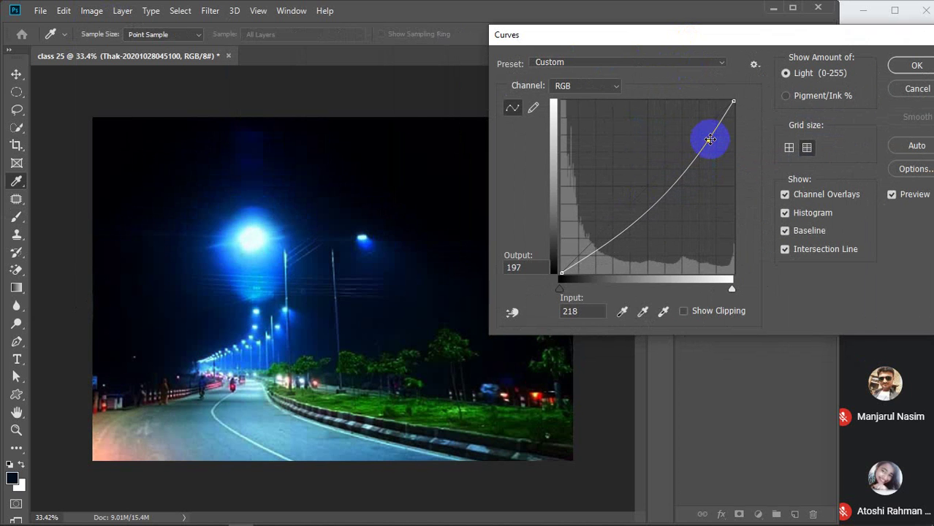
pyautogui.moveTo(674, 184)
pyautogui.mouseDown()
pyautogui.moveTo(663, 203)
pyautogui.moveTo(670, 212)
pyautogui.moveTo(664, 188)
pyautogui.mouseUp()
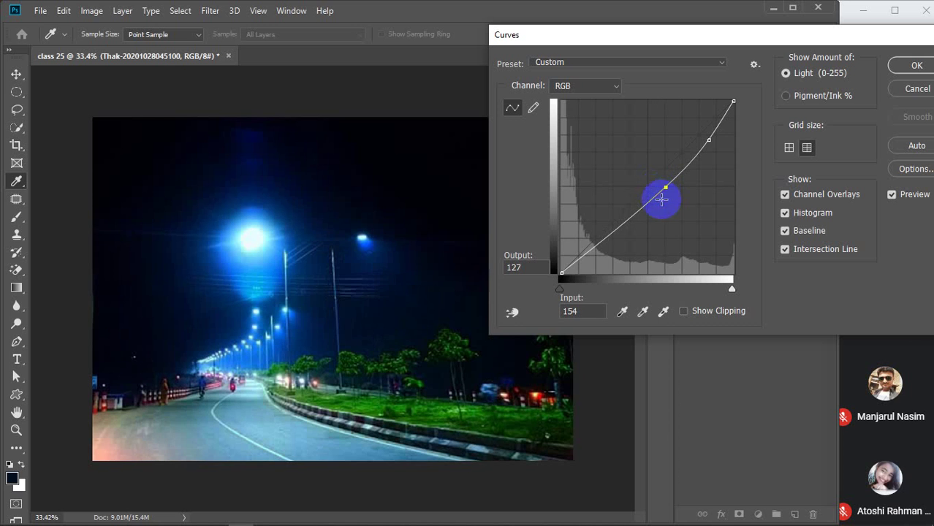
# Deepen the shadows in the RGB curve with a point at input 34, output 0 and a steeper rise into the midtones.
pyautogui.click(597, 251)
pyautogui.moveTo(597, 251); pyautogui.dragTo(603, 262)
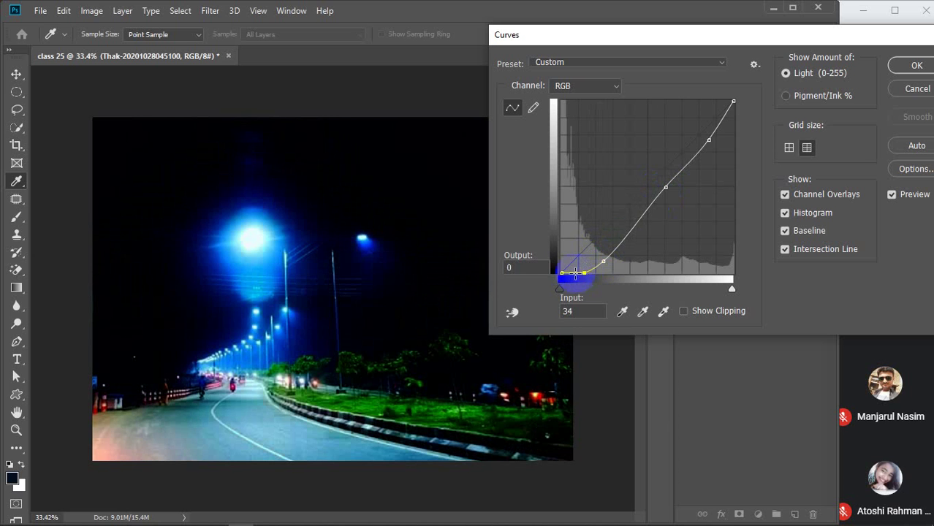
pyautogui.moveTo(572, 279); pyautogui.dragTo(626, 207)
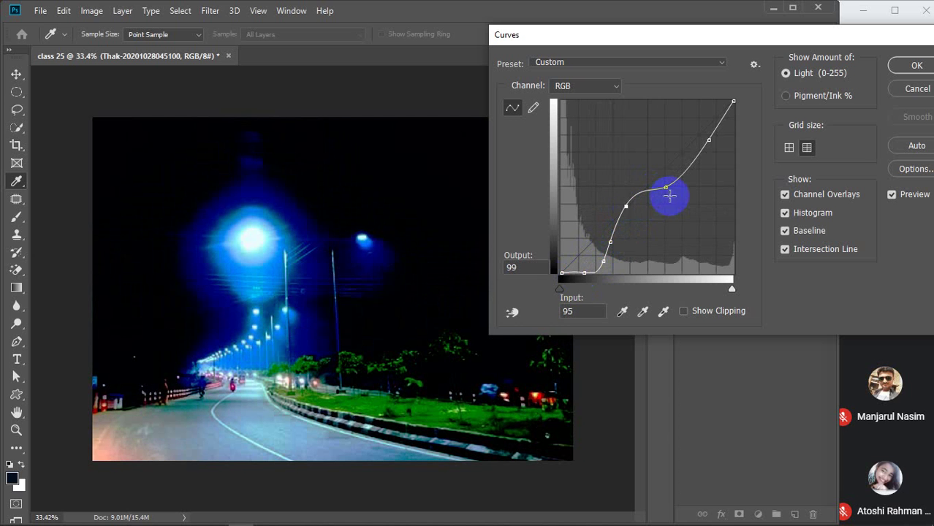
pyautogui.moveTo(629, 207); pyautogui.dragTo(614, 230)
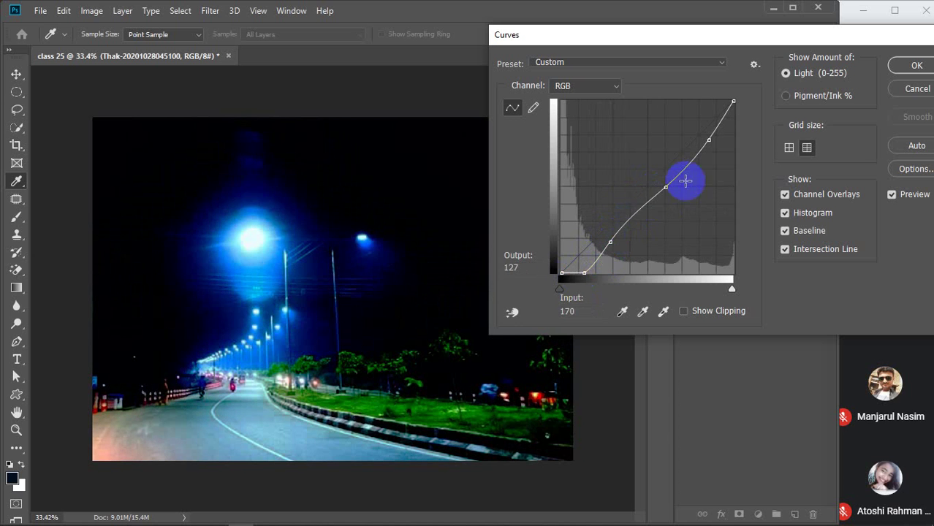
# Raise the curve's highlight point to input 204, output 213 and apply the Curves adjustment.
pyautogui.moveTo(708, 140); pyautogui.dragTo(702, 135)
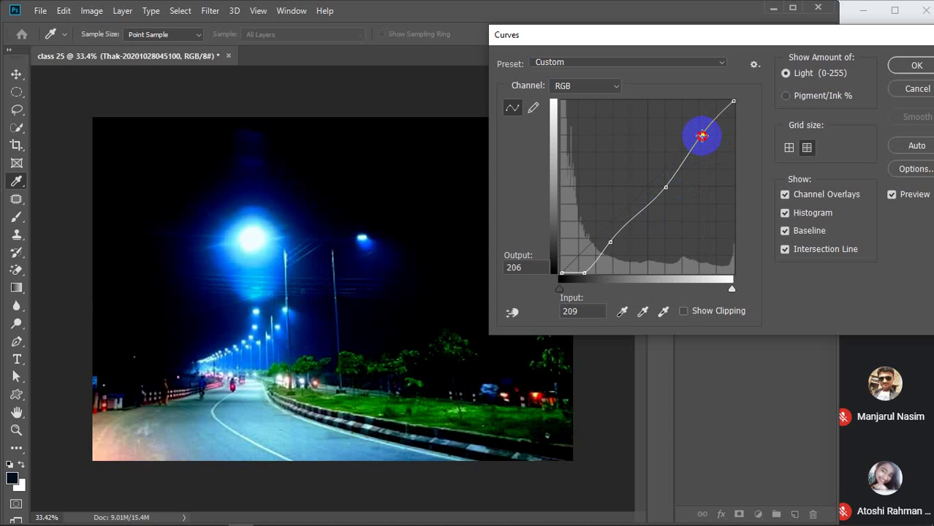
pyautogui.moveTo(702, 135); pyautogui.dragTo(699, 131)
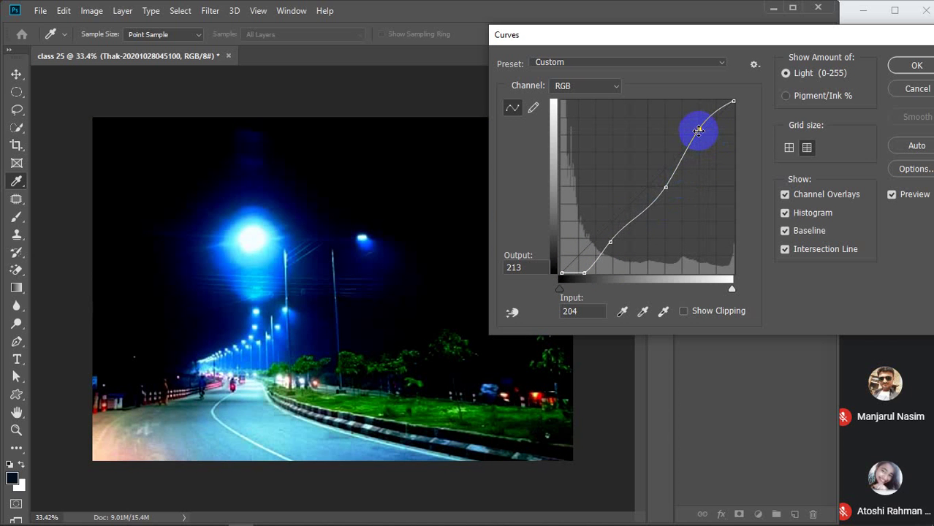
pyautogui.click(916, 67)
pyautogui.press('b')
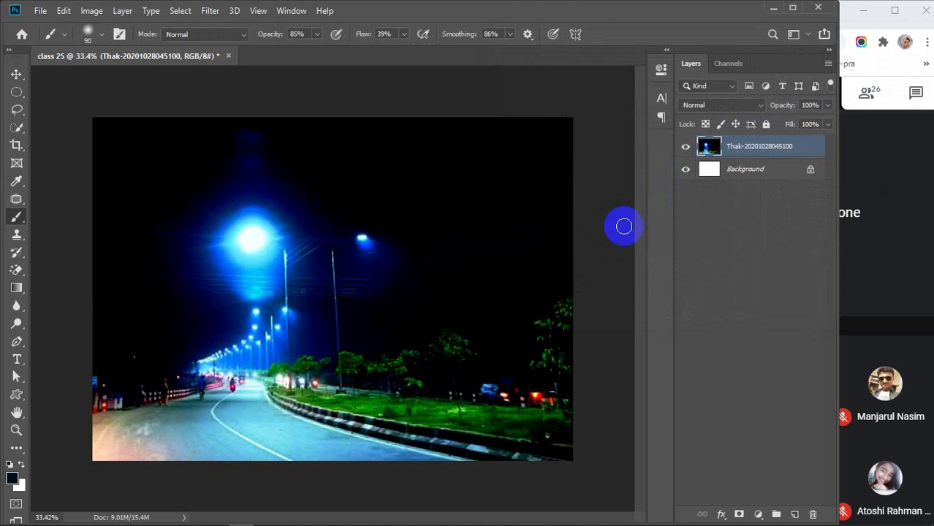
# Place the woman's portrait b767b7dba… from the desktop above the road layer and rasterize it.
pyautogui.click(774, 8)
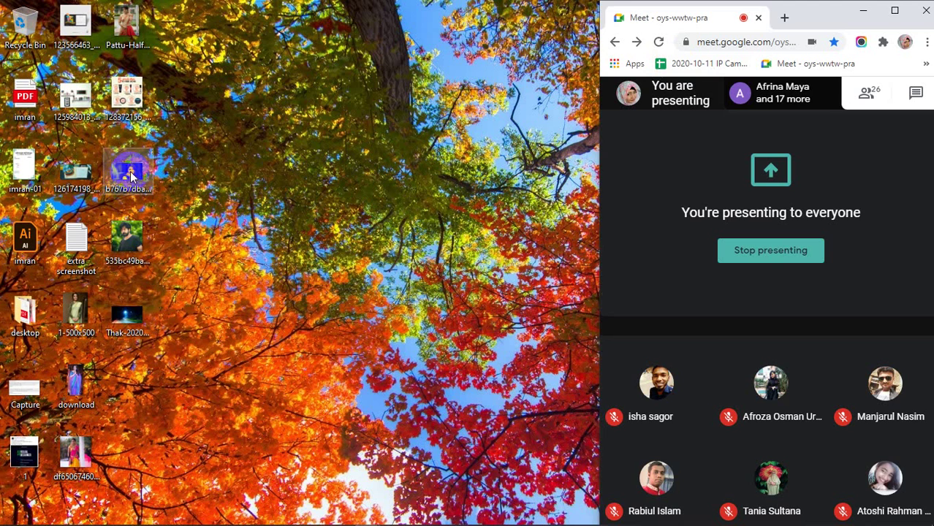
pyautogui.moveTo(130, 175); pyautogui.dragTo(241, 373)
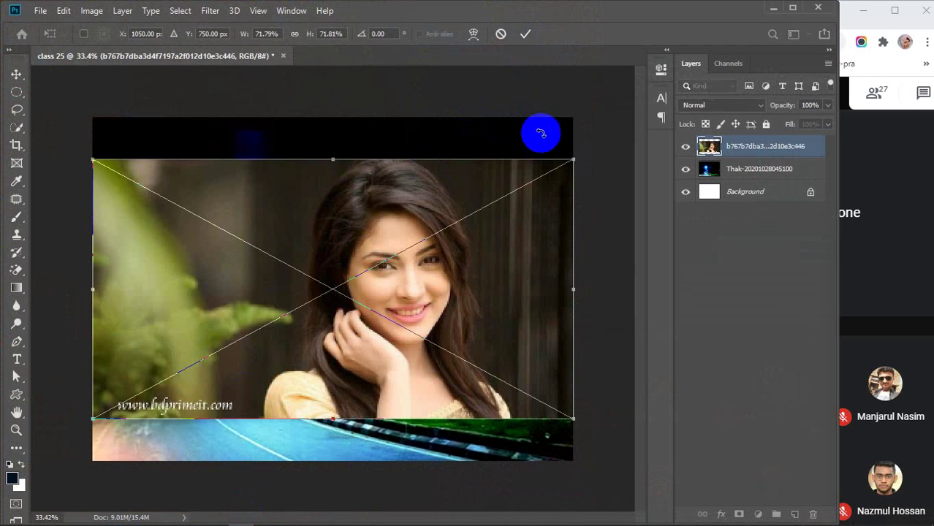
pyautogui.press('b')
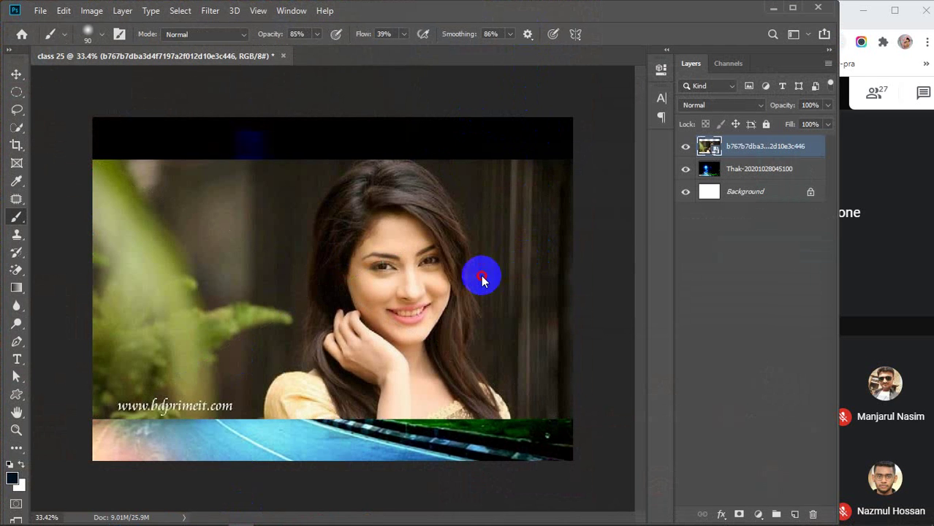
pyautogui.click(468, 274)
pyautogui.click(574, 218)
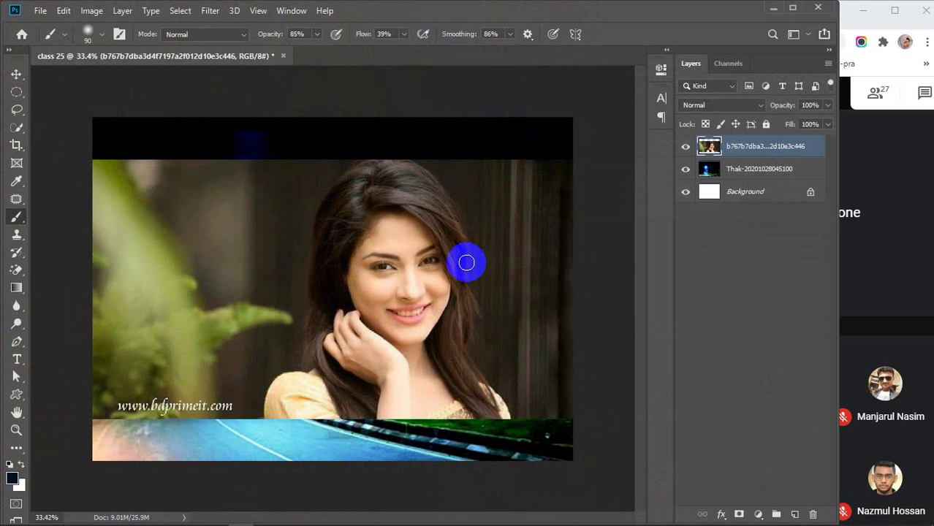
pyautogui.press('v')
pyautogui.moveTo(467, 263)
pyautogui.mouseDown()
pyautogui.moveTo(438, 267)
pyautogui.moveTo(480, 277)
pyautogui.moveTo(450, 290)
pyautogui.moveTo(461, 275)
pyautogui.mouseUp()
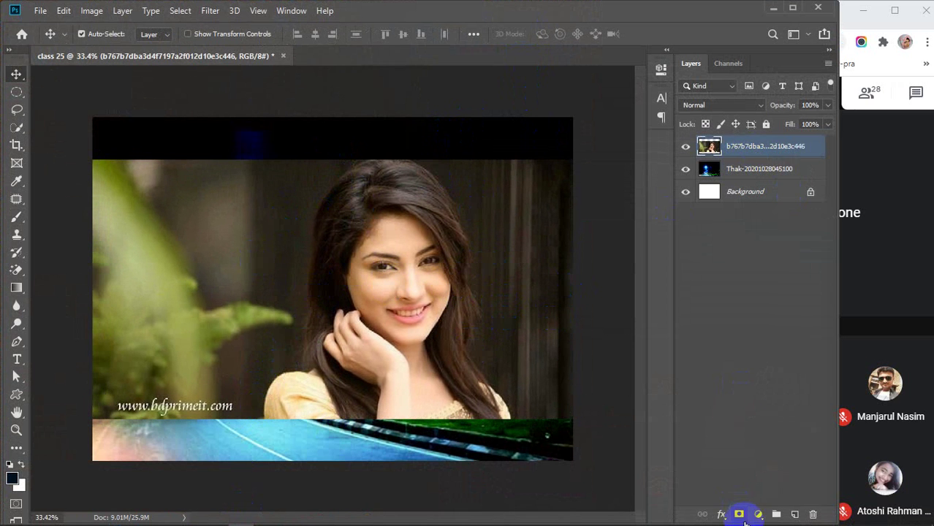
# Add a layer mask to the portrait layer and set the brush's opacity, flow and smoothing to 100%.
pyautogui.click(741, 515)
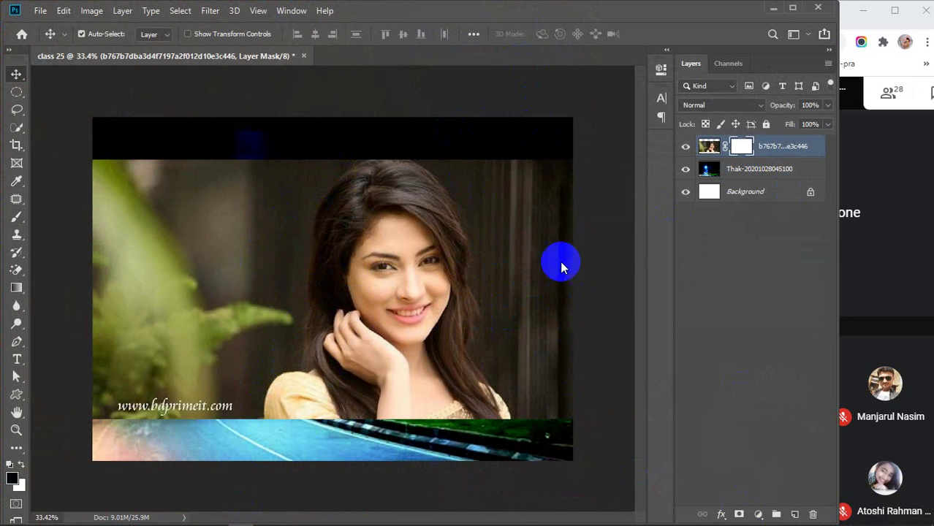
pyautogui.click(743, 147)
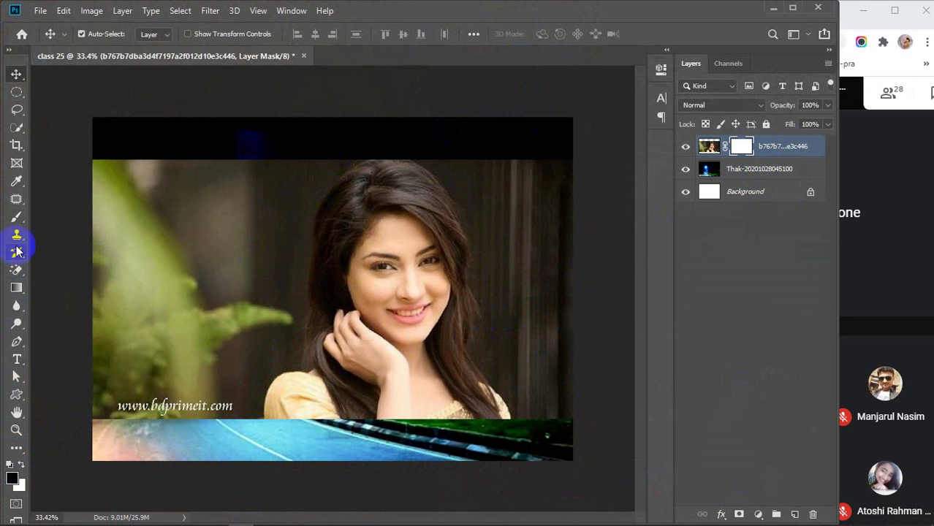
pyautogui.rightClick(15, 223)
pyautogui.click(82, 219)
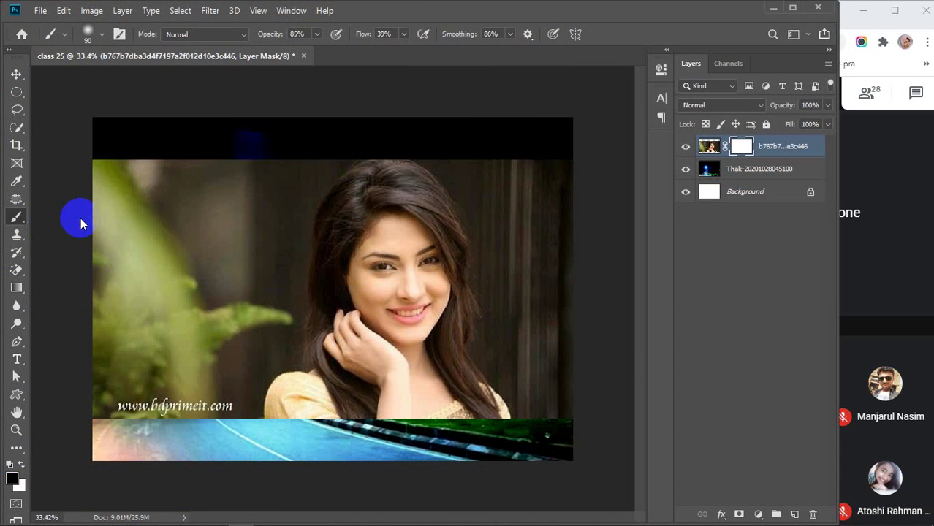
pyautogui.moveTo(268, 33); pyautogui.dragTo(423, 52)
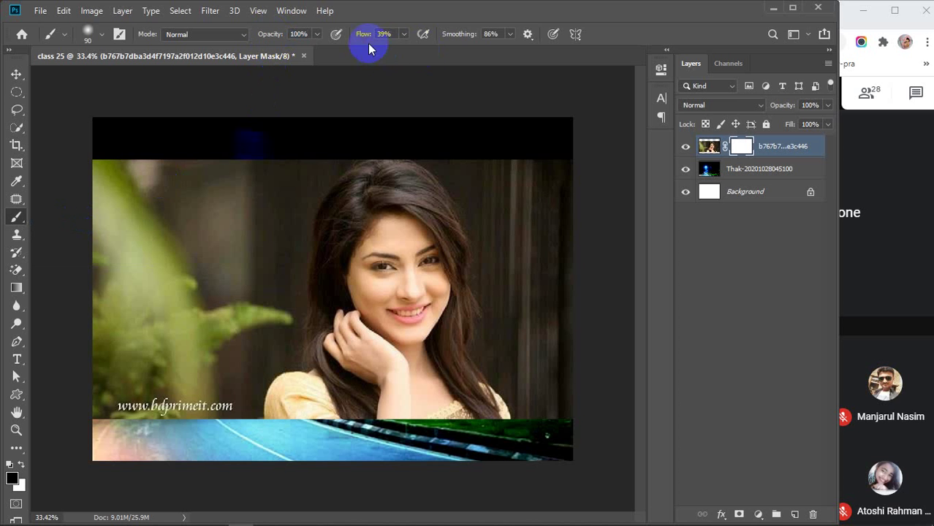
pyautogui.moveTo(361, 34); pyautogui.dragTo(497, 37)
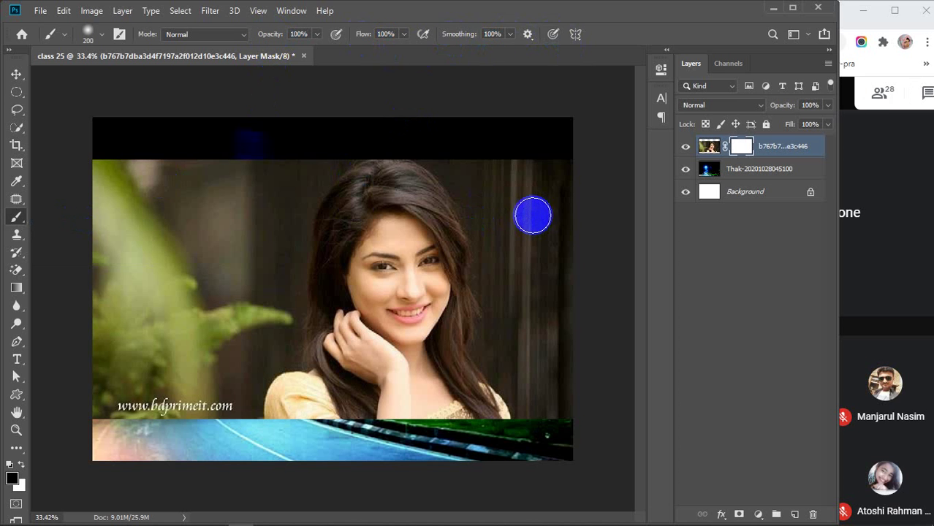
# Mask out the dark backdrop to the right of the woman with a 250 px black brush.
pyautogui.press(']')
pyautogui.moveTo(552, 165)
pyautogui.mouseDown()
pyautogui.moveTo(572, 221)
pyautogui.moveTo(574, 419)
pyautogui.mouseUp()
pyautogui.moveTo(501, 144)
pyautogui.mouseDown()
pyautogui.moveTo(525, 200)
pyautogui.moveTo(542, 315)
pyautogui.moveTo(575, 419)
pyautogui.mouseUp()
pyautogui.moveTo(492, 190)
pyautogui.mouseDown()
pyautogui.moveTo(467, 160)
pyautogui.moveTo(495, 185)
pyautogui.moveTo(530, 320)
pyautogui.moveTo(569, 425)
pyautogui.mouseUp()
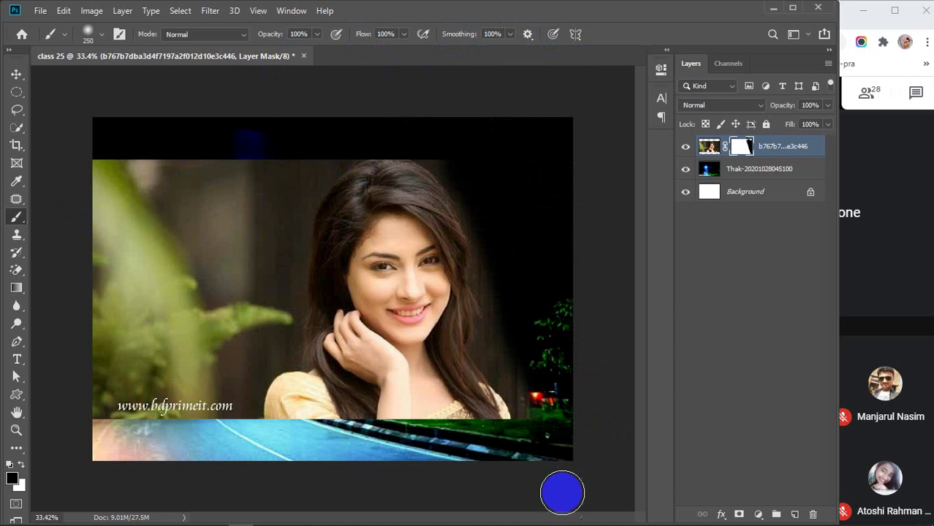
# Mask out the green foliage and blurred backdrop to the left of the woman.
pyautogui.moveTo(269, 184)
pyautogui.mouseDown()
pyautogui.moveTo(250, 283)
pyautogui.moveTo(202, 371)
pyautogui.moveTo(193, 429)
pyautogui.mouseUp()
pyautogui.moveTo(259, 148)
pyautogui.mouseDown()
pyautogui.moveTo(212, 225)
pyautogui.moveTo(150, 439)
pyautogui.mouseUp()
pyautogui.moveTo(225, 201)
pyautogui.mouseDown()
pyautogui.moveTo(190, 193)
pyautogui.moveTo(141, 323)
pyautogui.moveTo(141, 367)
pyautogui.moveTo(104, 430)
pyautogui.mouseUp()
pyautogui.moveTo(161, 182)
pyautogui.mouseDown()
pyautogui.moveTo(112, 288)
pyautogui.moveTo(98, 364)
pyautogui.mouseUp()
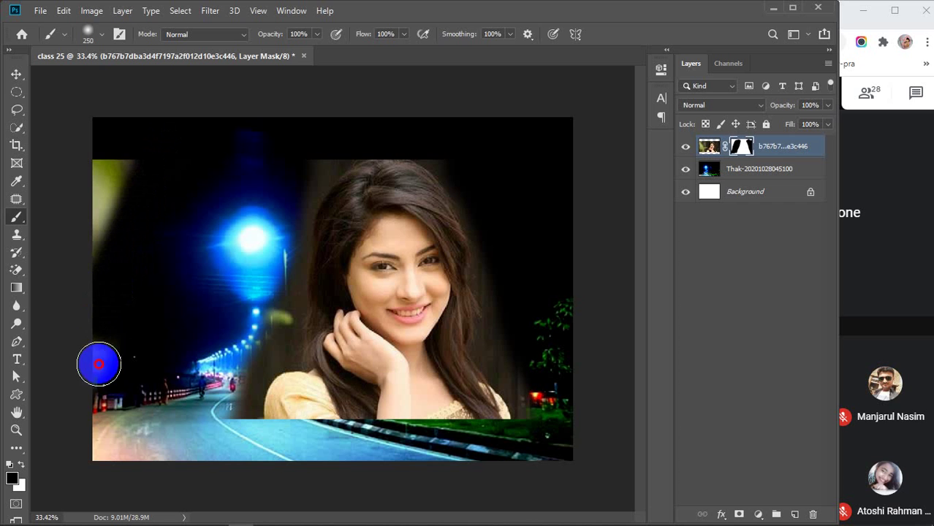
pyautogui.moveTo(129, 161)
pyautogui.mouseDown()
pyautogui.moveTo(104, 166)
pyautogui.moveTo(108, 381)
pyautogui.moveTo(166, 436)
pyautogui.mouseUp()
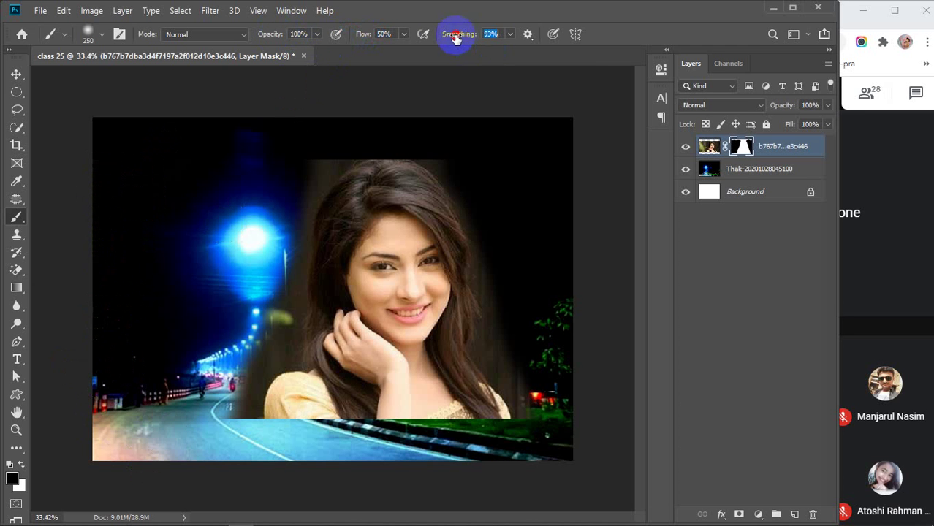
# Mask away the backdrop close to both sides of the woman's hair at 50% flow and 61% smoothing.
pyautogui.moveTo(435, 46); pyautogui.dragTo(431, 48)
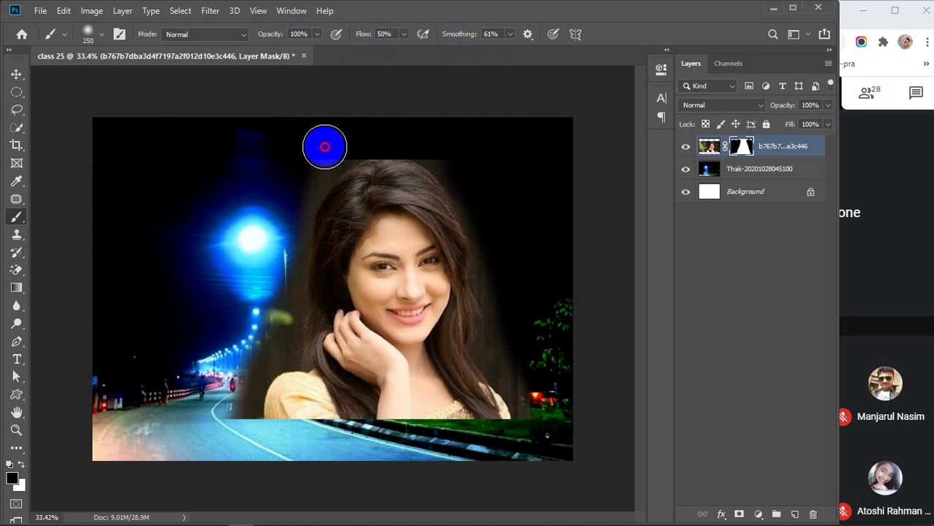
pyautogui.moveTo(325, 147)
pyautogui.mouseDown()
pyautogui.moveTo(292, 168)
pyautogui.moveTo(324, 159)
pyautogui.moveTo(293, 192)
pyautogui.moveTo(256, 305)
pyautogui.moveTo(282, 250)
pyautogui.moveTo(275, 311)
pyautogui.moveTo(256, 346)
pyautogui.moveTo(188, 381)
pyautogui.moveTo(251, 359)
pyautogui.moveTo(277, 325)
pyautogui.moveTo(233, 381)
pyautogui.moveTo(219, 439)
pyautogui.mouseUp()
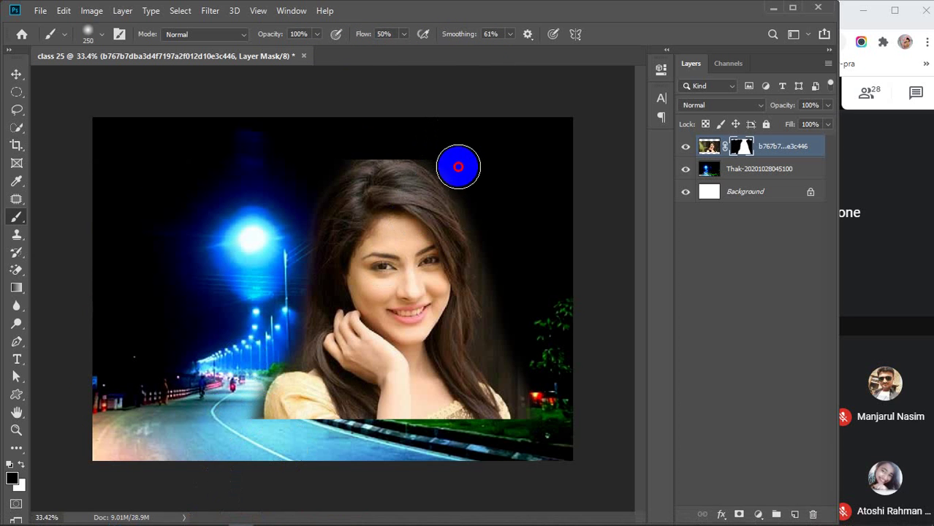
pyautogui.moveTo(488, 216)
pyautogui.mouseDown()
pyautogui.moveTo(506, 341)
pyautogui.moveTo(539, 370)
pyautogui.moveTo(491, 347)
pyautogui.moveTo(512, 352)
pyautogui.moveTo(547, 409)
pyautogui.mouseUp()
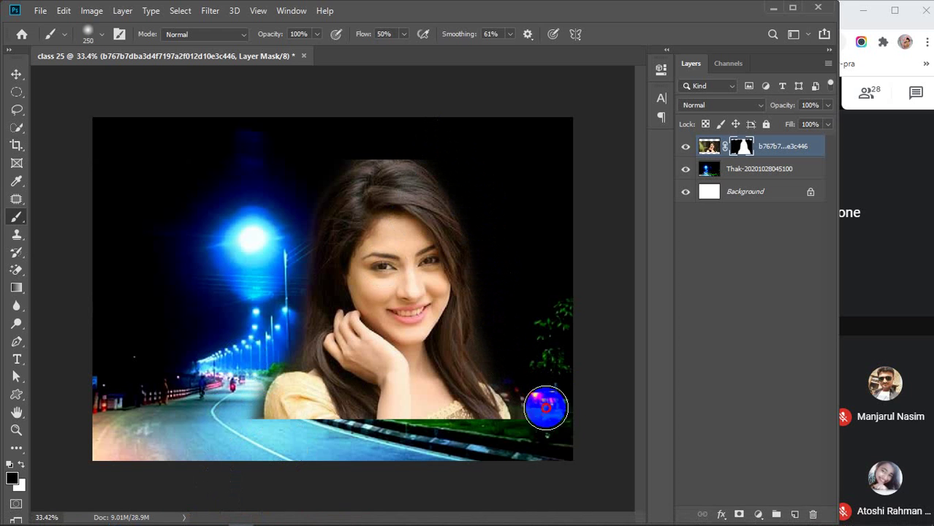
# Scale the masked portrait to 88.04% and position it near the middle of the road scene.
pyautogui.press('v')
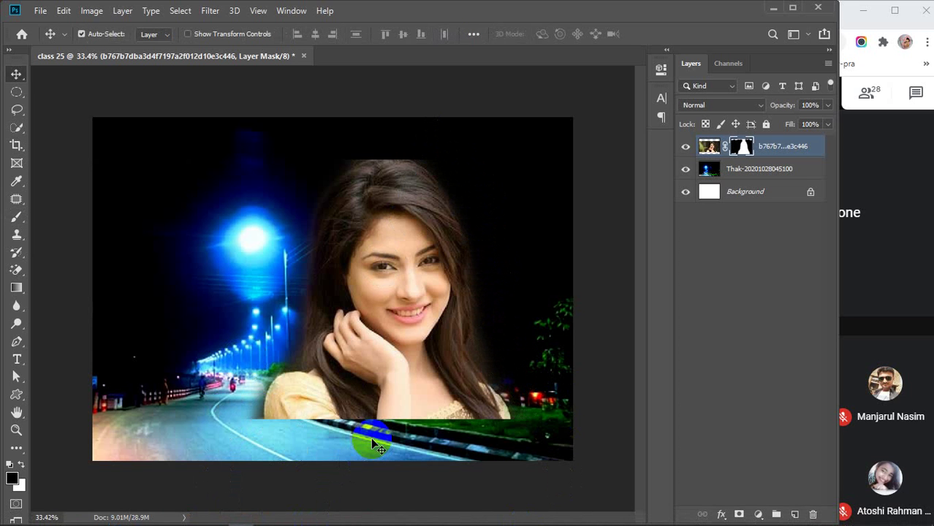
pyautogui.moveTo(408, 265); pyautogui.dragTo(448, 249)
pyautogui.hotkey('ctrl', 't')
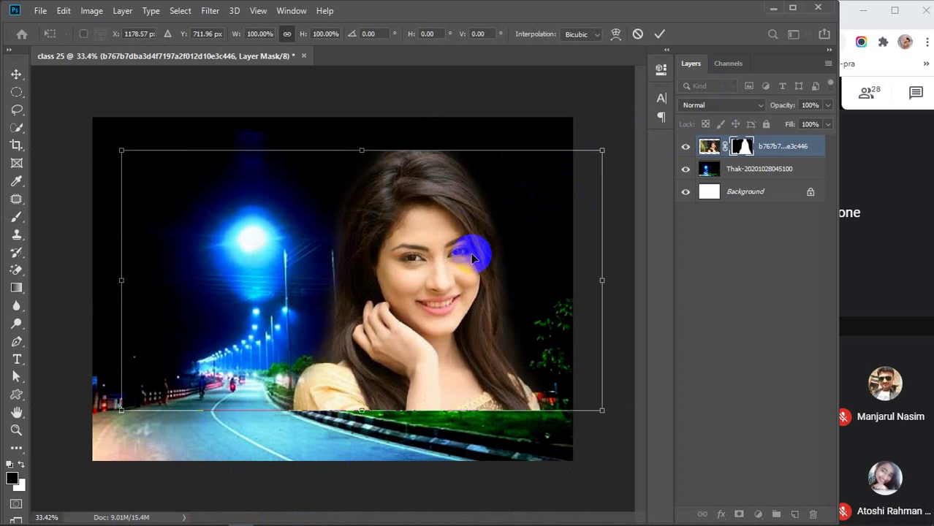
pyautogui.moveTo(440, 260); pyautogui.dragTo(420, 259)
pyautogui.moveTo(583, 146); pyautogui.dragTo(526, 180)
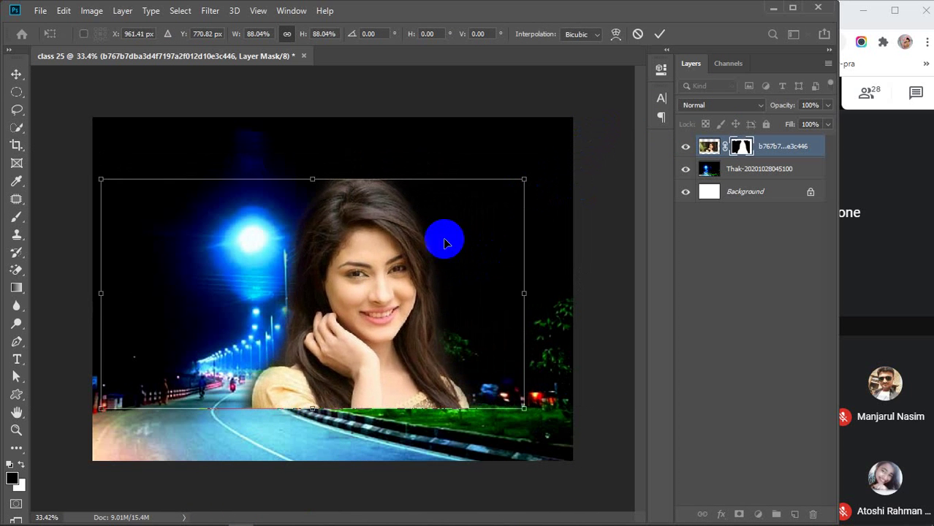
pyautogui.moveTo(375, 267); pyautogui.dragTo(394, 262)
pyautogui.press('Return')
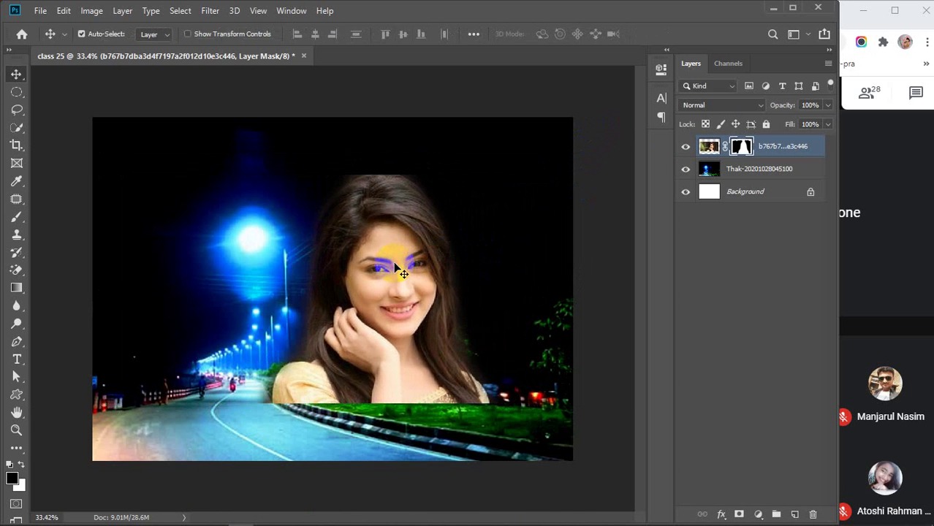
# Paint black on the mask around the woman with the brush's flow and smoothing at 100%.
pyautogui.click(16, 220)
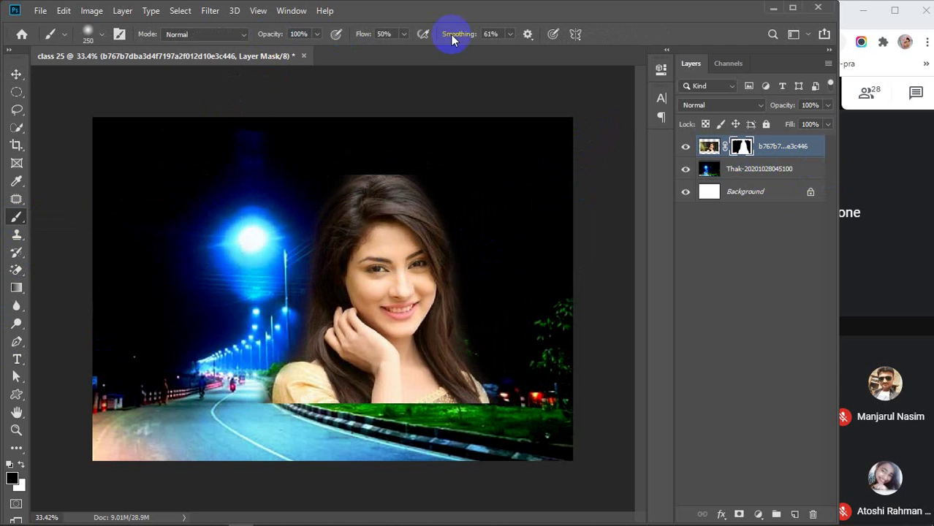
pyautogui.moveTo(457, 33); pyautogui.dragTo(485, 32)
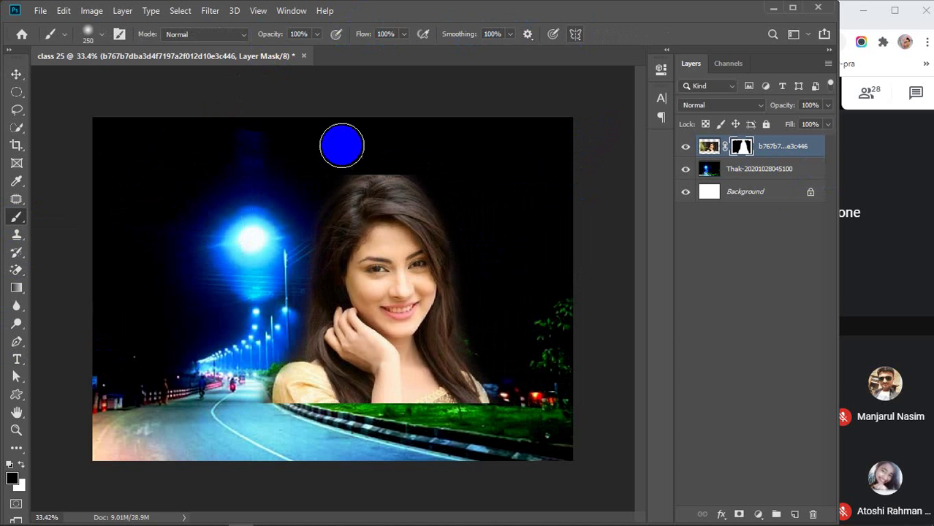
pyautogui.moveTo(95, 226)
pyautogui.mouseDown()
pyautogui.moveTo(256, 155)
pyautogui.moveTo(171, 321)
pyautogui.moveTo(189, 181)
pyautogui.moveTo(128, 379)
pyautogui.moveTo(123, 193)
pyautogui.moveTo(171, 424)
pyautogui.moveTo(206, 364)
pyautogui.moveTo(218, 400)
pyautogui.moveTo(240, 410)
pyautogui.moveTo(245, 441)
pyautogui.moveTo(199, 270)
pyautogui.moveTo(204, 184)
pyautogui.moveTo(433, 171)
pyautogui.moveTo(460, 151)
pyautogui.moveTo(503, 234)
pyautogui.moveTo(516, 157)
pyautogui.moveTo(539, 364)
pyautogui.moveTo(536, 454)
pyautogui.moveTo(520, 430)
pyautogui.moveTo(545, 378)
pyautogui.mouseUp()
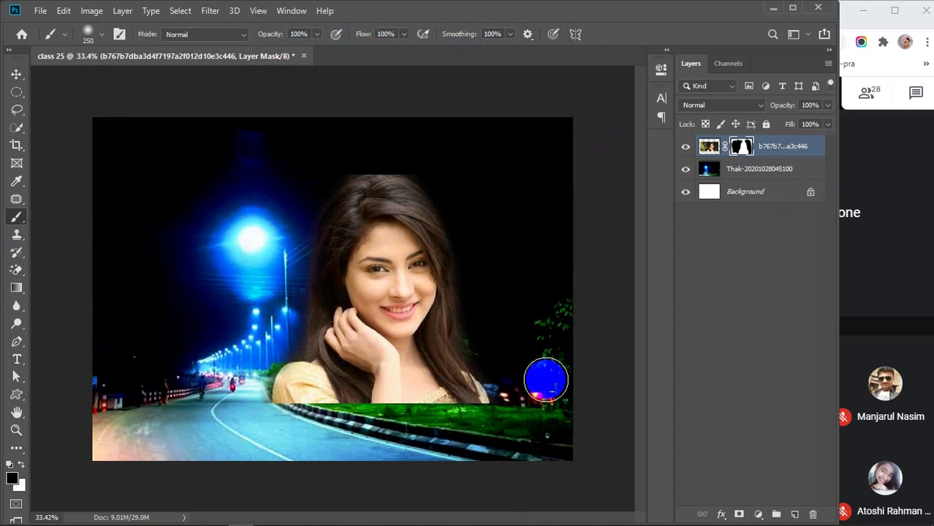
# Move the portrait to the lower-left corner of the road scene, flush with the bottom edge, and scale it to 100.25%.
pyautogui.press('v')
pyautogui.moveTo(408, 268); pyautogui.dragTo(340, 268)
pyautogui.hotkey('ctrl', 't')
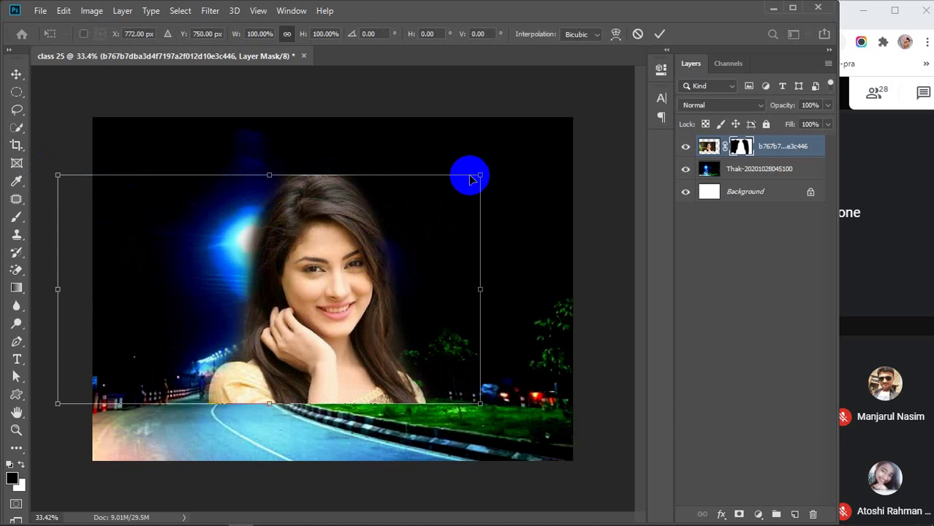
pyautogui.moveTo(480, 174); pyautogui.dragTo(536, 130)
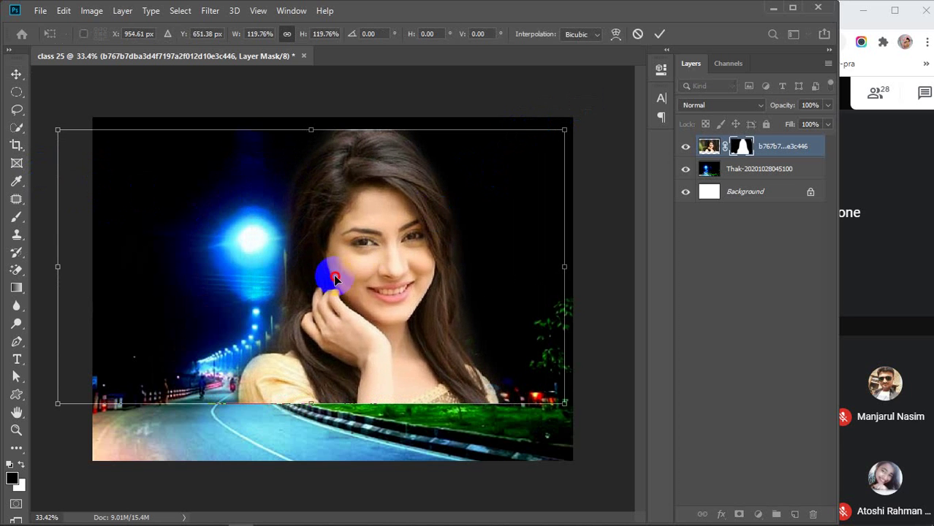
pyautogui.moveTo(323, 271); pyautogui.dragTo(210, 275)
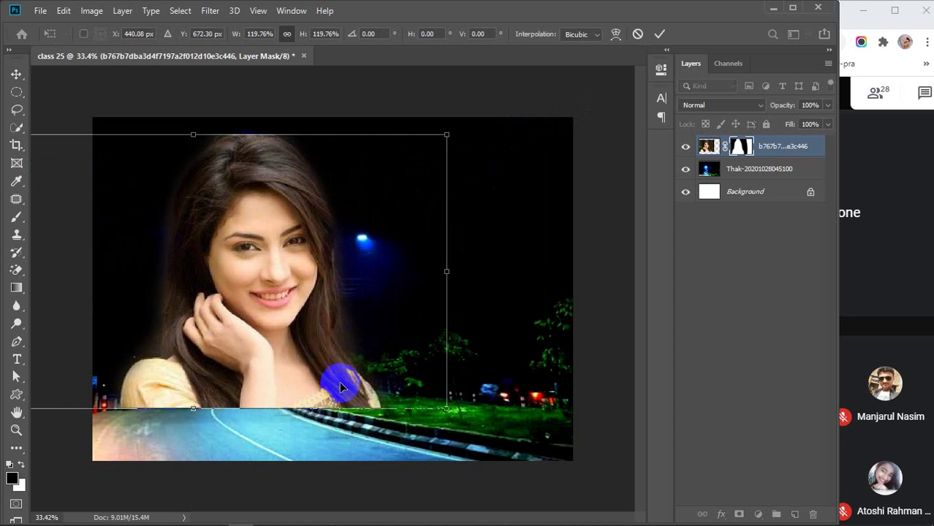
pyautogui.moveTo(449, 409); pyautogui.dragTo(517, 455)
pyautogui.moveTo(317, 323); pyautogui.dragTo(272, 338)
pyautogui.moveTo(474, 137); pyautogui.dragTo(320, 217)
pyautogui.moveTo(178, 353); pyautogui.dragTo(182, 370)
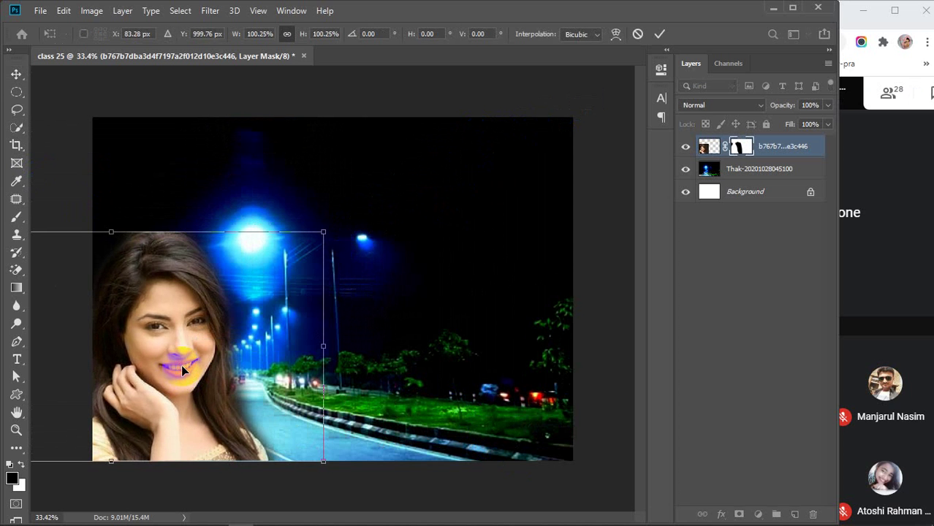
pyautogui.moveTo(179, 354); pyautogui.dragTo(209, 352)
pyautogui.press('Return')
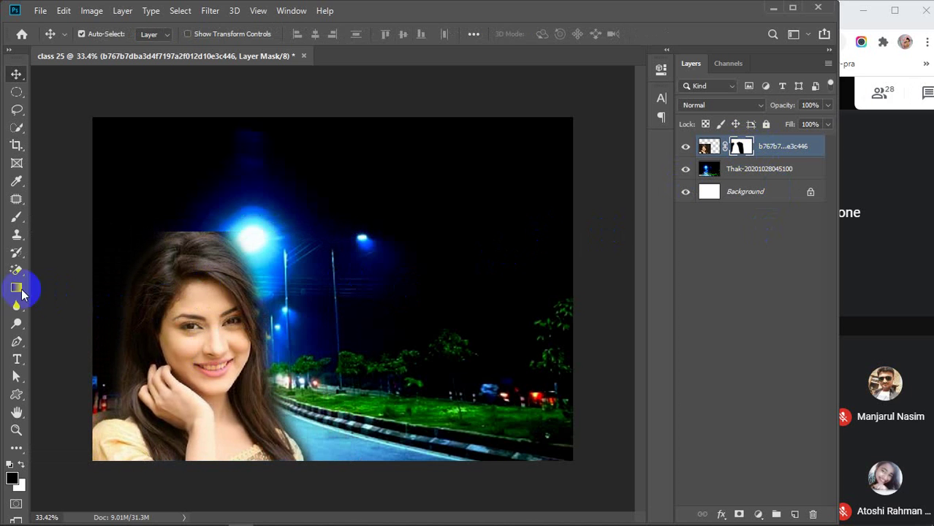
# Mask the woman's hair edge beside the bright streetlight with a size 50 brush at 46% flow and 43% smoothing.
pyautogui.moveTo(16, 218); pyautogui.dragTo(59, 216)
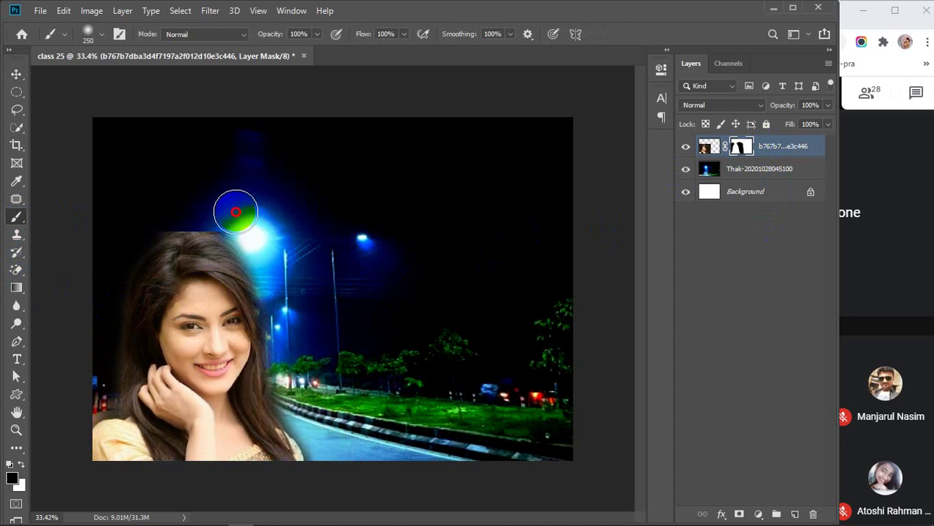
pyautogui.moveTo(224, 211); pyautogui.dragTo(320, 233)
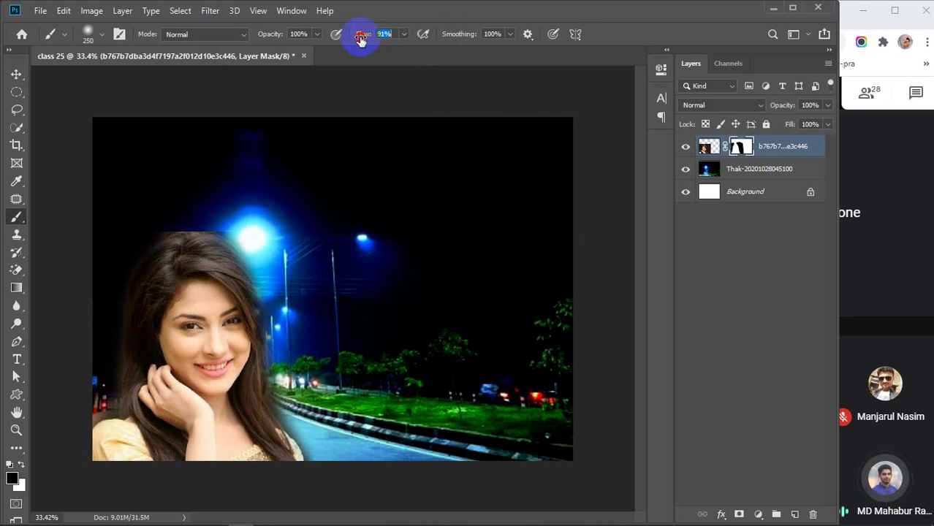
pyautogui.click(424, 52)
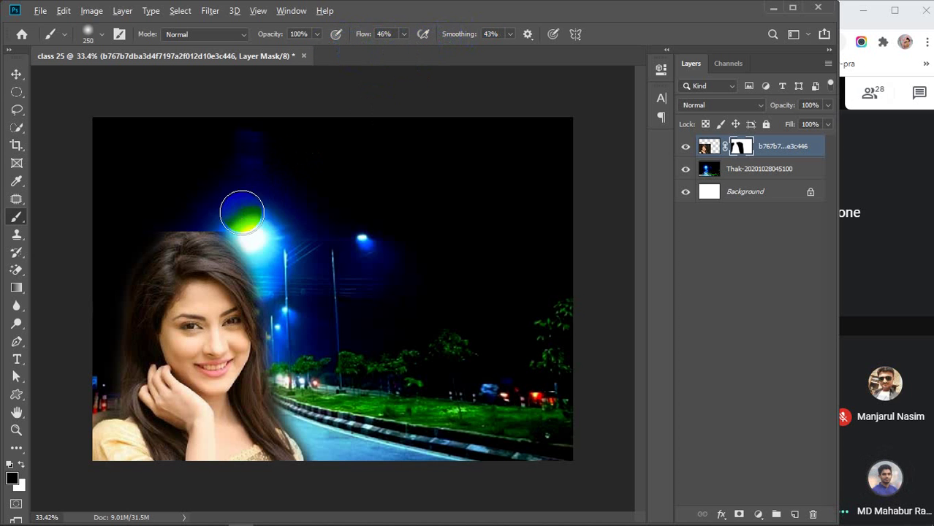
pyautogui.scroll(6, 241, 208)
pyautogui.press('[')
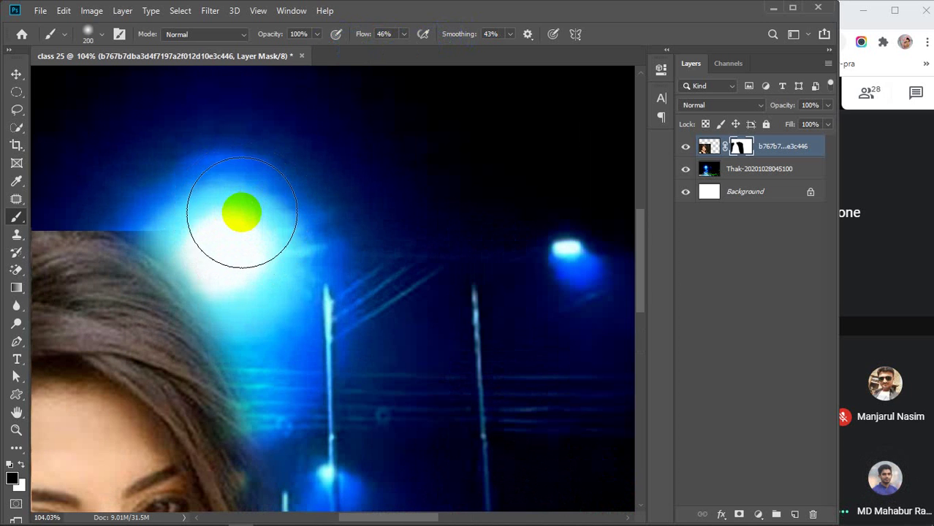
pyautogui.press('[')
pyautogui.press('[')
pyautogui.press('[')
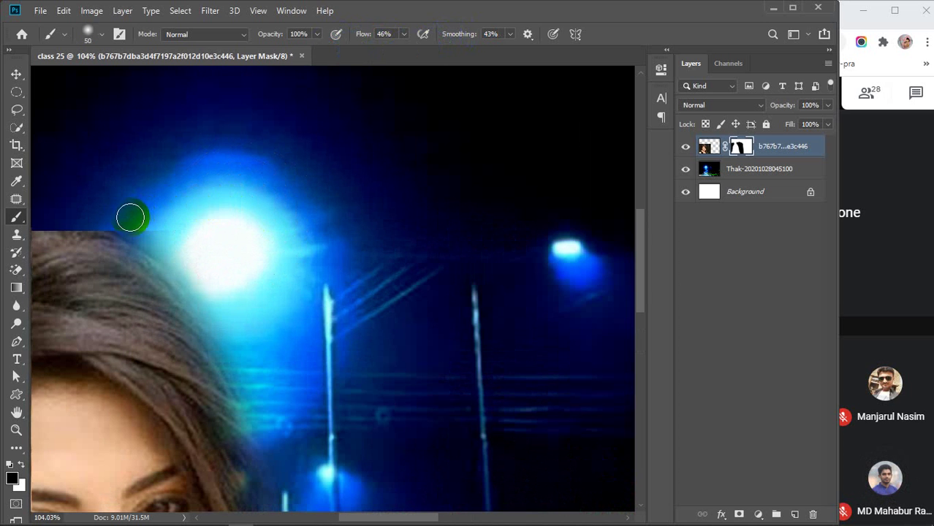
pyautogui.moveTo(121, 218); pyautogui.dragTo(250, 258)
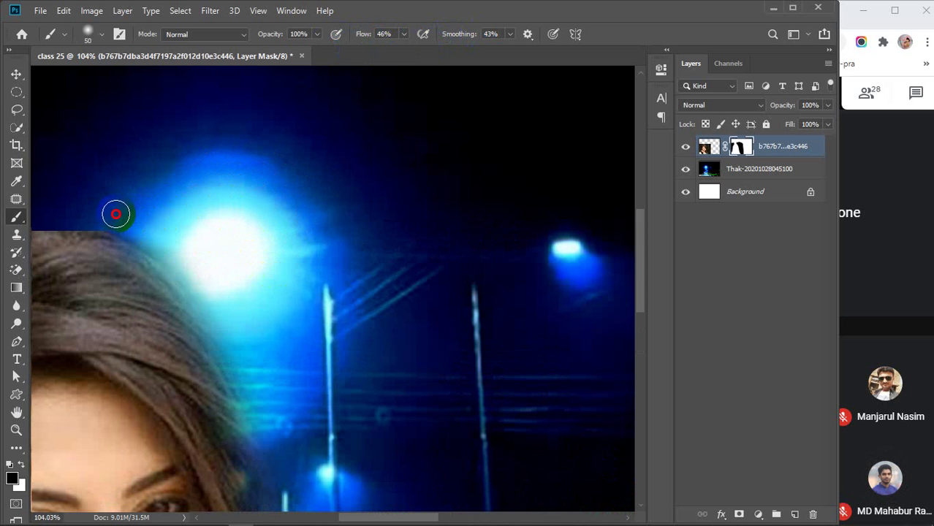
pyautogui.moveTo(116, 213); pyautogui.dragTo(330, 302)
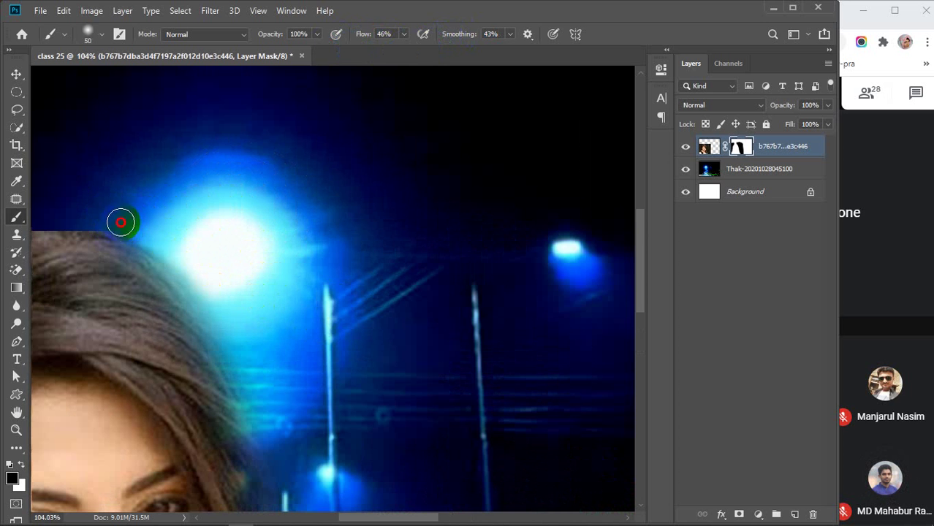
pyautogui.moveTo(120, 222)
pyautogui.mouseDown()
pyautogui.moveTo(200, 272)
pyautogui.moveTo(303, 314)
pyautogui.mouseUp()
# Round off the flat-cut top of the woman's hair by painting black along it on the layer mask.
pyautogui.moveTo(150, 210); pyautogui.dragTo(403, 207)
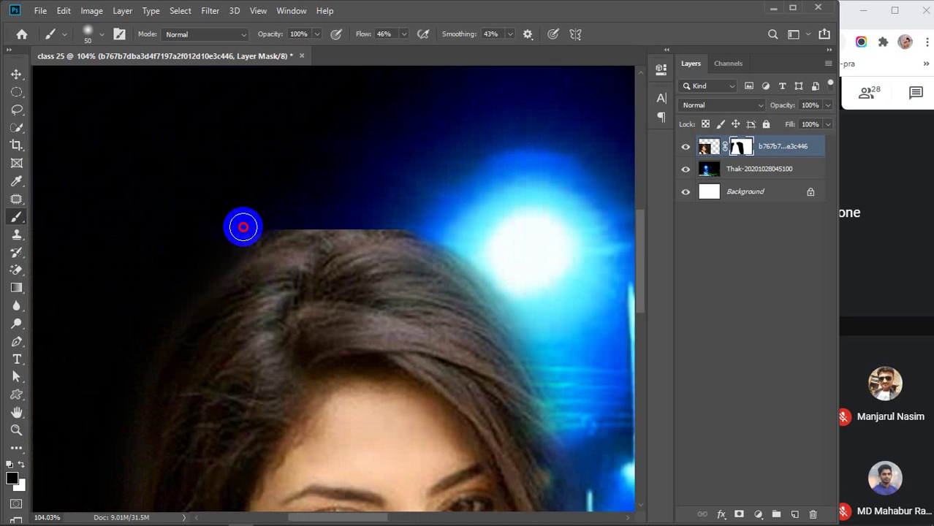
pyautogui.moveTo(294, 207)
pyautogui.mouseDown()
pyautogui.moveTo(239, 229)
pyautogui.moveTo(147, 244)
pyautogui.mouseUp()
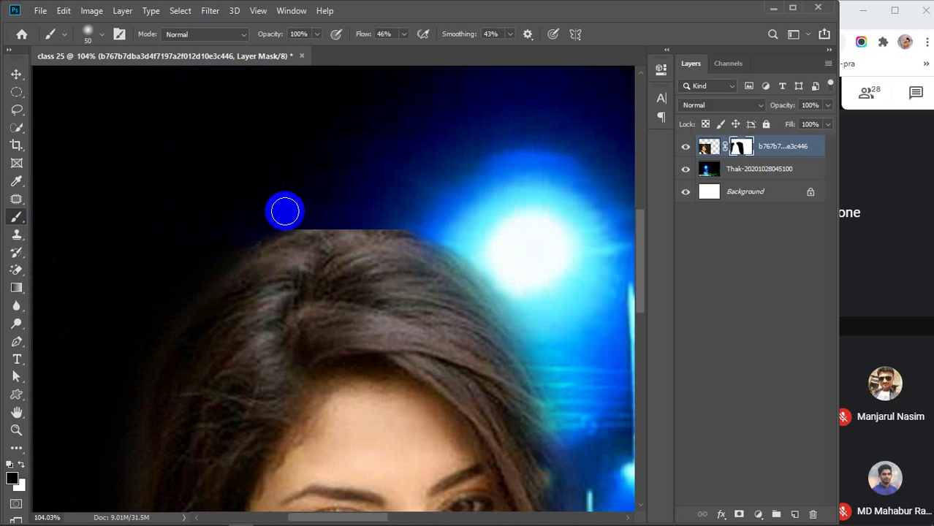
pyautogui.moveTo(302, 213)
pyautogui.mouseDown()
pyautogui.moveTo(202, 253)
pyautogui.moveTo(83, 248)
pyautogui.mouseUp()
pyautogui.moveTo(263, 217); pyautogui.dragTo(439, 229)
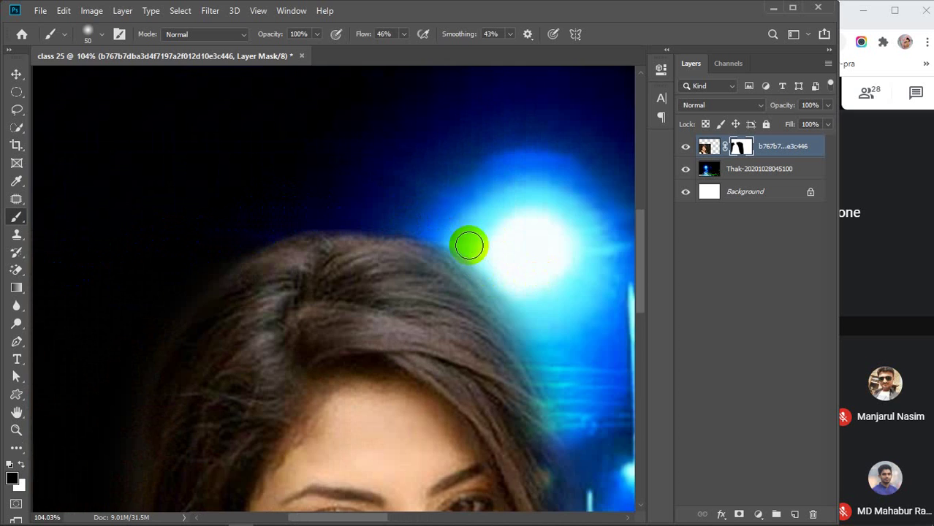
pyautogui.scroll(-5, 472, 243)
pyautogui.scroll(-1, 474, 241)
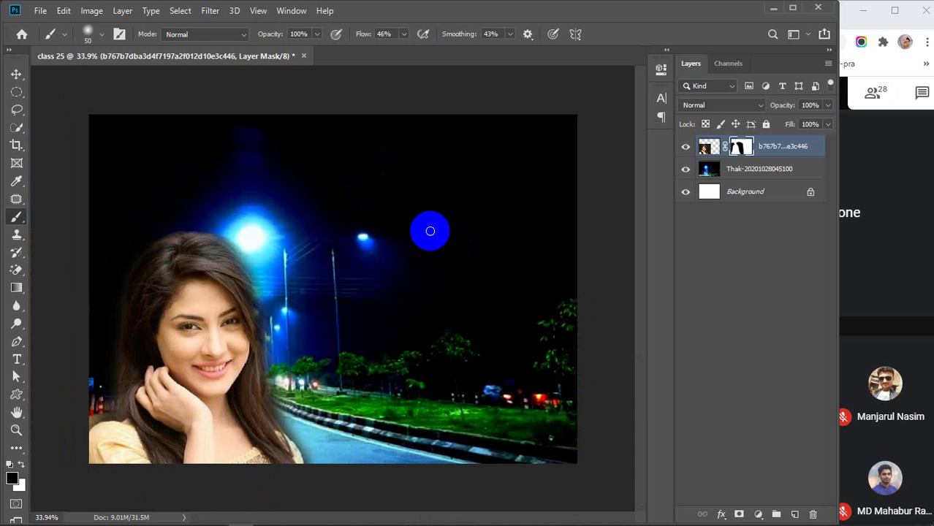
# Place the man's portrait from the desktop into the composition, scale it to about 43.4% and position it beside the woman.
pyautogui.click(773, 10)
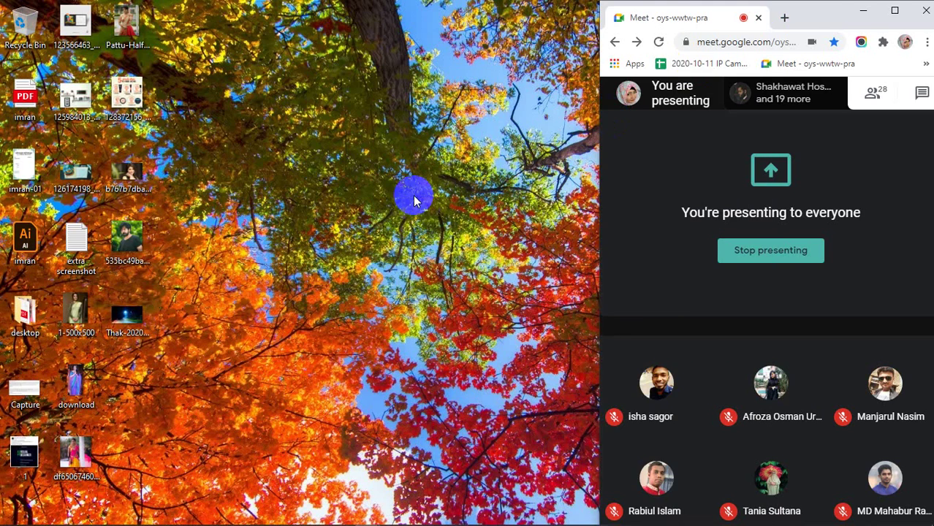
pyautogui.click(136, 249)
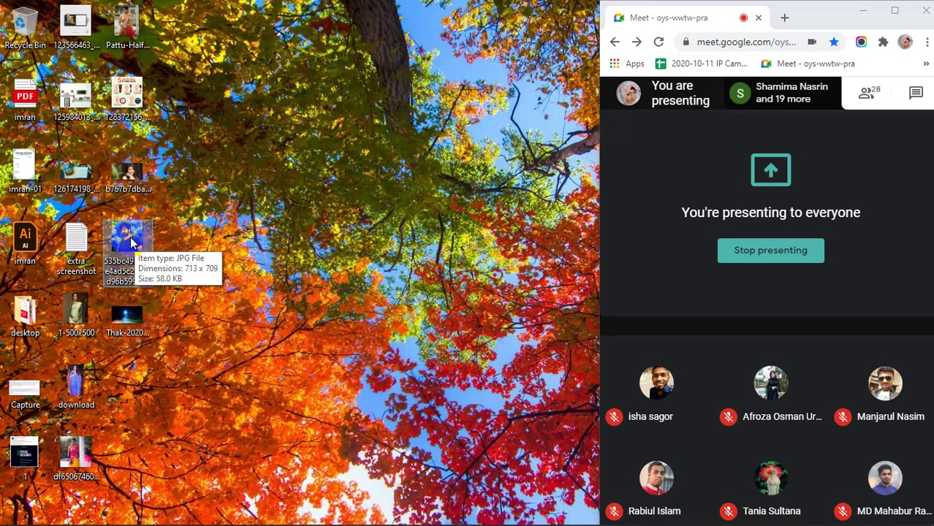
pyautogui.click(136, 250)
pyautogui.moveTo(239, 516); pyautogui.dragTo(513, 299)
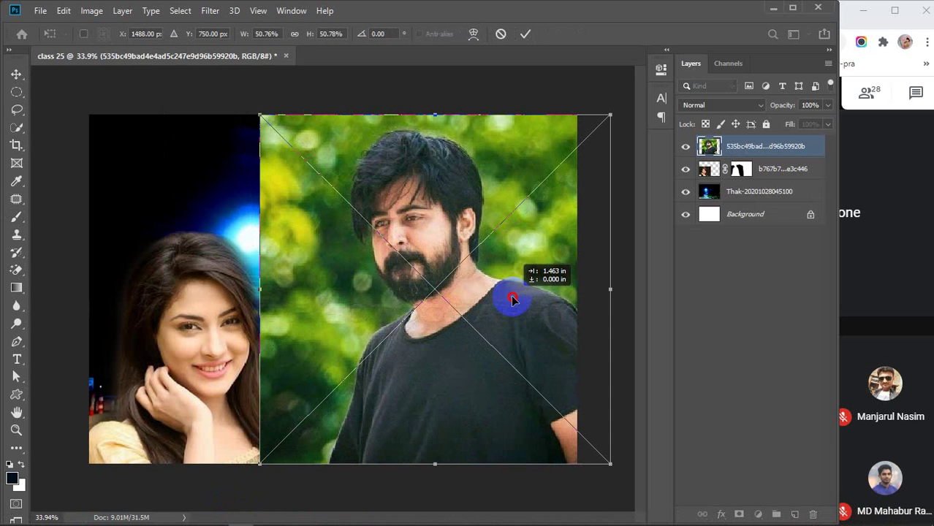
pyautogui.moveTo(611, 113); pyautogui.dragTo(560, 165)
pyautogui.moveTo(512, 251); pyautogui.dragTo(512, 248)
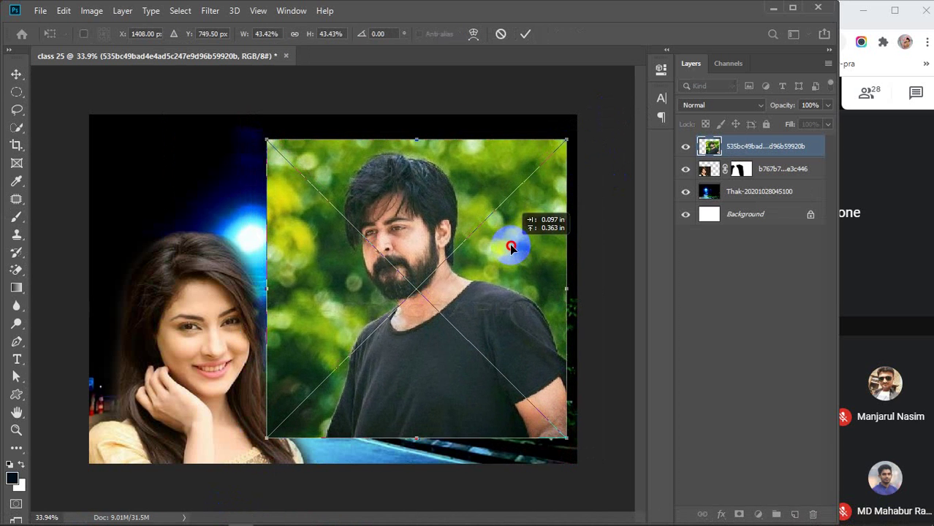
pyautogui.press('Return')
# Rasterize the man's portrait layer and add a layer mask to it.
pyautogui.press('b')
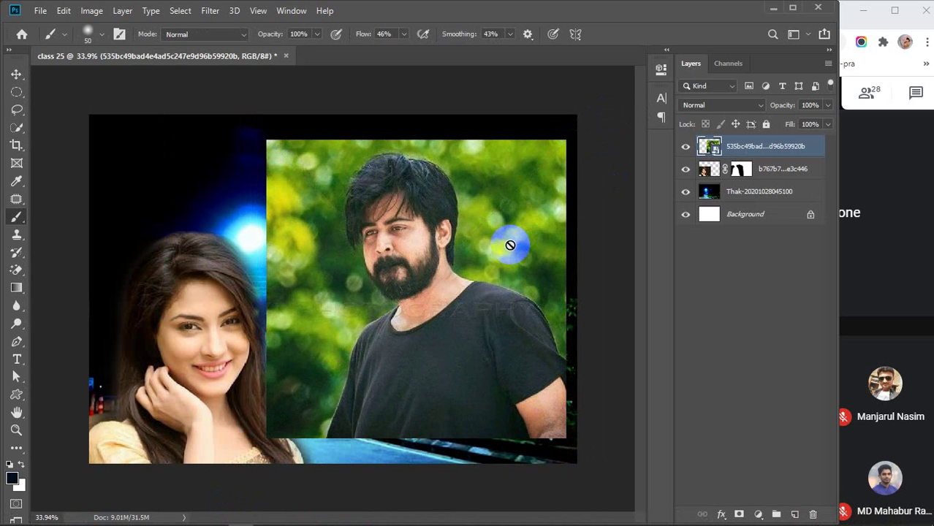
pyautogui.rightClick(779, 146)
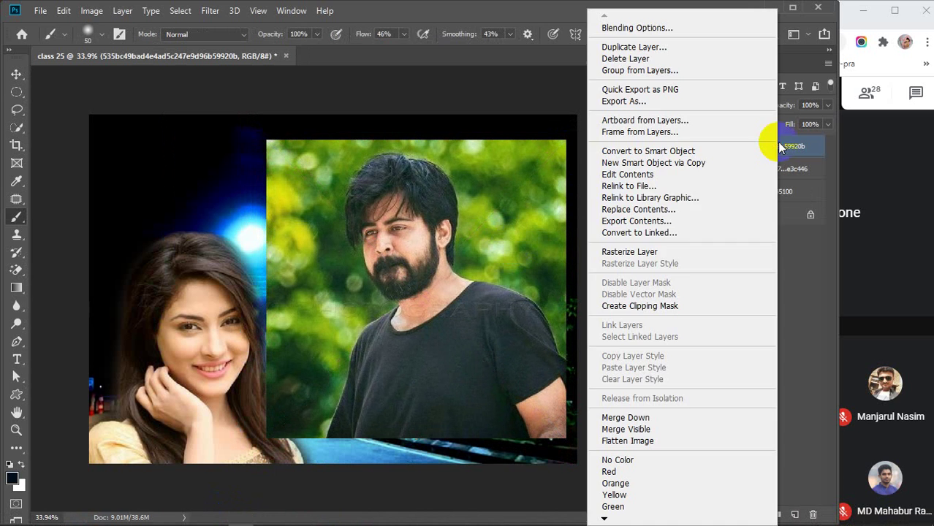
pyautogui.click(681, 252)
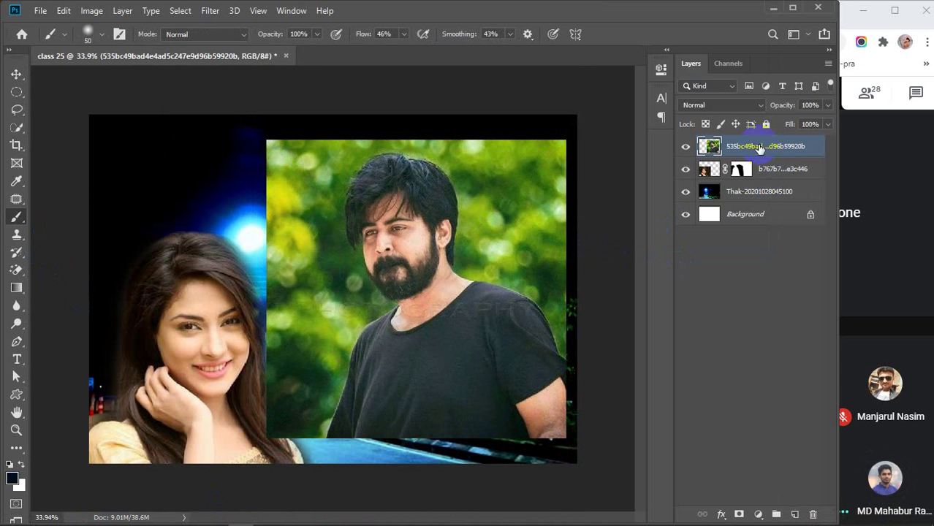
pyautogui.click(738, 515)
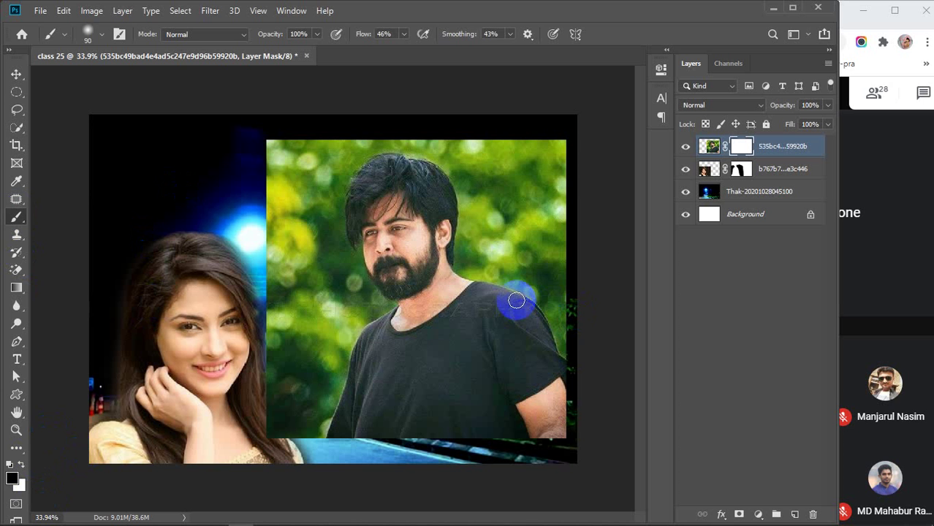
# Mask away the green backdrop to the right of the man's head with a size 250 brush at 100% flow and smoothing.
pyautogui.press(']')
pyautogui.press(']')
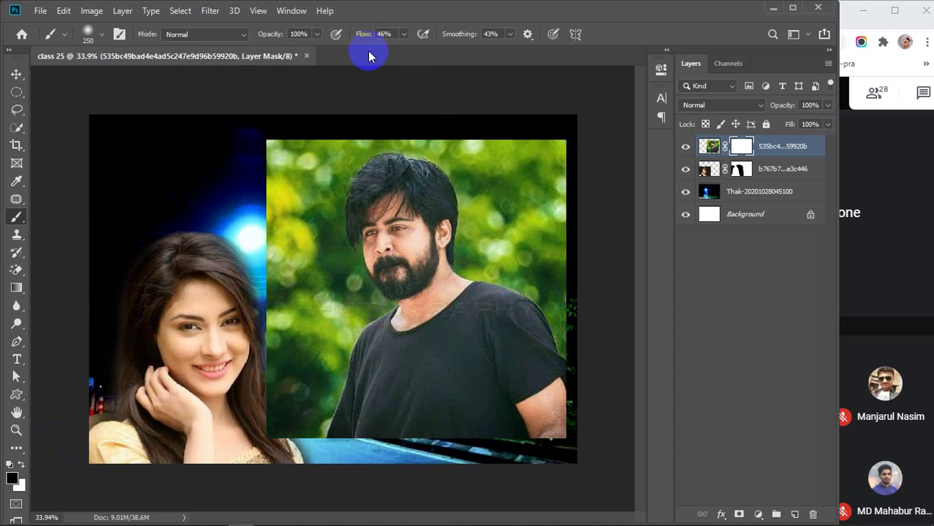
pyautogui.moveTo(361, 44); pyautogui.dragTo(576, 46)
pyautogui.moveTo(459, 34); pyautogui.dragTo(553, 48)
pyautogui.moveTo(487, 129)
pyautogui.mouseDown()
pyautogui.moveTo(512, 163)
pyautogui.moveTo(515, 223)
pyautogui.moveTo(559, 258)
pyautogui.moveTo(579, 292)
pyautogui.moveTo(541, 142)
pyautogui.moveTo(586, 255)
pyautogui.mouseUp()
pyautogui.moveTo(452, 117)
pyautogui.mouseDown()
pyautogui.moveTo(489, 157)
pyautogui.moveTo(499, 227)
pyautogui.moveTo(576, 276)
pyautogui.mouseUp()
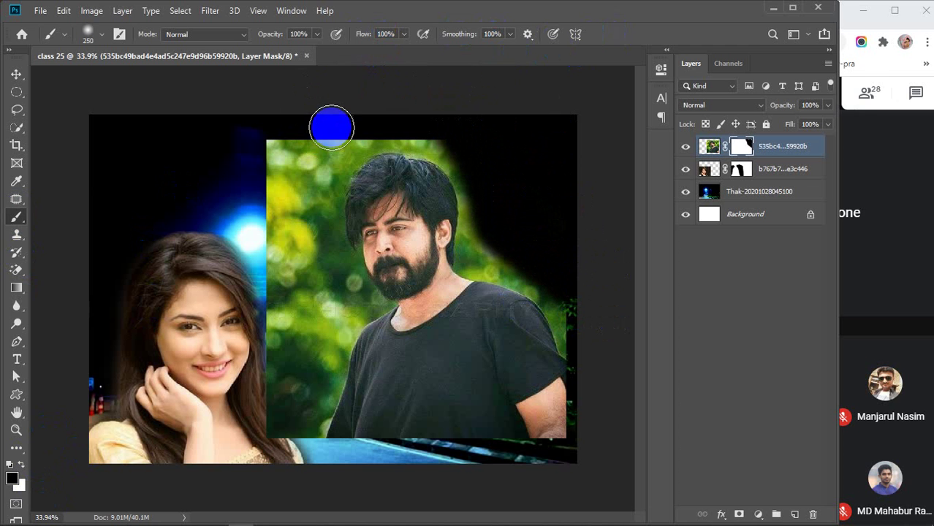
# Mask away the green backdrop between the man and the woman to reveal the streetlights and road.
pyautogui.moveTo(339, 135)
pyautogui.mouseDown()
pyautogui.moveTo(294, 221)
pyautogui.moveTo(282, 392)
pyautogui.moveTo(261, 462)
pyautogui.mouseUp()
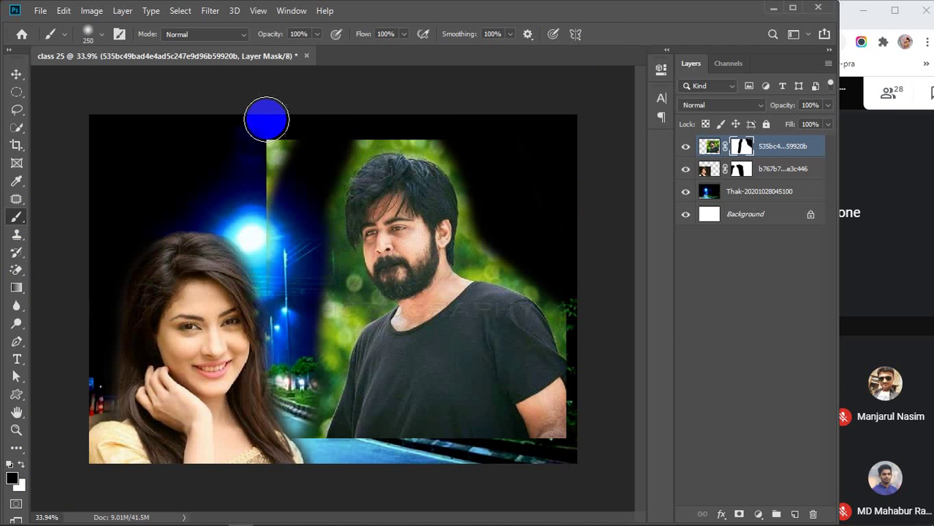
pyautogui.moveTo(265, 121)
pyautogui.mouseDown()
pyautogui.moveTo(276, 157)
pyautogui.moveTo(244, 311)
pyautogui.mouseUp()
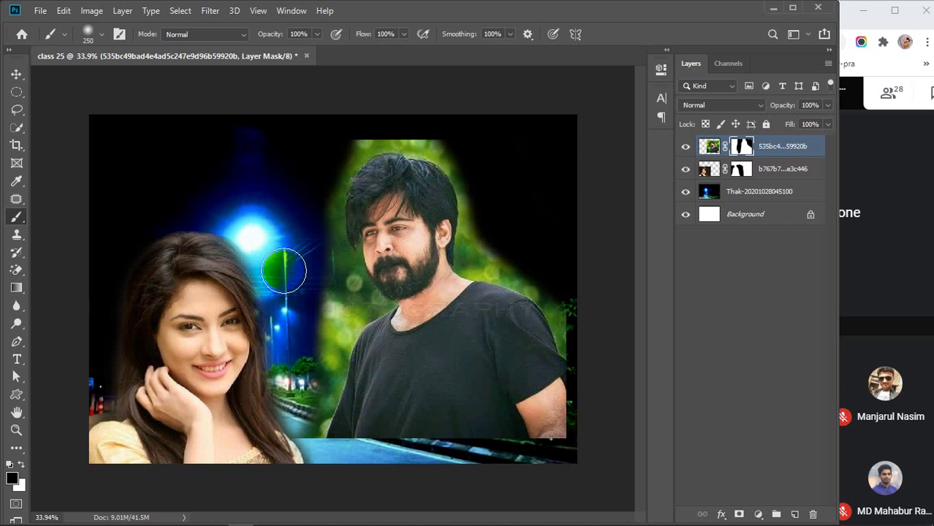
pyautogui.moveTo(274, 240)
pyautogui.mouseDown()
pyautogui.moveTo(300, 318)
pyautogui.moveTo(276, 426)
pyautogui.mouseUp()
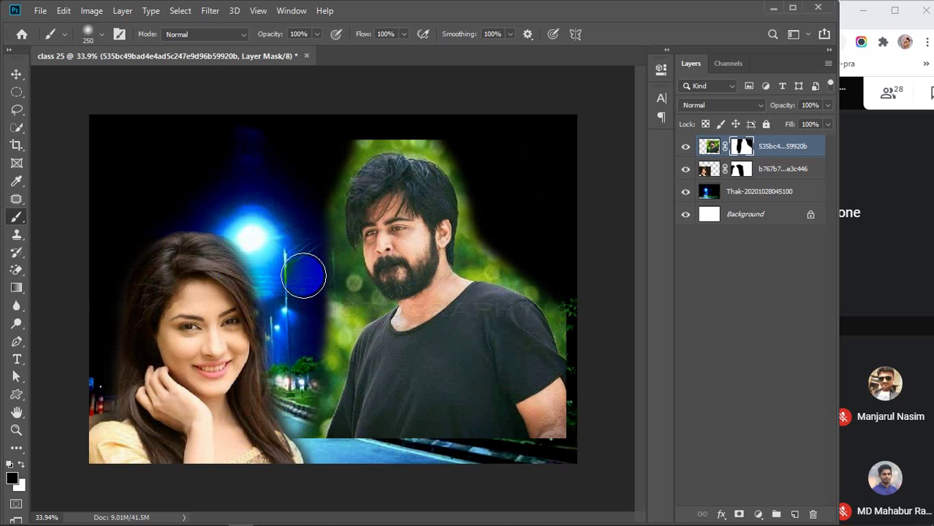
pyautogui.moveTo(309, 217)
pyautogui.mouseDown()
pyautogui.moveTo(320, 282)
pyautogui.moveTo(308, 331)
pyautogui.mouseUp()
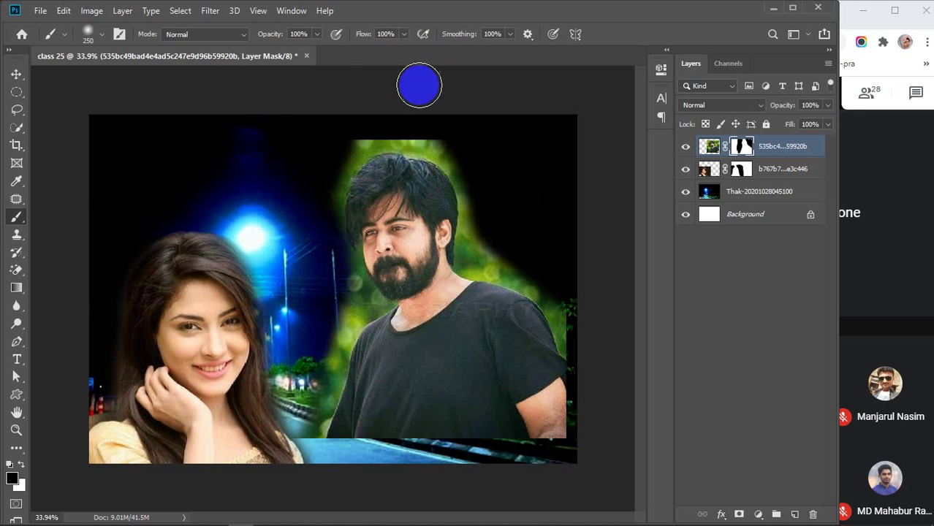
# Paint the mask around the upper right of the man's hair at 46% flow and 65% smoothing.
pyautogui.moveTo(371, 39); pyautogui.dragTo(333, 55)
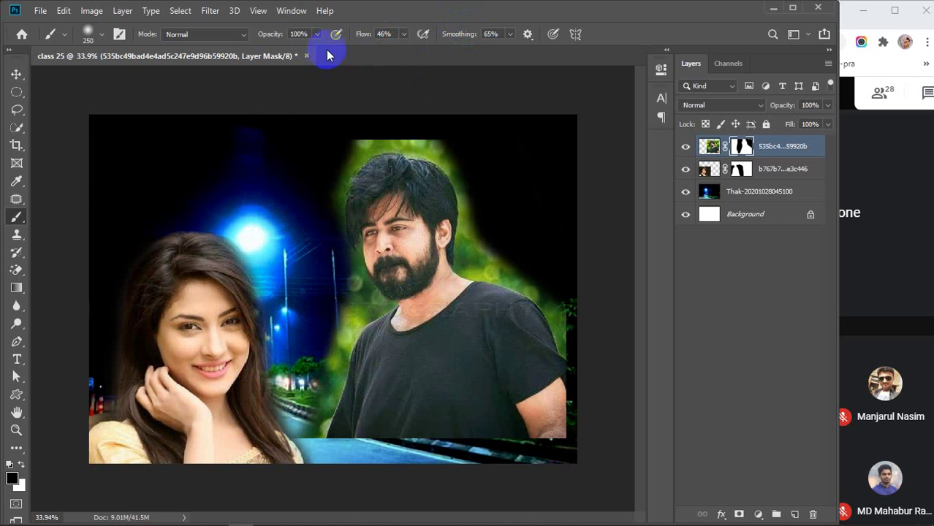
pyautogui.moveTo(454, 136); pyautogui.dragTo(516, 150)
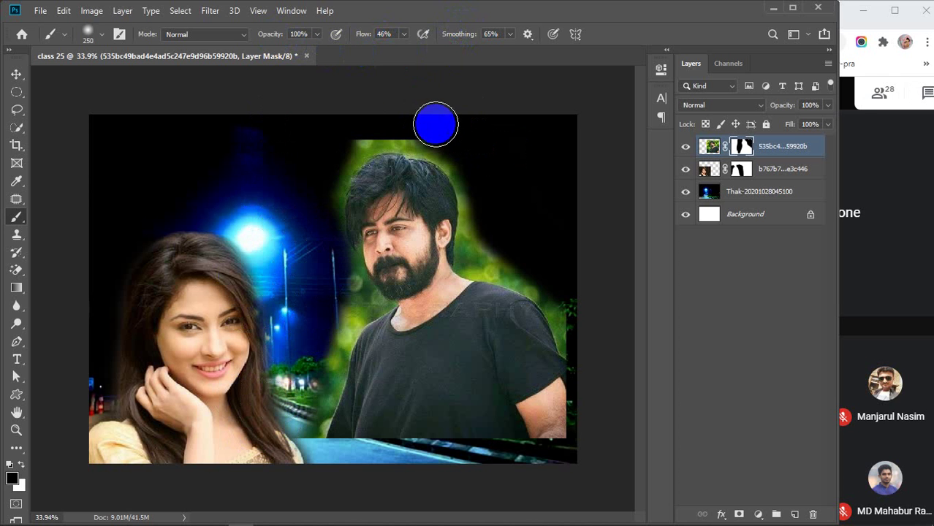
pyautogui.moveTo(409, 122)
pyautogui.mouseDown()
pyautogui.moveTo(504, 146)
pyautogui.moveTo(469, 151)
pyautogui.moveTo(483, 207)
pyautogui.mouseUp()
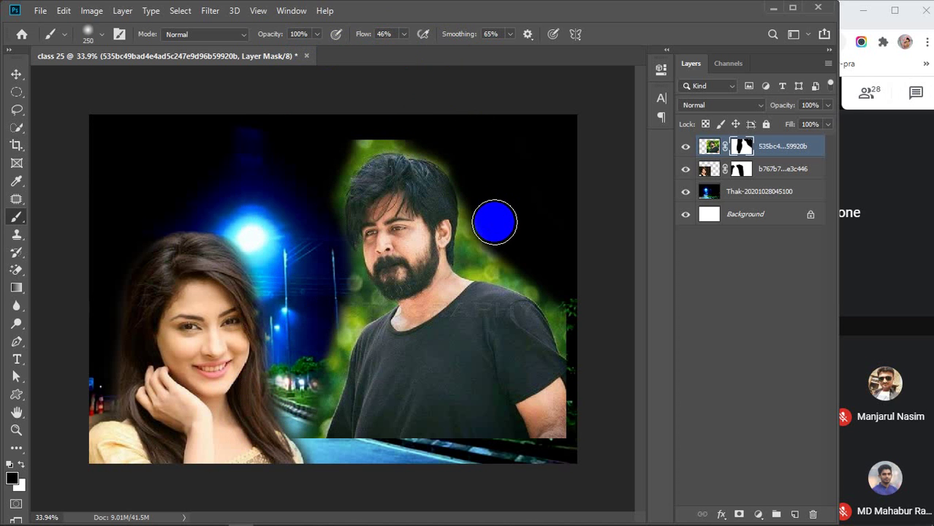
# Mask the green backdrop close behind the man's head, neck and upper shoulder with a size 100 brush.
pyautogui.scroll(5, 495, 220)
pyautogui.moveTo(550, 191); pyautogui.dragTo(414, 251)
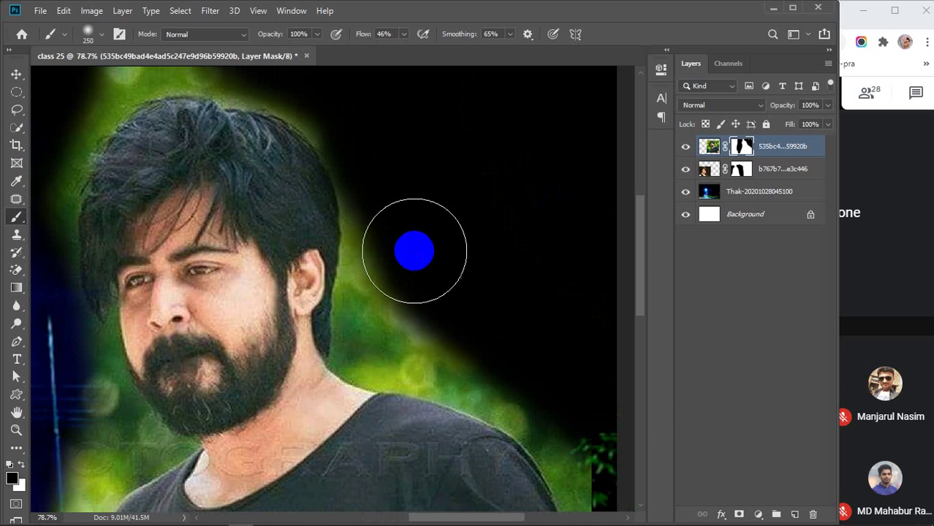
pyautogui.press('[')
pyautogui.press('[')
pyautogui.press('[')
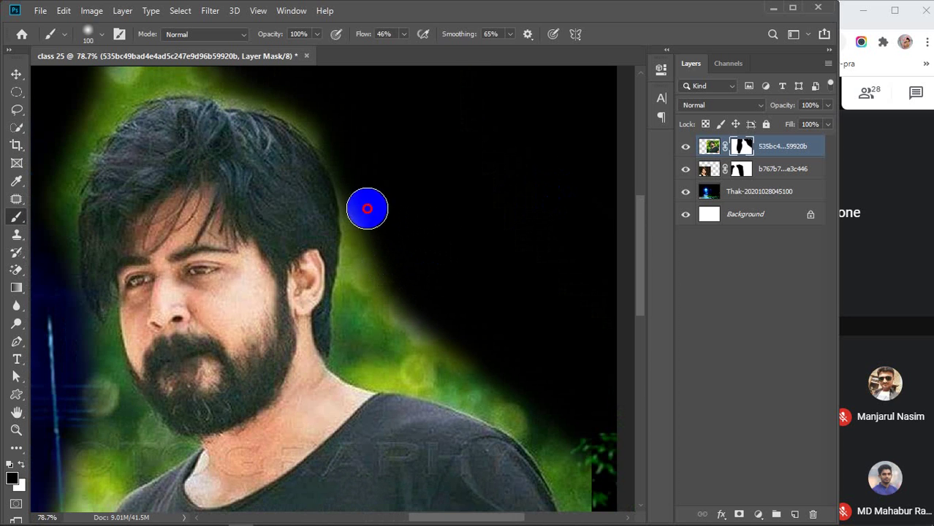
pyautogui.moveTo(367, 209); pyautogui.dragTo(365, 322)
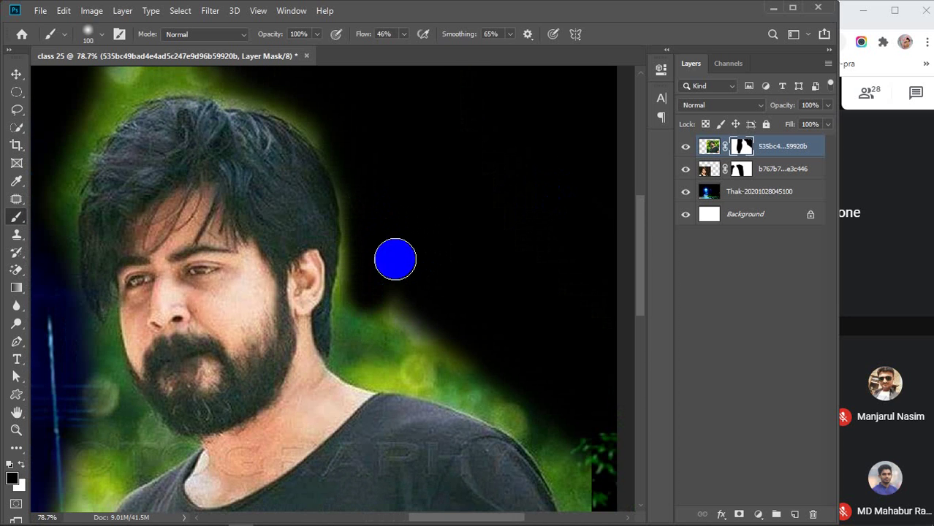
pyautogui.moveTo(367, 256)
pyautogui.mouseDown()
pyautogui.moveTo(365, 348)
pyautogui.moveTo(428, 364)
pyautogui.moveTo(412, 328)
pyautogui.moveTo(563, 409)
pyautogui.mouseUp()
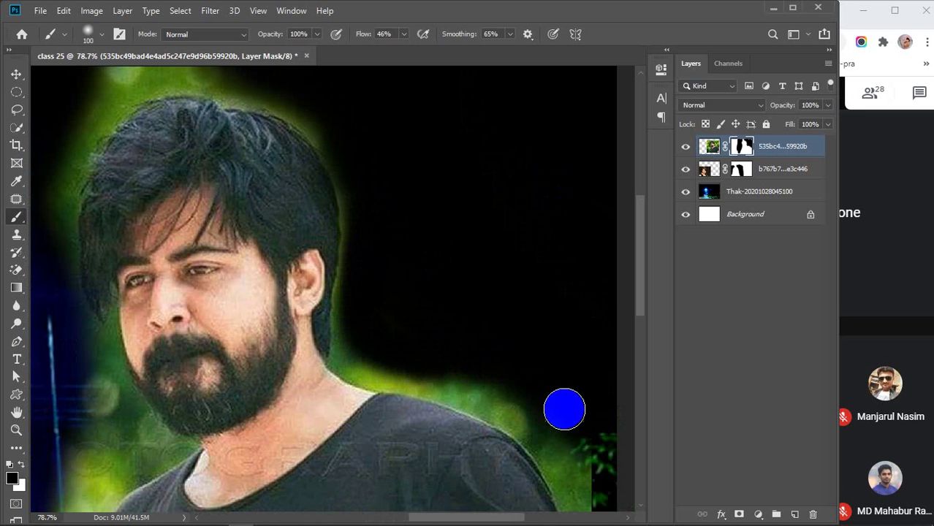
pyautogui.moveTo(355, 321)
pyautogui.mouseDown()
pyautogui.moveTo(363, 353)
pyautogui.moveTo(426, 372)
pyautogui.moveTo(350, 349)
pyautogui.moveTo(367, 367)
pyautogui.moveTo(541, 391)
pyautogui.mouseUp()
# Mask away the remaining green backdrop along the man's outer shoulder and T-shirt sleeve.
pyautogui.moveTo(485, 359); pyautogui.dragTo(344, 223)
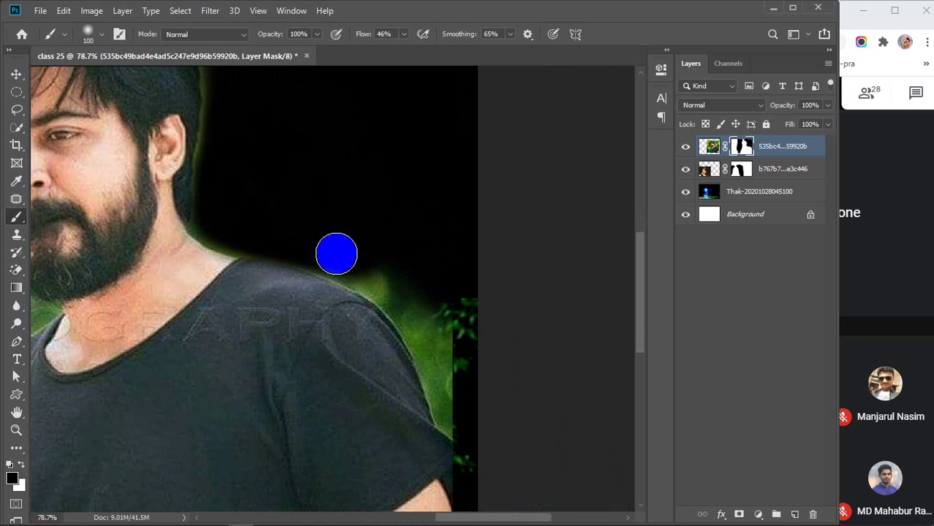
pyautogui.moveTo(338, 255)
pyautogui.mouseDown()
pyautogui.moveTo(420, 313)
pyautogui.moveTo(471, 439)
pyautogui.mouseUp()
pyautogui.moveTo(429, 370)
pyautogui.mouseDown()
pyautogui.moveTo(416, 322)
pyautogui.moveTo(451, 394)
pyautogui.moveTo(478, 424)
pyautogui.moveTo(547, 423)
pyautogui.mouseUp()
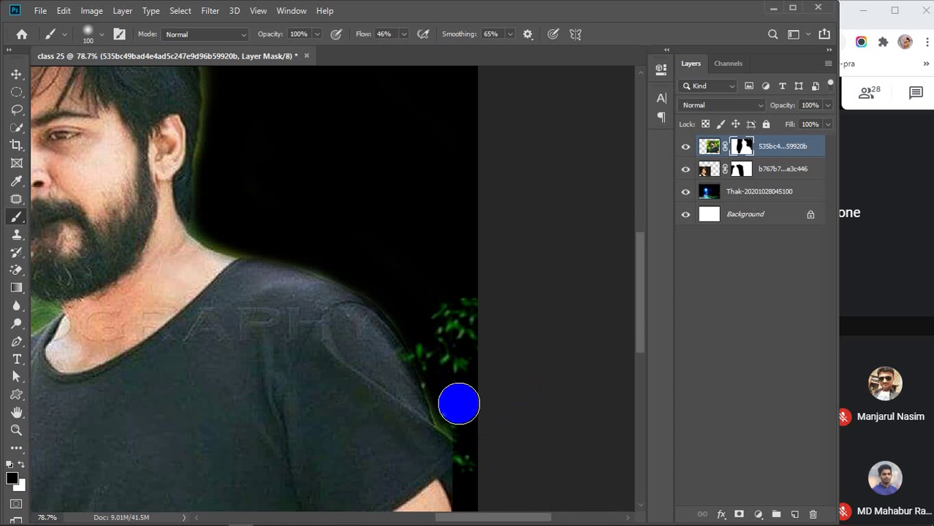
pyautogui.moveTo(454, 403); pyautogui.dragTo(469, 421)
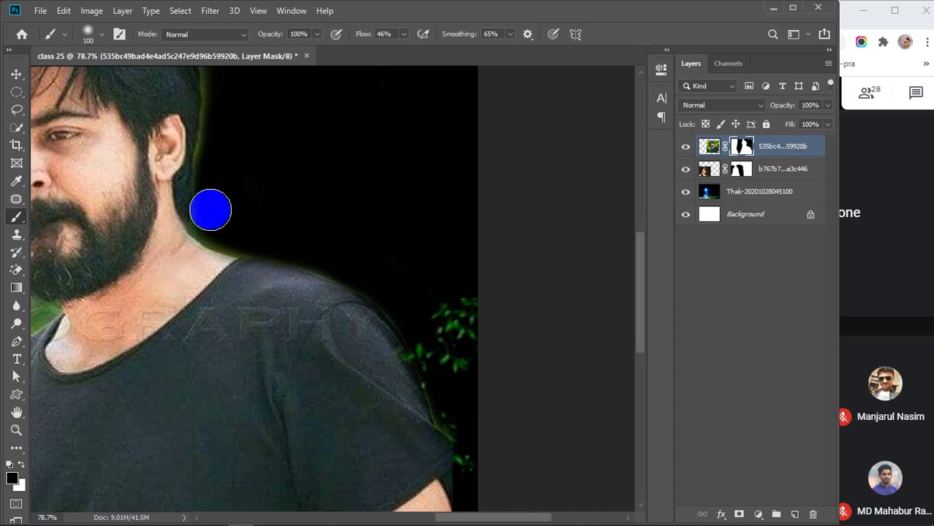
# Mask away the green backdrop above the man's head and in front of his hair and face.
pyautogui.moveTo(212, 222)
pyautogui.mouseDown()
pyautogui.moveTo(440, 299)
pyautogui.moveTo(509, 306)
pyautogui.mouseUp()
pyautogui.scroll(-4, 313, 203)
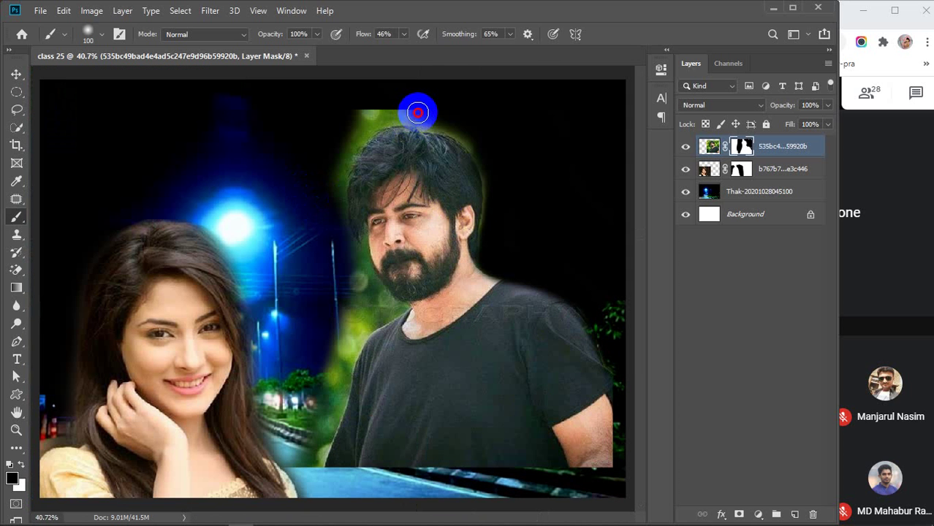
pyautogui.moveTo(417, 112)
pyautogui.mouseDown()
pyautogui.moveTo(384, 109)
pyautogui.moveTo(346, 132)
pyautogui.moveTo(325, 191)
pyautogui.mouseUp()
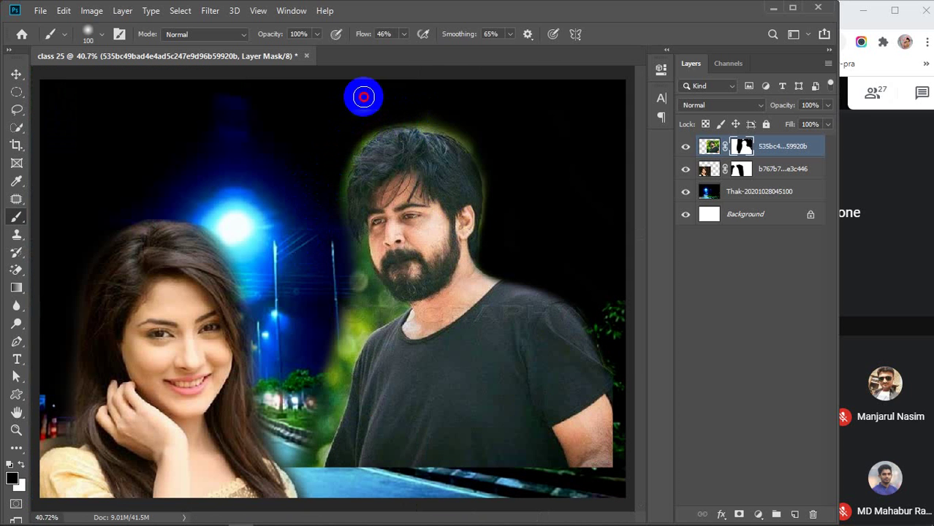
pyautogui.moveTo(364, 97)
pyautogui.mouseDown()
pyautogui.moveTo(401, 107)
pyautogui.moveTo(374, 120)
pyautogui.mouseUp()
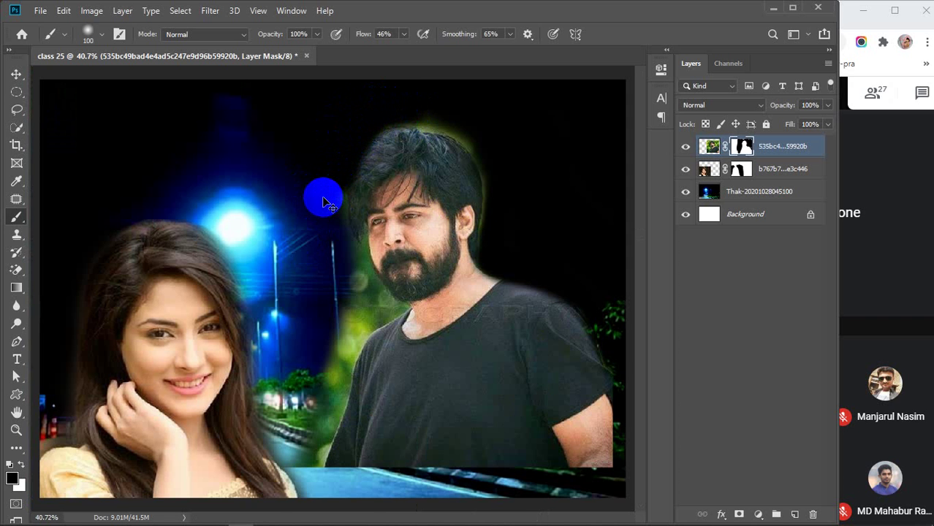
pyautogui.hotkey('ctrl', 'z')
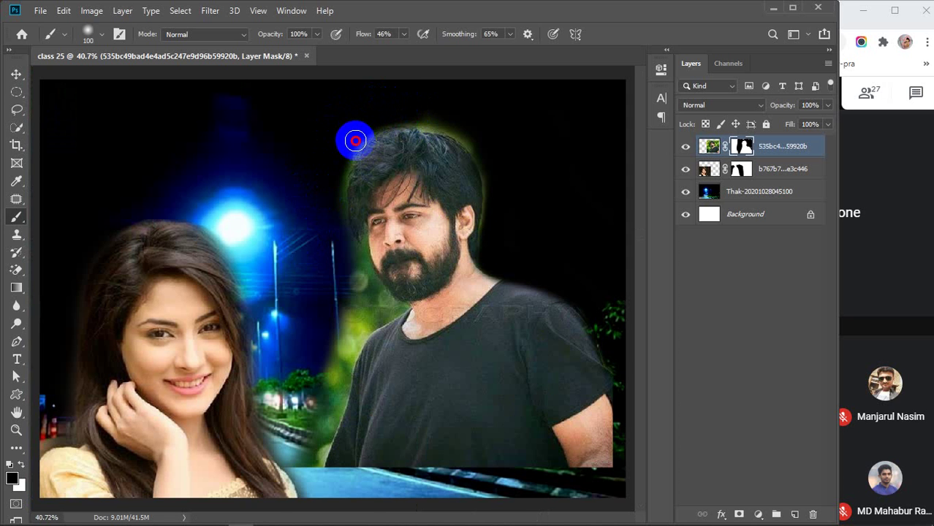
pyautogui.moveTo(340, 169); pyautogui.dragTo(338, 293)
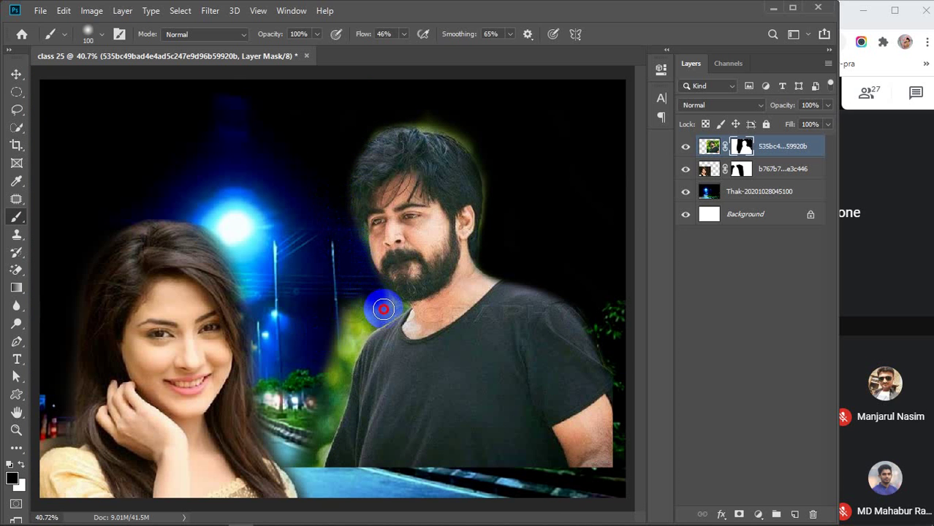
# Mask the remaining green along the man's shoulder and arm facing the woman, plus the halo around the crown and back of his hair.
pyautogui.moveTo(374, 310); pyautogui.dragTo(308, 354)
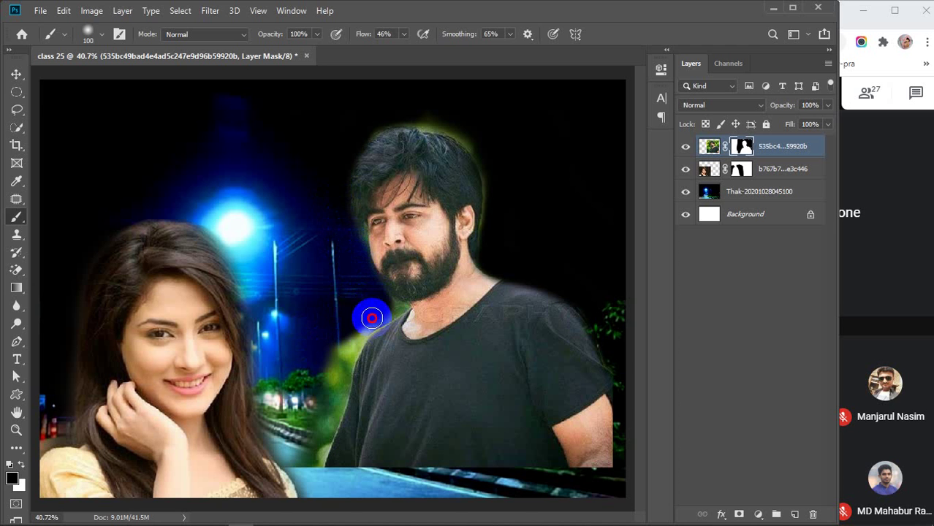
pyautogui.moveTo(356, 327); pyautogui.dragTo(321, 372)
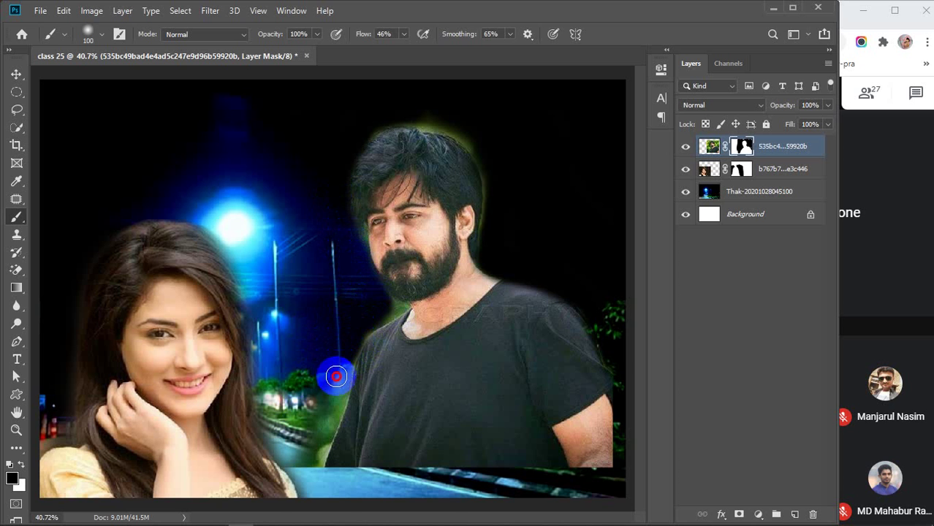
pyautogui.moveTo(336, 376); pyautogui.dragTo(316, 424)
pyautogui.moveTo(334, 389); pyautogui.dragTo(329, 406)
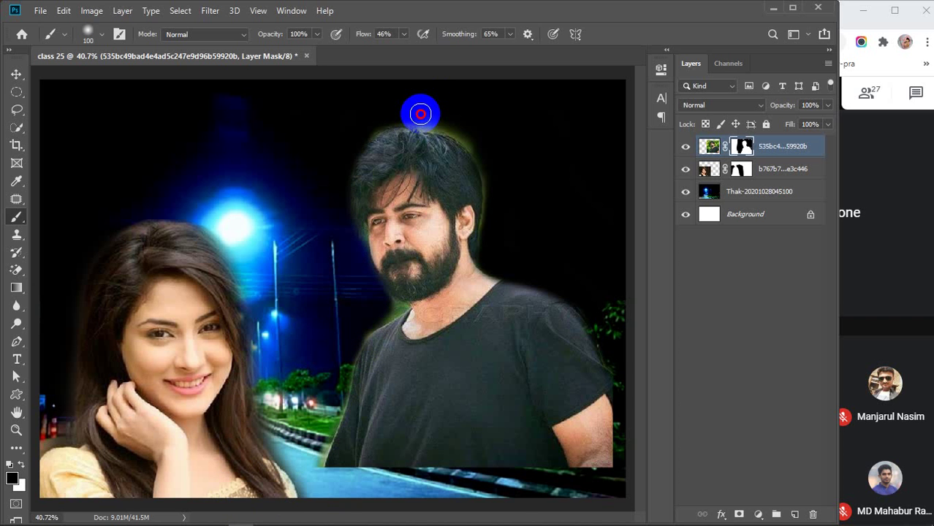
pyautogui.moveTo(447, 117); pyautogui.dragTo(490, 151)
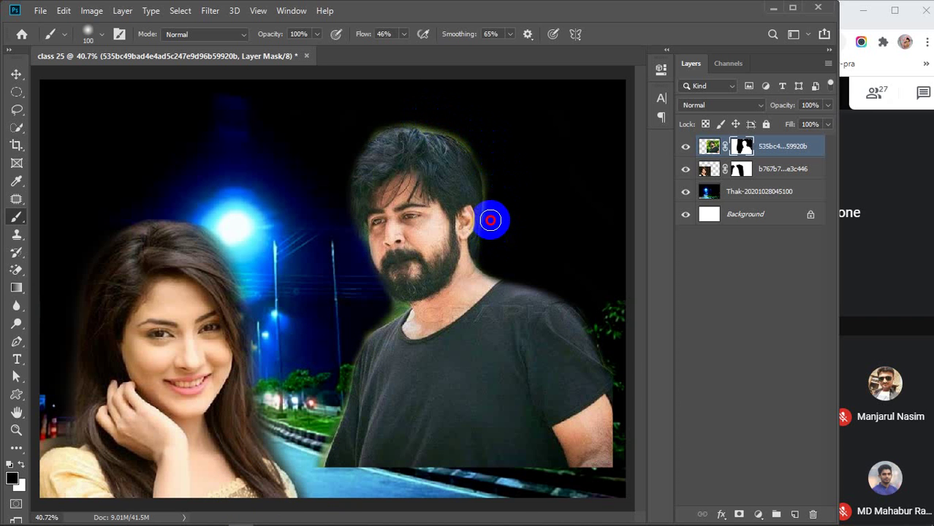
pyautogui.moveTo(493, 212)
pyautogui.mouseDown()
pyautogui.moveTo(487, 150)
pyautogui.moveTo(471, 135)
pyautogui.moveTo(421, 118)
pyautogui.moveTo(379, 120)
pyautogui.moveTo(321, 161)
pyautogui.moveTo(297, 236)
pyautogui.mouseUp()
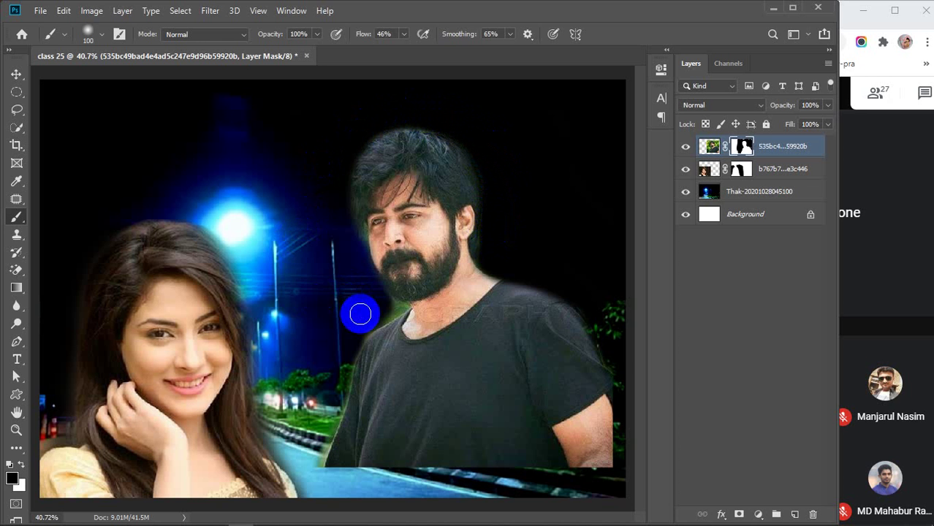
# Mask the leftover green under the man's beard and along his near shoulder with a size 30 brush.
pyautogui.scroll(4, 365, 313)
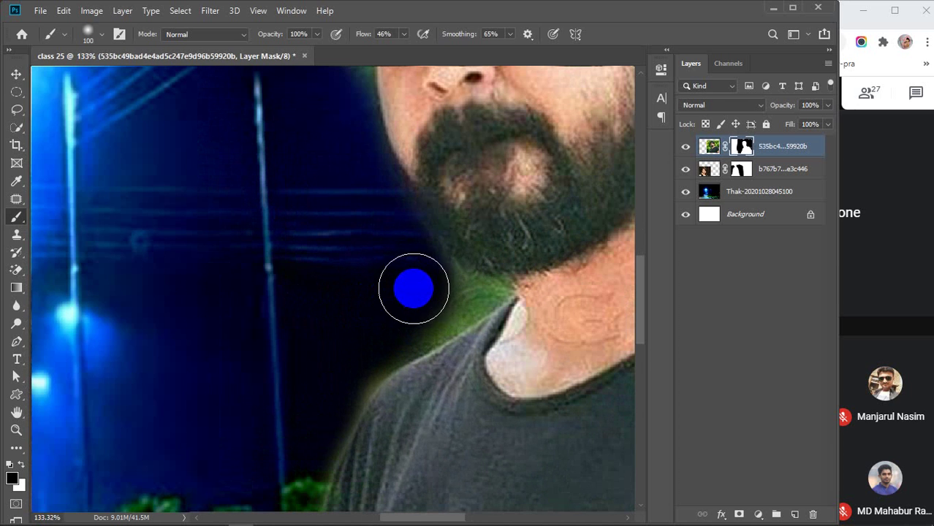
pyautogui.press('[')
pyautogui.press('[')
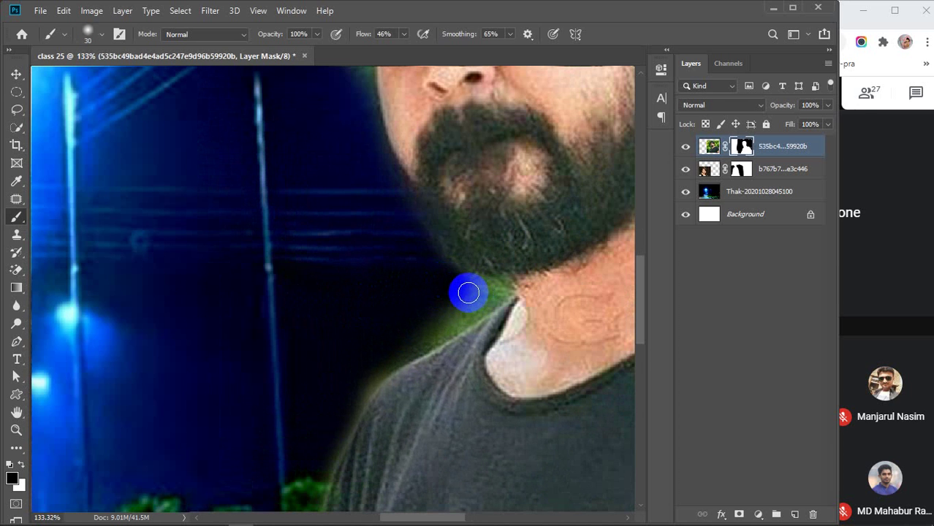
pyautogui.click(472, 288)
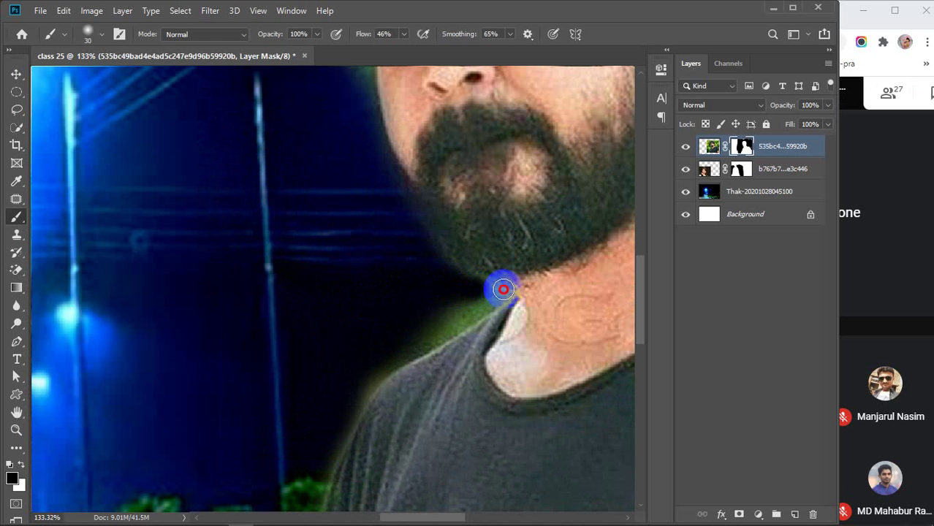
pyautogui.moveTo(492, 292); pyautogui.dragTo(355, 362)
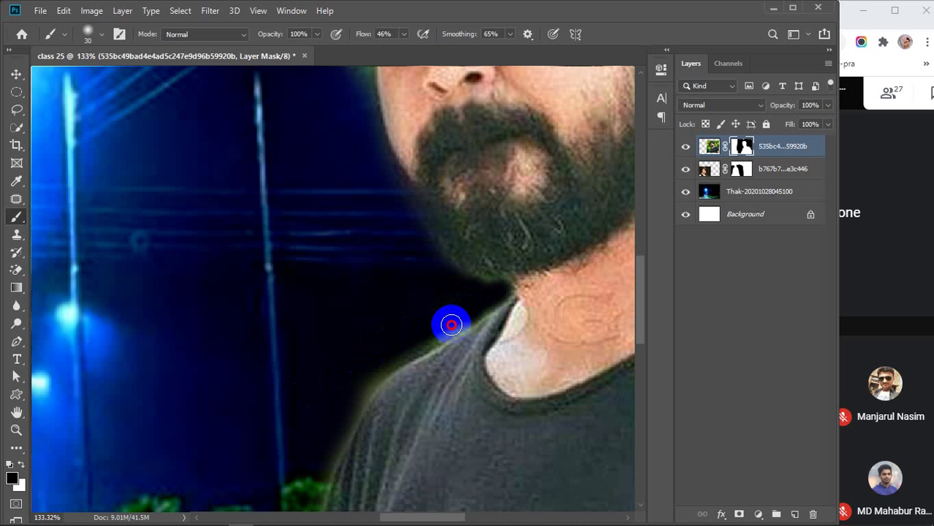
pyautogui.moveTo(451, 325)
pyautogui.mouseDown()
pyautogui.moveTo(372, 371)
pyautogui.moveTo(316, 462)
pyautogui.moveTo(281, 493)
pyautogui.mouseUp()
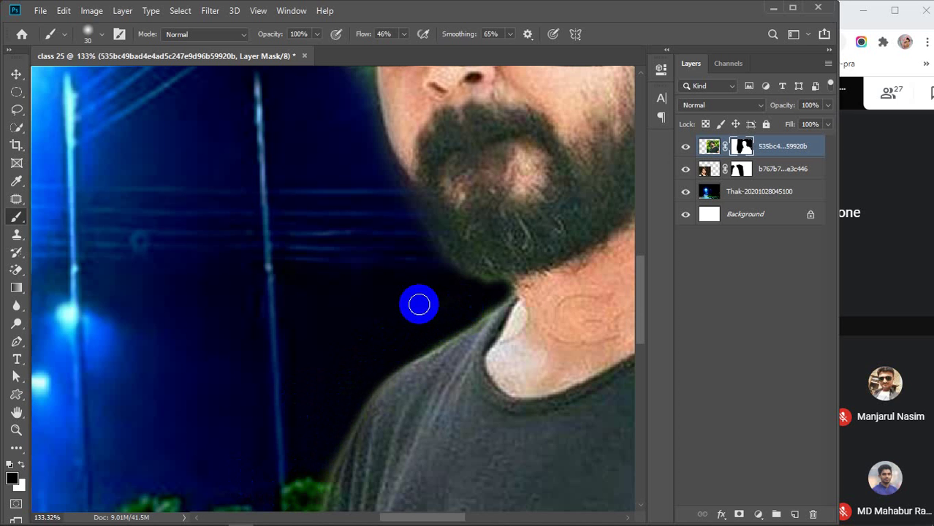
# Move the man's cutout down and to the right, away from the woman.
pyautogui.scroll(-5, 419, 304)
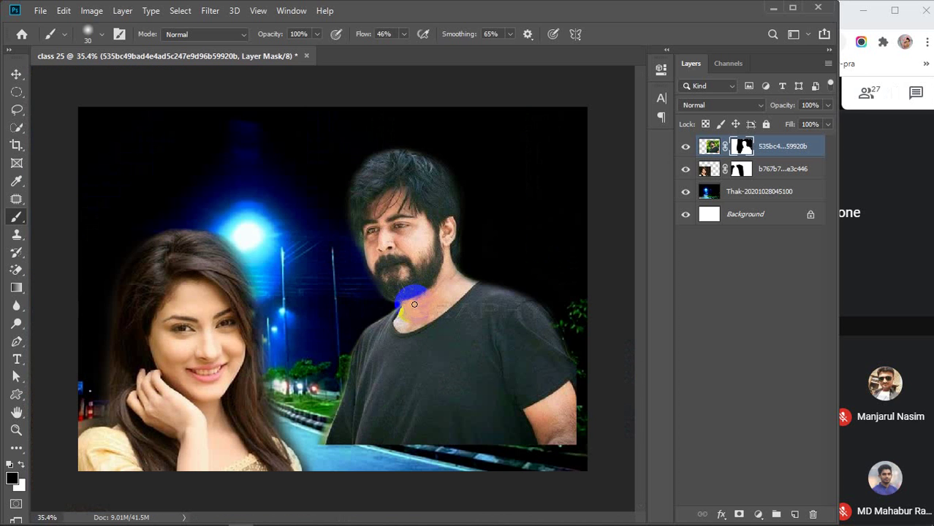
pyautogui.press('v')
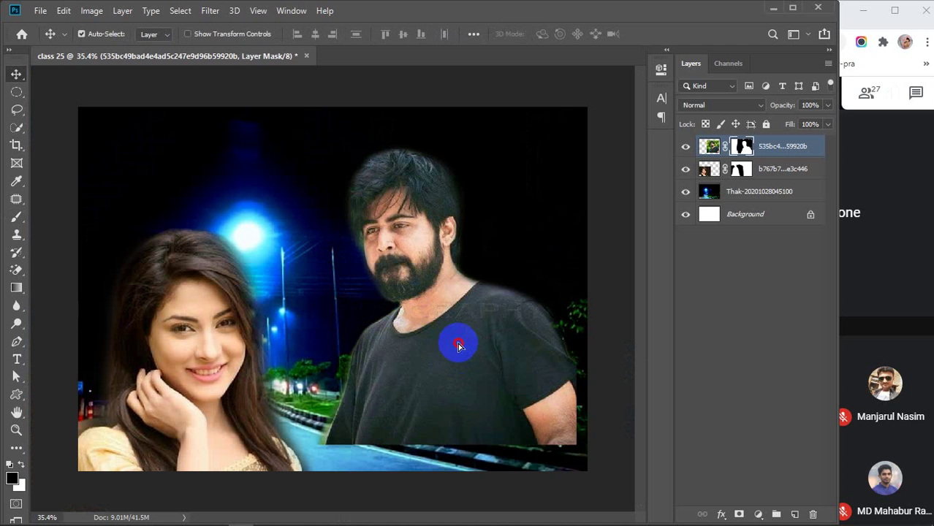
pyautogui.moveTo(459, 346); pyautogui.dragTo(487, 367)
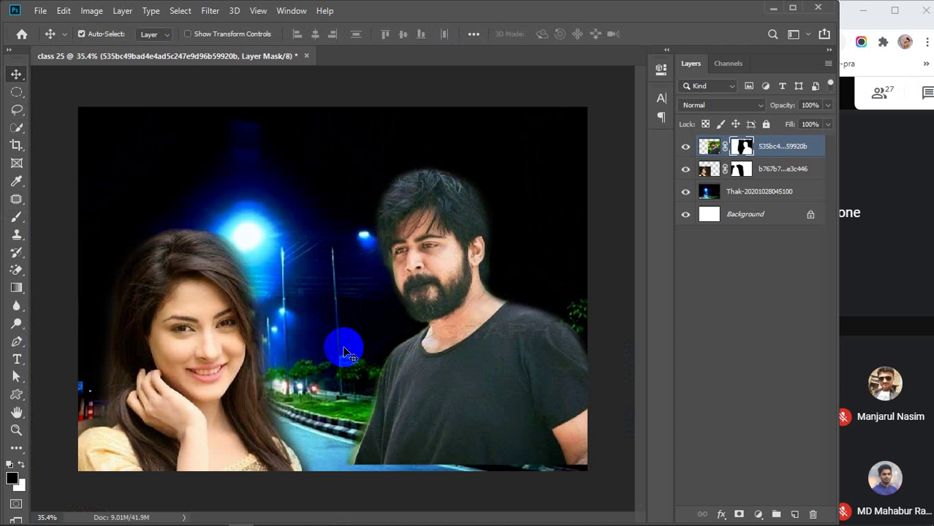
# Mask the green fringe along the man's sleeve beside the road with a size 70 brush.
pyautogui.press('b')
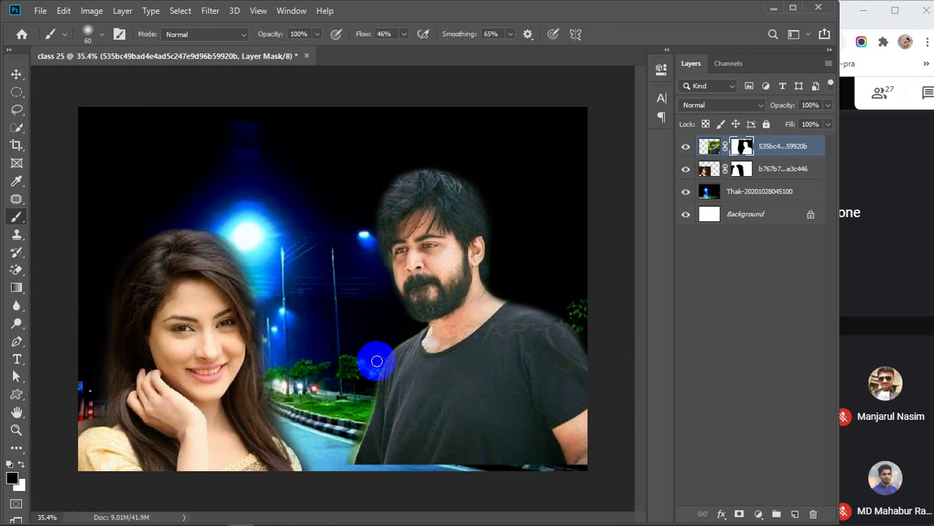
pyautogui.scroll(4, 365, 410)
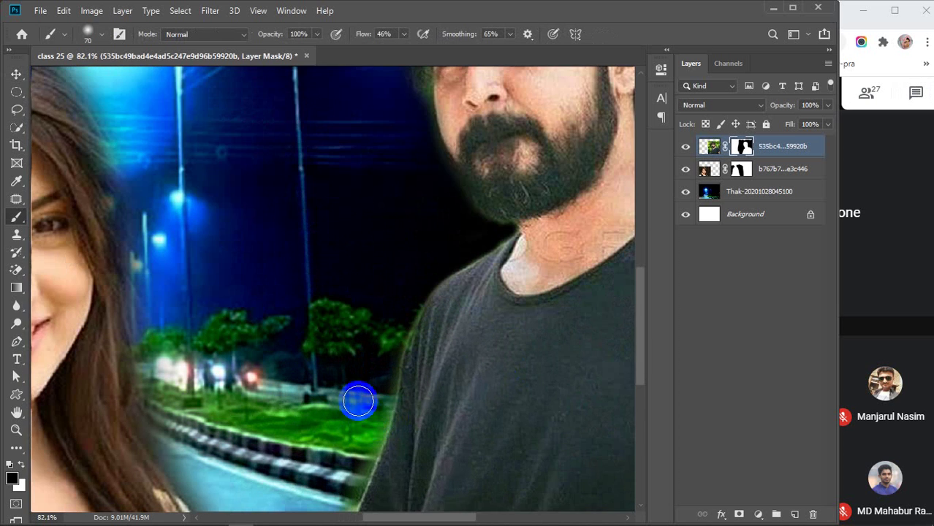
pyautogui.moveTo(359, 401); pyautogui.dragTo(350, 200)
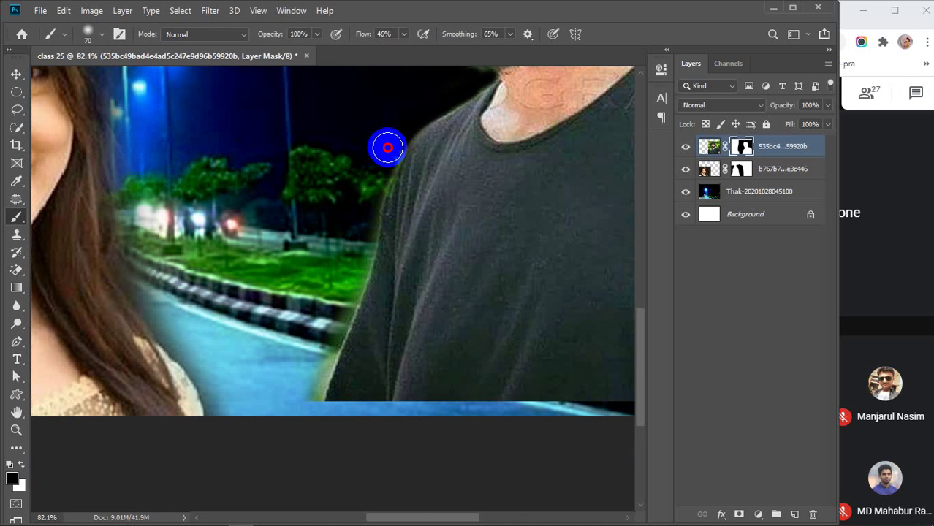
pyautogui.moveTo(387, 148); pyautogui.dragTo(275, 457)
# Scale the man's cutout to 110.82% and reposition it against the right and lower edges of the canvas.
pyautogui.scroll(-5, 312, 295)
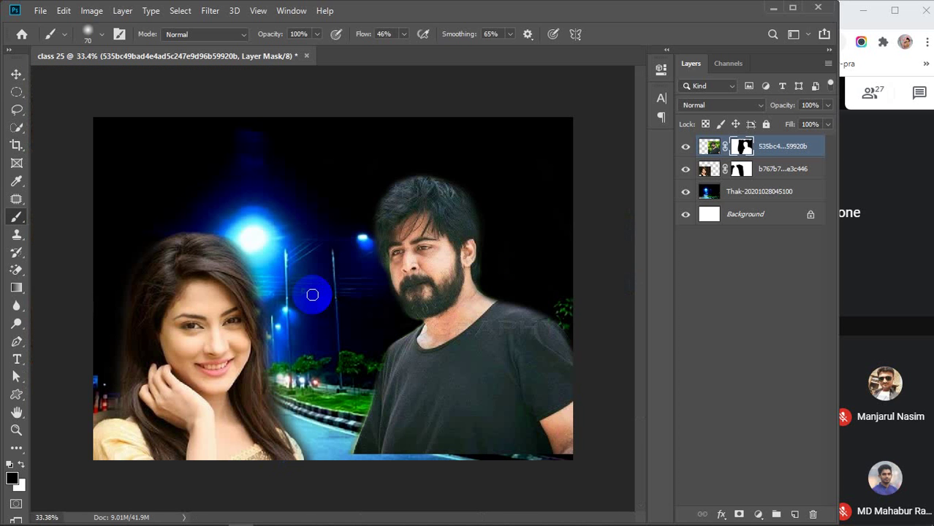
pyautogui.press('v')
pyautogui.moveTo(433, 340)
pyautogui.mouseDown()
pyautogui.moveTo(443, 309)
pyautogui.moveTo(449, 356)
pyautogui.mouseUp()
pyautogui.hotkey('ctrl', 't')
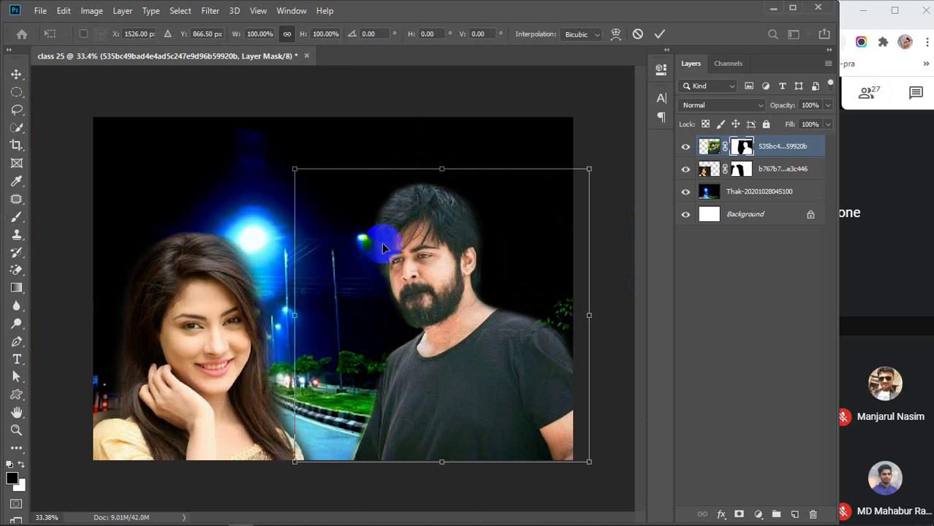
pyautogui.moveTo(591, 170); pyautogui.dragTo(622, 137)
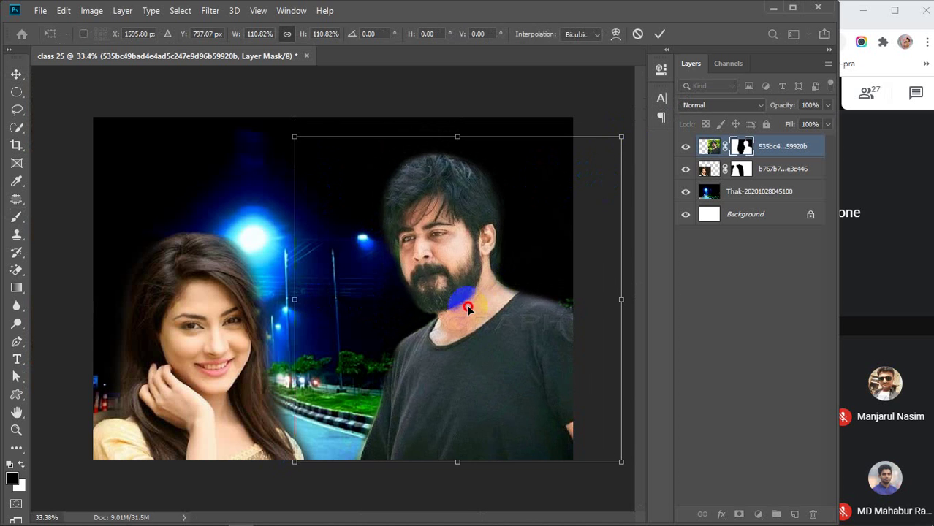
pyautogui.moveTo(466, 304); pyautogui.dragTo(492, 309)
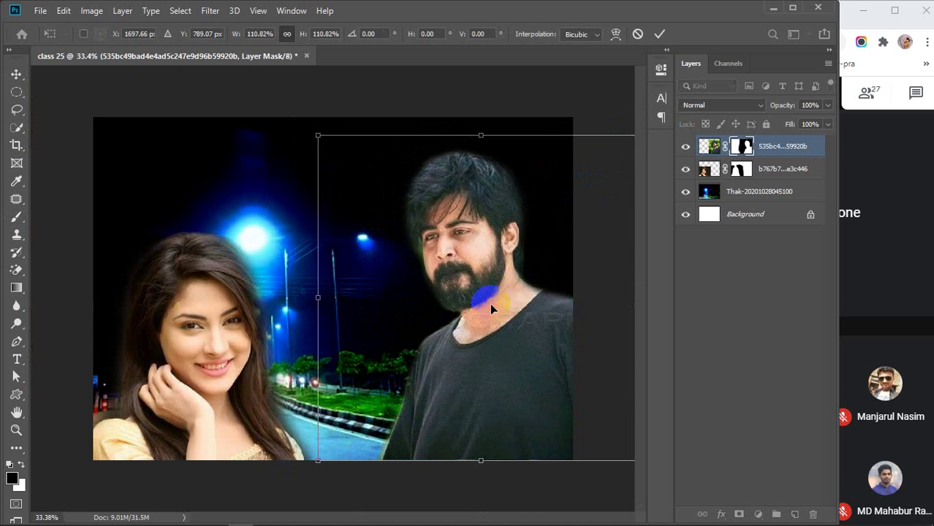
pyautogui.press('Return')
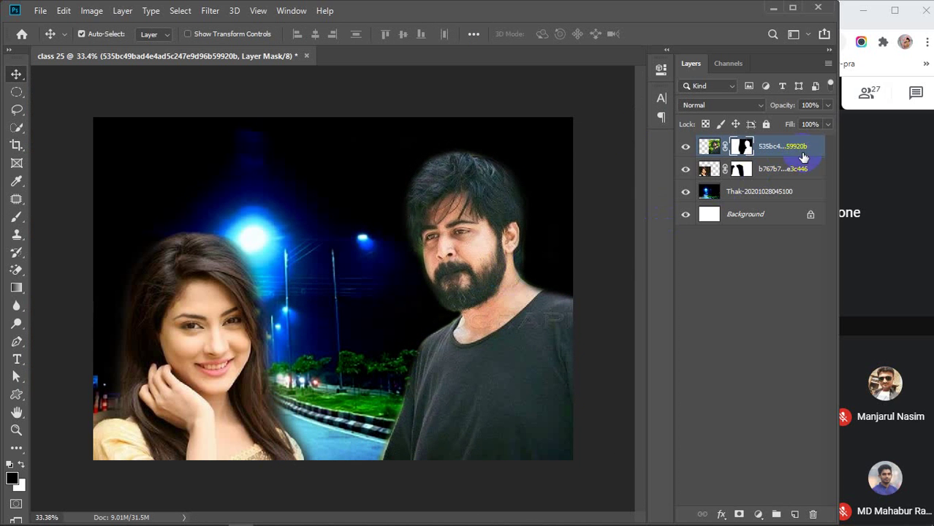
# Target the man's layer image instead of its mask and open a Gradient Map adjustment for it.
pyautogui.click(85, 11)
pyautogui.moveTo(109, 46)
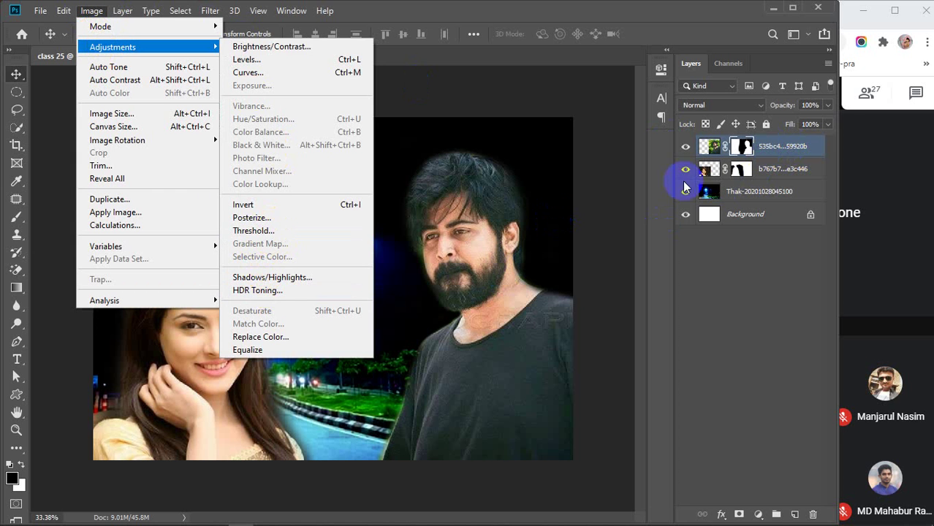
pyautogui.click(768, 148)
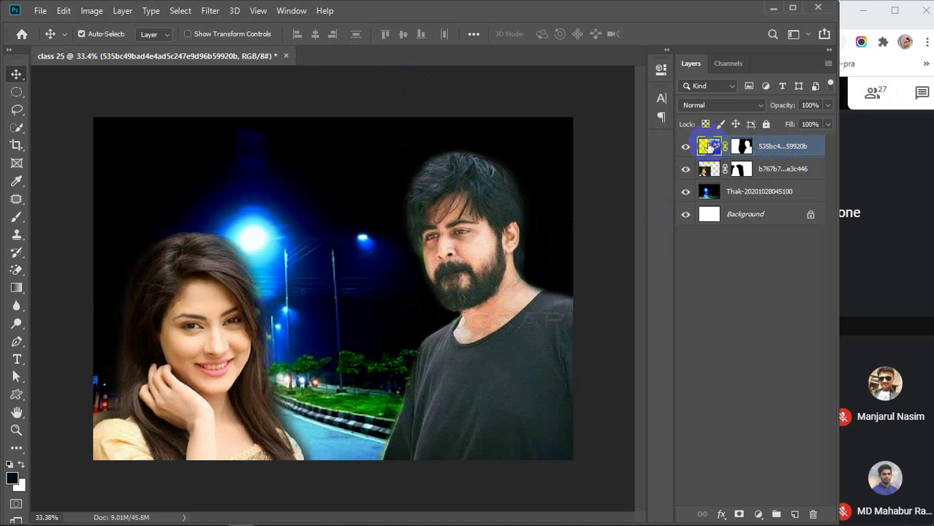
pyautogui.click(90, 13)
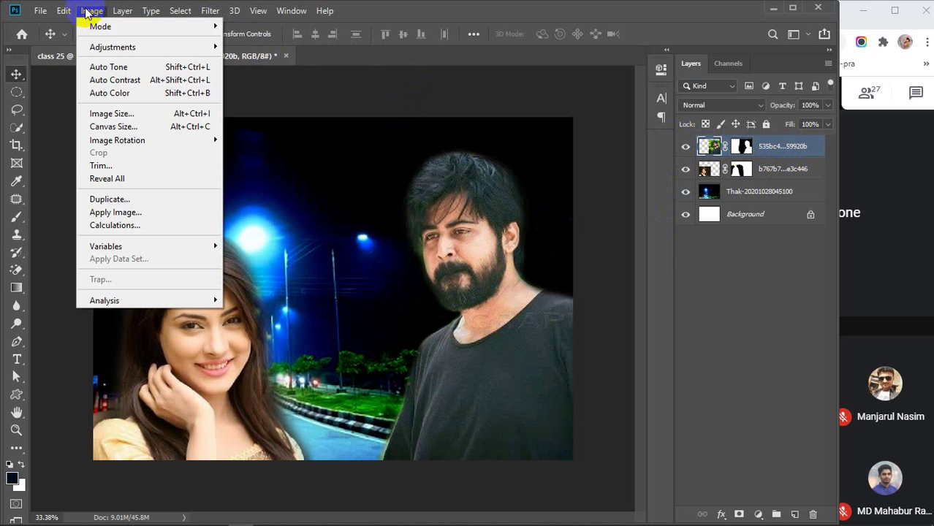
pyautogui.moveTo(100, 54)
pyautogui.click(260, 243)
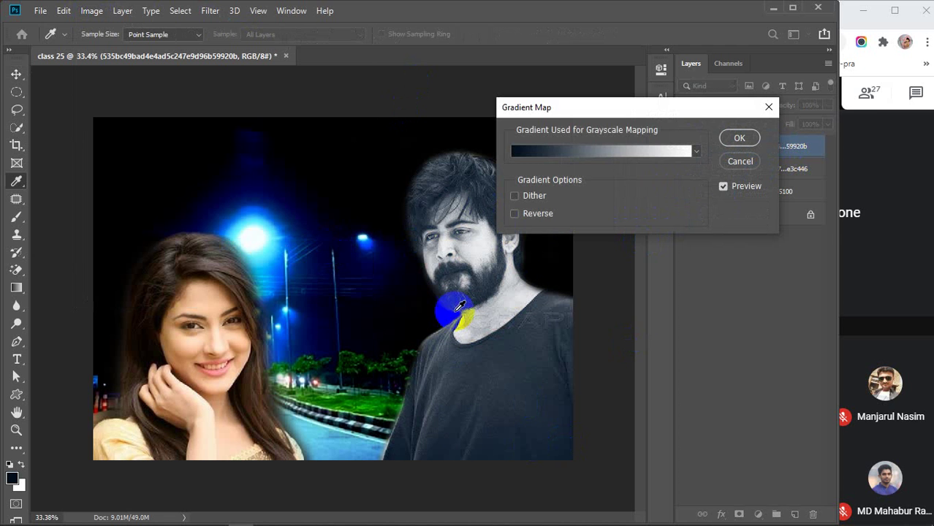
# Try the Magenta preset for the man's gradient map, and set the gradient to Lime Green.
pyautogui.moveTo(627, 105); pyautogui.dragTo(724, 94)
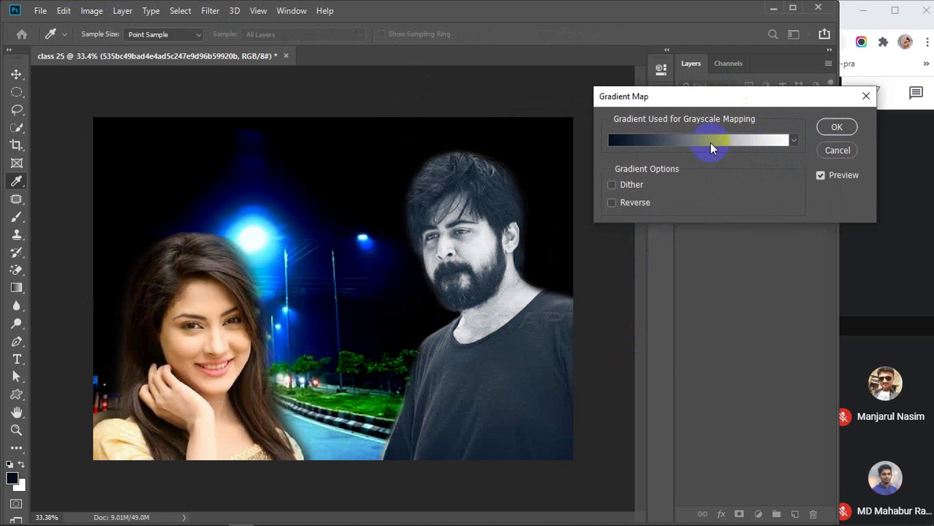
pyautogui.click(646, 140)
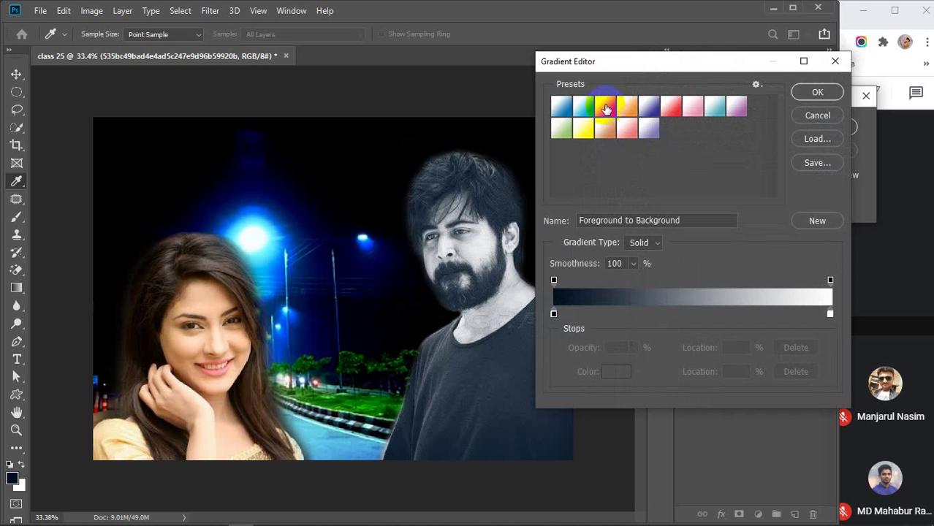
pyautogui.click(606, 108)
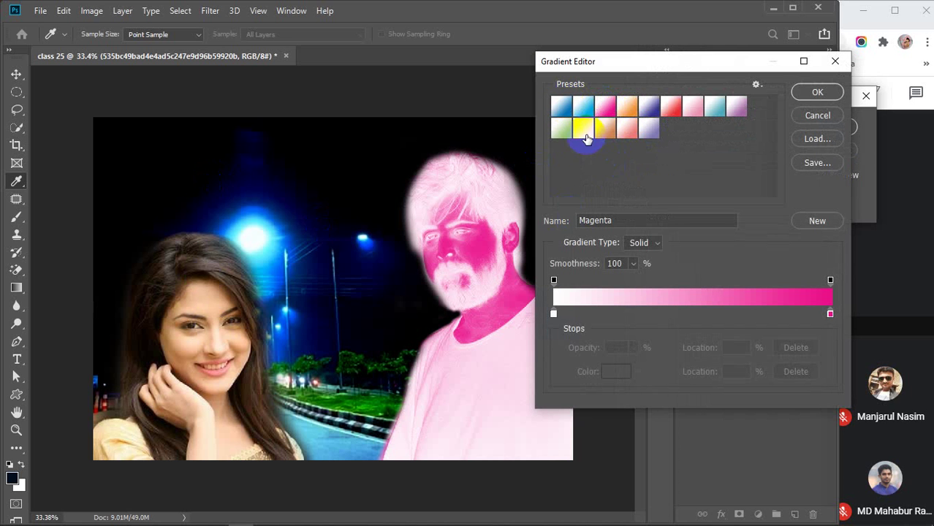
pyautogui.click(563, 130)
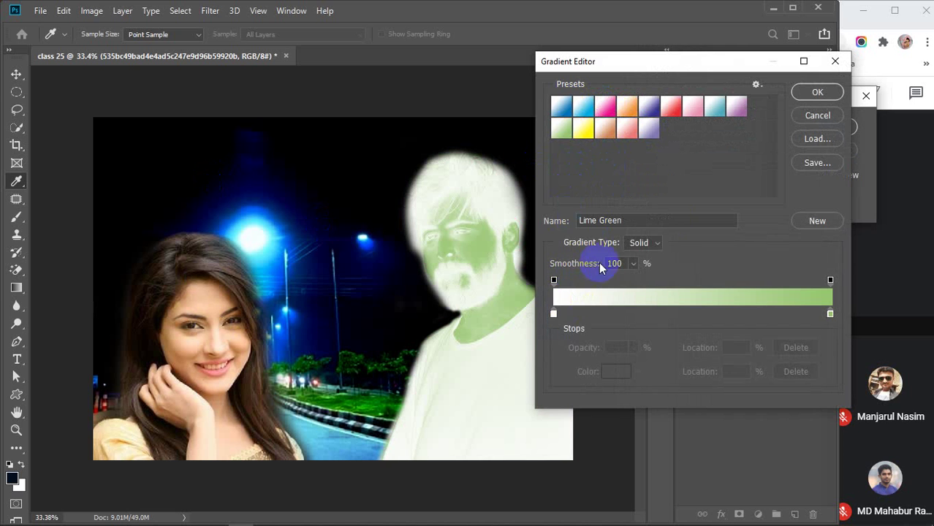
pyautogui.click(810, 93)
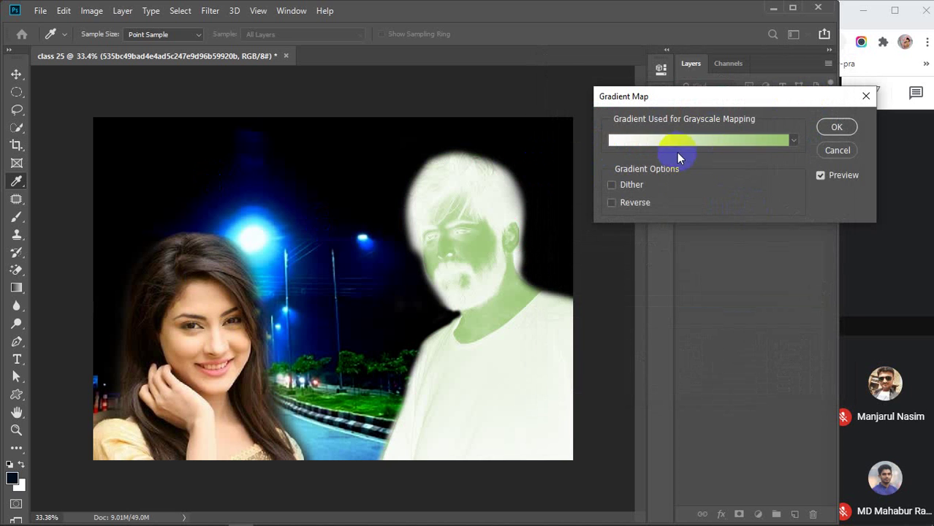
# Try reversing the lime green gradient map on the man's layer, and cancel the adjustment.
pyautogui.click(612, 203)
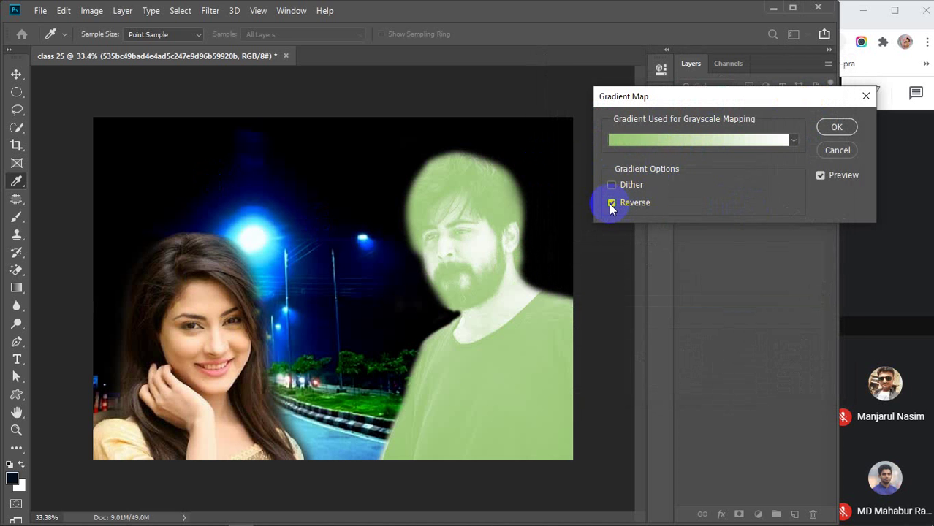
pyautogui.click(836, 151)
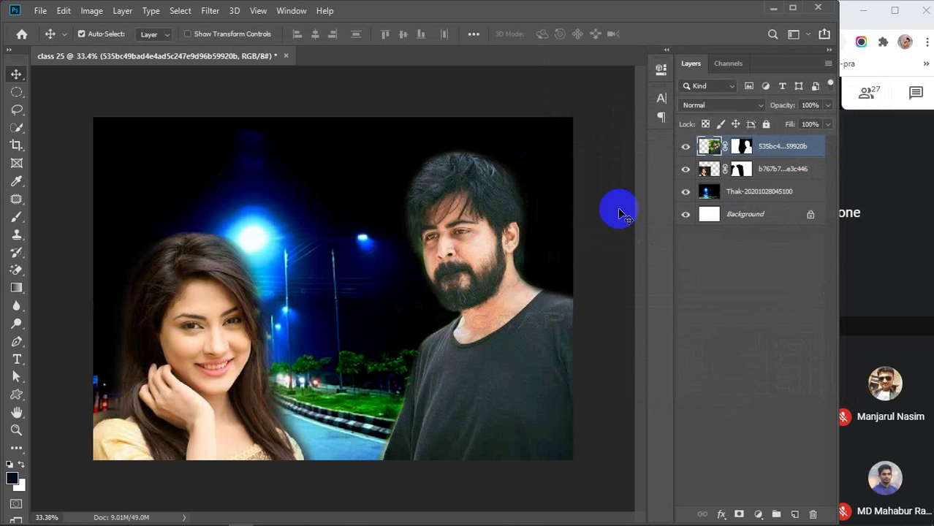
# Try a Gradient Overlay layer style on the man's layer and remove the yellow middle stop from its gradient.
pyautogui.doubleClick(820, 149)
pyautogui.moveTo(463, 56); pyautogui.dragTo(731, 55)
pyautogui.click(656, 282)
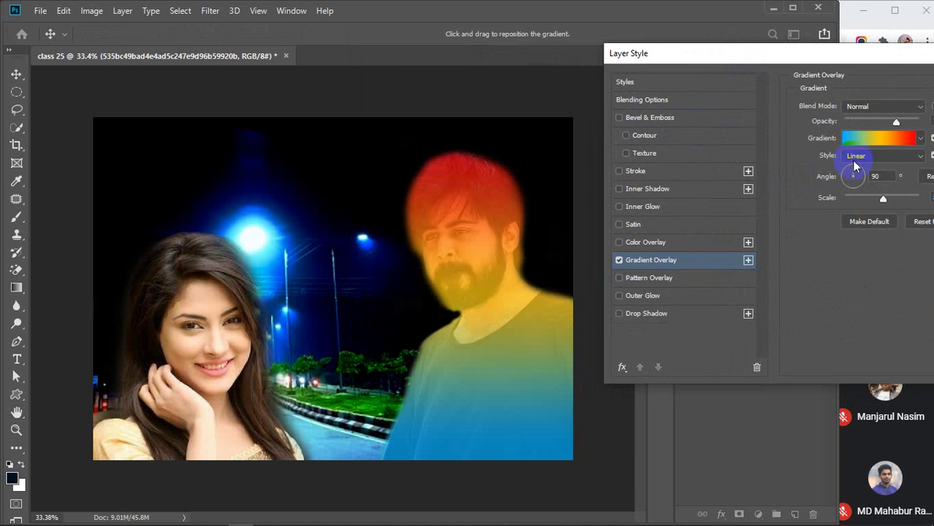
pyautogui.click(876, 139)
pyautogui.click(692, 315)
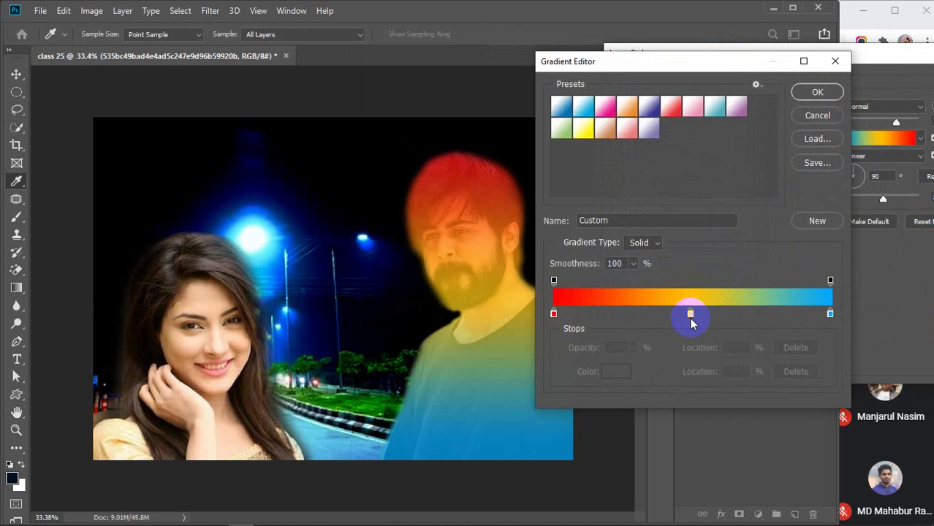
pyautogui.moveTo(690, 316); pyautogui.dragTo(682, 377)
# Set the overlay gradient's red stop at location 0% to cyan 00d2ff.
pyautogui.click(555, 314)
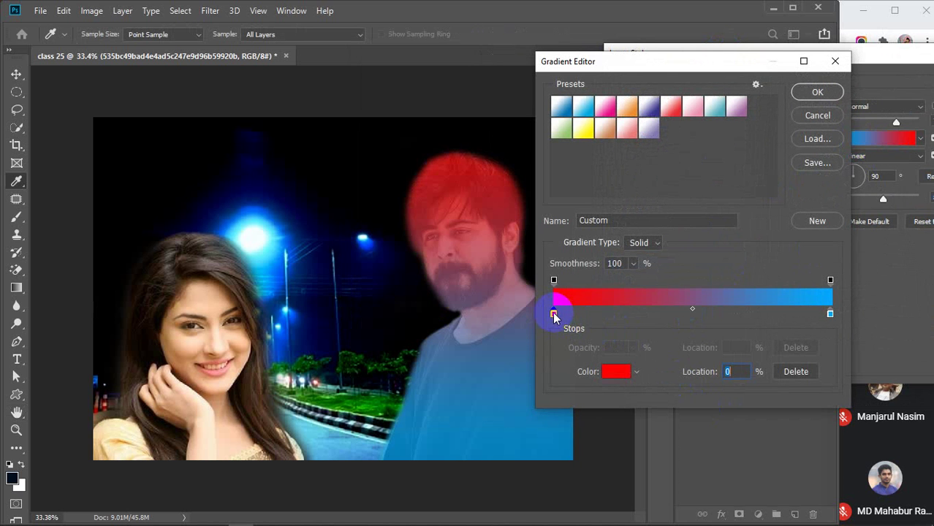
pyautogui.click(611, 371)
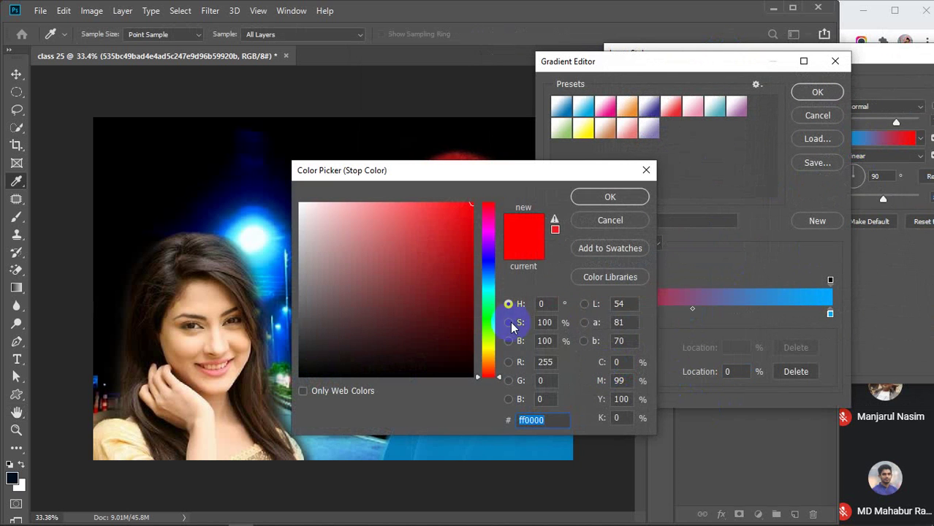
pyautogui.click(488, 285)
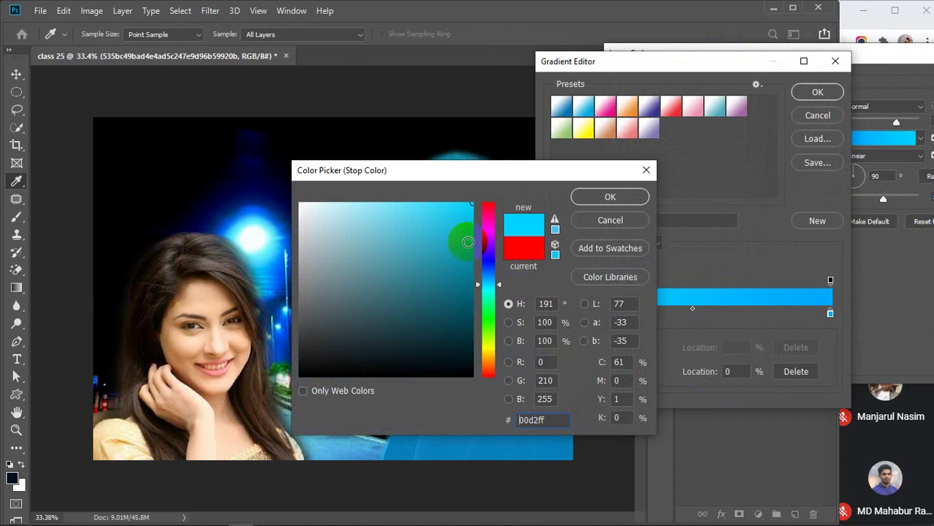
pyautogui.click(601, 197)
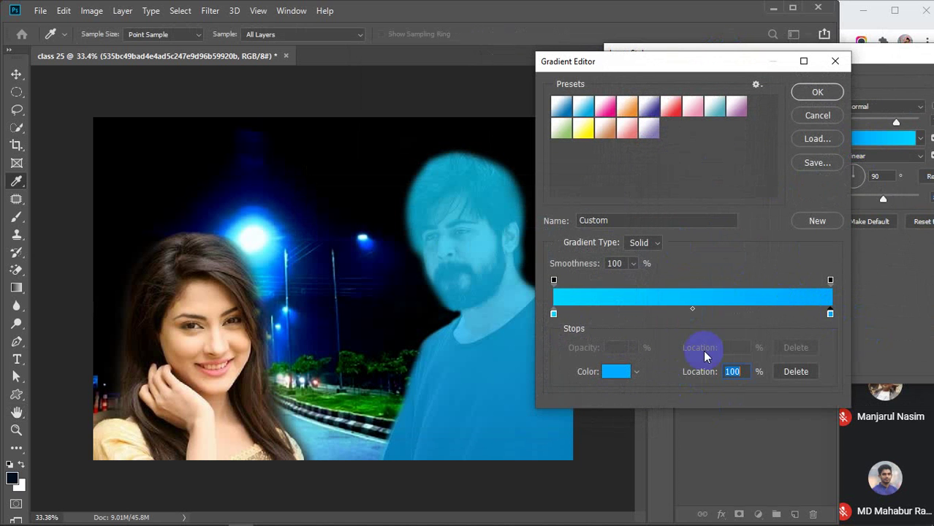
# Set the overlay gradient's blue stop at location 100% to white ffffff and accept the edited gradient.
pyautogui.click(618, 372)
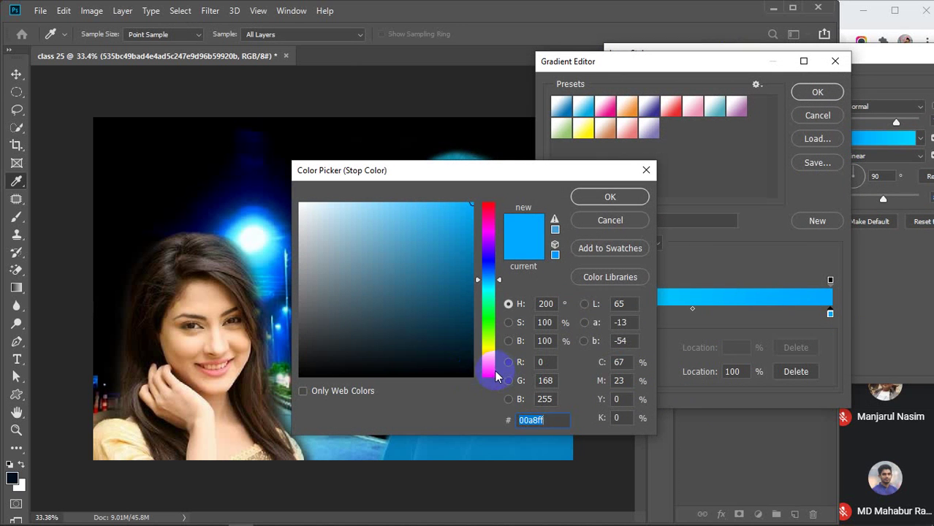
pyautogui.click(308, 219)
pyautogui.moveTo(307, 219); pyautogui.dragTo(408, 226)
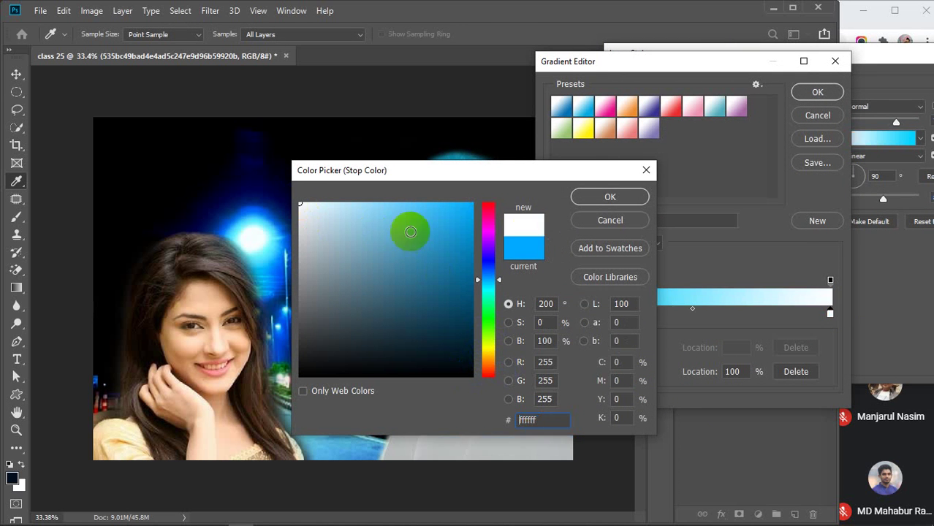
pyautogui.click(582, 197)
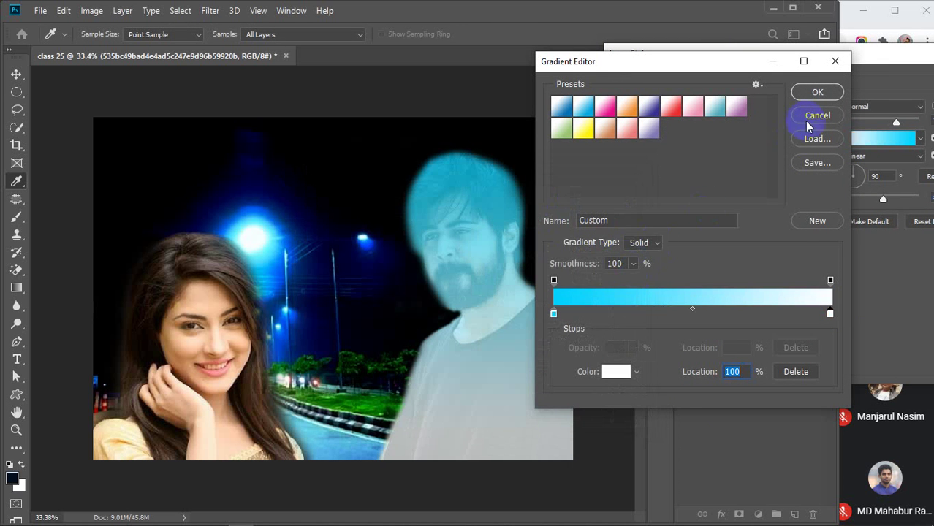
pyautogui.click(818, 92)
# Try the man's gradient overlay at 33% opacity, 88% scale and angles of -167° and -99°, and cancel the layer style.
pyautogui.moveTo(857, 54); pyautogui.dragTo(837, 53)
pyautogui.moveTo(876, 120); pyautogui.dragTo(852, 126)
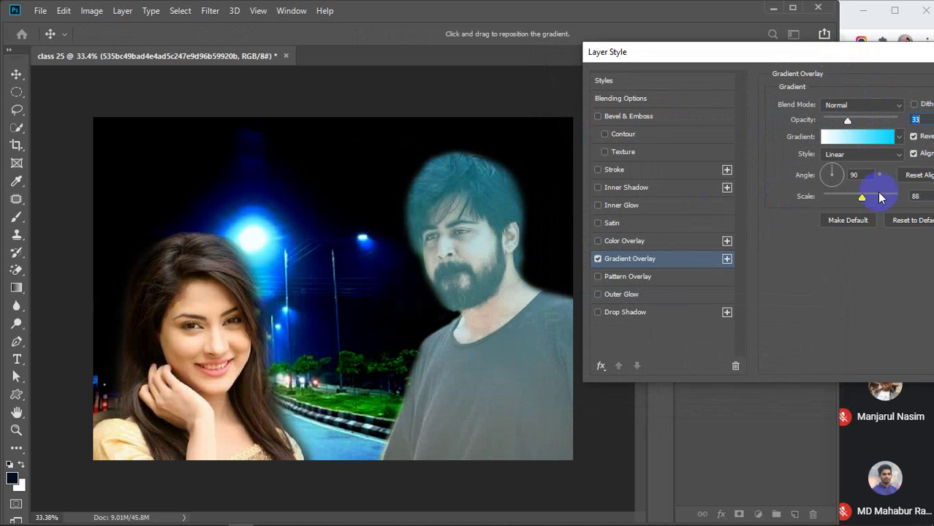
pyautogui.click(827, 182)
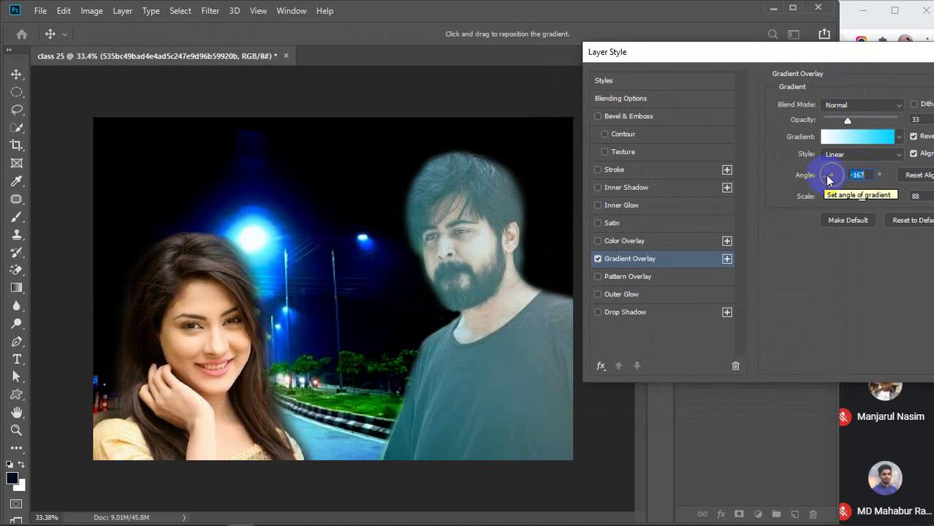
pyautogui.click(832, 184)
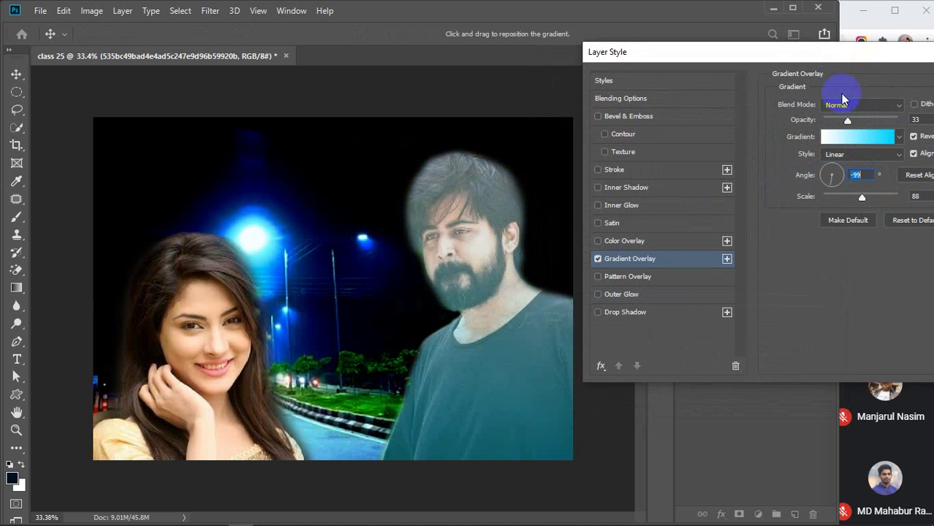
pyautogui.moveTo(843, 51); pyautogui.dragTo(696, 33)
pyautogui.click(909, 86)
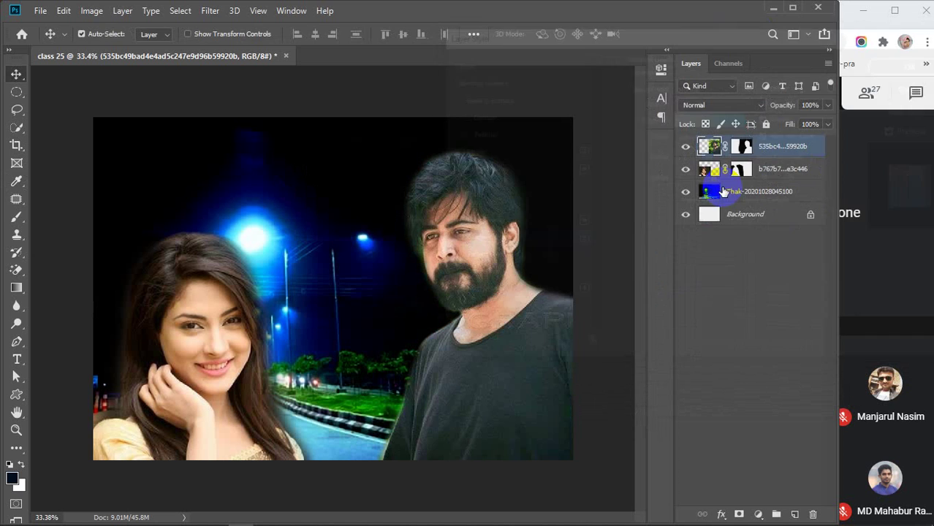
# Apply a Gradient Map with the dark navy-to-white gradient to the night road layer.
pyautogui.click(769, 196)
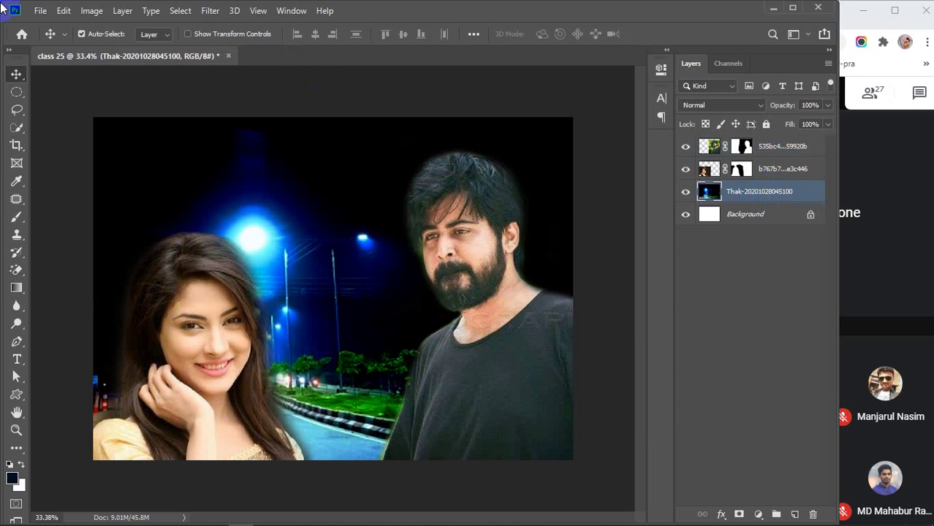
pyautogui.click(91, 10)
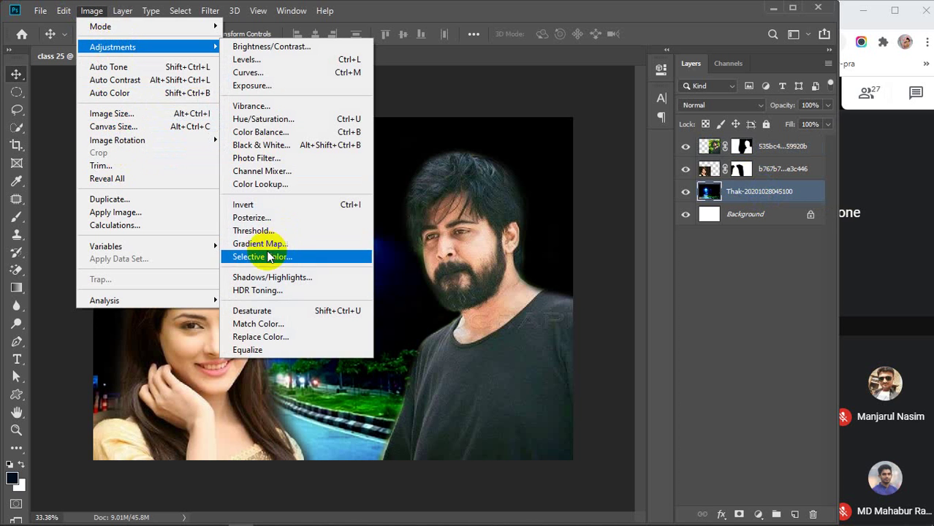
pyautogui.click(322, 243)
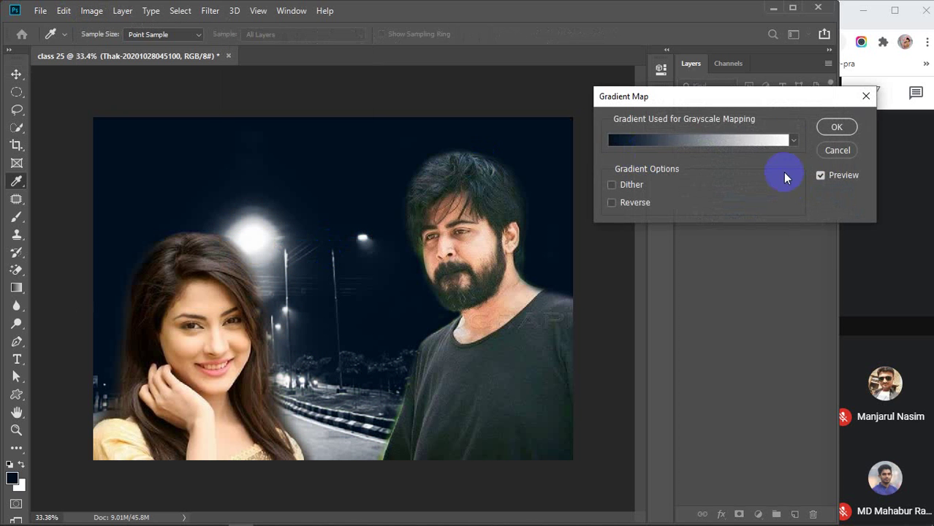
pyautogui.click(837, 127)
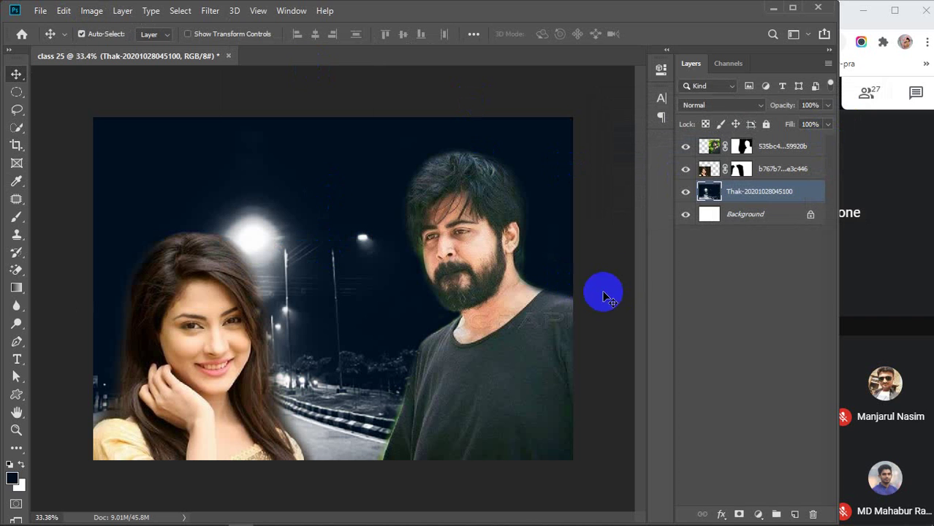
# Move the woman's cutout slightly toward the left edge of the canvas.
pyautogui.click(511, 376)
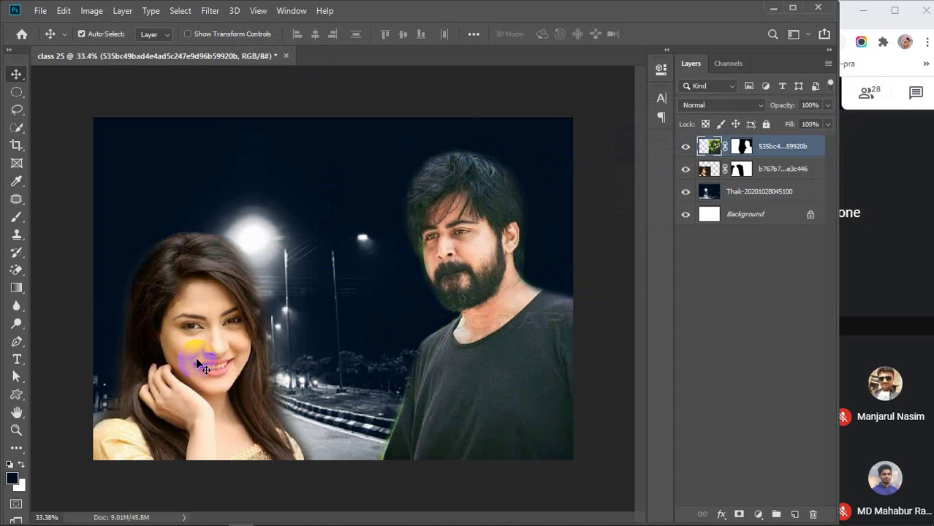
pyautogui.moveTo(196, 357); pyautogui.dragTo(183, 357)
pyautogui.click(234, 297)
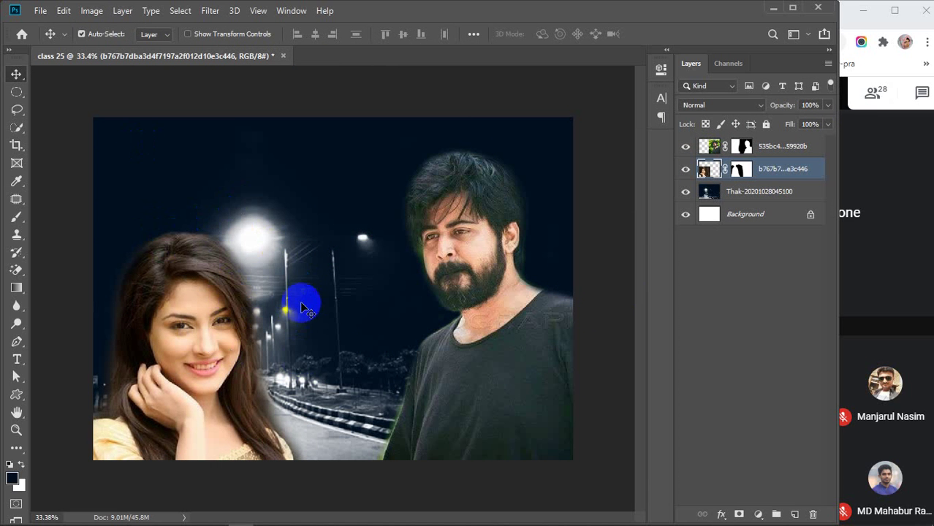
# Apply Levels to the woman's layer with the shadow input at 34 and the highlight input at about 234.
pyautogui.click(92, 10)
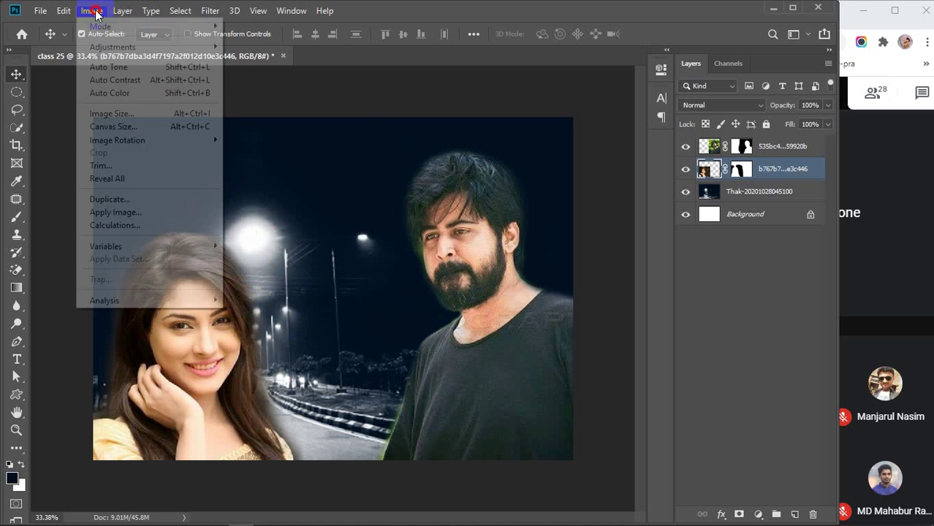
pyautogui.click(108, 47)
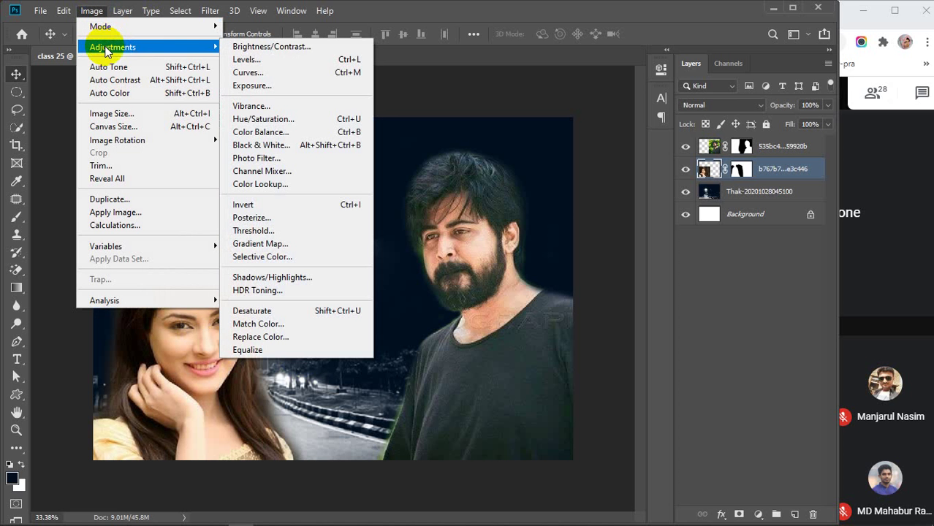
pyautogui.click(267, 64)
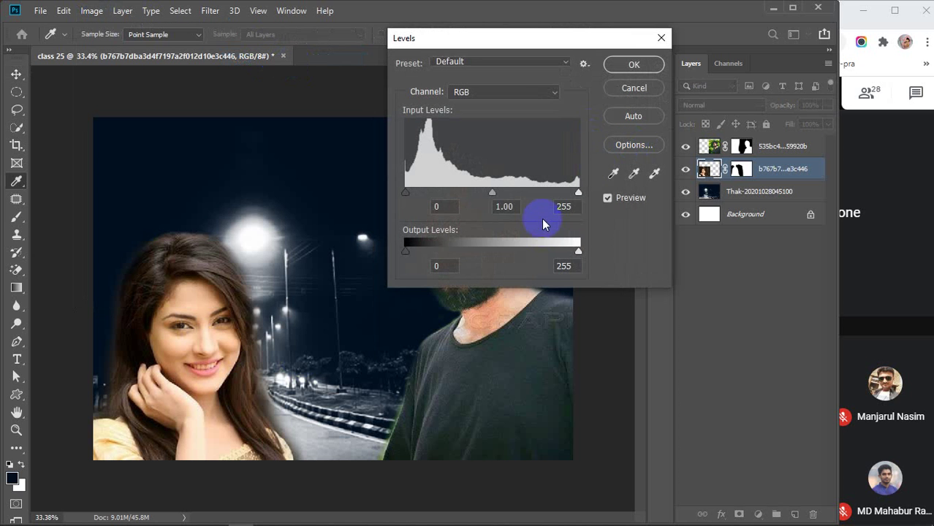
pyautogui.moveTo(409, 195); pyautogui.dragTo(423, 196)
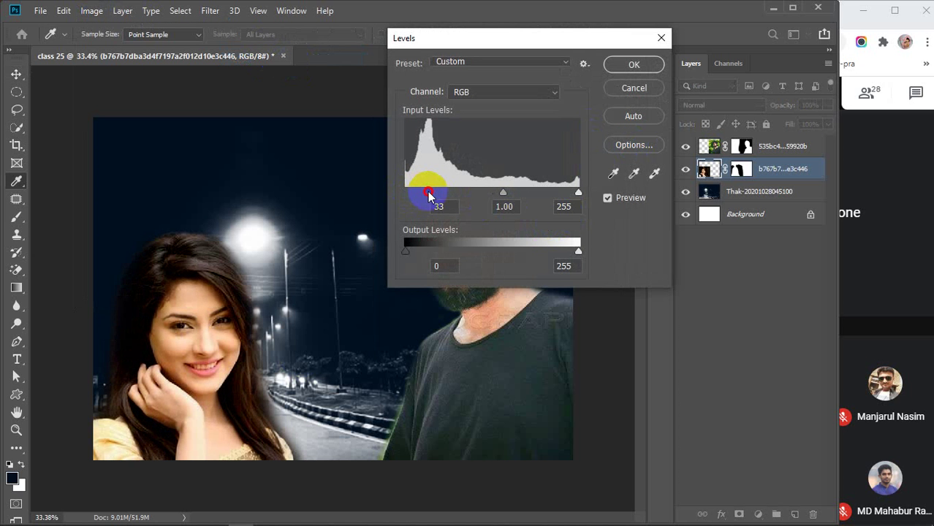
pyautogui.moveTo(430, 192); pyautogui.dragTo(429, 193)
pyautogui.moveTo(574, 196); pyautogui.dragTo(565, 196)
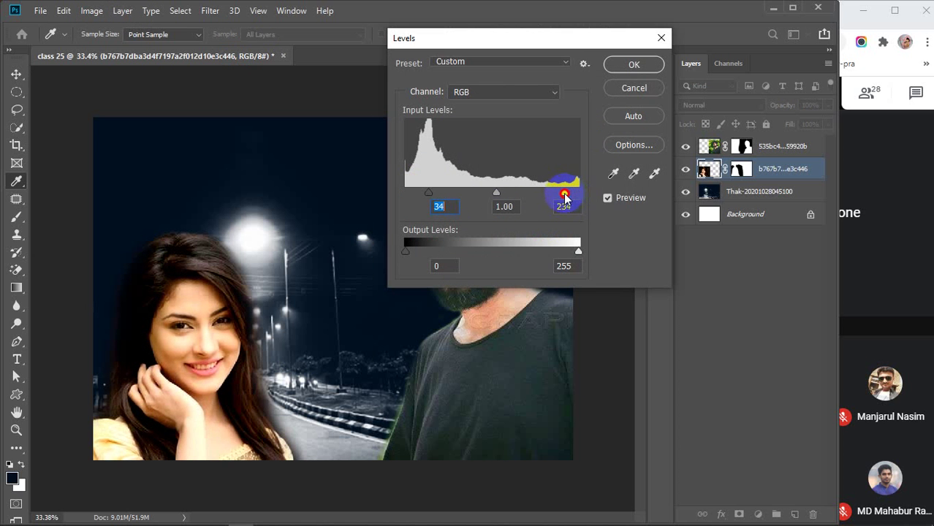
pyautogui.click(620, 66)
# Apply Levels to the man's layer with the shadow input at about 27 and the highlight input at 233.
pyautogui.click(713, 146)
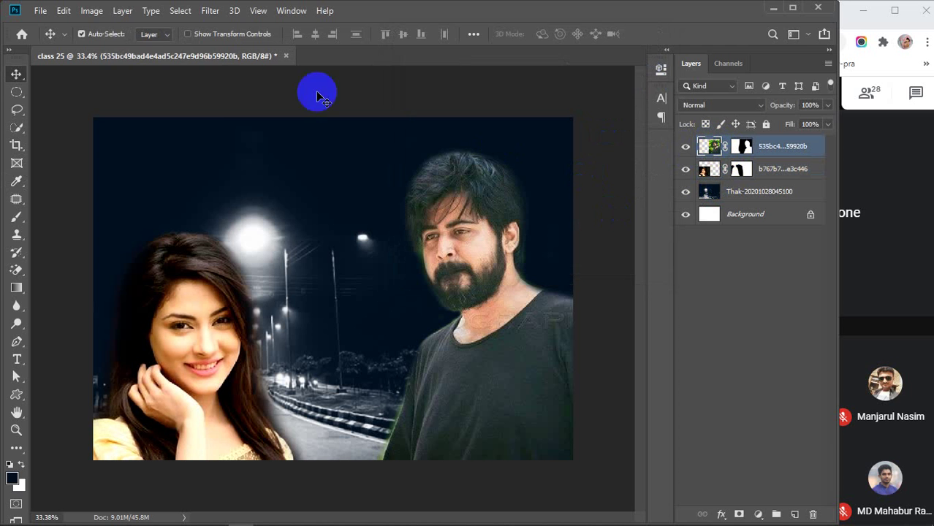
pyautogui.click(93, 11)
pyautogui.moveTo(98, 48)
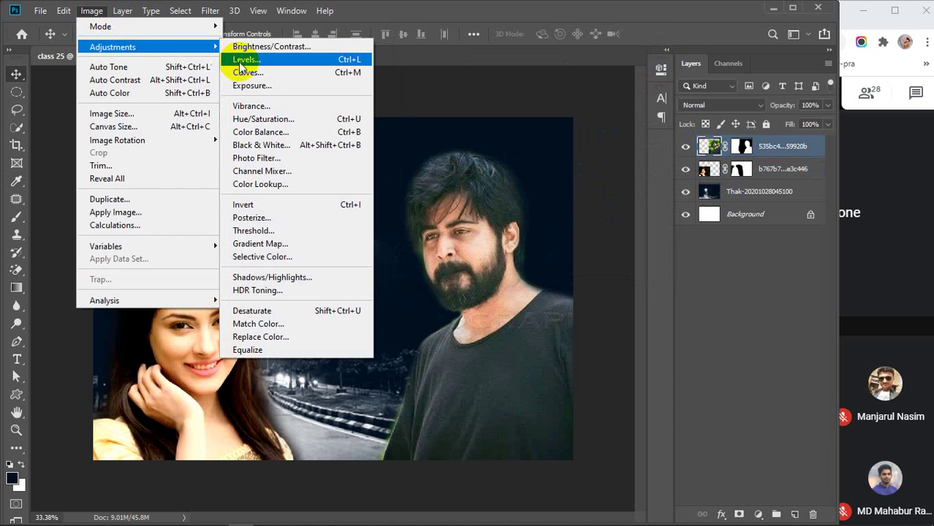
pyautogui.click(241, 59)
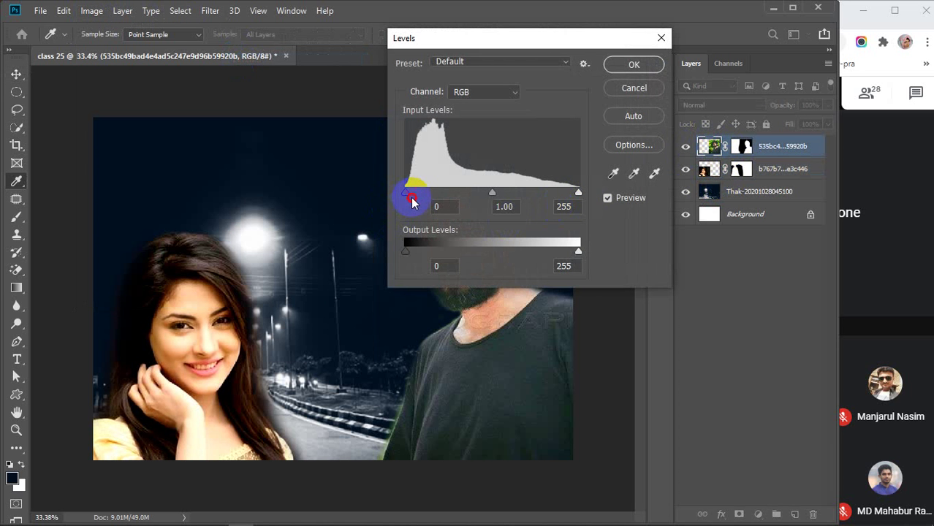
pyautogui.moveTo(459, 36); pyautogui.dragTo(663, 32)
pyautogui.moveTo(614, 194); pyautogui.dragTo(633, 194)
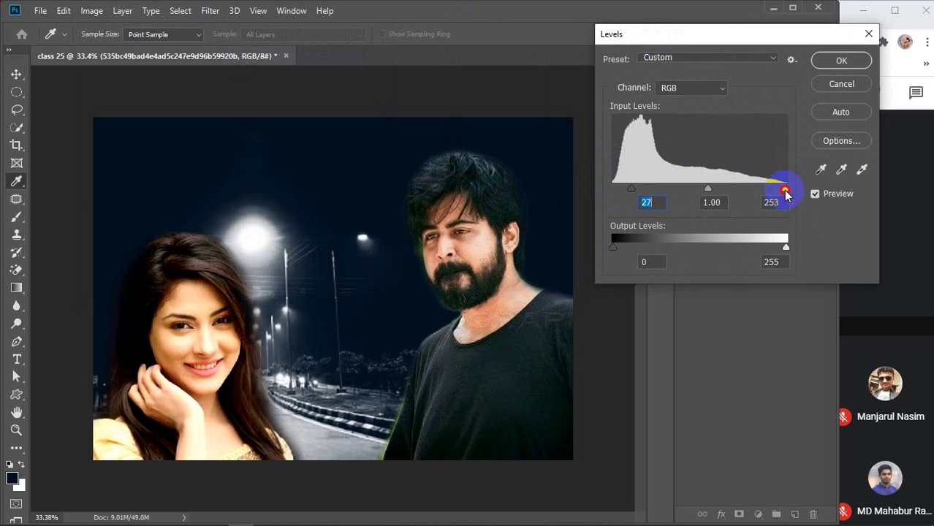
pyautogui.moveTo(786, 190); pyautogui.dragTo(771, 193)
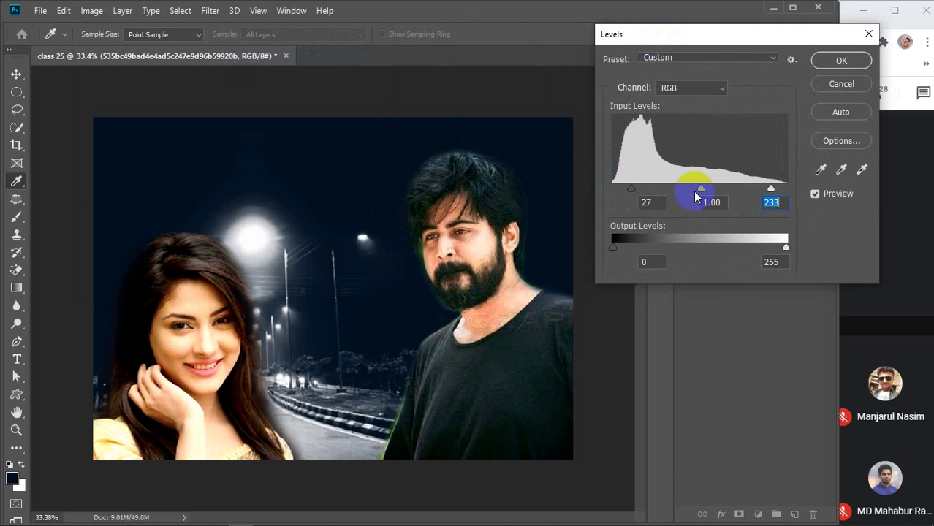
pyautogui.moveTo(633, 186); pyautogui.dragTo(633, 186)
pyautogui.click(841, 61)
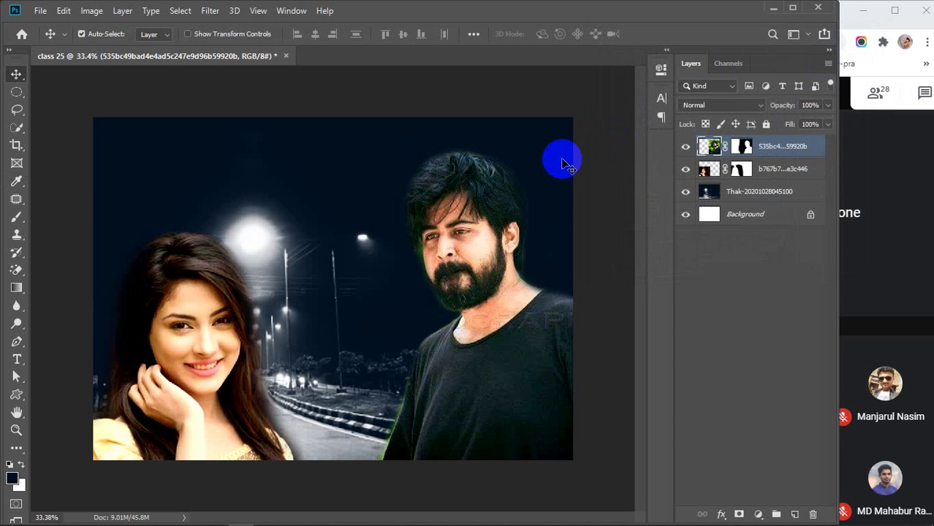
# Switch to the Chrome window with the night road image search and search Google Images for "lighting effect".
pyautogui.moveTo(368, 516)
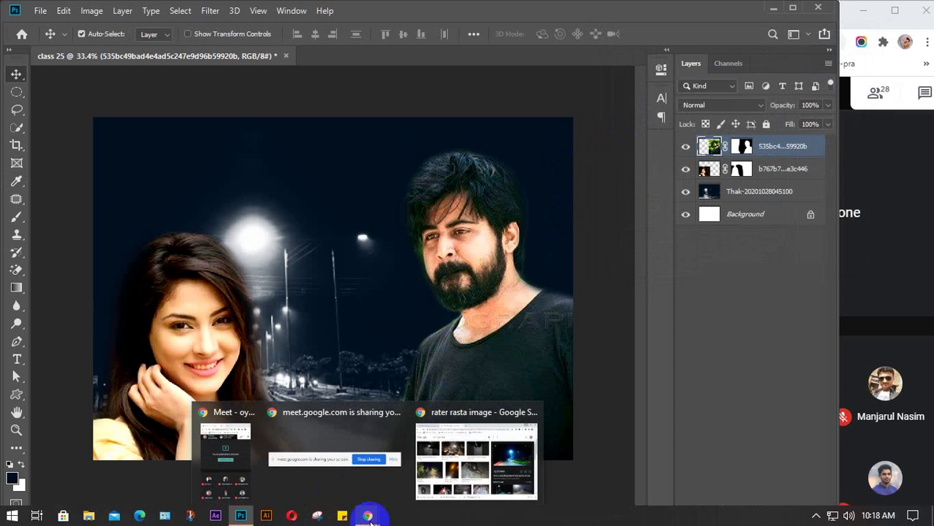
pyautogui.click(473, 477)
pyautogui.click(234, 95)
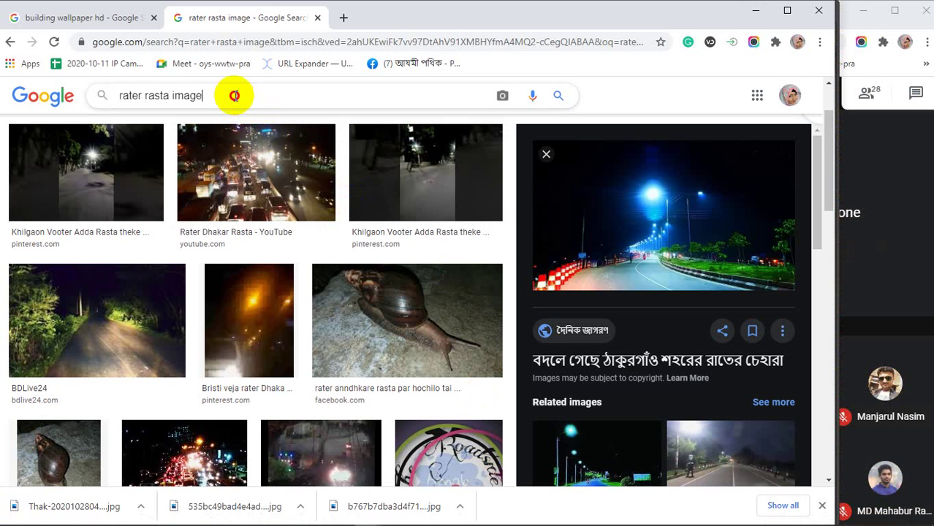
pyautogui.moveTo(234, 95); pyautogui.dragTo(113, 103)
pyautogui.write('light')
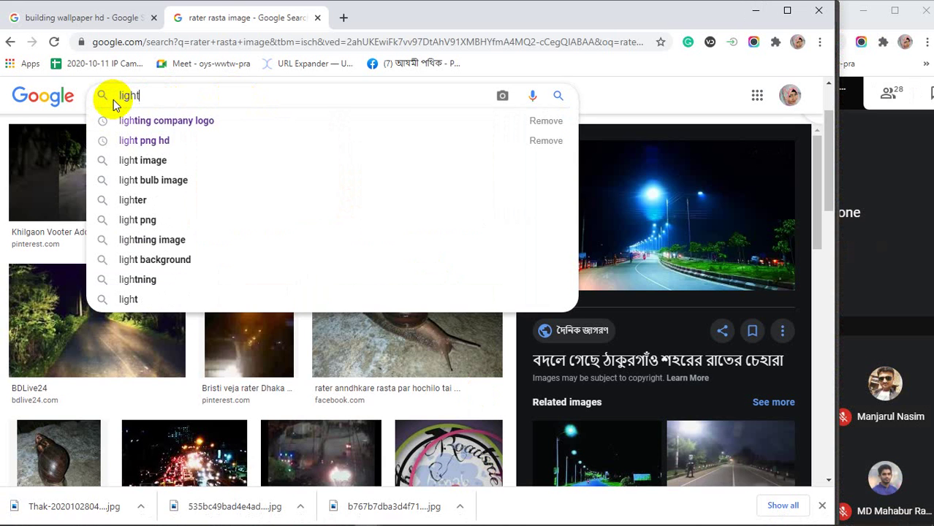
pyautogui.write('ing eff')
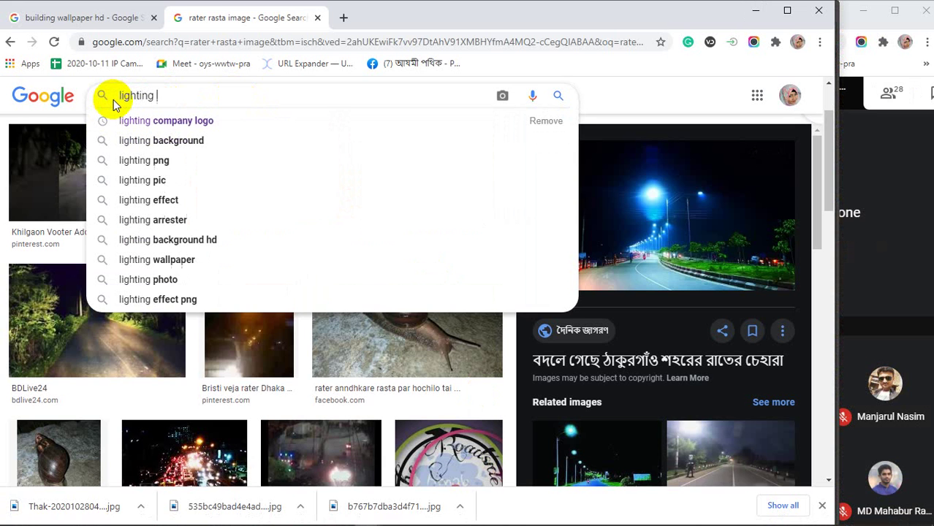
pyautogui.write('e')
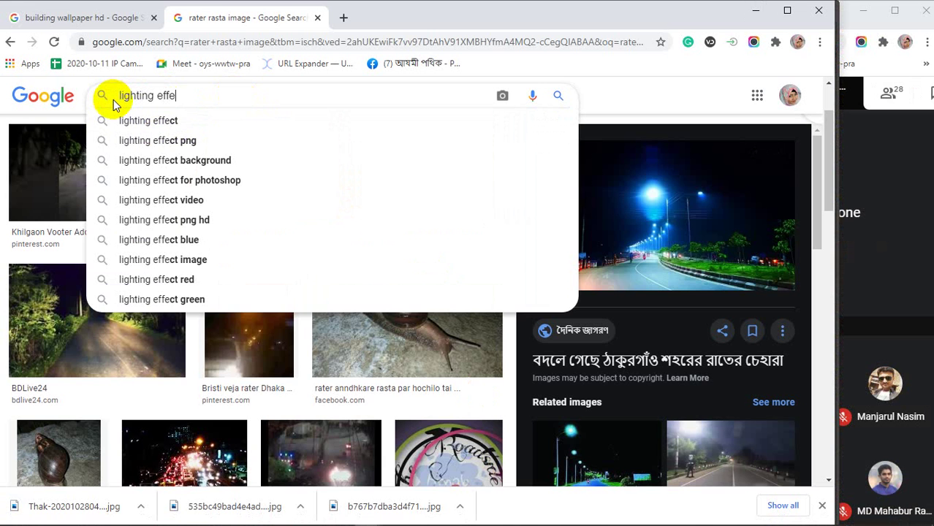
pyautogui.write('ct')
pyautogui.press('Return')
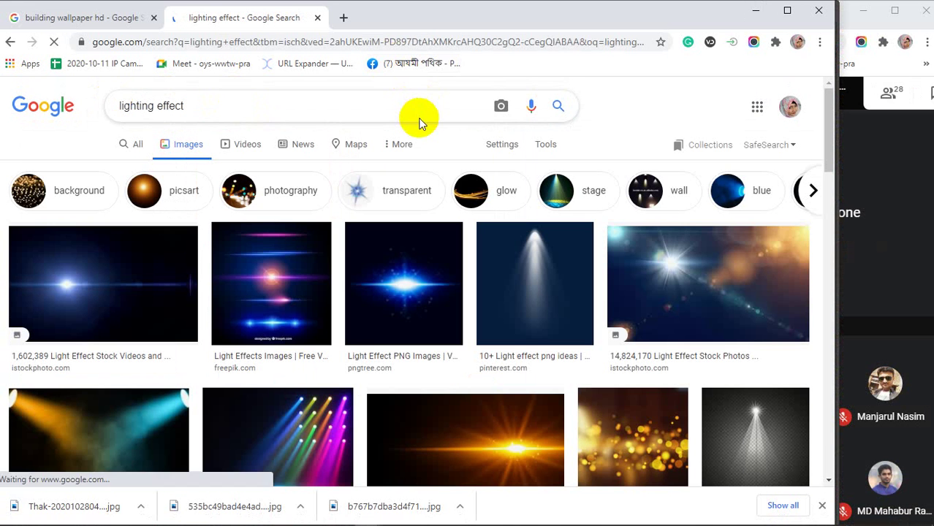
# Browse the lighting effect results and open the preview of the golden bokeh lights image from vectorstock.com.
pyautogui.scroll(-2, 392, 276)
pyautogui.scroll(-2, 394, 267)
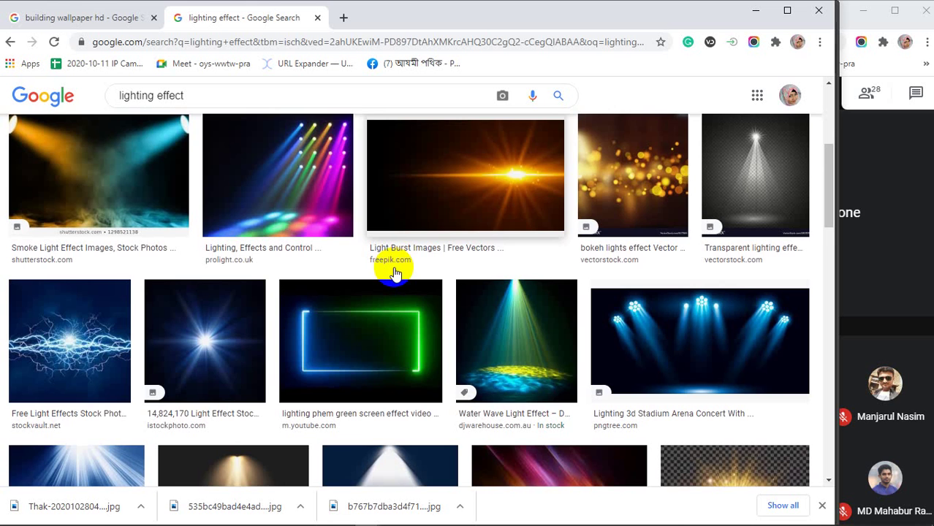
pyautogui.scroll(-1, 396, 271)
pyautogui.scroll(2, 395, 273)
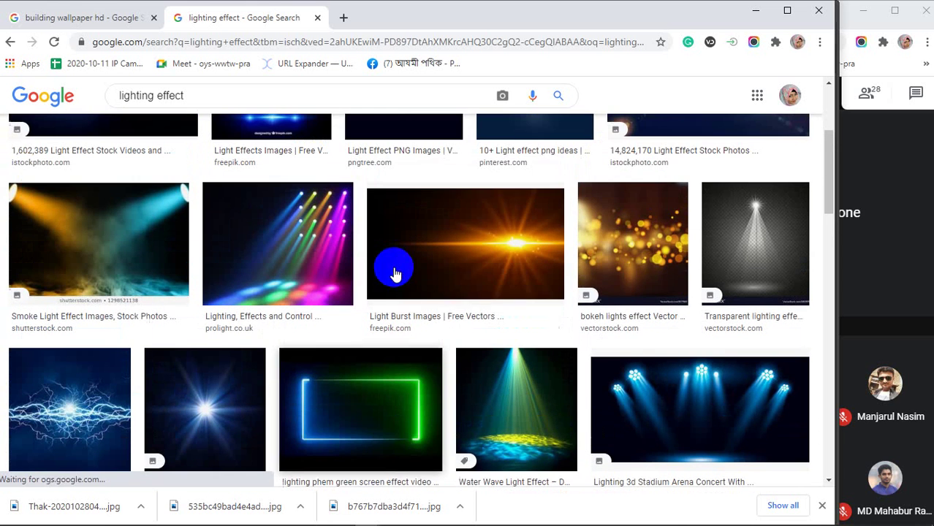
pyautogui.click(631, 233)
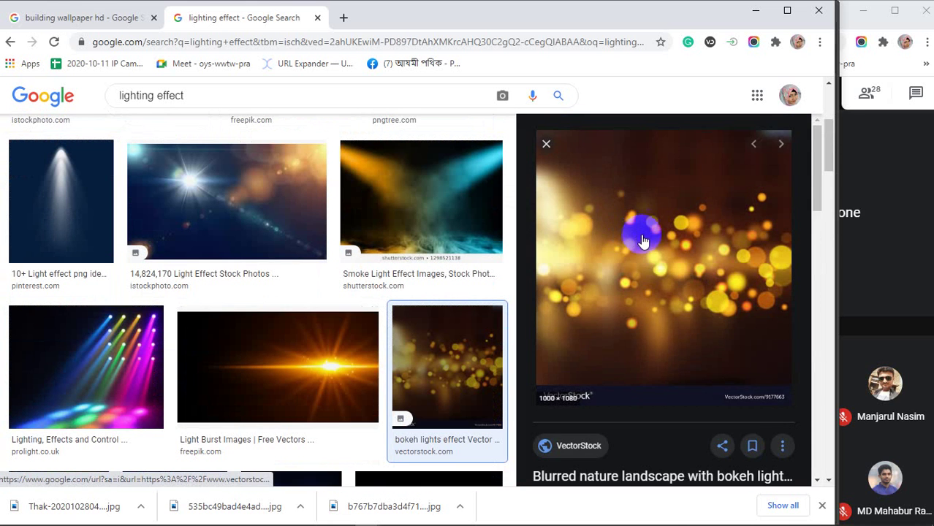
# Look through the golden bokeh picture's related images and open the multicoloured blurred bokeh image from freedesignfile.com.
pyautogui.scroll(-6, 636, 239)
pyautogui.scroll(-4, 644, 240)
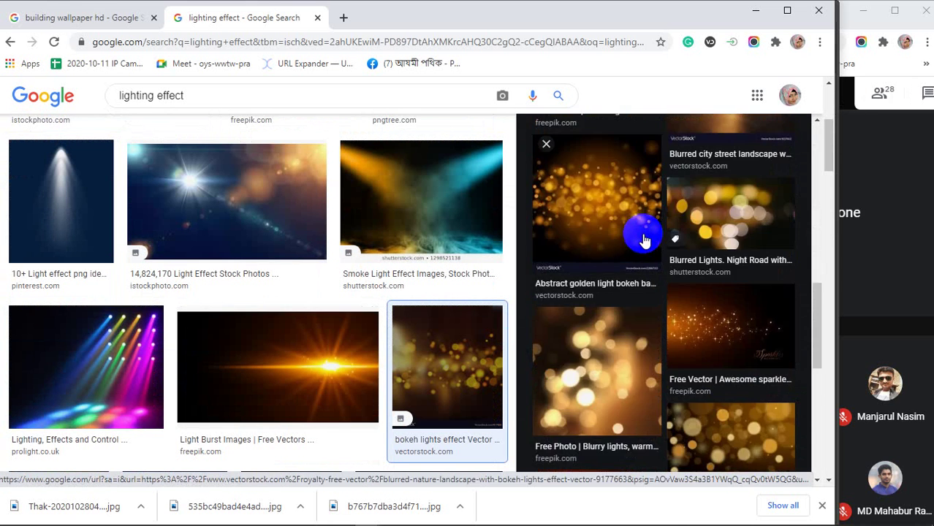
pyautogui.scroll(-3, 644, 240)
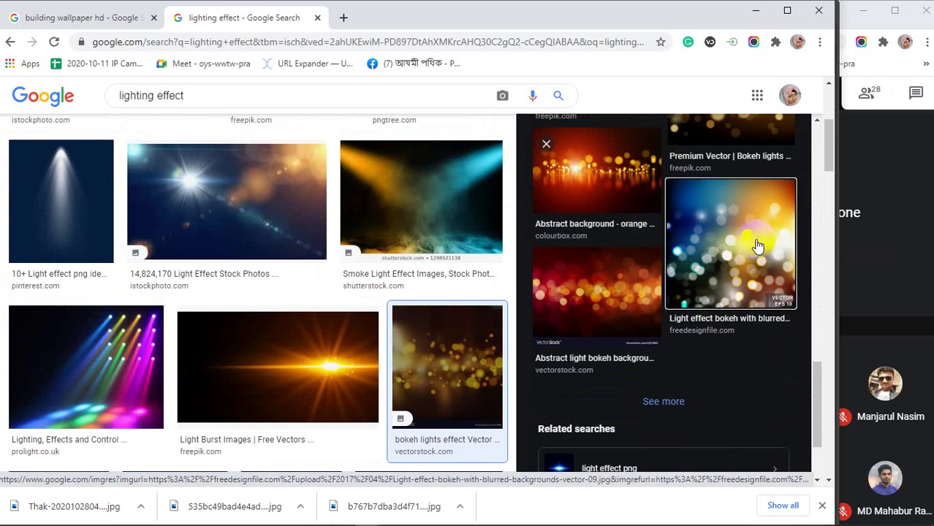
pyautogui.click(731, 220)
# Look through the multicoloured bokeh picture's related images and open the red and yellow Christmas bokeh image from Favim.
pyautogui.scroll(-4, 672, 231)
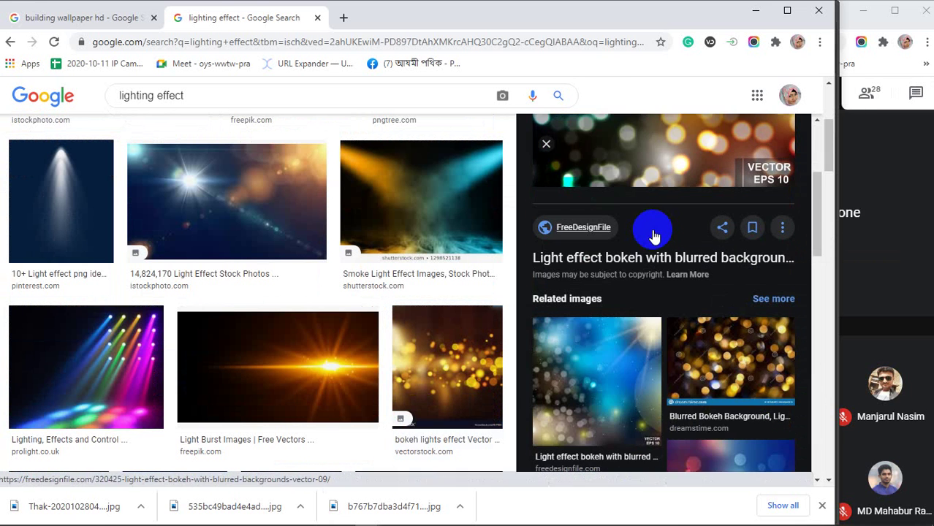
pyautogui.scroll(-3, 654, 236)
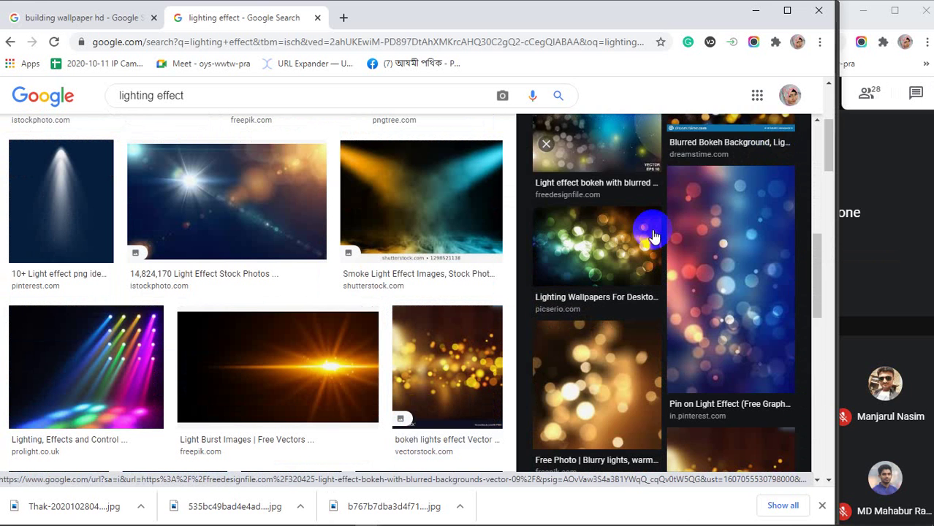
pyautogui.scroll(-2, 654, 235)
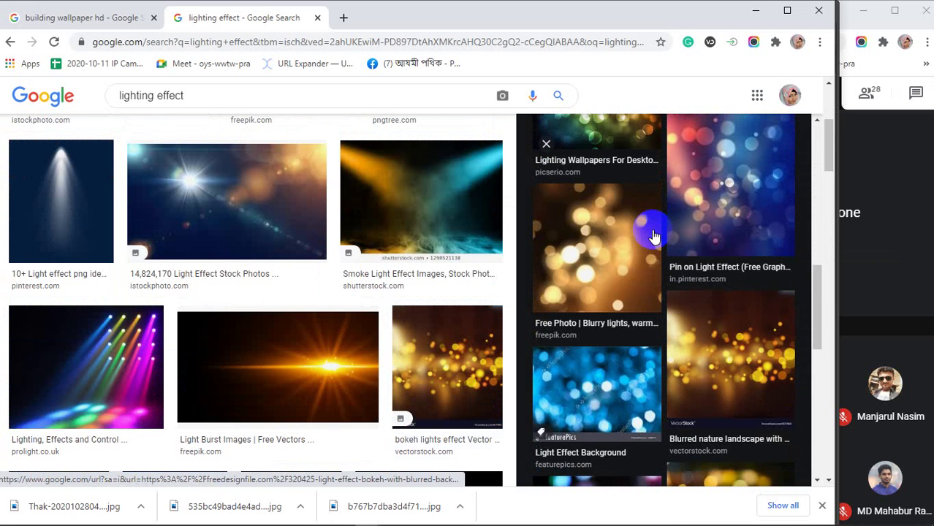
pyautogui.scroll(-2, 655, 236)
pyautogui.scroll(-2, 655, 235)
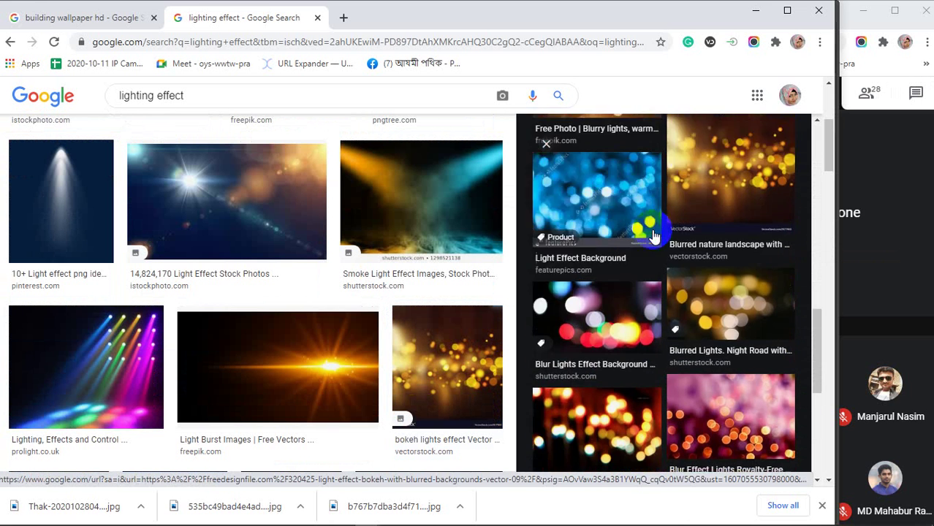
pyautogui.click(611, 361)
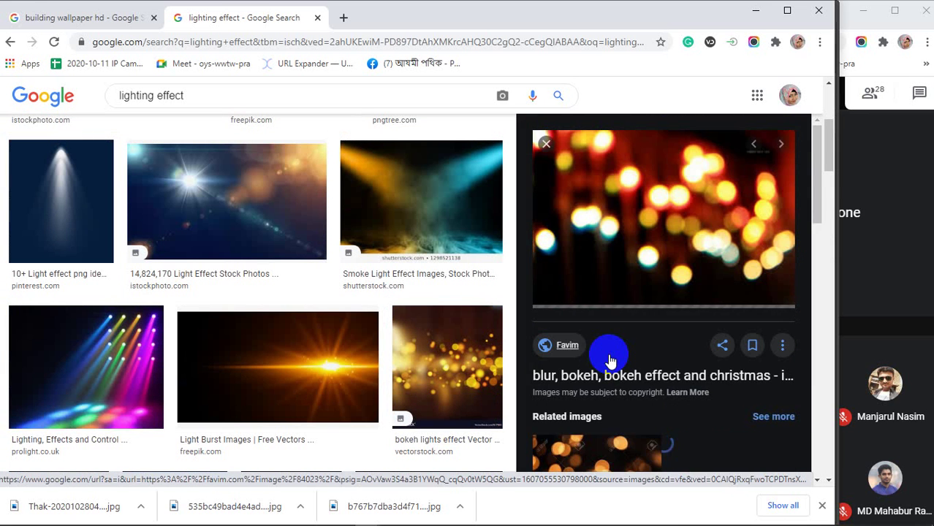
# Copy the previewed red and gold bokeh lights image from the search results and paste it into the Photoshop document "class 25".
pyautogui.scroll(-6, 645, 228)
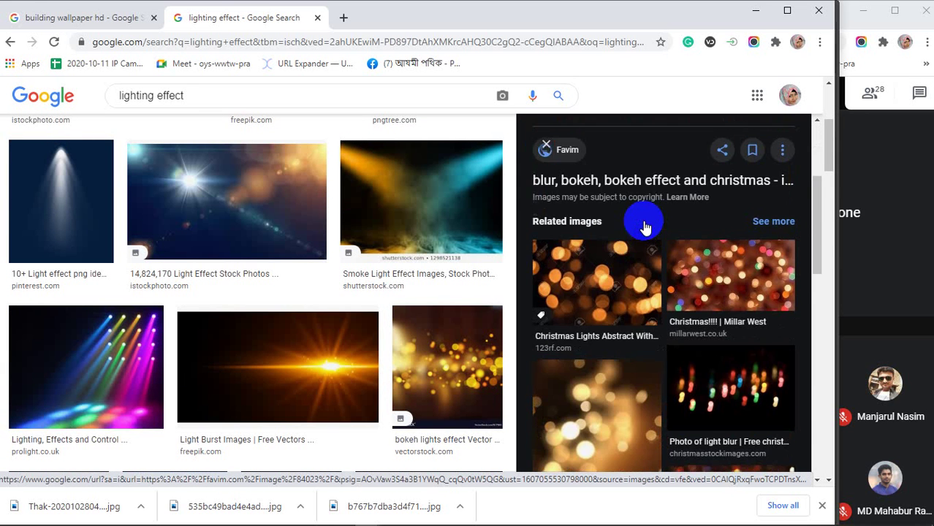
pyautogui.scroll(-4, 645, 228)
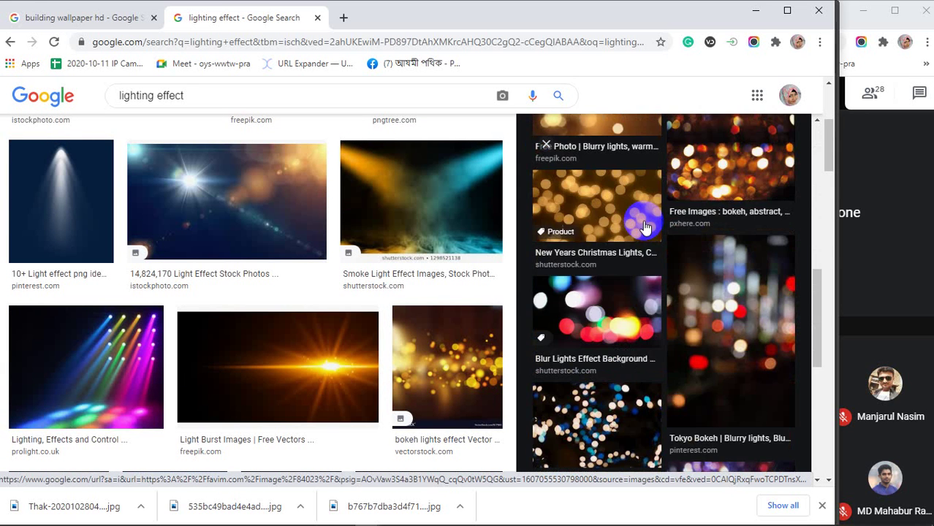
pyautogui.scroll(6, 645, 228)
pyautogui.scroll(3, 644, 228)
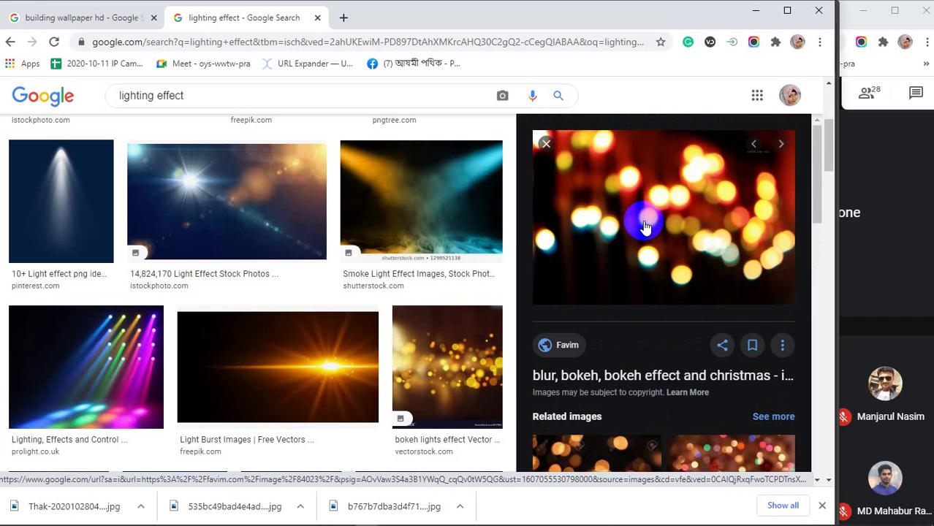
pyautogui.rightClick(642, 185)
pyautogui.click(693, 328)
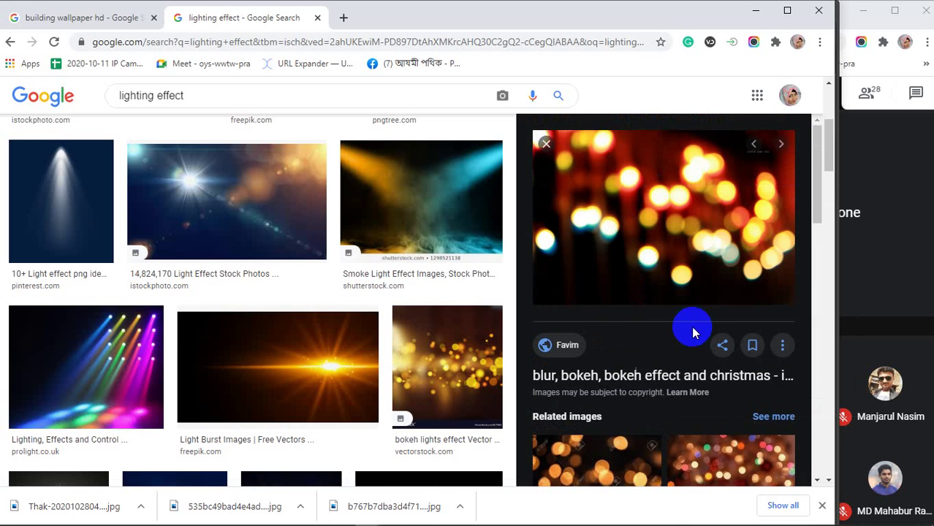
pyautogui.click(756, 10)
pyautogui.hotkey('ctrl', 'v')
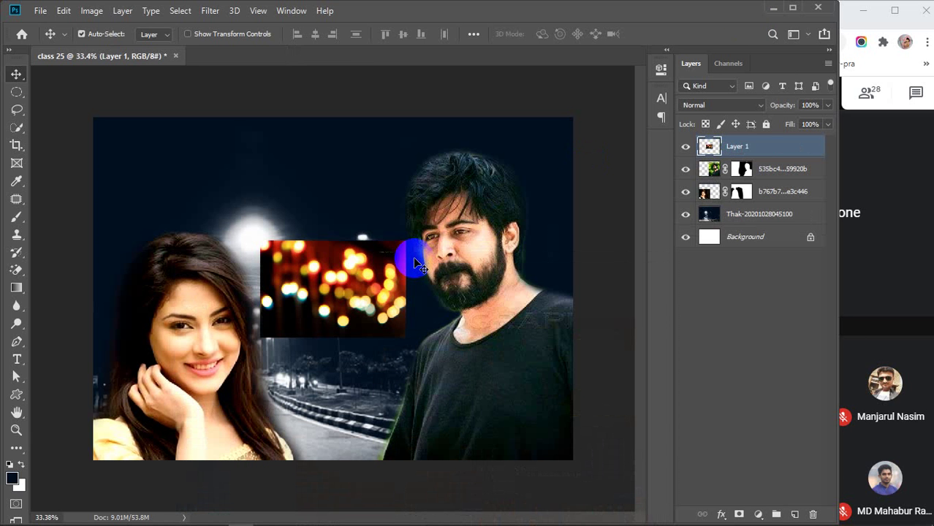
# Scale the pasted bokeh image to about 354% so it covers the canvas, and place its layer below both portrait layers.
pyautogui.hotkey('ctrl', 't')
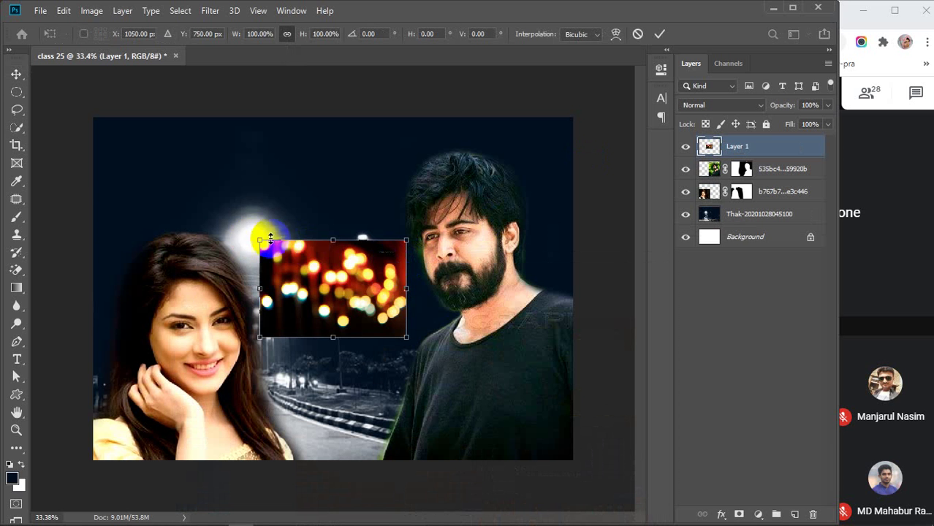
pyautogui.moveTo(260, 240); pyautogui.dragTo(76, 105)
pyautogui.moveTo(406, 334); pyautogui.dragTo(605, 437)
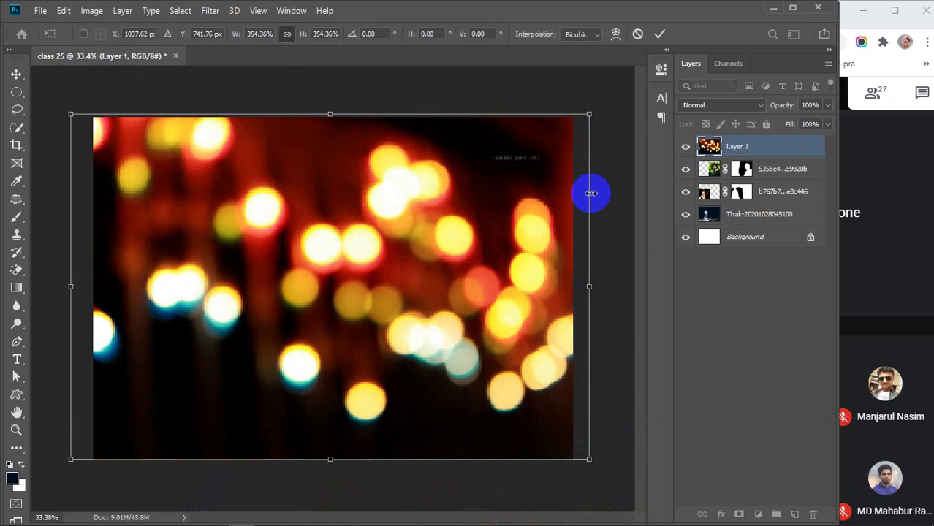
pyautogui.press('Return')
pyautogui.moveTo(767, 151); pyautogui.dragTo(762, 209)
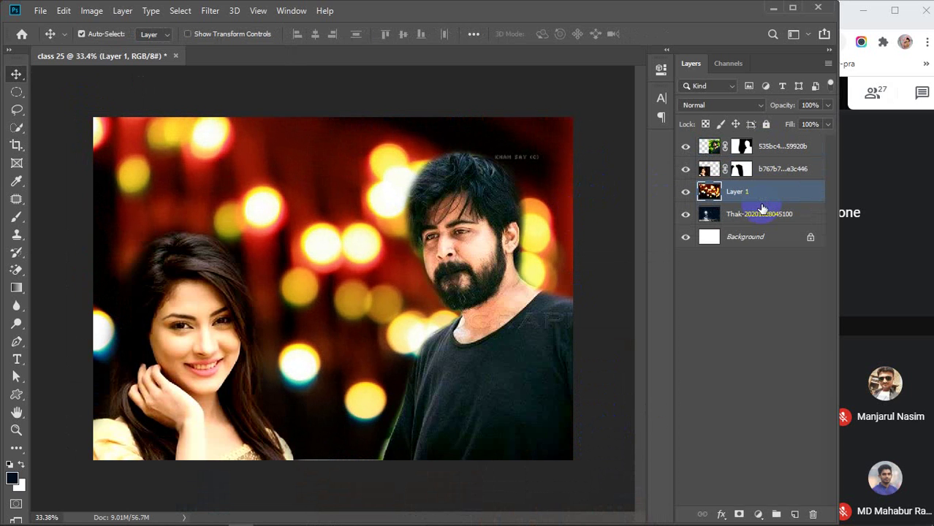
# Try a reduced opacity of 46%, full opacity and the Screen blend mode on the bokeh layer.
pyautogui.moveTo(789, 109); pyautogui.dragTo(753, 115)
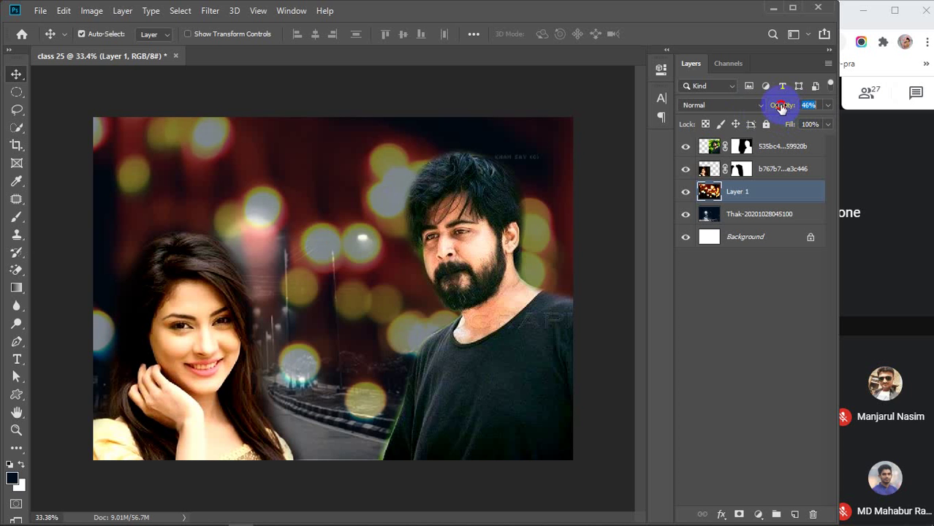
pyautogui.moveTo(782, 108); pyautogui.dragTo(855, 110)
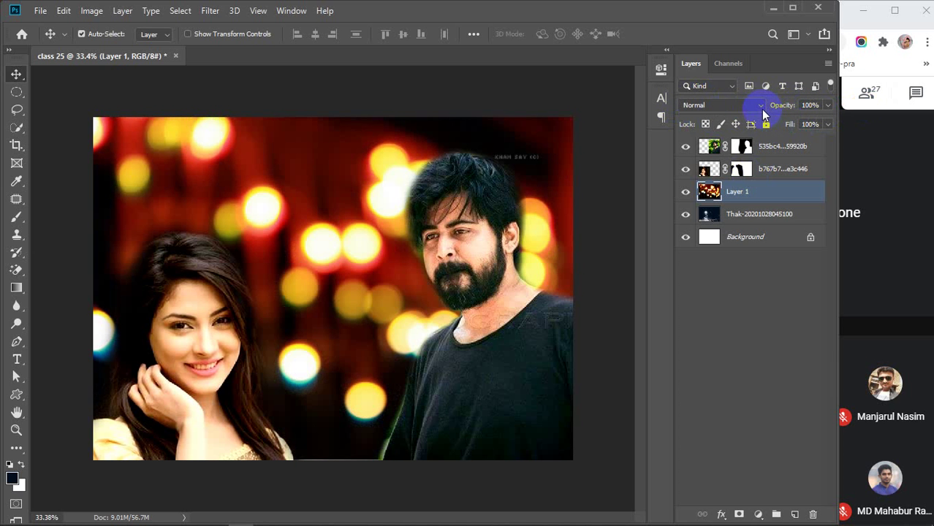
pyautogui.click(760, 106)
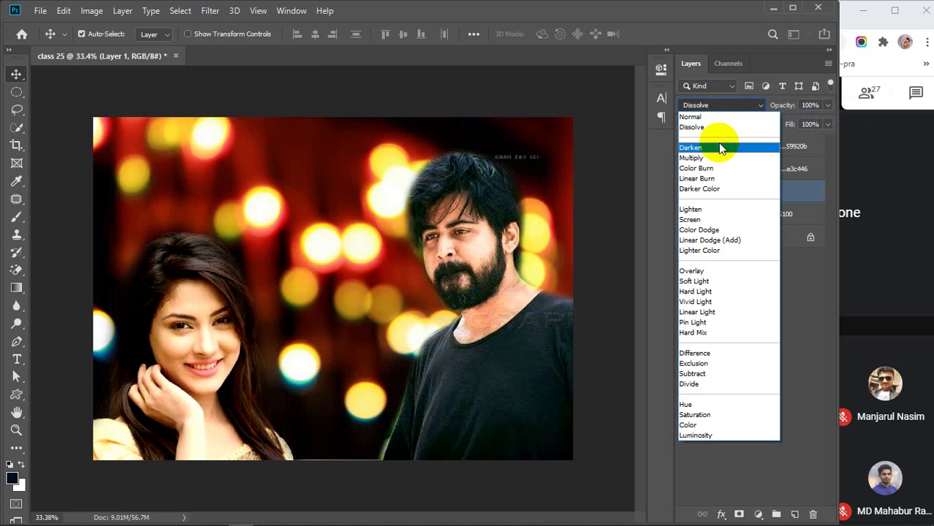
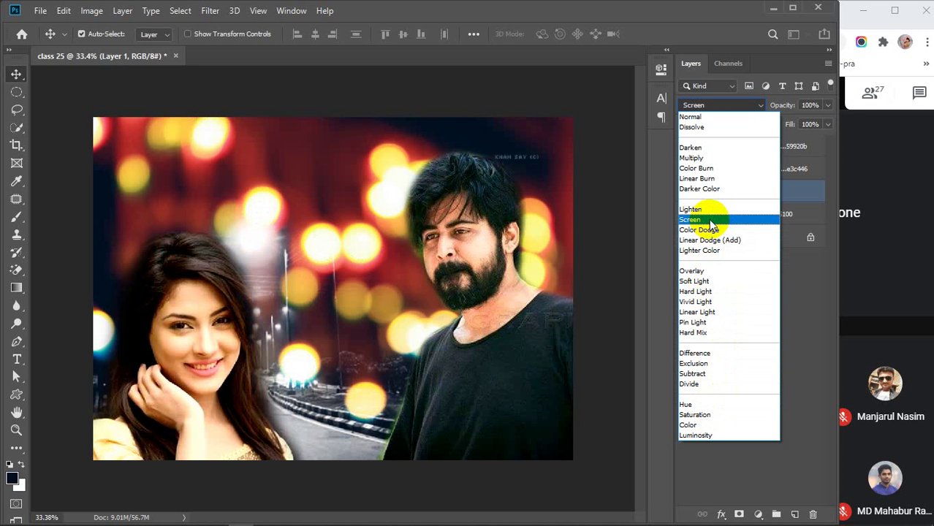
pyautogui.click(710, 221)
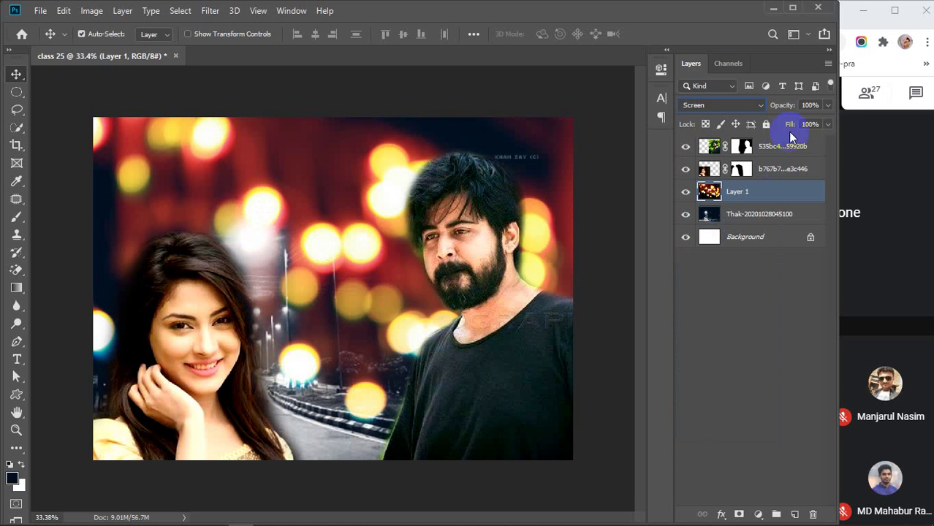
# Set the bokeh layer to 87% opacity and 52% fill, and change its blend mode to Multiply.
pyautogui.moveTo(788, 107); pyautogui.dragTo(754, 130)
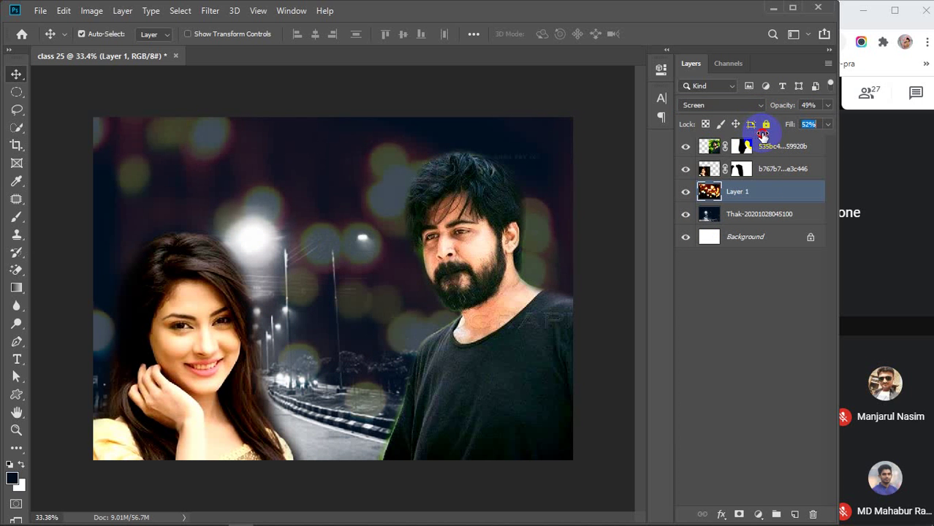
pyautogui.moveTo(778, 105); pyautogui.dragTo(810, 106)
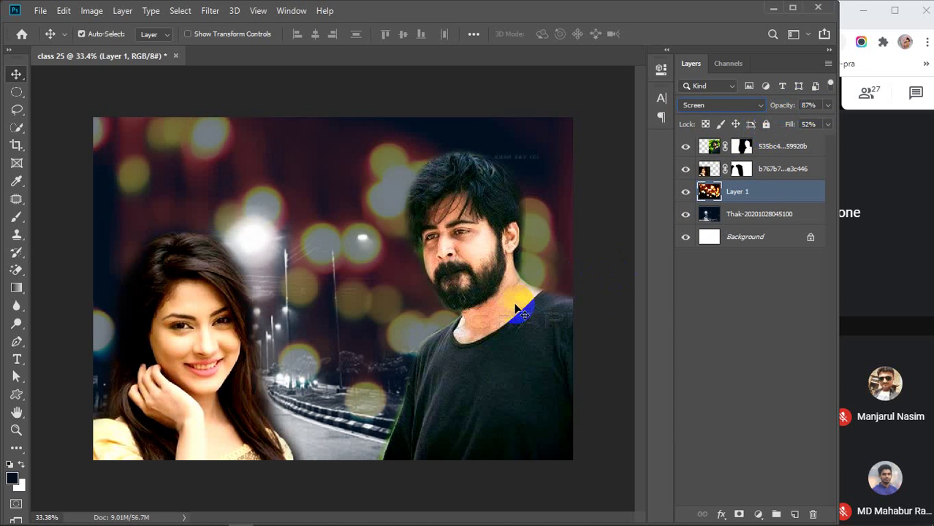
pyautogui.click(758, 104)
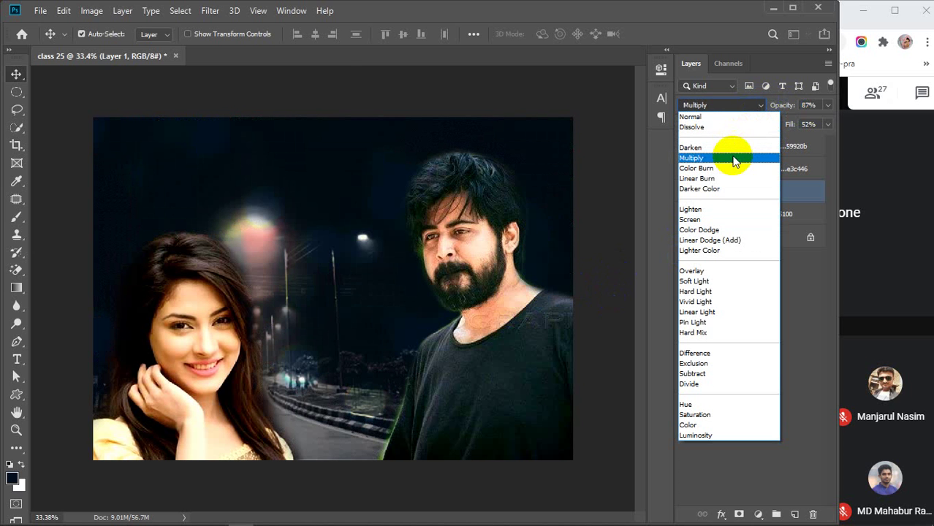
pyautogui.click(736, 161)
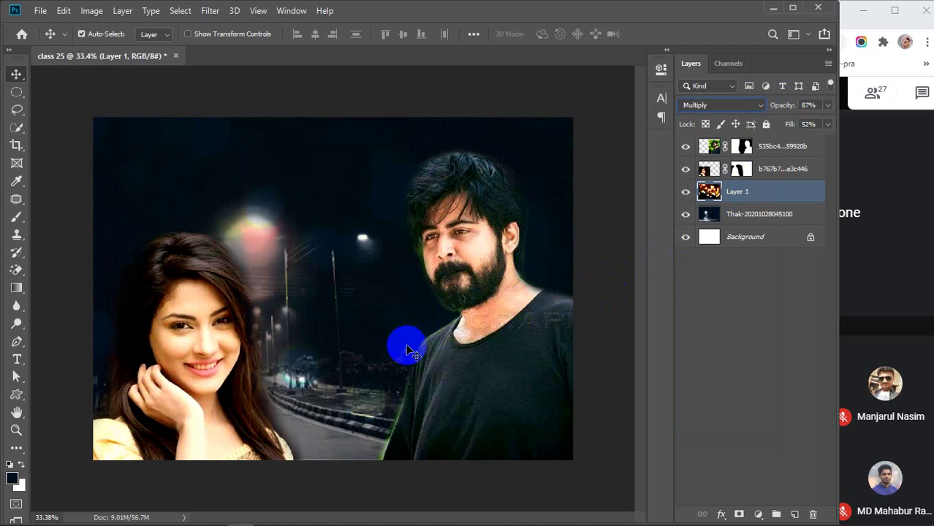
# Activate the Type tool and launch the Avro Keyboard app for Bangla typing.
pyautogui.click(16, 359)
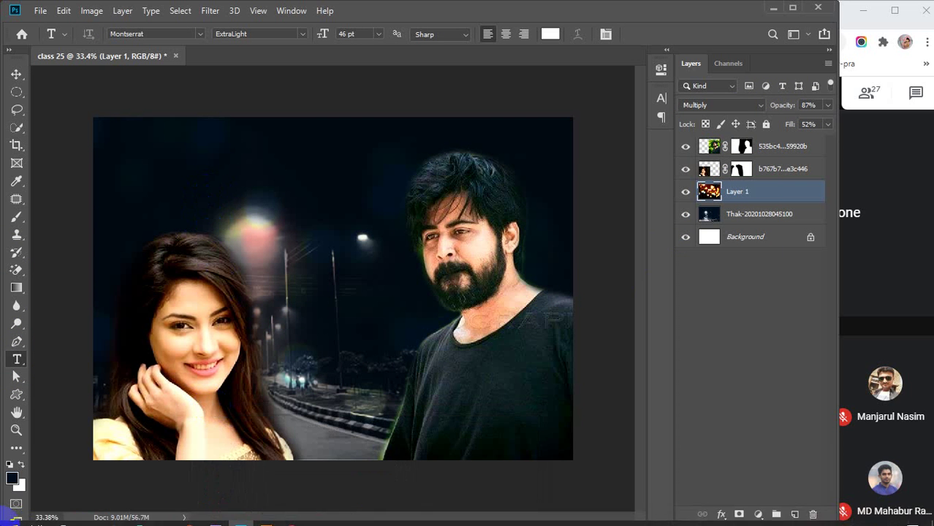
pyautogui.click(5, 518)
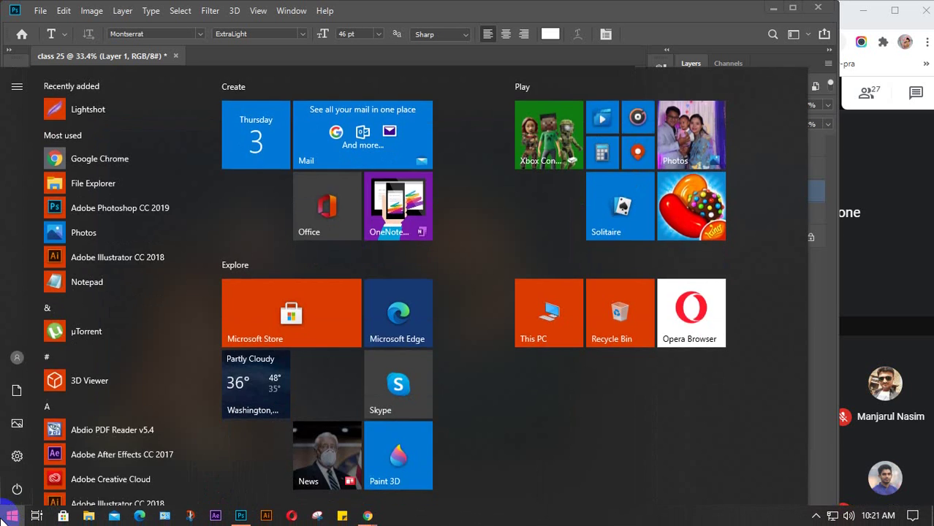
pyautogui.write('av')
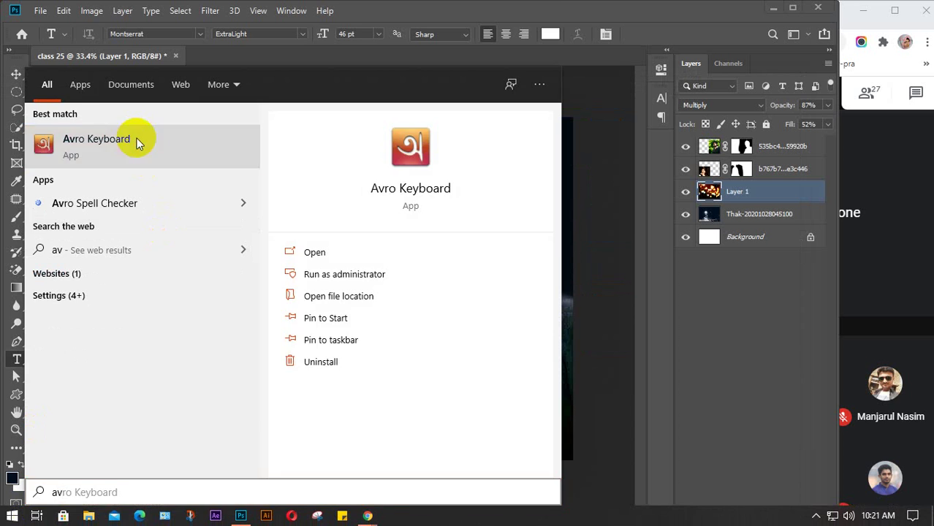
pyautogui.click(135, 139)
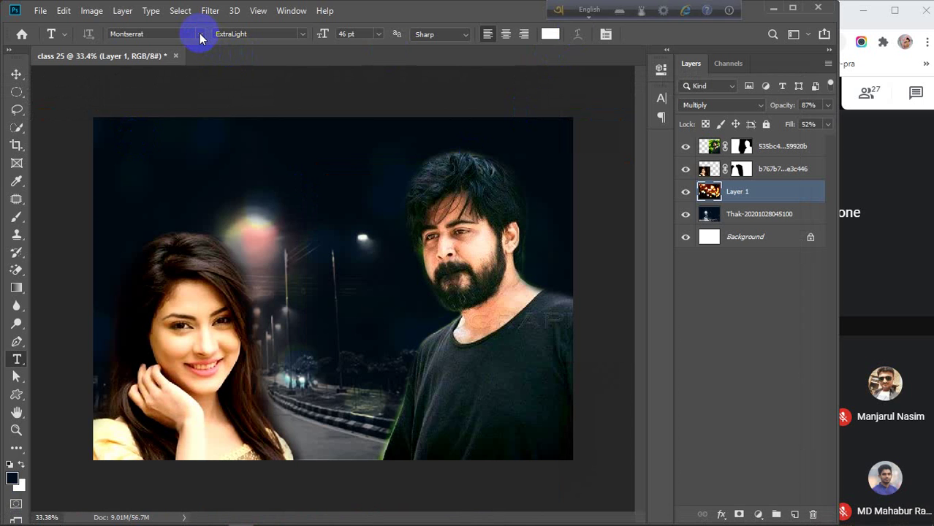
# Start a text layer in the AnandapatraEMJ font in the dark sky above the woman and switch Avro Keyboard to Bangla.
pyautogui.click(200, 33)
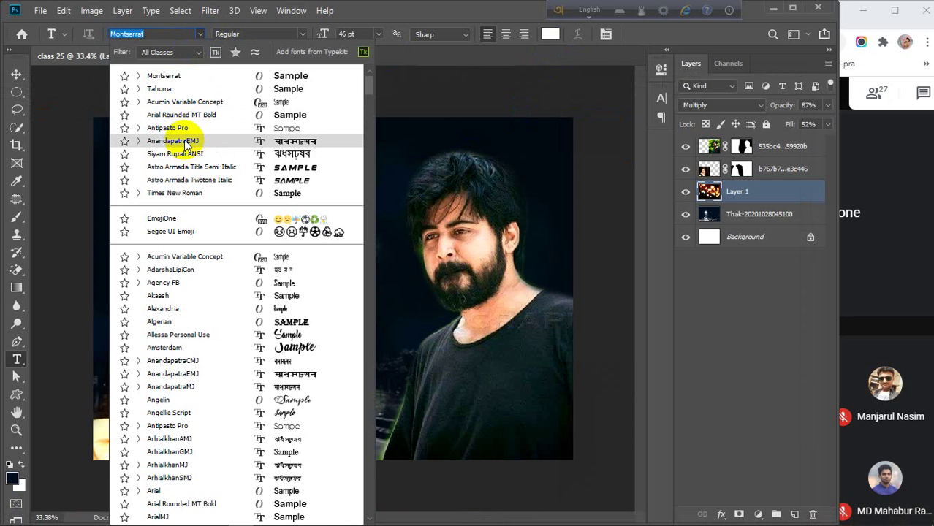
pyautogui.click(185, 143)
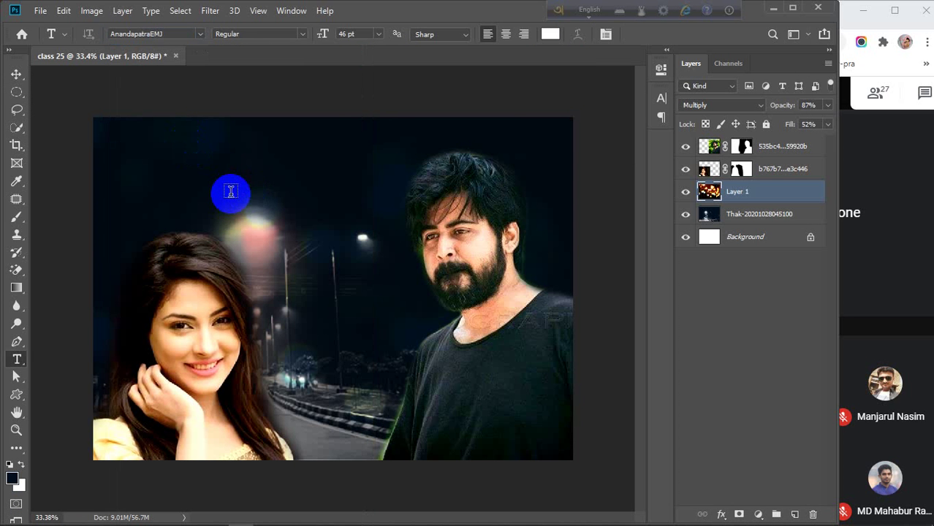
pyautogui.click(231, 192)
pyautogui.hotkey('ctrl', 'v')
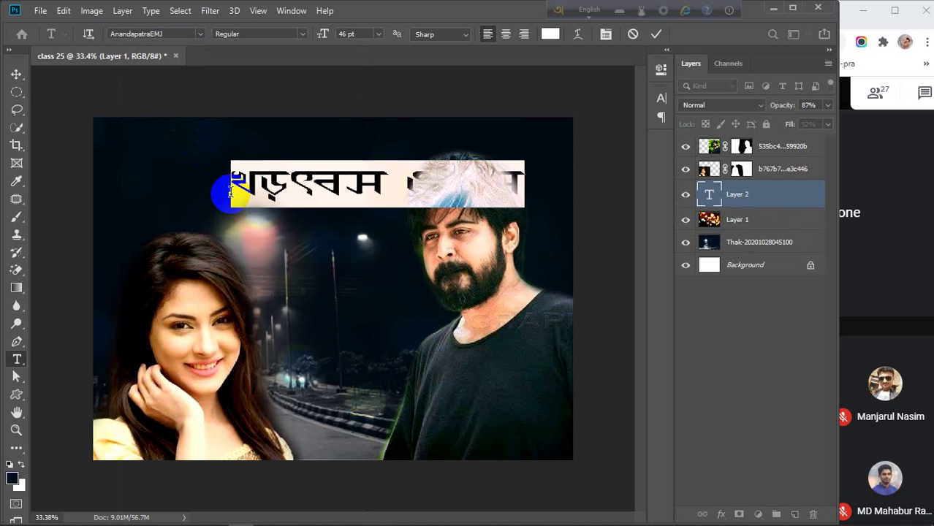
pyautogui.click(589, 10)
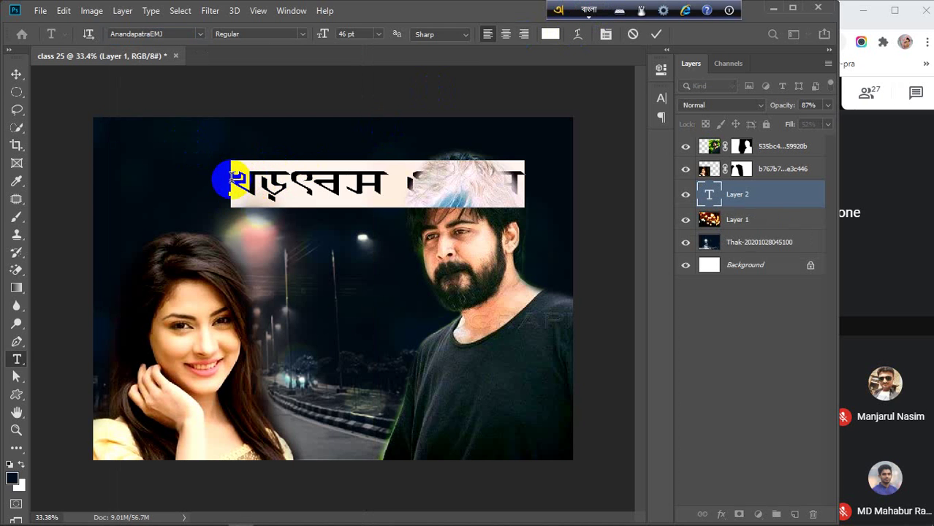
# Replace the placeholder text with a trial Bangla letter and change an option in the Avro Keyboard settings.
pyautogui.click(232, 180)
pyautogui.moveTo(232, 180); pyautogui.dragTo(567, 152)
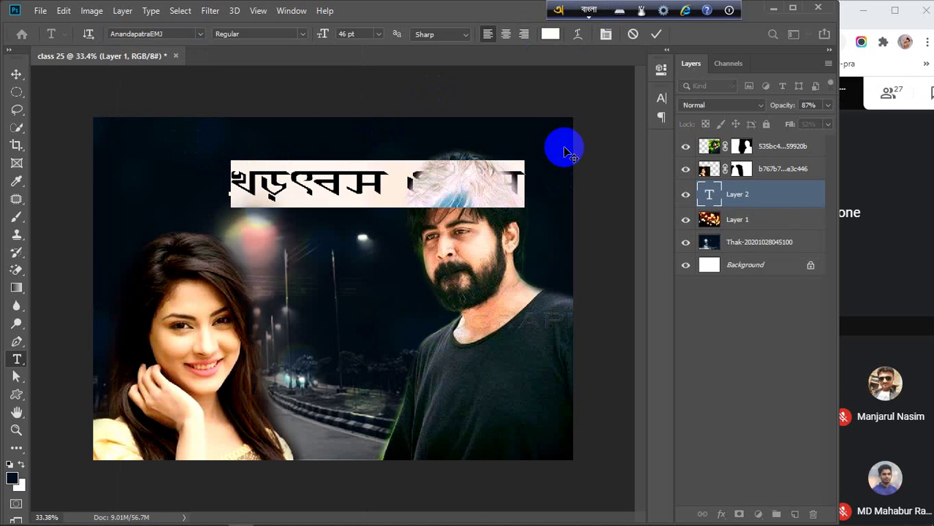
pyautogui.write('t')
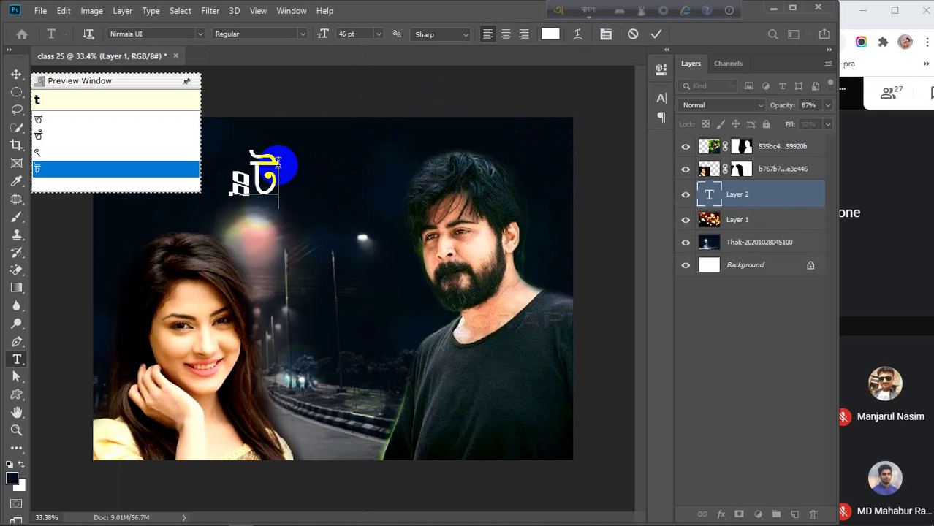
pyautogui.moveTo(276, 172); pyautogui.dragTo(217, 171)
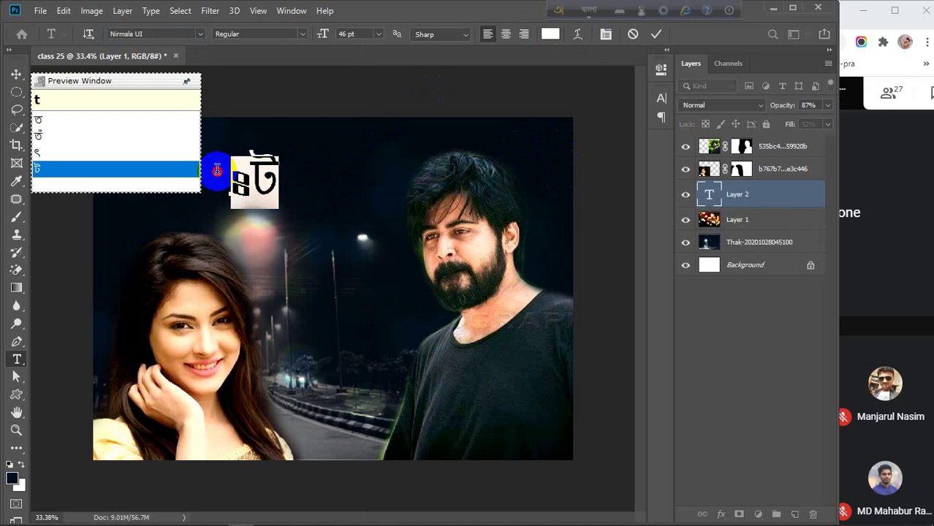
pyautogui.click(665, 12)
pyautogui.click(711, 64)
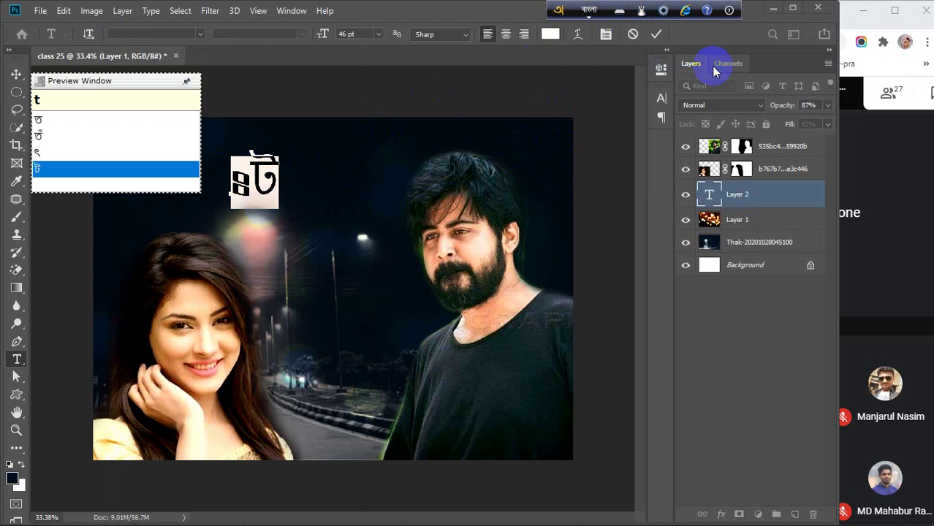
# Replace the trial letter with the Bangla word তোমার as the title's first line.
pyautogui.moveTo(281, 177); pyautogui.dragTo(223, 178)
pyautogui.write('tt')
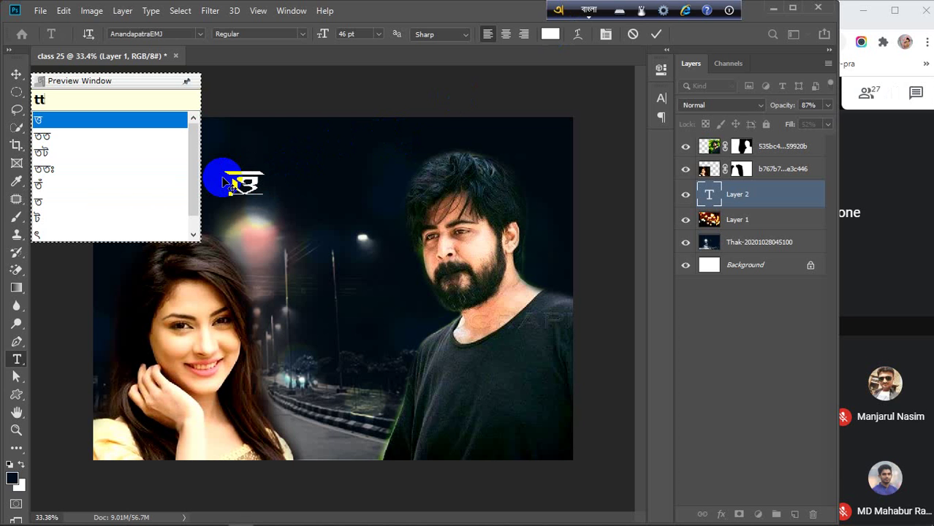
pyautogui.write('O')
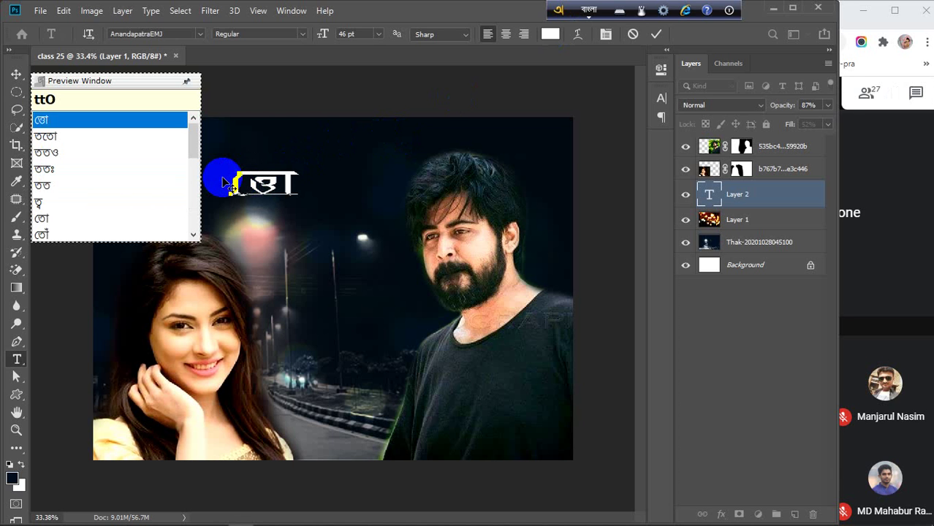
pyautogui.press('BackSpace')
pyautogui.press('BackSpace')
pyautogui.press('BackSpace')
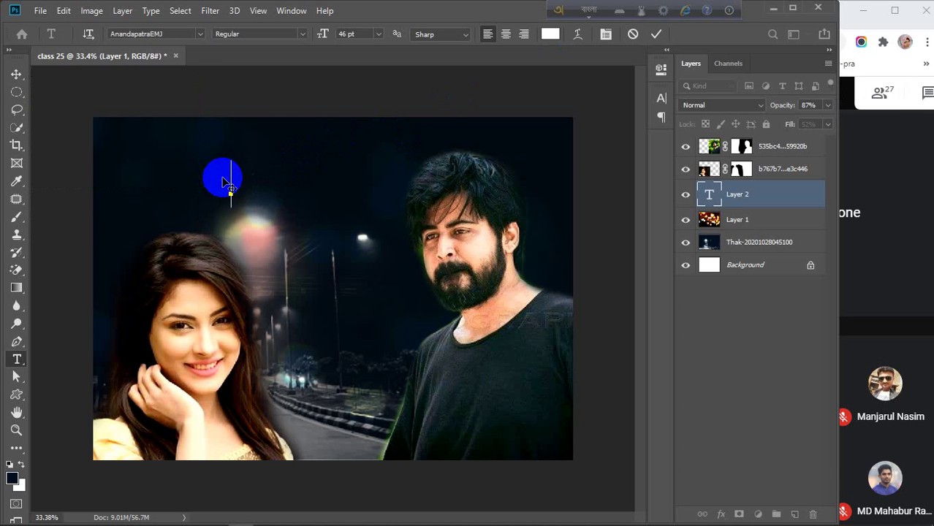
pyautogui.write('t')
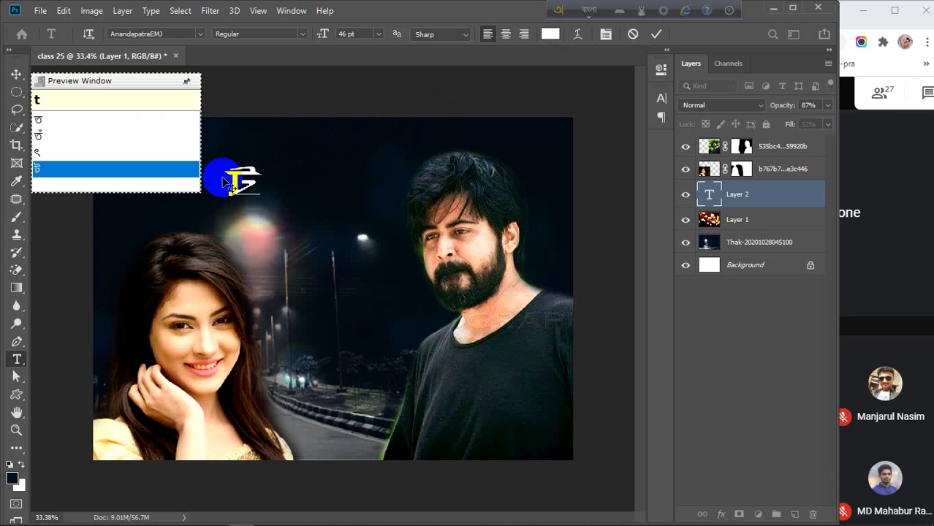
pyautogui.write('Oma')
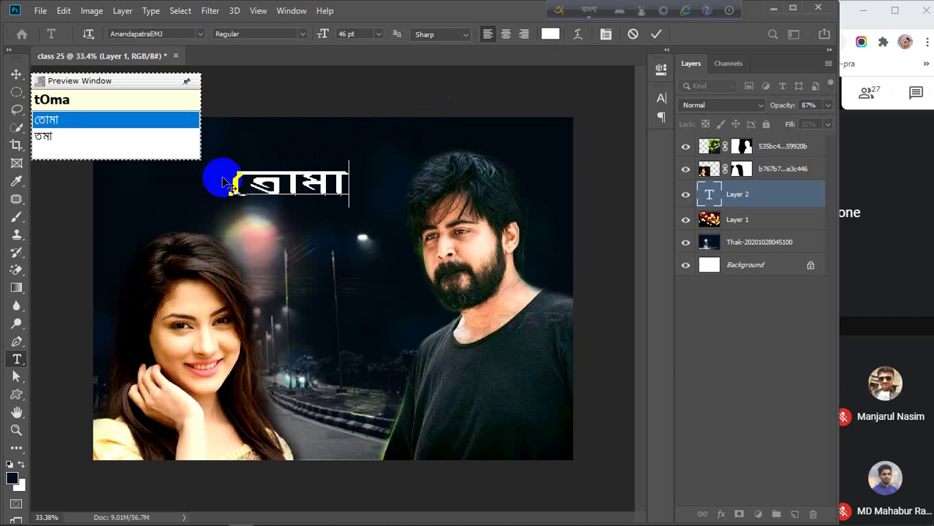
pyautogui.write('r')
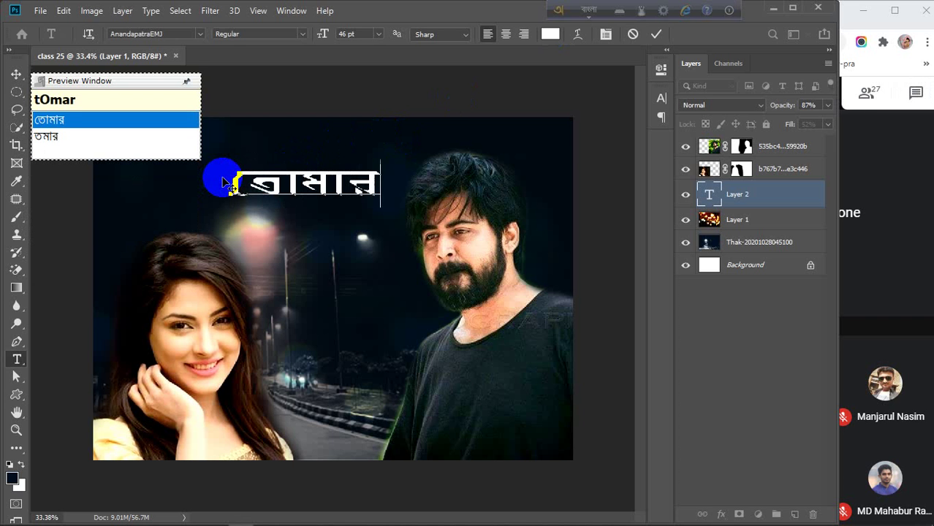
pyautogui.press('Return')
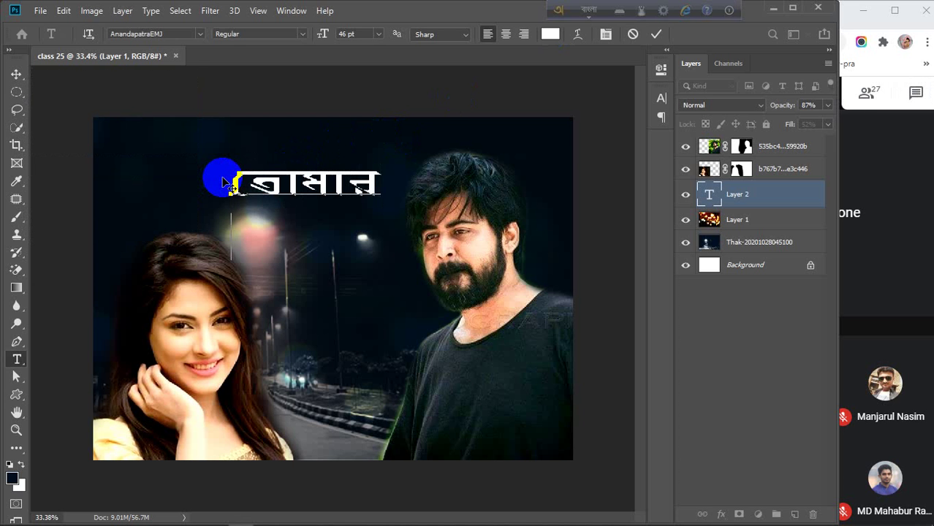
# Add এই as the title's second line and শহরে as its third line.
pyautogui.write('ei')
pyautogui.press('Return')
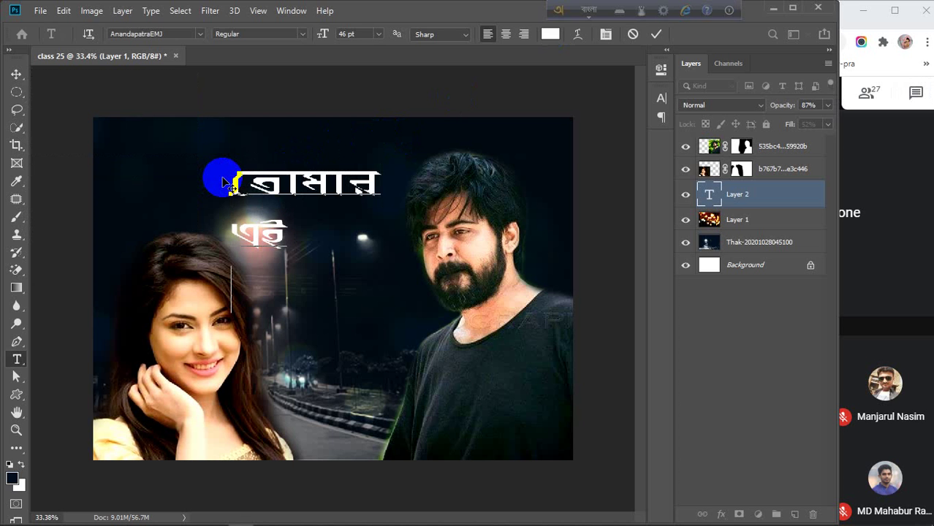
pyautogui.write('sh')
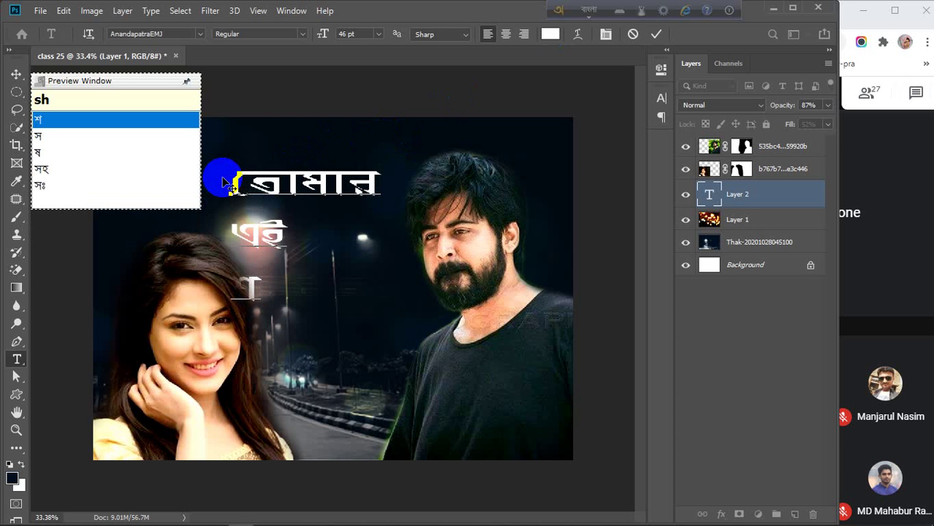
pyautogui.write('ohore')
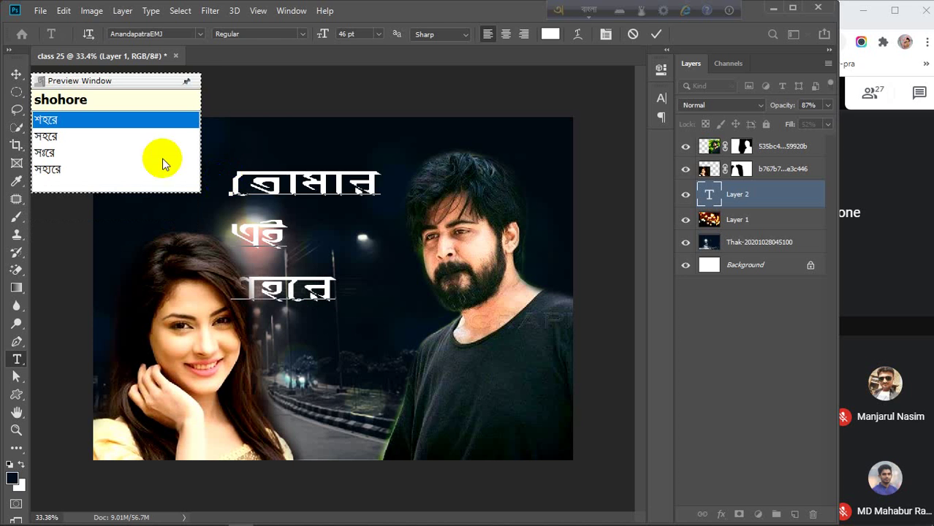
# Shift the title slightly up and to the right with the Move tool and close Avro Keyboard.
pyautogui.click(17, 75)
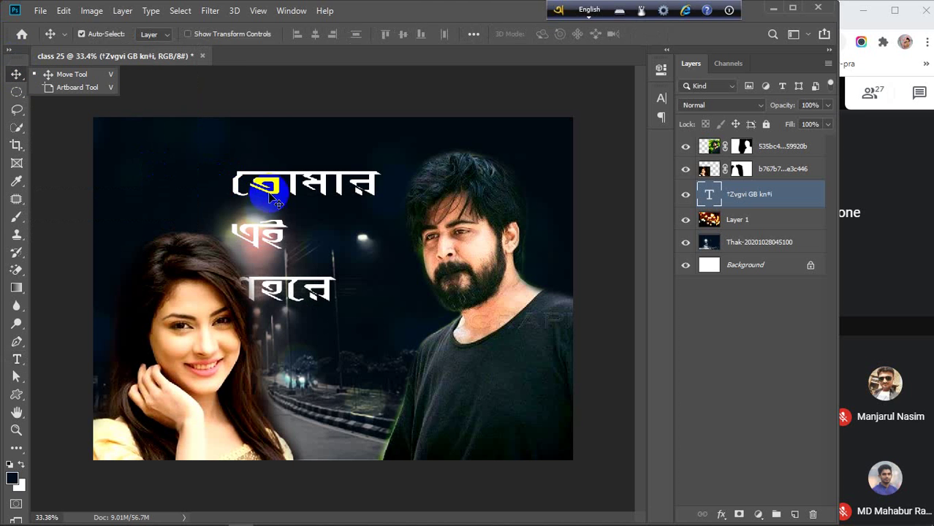
pyautogui.moveTo(272, 192); pyautogui.dragTo(291, 171)
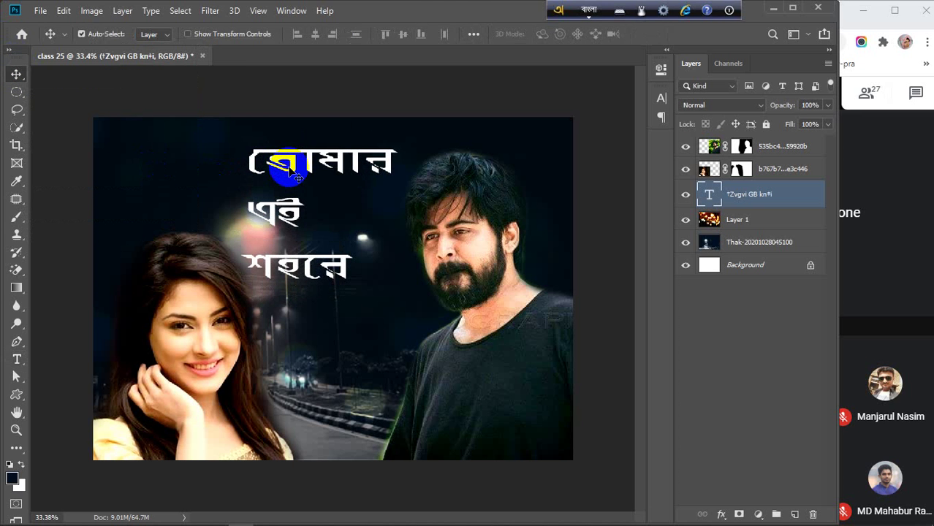
pyautogui.click(729, 12)
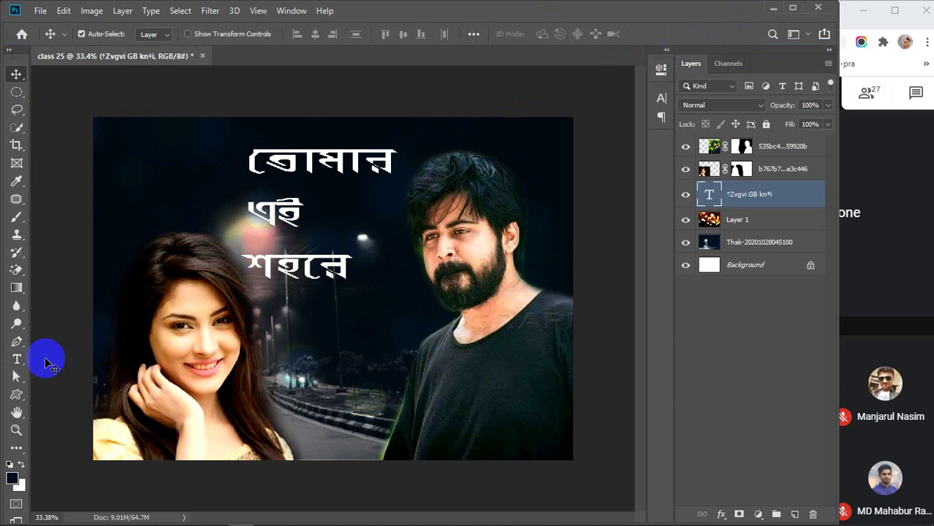
# Right-align all three lines of the title text.
pyautogui.click(16, 359)
pyautogui.moveTo(266, 169); pyautogui.dragTo(532, 56)
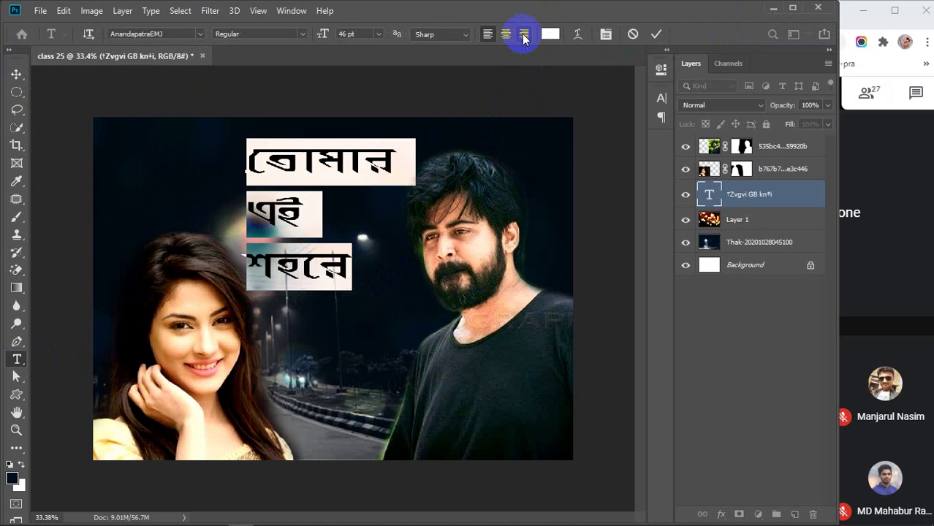
pyautogui.click(523, 36)
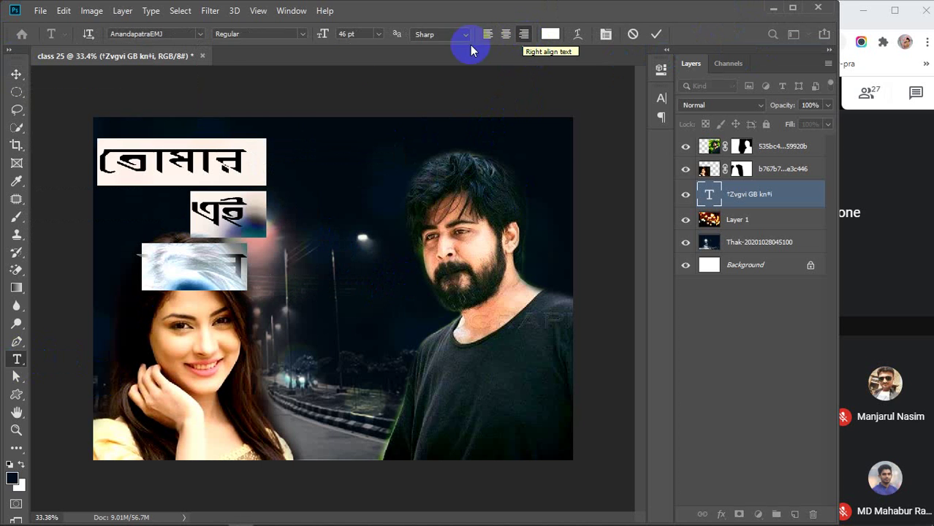
# Move the title into the dark sky beside the man's head and place its layer above both portrait layers.
pyautogui.click(17, 74)
pyautogui.moveTo(190, 170); pyautogui.dragTo(317, 188)
pyautogui.moveTo(787, 195); pyautogui.dragTo(776, 132)
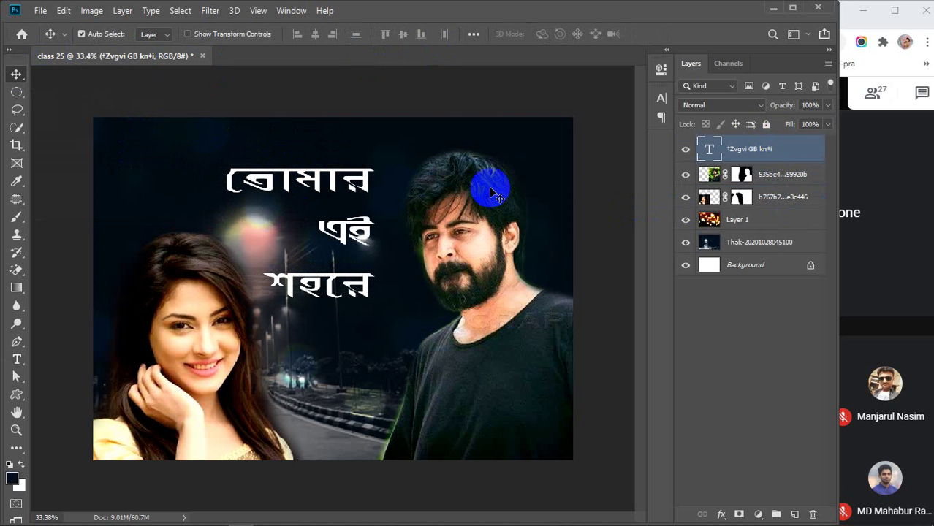
pyautogui.moveTo(352, 174)
pyautogui.mouseDown()
pyautogui.moveTo(361, 155)
pyautogui.moveTo(363, 167)
pyautogui.mouseUp()
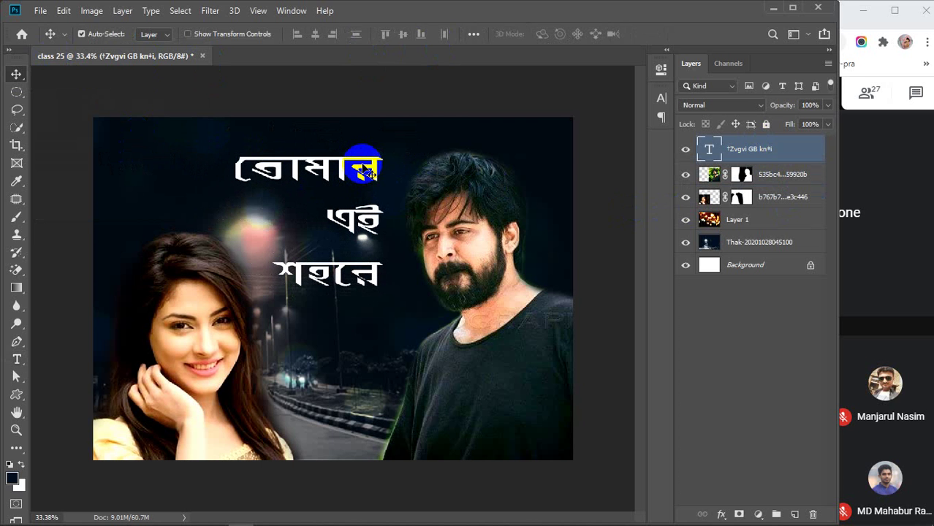
# Select the whole title text and pick the fully saturated cyan 00d2ff as its text color.
pyautogui.click(708, 149)
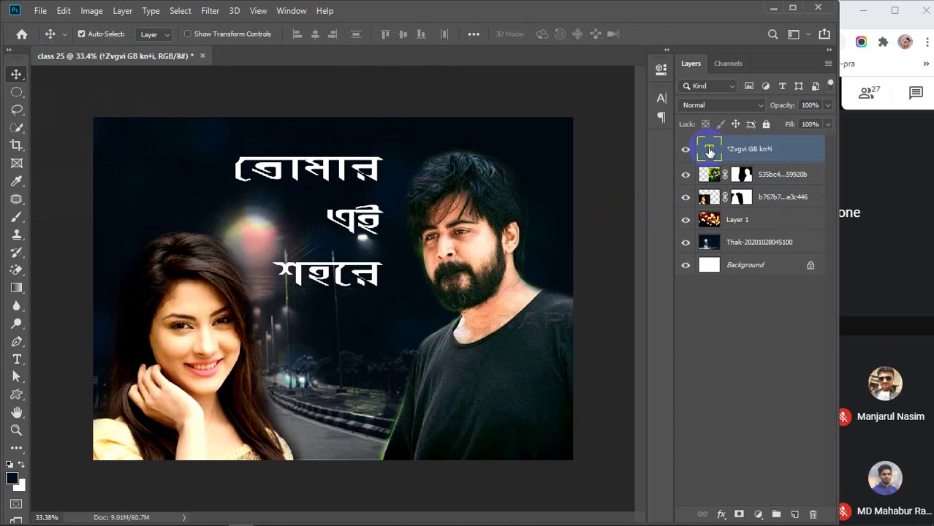
pyautogui.doubleClick(709, 150)
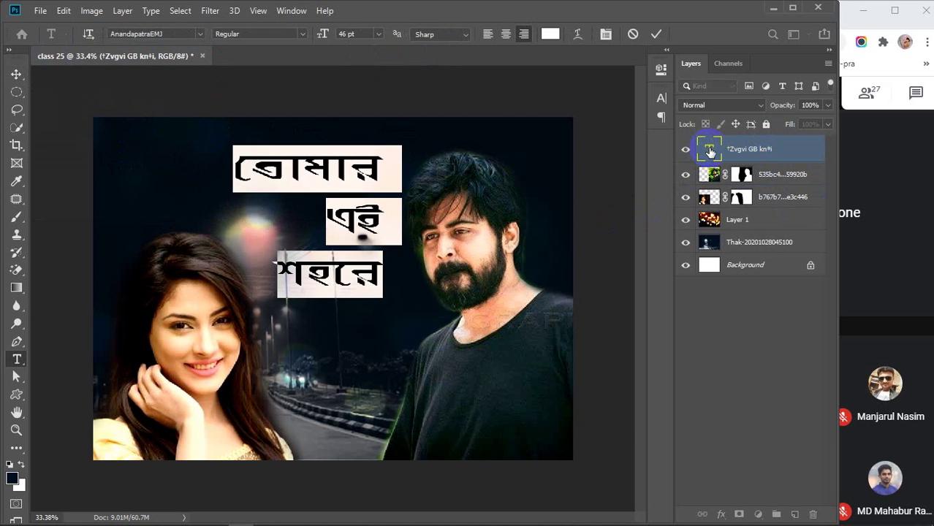
pyautogui.click(551, 34)
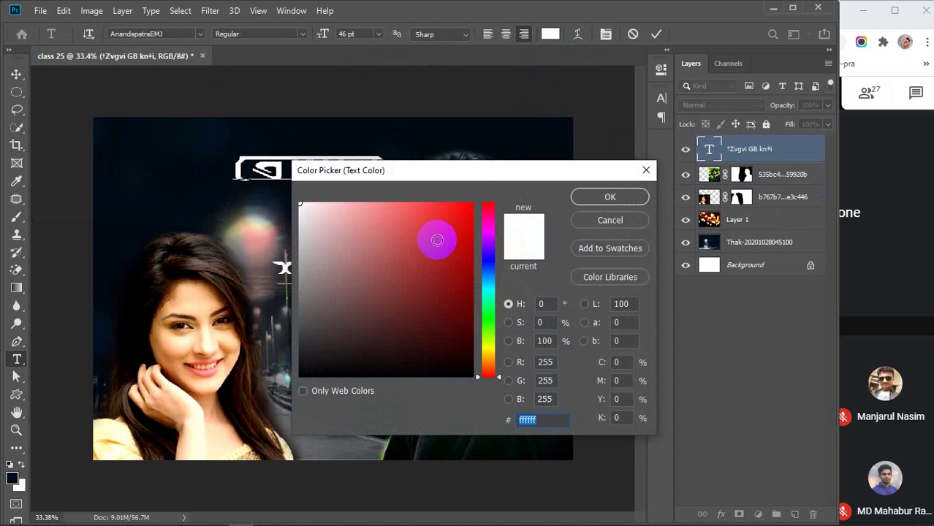
pyautogui.moveTo(496, 171); pyautogui.dragTo(706, 141)
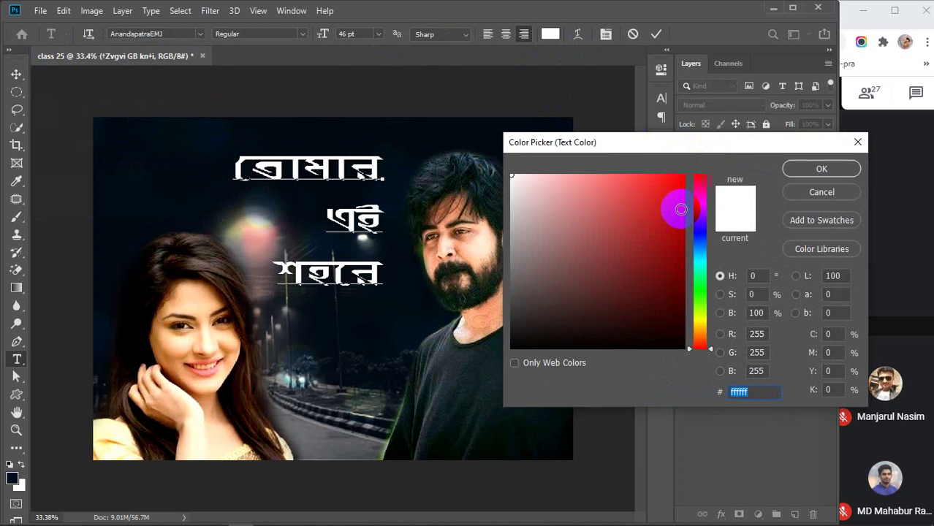
pyautogui.click(701, 256)
pyautogui.moveTo(682, 199); pyautogui.dragTo(695, 146)
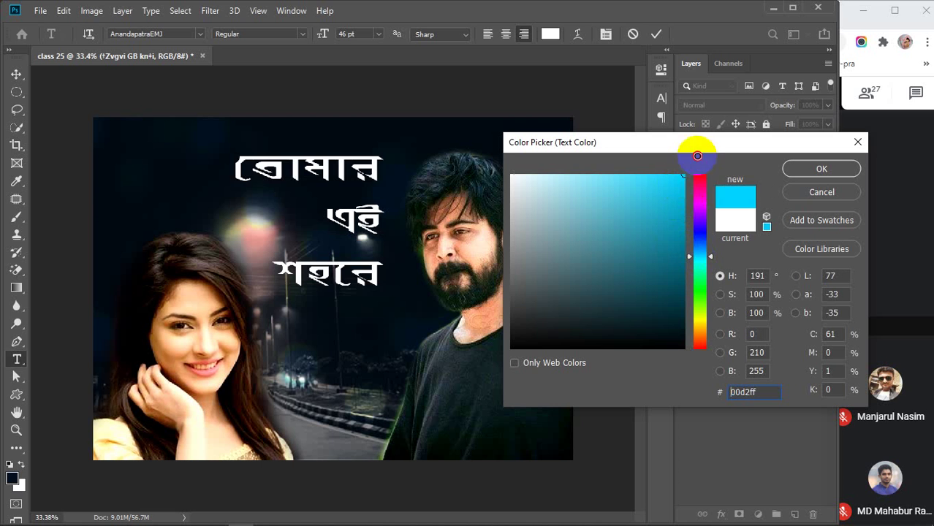
# Try yellow, orange, blue and red hues as the title's text color.
pyautogui.click(700, 319)
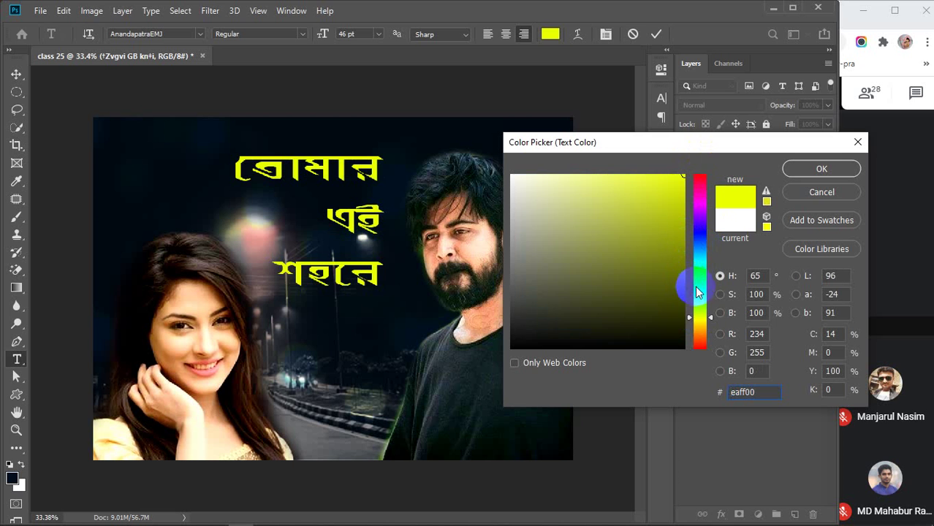
pyautogui.click(701, 326)
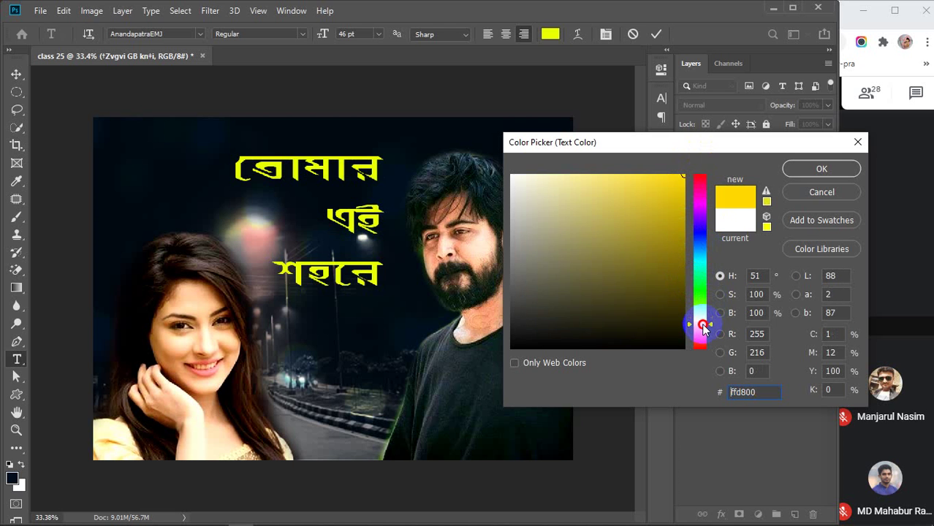
pyautogui.click(702, 315)
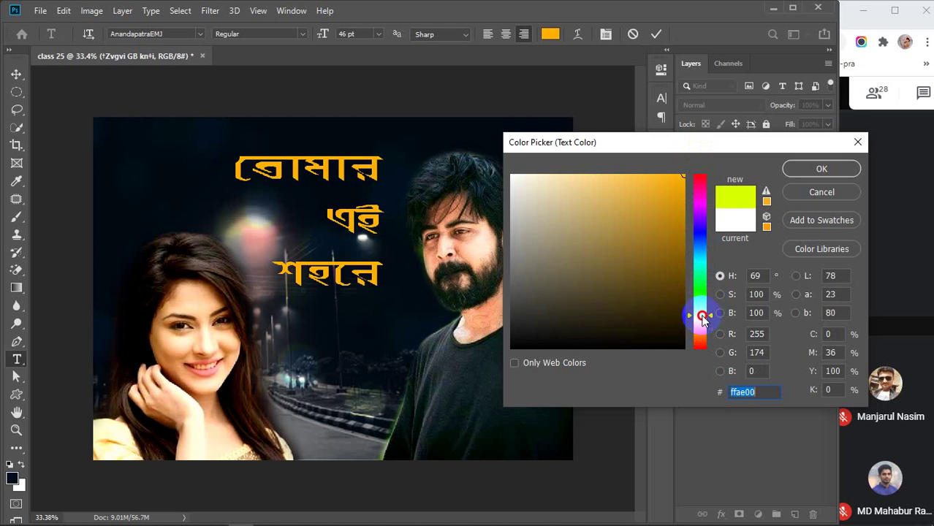
pyautogui.click(701, 266)
pyautogui.click(701, 233)
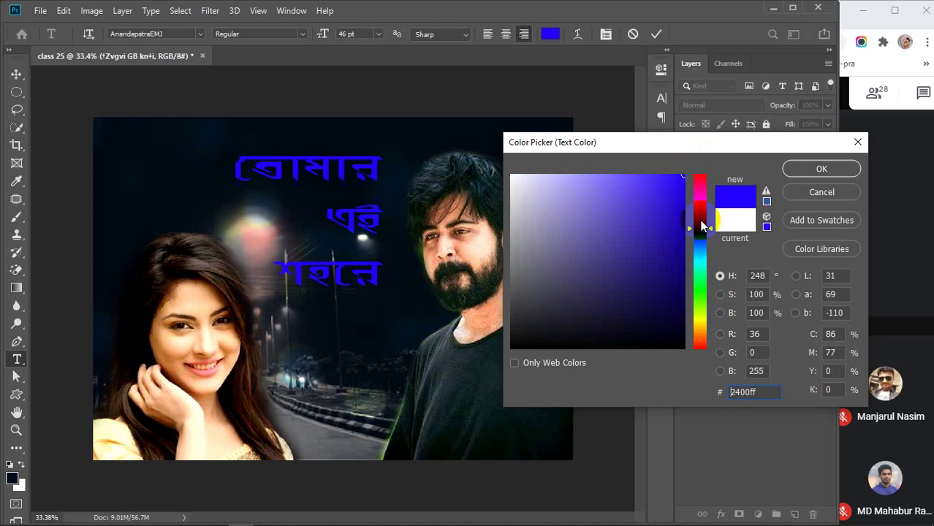
pyautogui.click(701, 205)
pyautogui.click(701, 188)
pyautogui.click(700, 176)
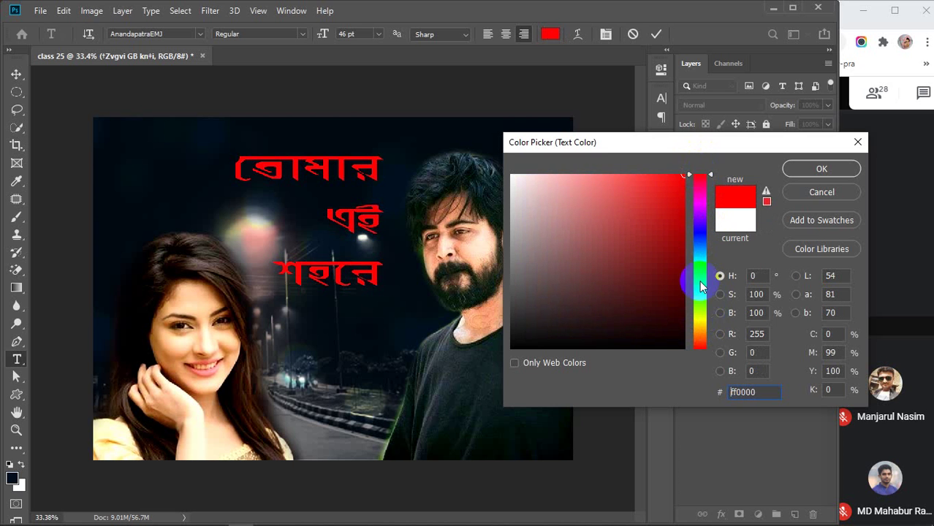
# Set the title's text color to yellow fcff00 and nudge the title slightly toward the man.
pyautogui.click(700, 320)
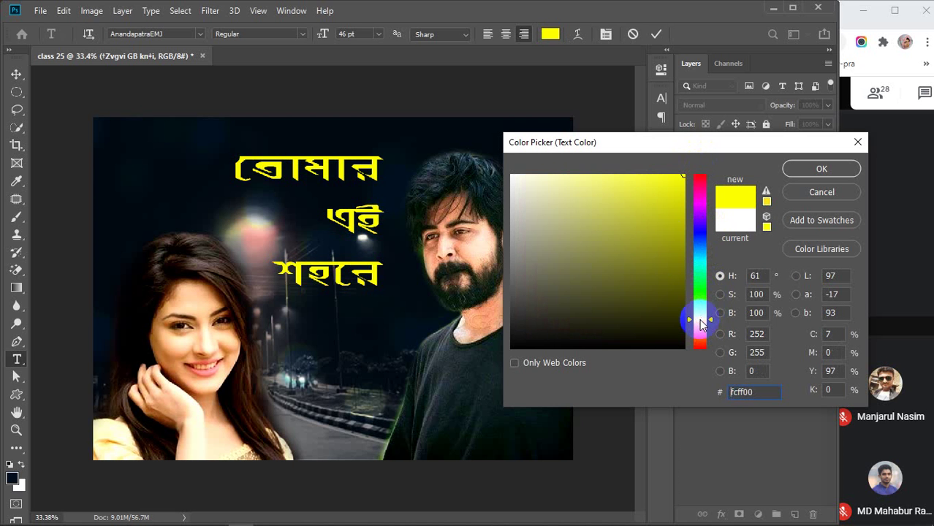
pyautogui.click(805, 169)
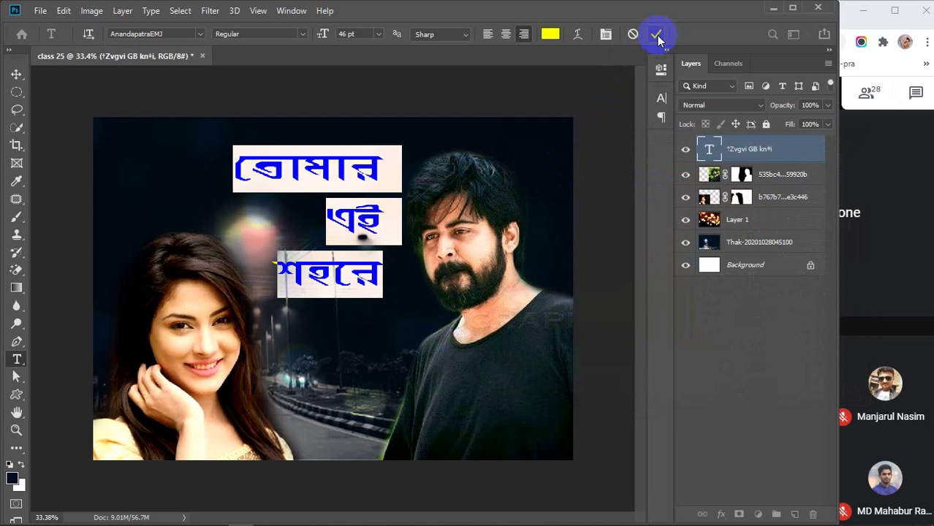
pyautogui.click(657, 34)
pyautogui.press('v')
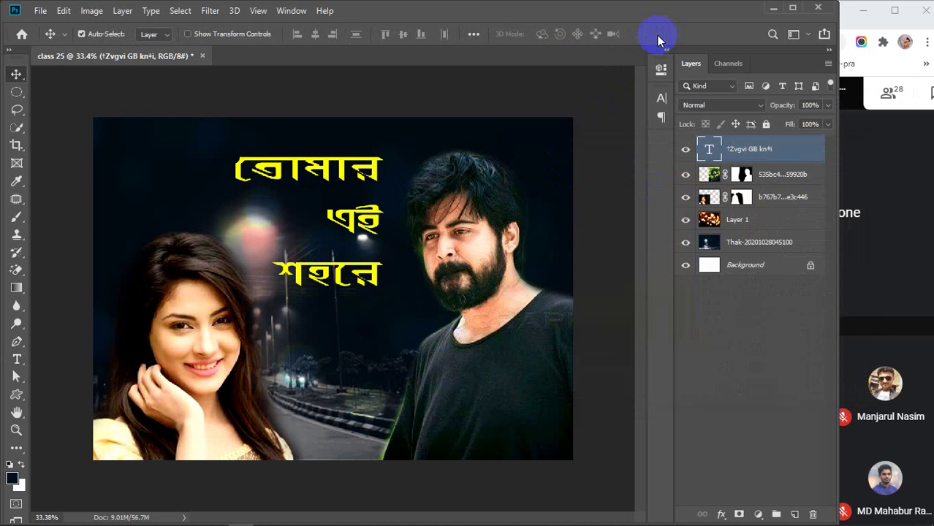
pyautogui.moveTo(371, 164); pyautogui.dragTo(382, 163)
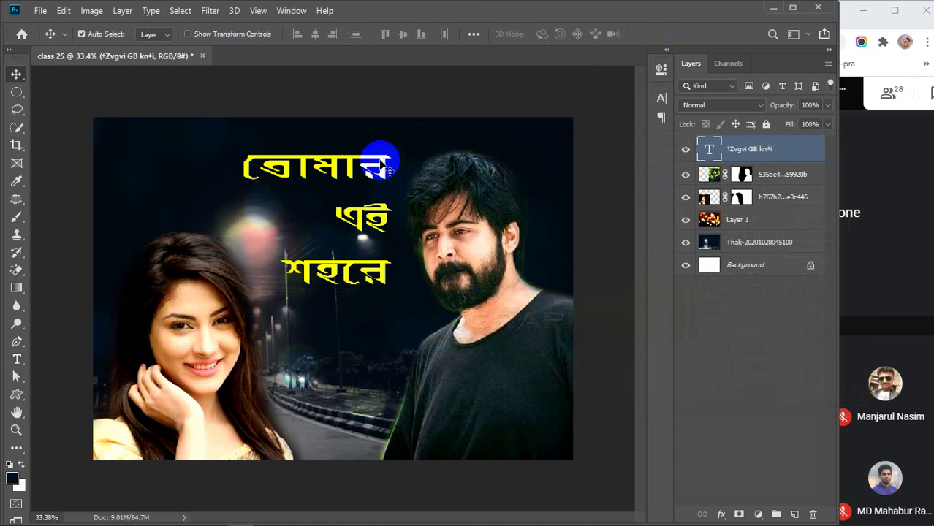
# Hide both portrait layers and the bokeh layer, keeping only the title, street photo and background shown.
pyautogui.click(686, 176)
pyautogui.click(686, 197)
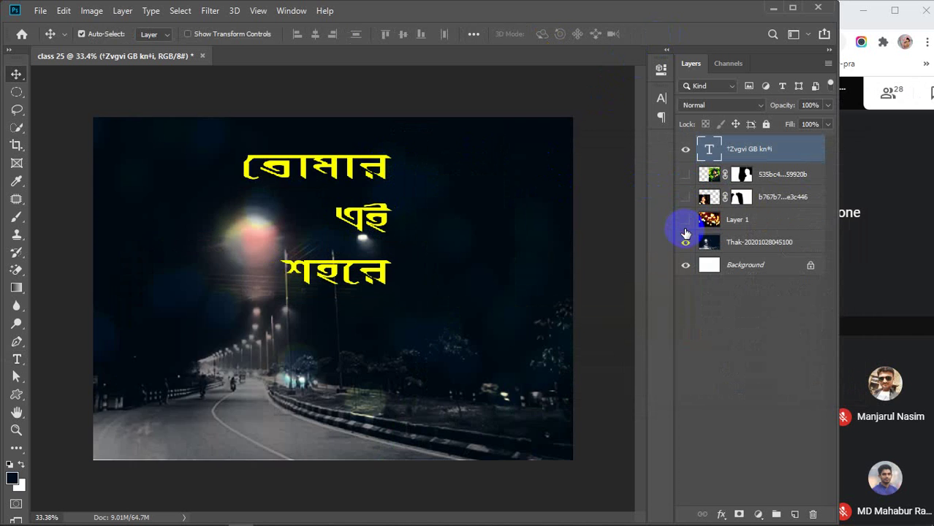
pyautogui.click(685, 220)
pyautogui.click(686, 242)
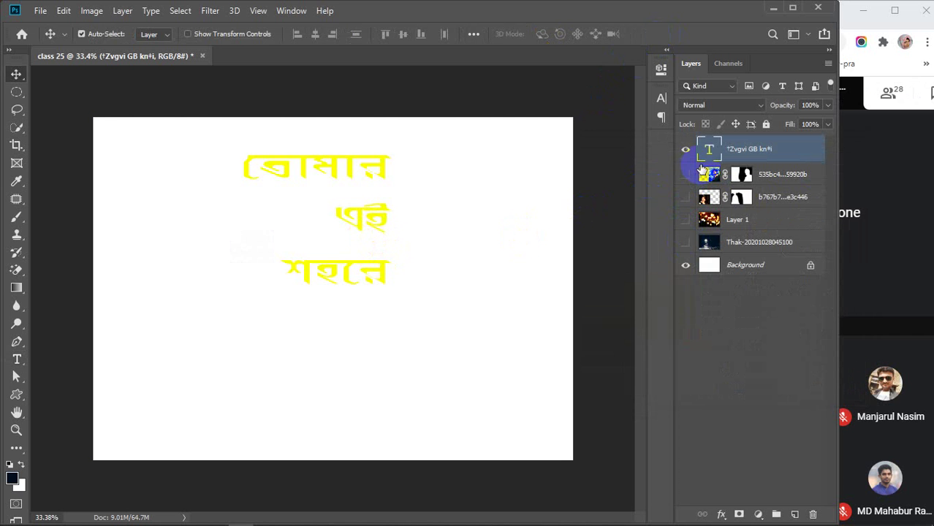
pyautogui.click(686, 267)
pyautogui.click(686, 266)
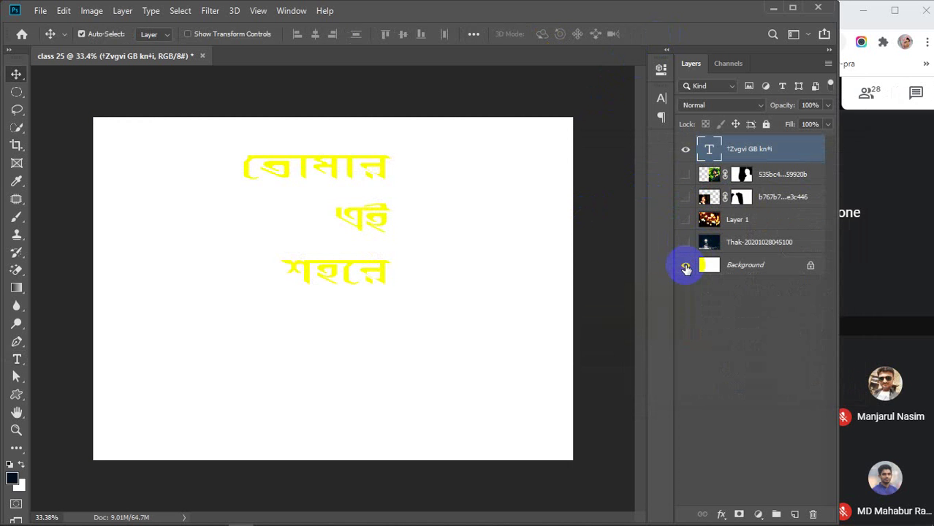
pyautogui.click(686, 243)
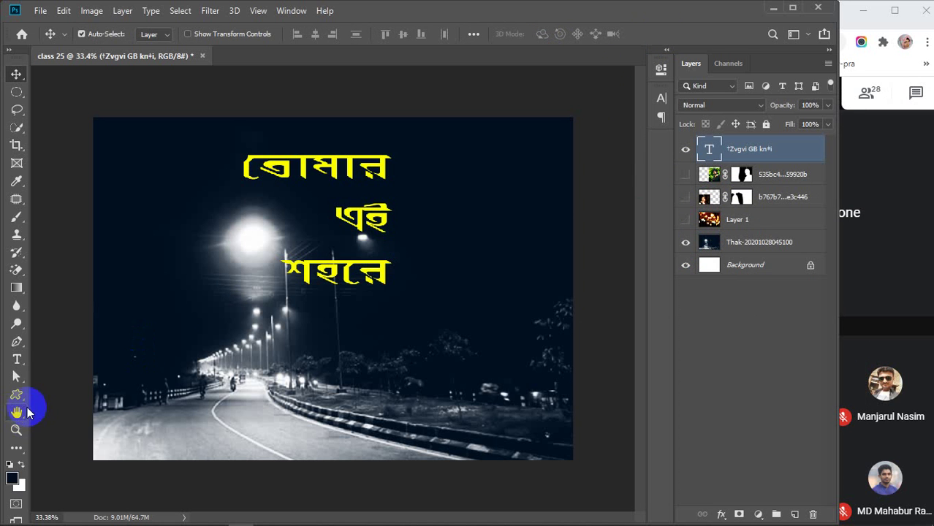
# Start a Pen tool shape outline offset around the lower left end of the word শহরে.
pyautogui.click(16, 341)
pyautogui.scroll(5, 321, 289)
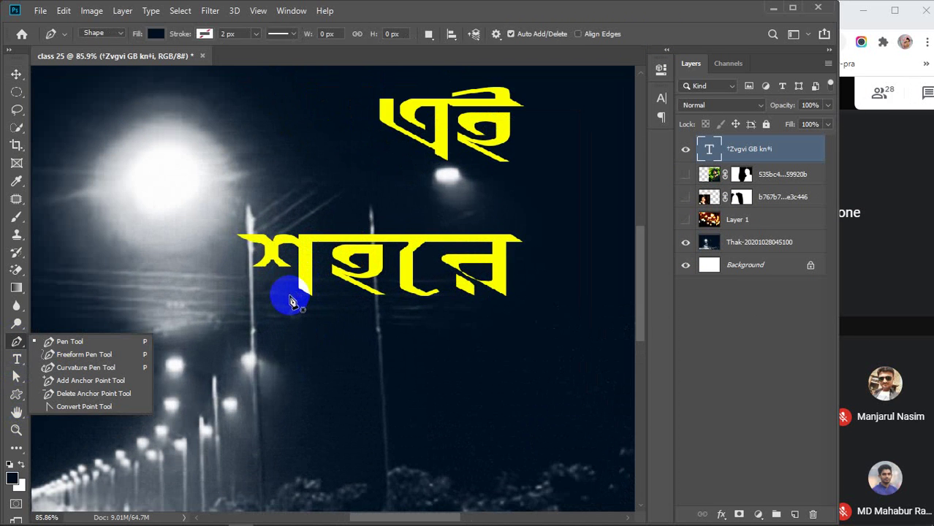
pyautogui.click(290, 297)
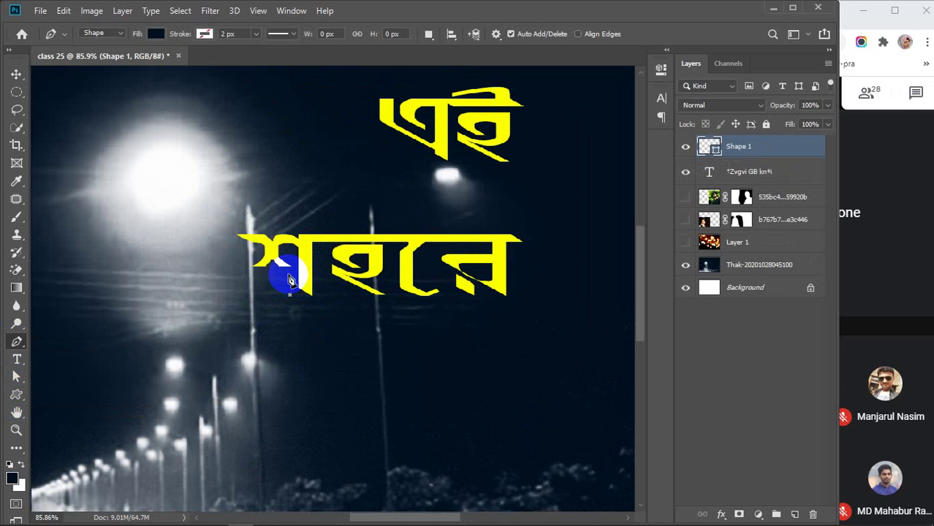
pyautogui.click(290, 277)
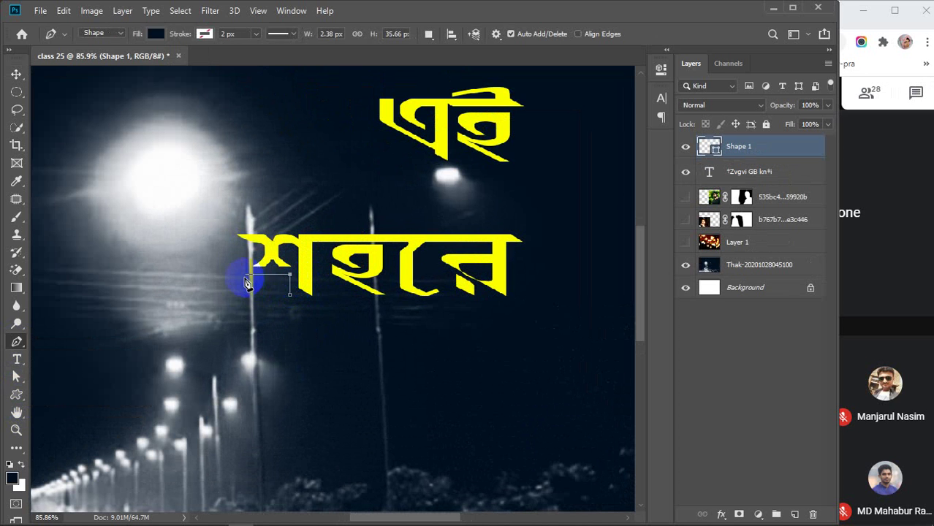
pyautogui.click(244, 278)
pyautogui.click(252, 256)
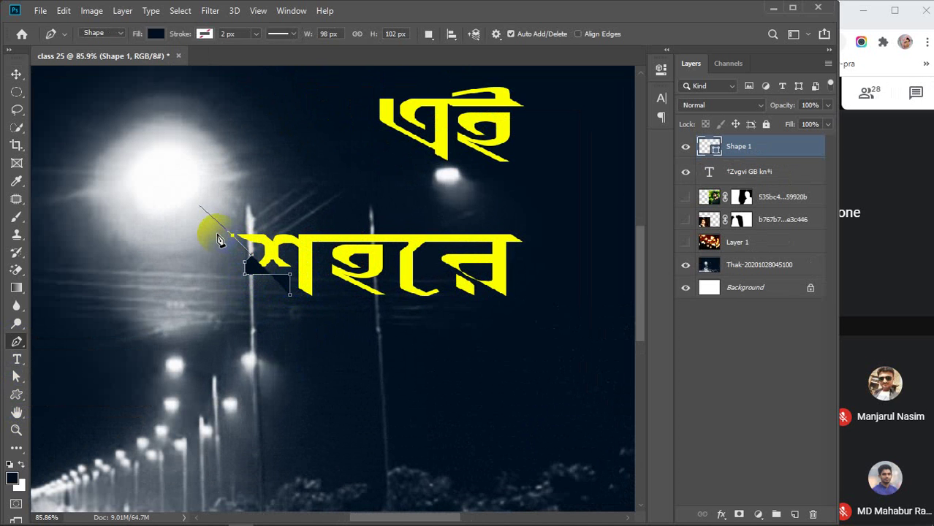
# Set the outline shape's fill to no color.
pyautogui.click(116, 33)
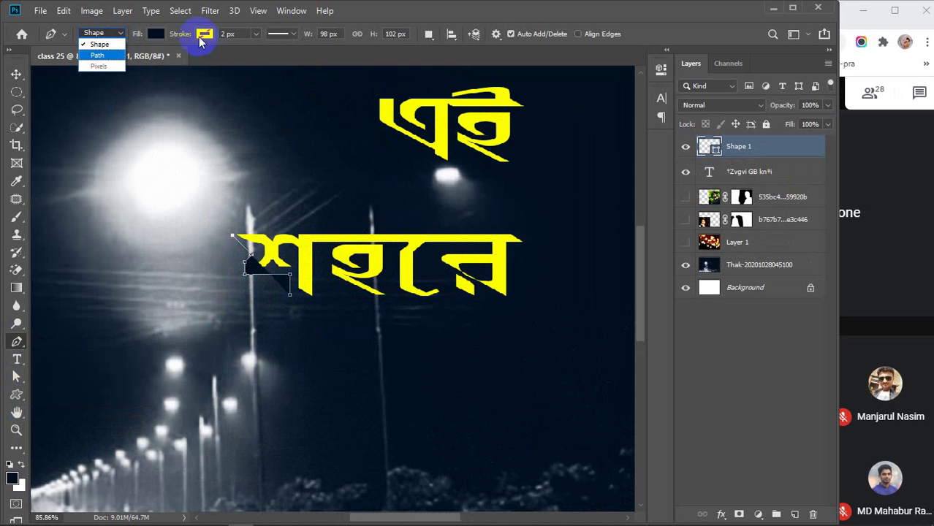
pyautogui.click(158, 35)
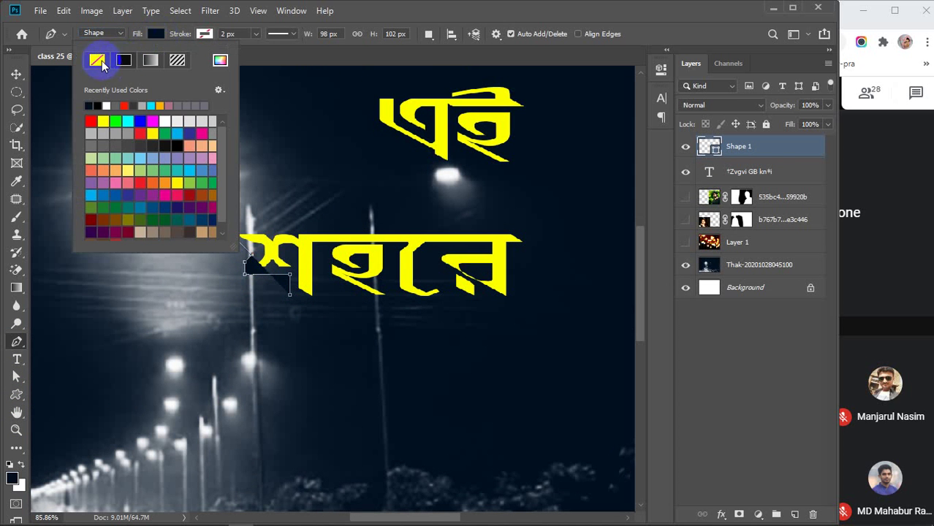
pyautogui.click(97, 60)
pyautogui.click(189, 35)
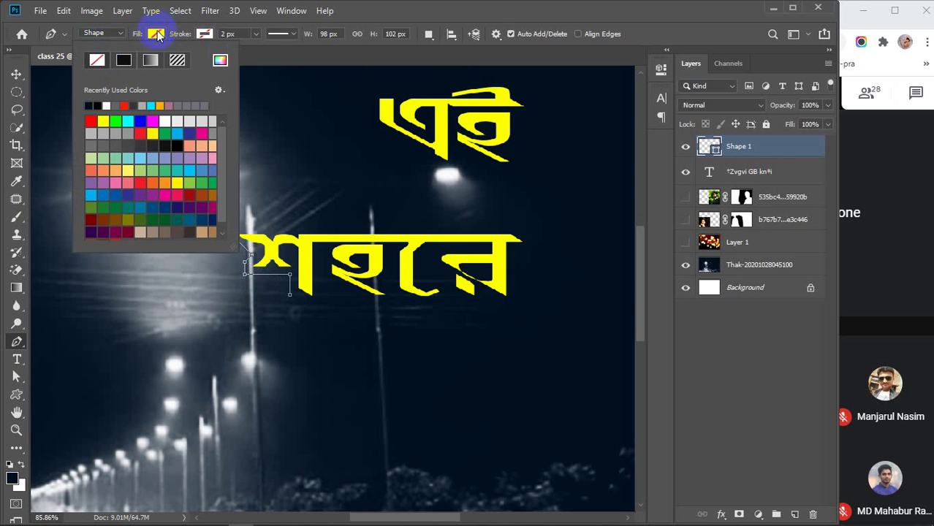
pyautogui.click(157, 35)
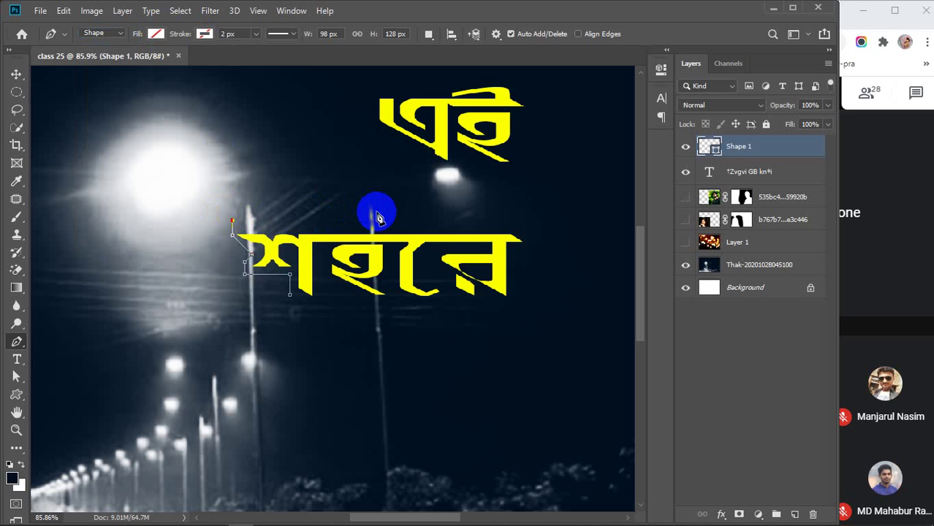
# Extend the pen outline above শহরে, around the left side of এই, and up toward the underside of তোমার.
pyautogui.click(432, 221)
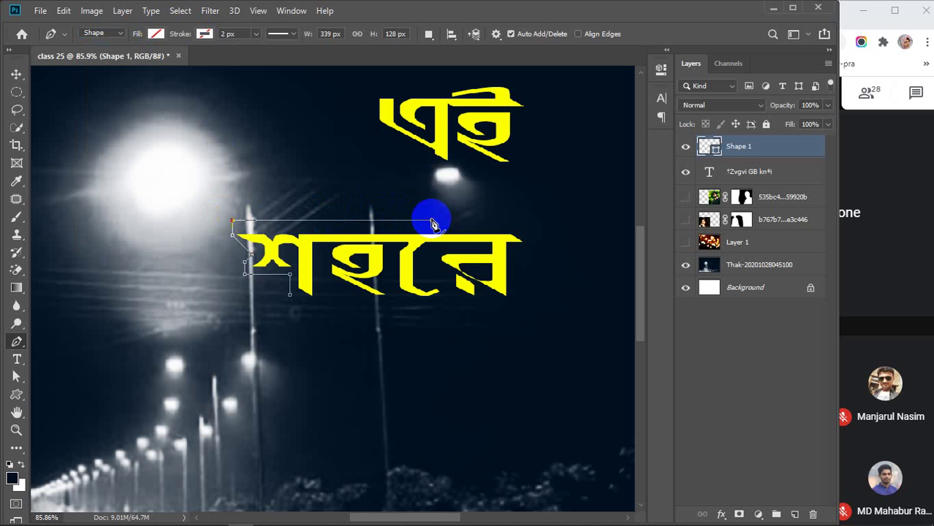
pyautogui.click(433, 169)
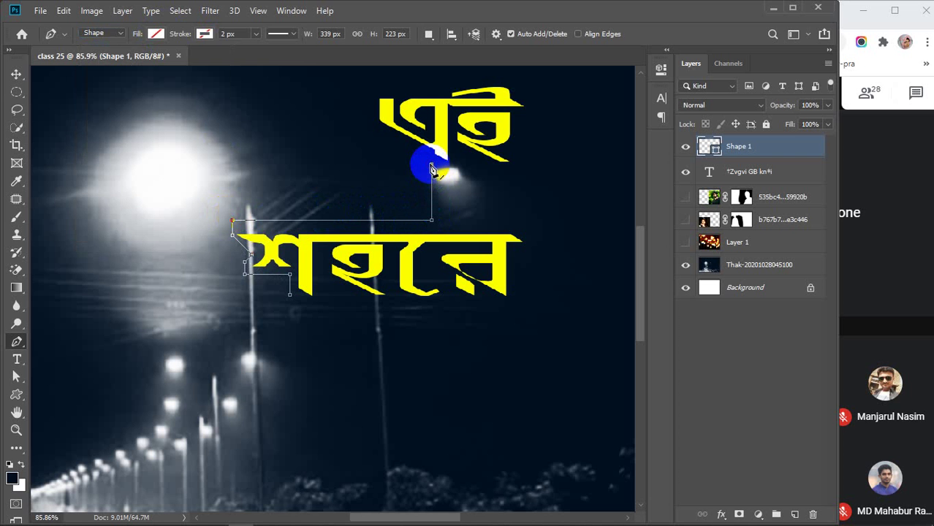
pyautogui.click(366, 132)
pyautogui.scroll(5, 366, 131)
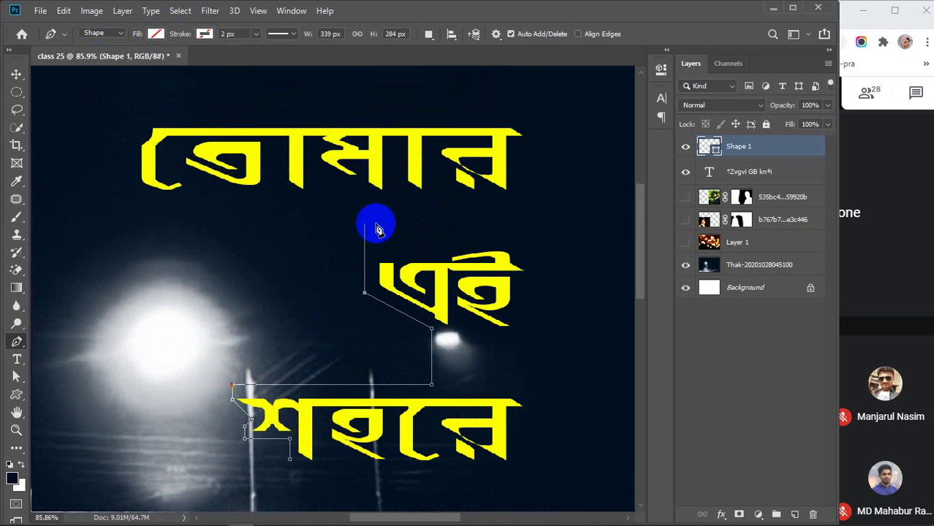
pyautogui.keyDown('shift'); pyautogui.click(370, 255); pyautogui.keyUp('shift')
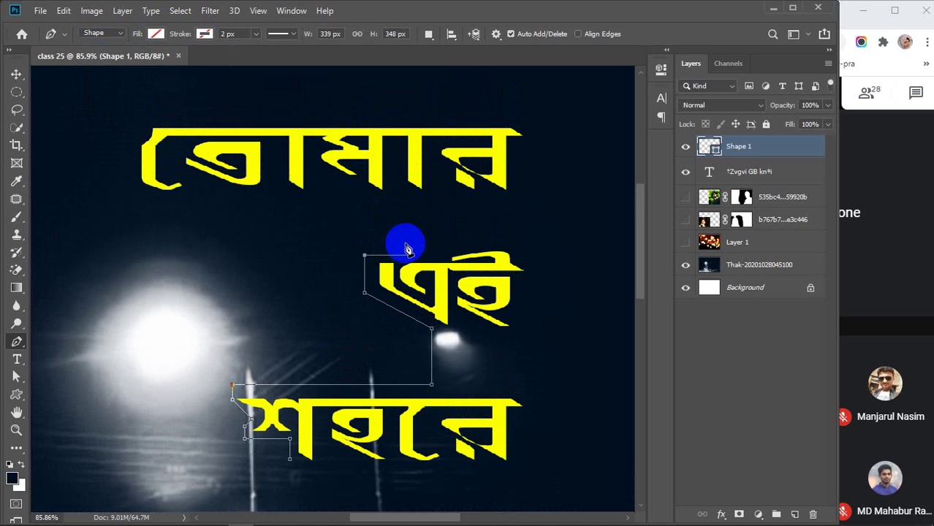
pyautogui.keyDown('shift'); pyautogui.click(434, 253); pyautogui.keyUp('shift')
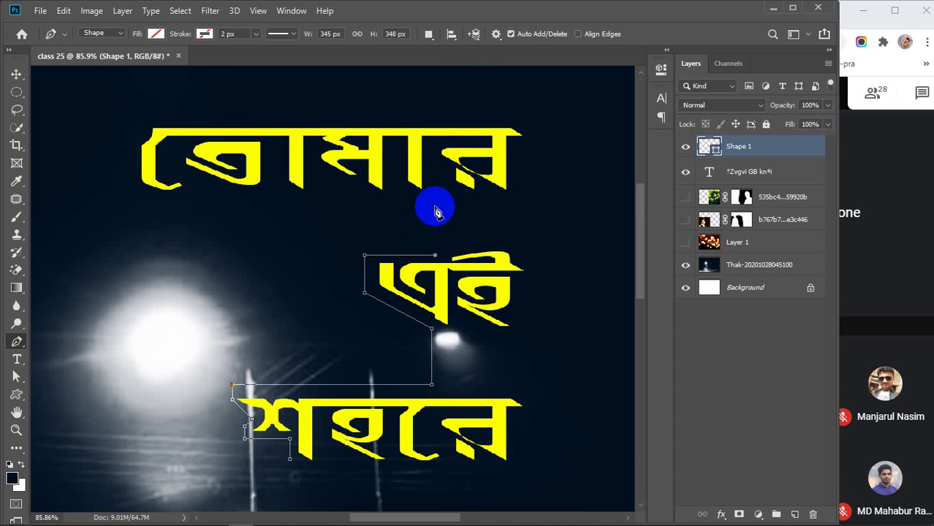
pyautogui.click(435, 212)
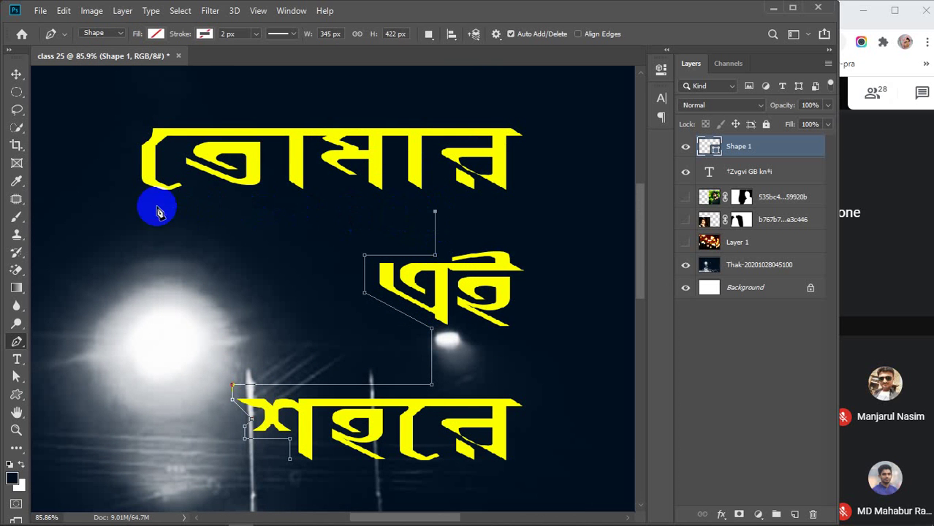
# Trace the pen outline around all sides of তোমার, including its notched right end, and bring it down to the top of এই.
pyautogui.click(136, 210)
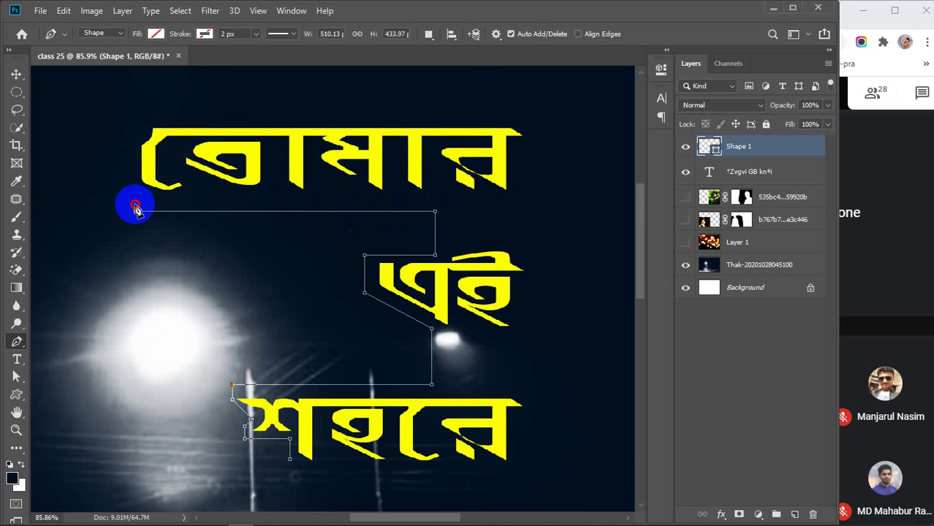
pyautogui.click(130, 114)
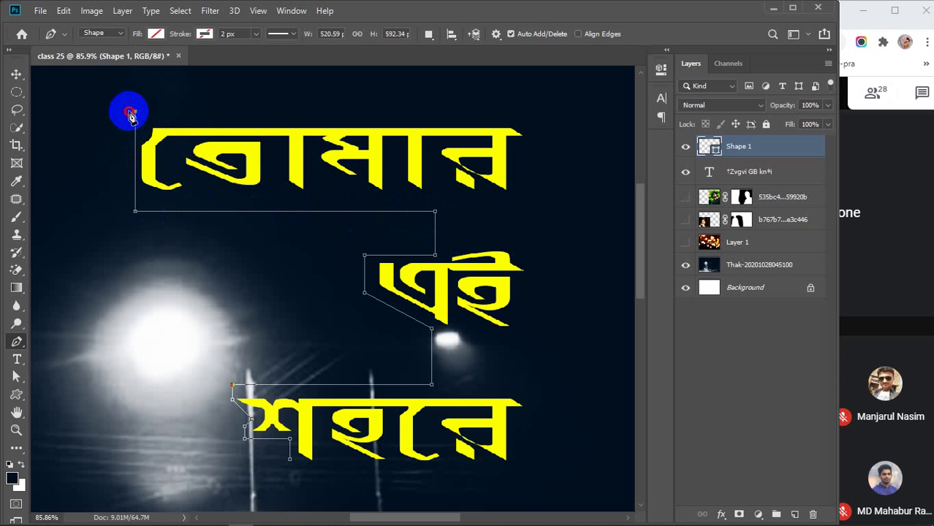
pyautogui.click(530, 113)
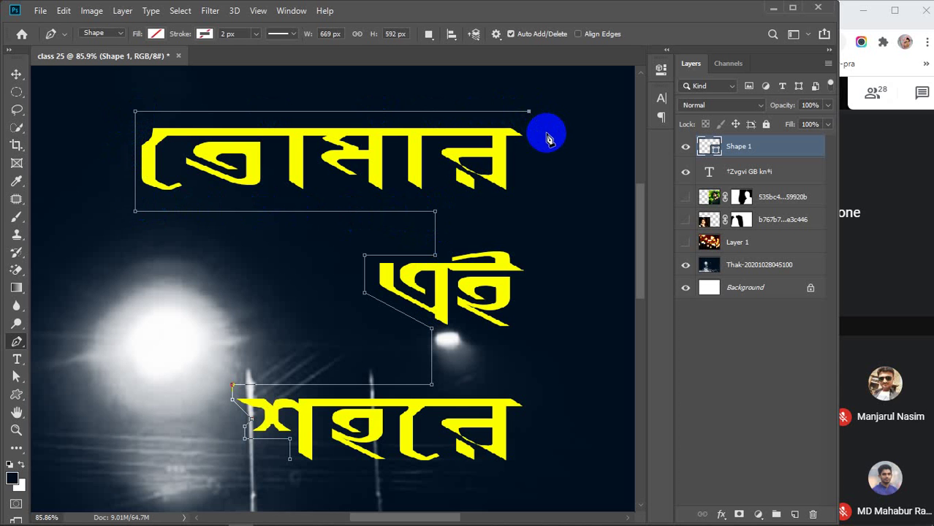
pyautogui.click(547, 134)
pyautogui.click(547, 144)
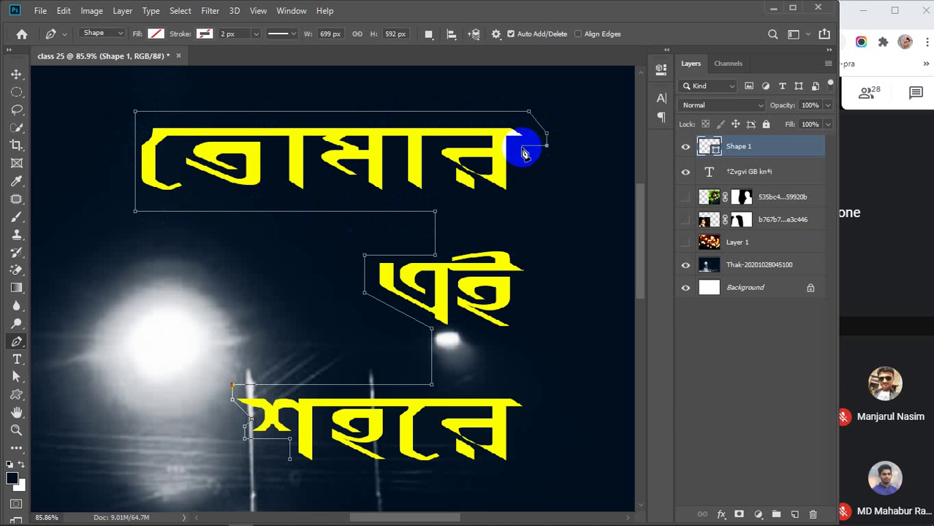
pyautogui.click(519, 145)
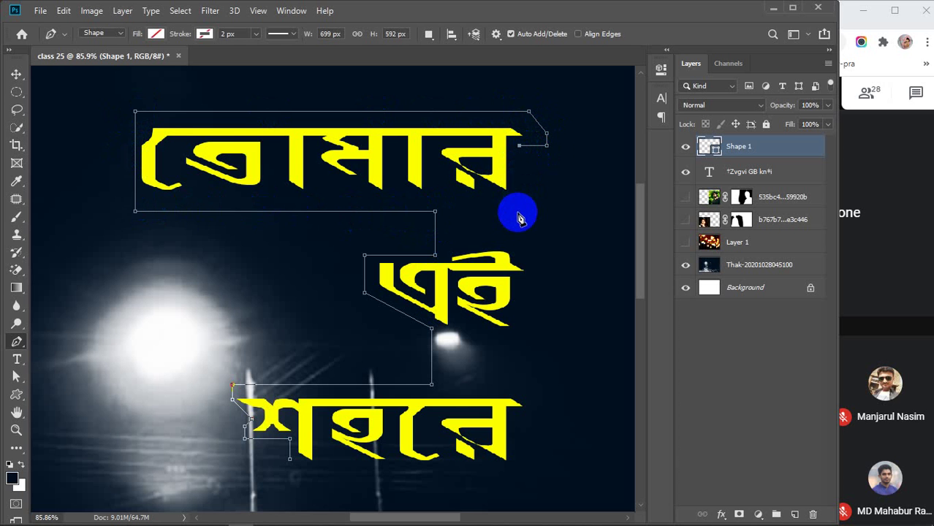
pyautogui.click(519, 205)
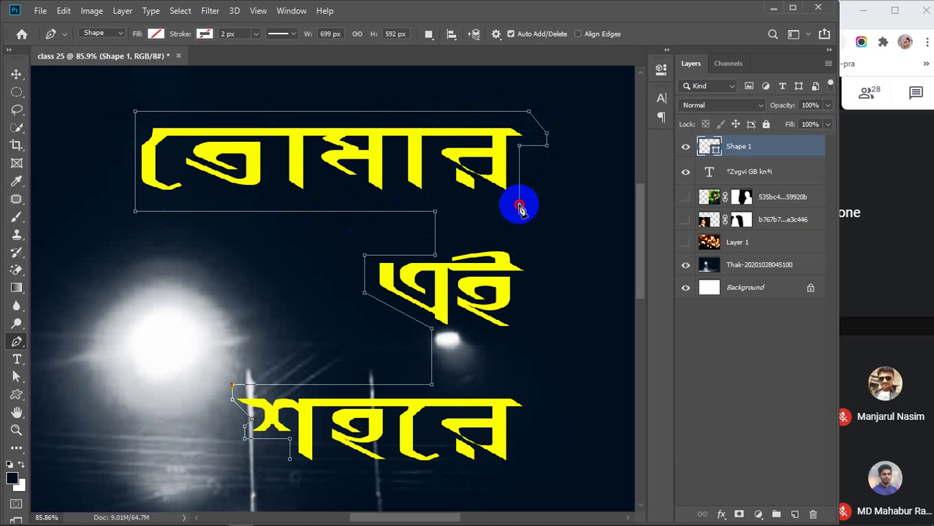
pyautogui.click(457, 205)
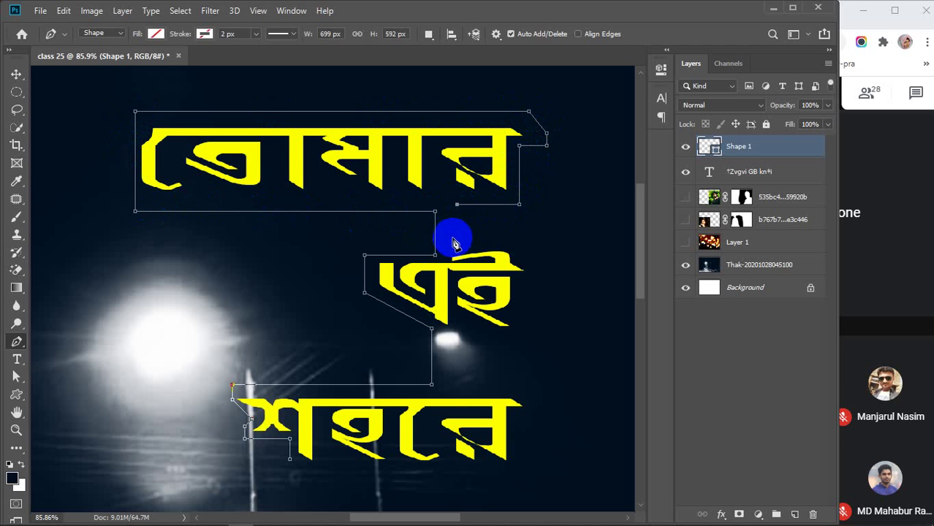
pyautogui.click(457, 242)
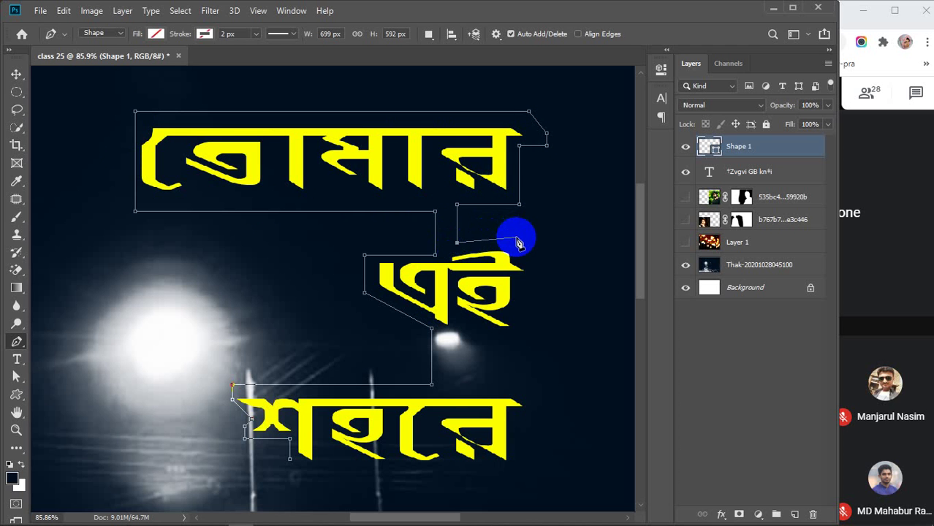
# Continue the outline with curved segments over the top and right side of এই, under it, and down to শহরে.
pyautogui.moveTo(520, 240); pyautogui.dragTo(547, 244)
pyautogui.keyDown('alt'); pyautogui.click(519, 239); pyautogui.keyUp('alt')
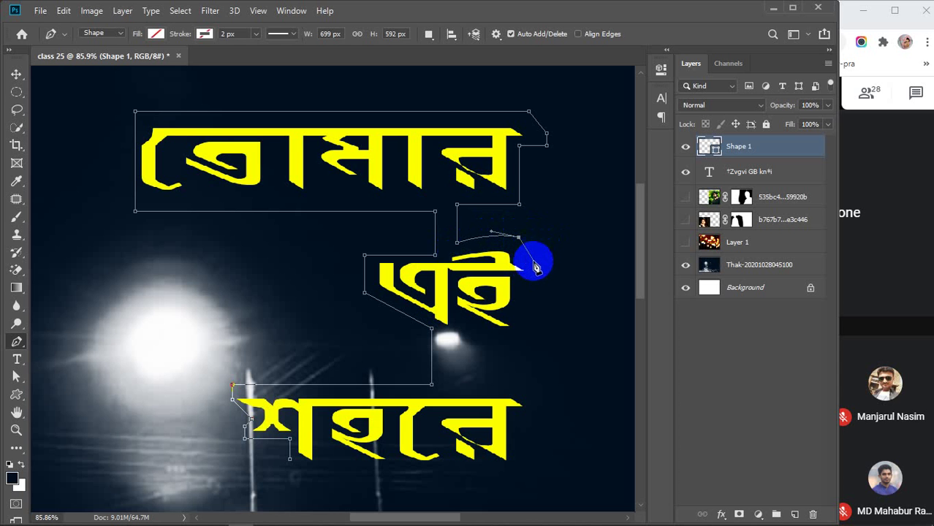
pyautogui.moveTo(541, 264); pyautogui.dragTo(558, 269)
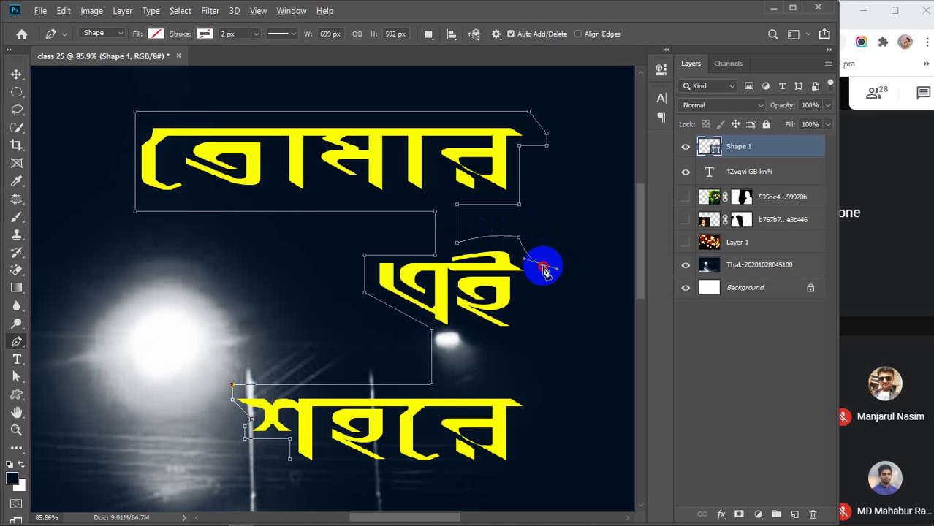
pyautogui.click(543, 266)
pyautogui.hotkey('ctrl', 'z')
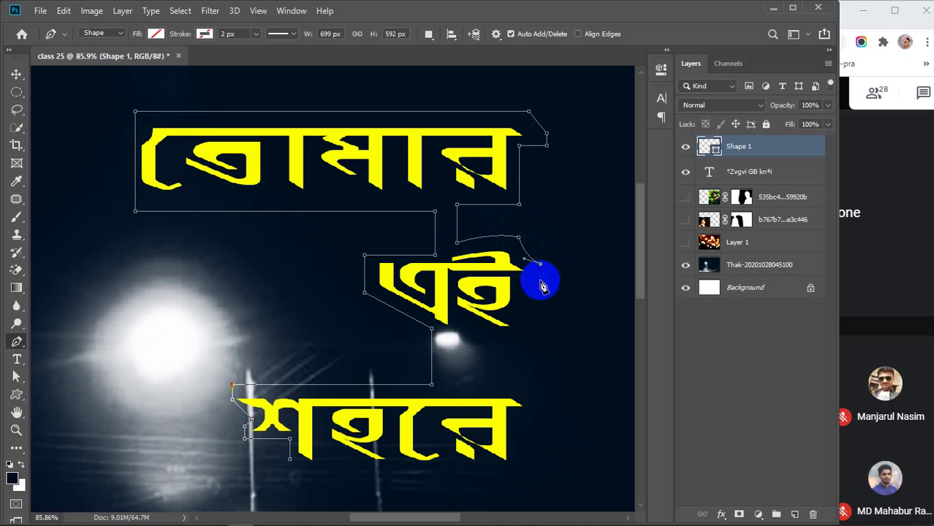
pyautogui.click(541, 281)
pyautogui.click(525, 281)
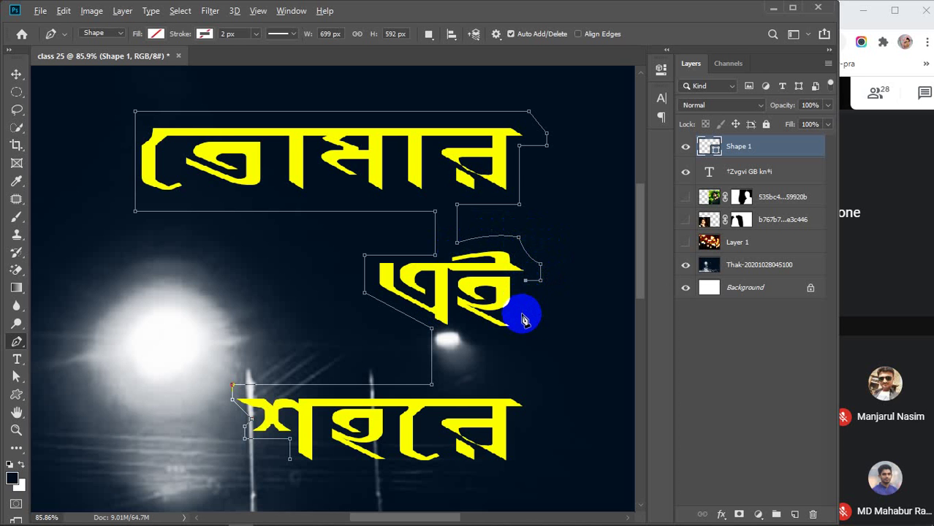
pyautogui.moveTo(522, 318)
pyautogui.mouseDown()
pyautogui.moveTo(506, 323)
pyautogui.moveTo(534, 325)
pyautogui.mouseUp()
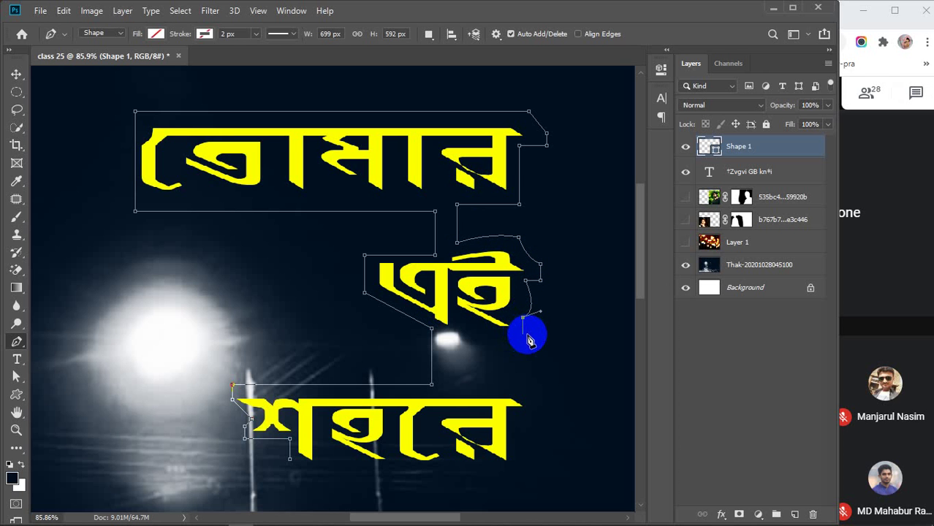
pyautogui.moveTo(526, 335); pyautogui.dragTo(508, 347)
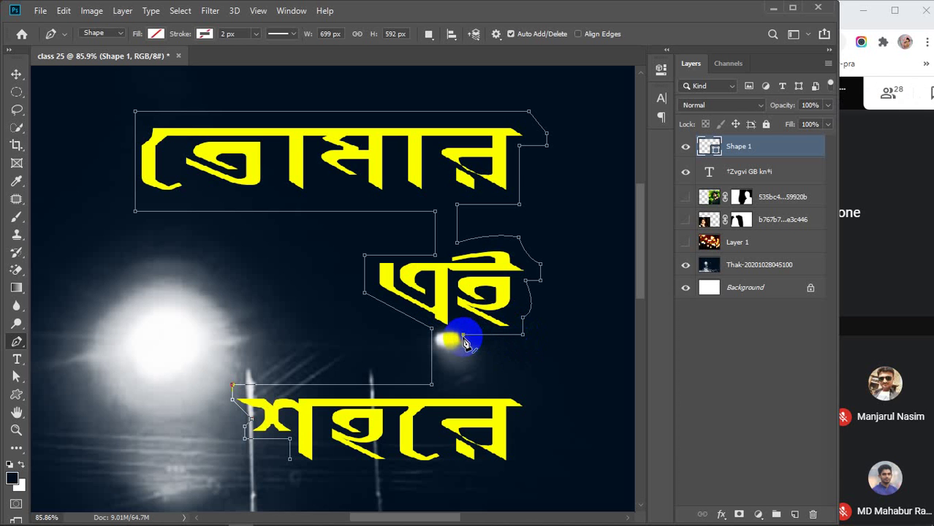
pyautogui.keyDown('shift'); pyautogui.click(457, 381); pyautogui.keyUp('shift')
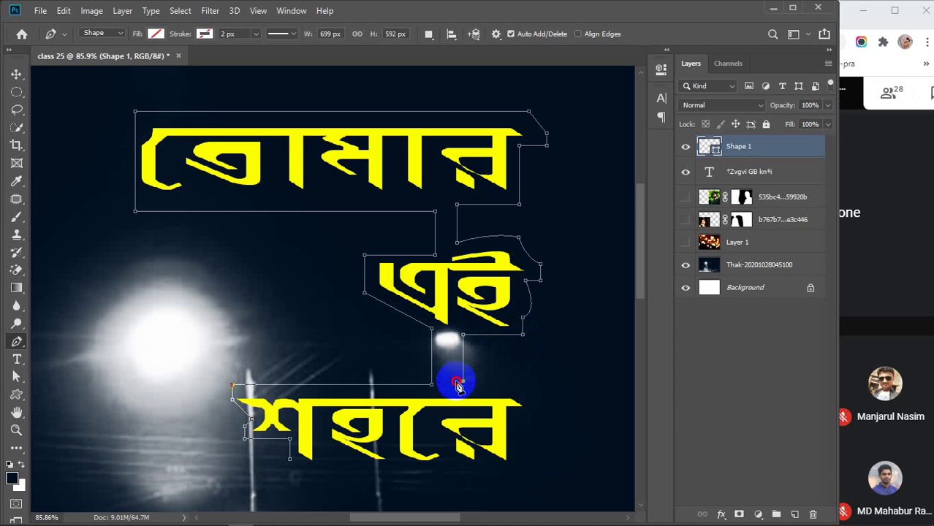
# Trace the outline over the right part of শহরে and around its angled right end to below the last letter.
pyautogui.keyDown('shift'); pyautogui.click(520, 381); pyautogui.keyUp('shift')
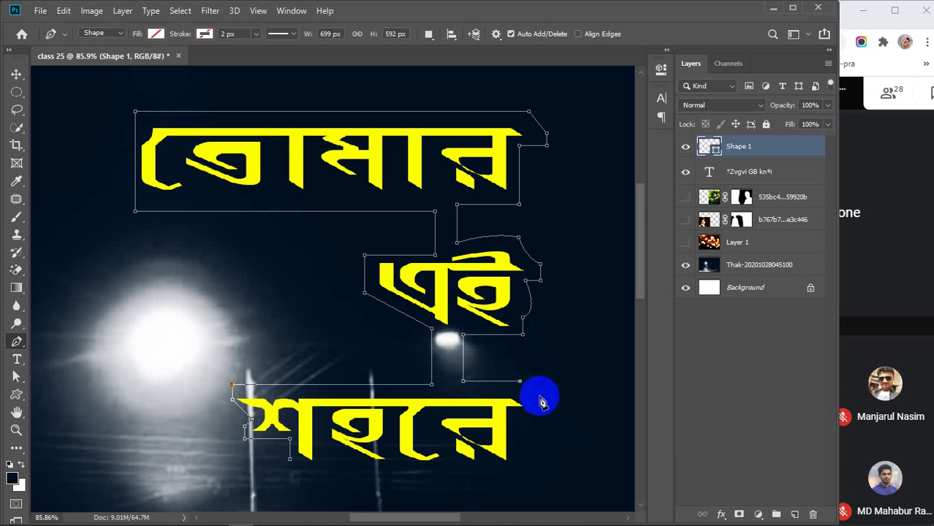
pyautogui.click(545, 401)
pyautogui.click(544, 415)
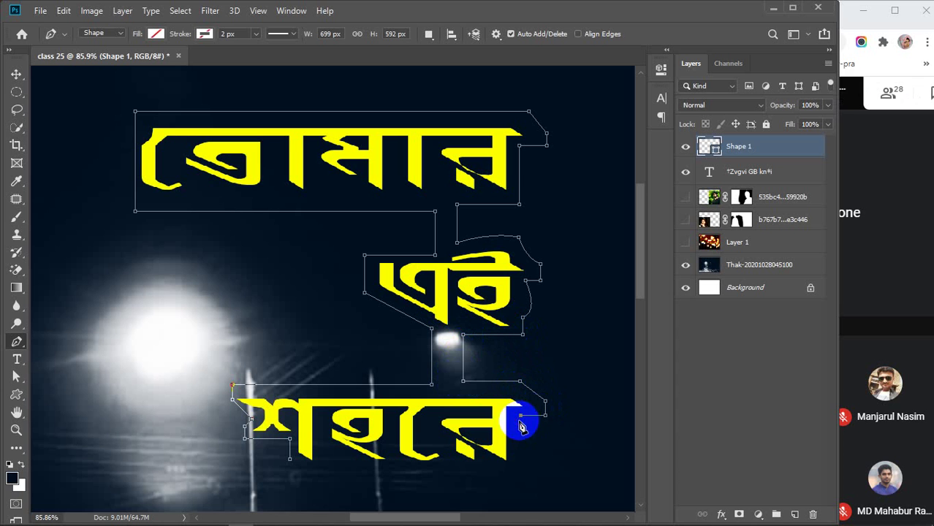
pyautogui.keyDown('shift'); pyautogui.click(505, 479); pyautogui.keyUp('shift')
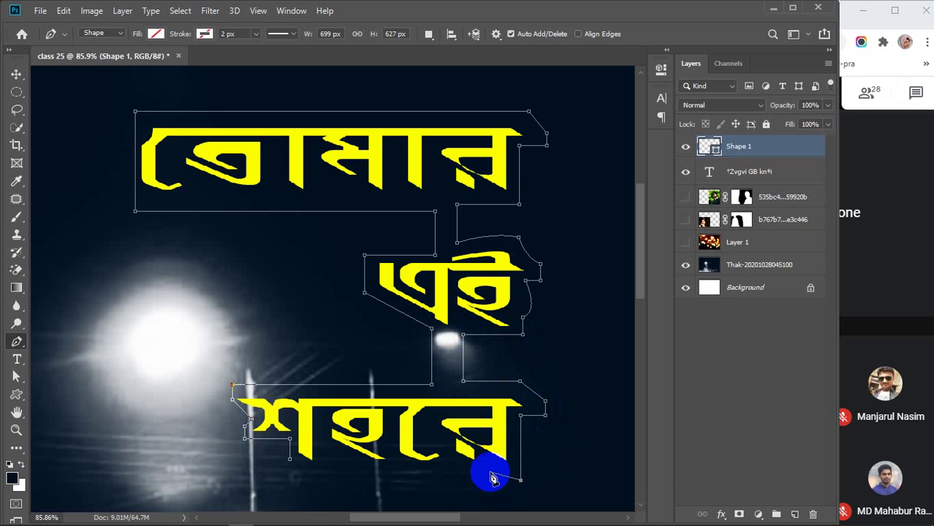
# Trace a zigzag outline along the underside of শহরে and close the path at the open end beneath its first letter.
pyautogui.moveTo(490, 471); pyautogui.dragTo(434, 482)
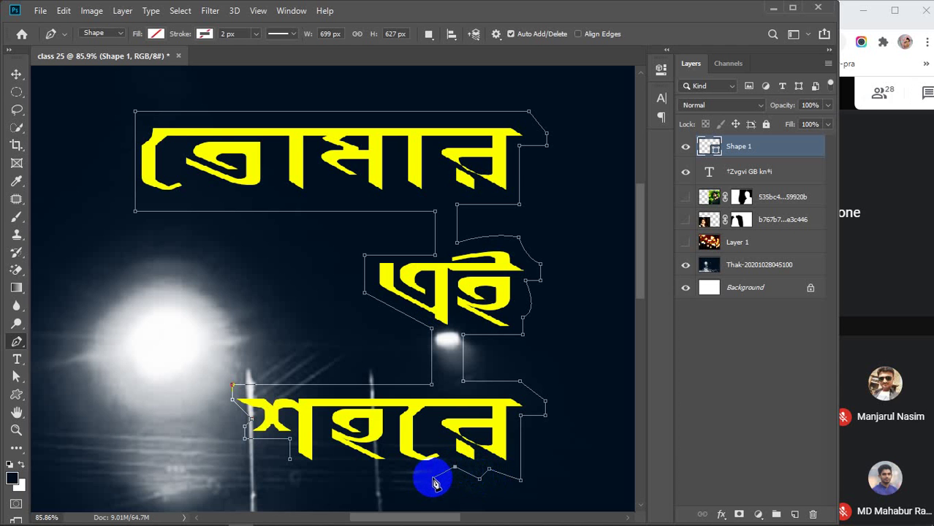
pyautogui.click(435, 478)
pyautogui.click(400, 468)
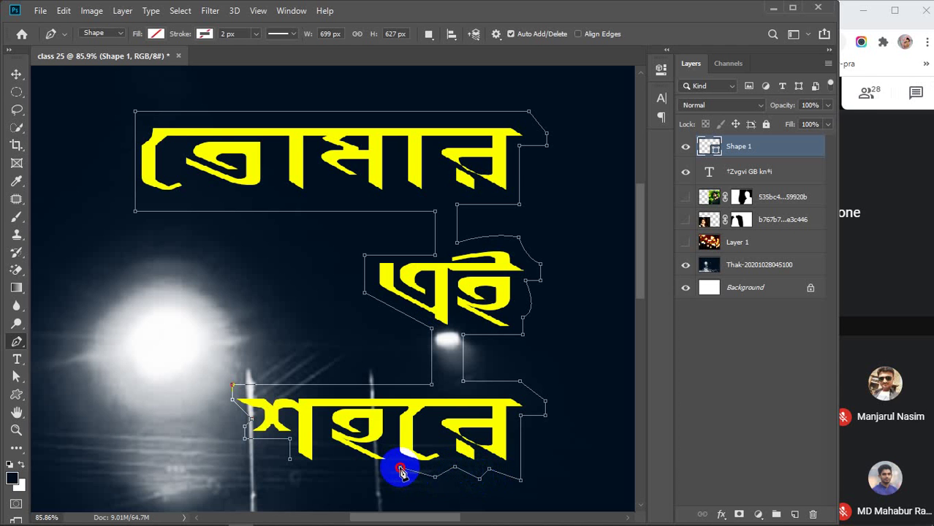
pyautogui.click(375, 476)
pyautogui.click(340, 460)
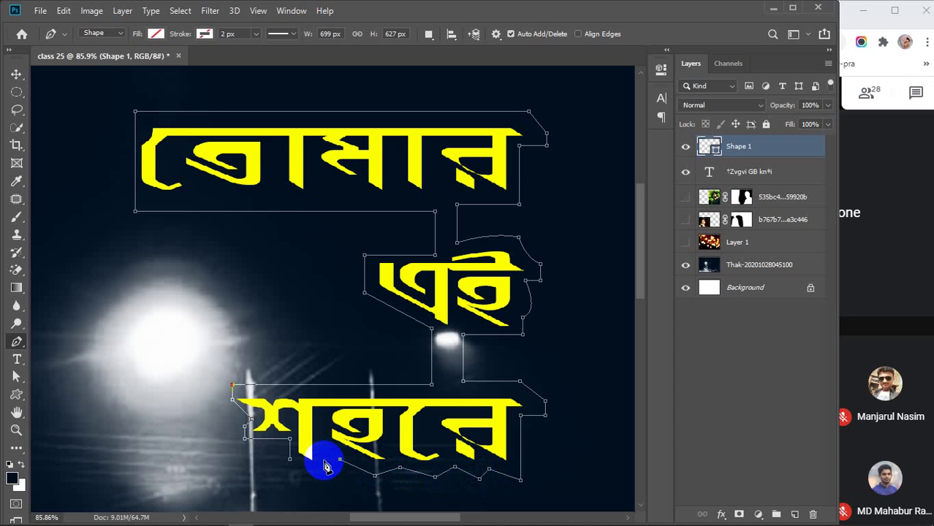
pyautogui.click(323, 474)
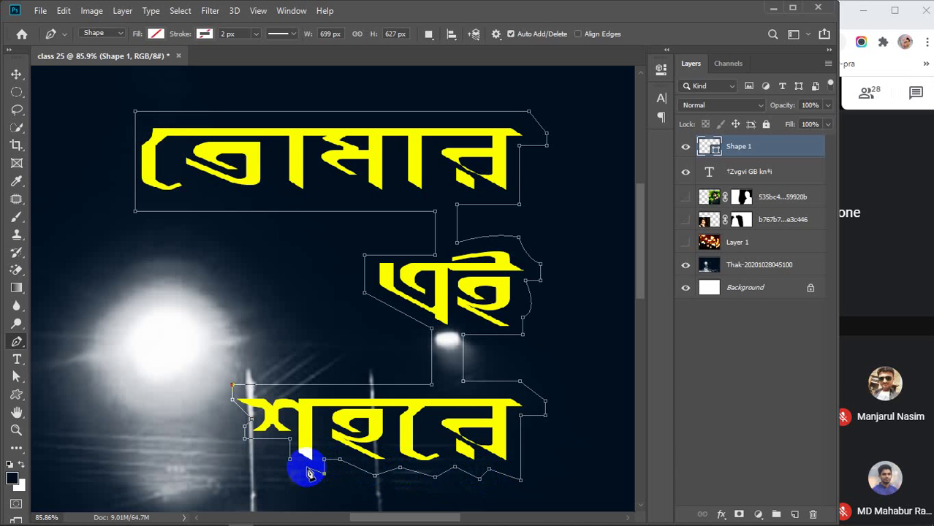
pyautogui.click(291, 462)
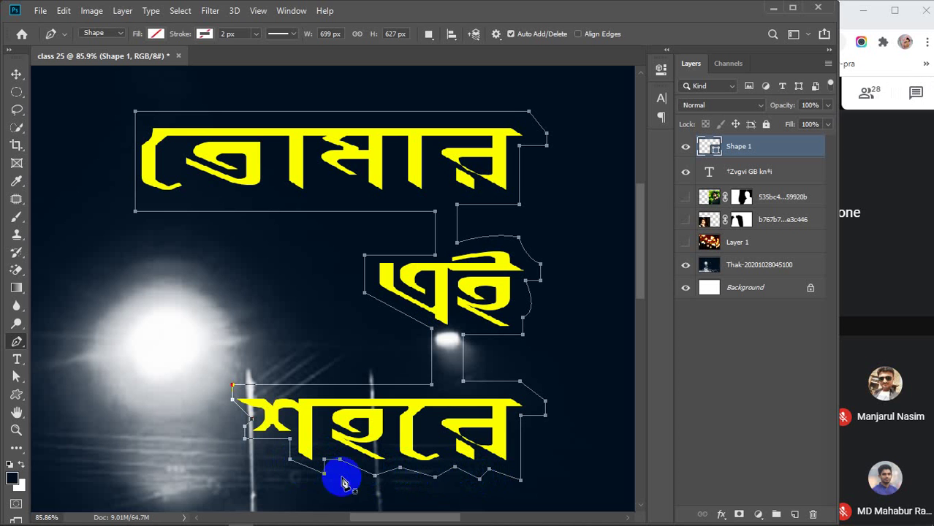
# Fill the closed outline shape with solid green and switch to the Move tool.
pyautogui.click(155, 35)
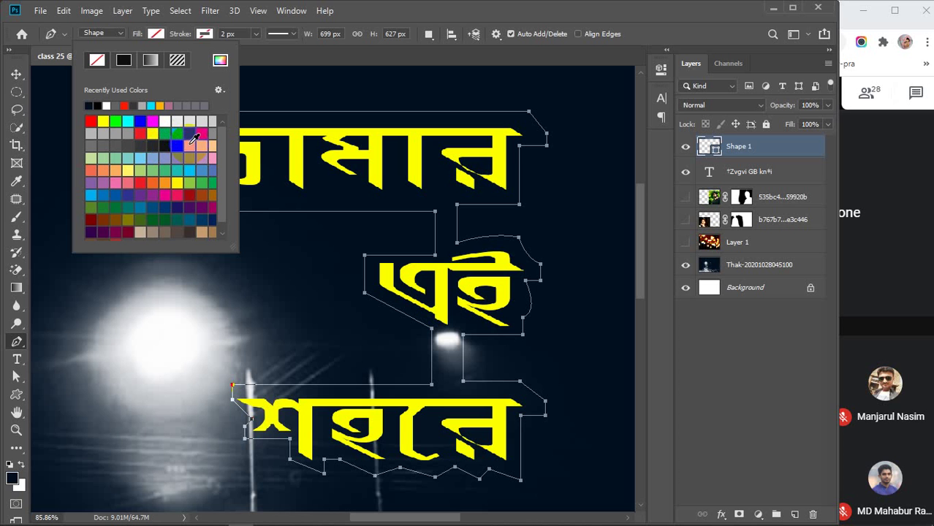
pyautogui.click(204, 214)
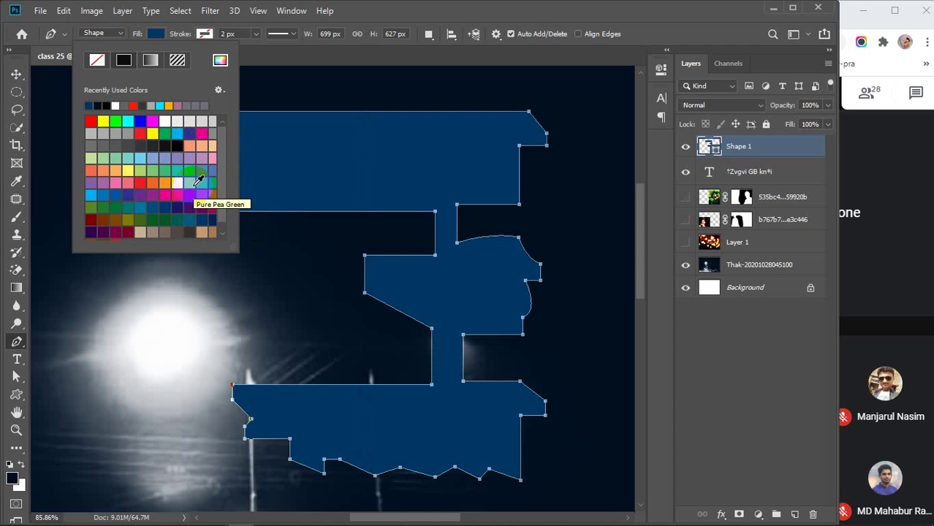
pyautogui.click(202, 183)
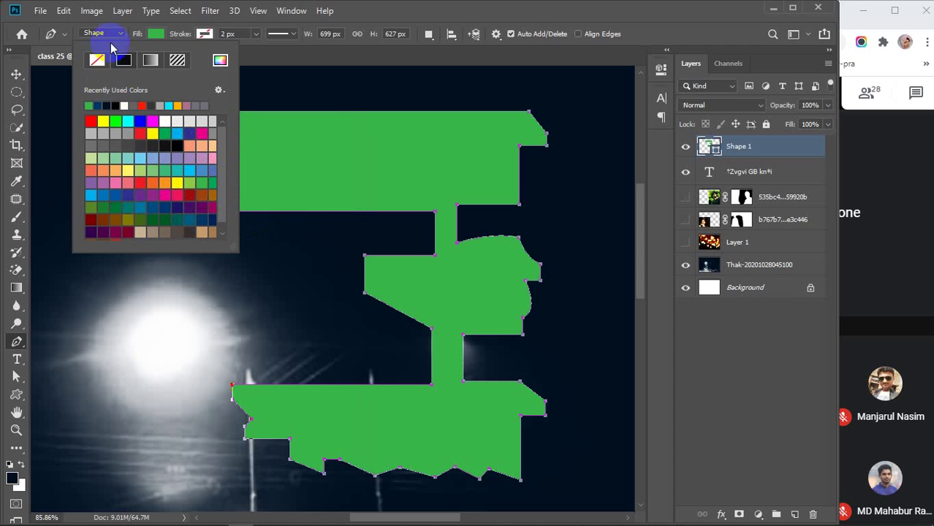
pyautogui.click(119, 33)
pyautogui.click(18, 77)
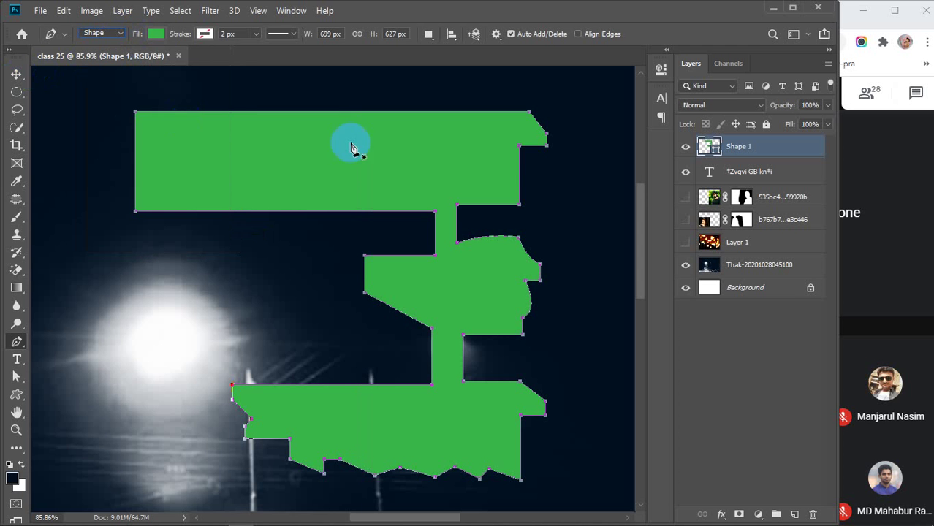
pyautogui.click(16, 74)
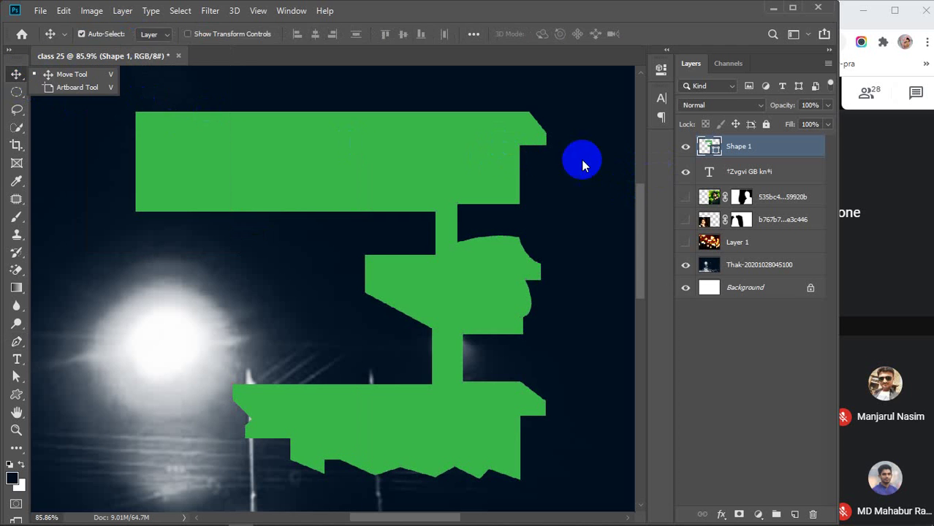
# Place Shape 1 below the title text layer and show both portrait layers and Layer 1.
pyautogui.moveTo(753, 159); pyautogui.dragTo(763, 188)
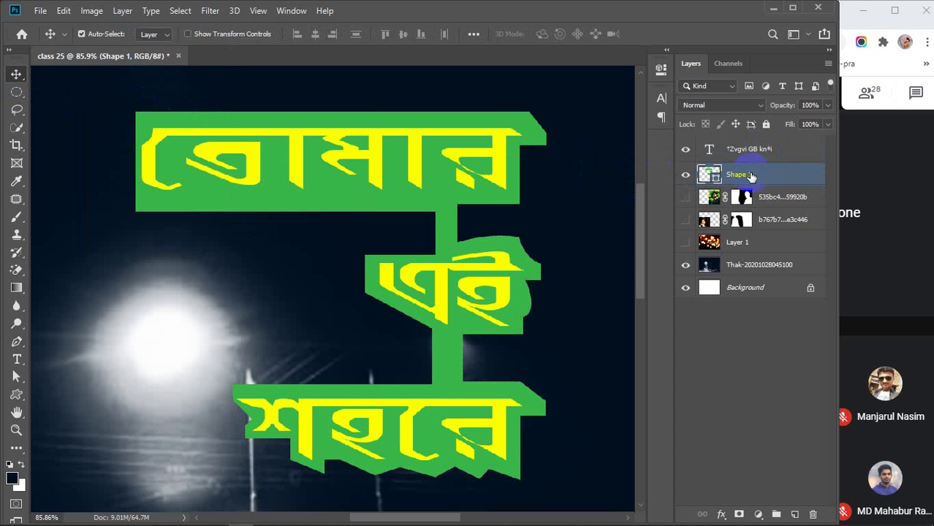
pyautogui.click(686, 197)
pyautogui.click(686, 219)
pyautogui.click(686, 242)
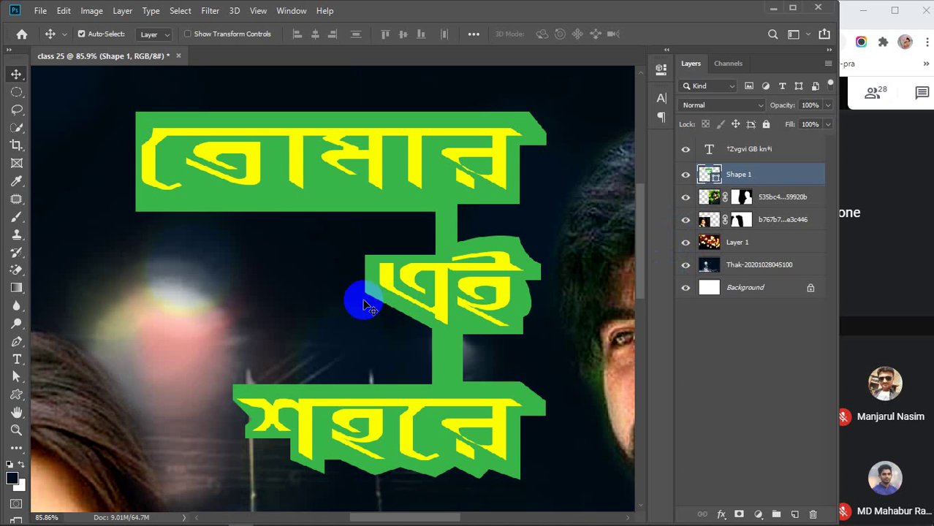
# Recolor the outline shape behind the title to a dark teal.
pyautogui.scroll(-5, 330, 299)
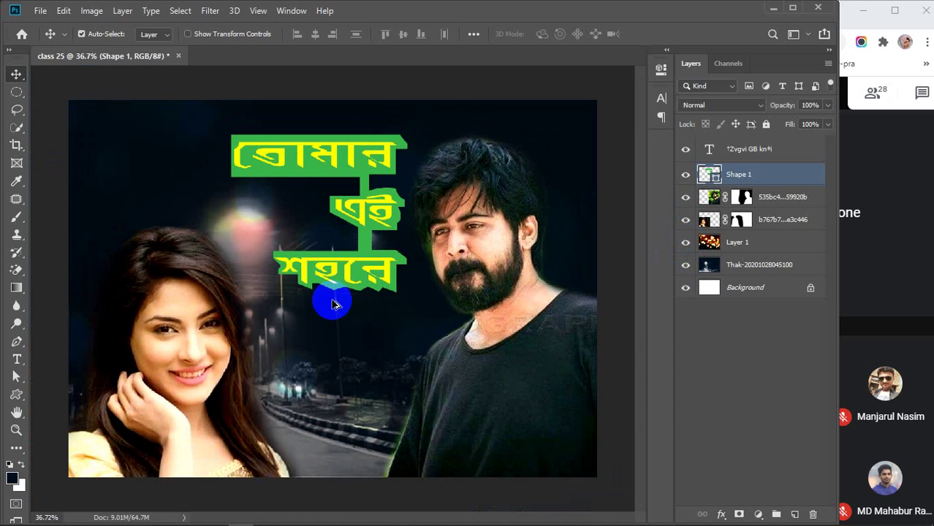
pyautogui.doubleClick(706, 172)
pyautogui.moveTo(663, 208); pyautogui.dragTo(689, 161)
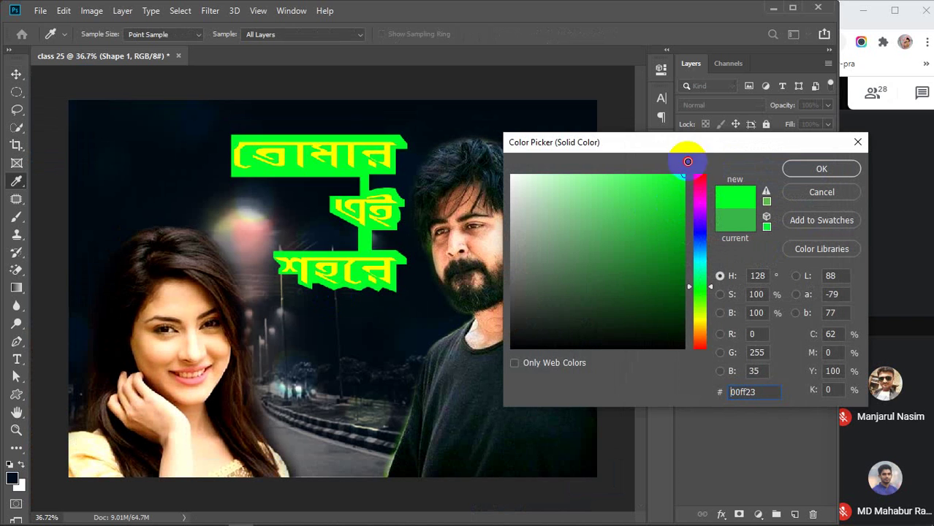
pyautogui.click(700, 190)
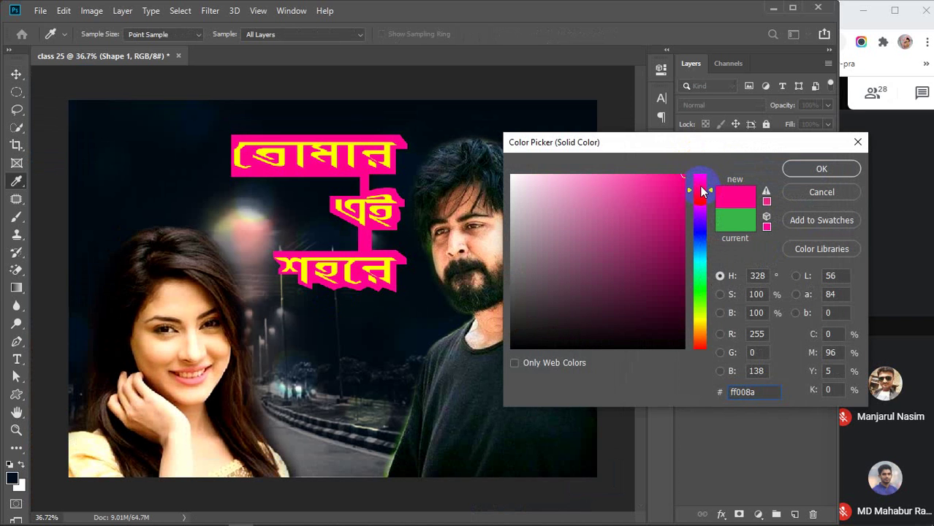
pyautogui.click(700, 265)
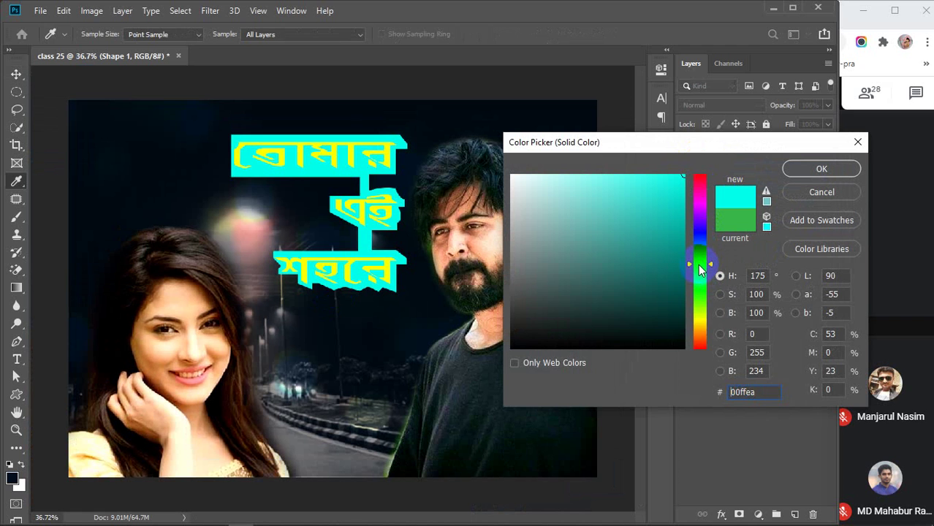
pyautogui.click(681, 289)
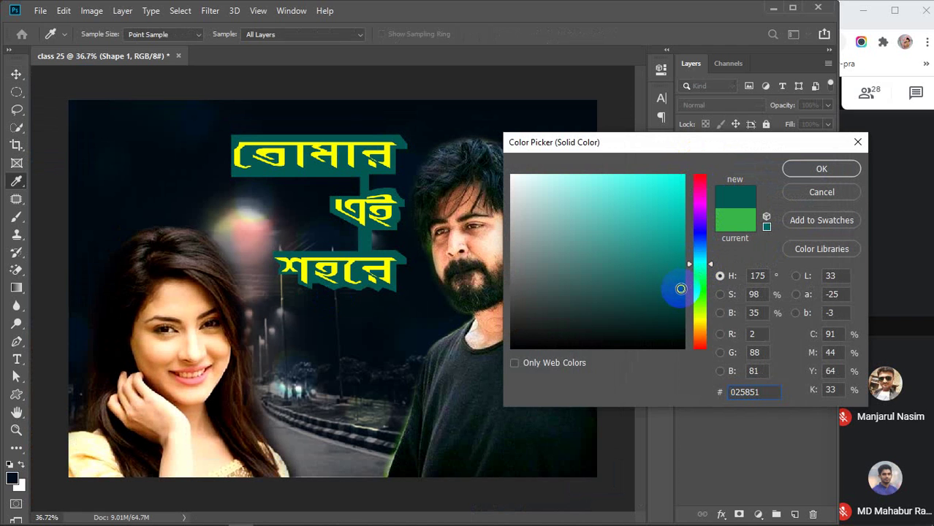
pyautogui.moveTo(682, 315); pyautogui.dragTo(675, 294)
pyautogui.click(792, 168)
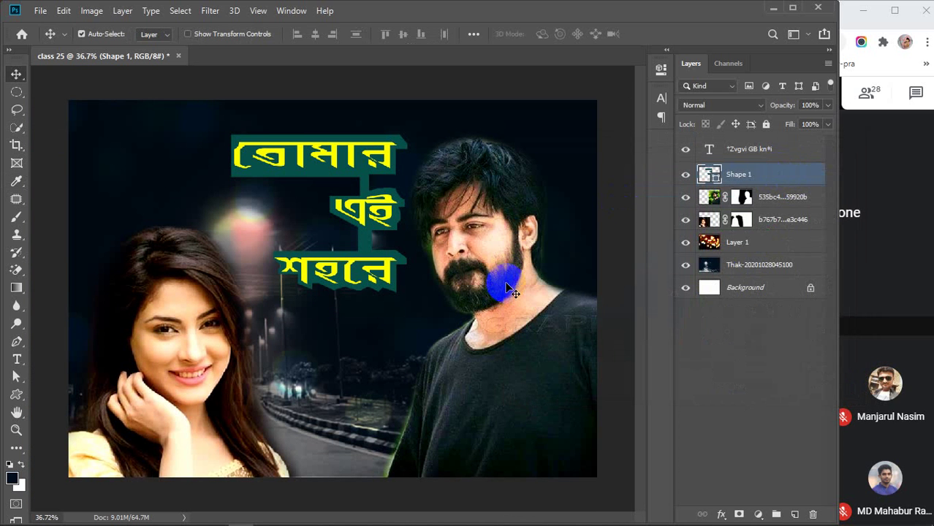
pyautogui.doubleClick(797, 174)
pyautogui.moveTo(538, 35); pyautogui.dragTo(703, 41)
pyautogui.click(594, 282)
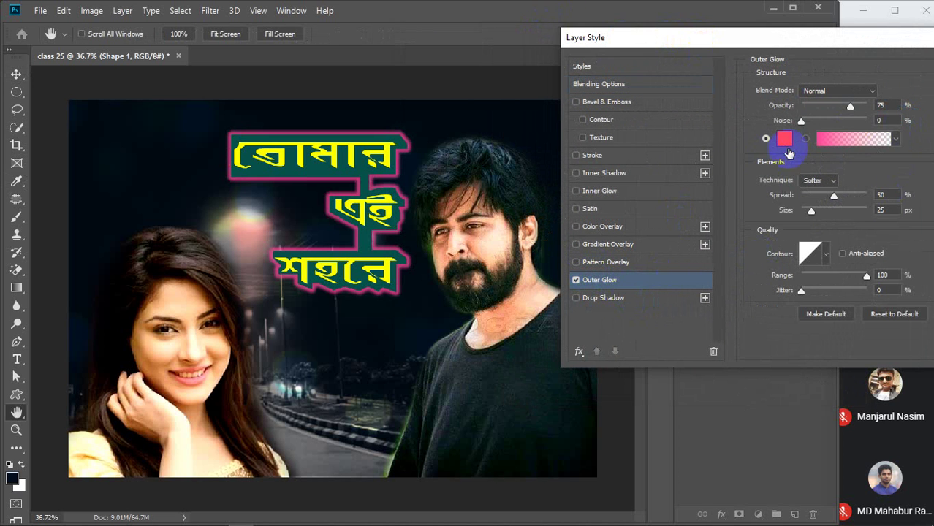
pyautogui.click(787, 145)
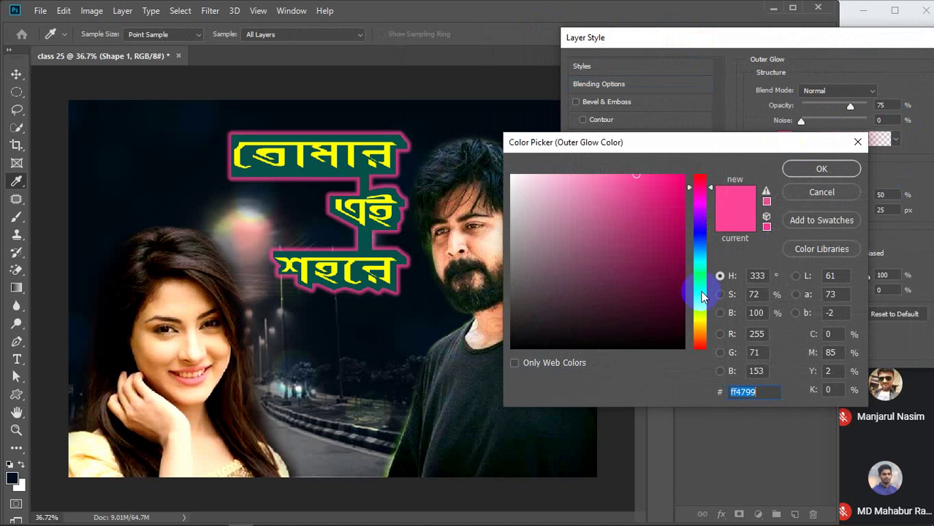
pyautogui.moveTo(700, 253); pyautogui.dragTo(697, 276)
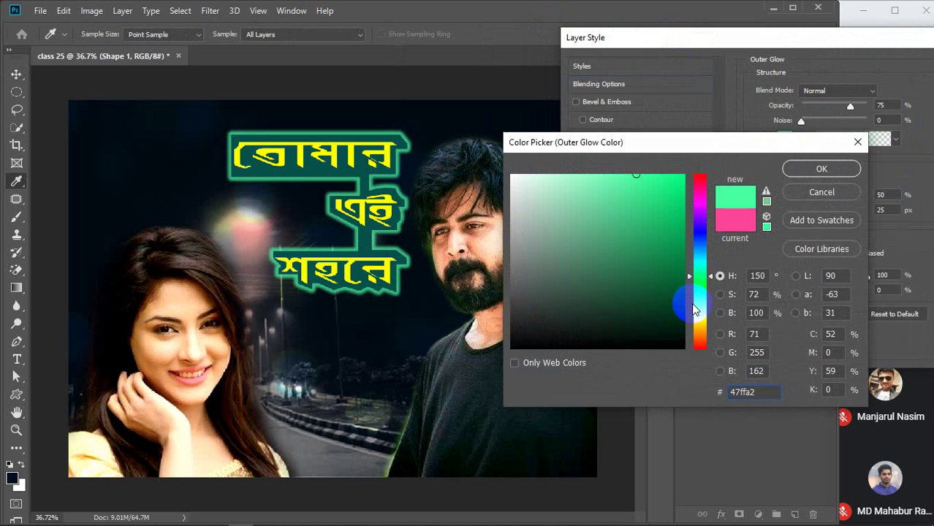
pyautogui.click(678, 302)
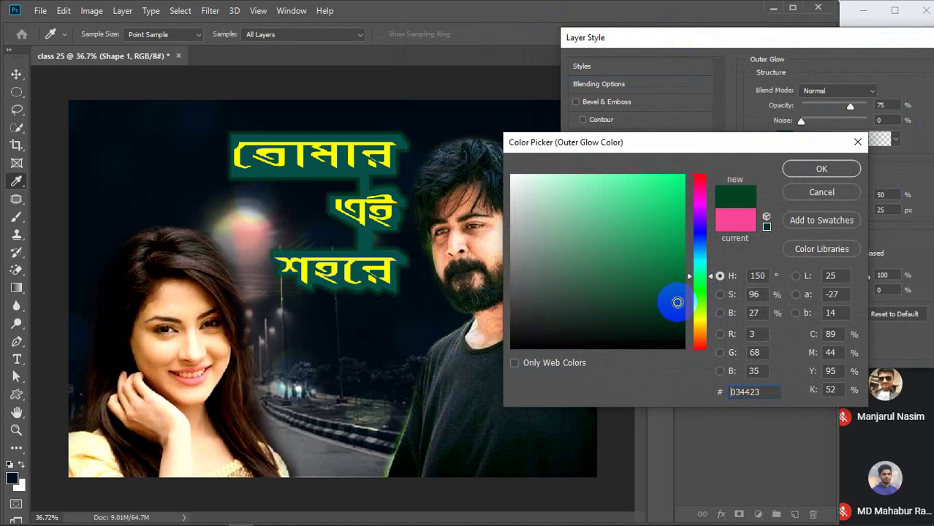
pyautogui.click(669, 291)
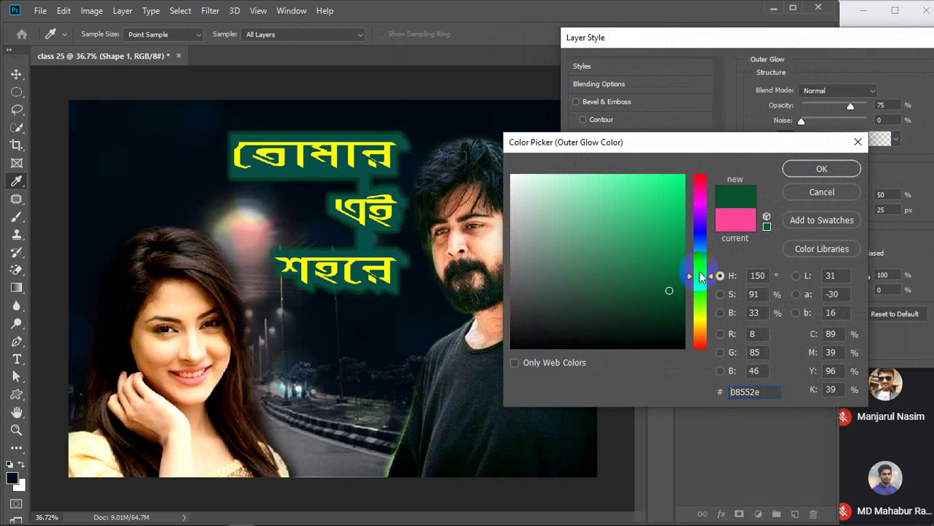
pyautogui.moveTo(700, 277); pyautogui.dragTo(700, 257)
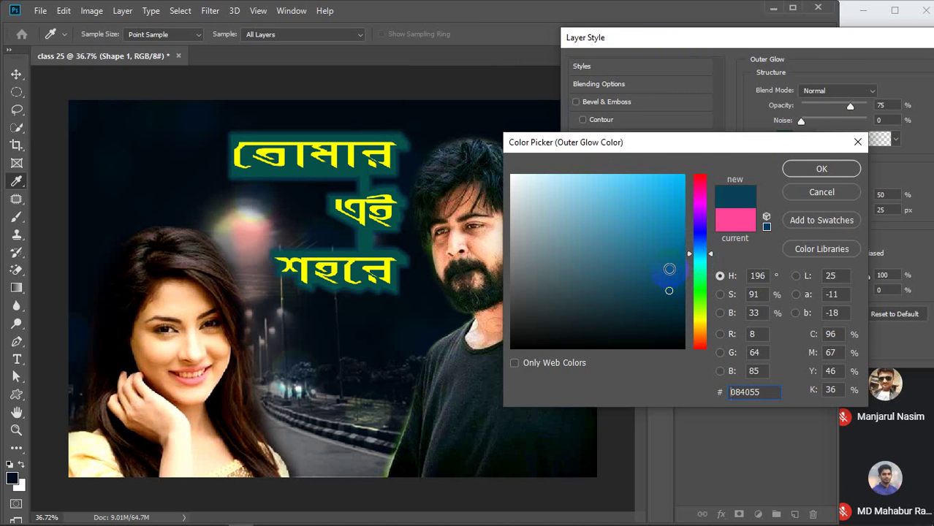
pyautogui.click(669, 269)
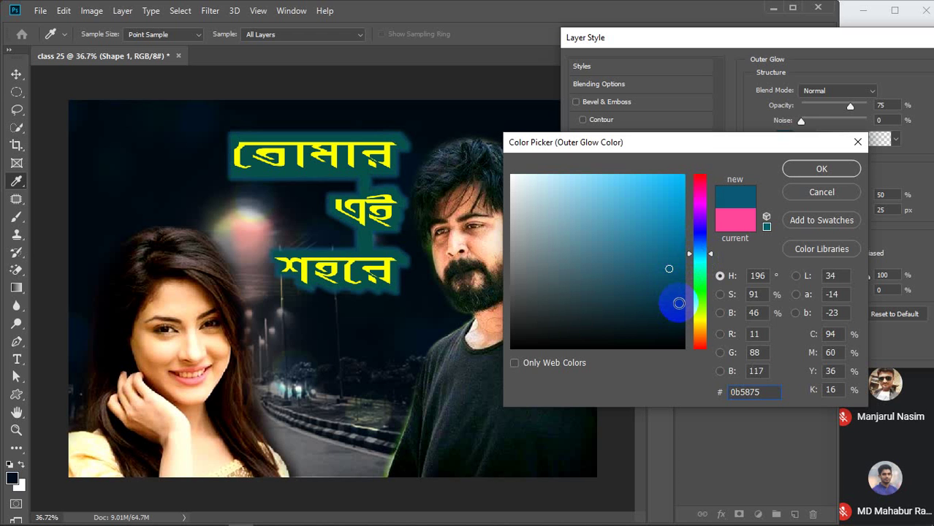
pyautogui.click(679, 303)
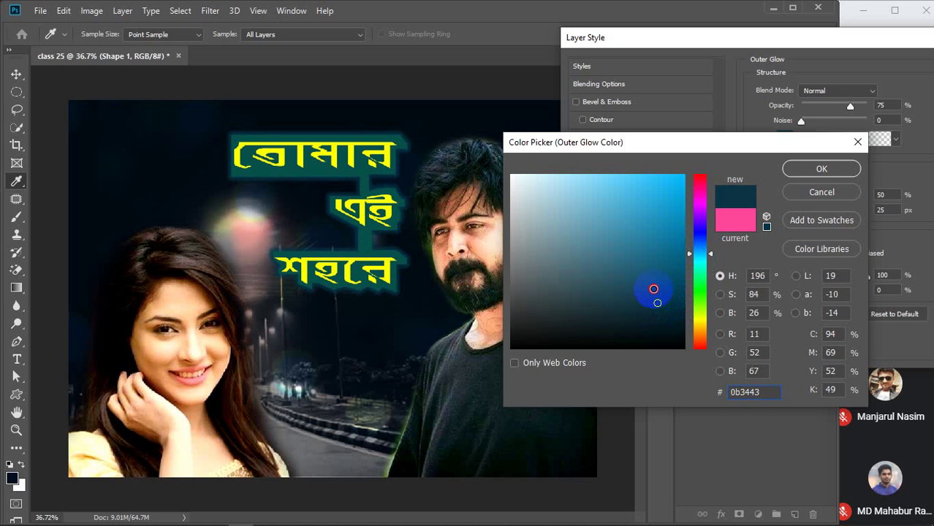
pyautogui.click(654, 289)
pyautogui.click(798, 171)
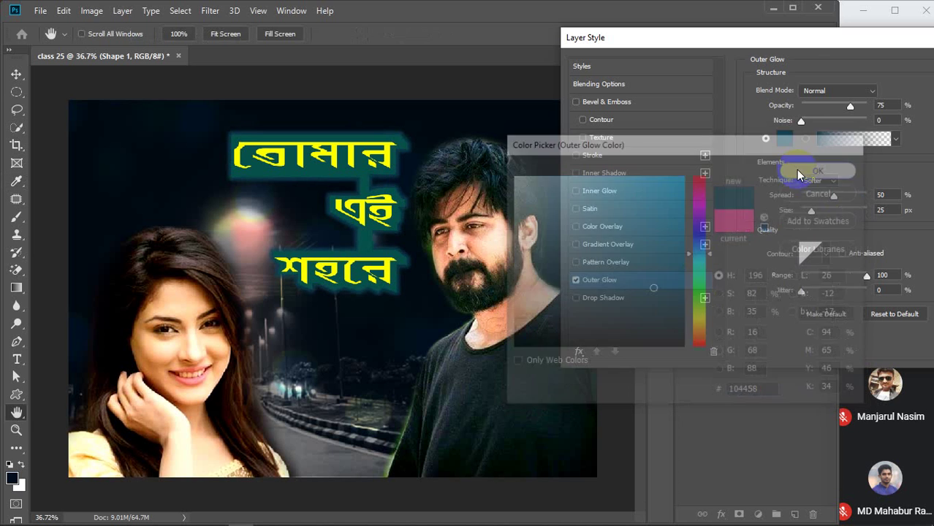
pyautogui.moveTo(789, 45); pyautogui.dragTo(629, 24)
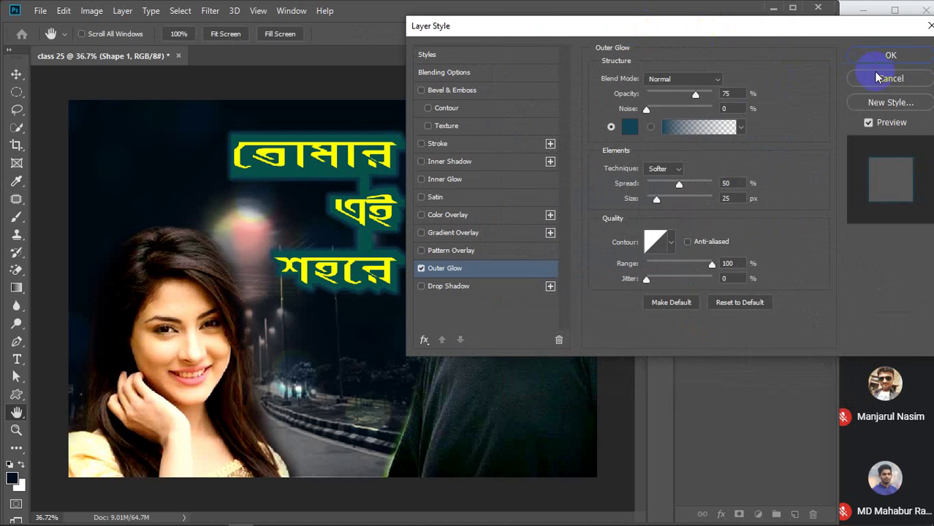
pyautogui.click(865, 82)
# Group the title text layer with Shape 1 and set the Move tool's auto-select to Group.
pyautogui.keyDown('ctrl'); pyautogui.click(765, 148); pyautogui.keyUp('ctrl')
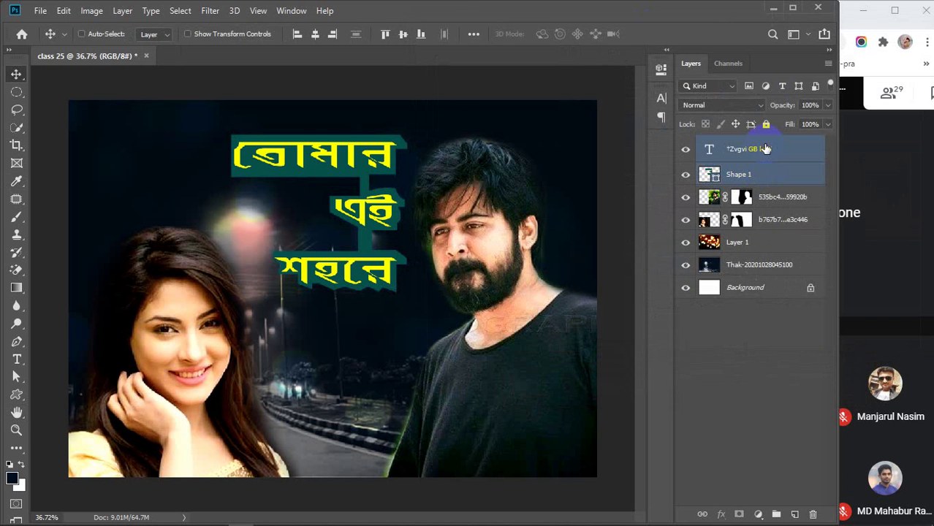
pyautogui.hotkey('ctrl', 'g')
pyautogui.click(81, 34)
pyautogui.click(421, 105)
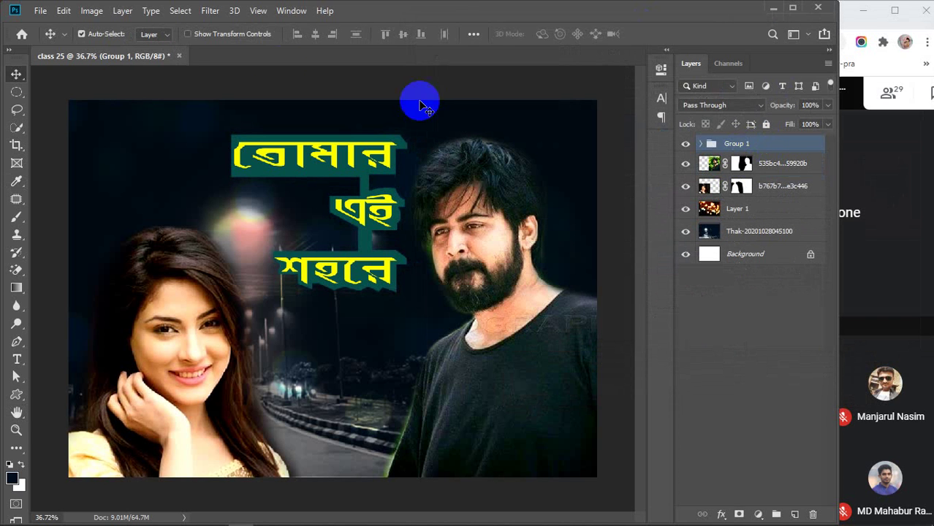
pyautogui.click(166, 45)
# Move the title group slightly left, away from the man's portrait, and deselect all layers.
pyautogui.moveTo(318, 160); pyautogui.dragTo(296, 155)
pyautogui.scroll(-2, 345, 247)
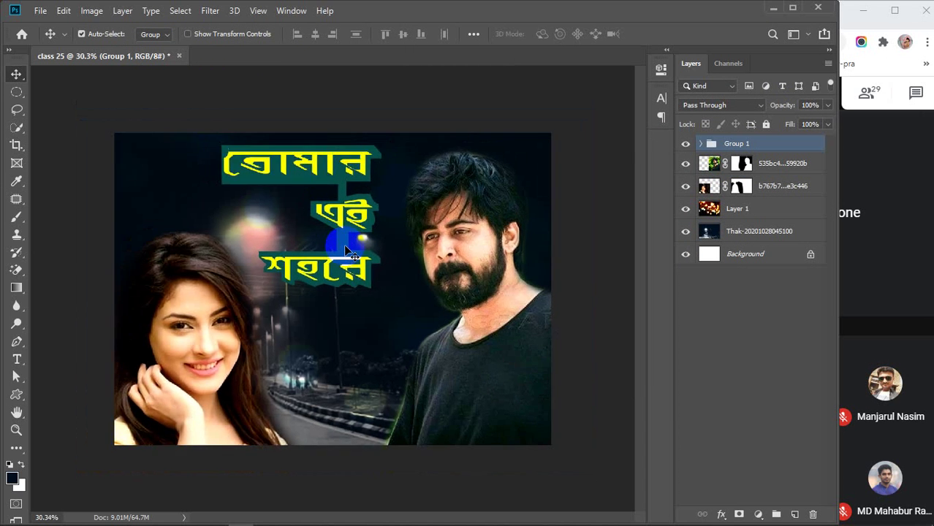
pyautogui.click(598, 260)
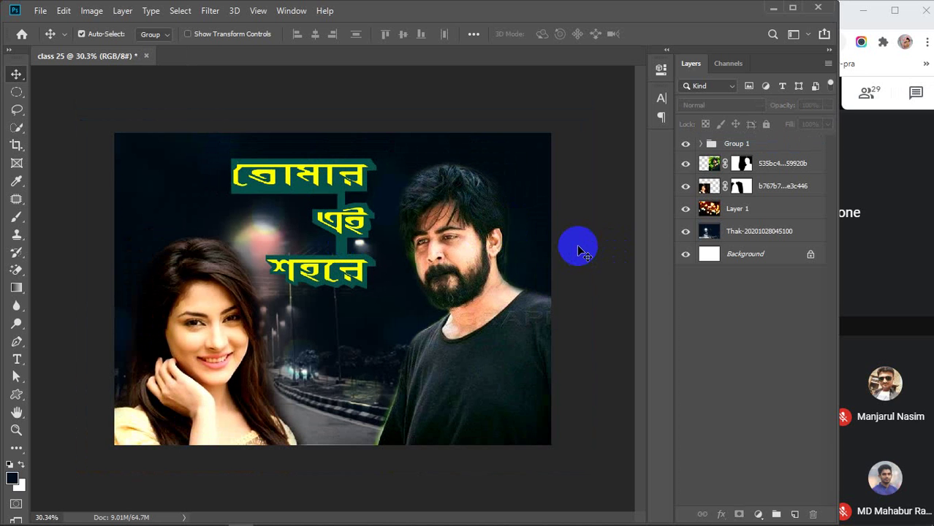
# Switch to the Chrome window with Google Images and search for "movie poster design".
pyautogui.moveTo(367, 516)
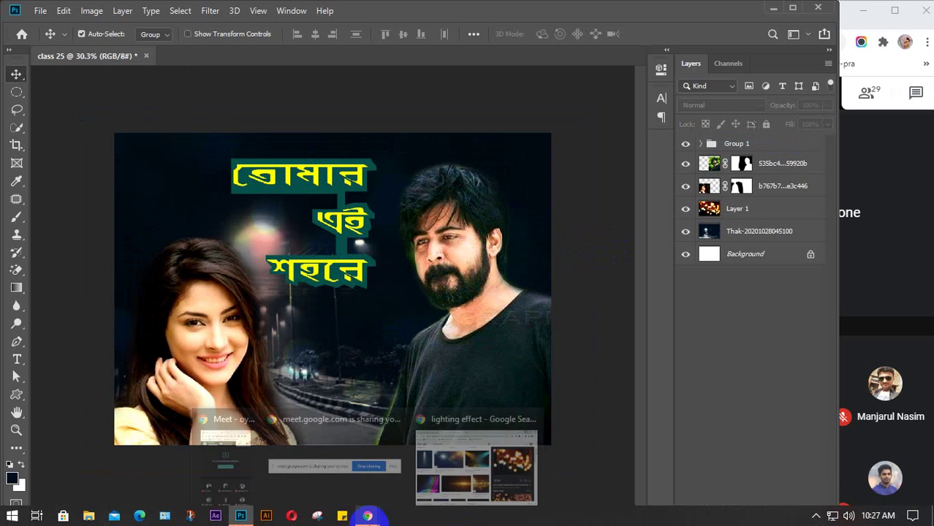
pyautogui.click(485, 484)
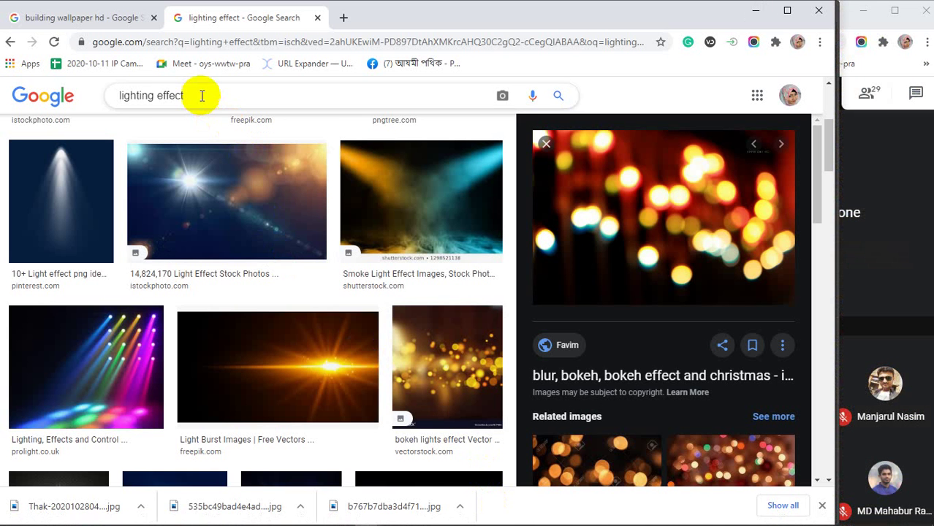
pyautogui.moveTo(202, 96); pyautogui.dragTo(98, 102)
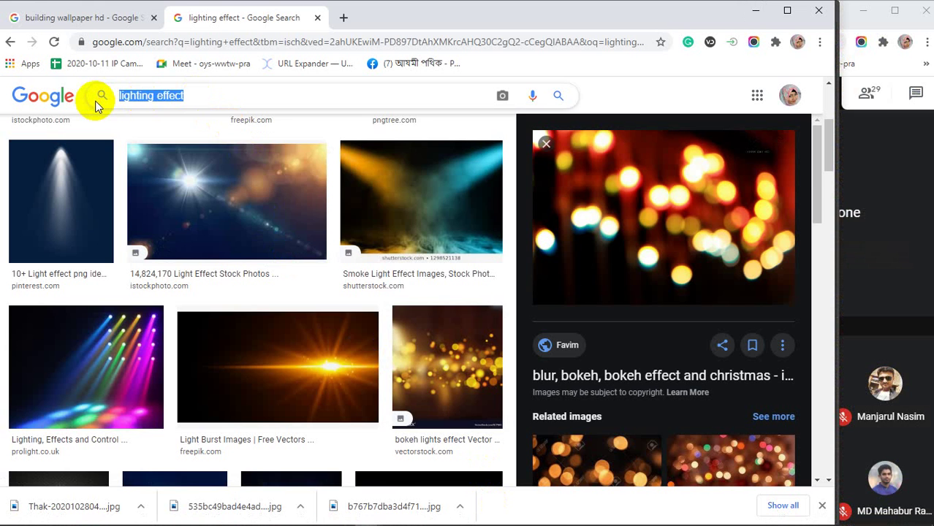
pyautogui.write('movie ')
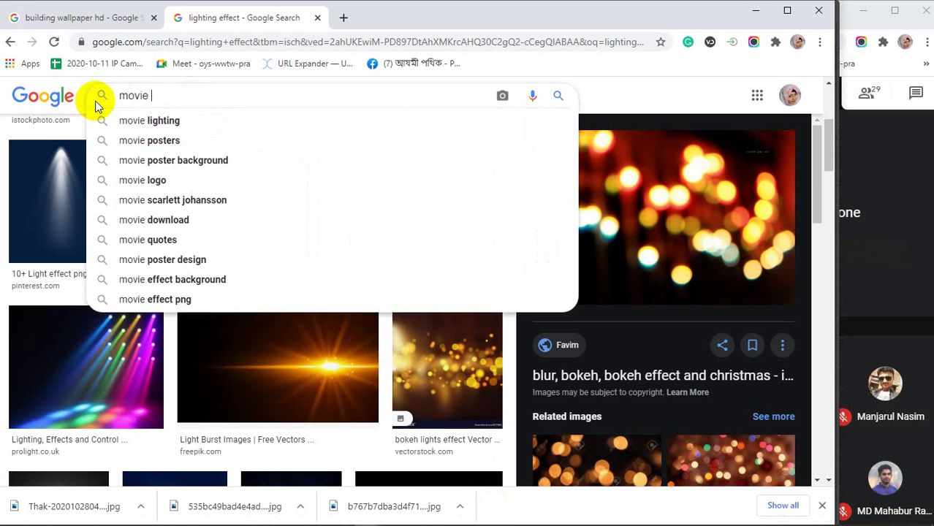
pyautogui.write('poster ')
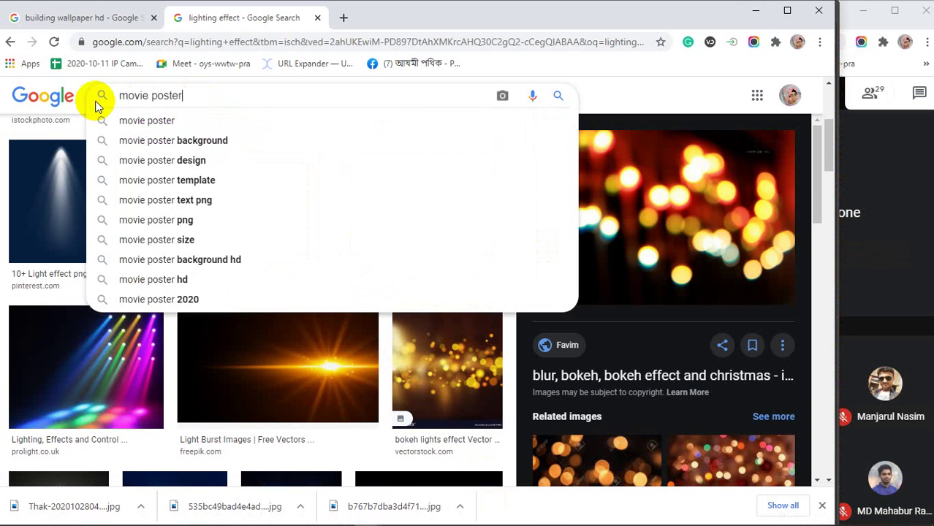
pyautogui.write('design')
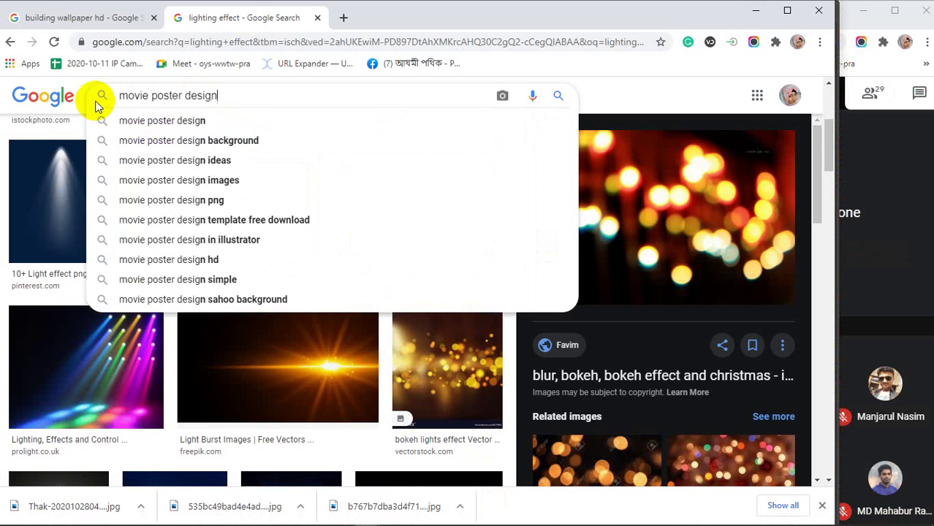
pyautogui.press('Return')
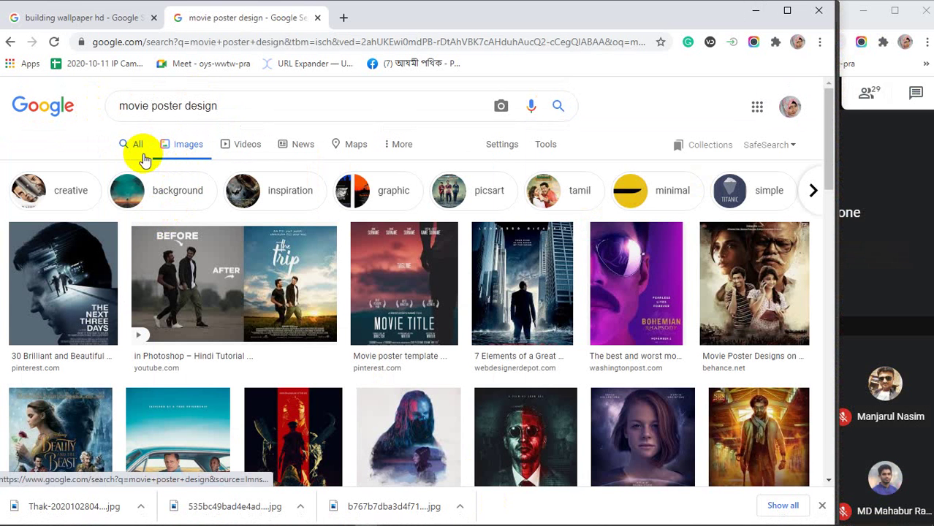
# Preview the Masaan and Beauty and the Beast posters among the image results as layout references.
pyautogui.click(753, 281)
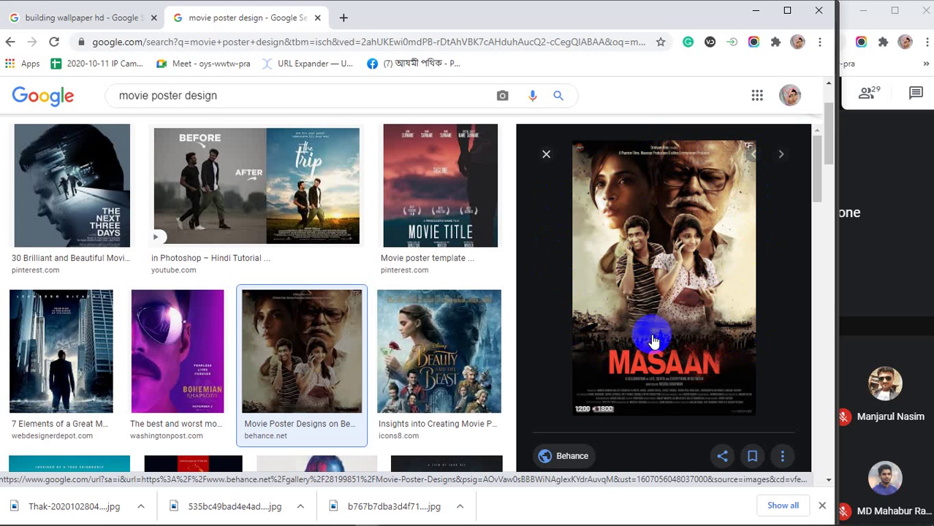
pyautogui.scroll(-2, 653, 322)
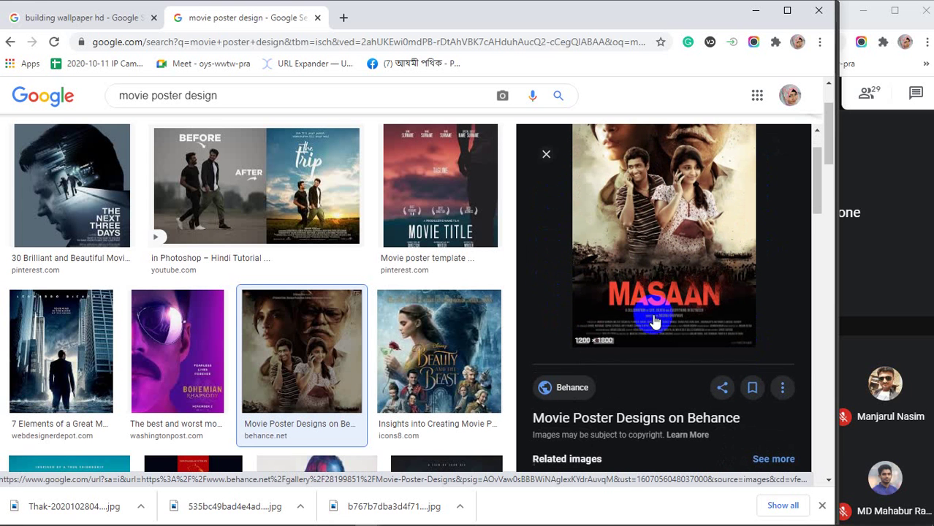
pyautogui.click(426, 370)
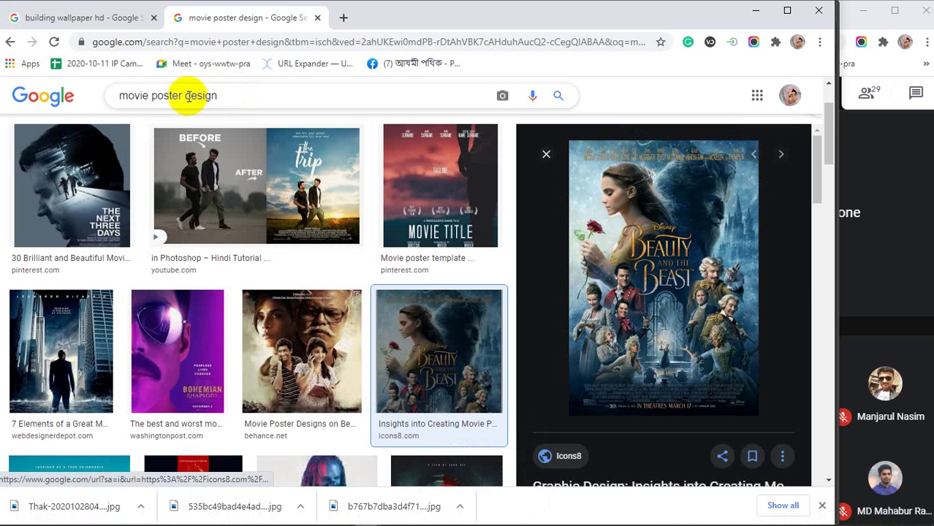
# Replace the image search query with "bangladeshi vilen" and run the search.
pyautogui.moveTo(182, 96); pyautogui.dragTo(101, 85)
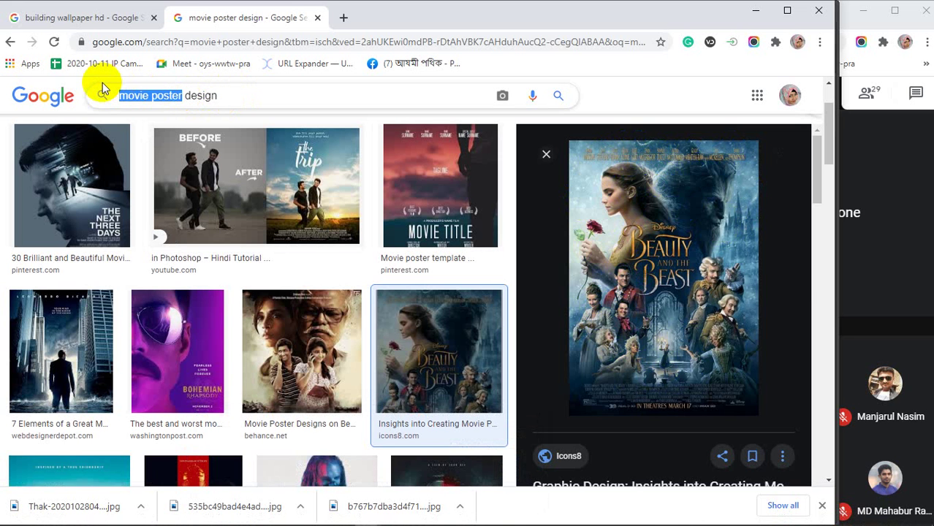
pyautogui.moveTo(271, 98); pyautogui.dragTo(59, 97)
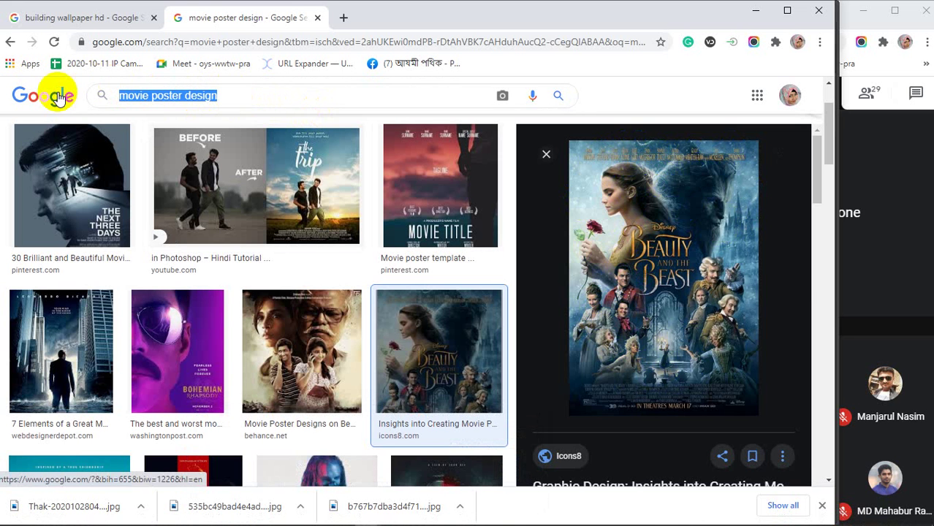
pyautogui.write('bang')
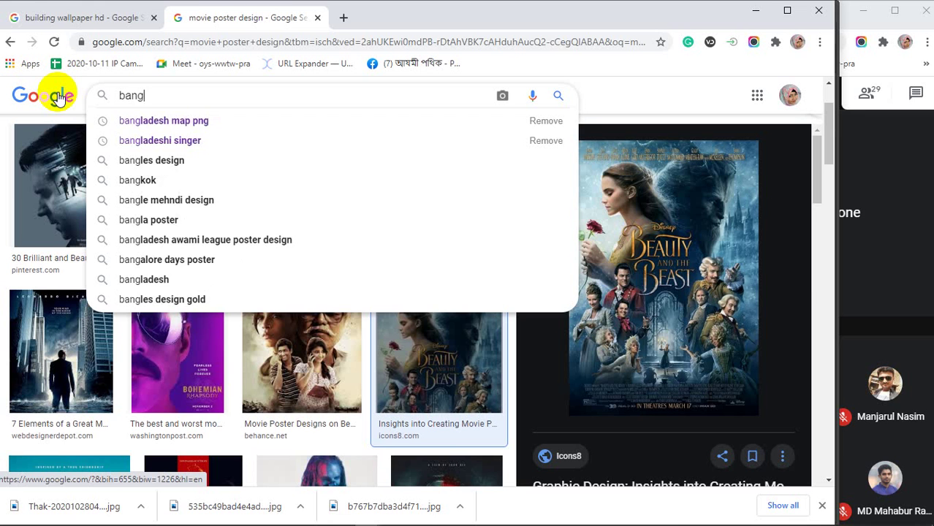
pyautogui.write('ladeshi')
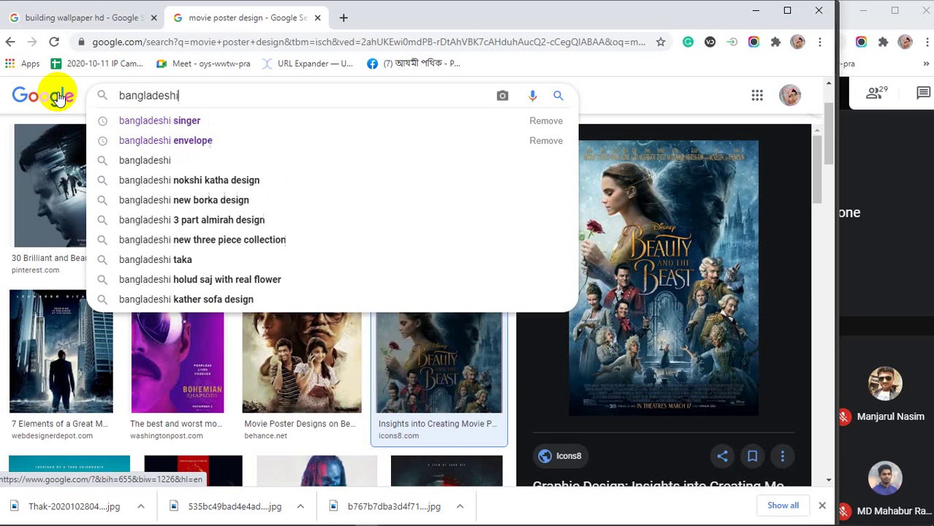
pyautogui.write(' vilem')
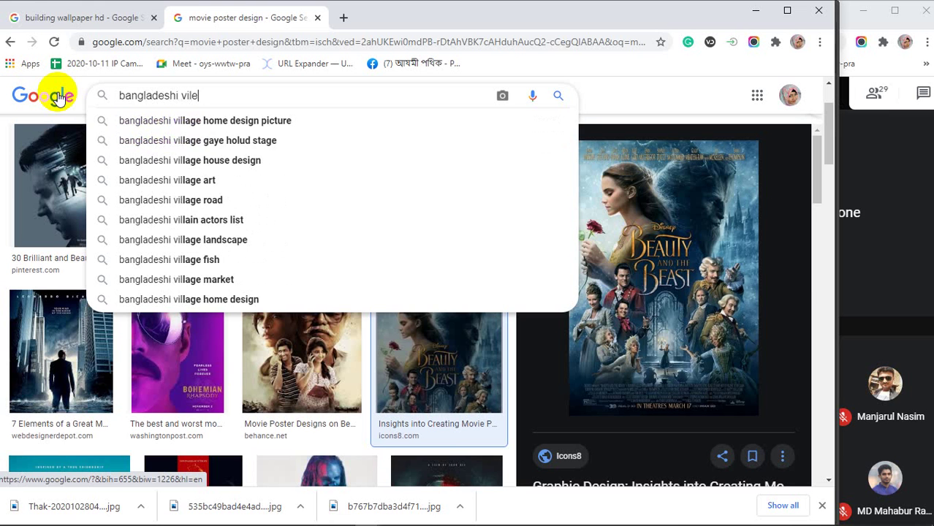
pyautogui.press('Return')
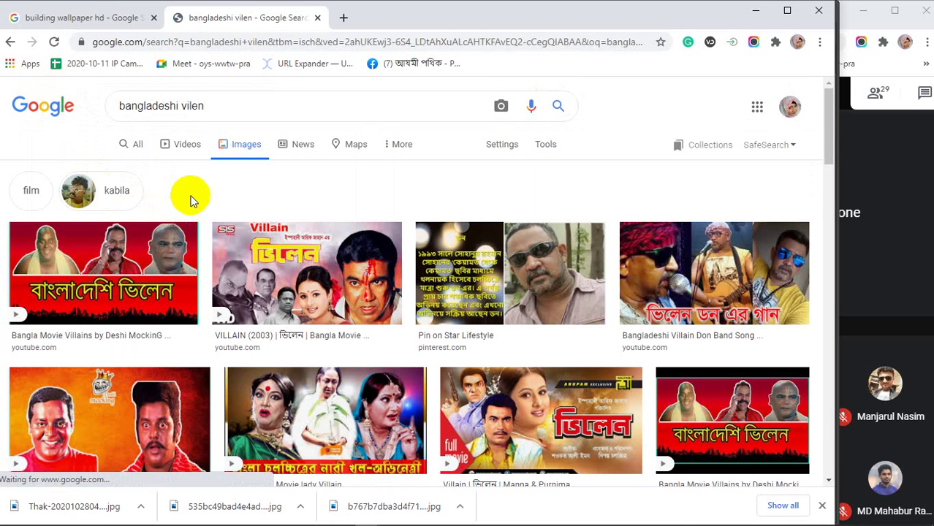
# Open the 800 × 450 photo of the mustached actor in a pinstriped suit from The Independent and copy the image.
pyautogui.scroll(-3, 233, 219)
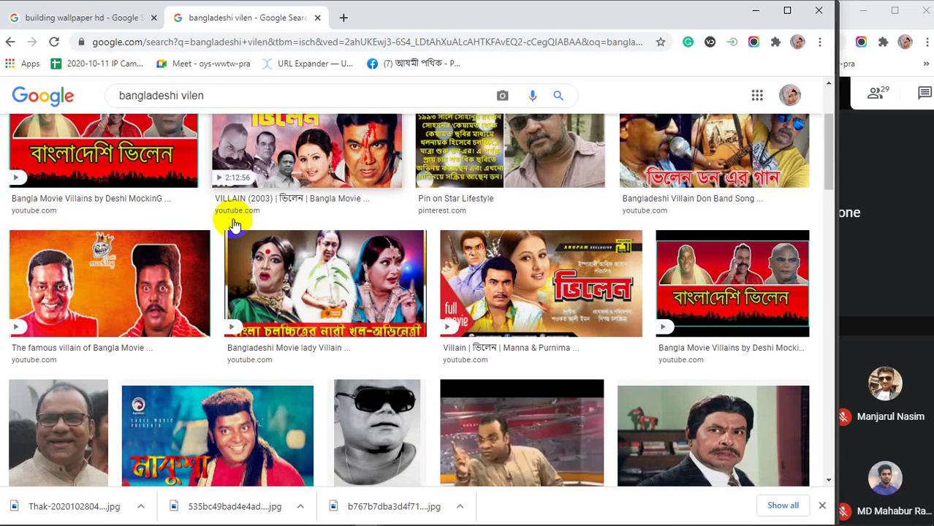
pyautogui.scroll(-1, 233, 226)
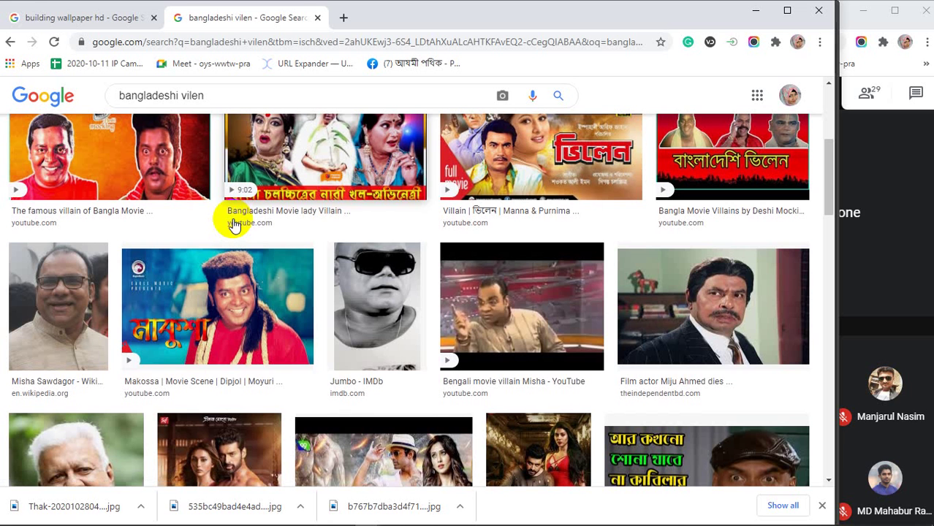
pyautogui.click(727, 308)
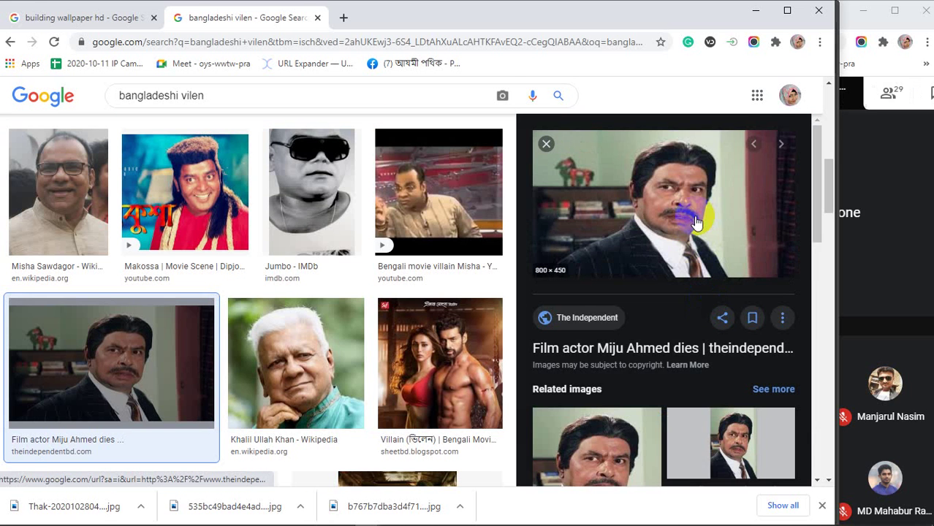
pyautogui.scroll(-1, 697, 223)
pyautogui.scroll(-3, 697, 223)
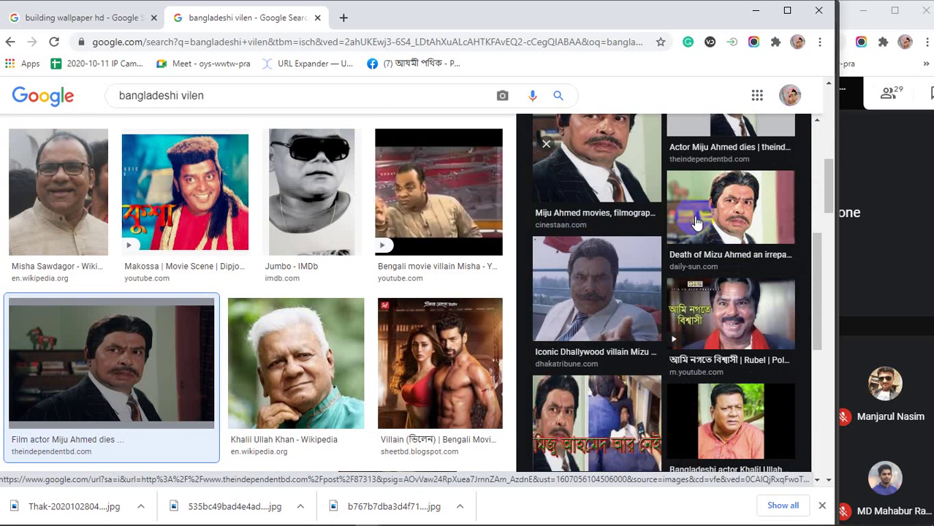
pyautogui.scroll(-2, 696, 223)
pyautogui.scroll(5, 694, 216)
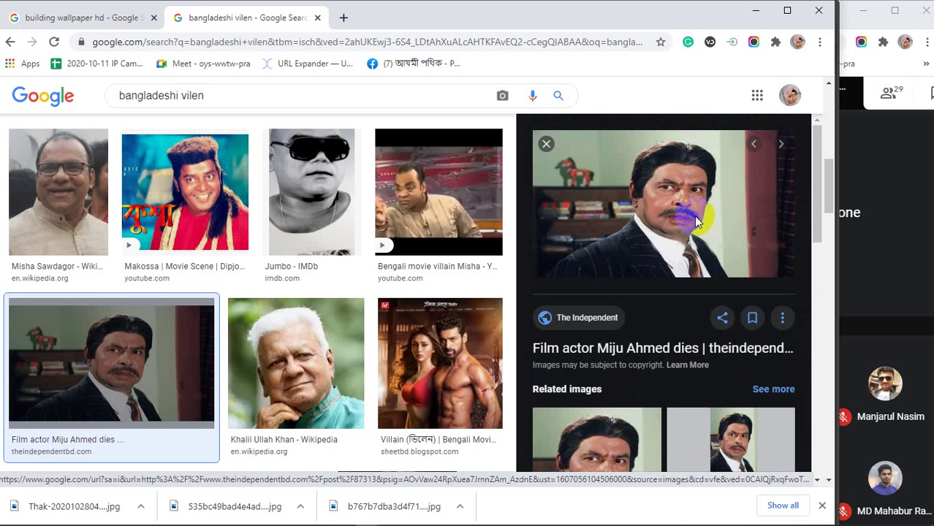
pyautogui.rightClick(671, 201)
pyautogui.click(721, 342)
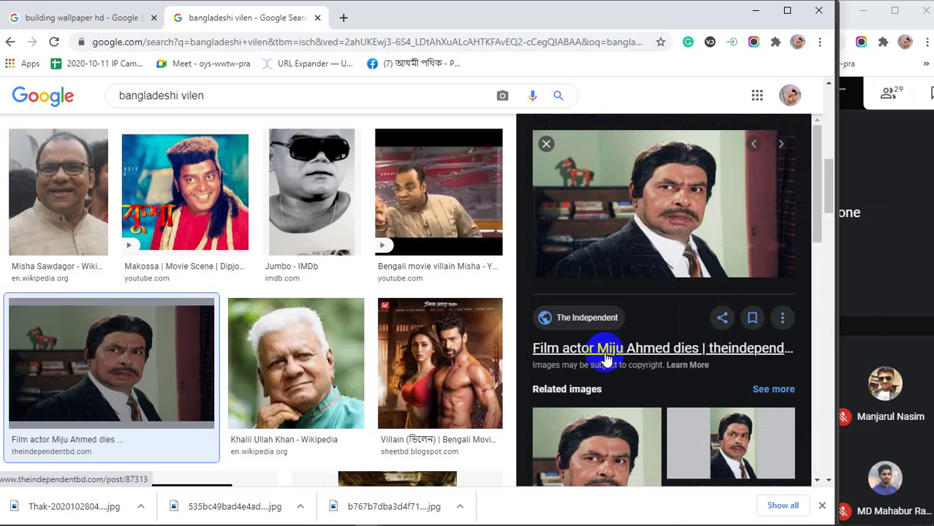
# Switch back to Photoshop, paste the copied photo into the poster and enlarge it to nearly the full canvas width.
pyautogui.click(758, 18)
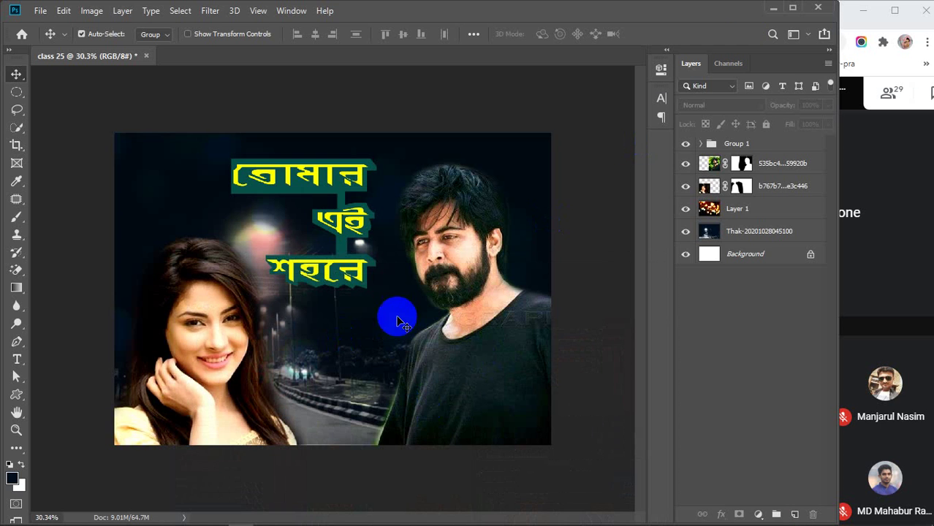
pyautogui.hotkey('ctrl', 'v')
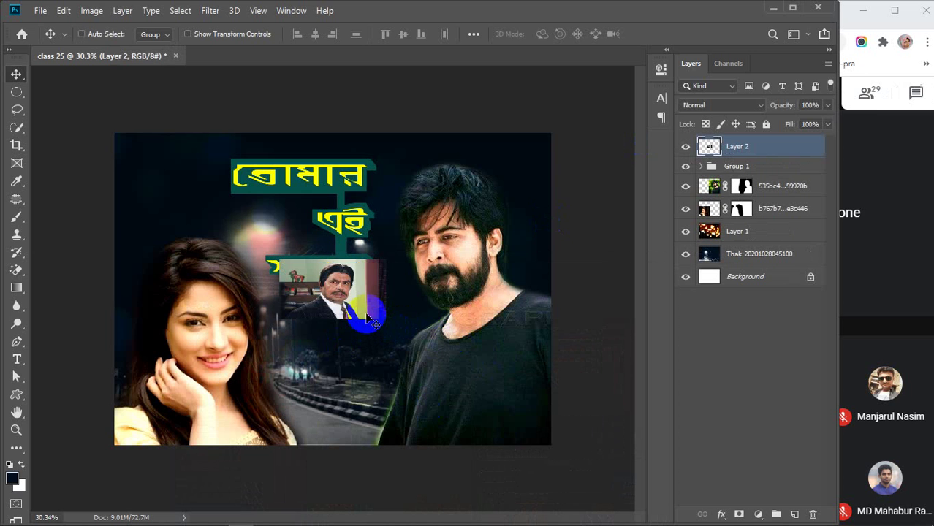
pyautogui.hotkey('ctrl', 't')
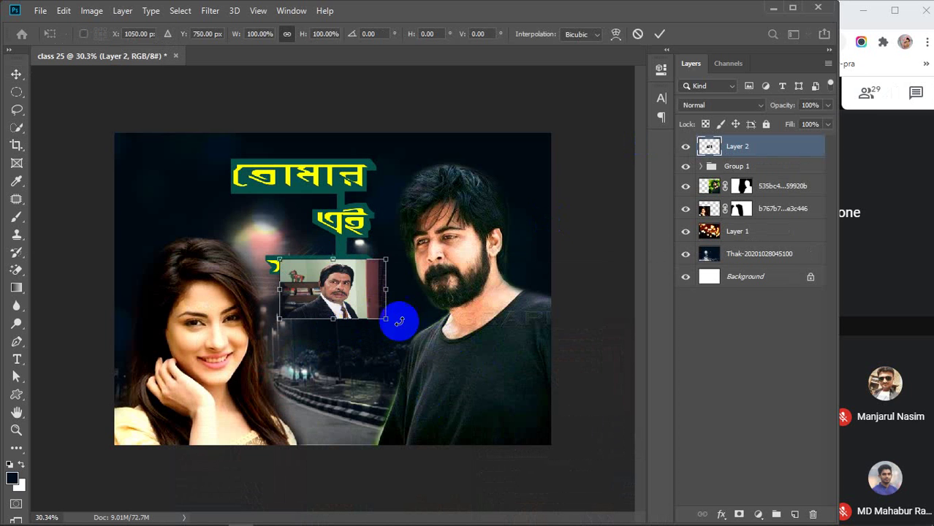
pyautogui.moveTo(389, 320); pyautogui.dragTo(577, 453)
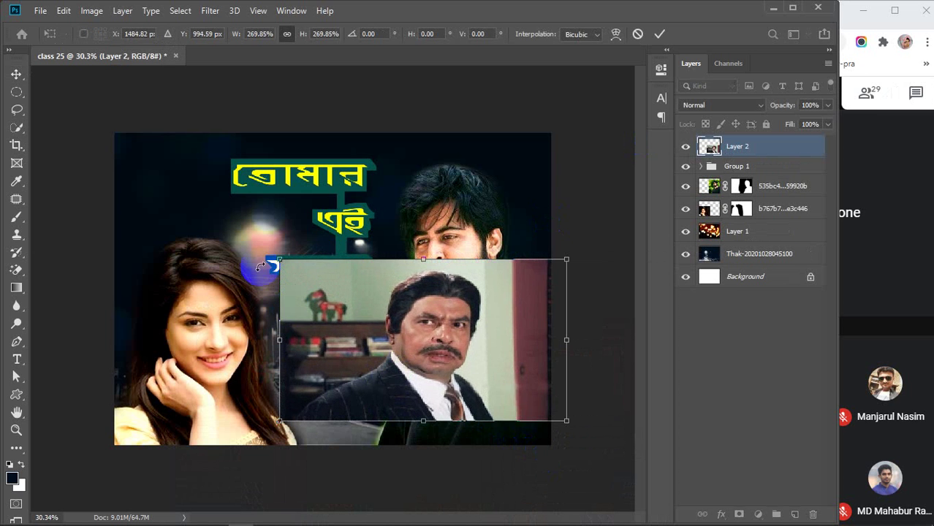
pyautogui.moveTo(284, 262); pyautogui.dragTo(134, 177)
pyautogui.moveTo(421, 298); pyautogui.dragTo(402, 291)
pyautogui.press('Return')
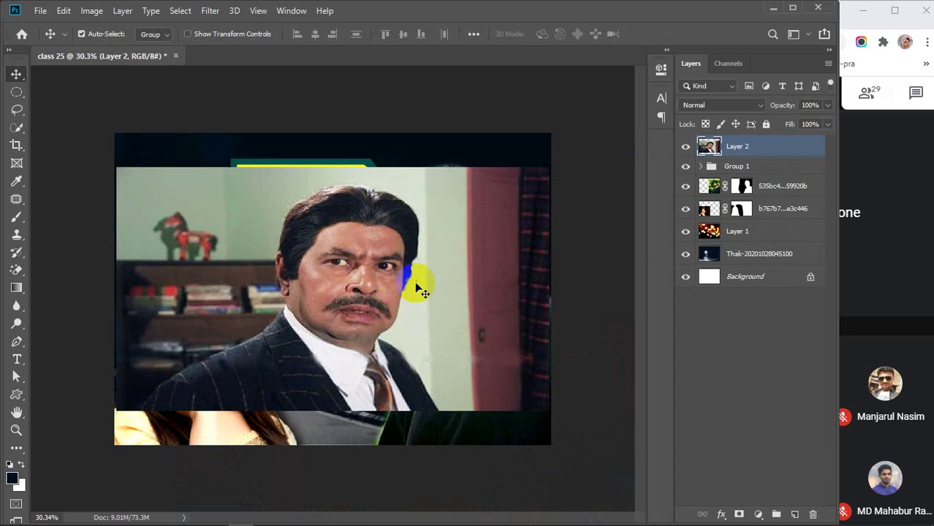
# Add a layer mask to Layer 2 and set the Brush to size 125 with 100% flow and 100% smoothing.
pyautogui.click(740, 514)
pyautogui.rightClick(15, 218)
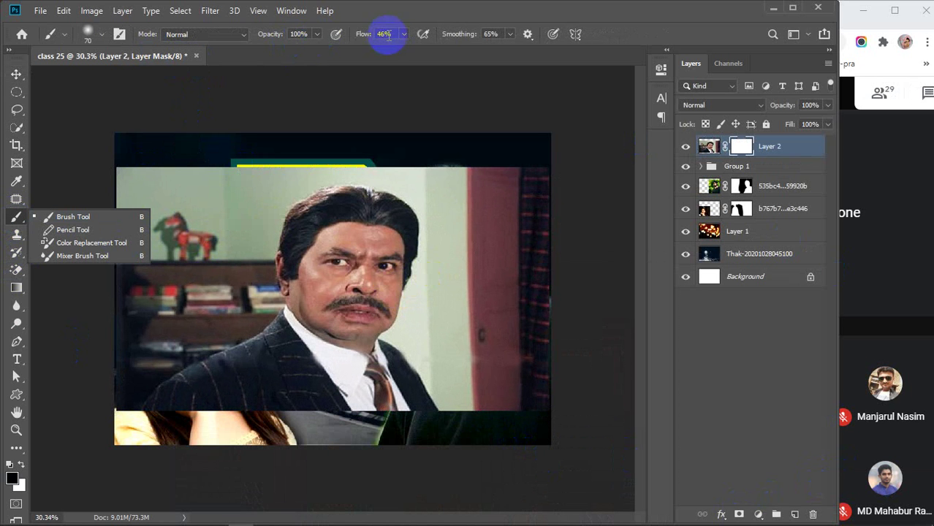
pyautogui.moveTo(359, 38); pyautogui.dragTo(526, 43)
pyautogui.moveTo(454, 34); pyautogui.dragTo(525, 57)
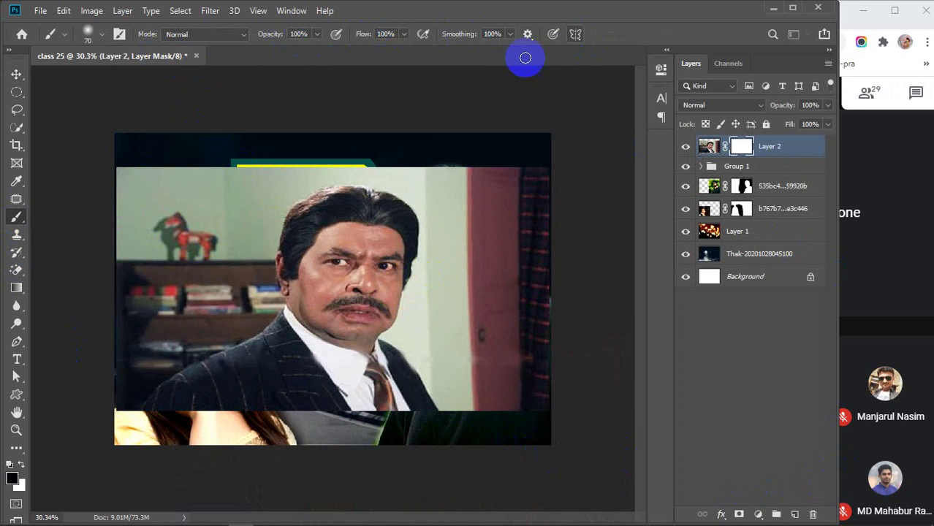
pyautogui.press(']')
pyautogui.press(']')
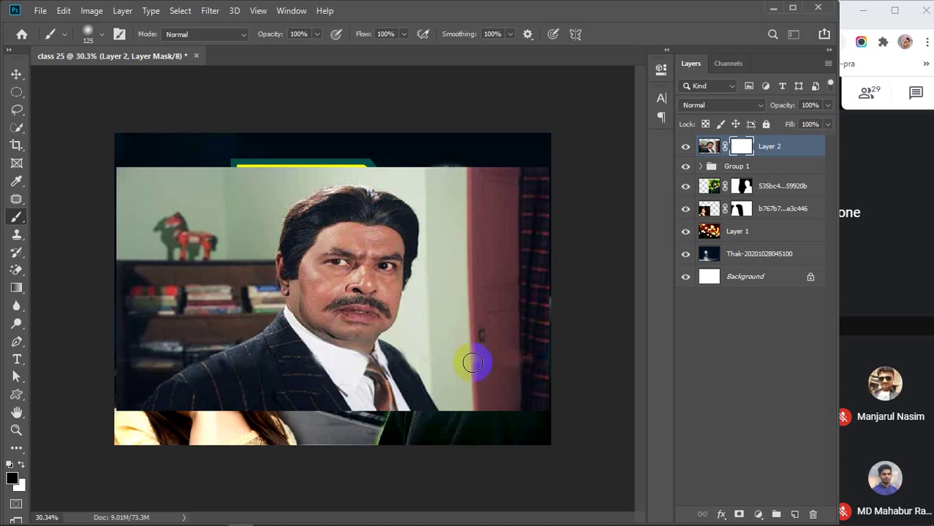
# Paint black on Layer 2's mask to hide the room around the suited man, refining the edges with a size 90 brush.
pyautogui.moveTo(472, 401)
pyautogui.mouseDown()
pyautogui.moveTo(443, 351)
pyautogui.moveTo(437, 315)
pyautogui.moveTo(467, 269)
pyautogui.moveTo(461, 163)
pyautogui.moveTo(498, 152)
pyautogui.moveTo(527, 448)
pyautogui.moveTo(472, 309)
pyautogui.moveTo(477, 353)
pyautogui.moveTo(424, 285)
pyautogui.moveTo(448, 254)
pyautogui.moveTo(442, 188)
pyautogui.moveTo(407, 158)
pyautogui.moveTo(317, 143)
pyautogui.moveTo(248, 187)
pyautogui.moveTo(217, 224)
pyautogui.moveTo(216, 245)
pyautogui.moveTo(204, 204)
pyautogui.moveTo(236, 170)
pyautogui.moveTo(132, 339)
pyautogui.moveTo(127, 269)
pyautogui.moveTo(187, 123)
pyautogui.moveTo(98, 290)
pyautogui.moveTo(135, 116)
pyautogui.moveTo(114, 273)
pyautogui.moveTo(212, 174)
pyautogui.moveTo(265, 185)
pyautogui.moveTo(265, 197)
pyautogui.moveTo(243, 224)
pyautogui.moveTo(233, 287)
pyautogui.moveTo(111, 355)
pyautogui.moveTo(106, 382)
pyautogui.moveTo(260, 284)
pyautogui.moveTo(253, 276)
pyautogui.moveTo(243, 303)
pyautogui.moveTo(132, 352)
pyautogui.moveTo(108, 405)
pyautogui.moveTo(122, 445)
pyautogui.mouseUp()
pyautogui.moveTo(288, 169)
pyautogui.mouseDown()
pyautogui.moveTo(349, 149)
pyautogui.moveTo(444, 192)
pyautogui.moveTo(453, 248)
pyautogui.moveTo(428, 303)
pyautogui.moveTo(434, 329)
pyautogui.moveTo(469, 328)
pyautogui.moveTo(454, 324)
pyautogui.mouseUp()
pyautogui.press('[')
pyautogui.press('[')
pyautogui.press('[')
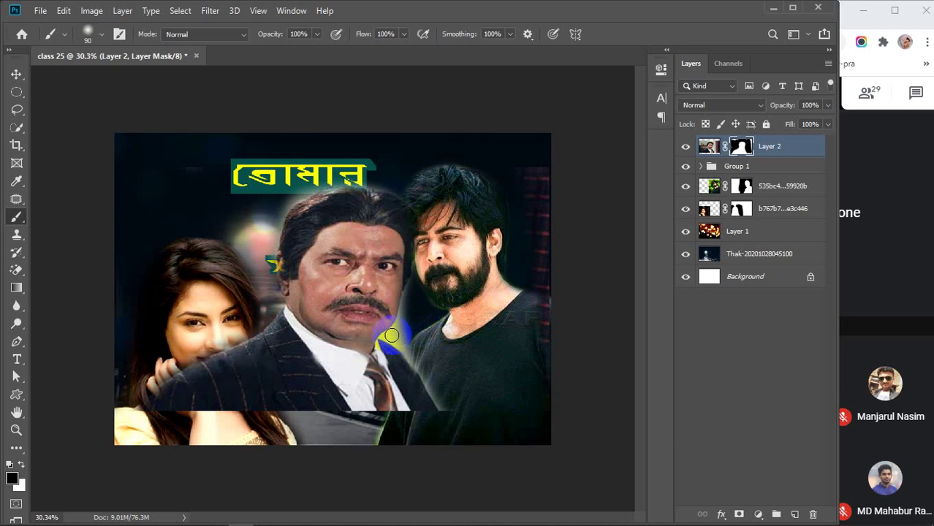
pyautogui.moveTo(406, 327)
pyautogui.mouseDown()
pyautogui.moveTo(423, 293)
pyautogui.moveTo(418, 318)
pyautogui.moveTo(411, 285)
pyautogui.moveTo(471, 251)
pyautogui.moveTo(404, 329)
pyautogui.moveTo(406, 344)
pyautogui.moveTo(436, 387)
pyautogui.moveTo(540, 425)
pyautogui.moveTo(559, 293)
pyautogui.mouseUp()
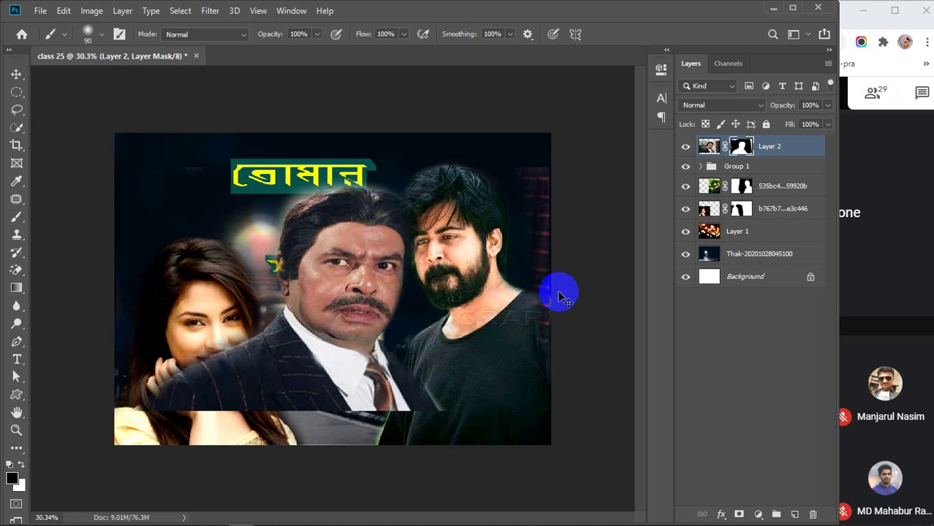
# Scale down the masked cutout of the suited man and place it in the poster's upper-left corner.
pyautogui.hotkey('ctrl', 't')
pyautogui.moveTo(355, 272)
pyautogui.mouseDown()
pyautogui.moveTo(313, 209)
pyautogui.moveTo(307, 223)
pyautogui.moveTo(267, 231)
pyautogui.moveTo(321, 233)
pyautogui.moveTo(259, 241)
pyautogui.mouseUp()
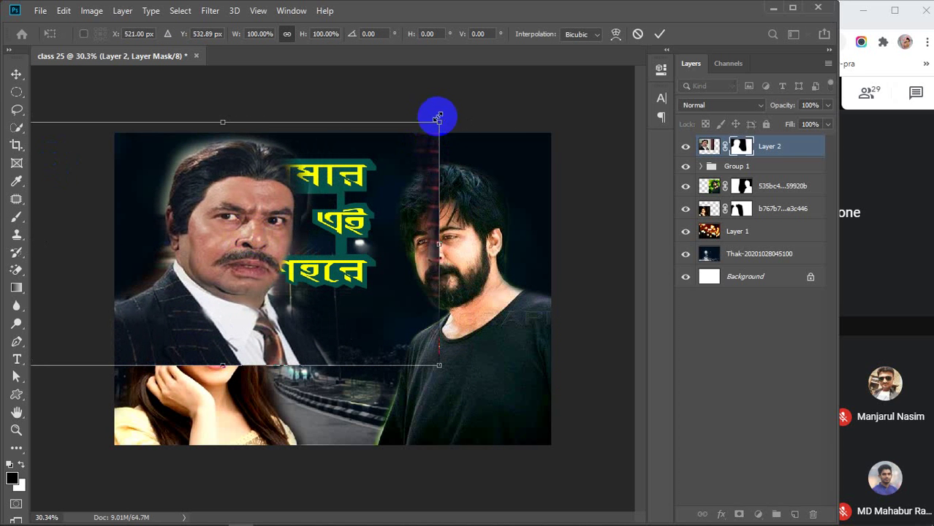
pyautogui.moveTo(439, 124); pyautogui.dragTo(364, 166)
pyautogui.moveTo(199, 255)
pyautogui.mouseDown()
pyautogui.moveTo(199, 219)
pyautogui.moveTo(207, 215)
pyautogui.mouseUp()
pyautogui.click(659, 34)
# Move Layer 2 below the woman's portrait layer, directly above Layer 1, and select Group 1.
pyautogui.press('b')
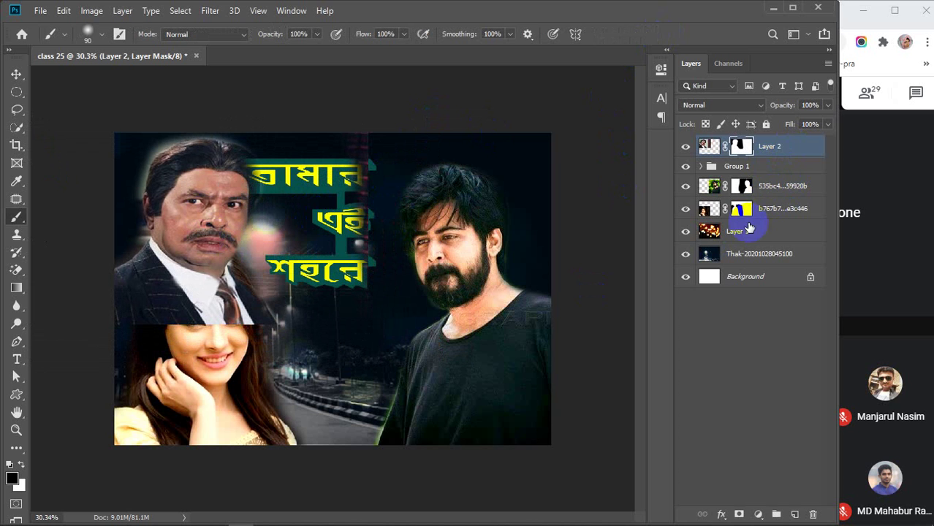
pyautogui.moveTo(784, 149); pyautogui.dragTo(784, 223)
pyautogui.click(777, 146)
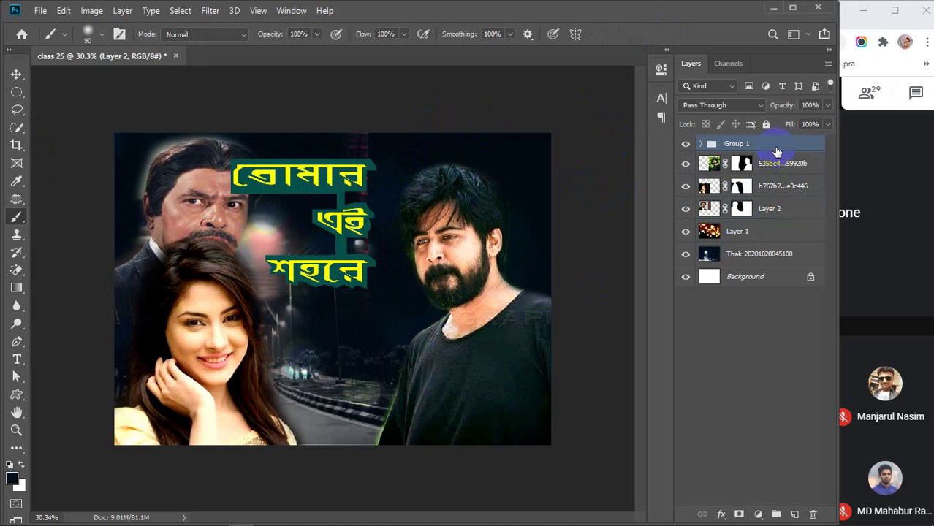
# Move the title group onto the bearded man's shirt and shift the suited man and the woman further right.
pyautogui.press('v')
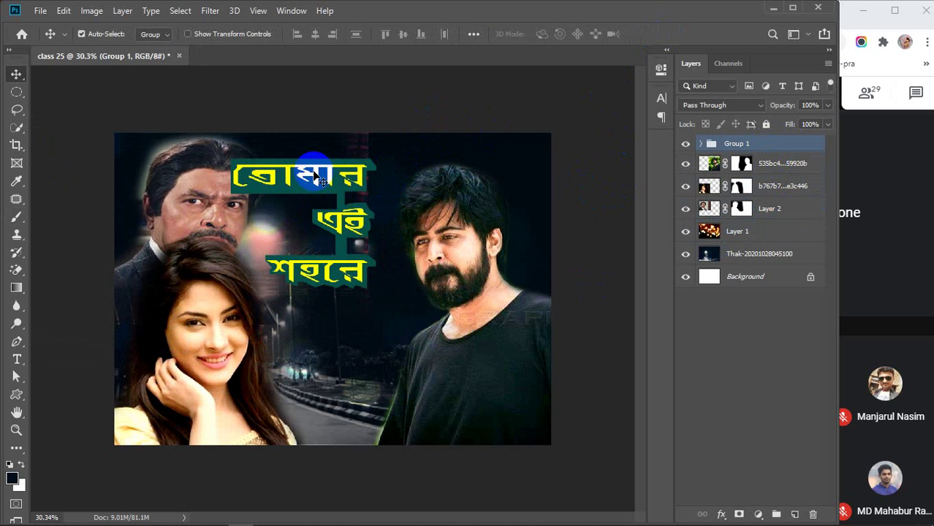
pyautogui.moveTo(315, 172)
pyautogui.mouseDown()
pyautogui.moveTo(380, 188)
pyautogui.moveTo(424, 296)
pyautogui.moveTo(459, 310)
pyautogui.mouseUp()
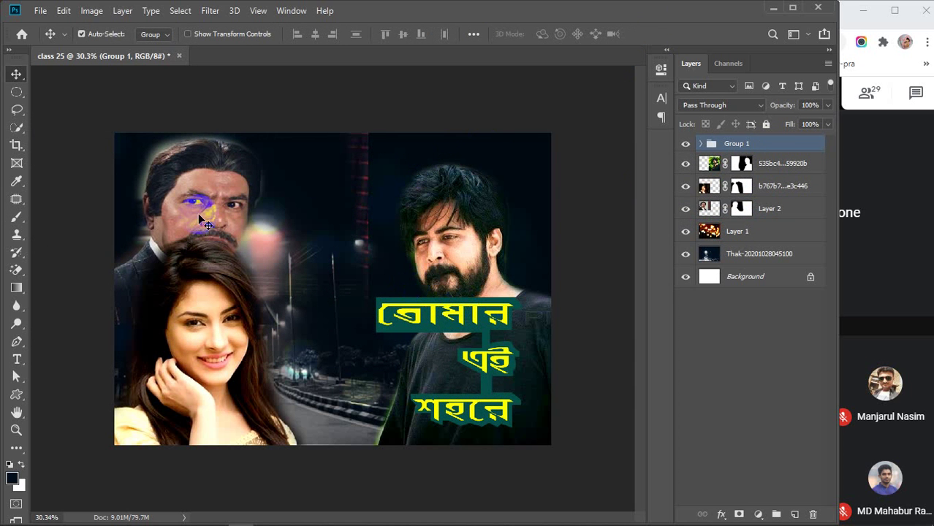
pyautogui.click(777, 211)
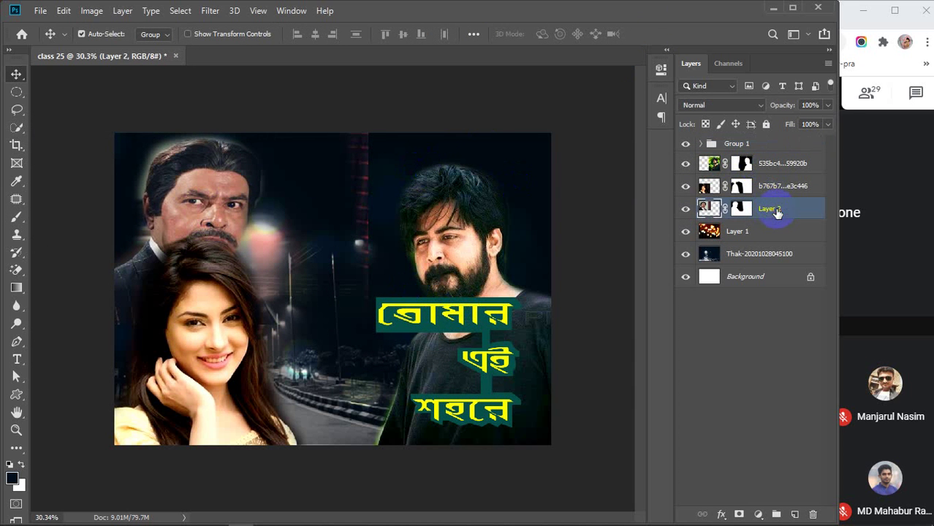
pyautogui.moveTo(204, 183); pyautogui.dragTo(244, 168)
pyautogui.moveTo(210, 339); pyautogui.dragTo(282, 341)
# Enlarge the suited man on Layer 2 to 126.63% and position him against the poster's upper-left edge.
pyautogui.click(238, 207)
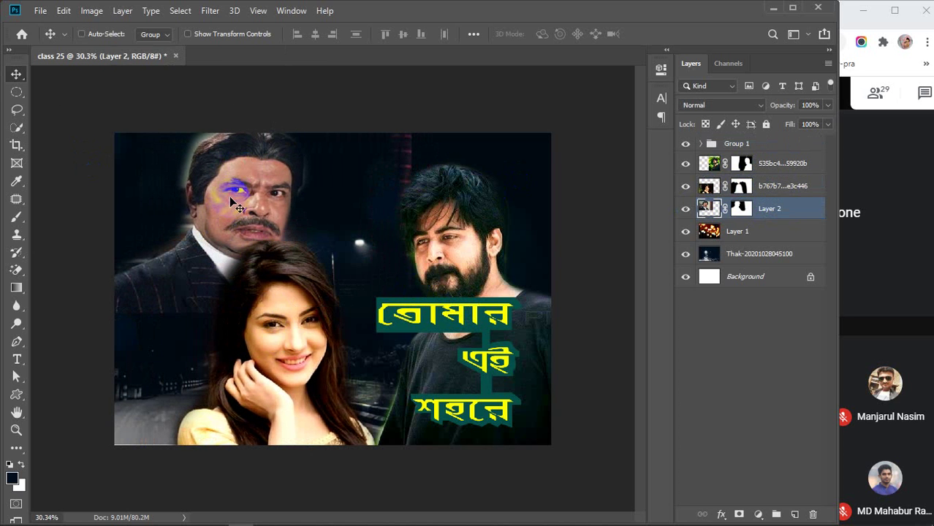
pyautogui.hotkey('ctrl', 't')
pyautogui.moveTo(56, 313); pyautogui.dragTo(10, 376)
pyautogui.moveTo(192, 268); pyautogui.dragTo(162, 282)
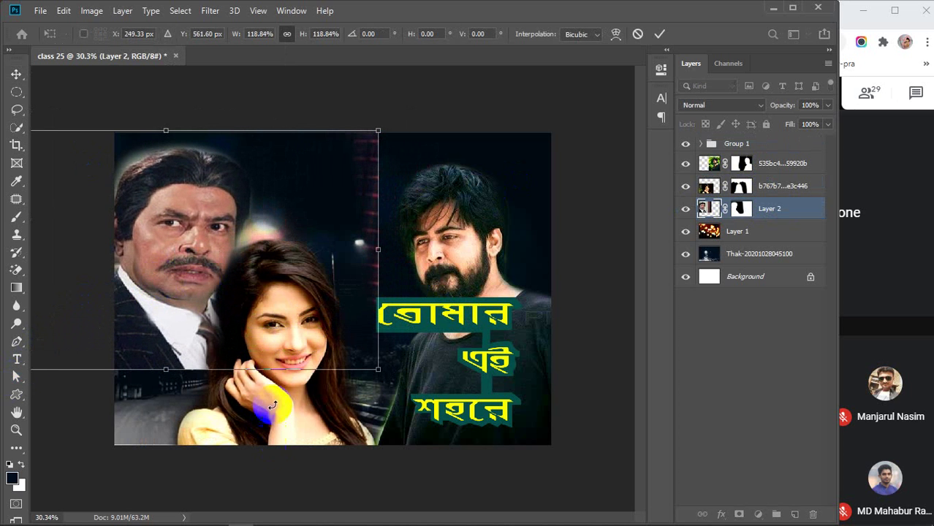
pyautogui.moveTo(269, 406); pyautogui.dragTo(279, 404)
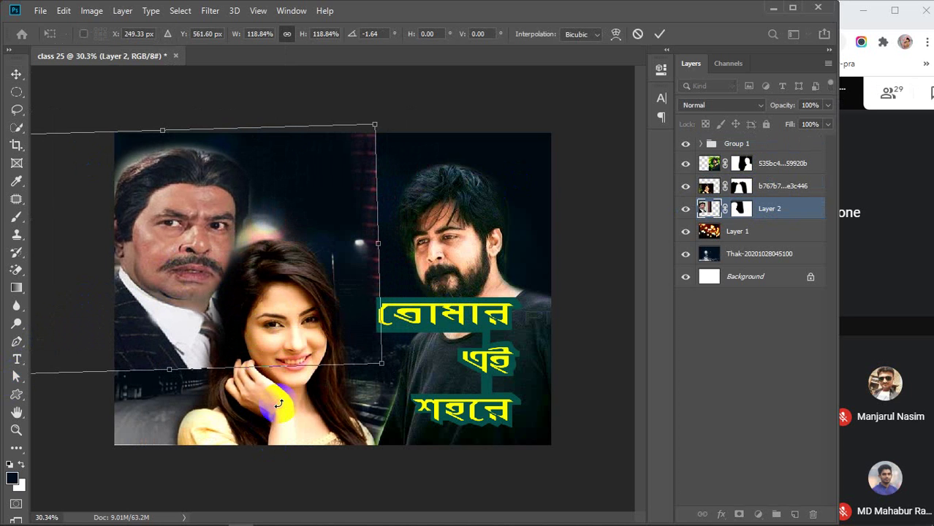
pyautogui.hotkey('ctrl', 'z')
pyautogui.moveTo(380, 131); pyautogui.dragTo(440, 96)
pyautogui.moveTo(221, 192); pyautogui.dragTo(198, 206)
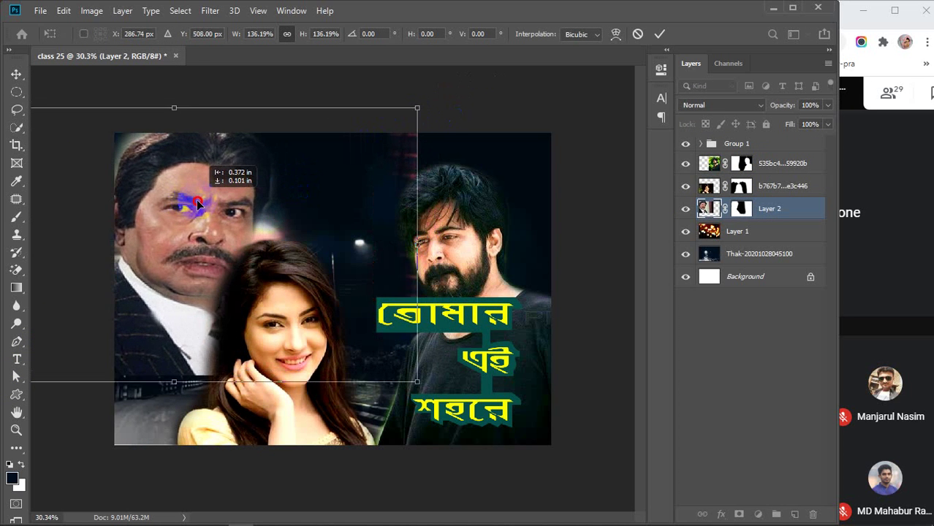
pyautogui.moveTo(419, 111); pyautogui.dragTo(386, 116)
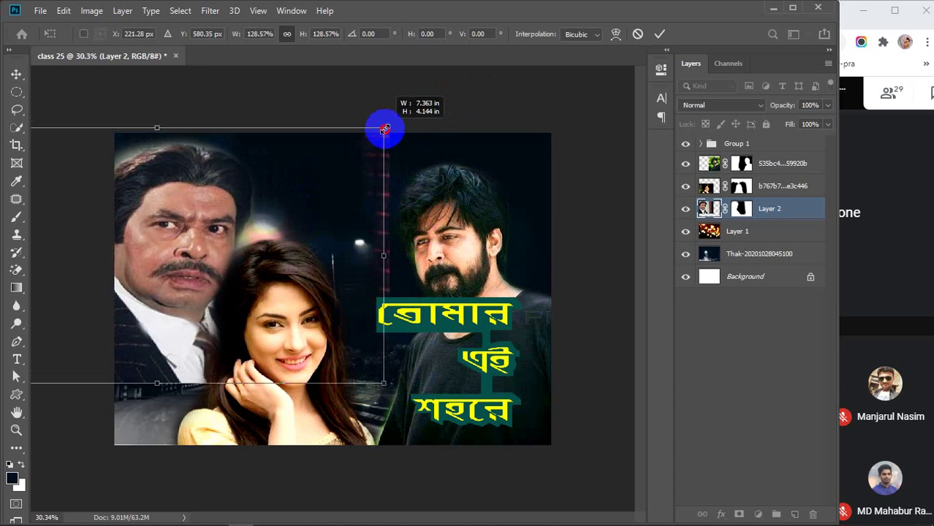
pyautogui.moveTo(175, 225); pyautogui.dragTo(179, 212)
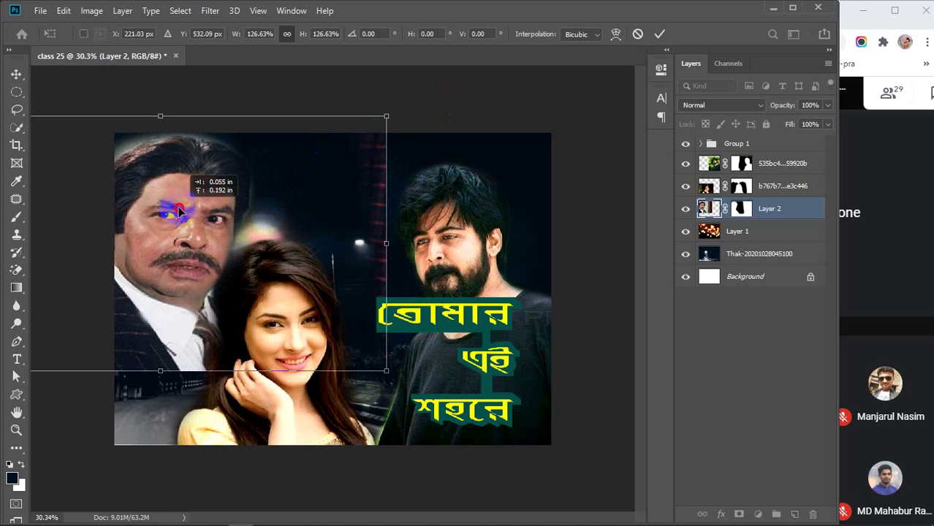
pyautogui.press('Return')
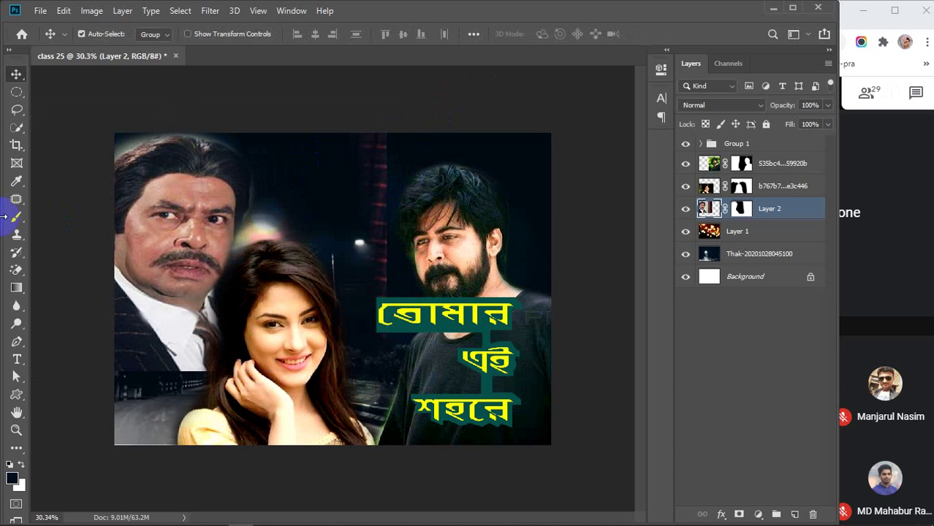
# Paint black on Layer 2's mask with a size 500 brush at 73% flow to fade the suit's hard lower edge.
pyautogui.click(14, 217)
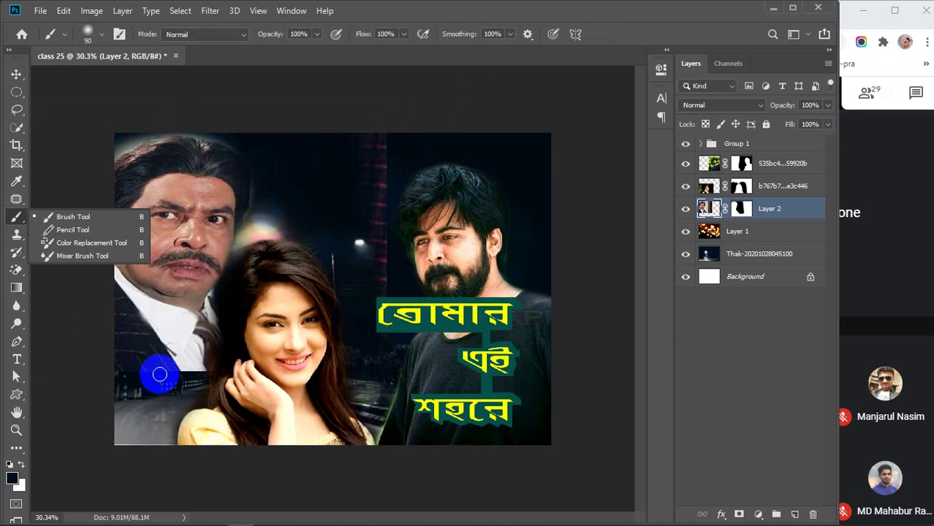
pyautogui.press(']')
pyautogui.press(']')
pyautogui.press(']')
pyautogui.press(']')
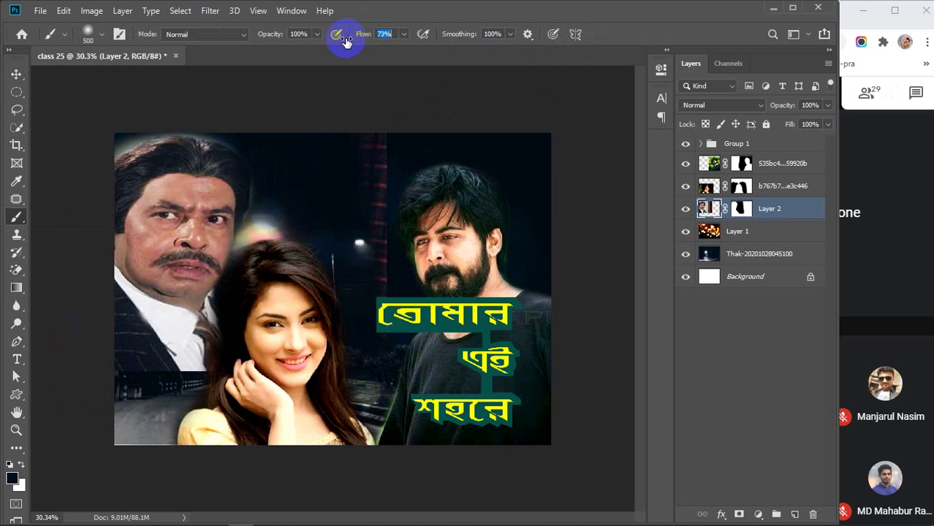
pyautogui.moveTo(113, 406)
pyautogui.mouseDown()
pyautogui.moveTo(191, 408)
pyautogui.moveTo(107, 423)
pyautogui.moveTo(102, 415)
pyautogui.moveTo(187, 405)
pyautogui.moveTo(217, 423)
pyautogui.mouseUp()
pyautogui.keyDown('shift'); pyautogui.click(741, 210); pyautogui.keyUp('shift')
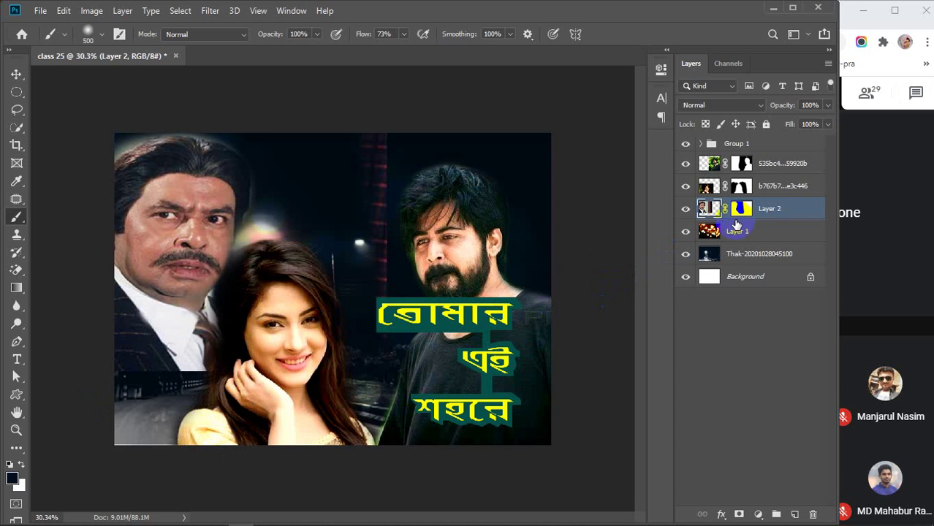
pyautogui.click(741, 209)
pyautogui.moveTo(187, 406)
pyautogui.mouseDown()
pyautogui.moveTo(119, 404)
pyautogui.moveTo(266, 404)
pyautogui.moveTo(120, 402)
pyautogui.moveTo(194, 406)
pyautogui.moveTo(272, 376)
pyautogui.moveTo(325, 369)
pyautogui.moveTo(230, 405)
pyautogui.moveTo(304, 252)
pyautogui.moveTo(331, 169)
pyautogui.moveTo(329, 128)
pyautogui.moveTo(151, 309)
pyautogui.mouseUp()
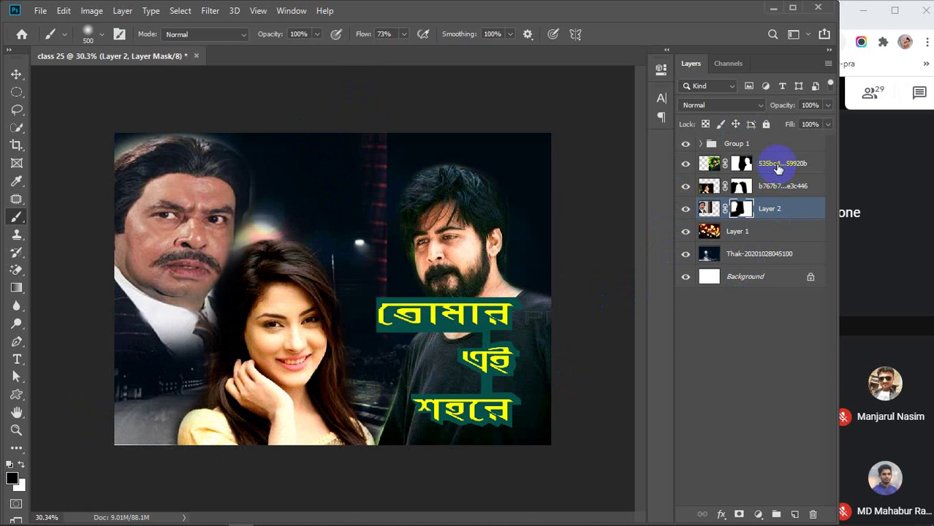
# Enlarge the woman's portrait to 113.78% and move it toward the poster's centre, between the two men.
pyautogui.press('v')
pyautogui.click(782, 186)
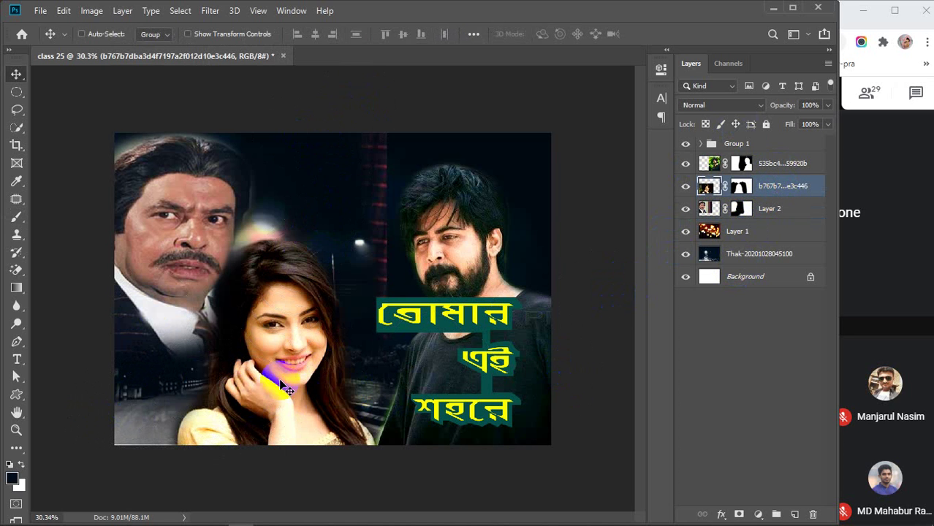
pyautogui.hotkey('ctrl', 't')
pyautogui.moveTo(41, 457); pyautogui.dragTo(4, 486)
pyautogui.moveTo(281, 376); pyautogui.dragTo(318, 358)
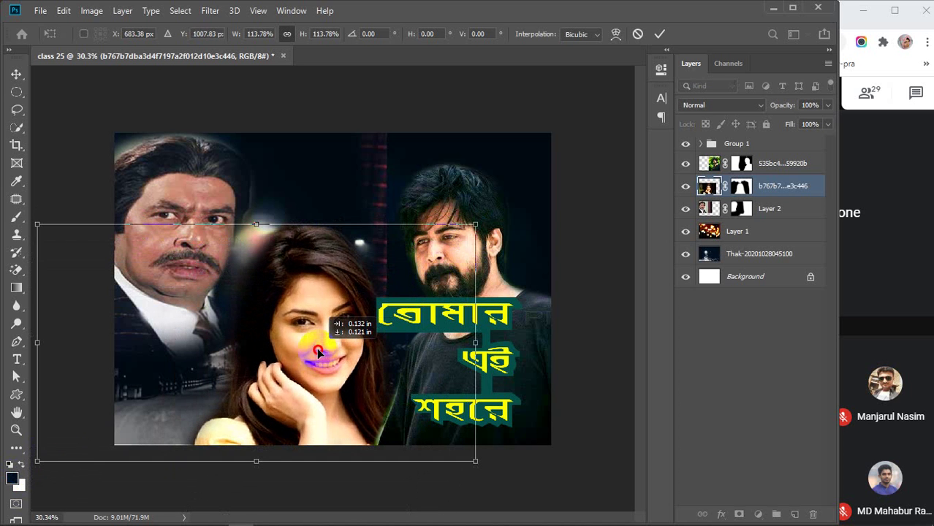
pyautogui.click(660, 34)
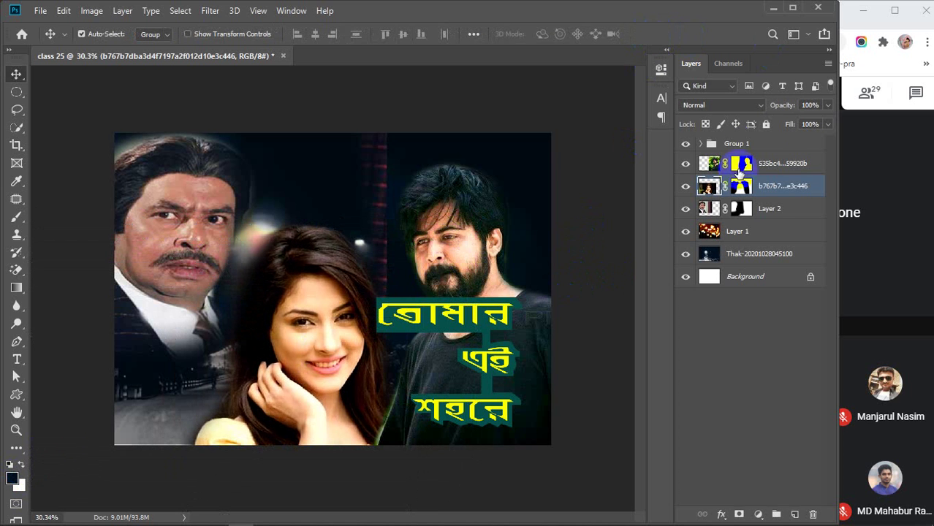
# Scale the title group to 75.87% on the lower part of the black shirt, and nudge the woman's portrait slightly down and left.
pyautogui.click(775, 141)
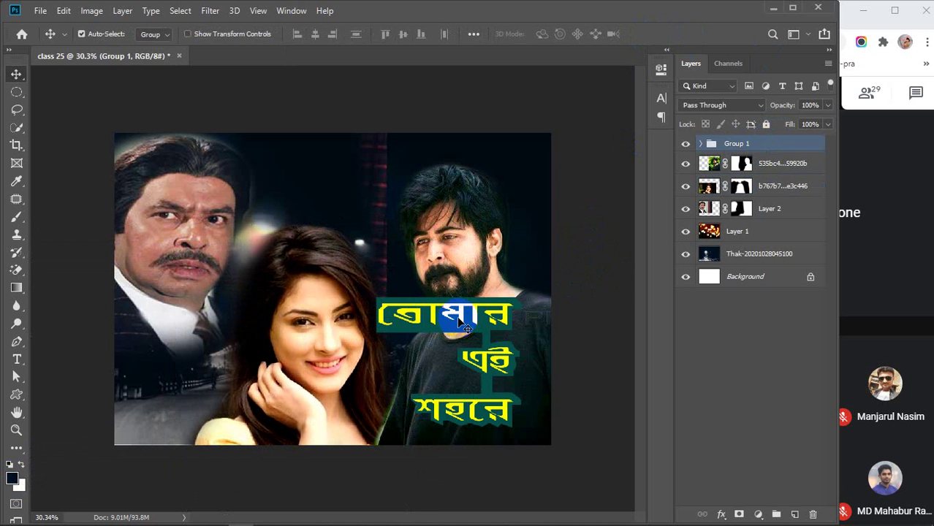
pyautogui.moveTo(450, 322); pyautogui.dragTo(479, 337)
pyautogui.hotkey('ctrl', 't')
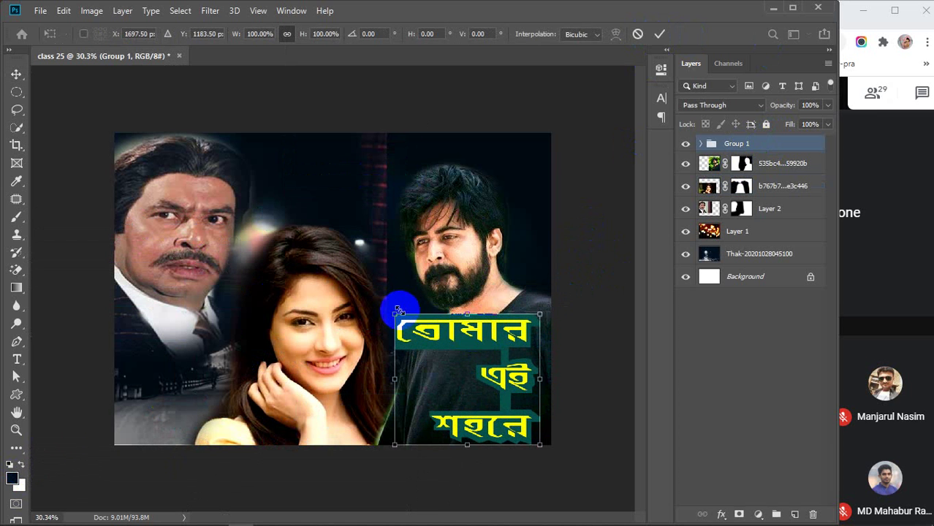
pyautogui.moveTo(398, 311); pyautogui.dragTo(452, 354)
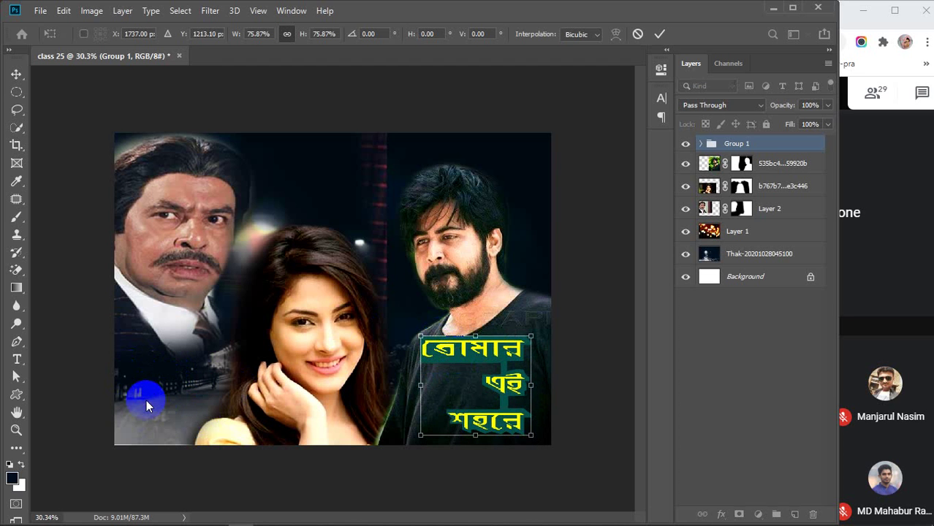
pyautogui.click(777, 188)
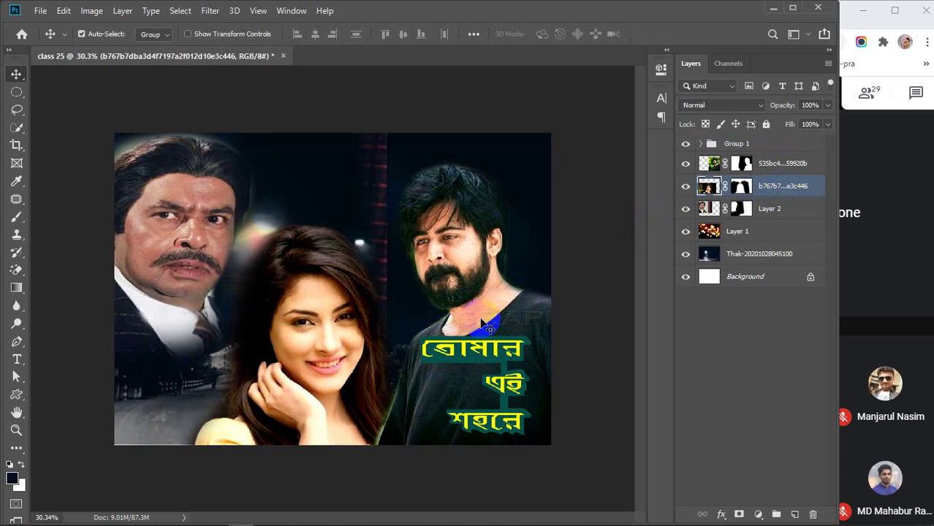
pyautogui.moveTo(316, 359)
pyautogui.mouseDown()
pyautogui.moveTo(297, 363)
pyautogui.moveTo(303, 359)
pyautogui.mouseUp()
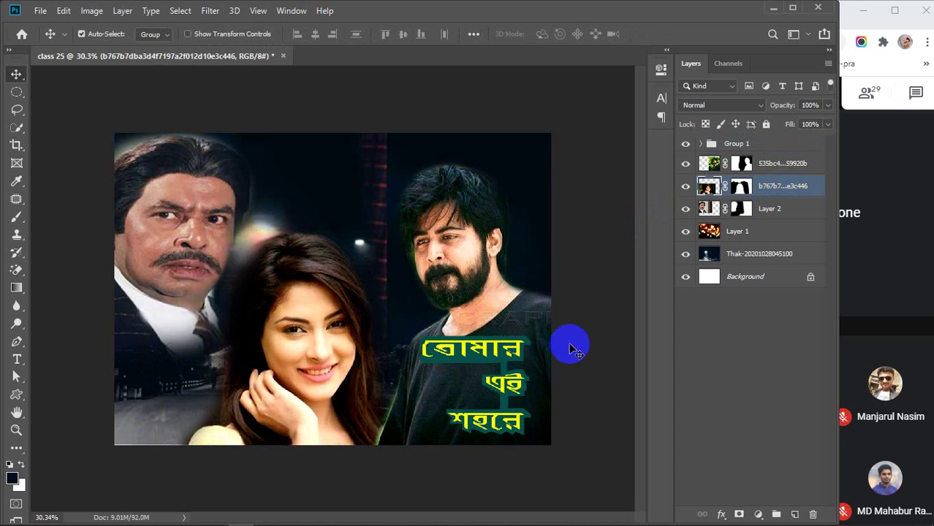
# Switch to Chrome and return to the "movie poster design" image results.
pyautogui.click(773, 9)
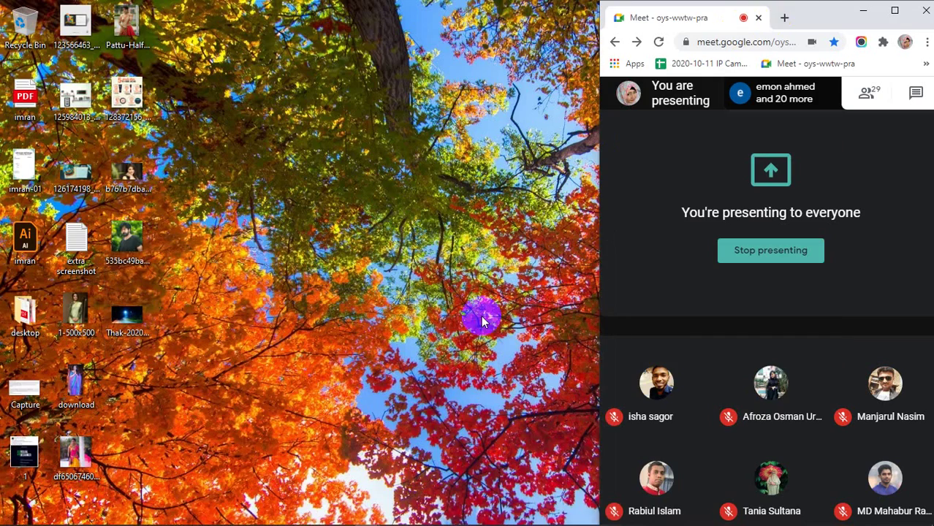
pyautogui.moveTo(368, 516)
pyautogui.click(475, 470)
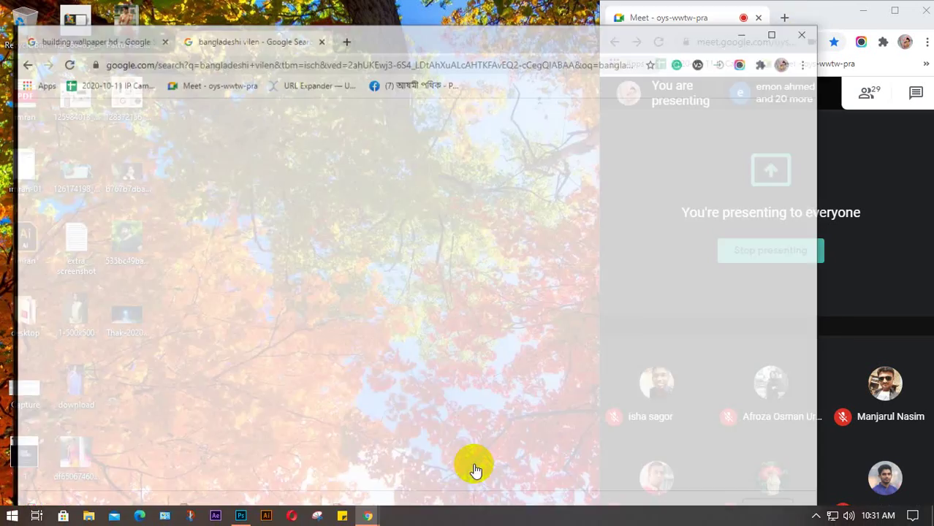
pyautogui.click(11, 43)
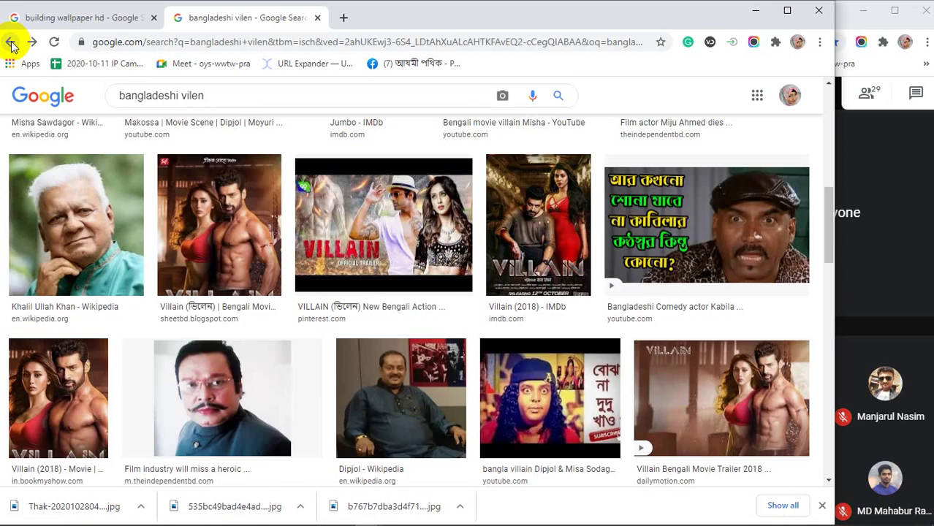
pyautogui.click(11, 43)
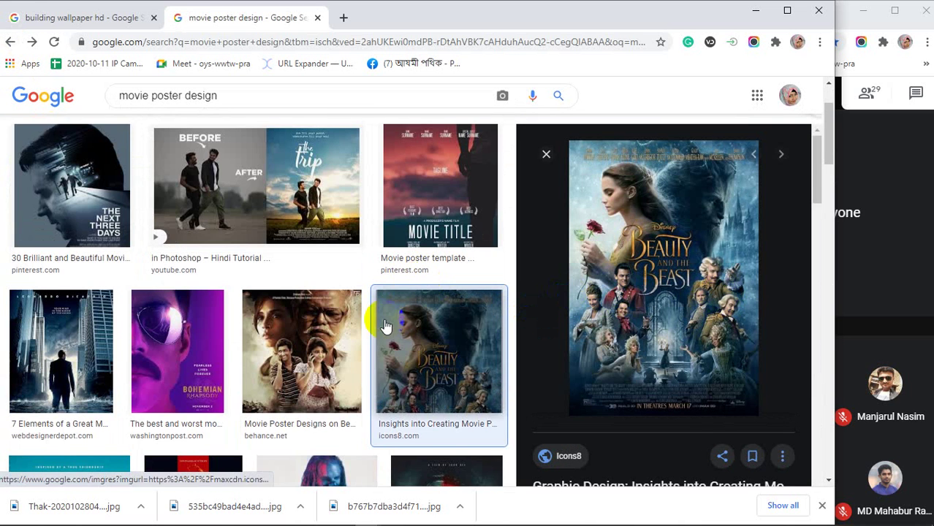
# Examine the movie poster examples for layout ideas, previewing the Merrick, The Specialist and My Partner posters.
pyautogui.scroll(-2, 386, 326)
pyautogui.scroll(-1, 366, 350)
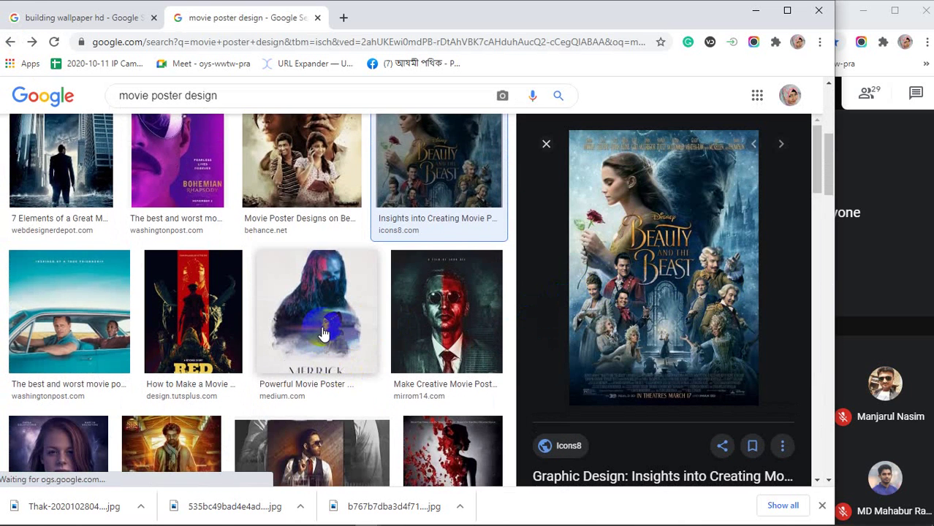
pyautogui.scroll(-1, 323, 322)
pyautogui.click(326, 253)
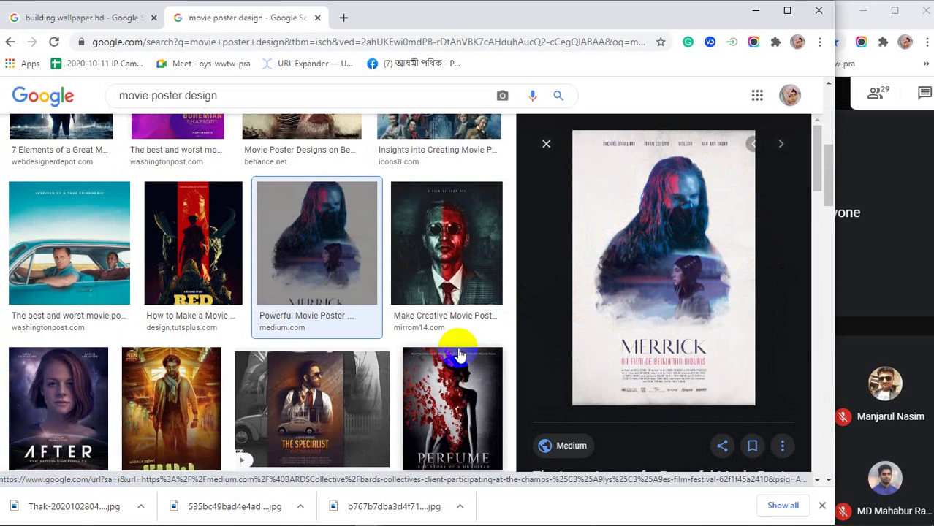
pyautogui.scroll(-2, 446, 356)
pyautogui.click(311, 271)
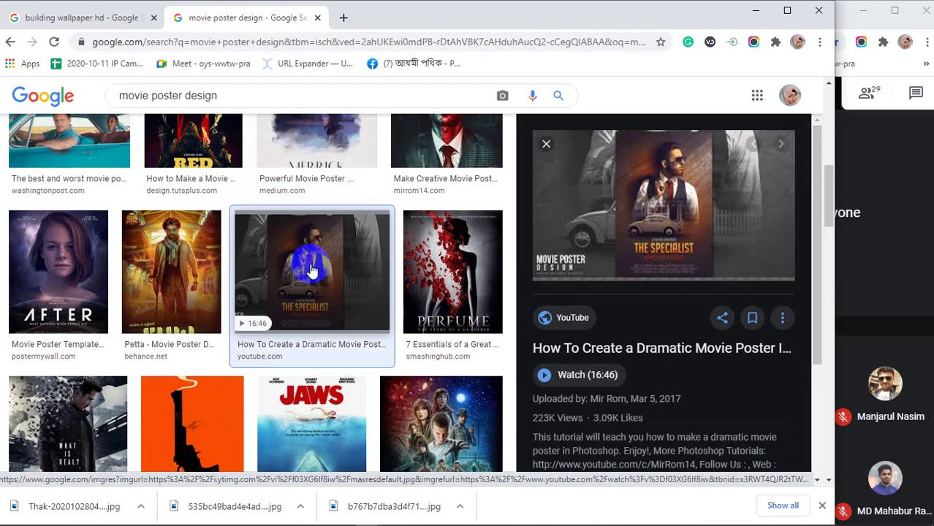
pyautogui.scroll(-3, 640, 282)
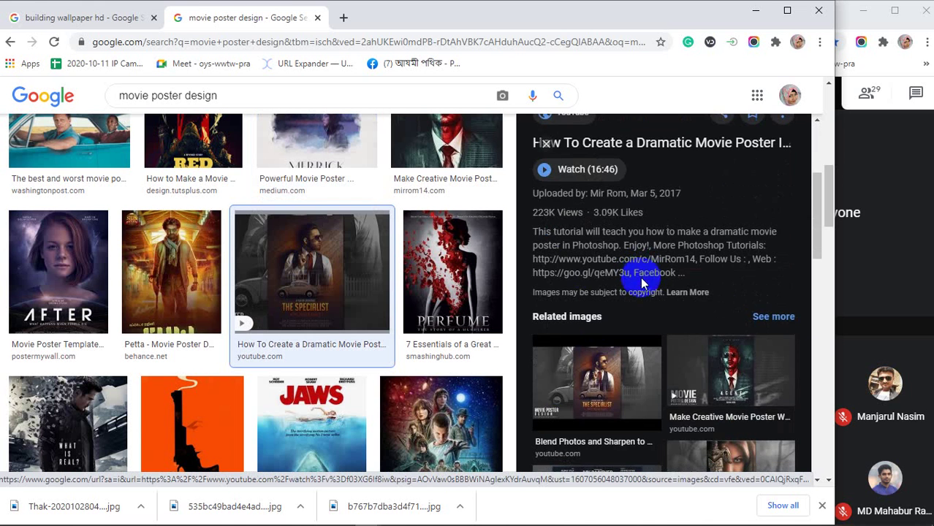
pyautogui.scroll(-2, 626, 366)
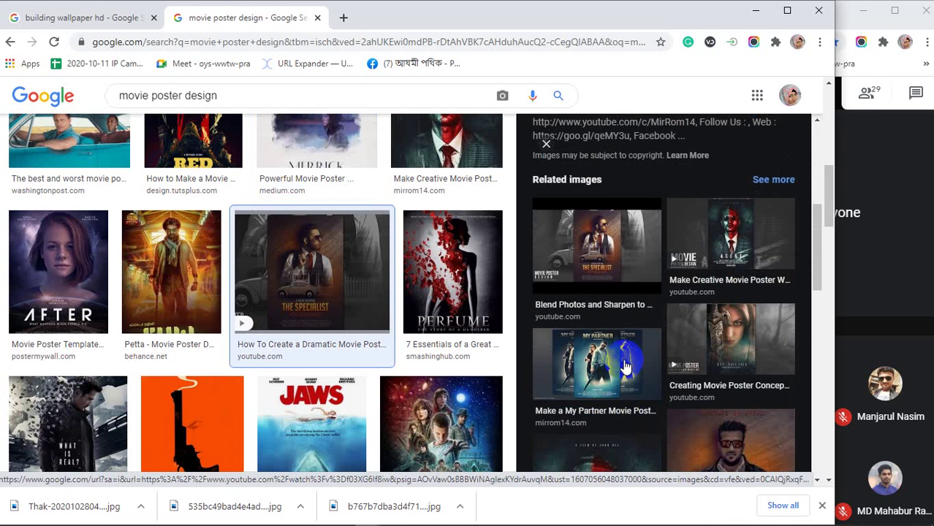
pyautogui.click(601, 369)
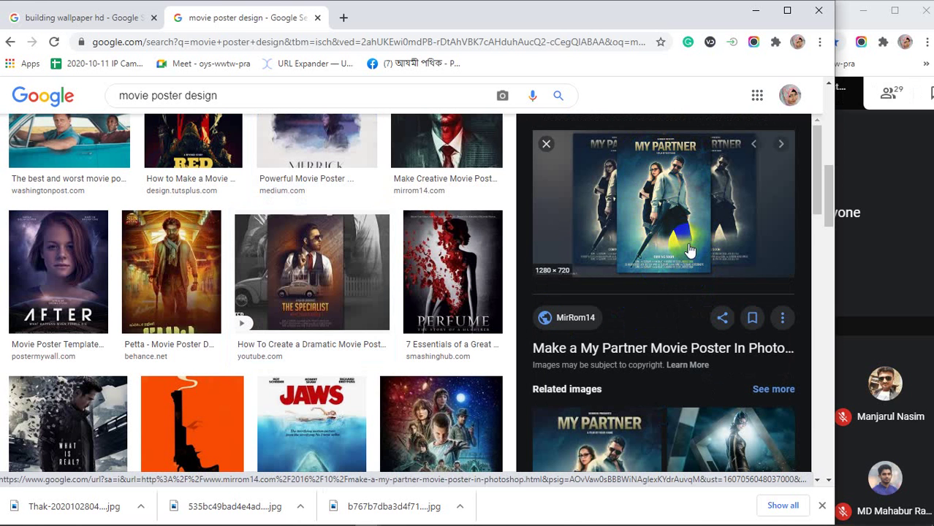
pyautogui.scroll(-3, 392, 328)
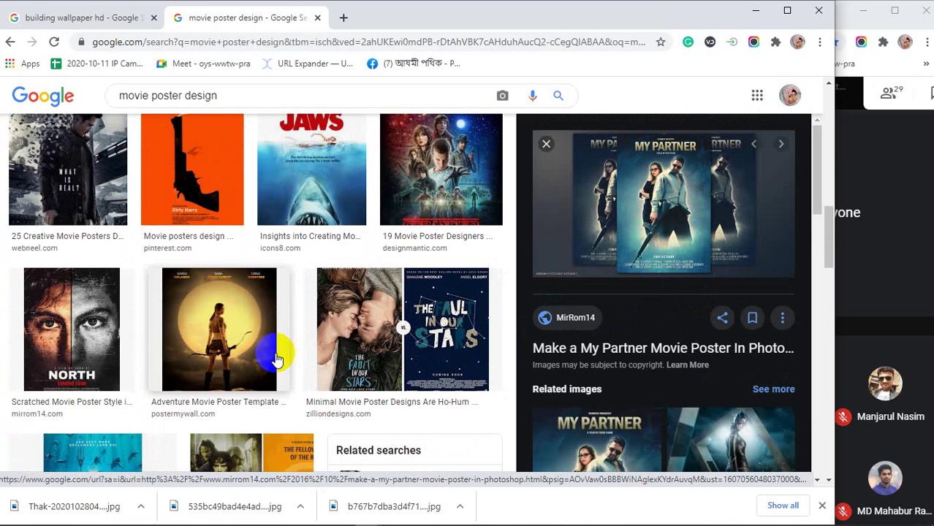
pyautogui.scroll(-3, 277, 359)
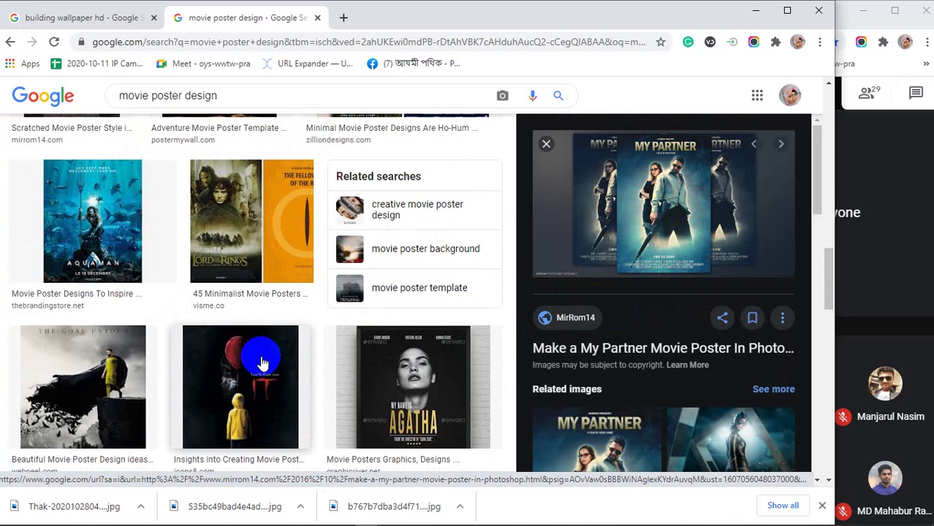
pyautogui.scroll(-1, 251, 373)
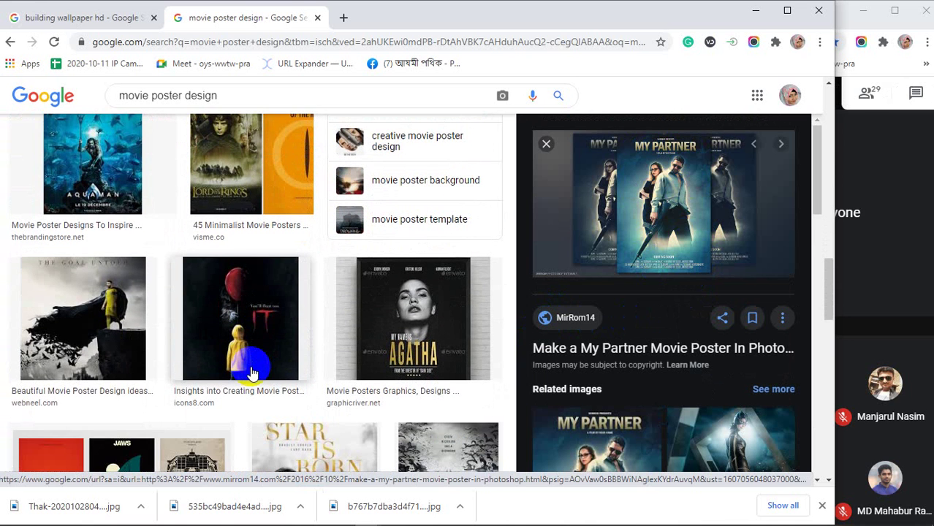
# Examine more movie poster results for layout ideas, previewing the Romania "The Goal Untold" and Dark Phoenix posters.
pyautogui.scroll(-3, 262, 345)
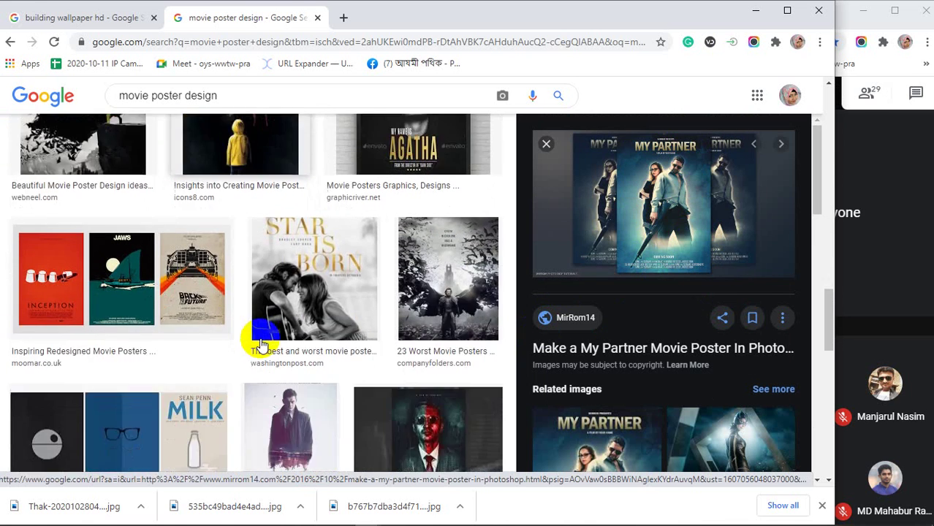
pyautogui.scroll(-1, 262, 345)
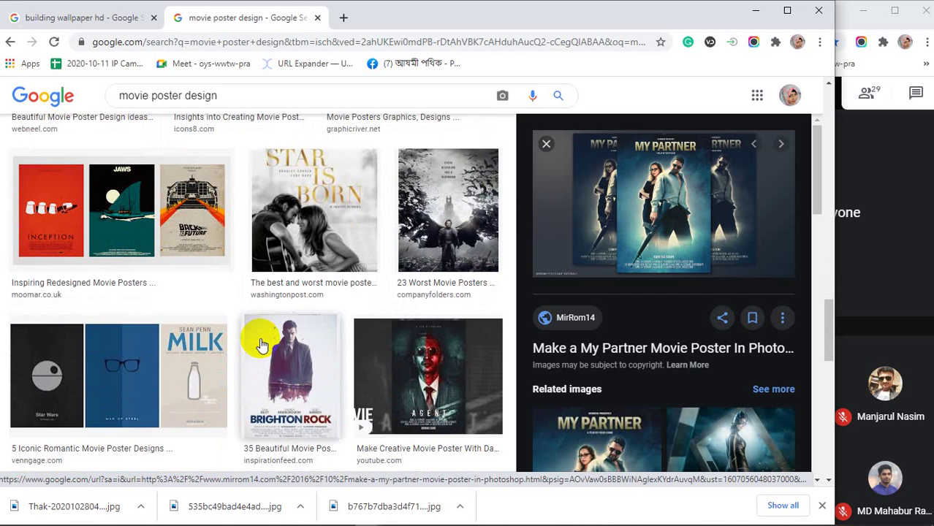
pyautogui.scroll(2, 261, 345)
pyautogui.click(74, 179)
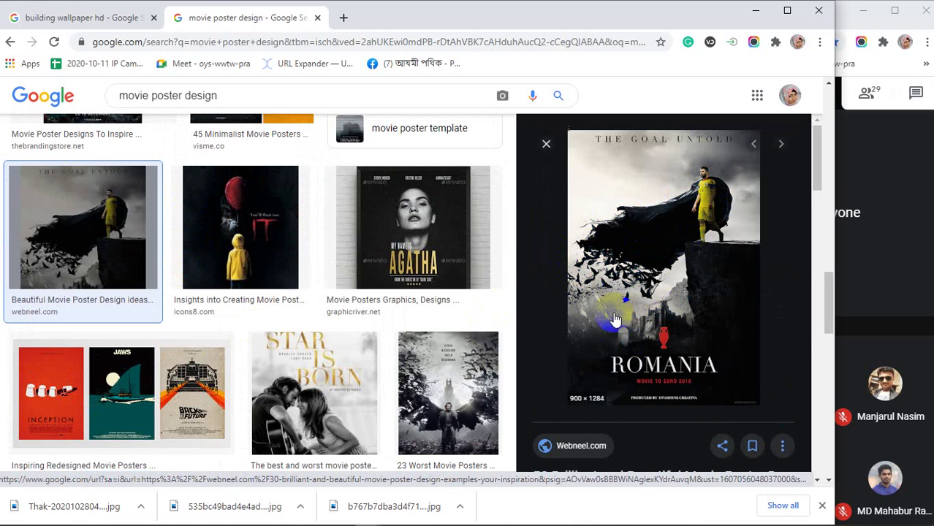
pyautogui.scroll(-6, 323, 303)
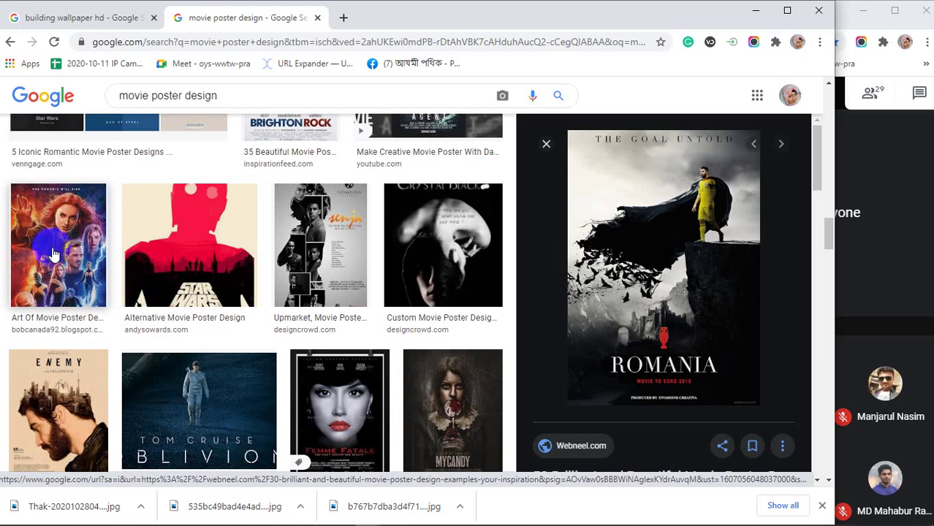
pyautogui.click(58, 267)
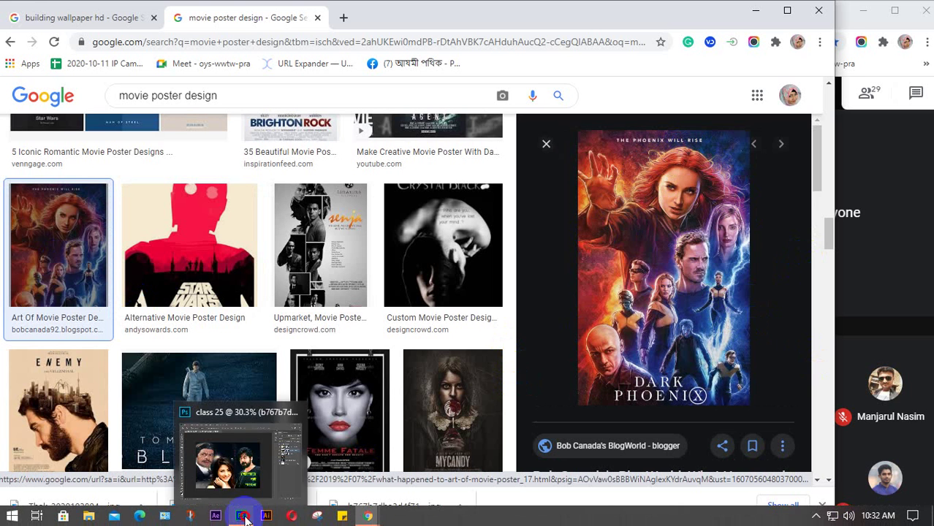
# Switch to Photoshop and apply Smart Sharpen to the woman's portrait with amount 310%, radius 13.7 px and noise reduction about 50%.
pyautogui.click(241, 516)
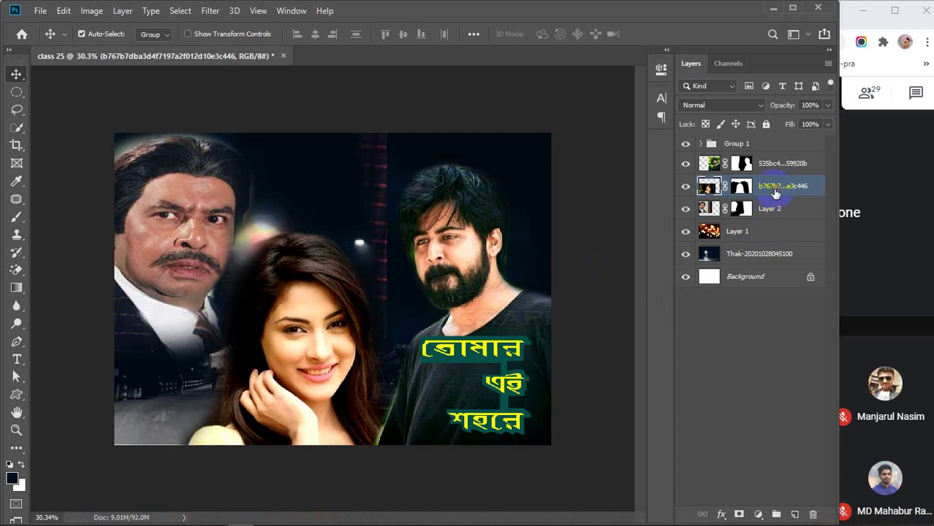
pyautogui.click(210, 11)
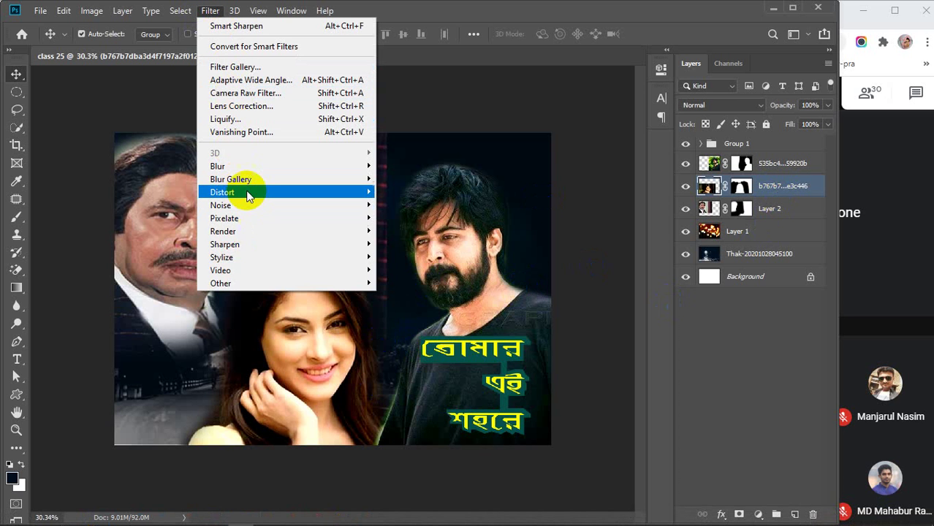
pyautogui.moveTo(248, 245)
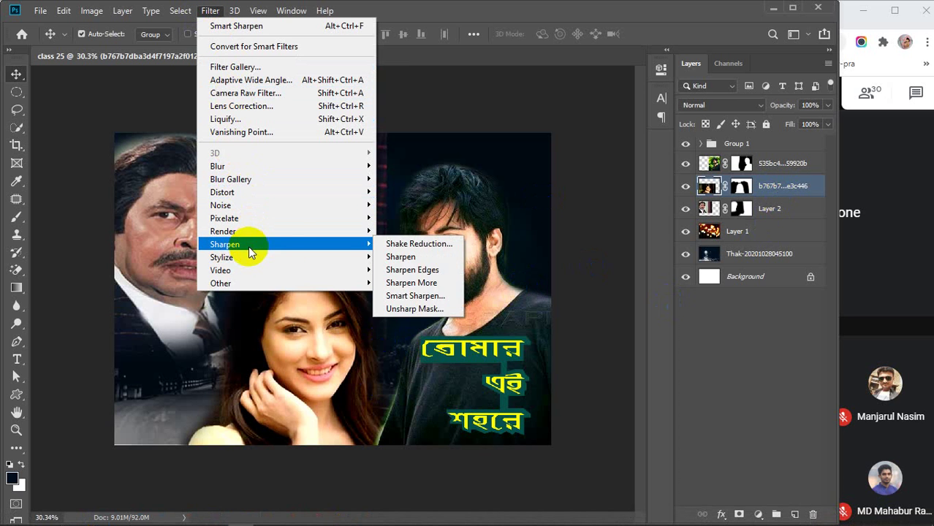
pyautogui.click(416, 296)
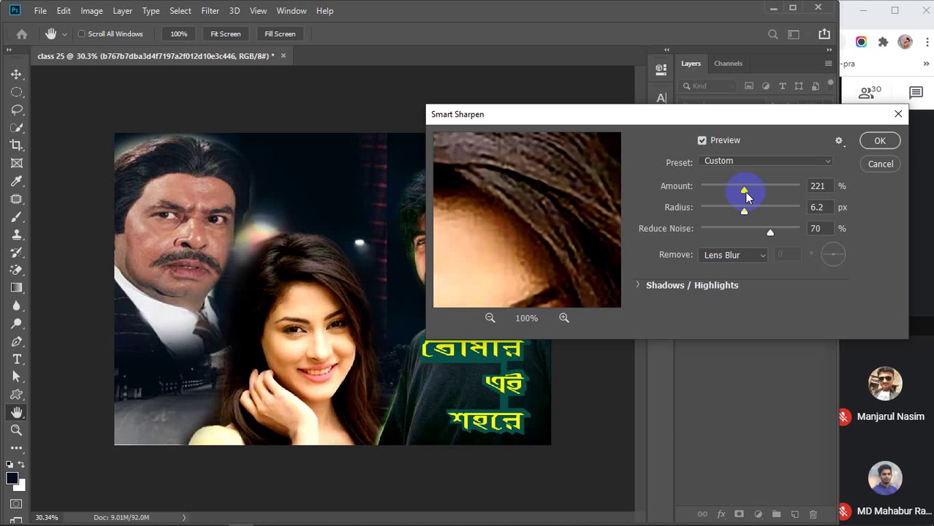
pyautogui.moveTo(758, 195); pyautogui.dragTo(773, 195)
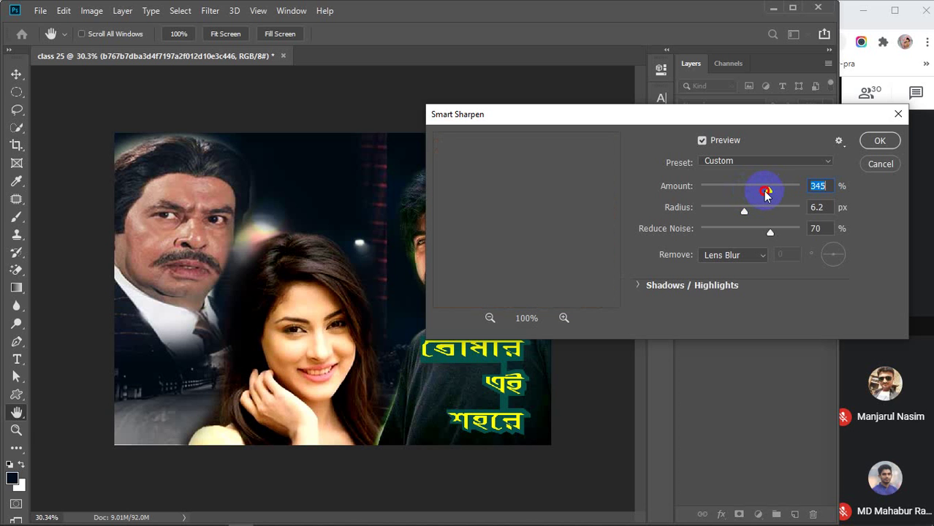
pyautogui.moveTo(744, 212); pyautogui.dragTo(763, 213)
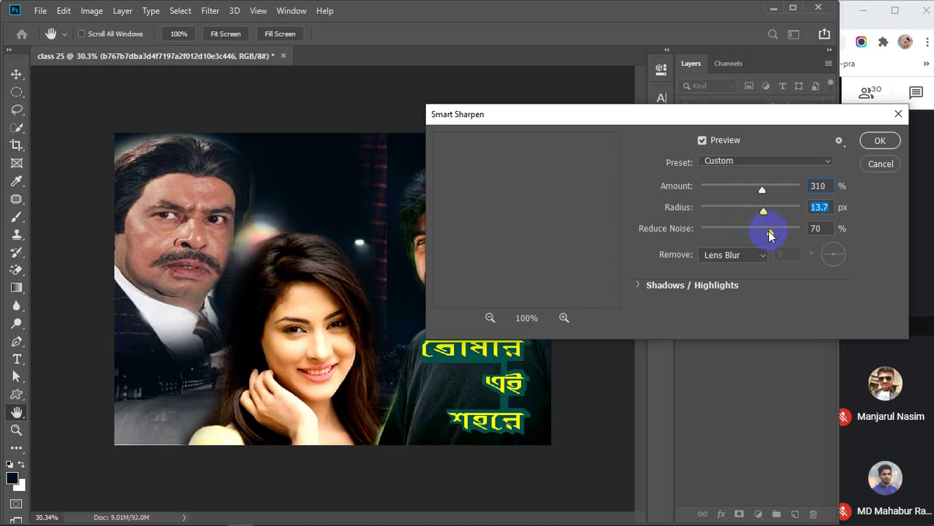
pyautogui.moveTo(769, 234); pyautogui.dragTo(754, 238)
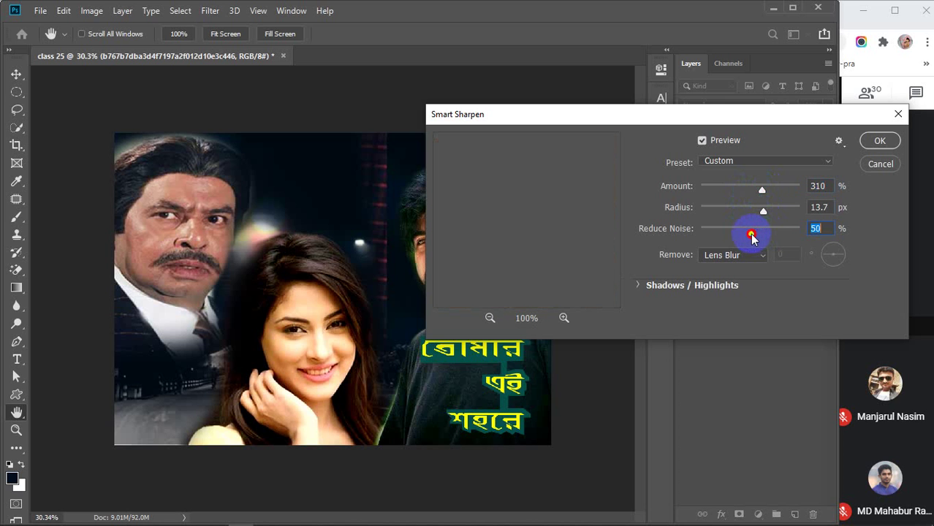
pyautogui.click(880, 142)
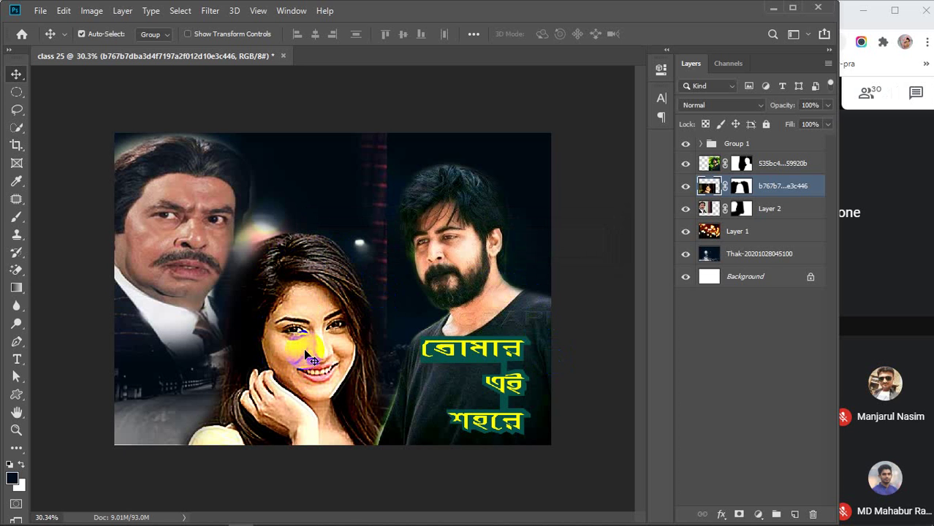
pyautogui.hotkey('ctrl', 'z')
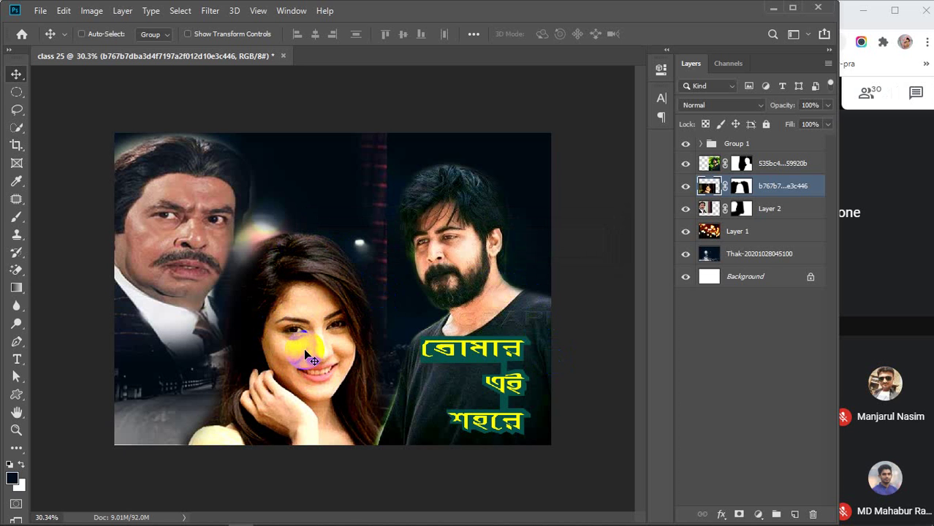
pyautogui.hotkey('ctrl', 'shift', 'z')
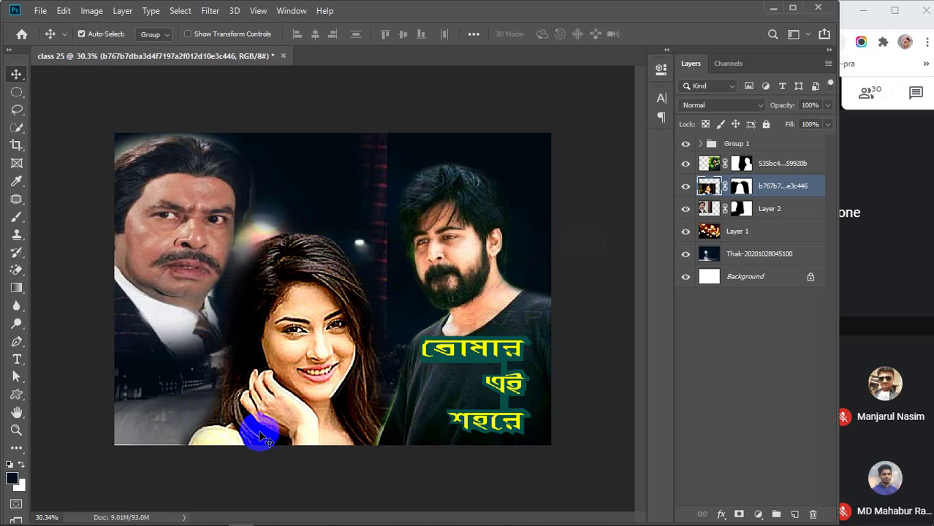
# Switch to Chrome and examine the Senja collage poster and its related images for design ideas.
pyautogui.moveTo(368, 515)
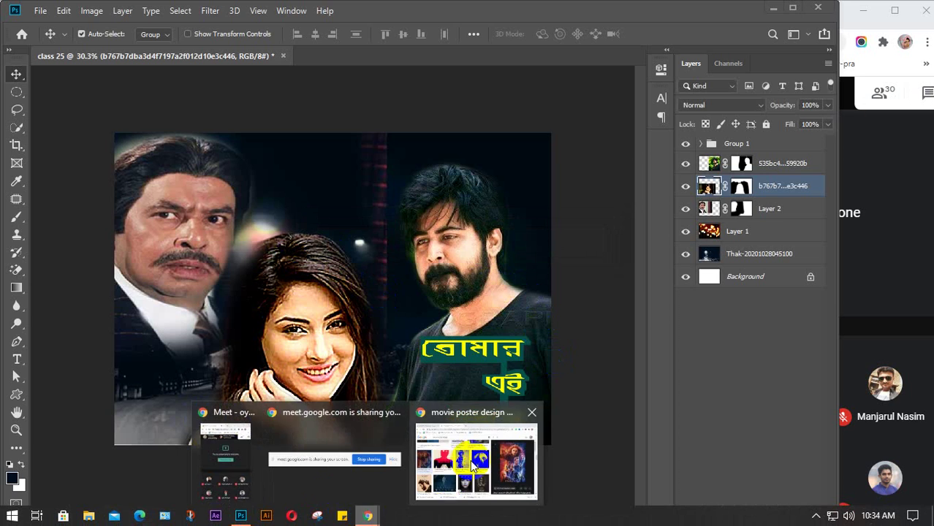
pyautogui.click(470, 460)
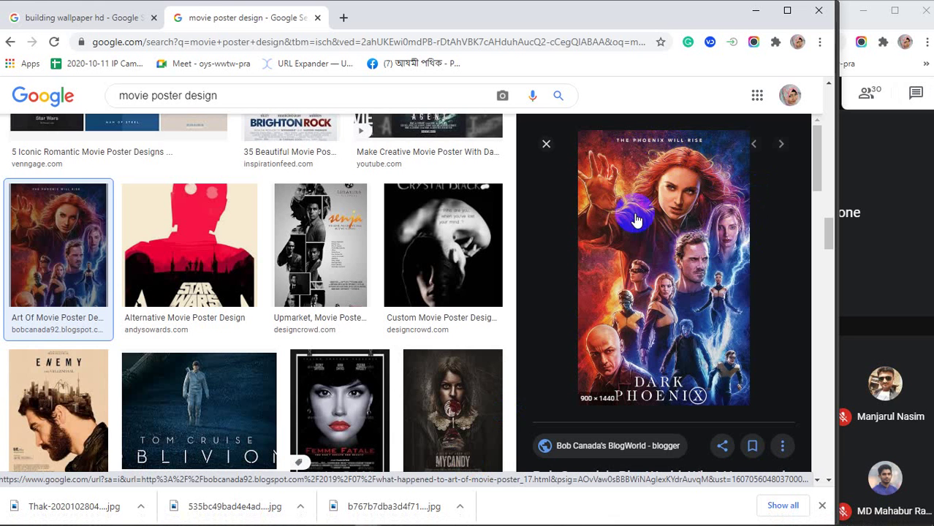
pyautogui.click(313, 261)
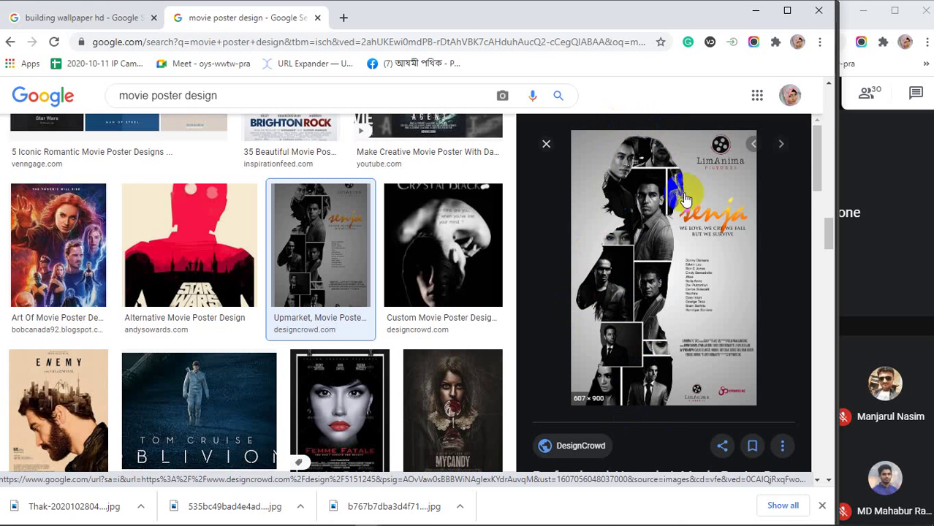
pyautogui.scroll(-3, 630, 326)
pyautogui.scroll(-1, 633, 329)
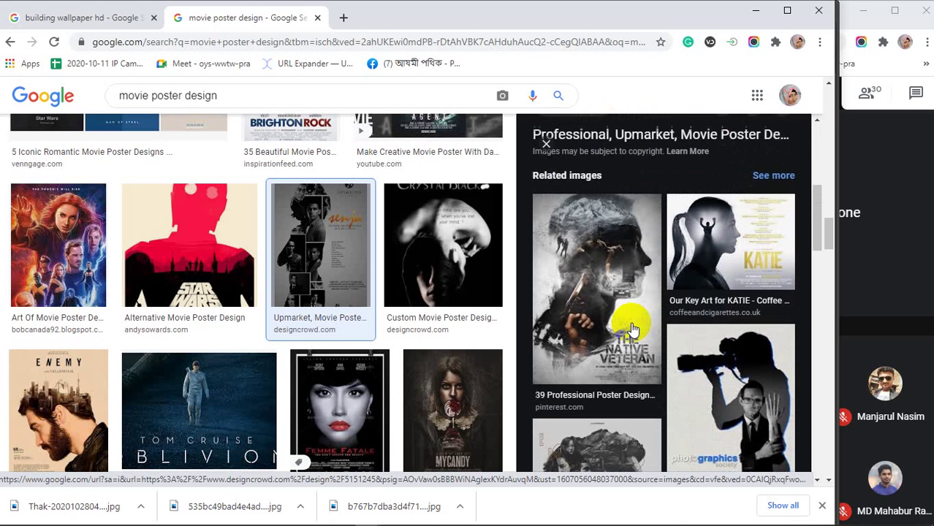
pyautogui.scroll(-4, 702, 248)
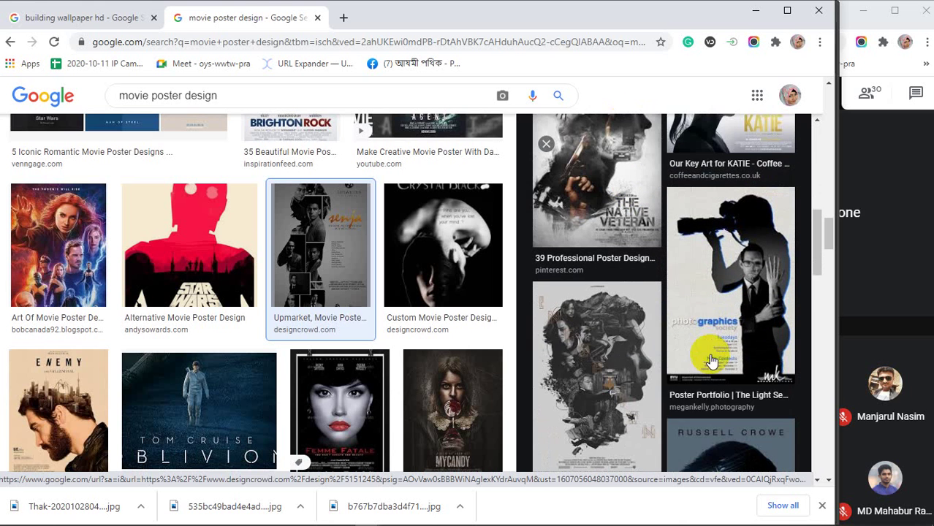
pyautogui.scroll(-2, 600, 300)
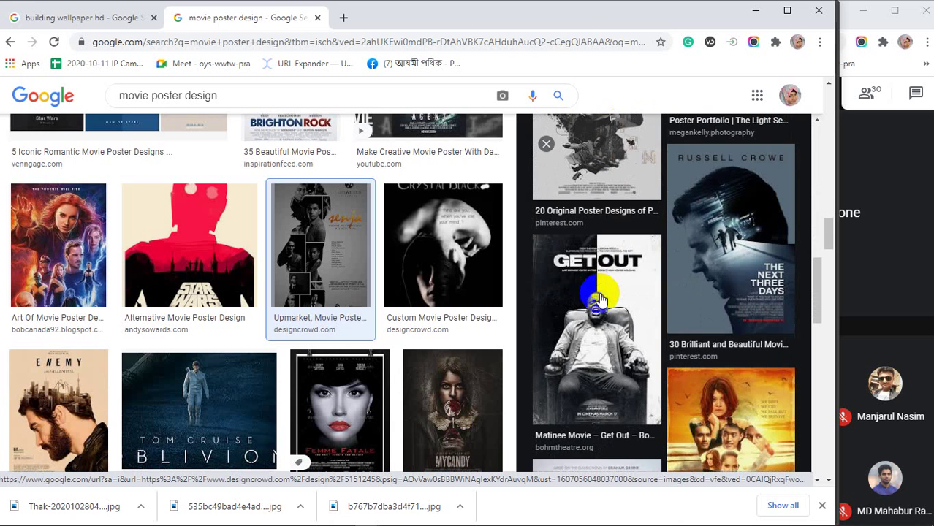
# Examine further movie poster results, previewing Shapes of Mine, the La La Land, Arrival and Moonlight set, and the single Moonlight poster.
pyautogui.scroll(-5, 361, 359)
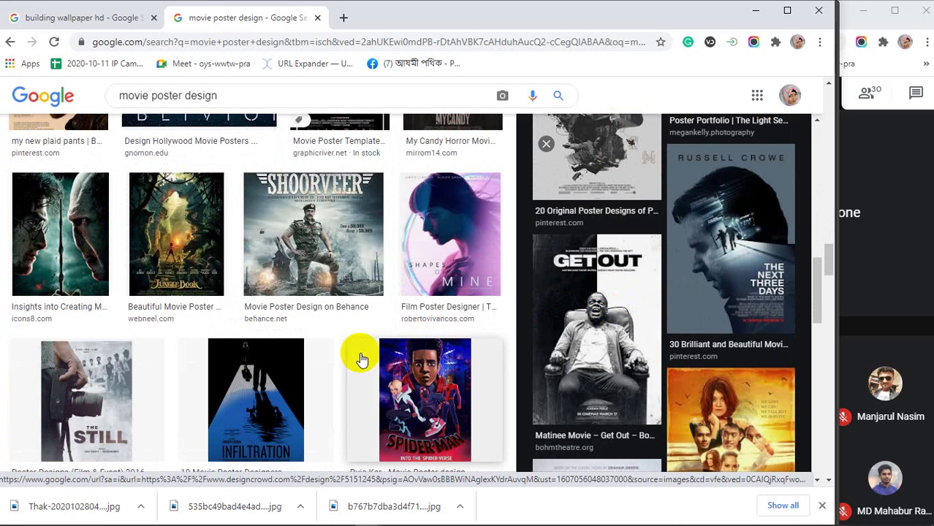
pyautogui.scroll(-1, 360, 357)
pyautogui.scroll(1, 359, 357)
pyautogui.click(466, 193)
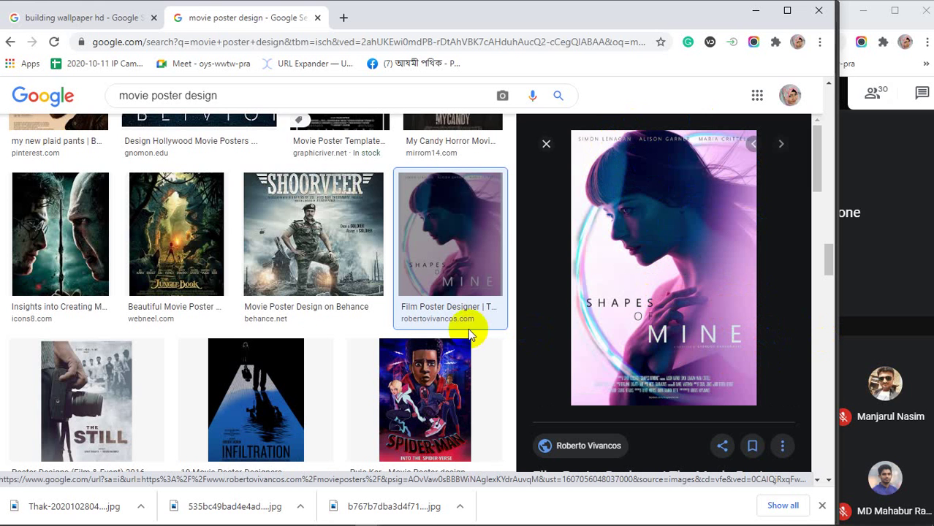
pyautogui.scroll(-1, 350, 336)
pyautogui.scroll(-3, 350, 336)
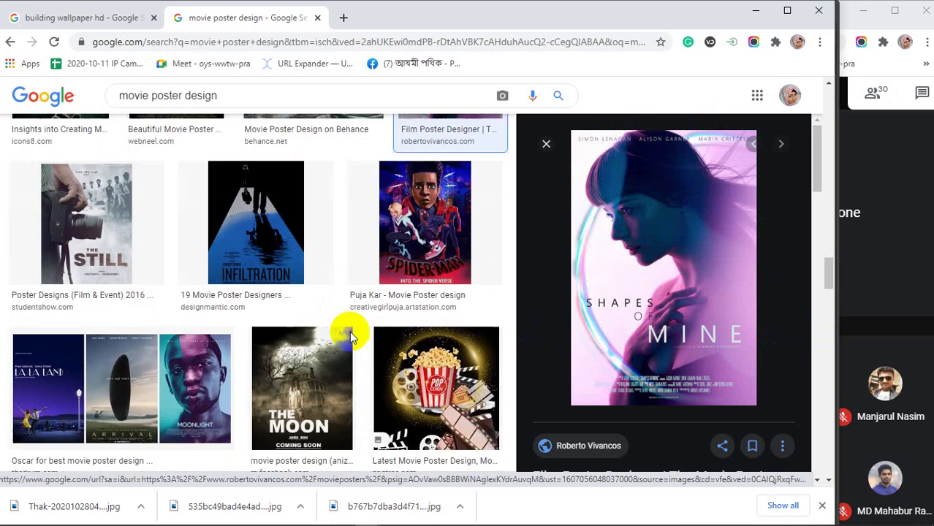
pyautogui.click(207, 302)
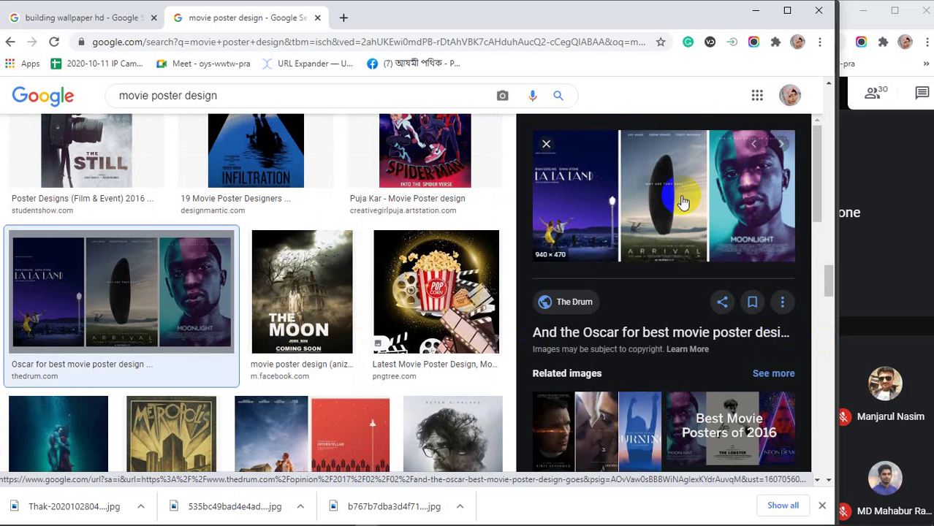
pyautogui.scroll(-1, 670, 311)
pyautogui.scroll(-3, 376, 359)
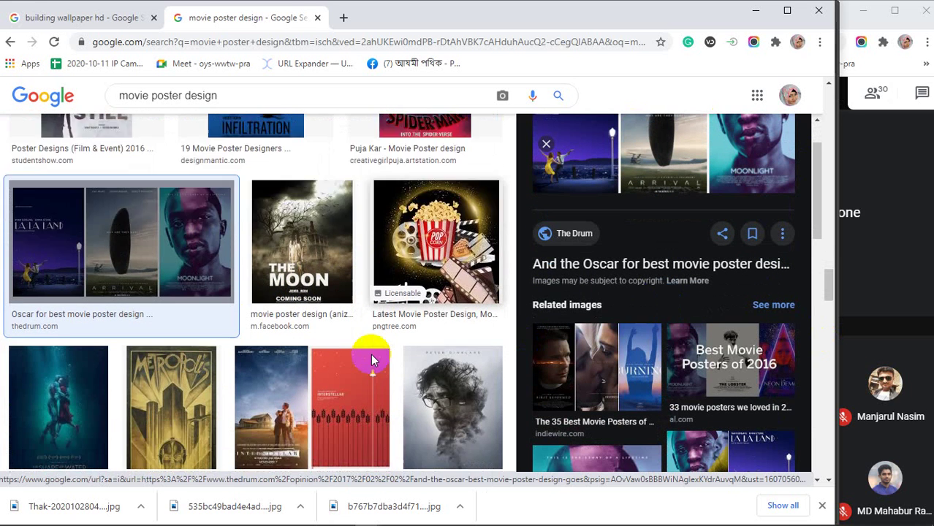
pyautogui.scroll(-1, 596, 364)
pyautogui.scroll(-1, 596, 363)
pyautogui.click(576, 386)
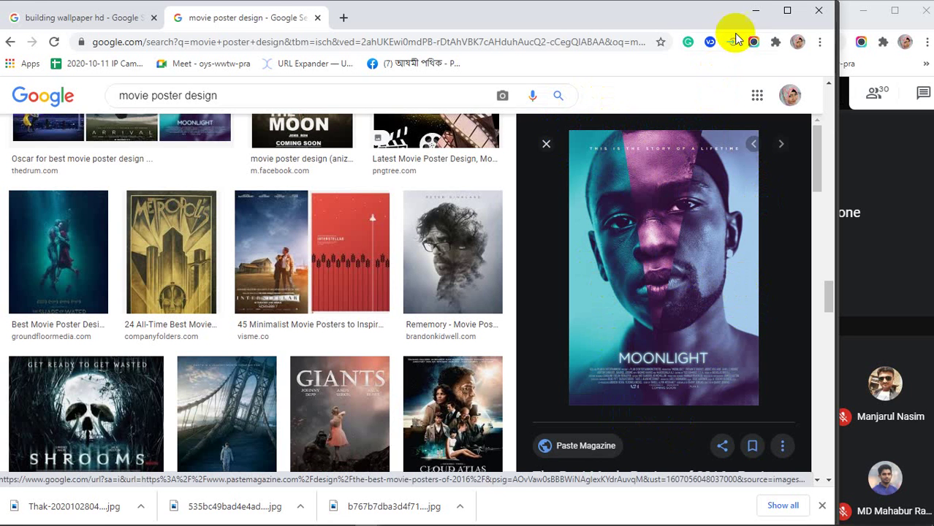
# Return to Photoshop and try blend modes such as Pin Light on the woman's portrait layer.
pyautogui.click(756, 10)
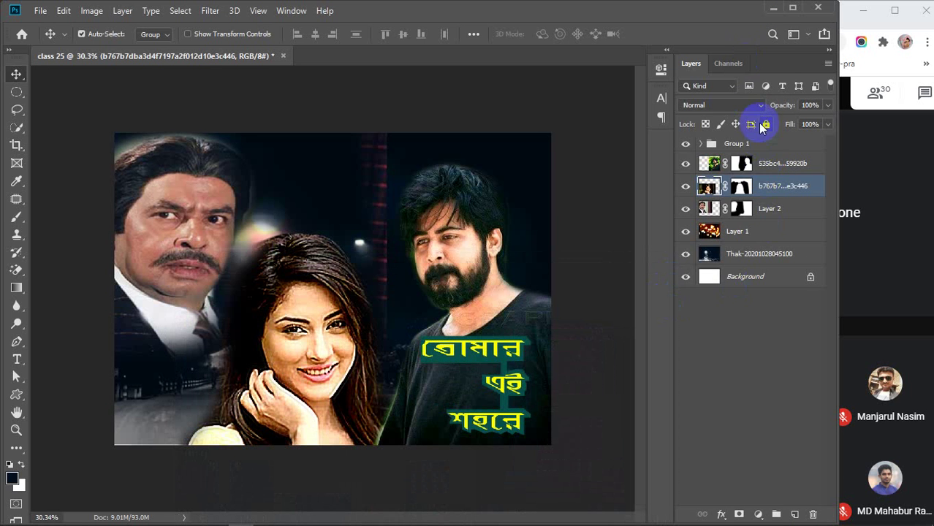
pyautogui.click(756, 107)
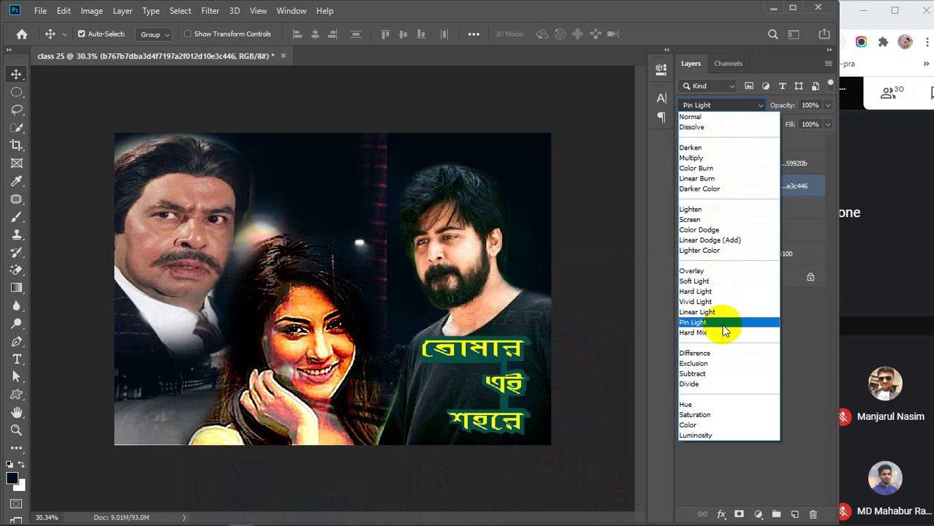
pyautogui.click(799, 341)
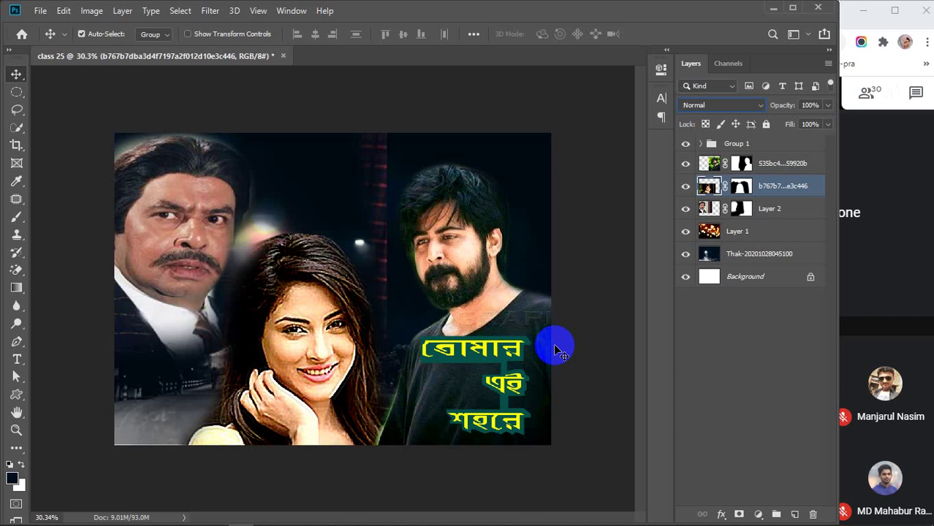
# Hide the title group, all three portraits, the lights layer and the night-street photo, leaving only the white Background visible.
pyautogui.click(687, 144)
pyautogui.moveTo(686, 167); pyautogui.dragTo(681, 269)
pyautogui.click(685, 259)
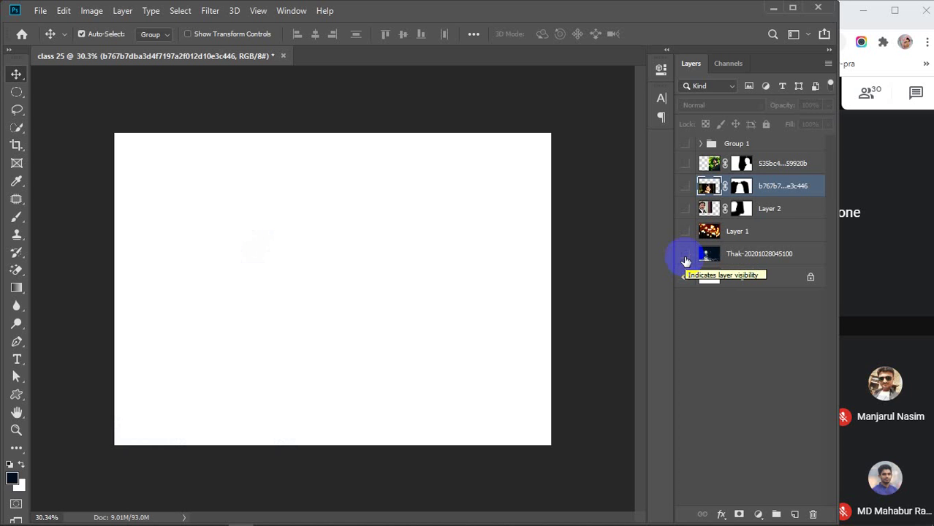
# Switch to Chrome and look through further movie poster design results beyond the Moonlight preview.
pyautogui.click(901, 155)
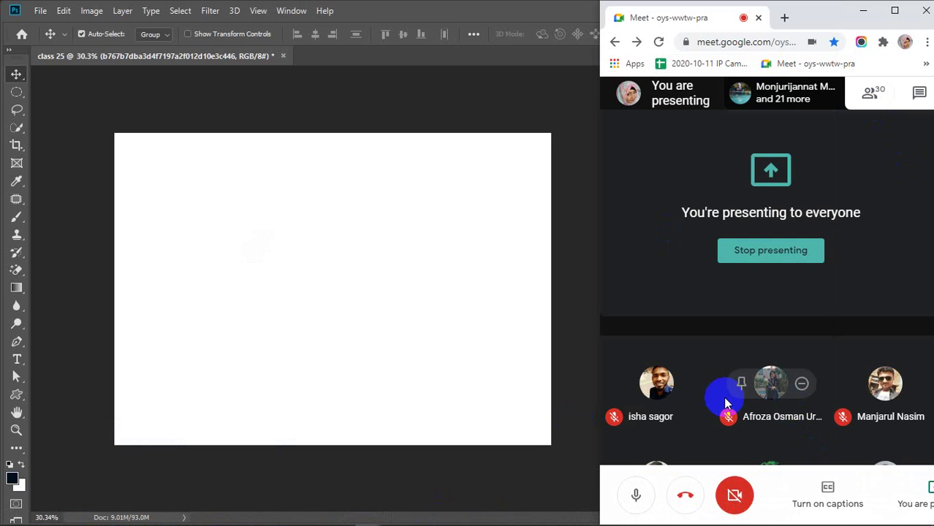
pyautogui.moveTo(366, 512)
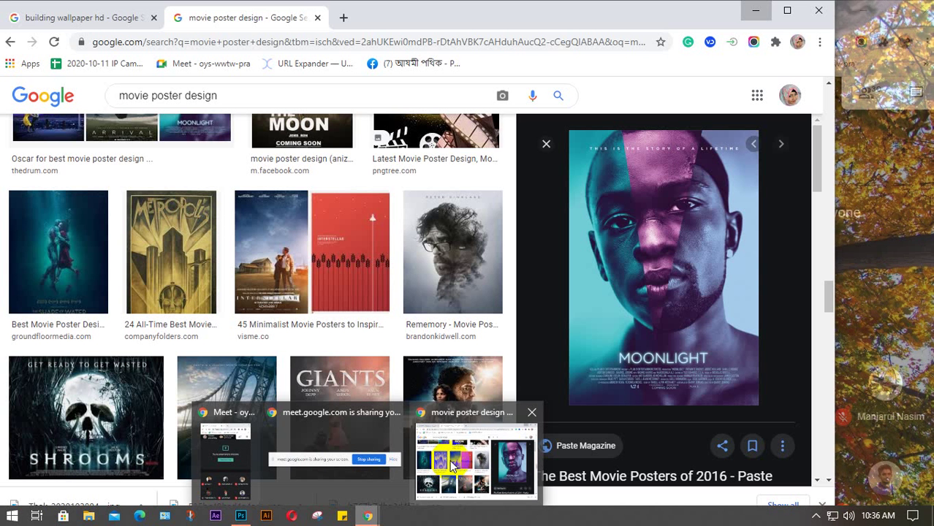
pyautogui.click(453, 466)
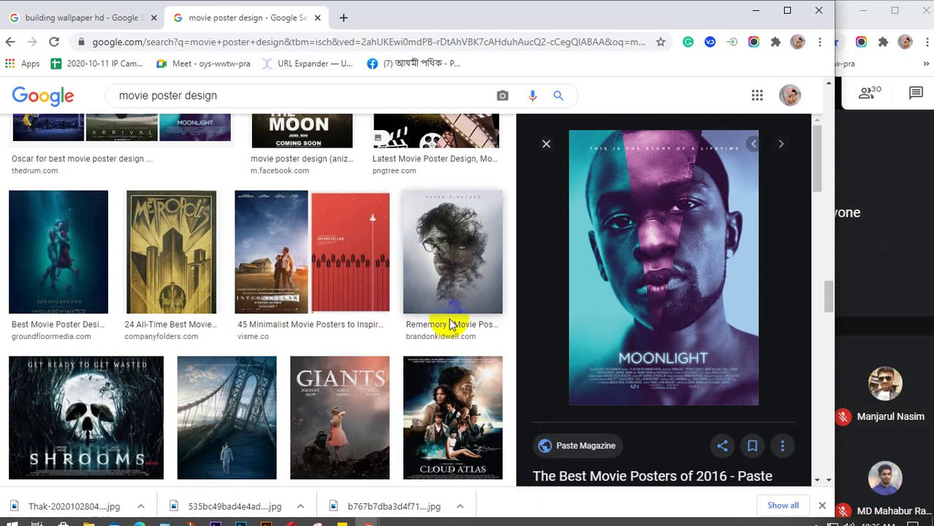
pyautogui.scroll(-2, 448, 313)
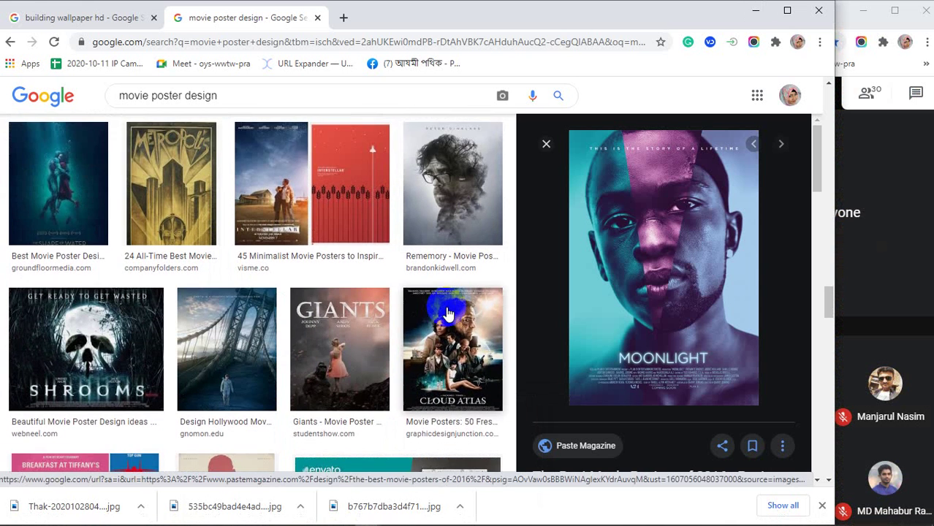
pyautogui.scroll(-1, 381, 305)
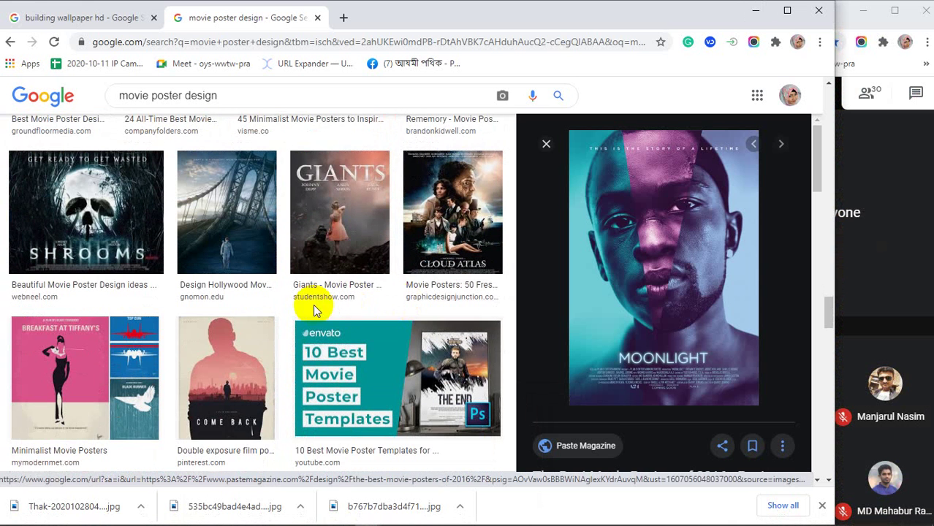
pyautogui.scroll(-1, 313, 304)
# Return to the Meet call and hide its screen-sharing notice.
pyautogui.click(886, 230)
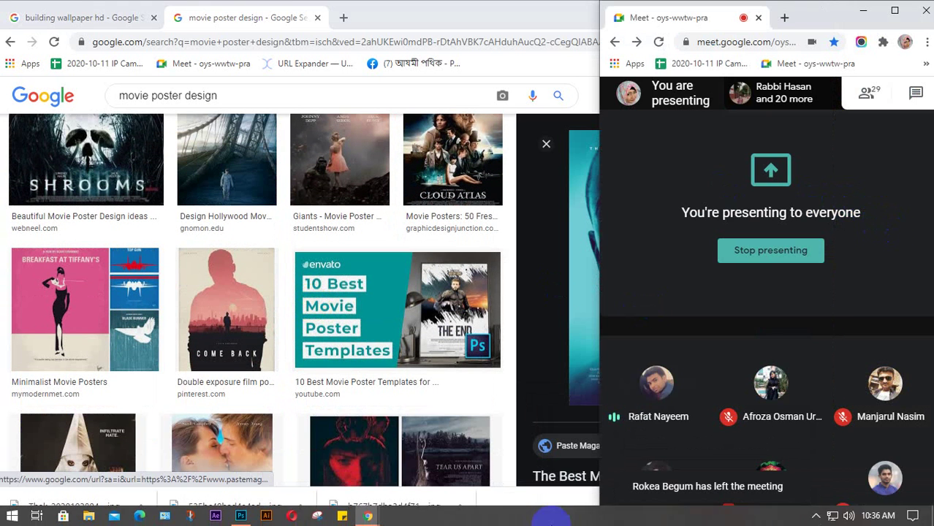
pyautogui.click(817, 516)
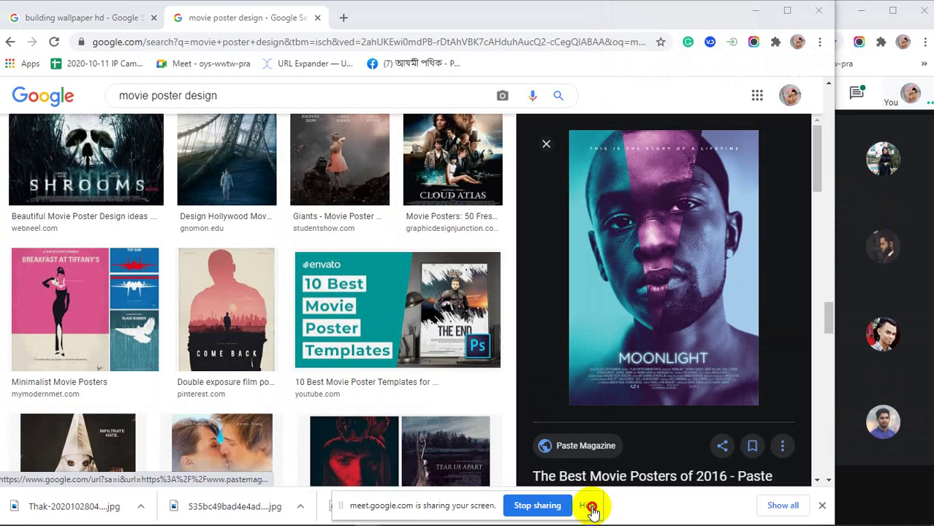
pyautogui.click(591, 507)
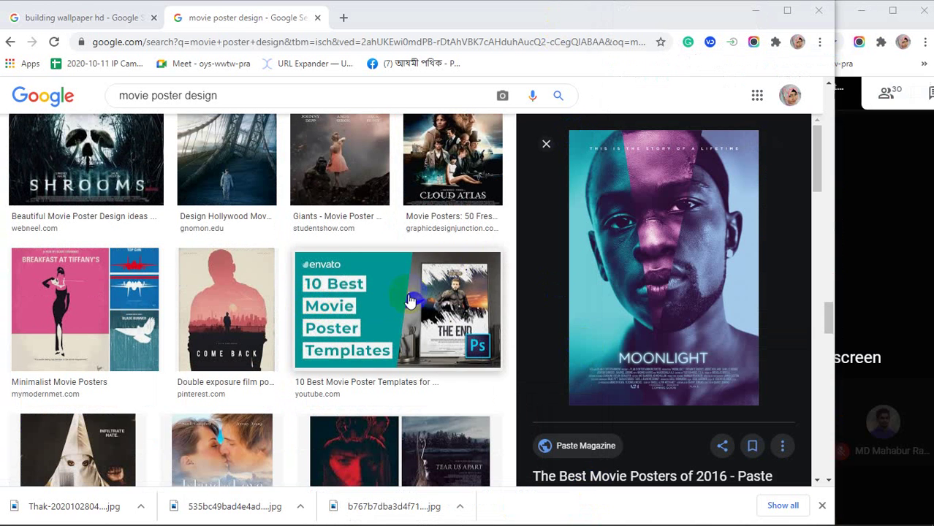
# Preview the 10 Best Movie Poster Templates image and the Come Back double-exposure poster.
pyautogui.scroll(1, 460, 366)
pyautogui.click(467, 385)
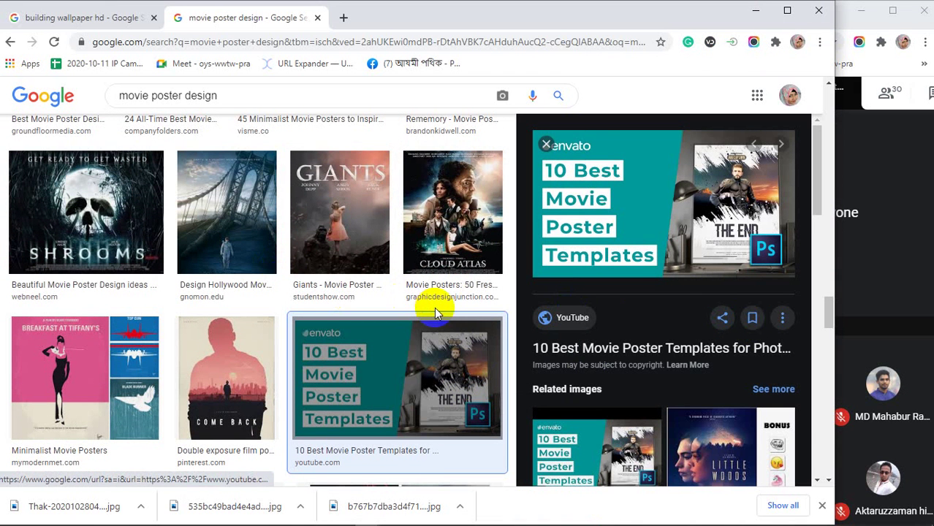
pyautogui.click(230, 385)
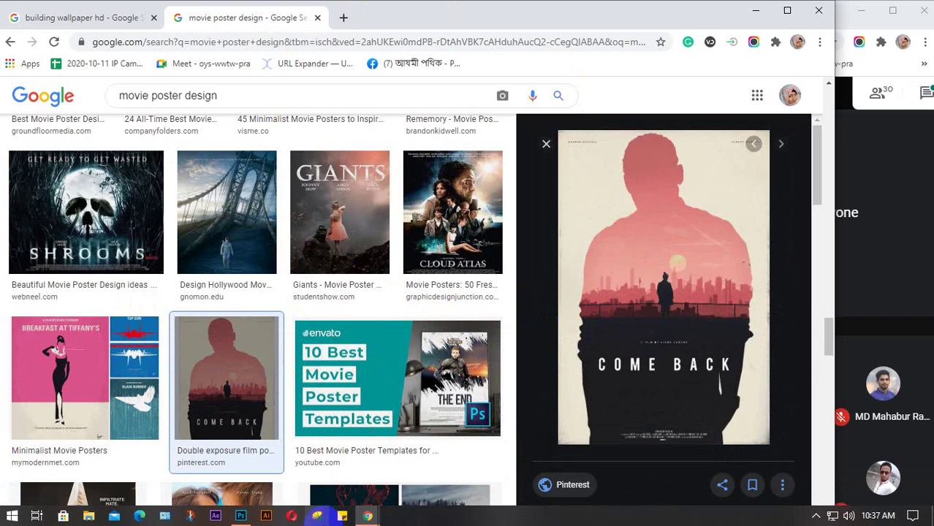
# Return to Photoshop and delete the title group, three portraits, lights layer and night-street photo, keeping only the Background.
pyautogui.click(271, 471)
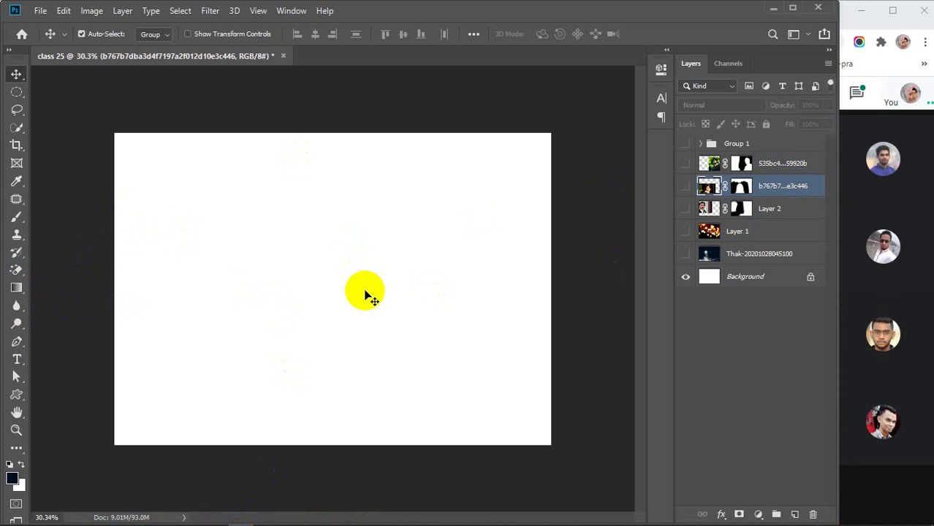
pyautogui.click(778, 145)
pyautogui.press('Delete')
pyautogui.press('Delete')
pyautogui.press('Delete')
pyautogui.press('Delete')
pyautogui.press('Delete')
pyautogui.press('Delete')
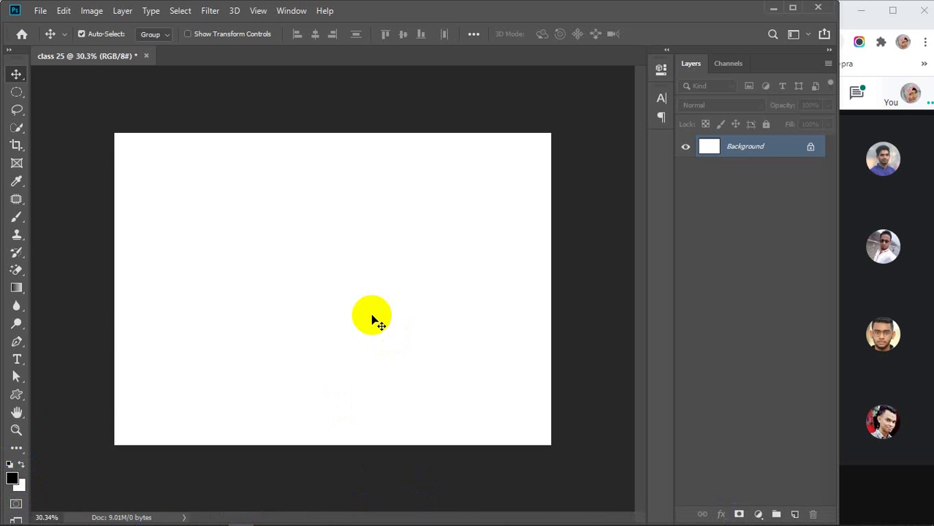
# Paste the photo of the man in the suit and scale it up to about 313%.
pyautogui.hotkey('ctrl', 'v')
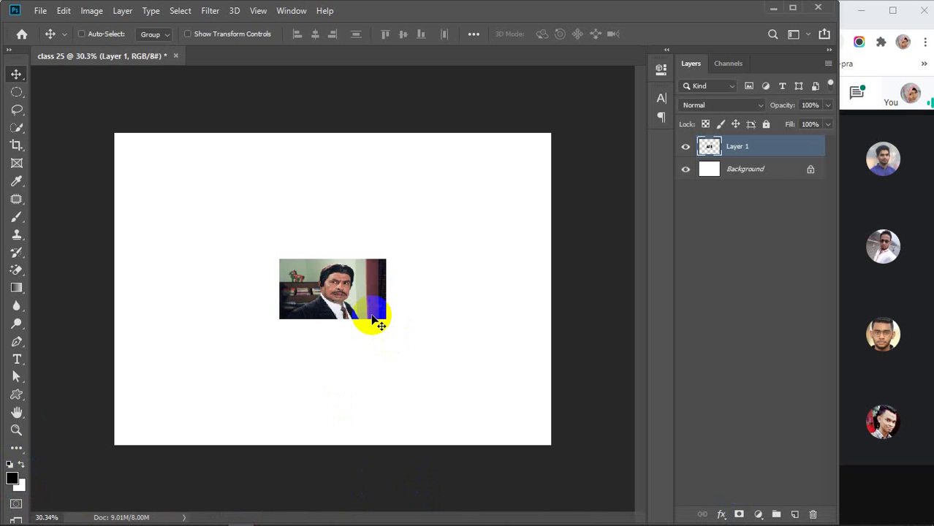
pyautogui.hotkey('ctrl', 't')
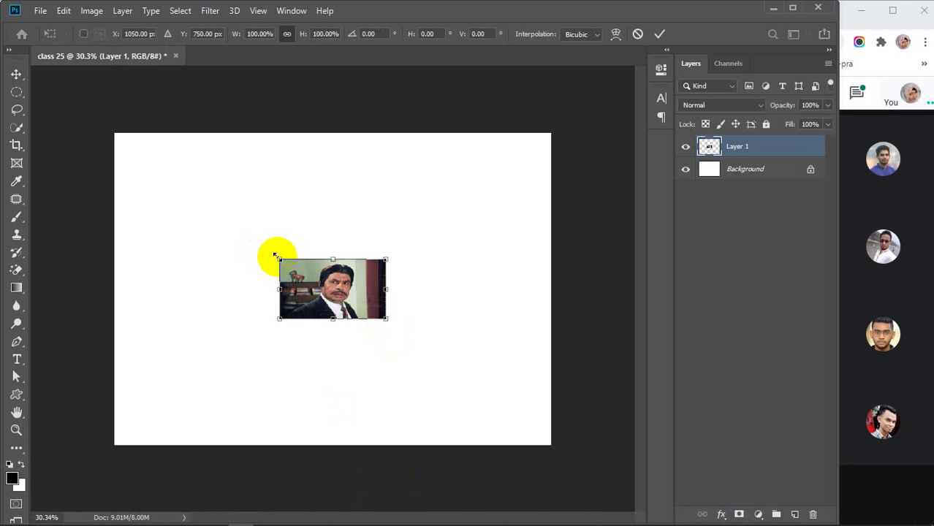
pyautogui.moveTo(275, 256); pyautogui.dragTo(173, 193)
pyautogui.moveTo(386, 317); pyautogui.dragTo(492, 398)
# Present the entire screen again in the Meet call and hide the screen-sharing notice.
pyautogui.click(925, 497)
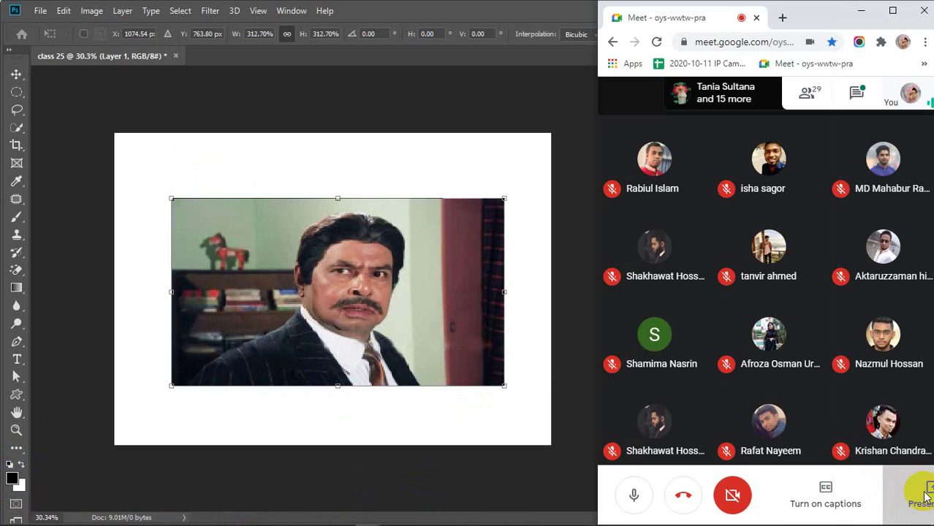
pyautogui.click(925, 497)
pyautogui.click(810, 382)
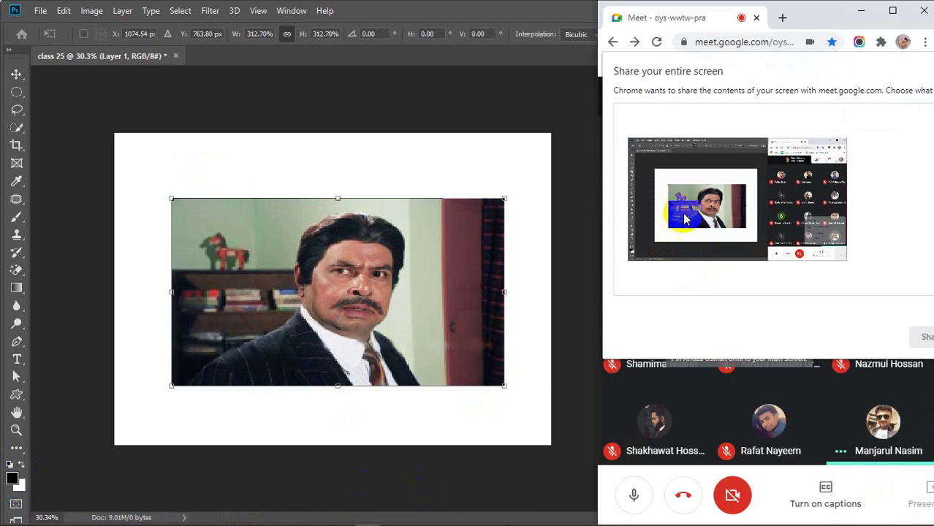
pyautogui.click(923, 336)
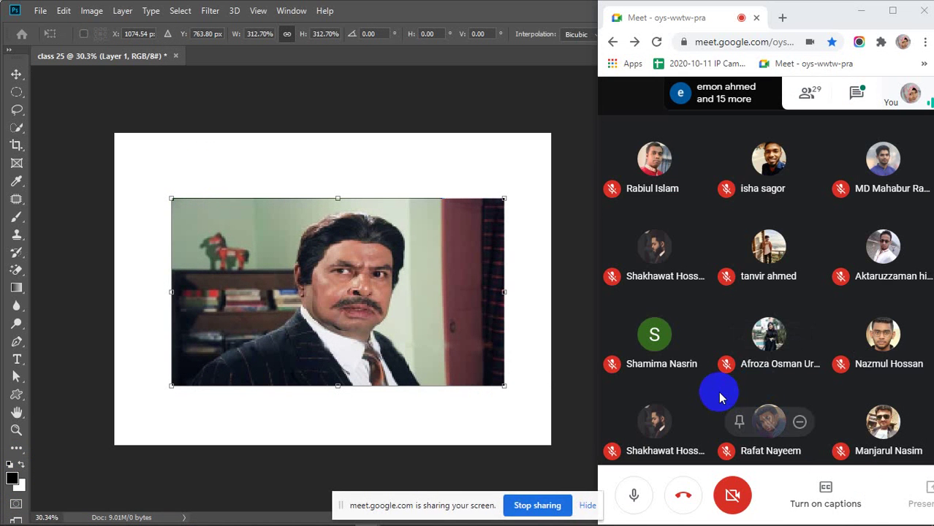
pyautogui.click(588, 506)
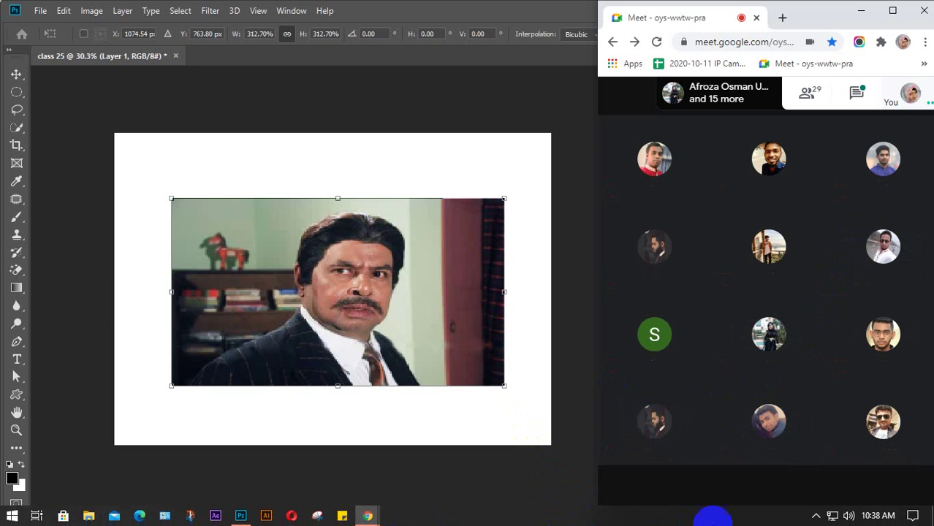
pyautogui.click(816, 516)
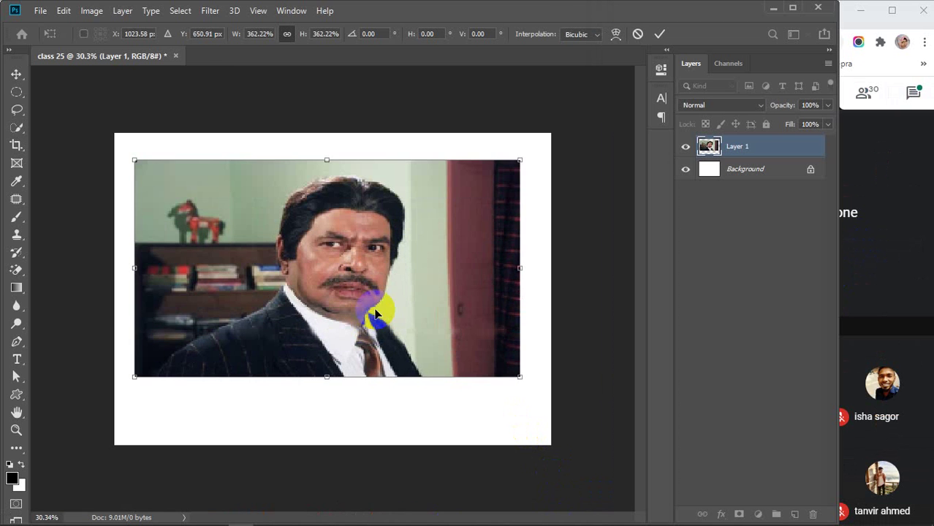
# Enlarge the pasted photo to about 362%, place it near the canvas centre and apply the transform.
pyautogui.moveTo(375, 313)
pyautogui.mouseDown()
pyautogui.moveTo(374, 299)
pyautogui.moveTo(379, 307)
pyautogui.mouseUp()
pyautogui.press('Return')
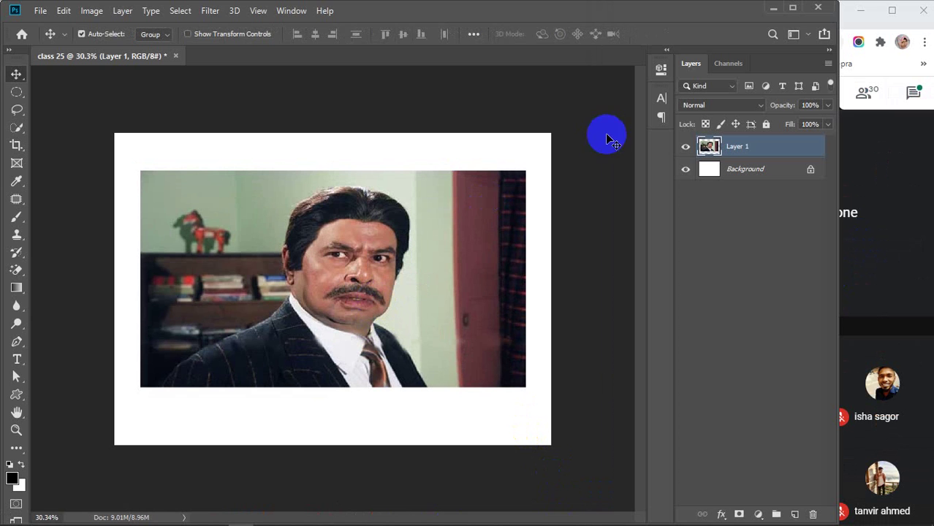
# Add a layer mask to the pasted photo's layer.
pyautogui.click(715, 378)
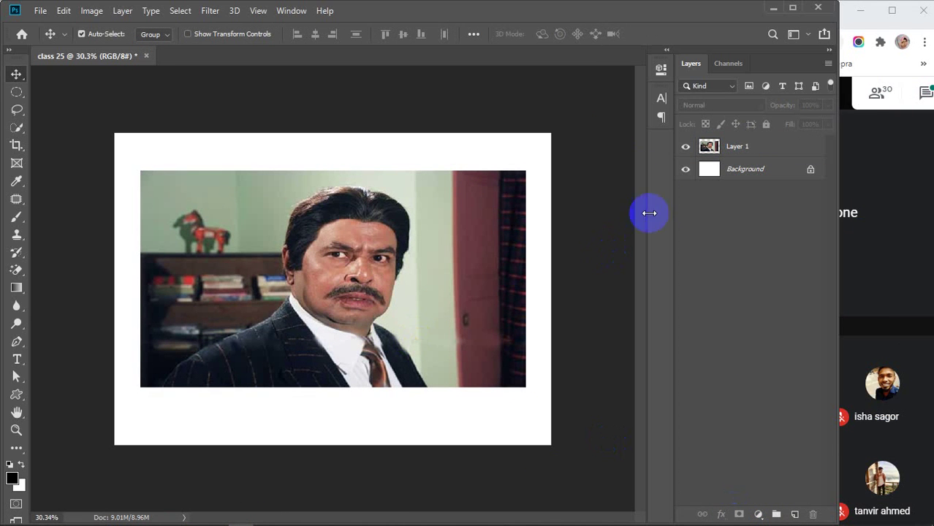
pyautogui.click(737, 147)
pyautogui.click(740, 517)
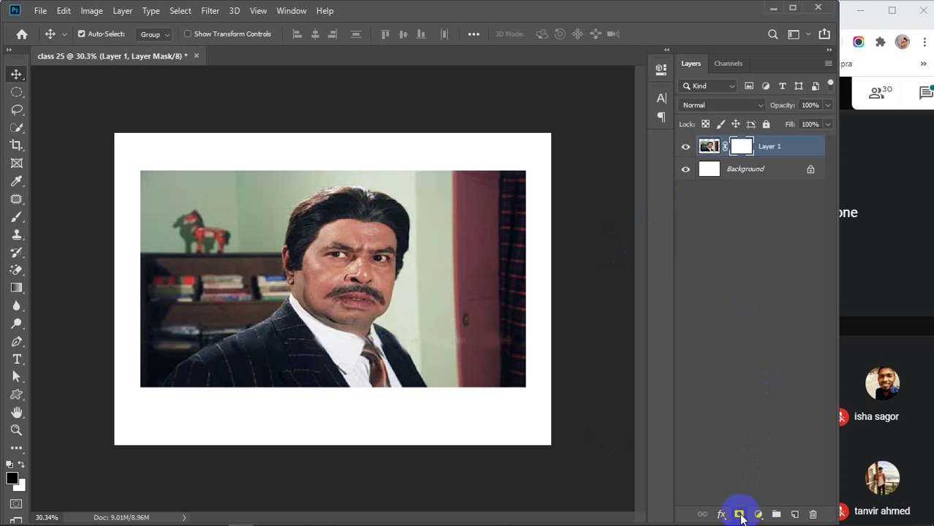
# With the layer mask active, try to set the foreground colour to red ff0000 and the background to bright purple.
pyautogui.click(11, 481)
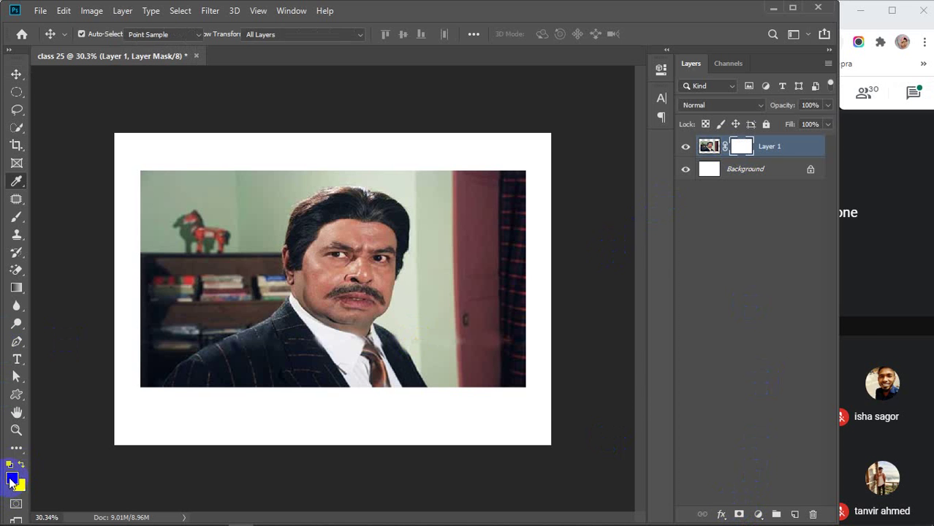
pyautogui.moveTo(532, 308); pyautogui.dragTo(710, 166)
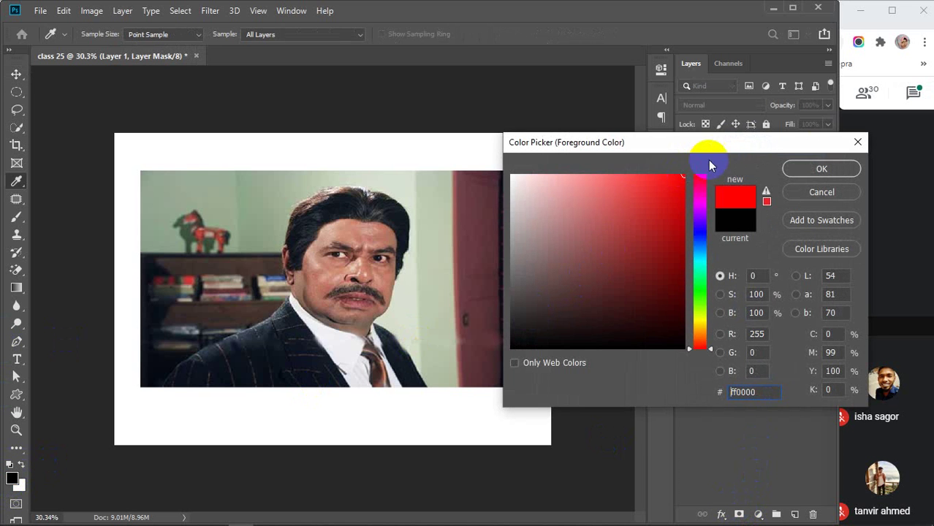
pyautogui.click(821, 169)
pyautogui.click(19, 489)
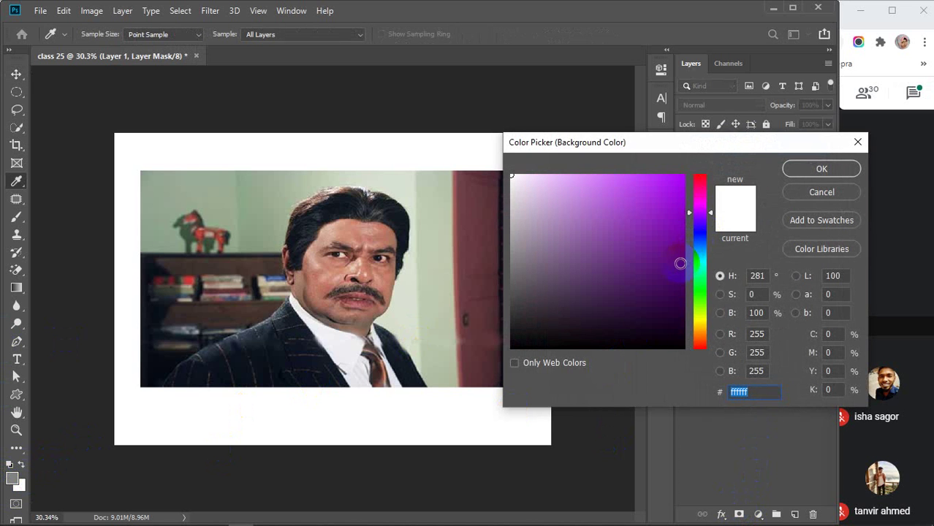
pyautogui.moveTo(680, 262); pyautogui.dragTo(686, 177)
pyautogui.click(795, 171)
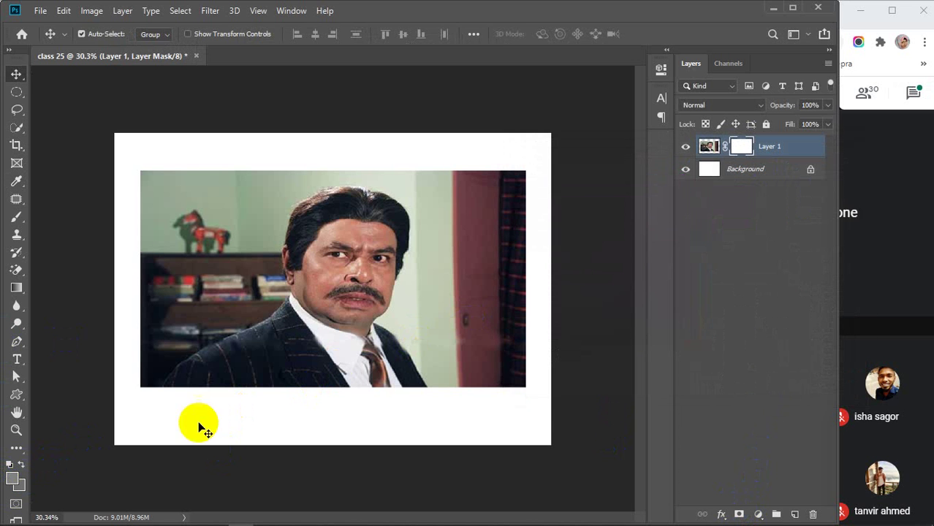
# Check the document's colour mode and the foreground colour's values.
pyautogui.click(83, 12)
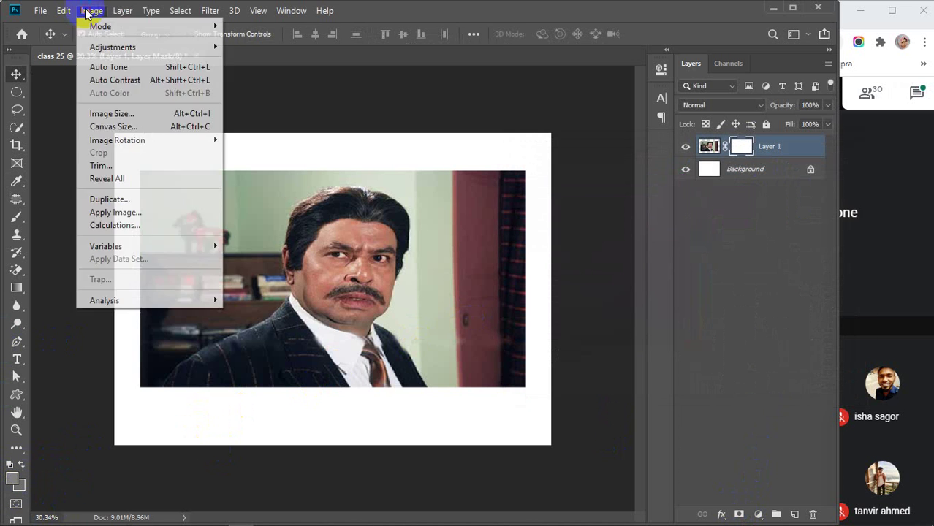
pyautogui.moveTo(93, 25)
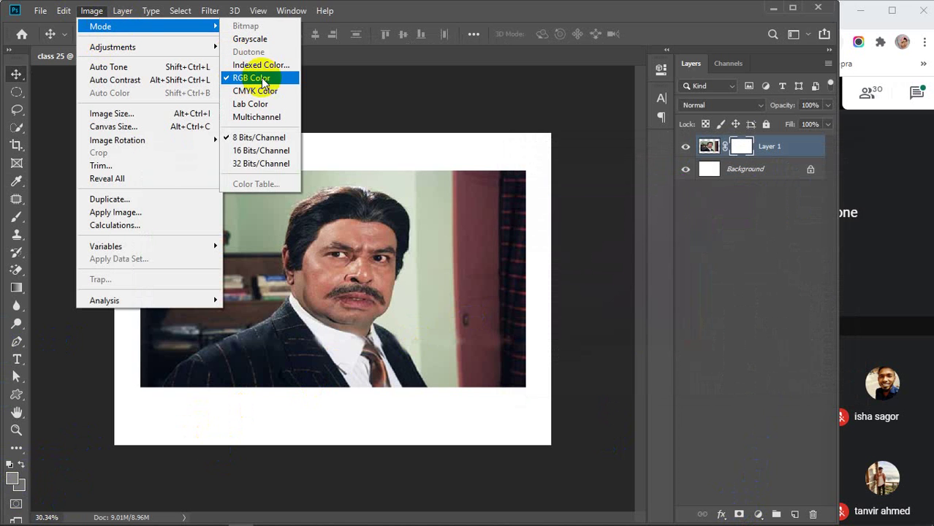
pyautogui.click(93, 11)
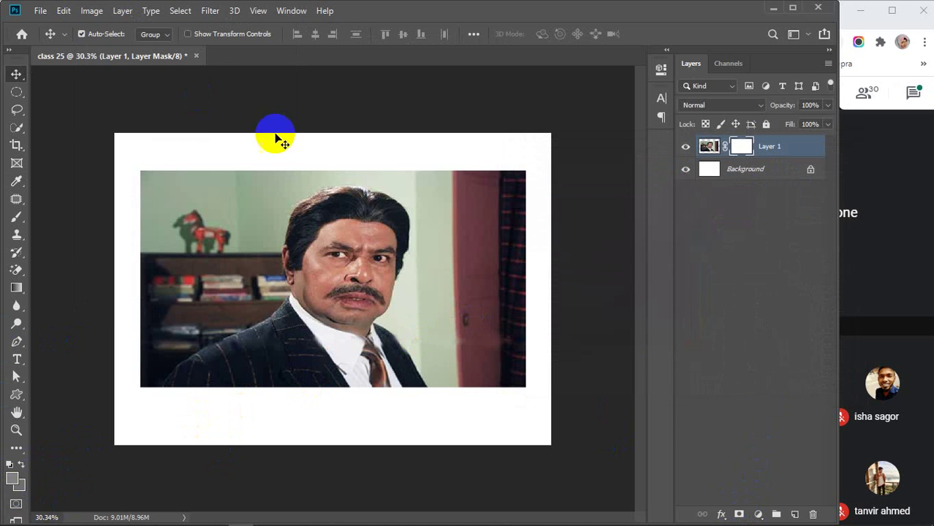
pyautogui.click(15, 484)
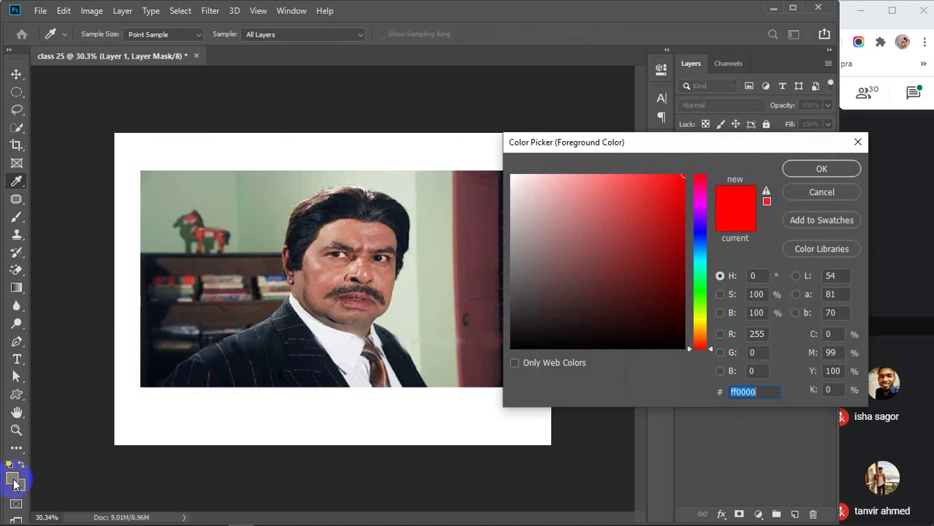
pyautogui.click(859, 143)
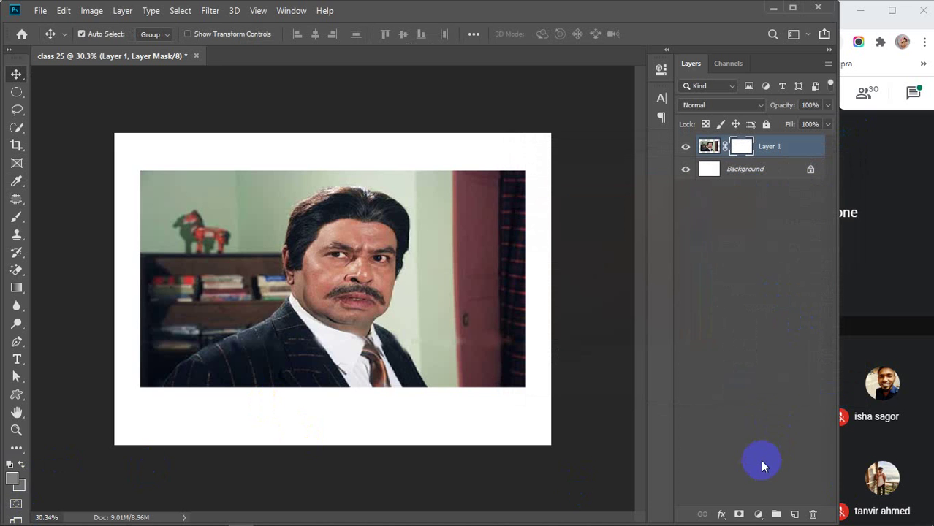
# Undo the photo's layer mask and set the foreground colour to bright red.
pyautogui.hotkey('ctrl', 'z')
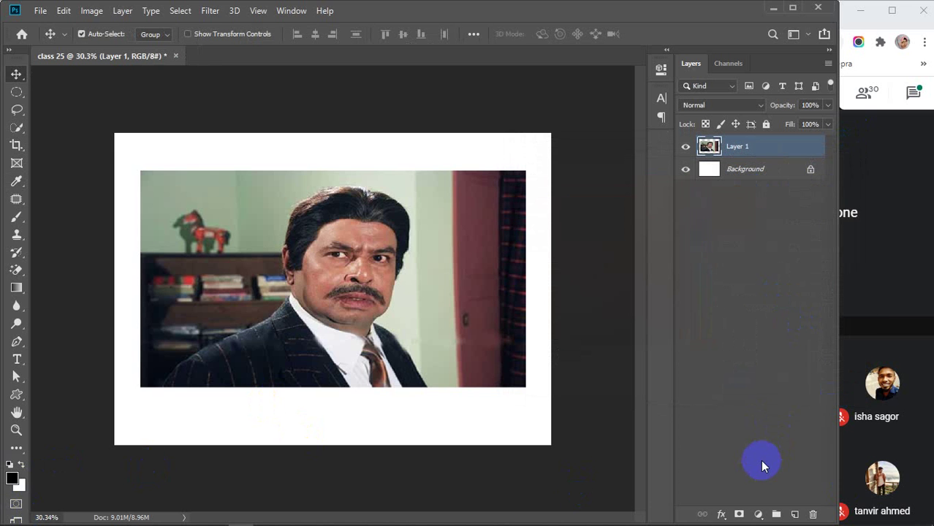
pyautogui.click(11, 480)
pyautogui.moveTo(609, 277); pyautogui.dragTo(683, 169)
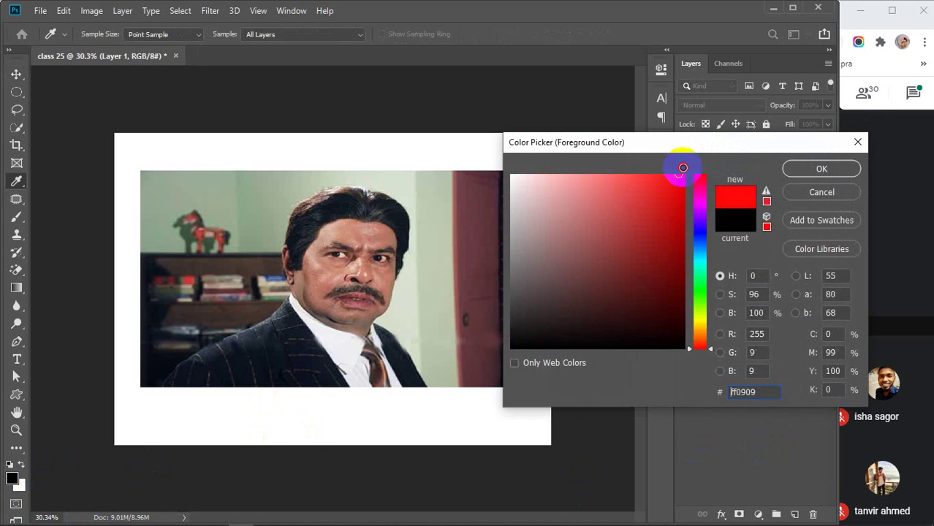
pyautogui.click(804, 168)
pyautogui.press('v')
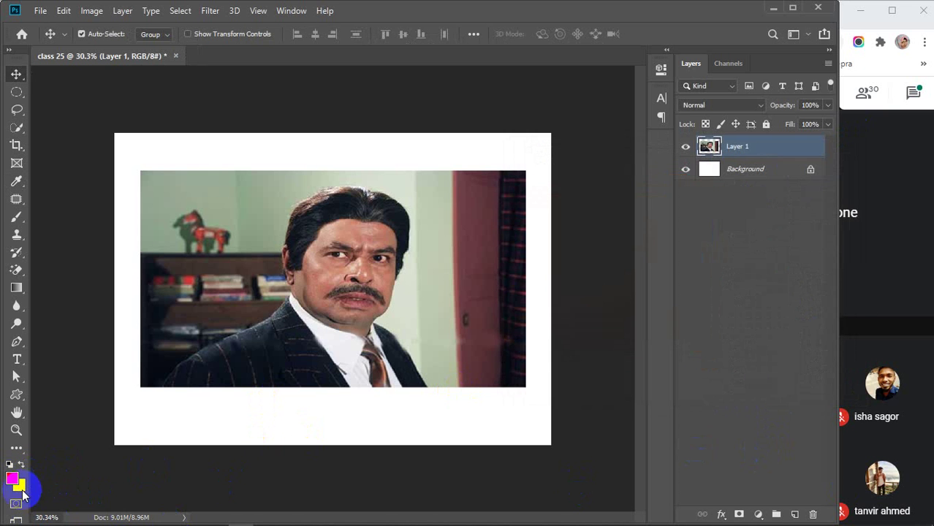
# Set the background colour to bright yellow.
pyautogui.click(21, 488)
pyautogui.click(699, 324)
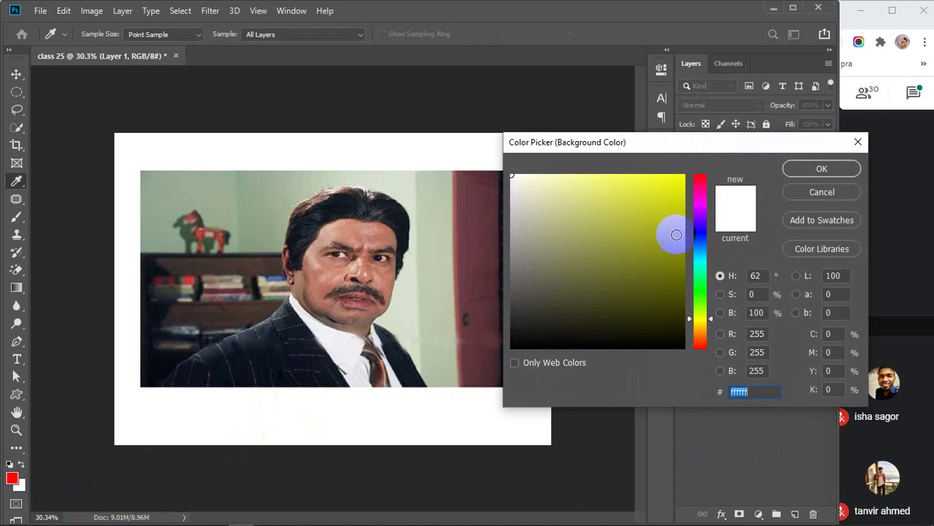
pyautogui.moveTo(672, 229); pyautogui.dragTo(684, 167)
pyautogui.click(817, 168)
pyautogui.press('v')
pyautogui.click(8, 483)
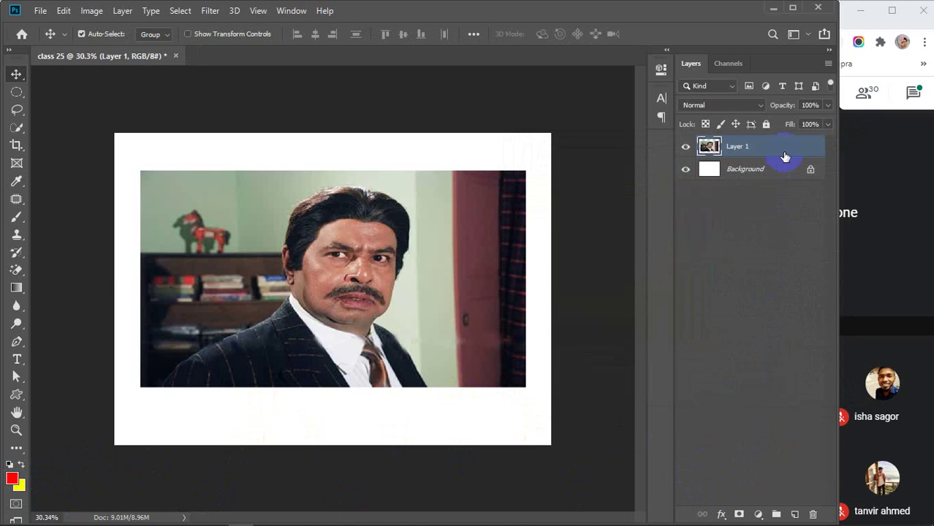
# Add a layer mask to the photo's layer, restore the default mask colours, and brush across the photo with white.
pyautogui.click(739, 514)
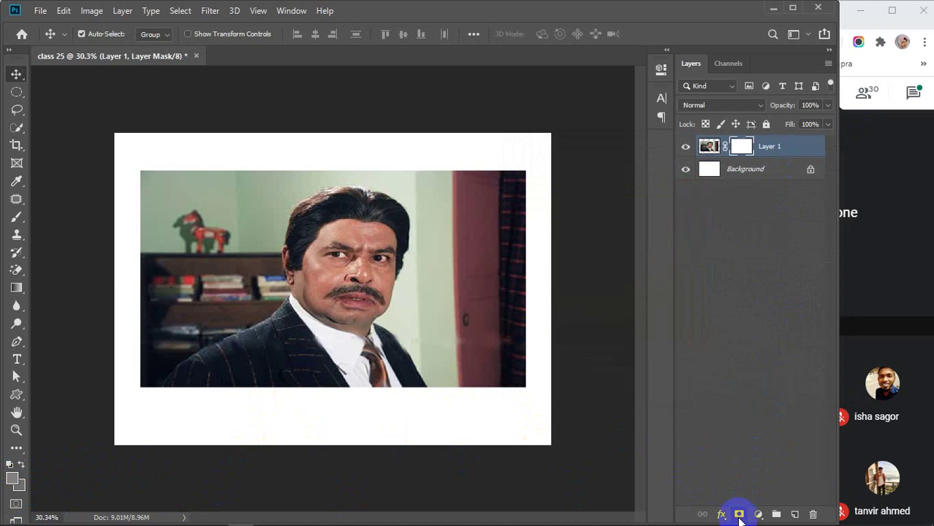
pyautogui.click(9, 466)
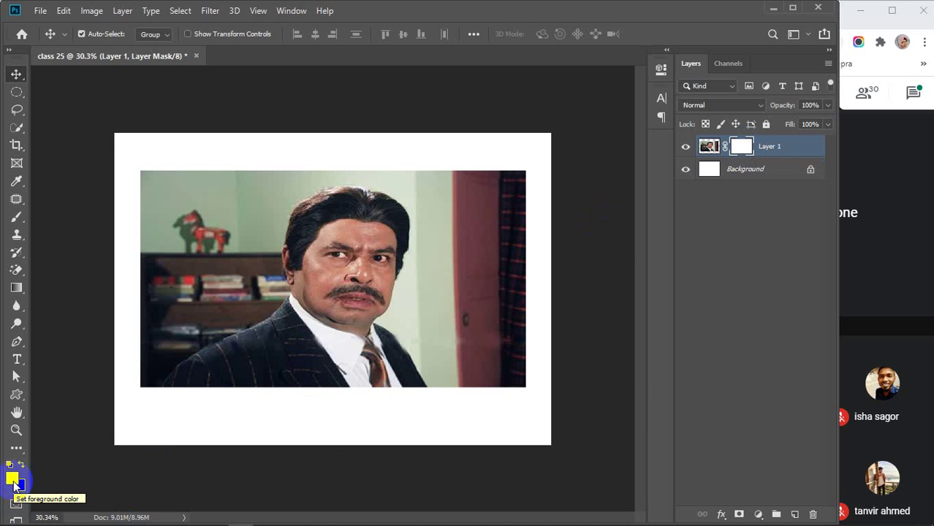
pyautogui.click(16, 216)
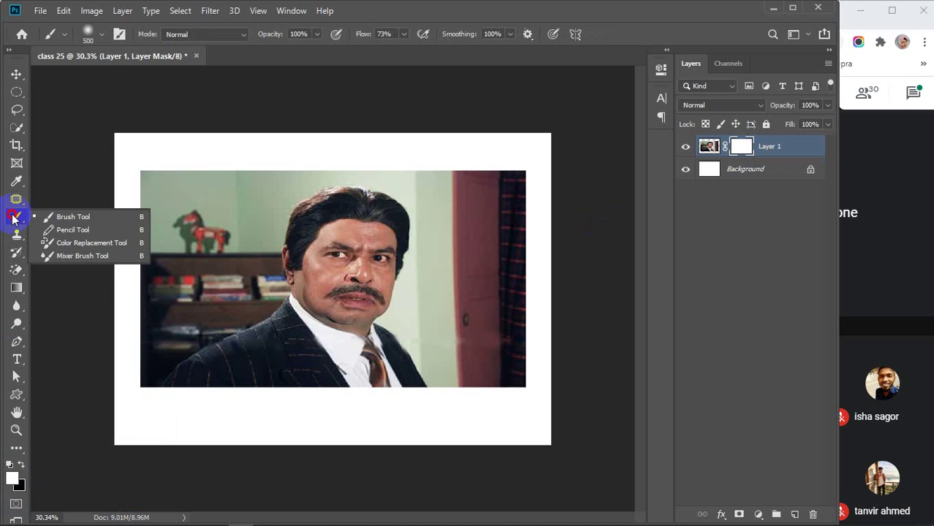
pyautogui.click(70, 215)
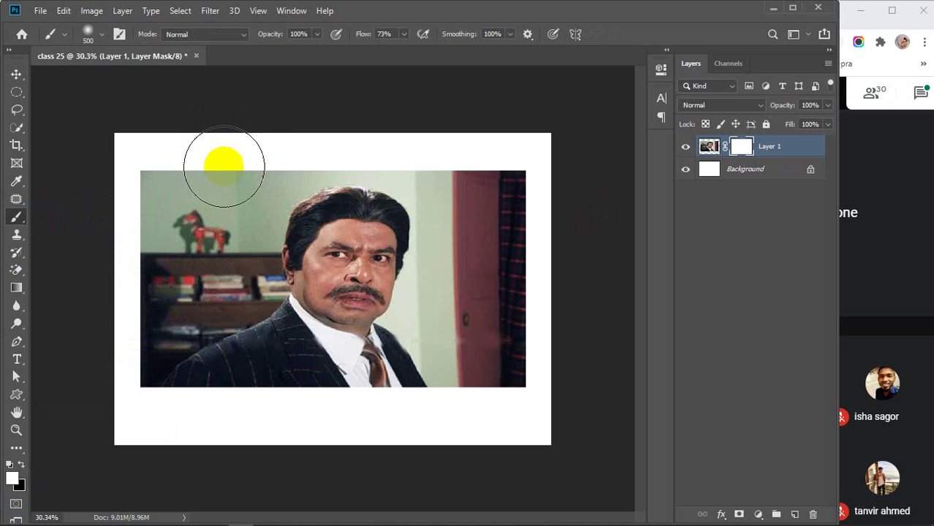
pyautogui.moveTo(299, 163)
pyautogui.mouseDown()
pyautogui.moveTo(454, 412)
pyautogui.moveTo(399, 218)
pyautogui.moveTo(279, 302)
pyautogui.moveTo(123, 284)
pyautogui.moveTo(381, 346)
pyautogui.moveTo(207, 224)
pyautogui.moveTo(342, 354)
pyautogui.moveTo(397, 169)
pyautogui.moveTo(505, 195)
pyautogui.moveTo(559, 349)
pyautogui.mouseUp()
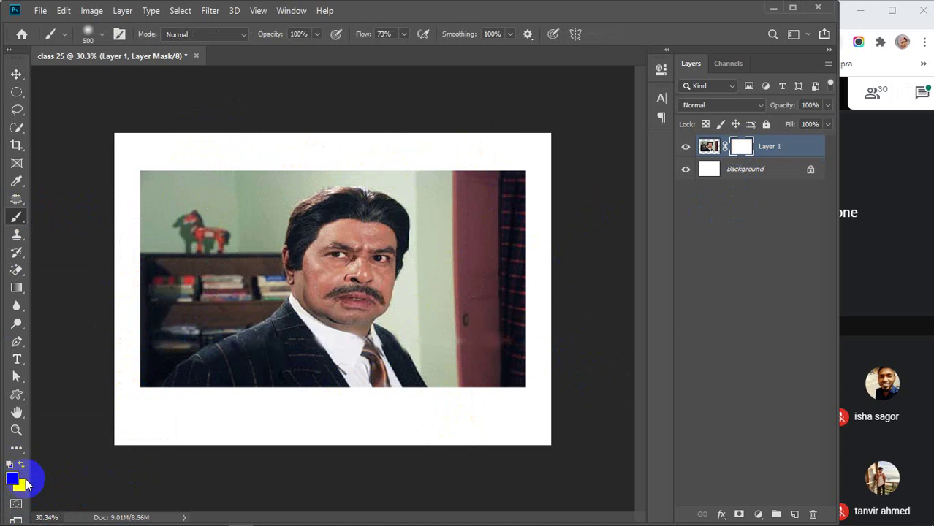
# Make black the foreground colour and paint on the layer mask to hide the room around the man.
pyautogui.click(11, 466)
pyautogui.moveTo(202, 167)
pyautogui.mouseDown()
pyautogui.moveTo(220, 188)
pyautogui.moveTo(199, 229)
pyautogui.moveTo(143, 276)
pyautogui.moveTo(89, 390)
pyautogui.moveTo(155, 166)
pyautogui.moveTo(142, 198)
pyautogui.mouseUp()
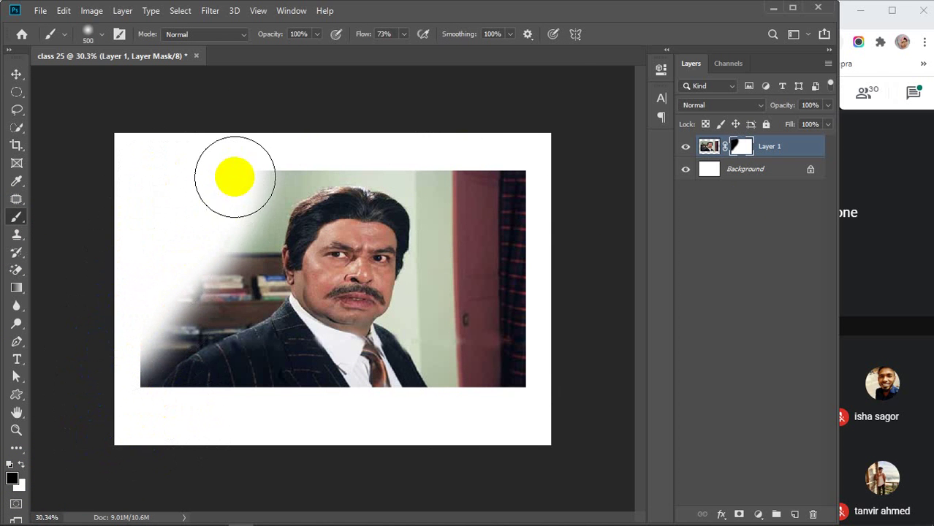
pyautogui.moveTo(234, 179)
pyautogui.mouseDown()
pyautogui.moveTo(236, 217)
pyautogui.moveTo(208, 263)
pyautogui.moveTo(135, 312)
pyautogui.moveTo(173, 460)
pyautogui.mouseUp()
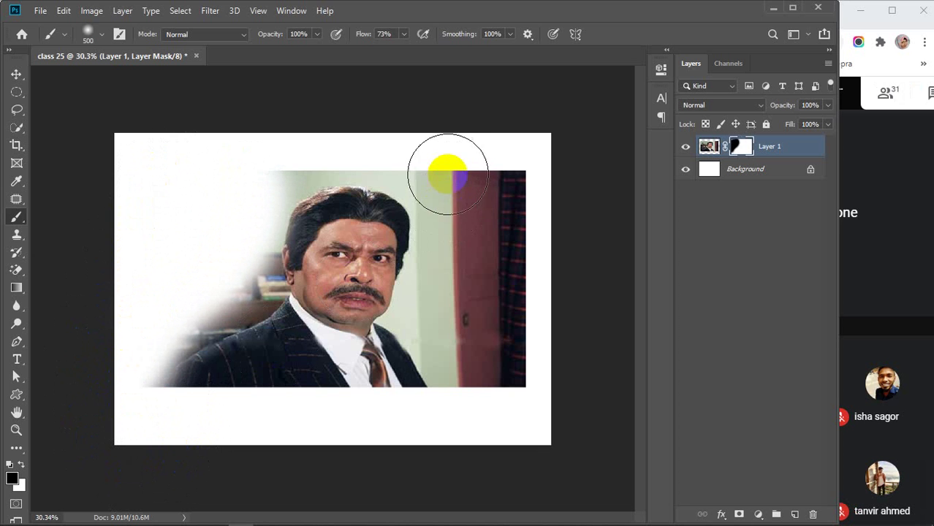
pyautogui.moveTo(445, 173)
pyautogui.mouseDown()
pyautogui.moveTo(473, 203)
pyautogui.moveTo(475, 228)
pyautogui.moveTo(447, 308)
pyautogui.moveTo(489, 383)
pyautogui.moveTo(522, 125)
pyautogui.moveTo(523, 303)
pyautogui.moveTo(505, 434)
pyautogui.moveTo(481, 207)
pyautogui.moveTo(446, 160)
pyautogui.moveTo(346, 131)
pyautogui.moveTo(314, 129)
pyautogui.moveTo(258, 170)
pyautogui.moveTo(177, 327)
pyautogui.moveTo(117, 399)
pyautogui.mouseUp()
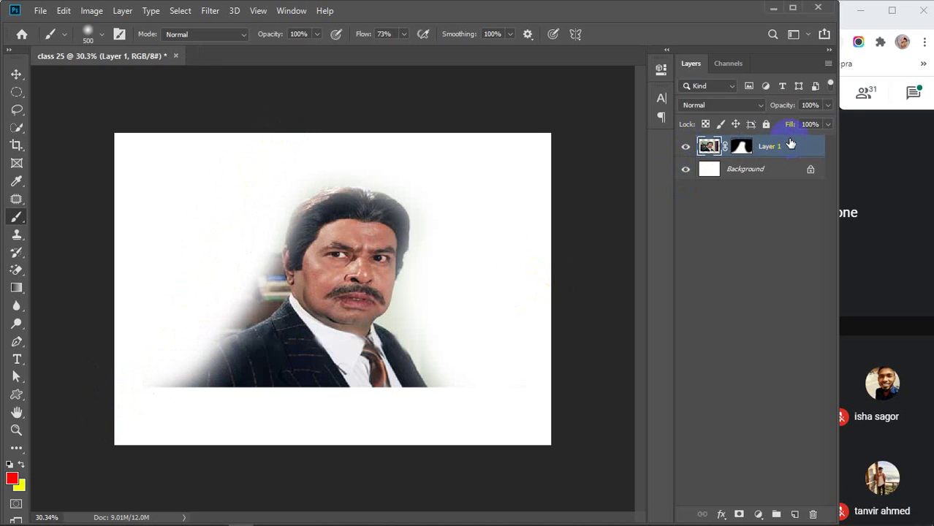
# Delete the masked photo's layer, leaving only the Background layer.
pyautogui.press('Delete')
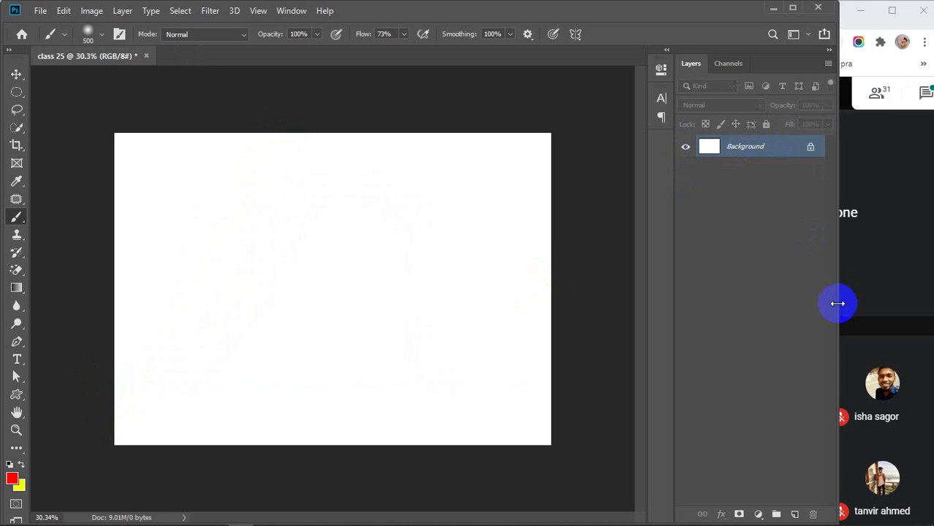
pyautogui.moveTo(838, 303); pyautogui.dragTo(842, 322)
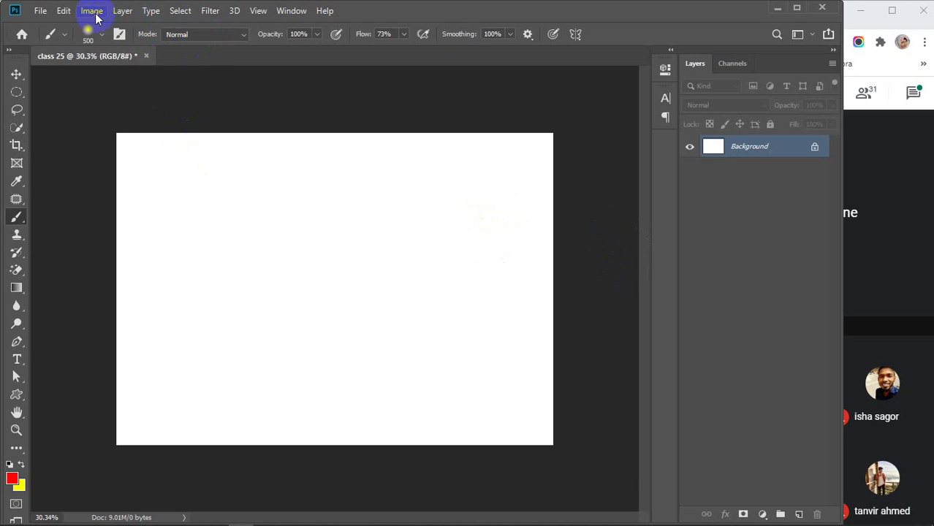
# Activate the Horizontal Type tool and browse the available fonts with their samples.
pyautogui.click(17, 359)
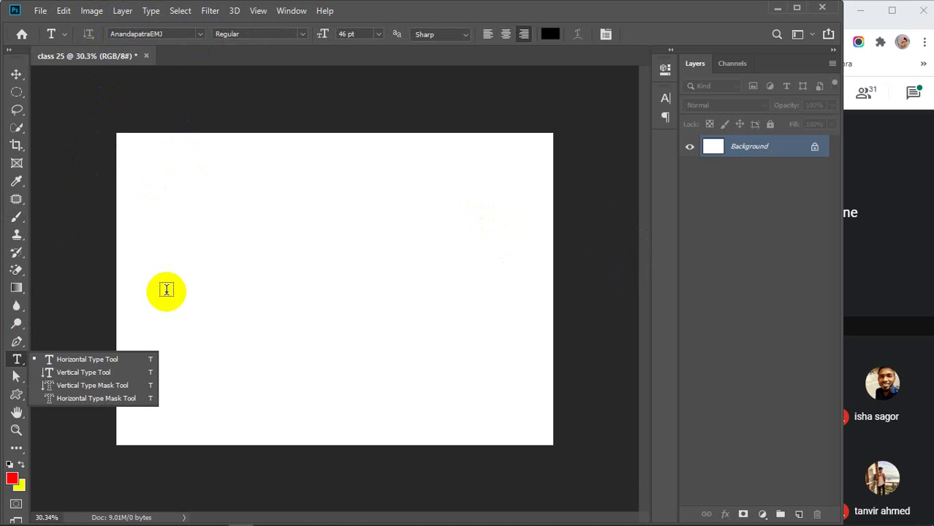
pyautogui.click(85, 359)
pyautogui.click(200, 33)
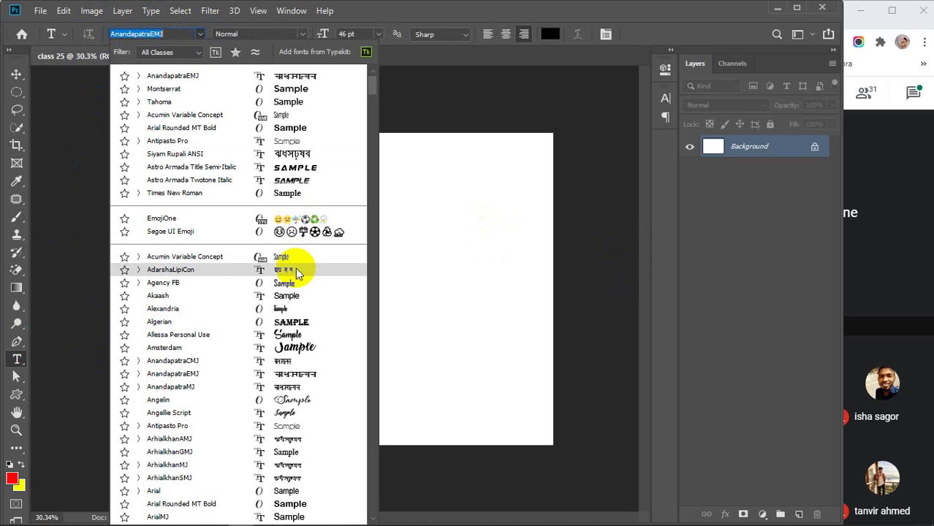
pyautogui.scroll(-3, 298, 275)
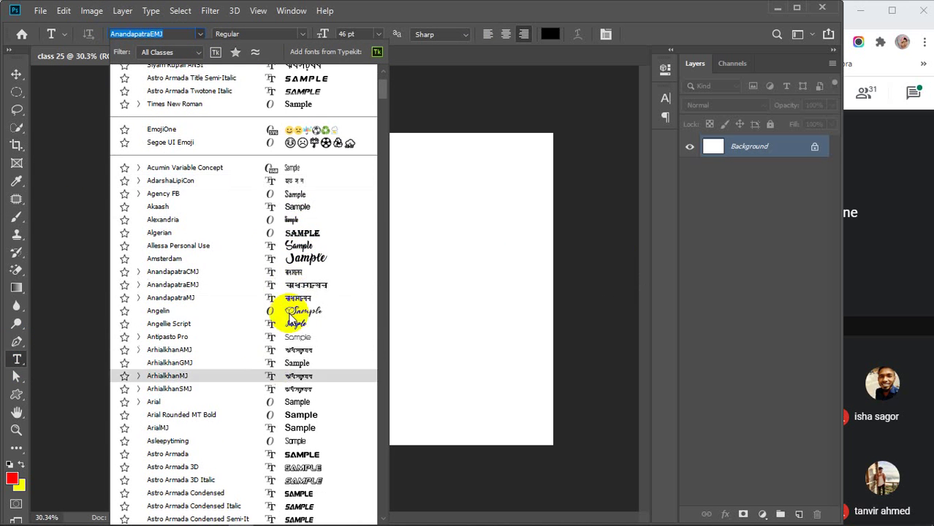
pyautogui.scroll(-3, 274, 212)
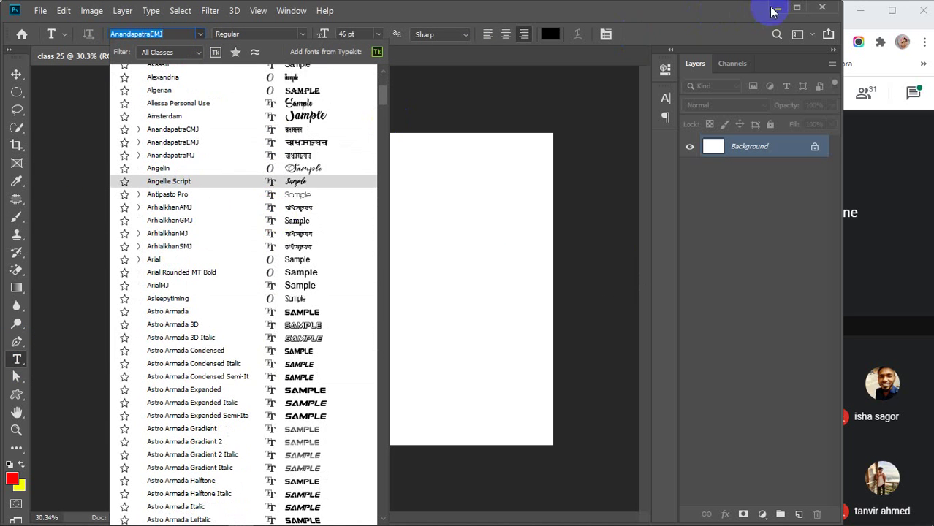
# Switch to Google Meet, stop the current presentation, and start presenting the screen again.
pyautogui.click(777, 8)
pyautogui.click(892, 10)
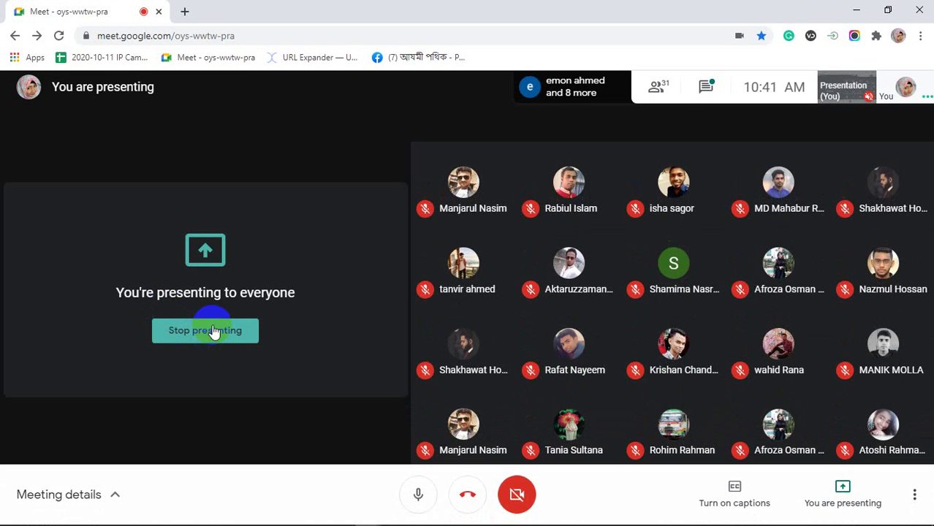
pyautogui.click(205, 335)
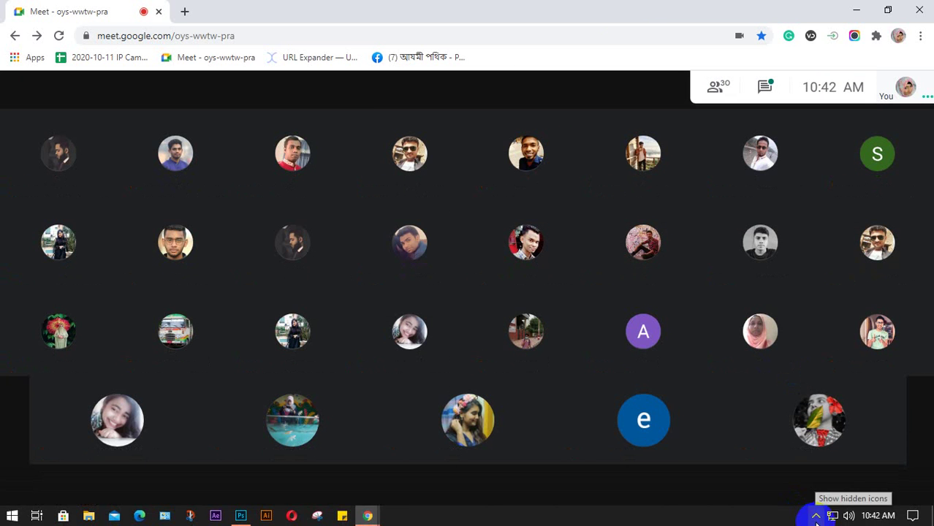
pyautogui.click(817, 518)
pyautogui.click(590, 509)
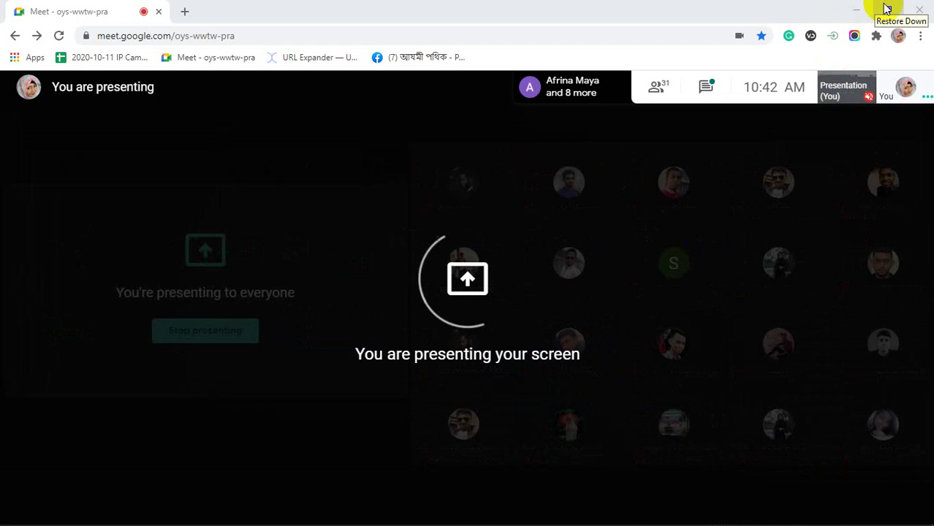
# Restore the Meet window to its smaller size, move it aside from the poster search results, and return to Photoshop.
pyautogui.click(887, 9)
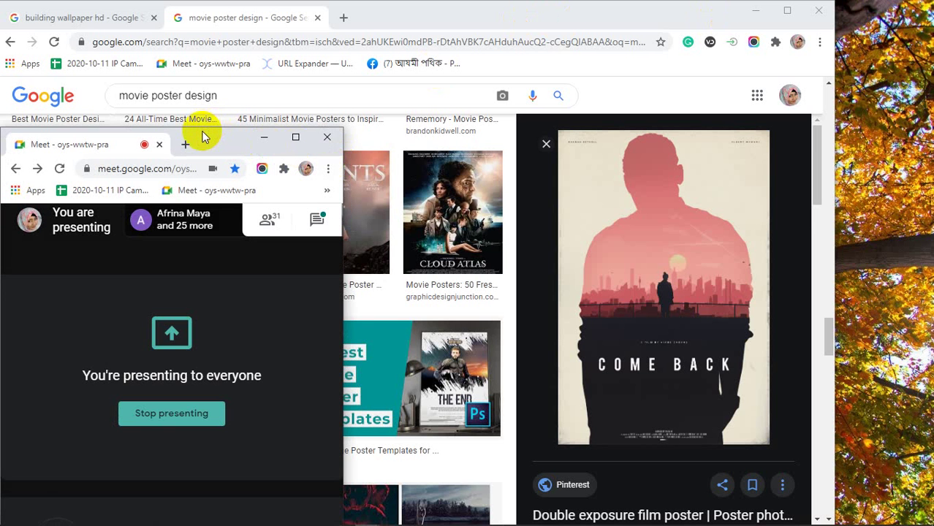
pyautogui.moveTo(198, 128); pyautogui.dragTo(810, 10)
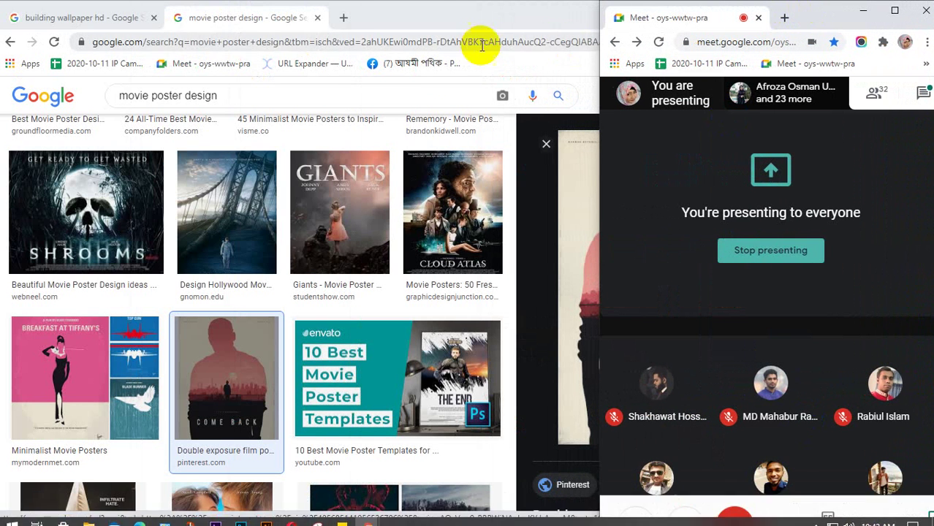
pyautogui.click(427, 16)
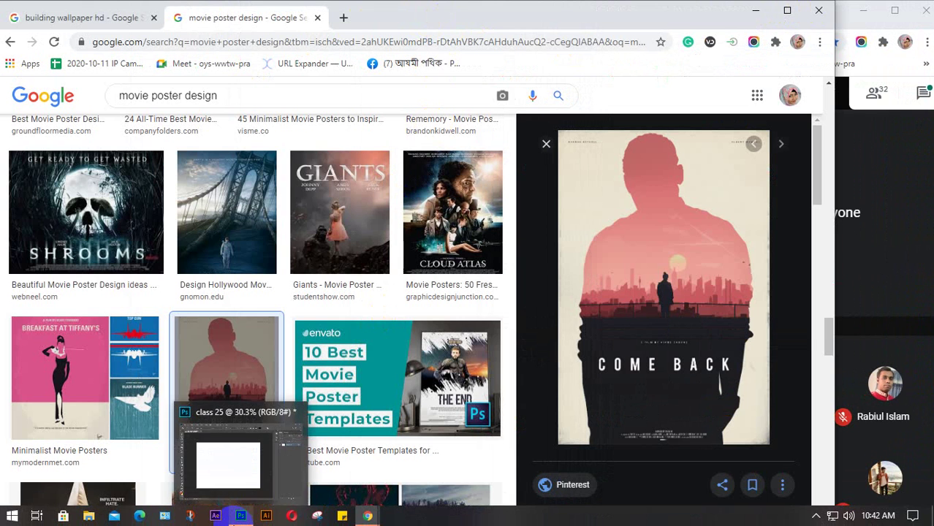
pyautogui.click(242, 521)
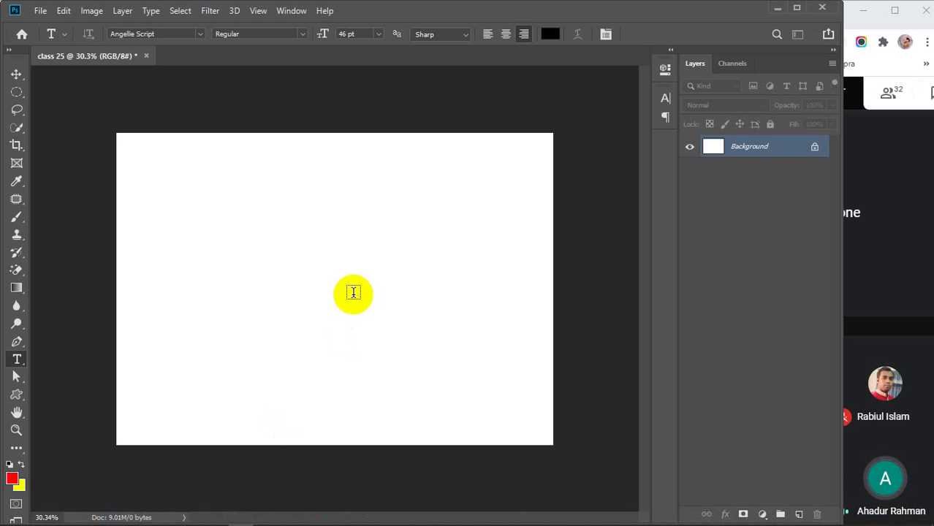
# Activate the Move tool and look over the available blur filters and image commands.
pyautogui.click(14, 74)
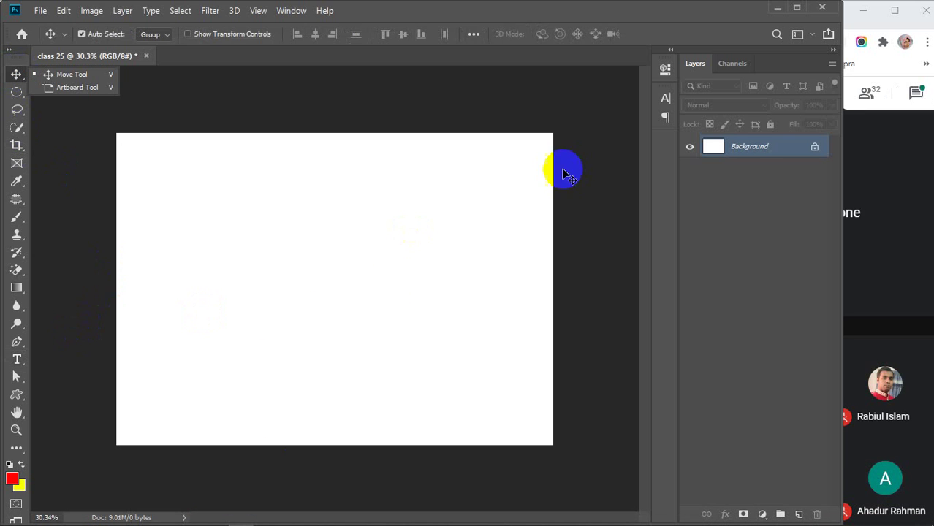
pyautogui.click(211, 11)
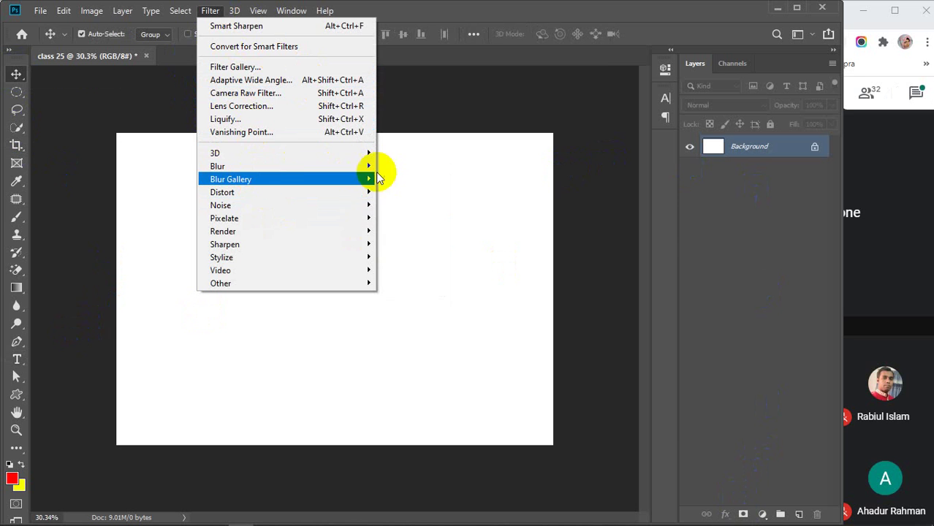
pyautogui.moveTo(234, 166)
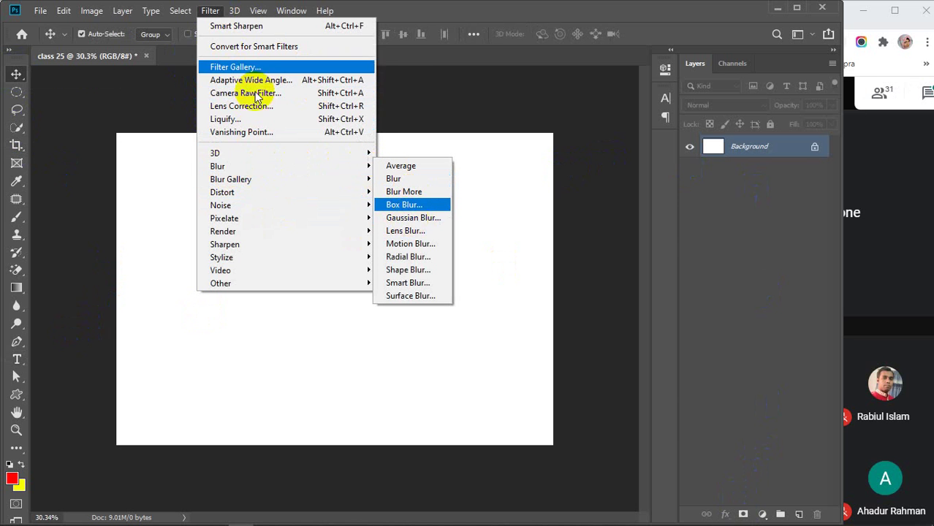
pyautogui.moveTo(92, 10)
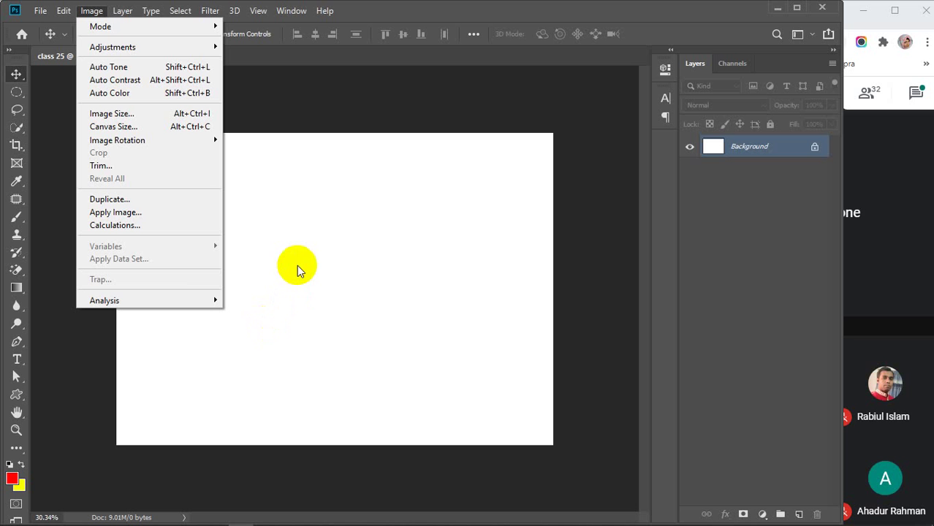
# Switch to the browser's movie poster results, preview the 10 Best Movie Poster Templates image, and look through its related images.
pyautogui.click(778, 10)
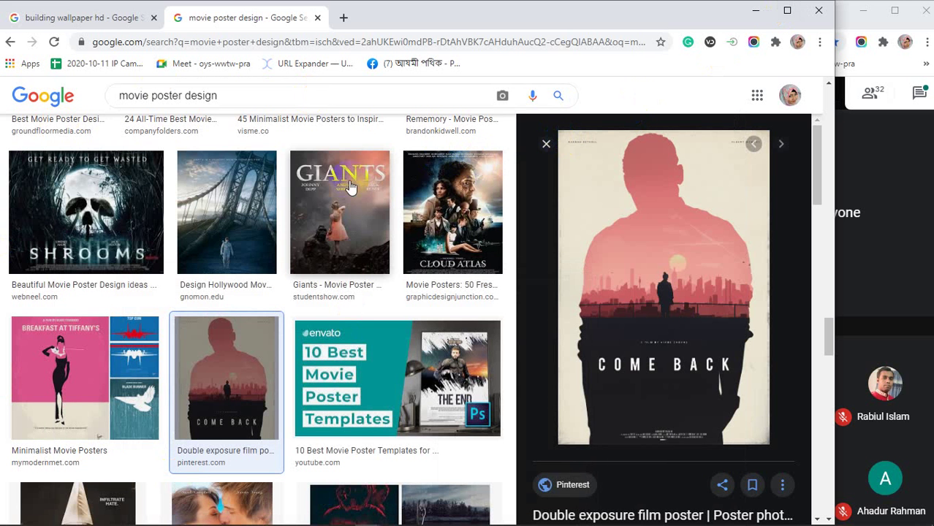
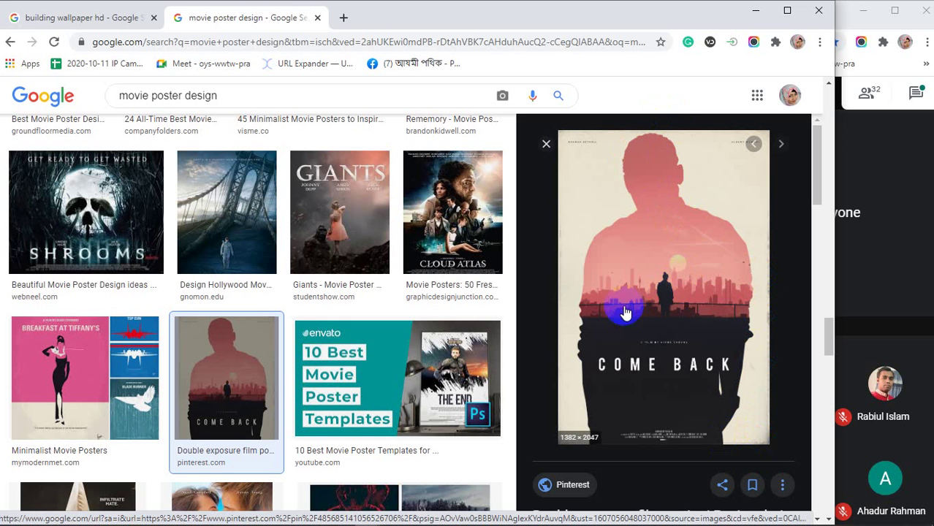
pyautogui.click(679, 308)
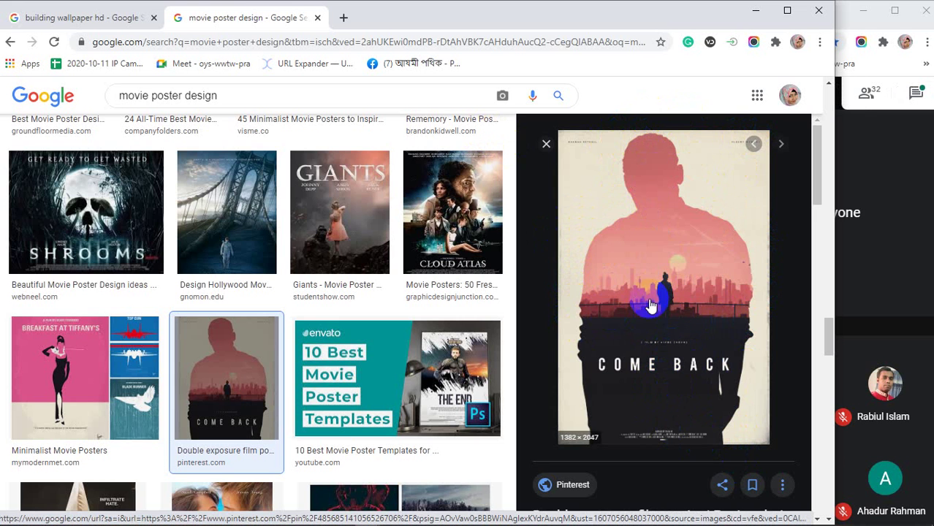
pyautogui.click(428, 386)
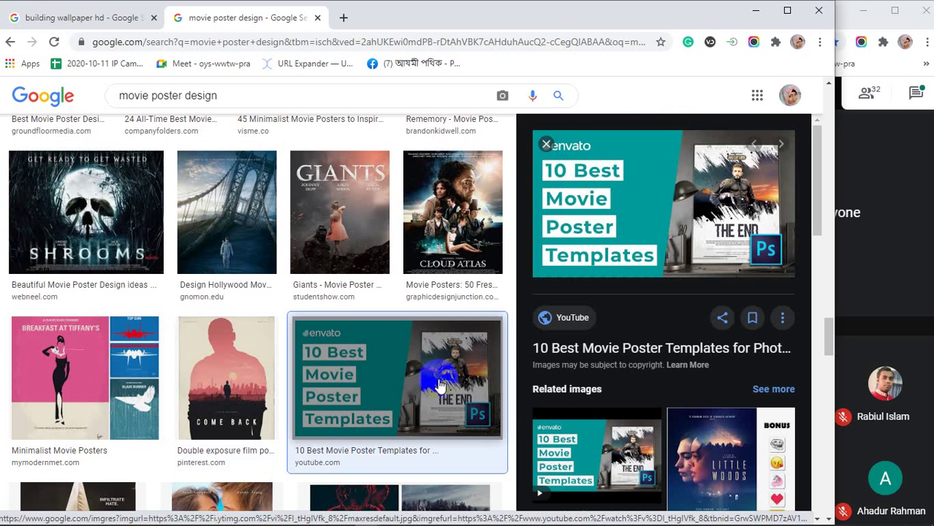
pyautogui.scroll(-1, 616, 388)
pyautogui.scroll(-2, 615, 394)
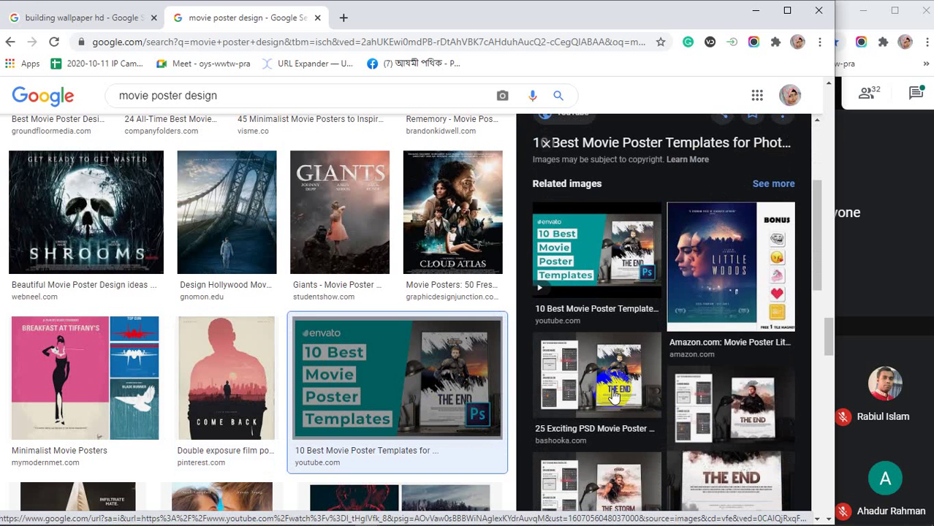
# Preview the related 25 Exciting PSD Movie Poster image showing The End poster and browse further poster examples.
pyautogui.click(614, 388)
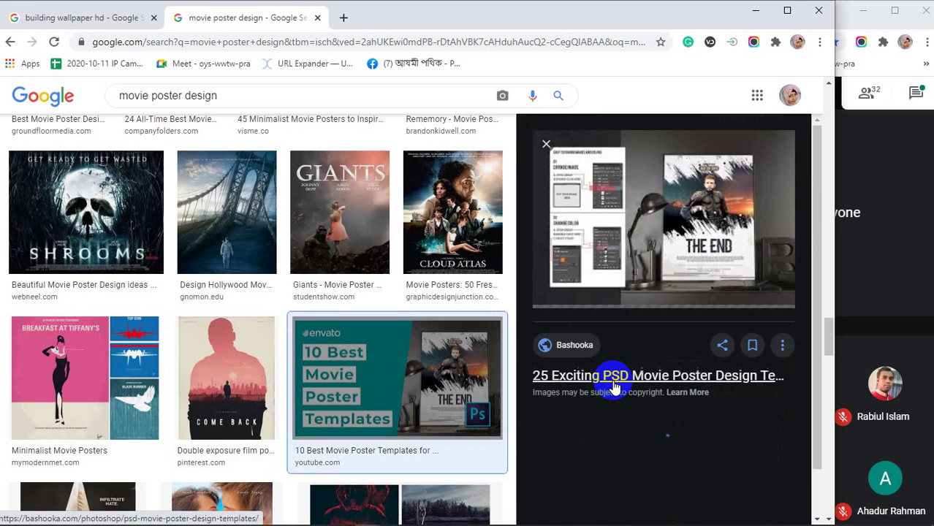
pyautogui.scroll(-3, 614, 388)
pyautogui.scroll(-3, 614, 388)
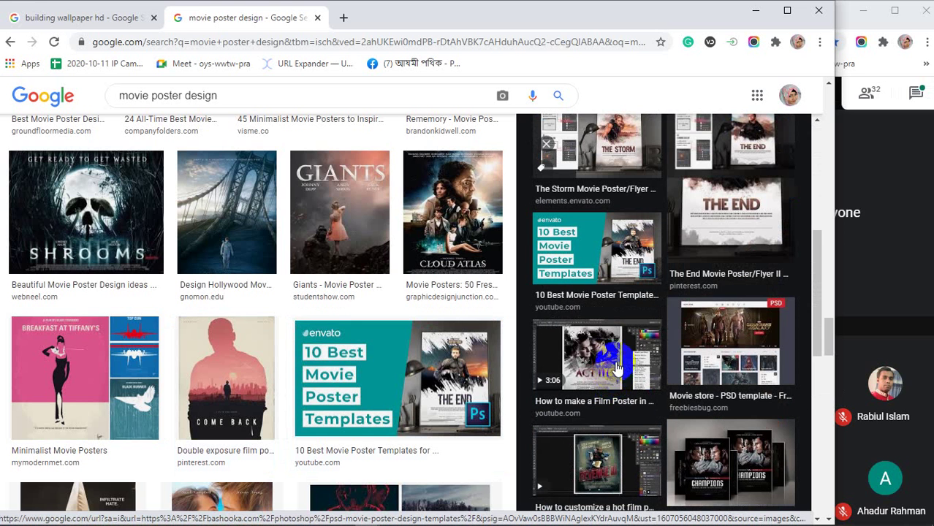
pyautogui.scroll(-3, 614, 381)
pyautogui.scroll(-2, 432, 380)
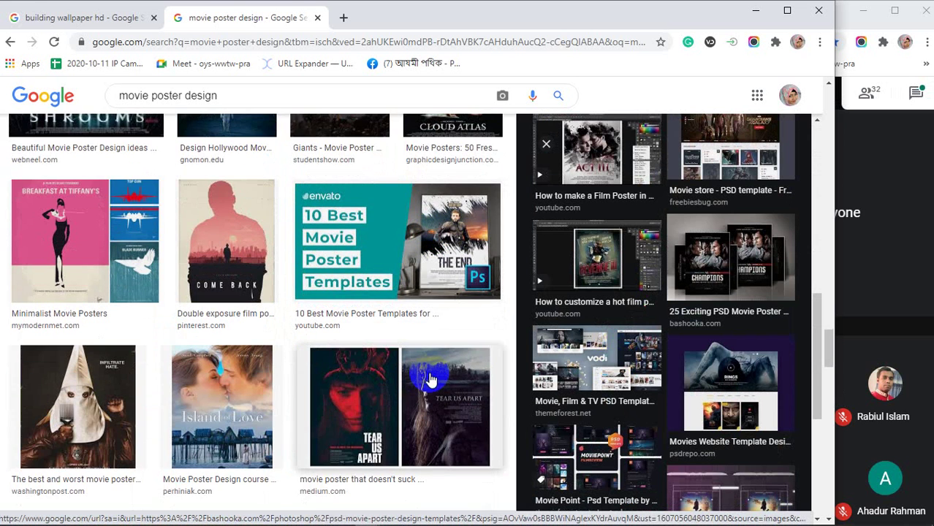
# Browse further movie poster results, preview the Cruel Hearts poster from DesignCrowd, and examine its silhouette, title and credits.
pyautogui.scroll(-3, 270, 380)
pyautogui.scroll(-2, 256, 384)
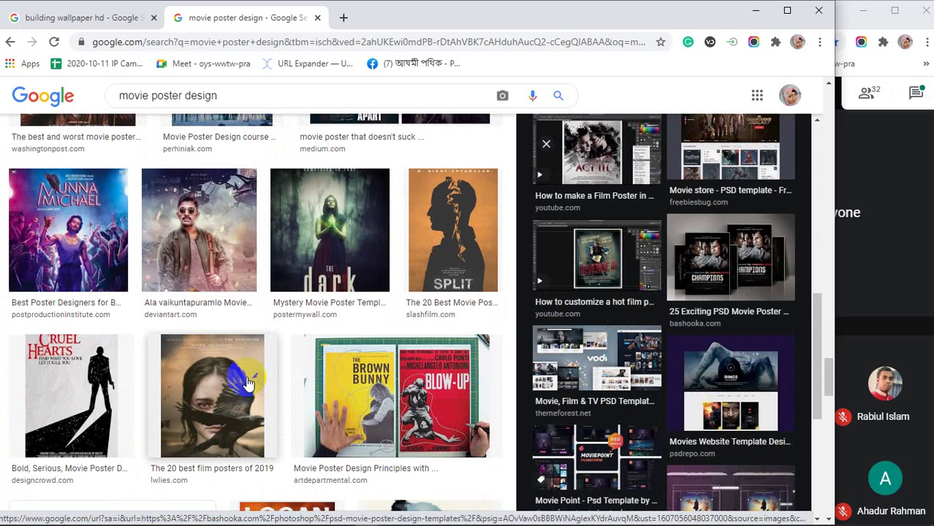
pyautogui.scroll(-1, 247, 383)
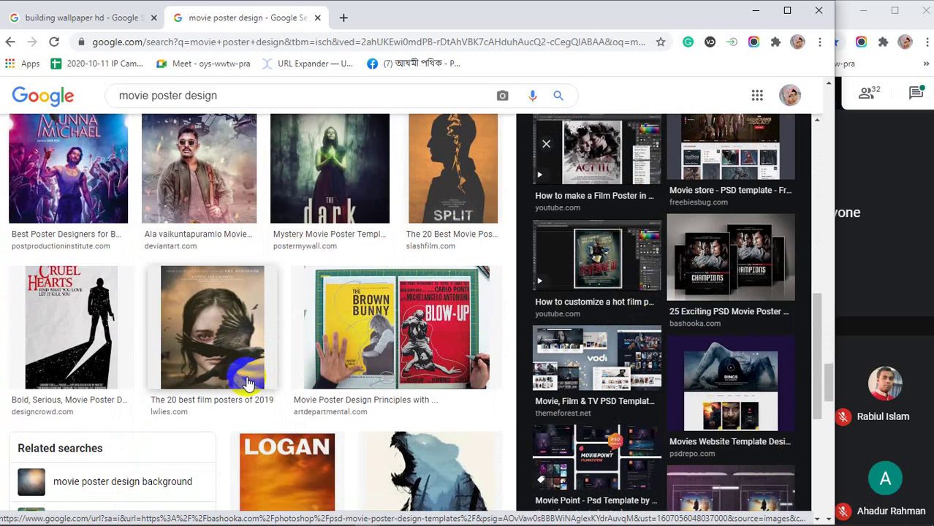
pyautogui.click(81, 329)
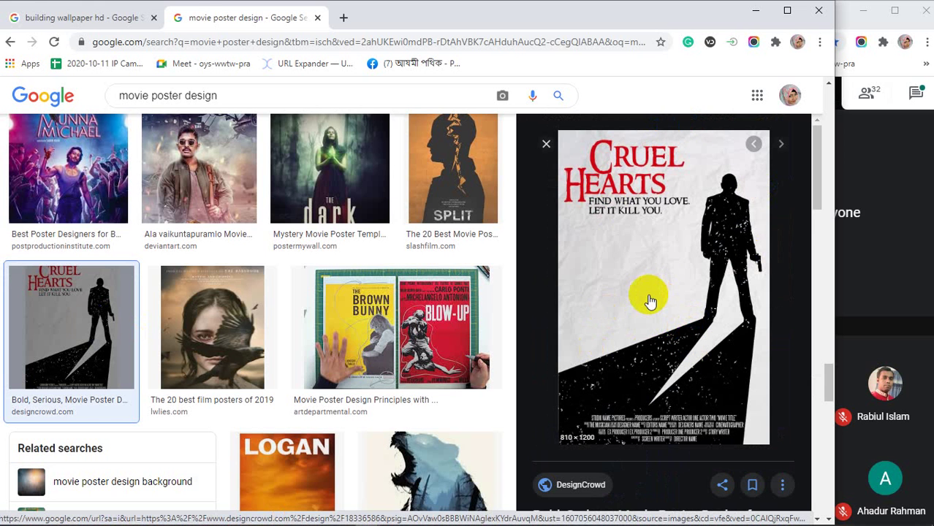
pyautogui.scroll(1, 359, 271)
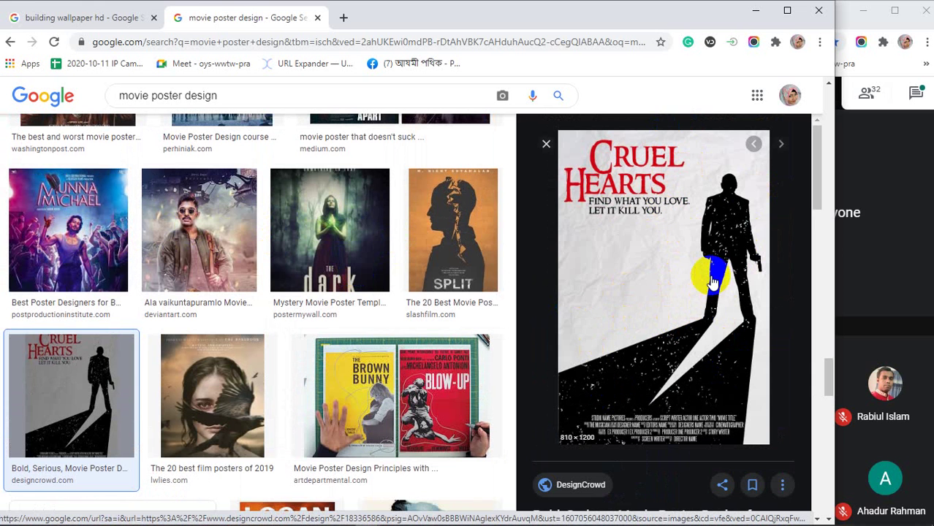
pyautogui.scroll(-3, 714, 270)
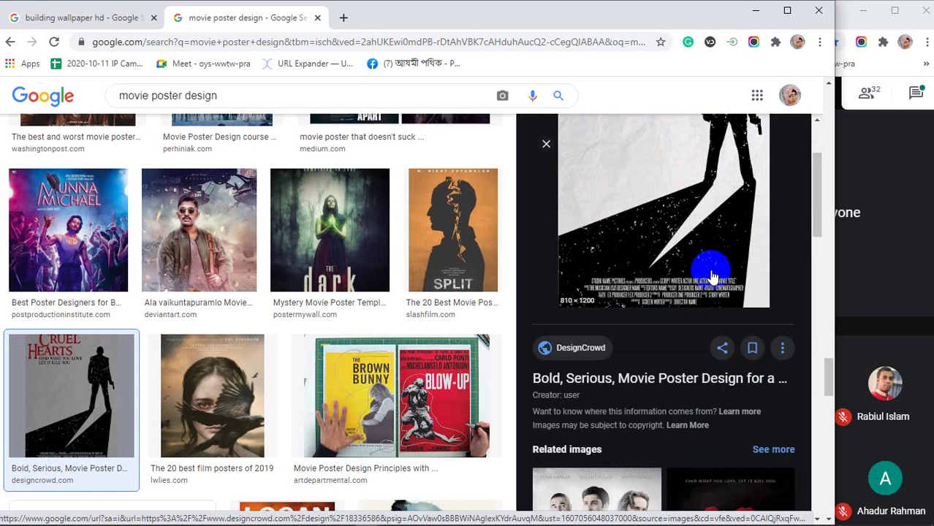
pyautogui.scroll(3, 715, 268)
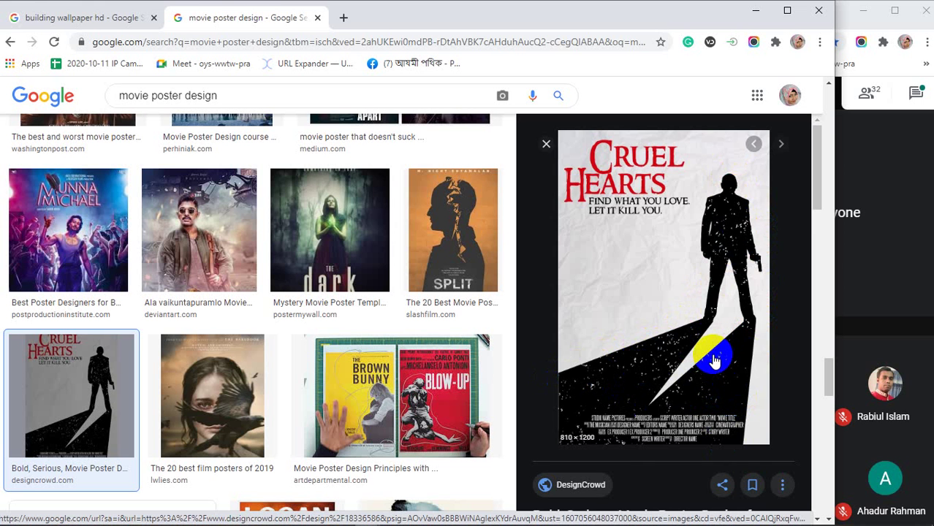
# Preview the related Absolute Justice poster and look through its related images.
pyautogui.scroll(-1, 715, 360)
pyautogui.scroll(-4, 715, 360)
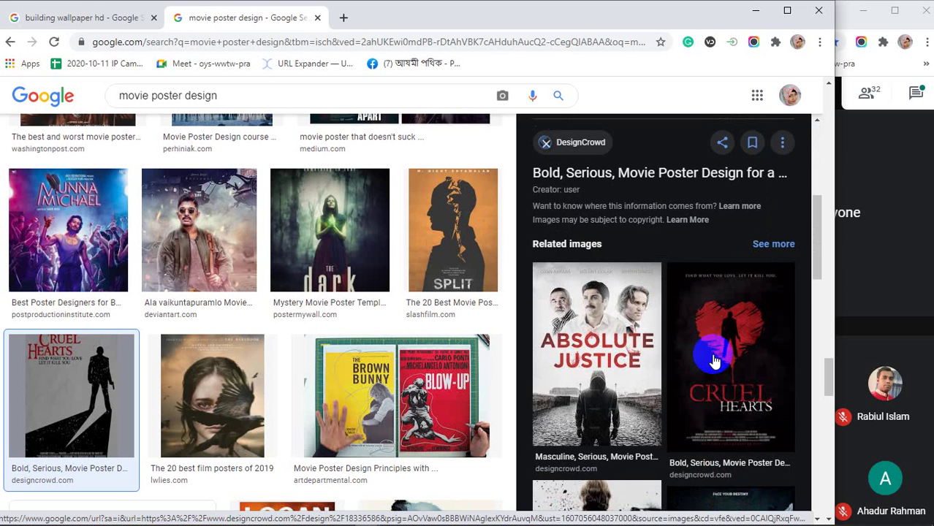
pyautogui.click(607, 331)
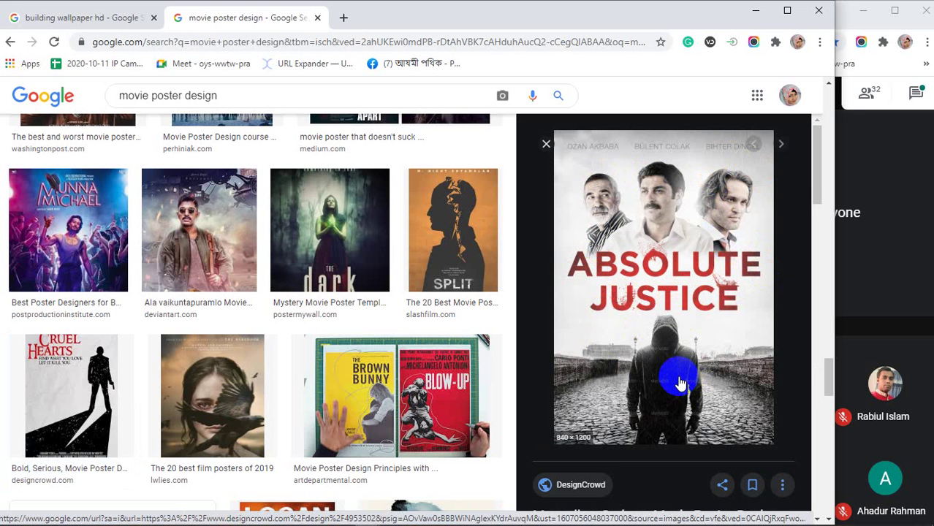
pyautogui.moveTo(240, 517)
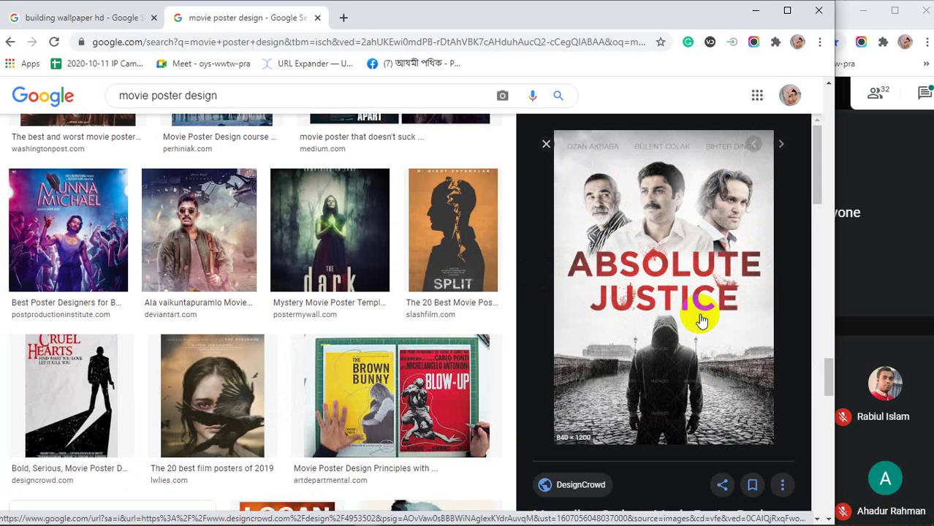
pyautogui.scroll(-5, 701, 320)
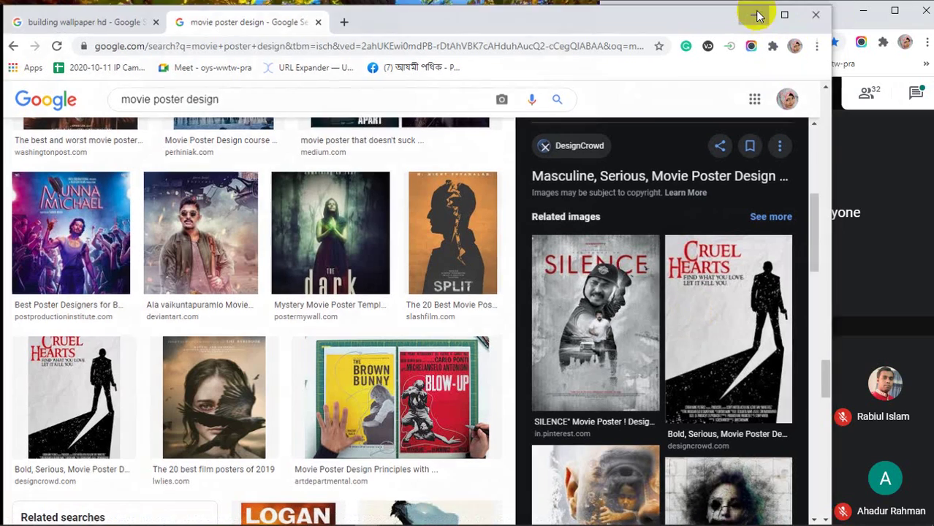
# Minimize the poster results window, maximize the Meet window, and stop presenting the screen.
pyautogui.click(756, 10)
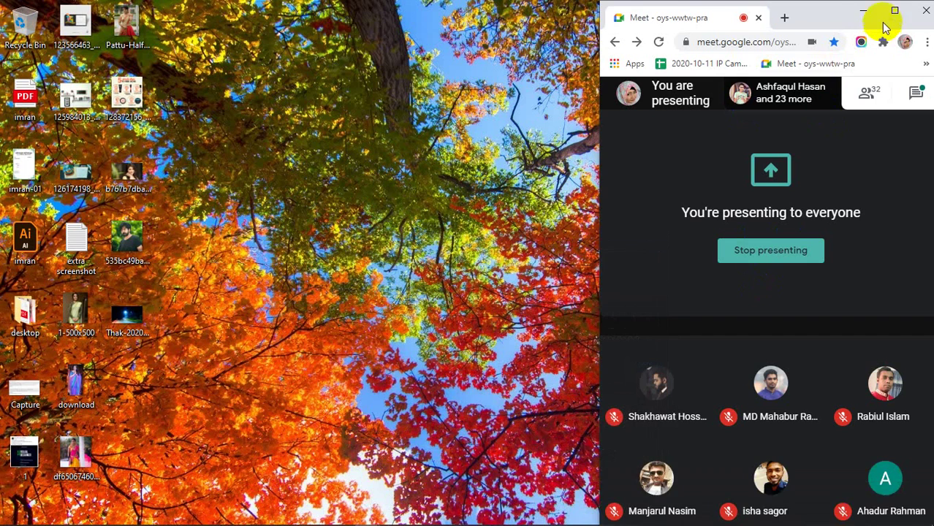
pyautogui.click(895, 10)
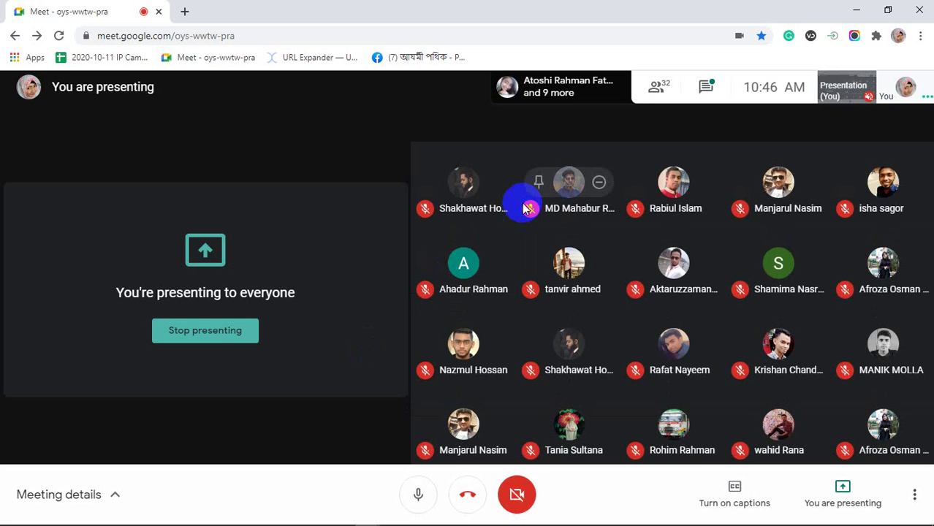
pyautogui.click(205, 331)
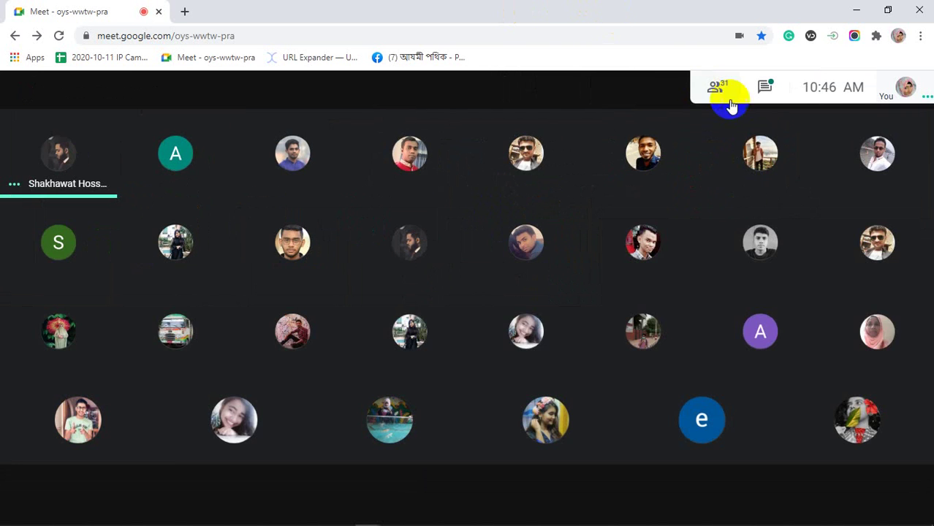
# Check the meeting chat, close it, and enlarge the participant's shared screen.
pyautogui.click(765, 89)
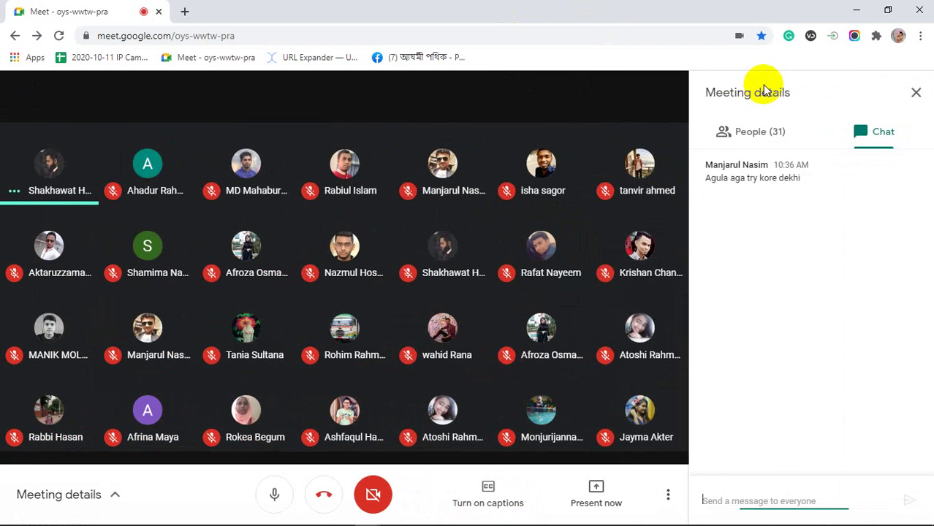
pyautogui.click(911, 90)
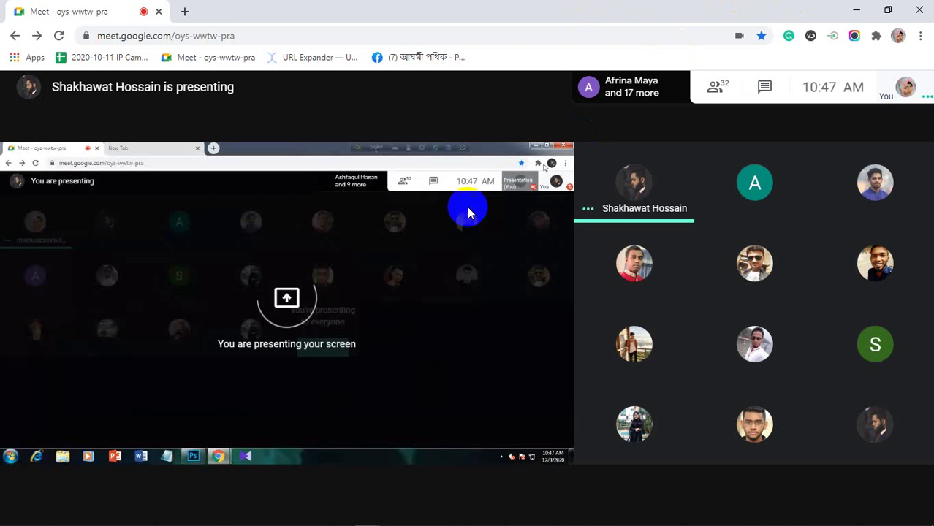
pyautogui.click(256, 304)
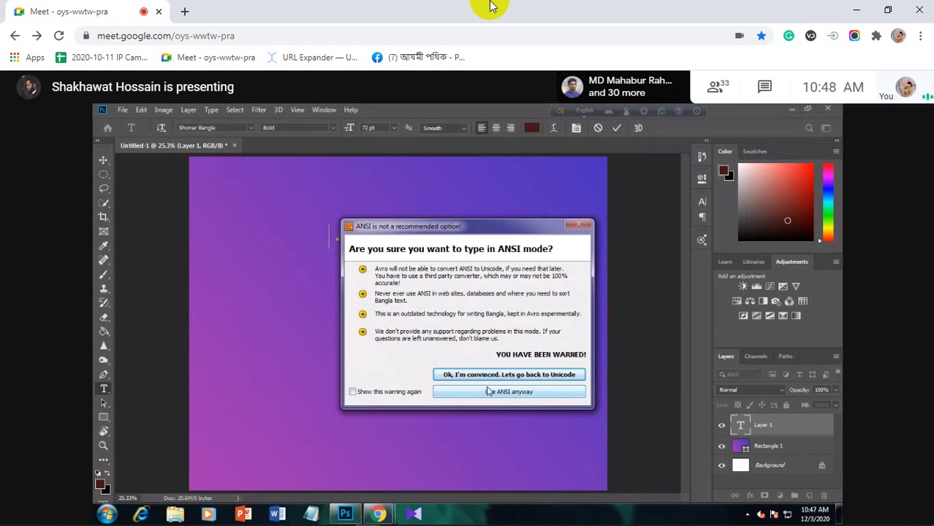
# Accept ANSI mode for the Avro keyboard, try entering "ban" in the Photoshop text layer, and erase it.
pyautogui.click(509, 392)
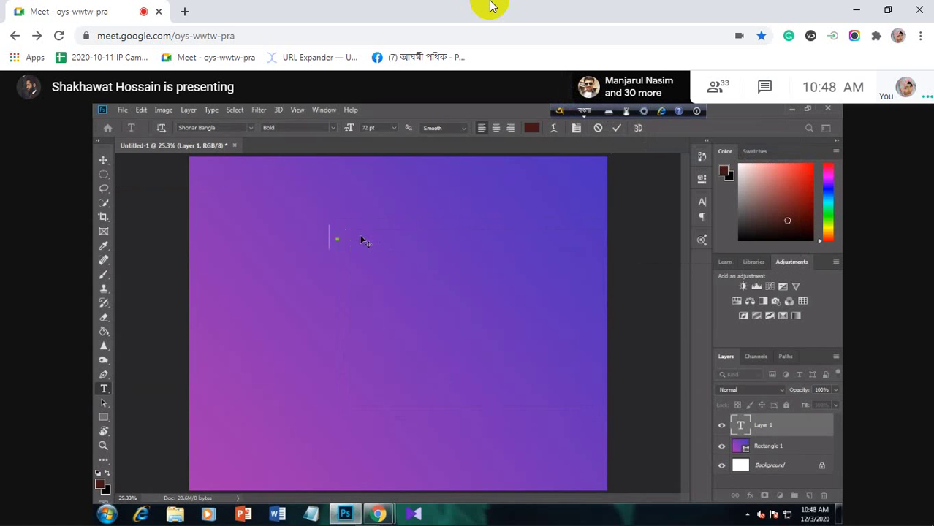
pyautogui.write('ban')
pyautogui.press('BackSpace')
pyautogui.press('BackSpace')
pyautogui.press('BackSpace')
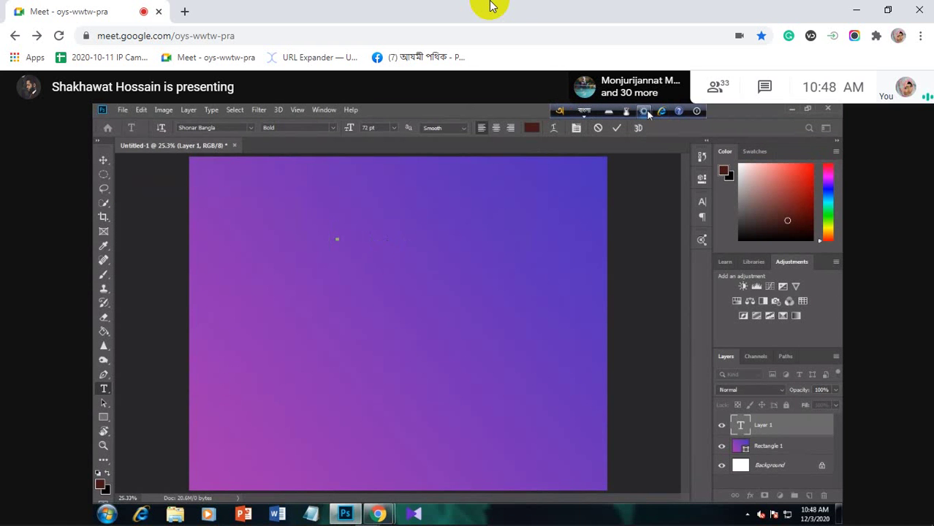
# Look through the font list and try the JaJaDiMJ font for the empty text layer.
pyautogui.click(251, 127)
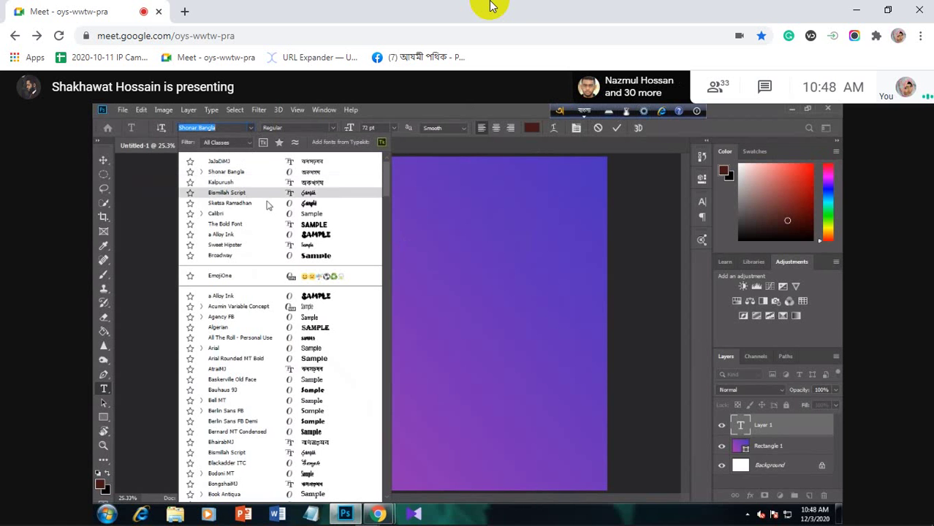
pyautogui.moveTo(387, 178)
pyautogui.mouseDown()
pyautogui.moveTo(384, 196)
pyautogui.moveTo(386, 179)
pyautogui.mouseUp()
pyautogui.click(249, 126)
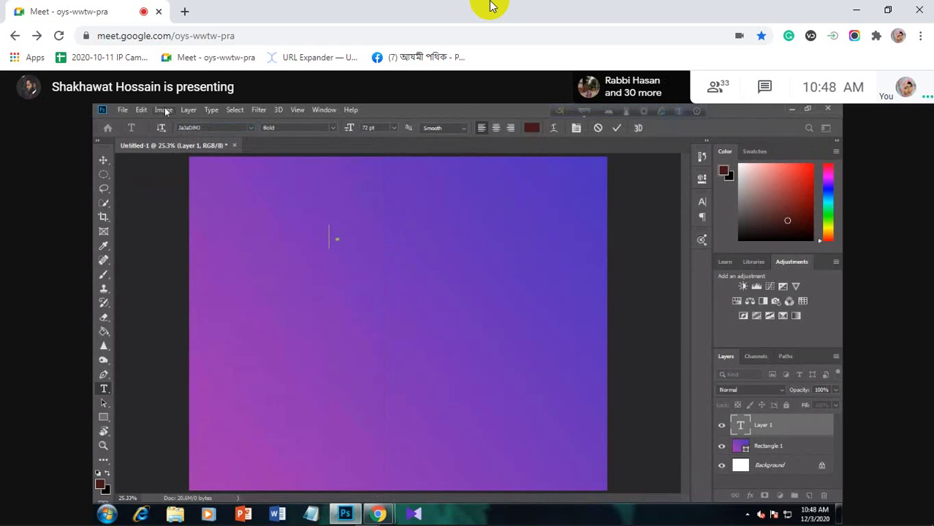
# Set the text engine in the Type preferences to Middle Eastern and South Asian.
pyautogui.click(138, 109)
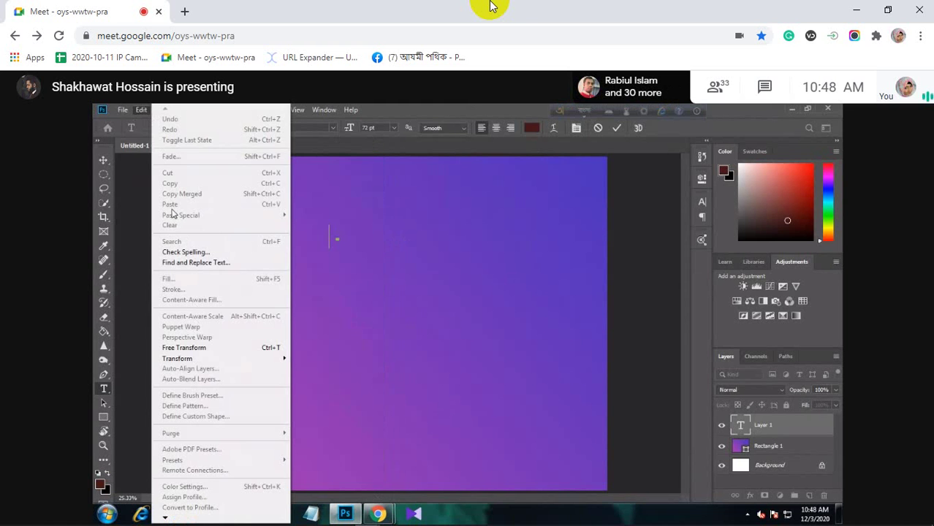
pyautogui.click(141, 266)
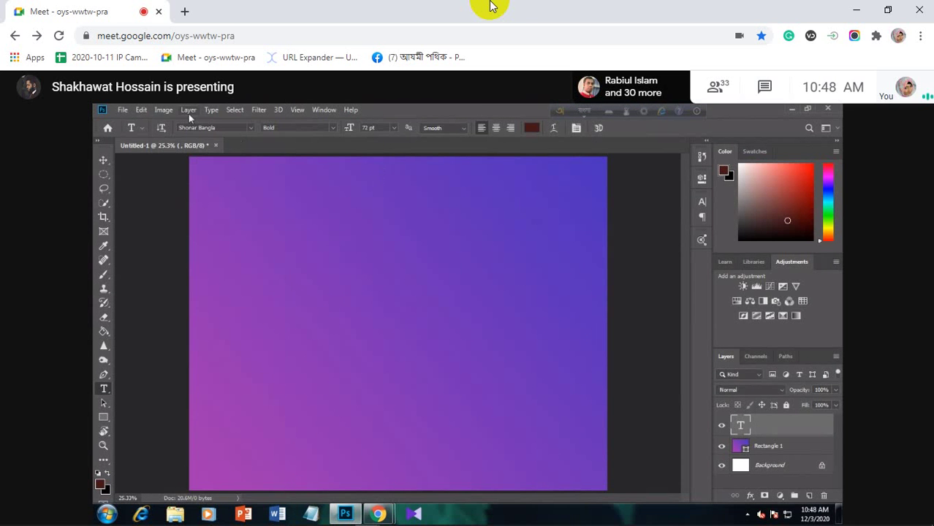
pyautogui.click(141, 110)
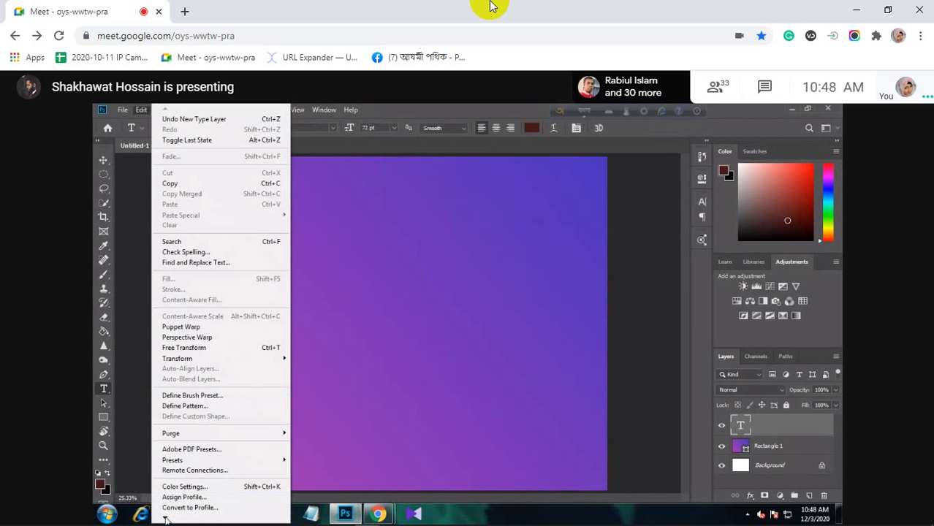
pyautogui.moveTo(165, 517)
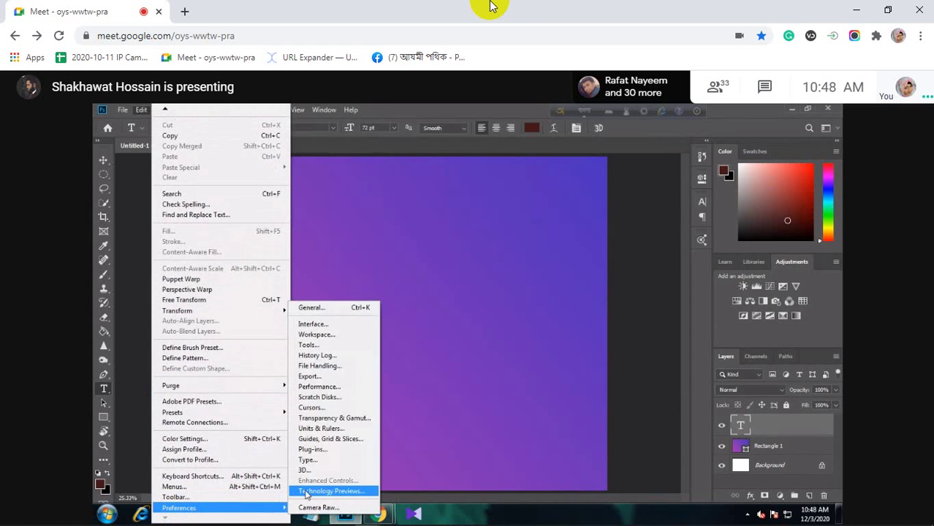
pyautogui.click(342, 461)
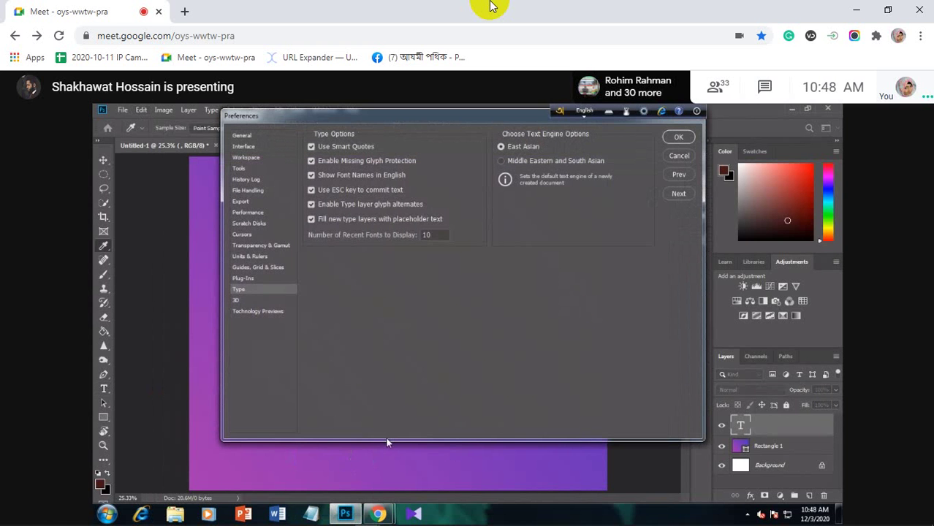
pyautogui.moveTo(483, 113); pyautogui.dragTo(480, 141)
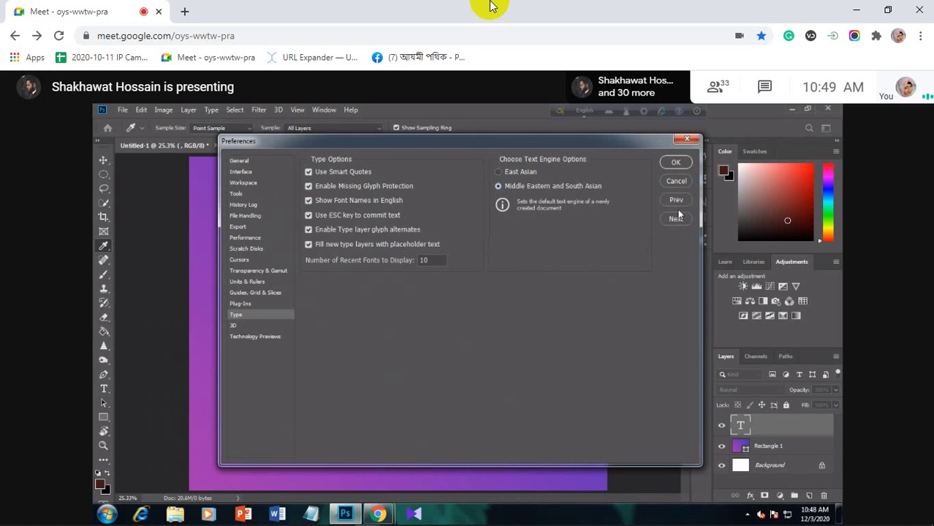
pyautogui.click(676, 163)
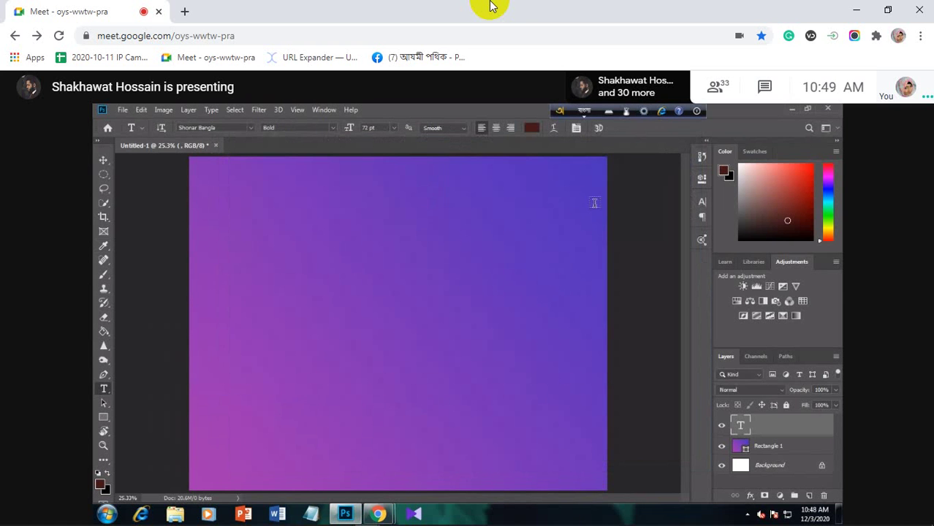
# Add Lorem Ipsum placeholder text in the canvas's upper-right area, then start an overlapping text line and erase its content.
pyautogui.click(428, 219)
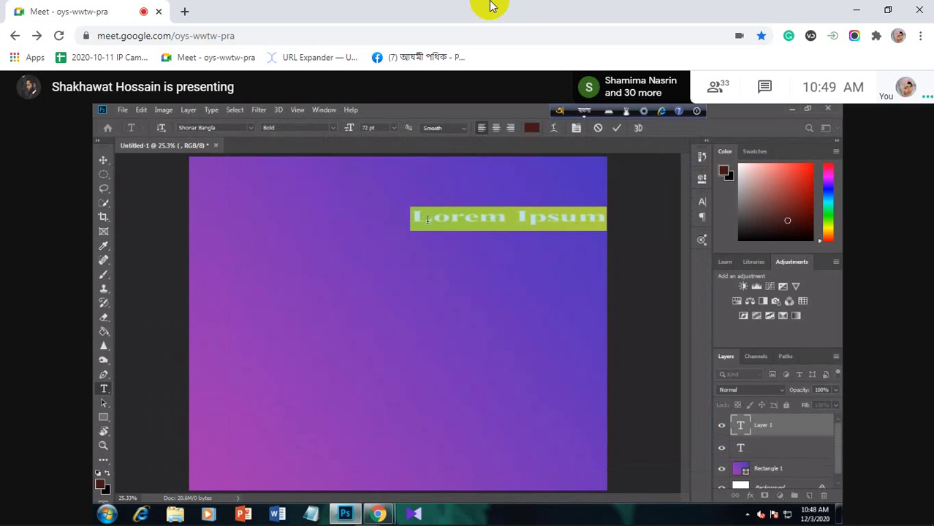
pyautogui.click(351, 229)
pyautogui.click(351, 223)
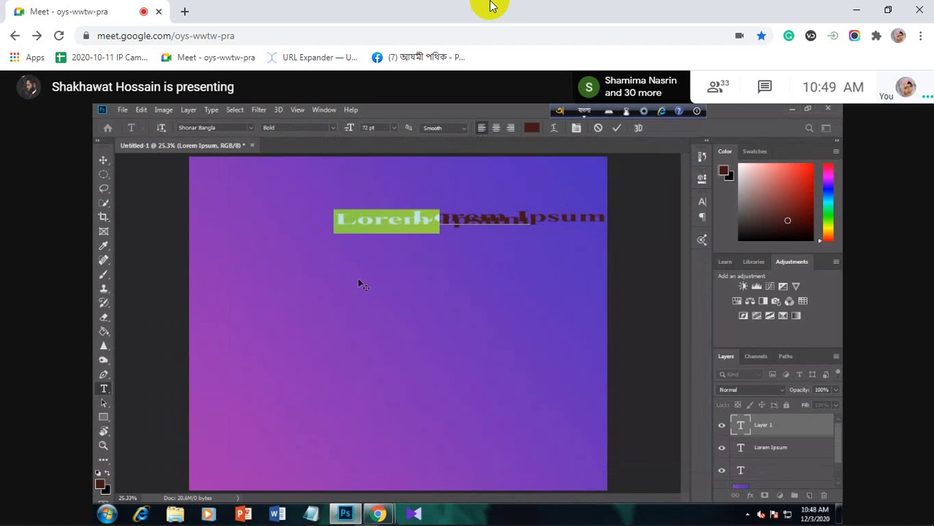
pyautogui.press('BackSpace')
pyautogui.click(438, 231)
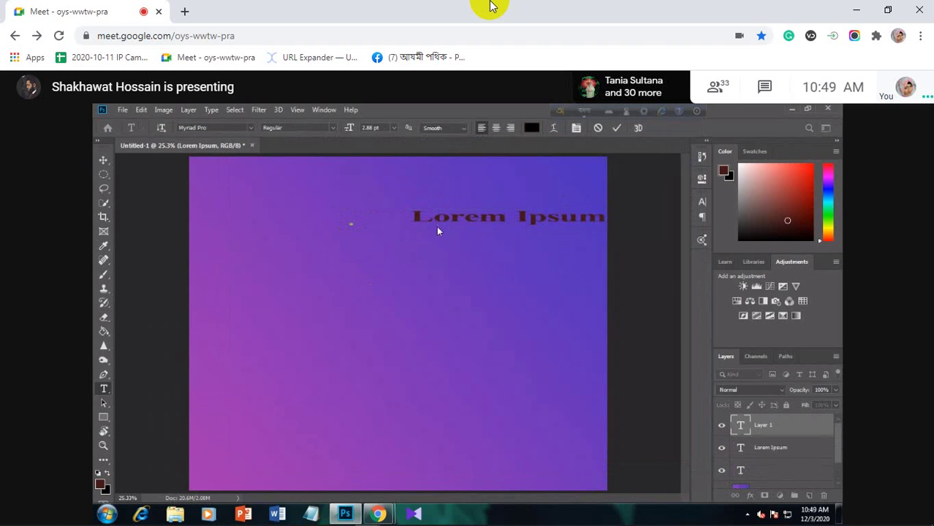
# Try entering "ban" in a new text line near the canvas centre, erase it, and switch Avro's output to Unicode.
pyautogui.press('ctrl')
pyautogui.click(393, 301)
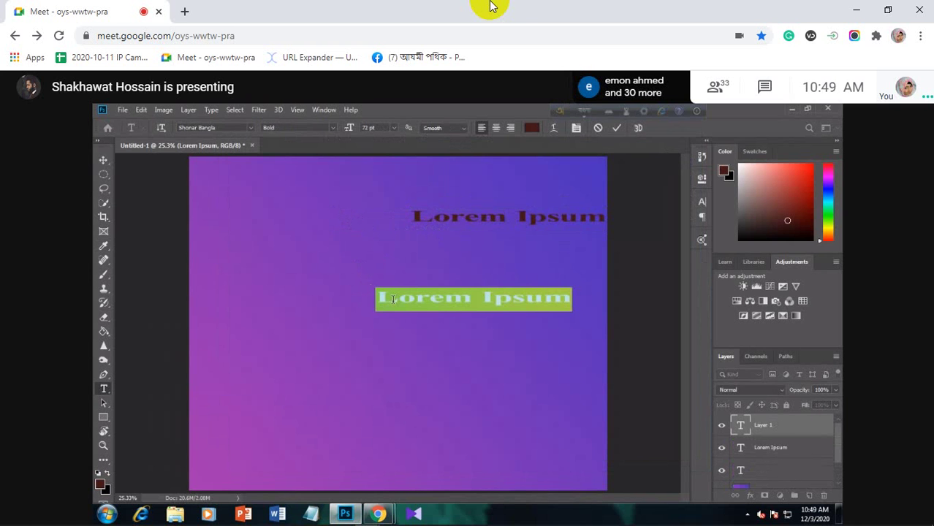
pyautogui.write('ban')
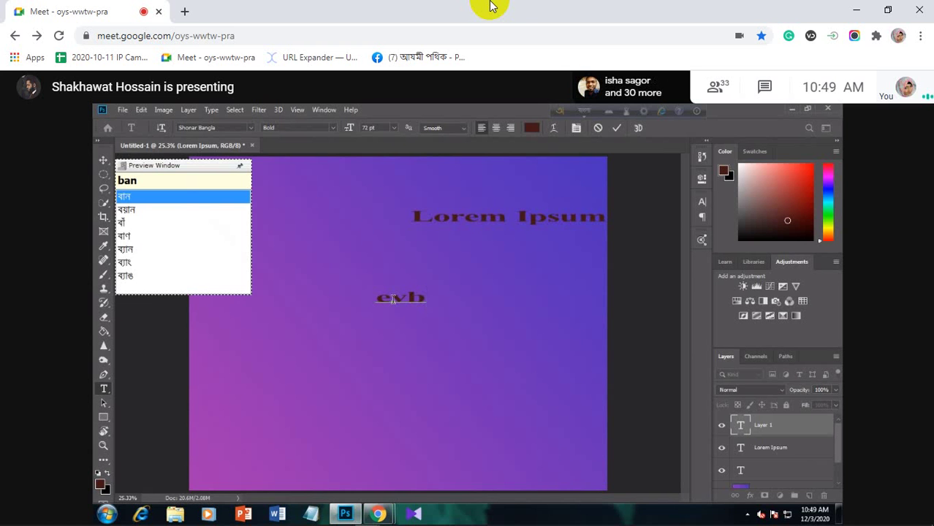
pyautogui.press('BackSpace')
pyautogui.press('BackSpace')
pyautogui.press('BackSpace')
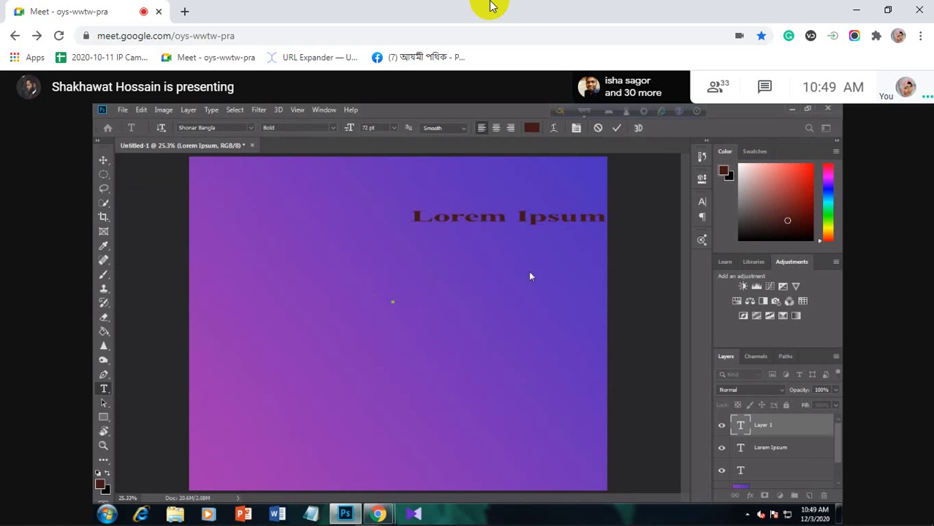
pyautogui.click(644, 111)
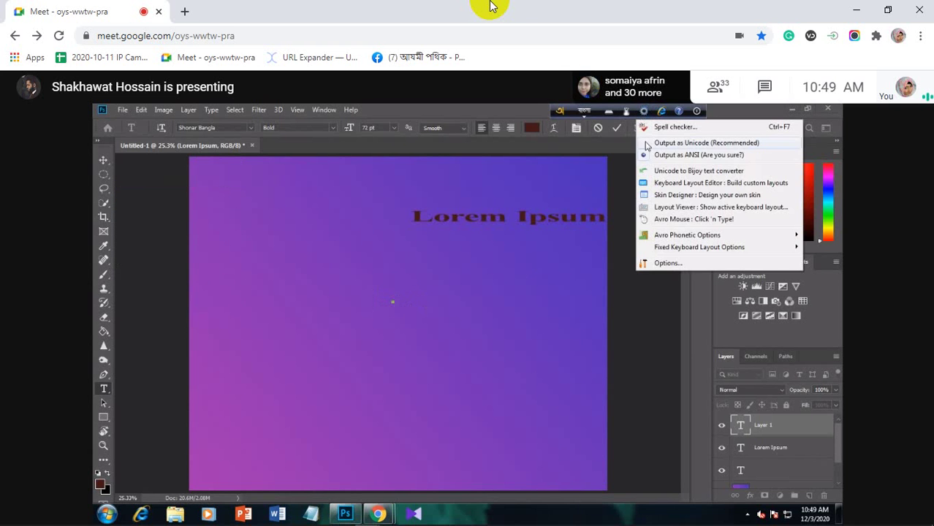
pyautogui.click(646, 144)
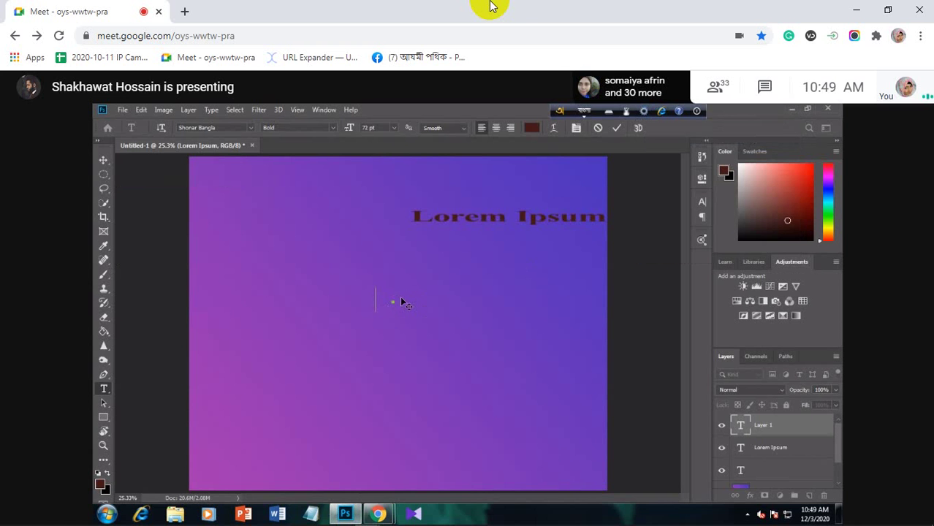
# Enter "bangladesh" phonetically in the text line near the canvas centre and set its font to Kalpurush.
pyautogui.write('bang')
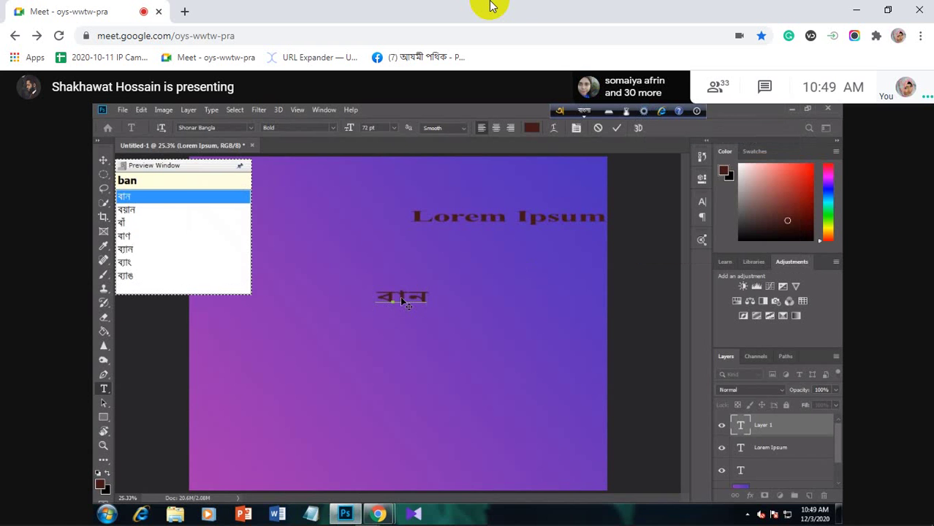
pyautogui.write('lade')
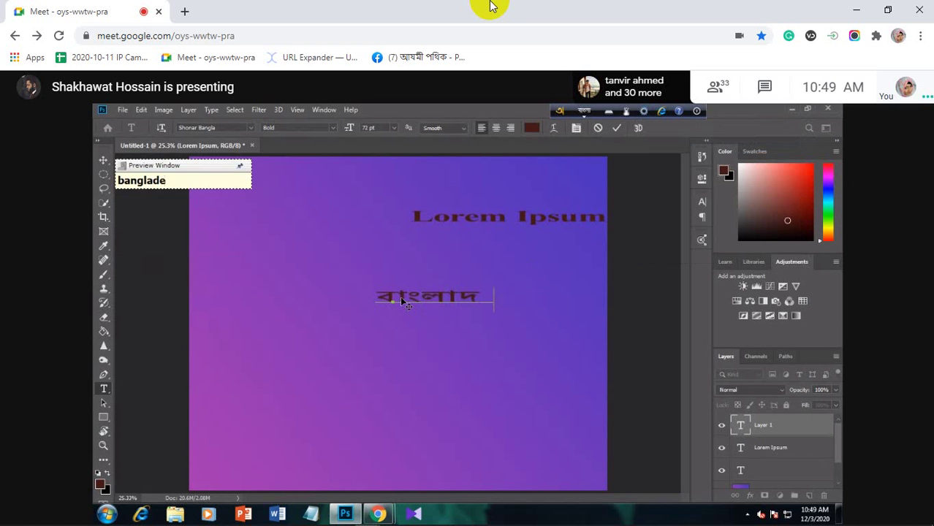
pyautogui.write('sh')
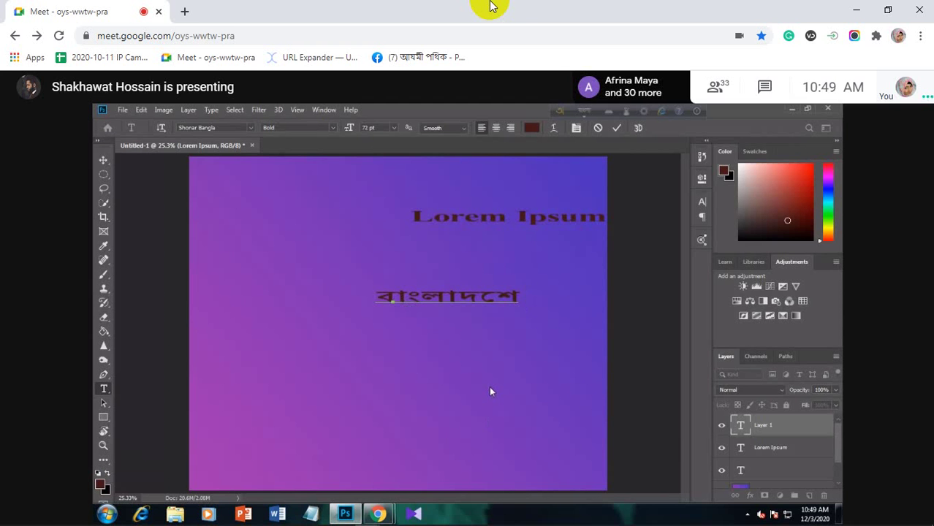
pyautogui.moveTo(380, 299); pyautogui.dragTo(527, 300)
pyautogui.click(250, 128)
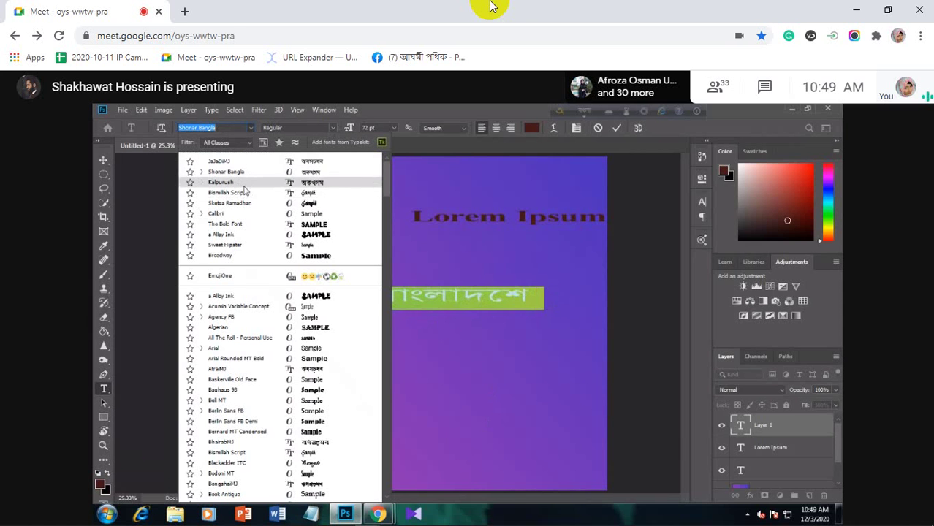
pyautogui.click(245, 184)
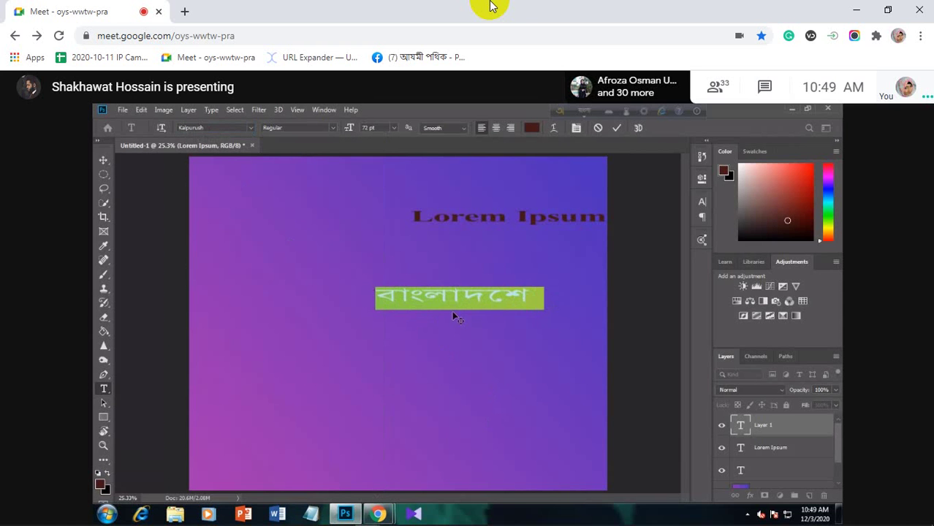
pyautogui.click(492, 300)
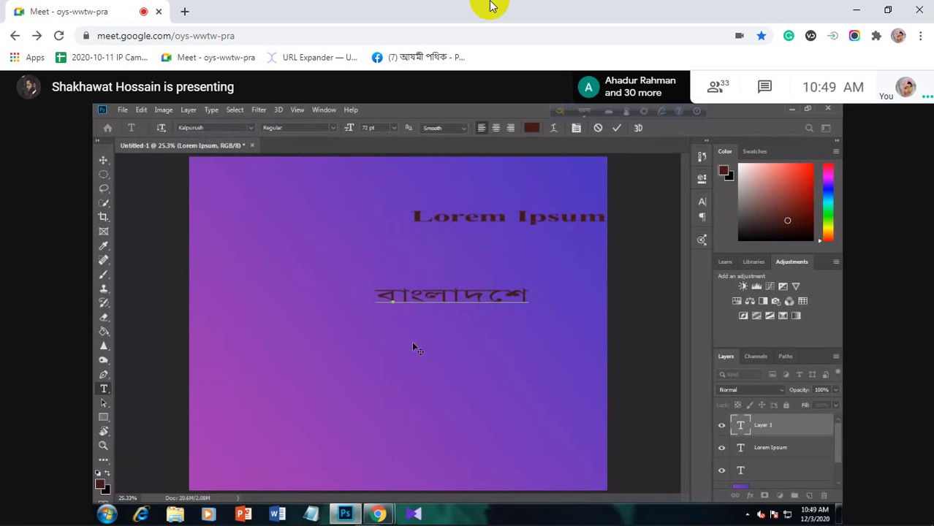
# Replace the Bangla word near the canvas centre by retyping "bangladesh" in the Kalpurush font.
pyautogui.moveTo(529, 296); pyautogui.dragTo(343, 288)
pyautogui.write('ban')
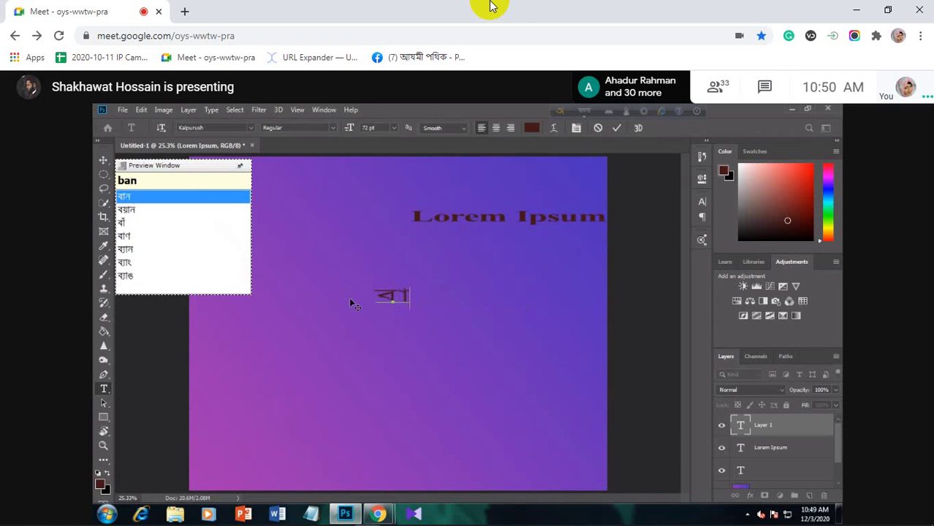
pyautogui.write('gladesh')
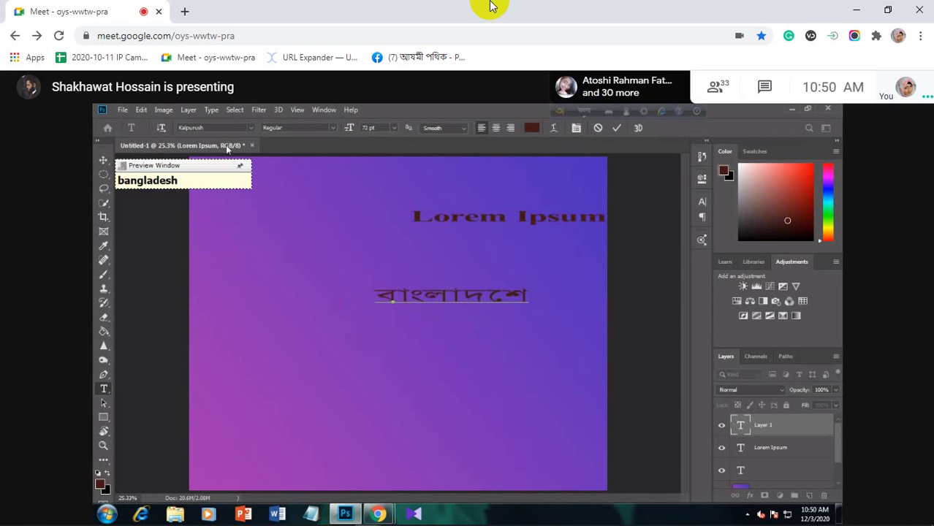
# Open Avro's options in the presented session and examine its Global output and Avro Phonetic settings.
pyautogui.click(642, 112)
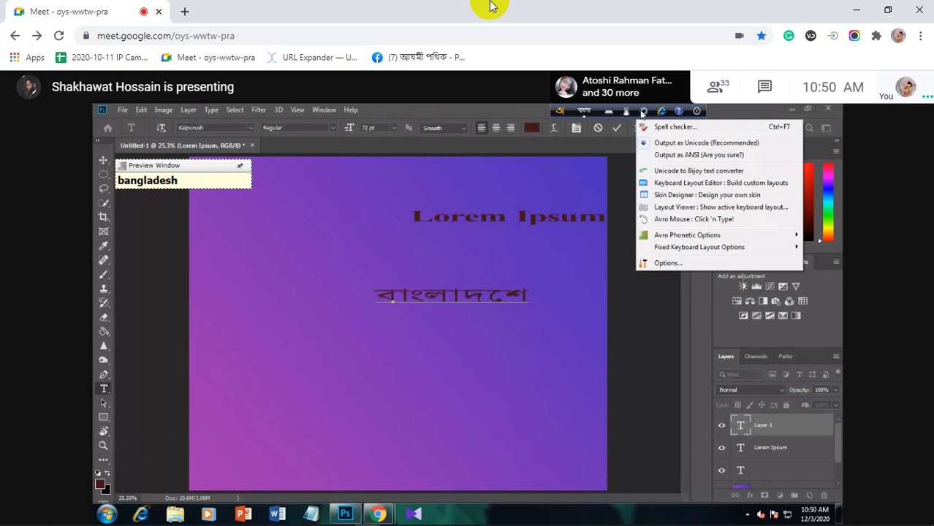
pyautogui.click(669, 263)
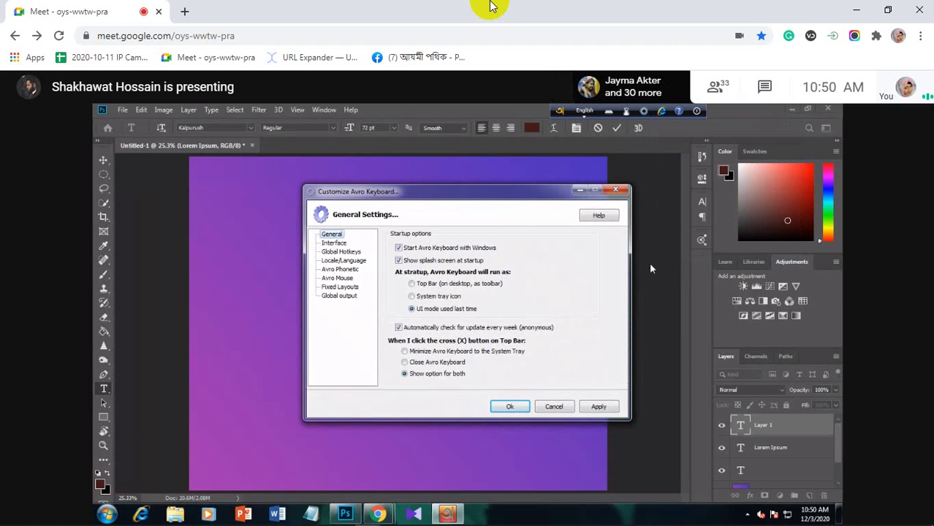
pyautogui.click(343, 299)
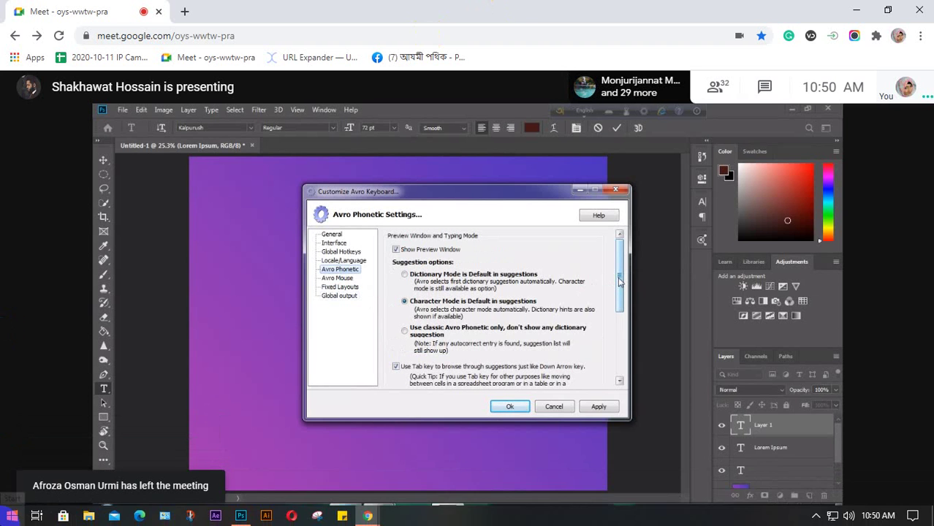
# Launch Avro Keyboard on the local computer, open its options dialog and move it clear of the presented settings.
pyautogui.click(9, 520)
pyautogui.write('av')
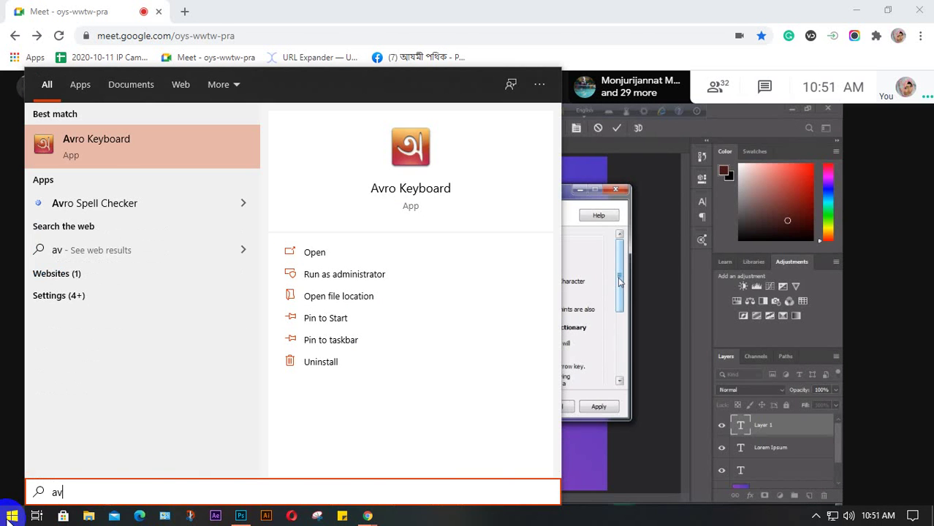
pyautogui.click(144, 145)
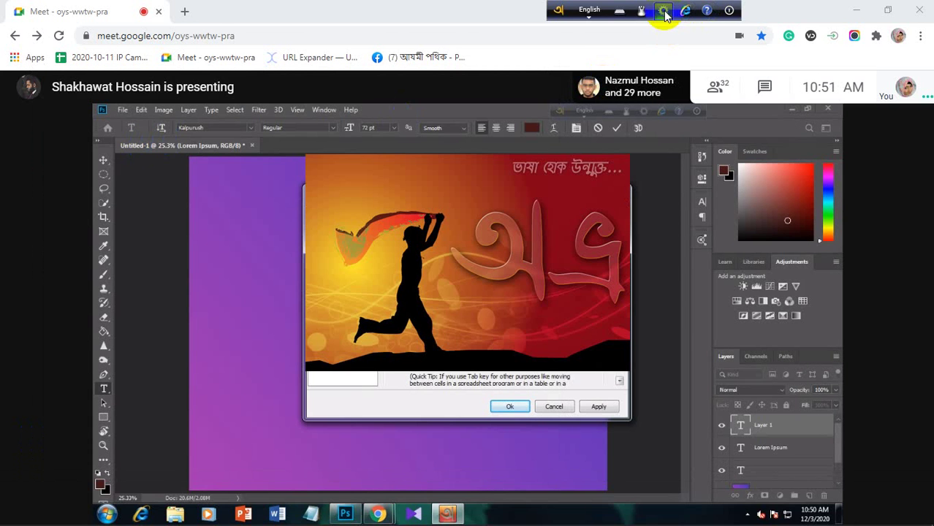
pyautogui.click(663, 11)
pyautogui.click(747, 204)
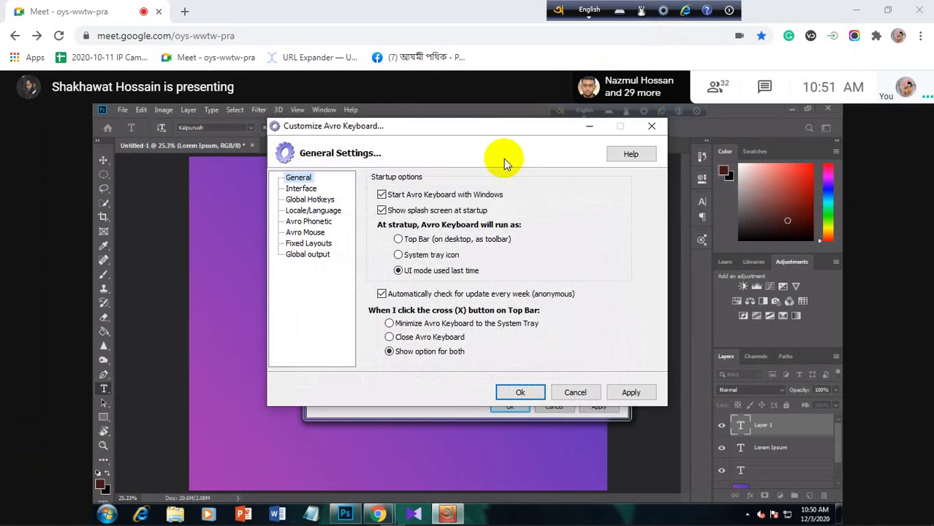
pyautogui.moveTo(463, 130); pyautogui.dragTo(837, 97)
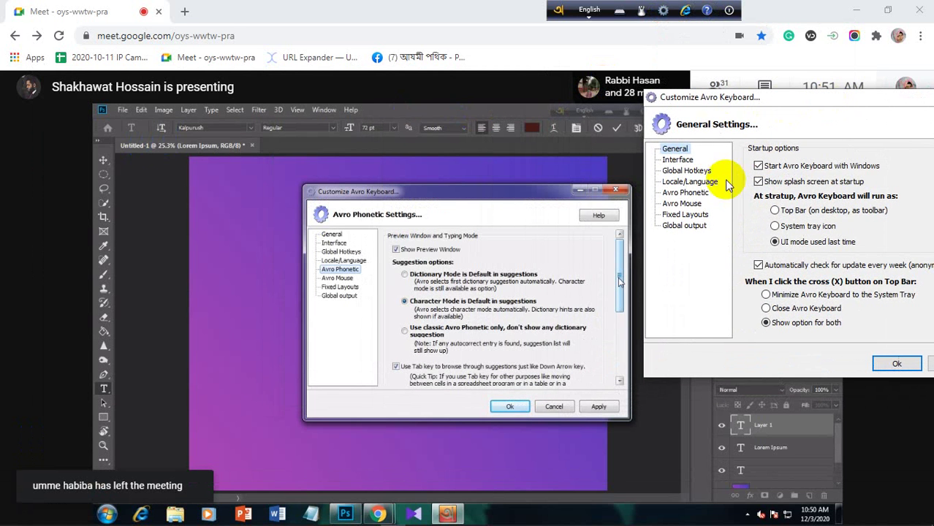
# Examine the local Avro Phonetic, Avro Mouse, Global output and Interface settings, then close the options dialog.
pyautogui.click(685, 193)
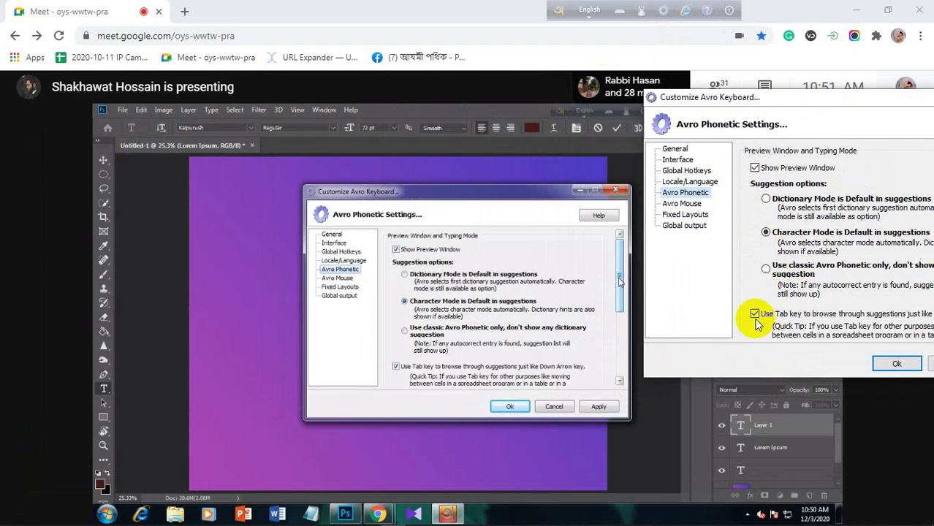
pyautogui.click(683, 204)
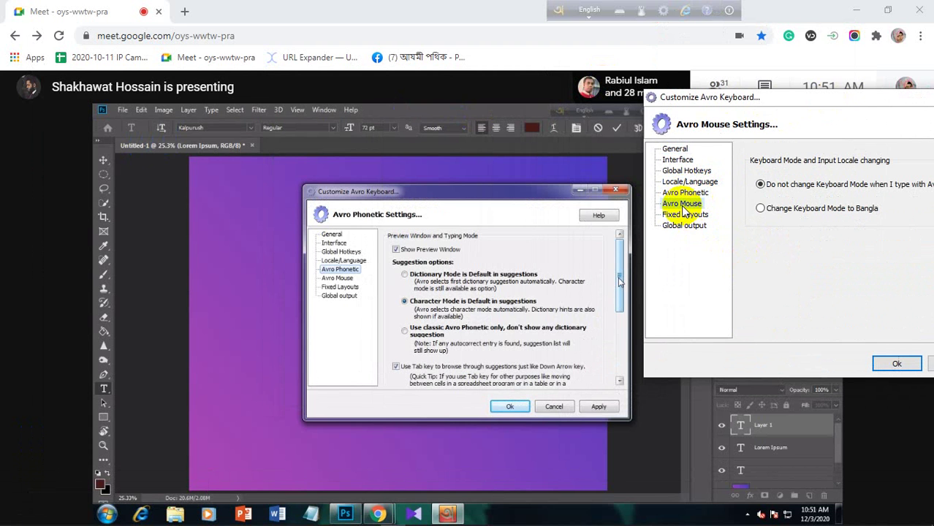
pyautogui.click(684, 227)
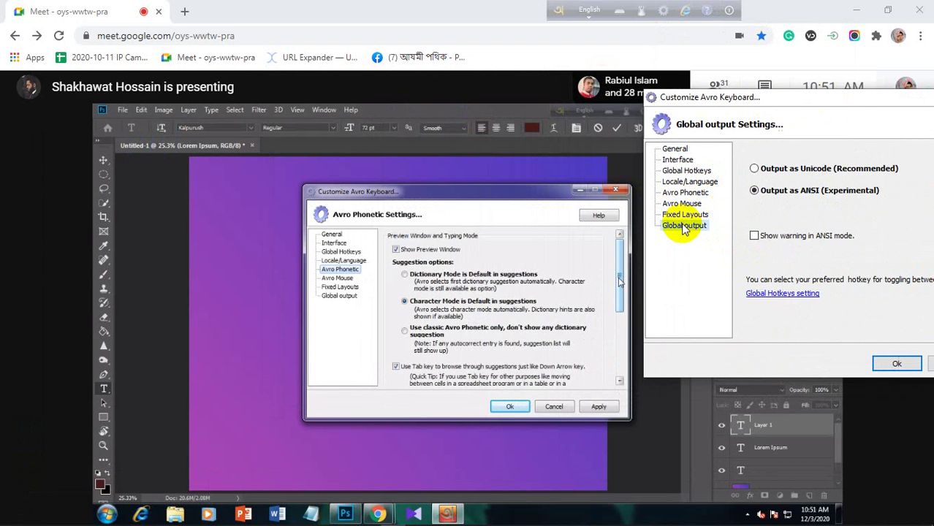
pyautogui.click(677, 160)
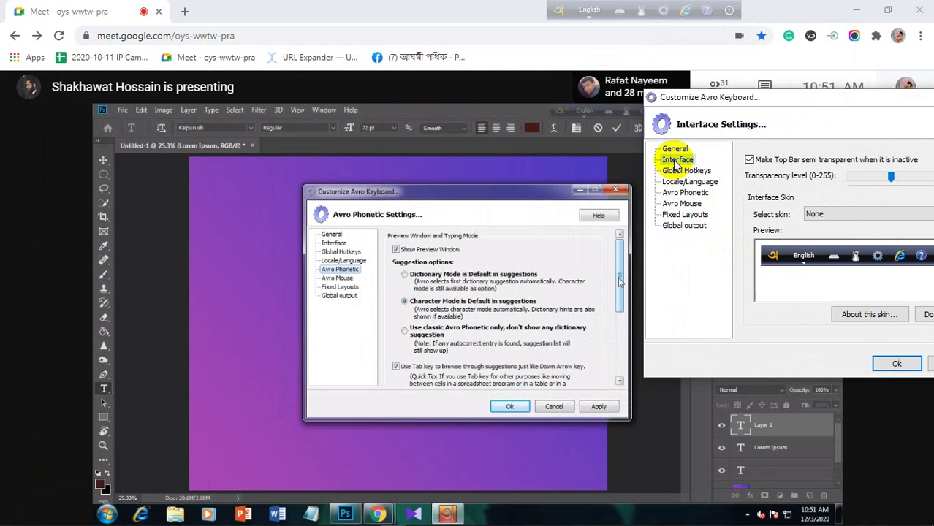
pyautogui.moveTo(877, 102); pyautogui.dragTo(633, 73)
pyautogui.click(704, 335)
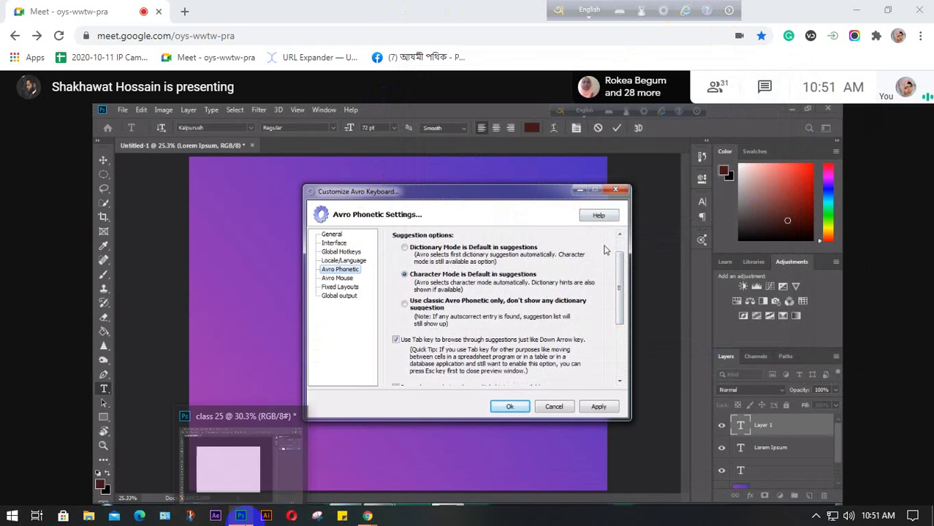
# Switch to the local Photoshop document class 25 and set the Type tool's font to Kalpurush ANSI.
pyautogui.click(238, 518)
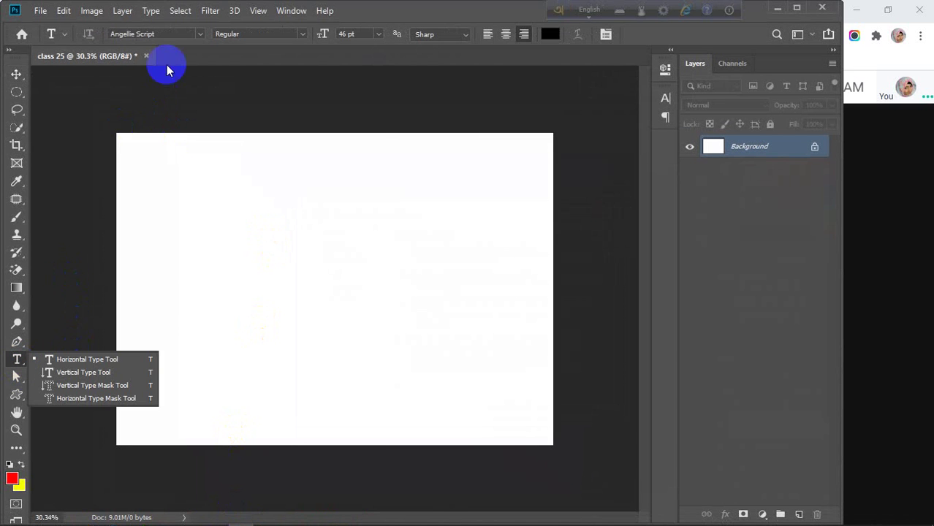
pyautogui.click(198, 34)
pyautogui.scroll(-12, 208, 250)
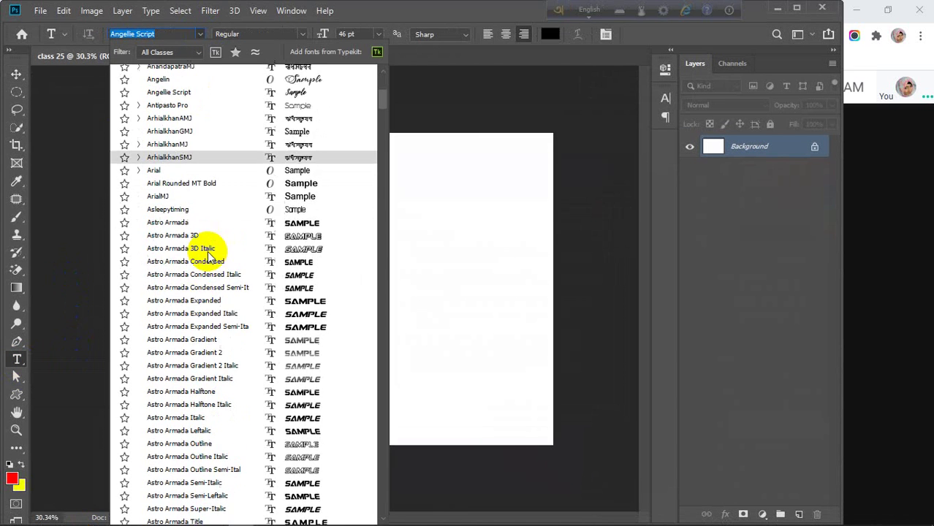
pyautogui.scroll(-15, 211, 325)
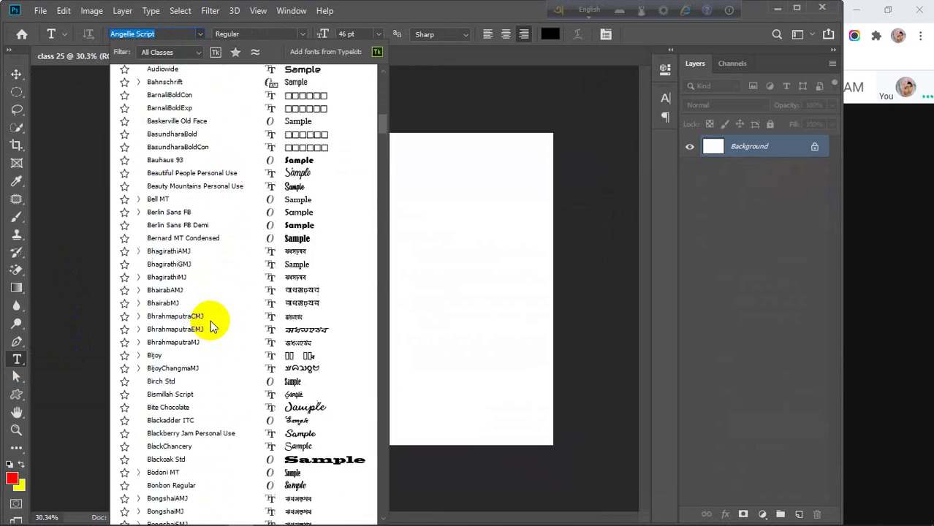
pyautogui.scroll(-18, 210, 333)
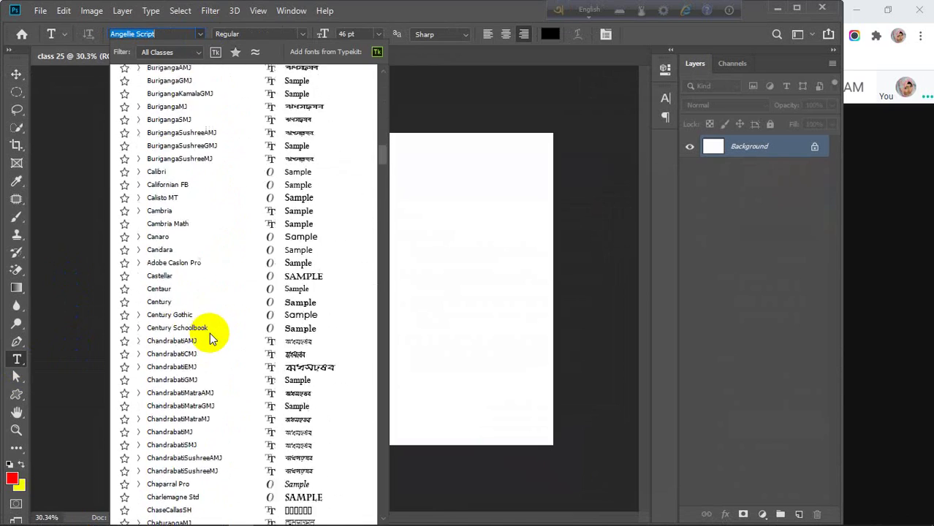
pyautogui.scroll(-18, 210, 334)
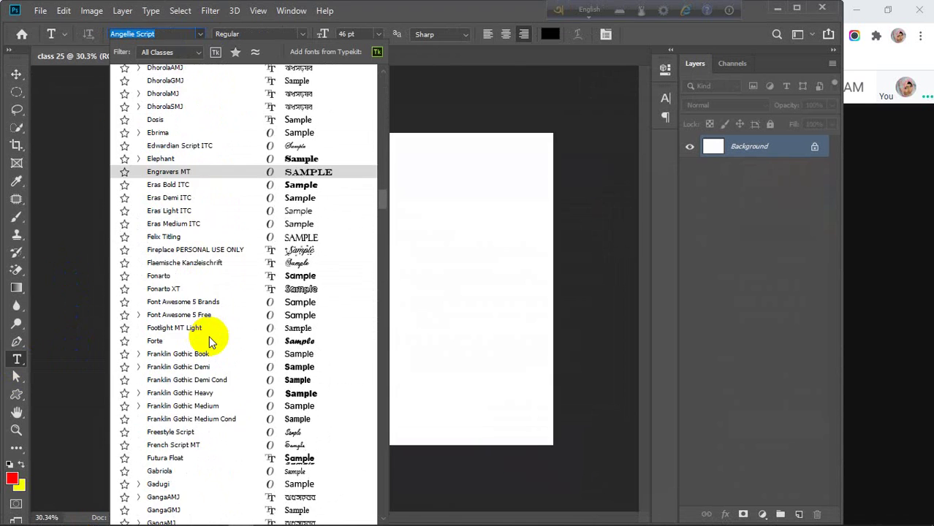
pyautogui.scroll(-18, 209, 336)
pyautogui.scroll(-18, 210, 341)
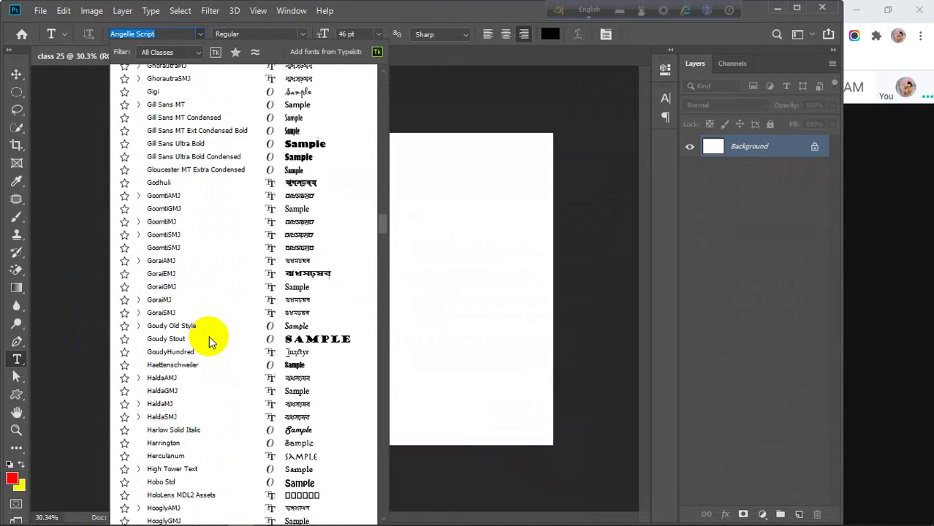
pyautogui.scroll(-5, 209, 342)
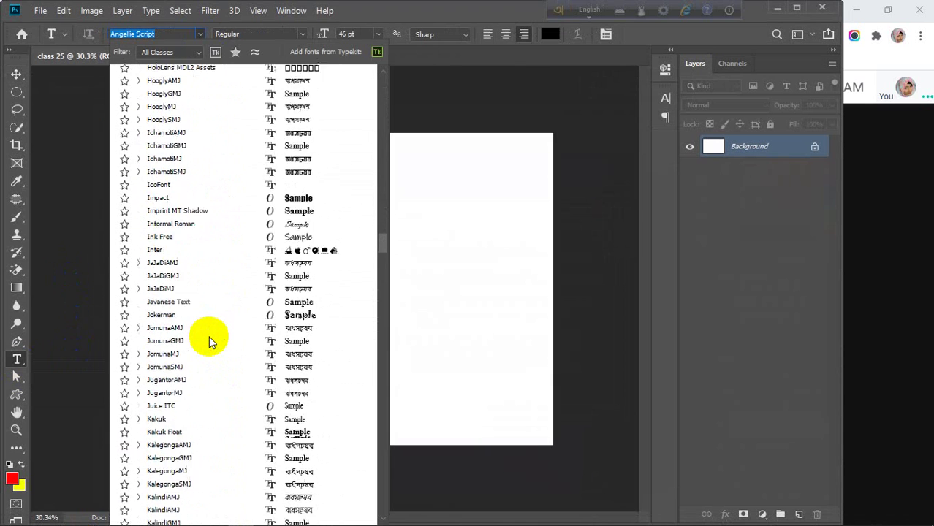
pyautogui.scroll(-3, 209, 335)
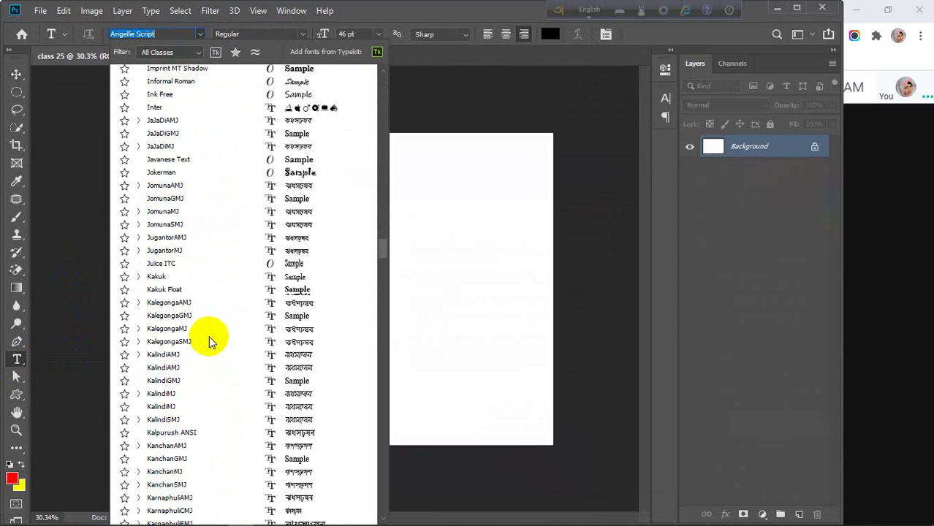
pyautogui.scroll(-1, 209, 336)
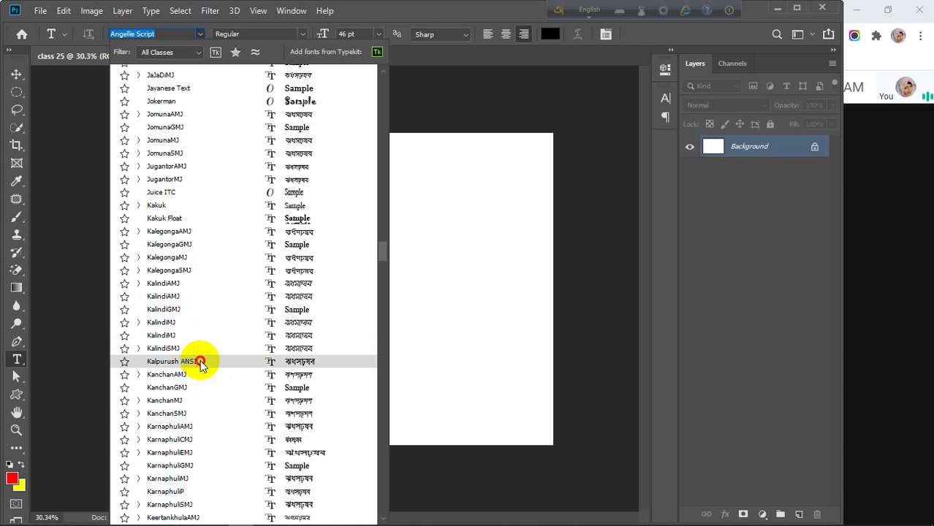
pyautogui.click(201, 362)
# Glance at the shared presentation, then add a left-aligned text layer in the left half of the class 25 canvas.
pyautogui.click(779, 8)
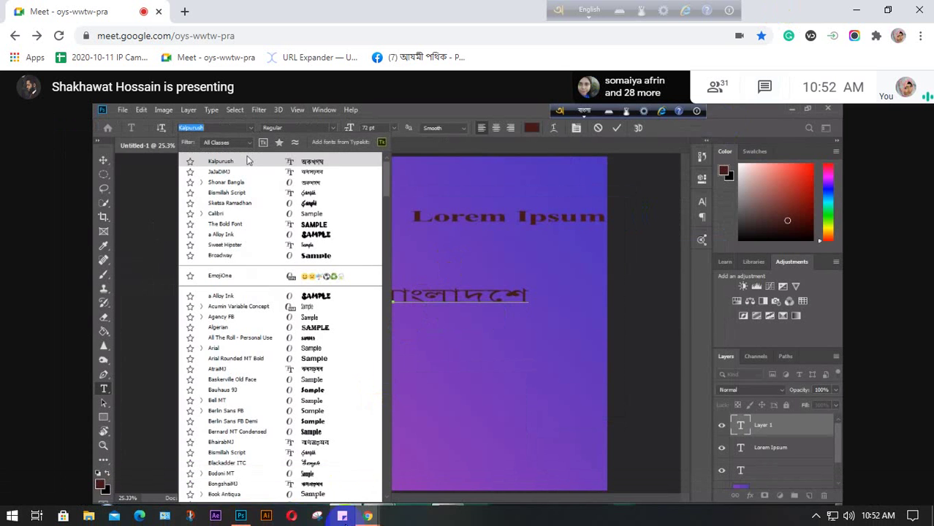
pyautogui.click(241, 516)
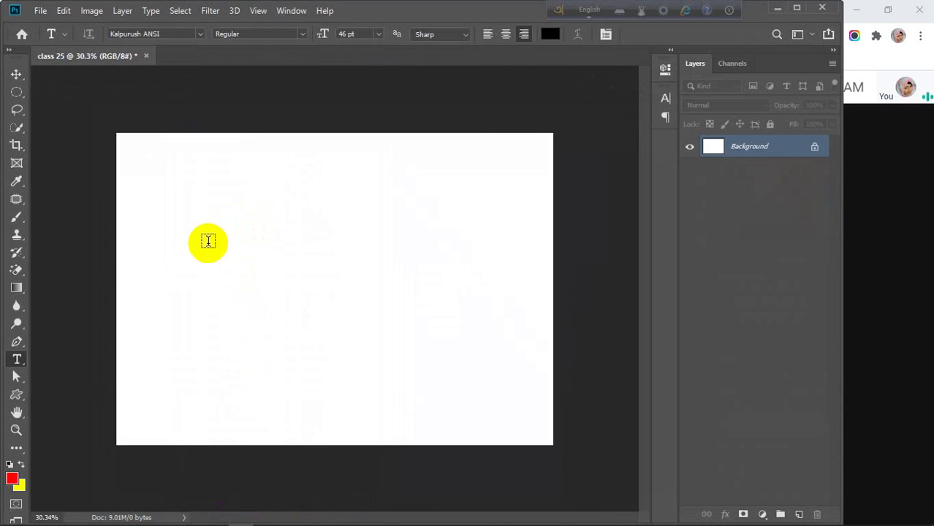
pyautogui.click(188, 268)
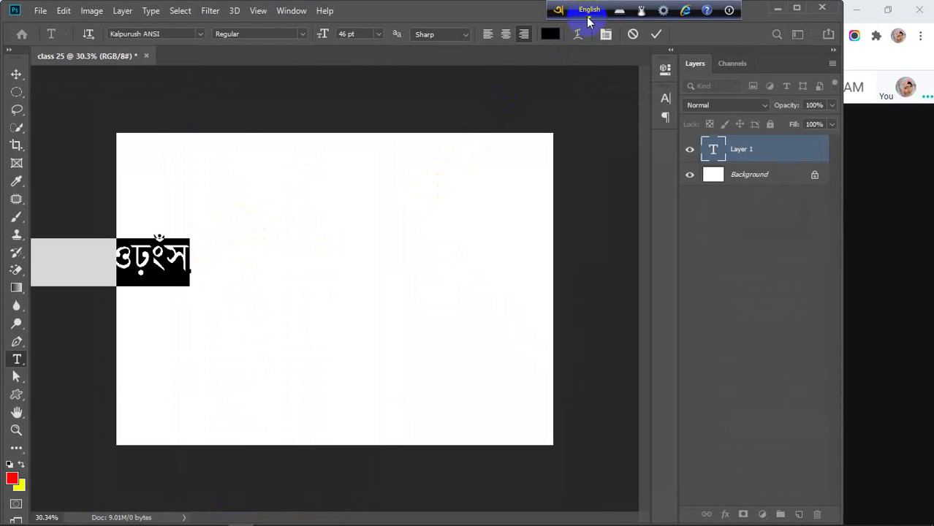
pyautogui.click(488, 34)
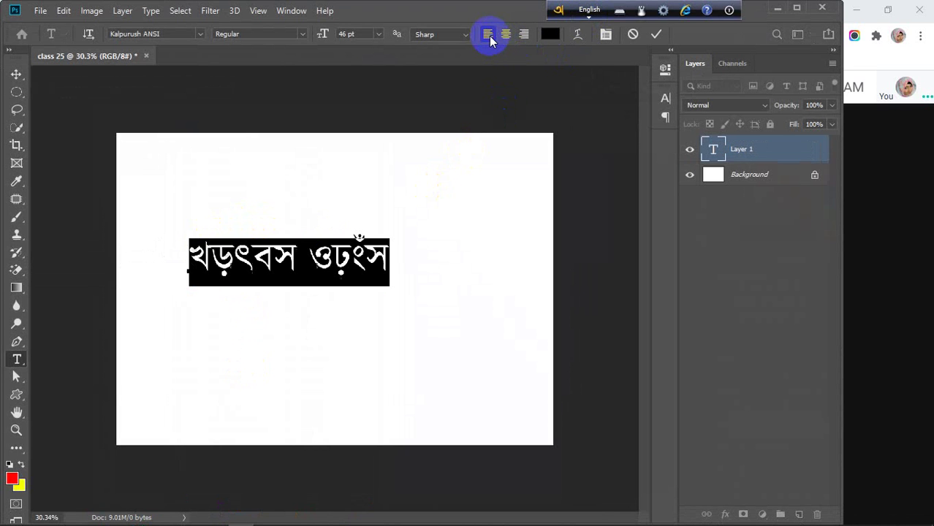
# Switch Avro to Bangla input and replace the garbled text in the class 25 document with "বাংলাদেশ", entered phonetically as "bangladesh".
pyautogui.click(594, 14)
pyautogui.moveTo(368, 254); pyautogui.dragTo(177, 276)
pyautogui.write('bang')
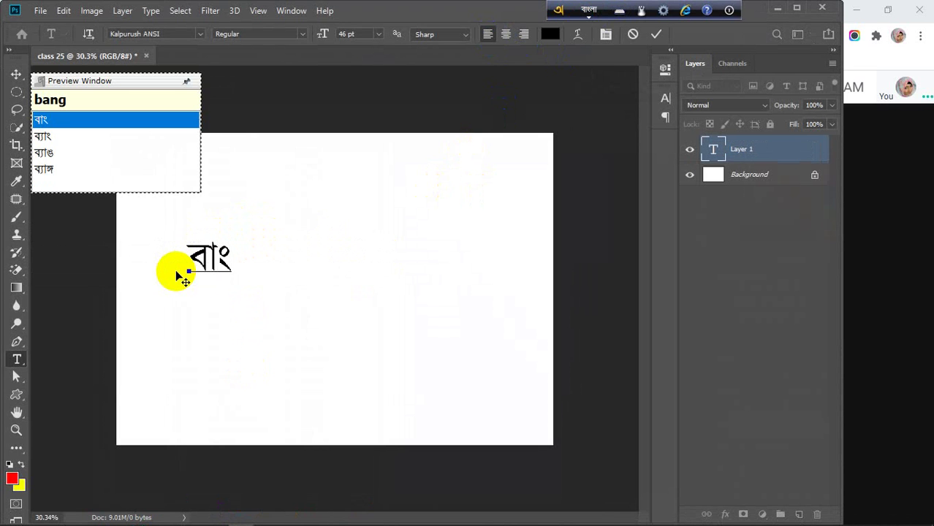
pyautogui.write('lade')
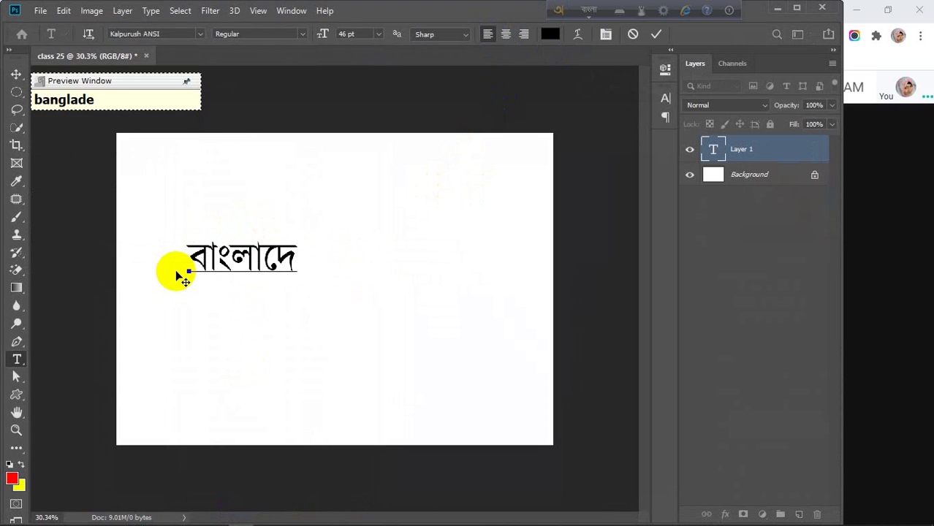
pyautogui.write('sh')
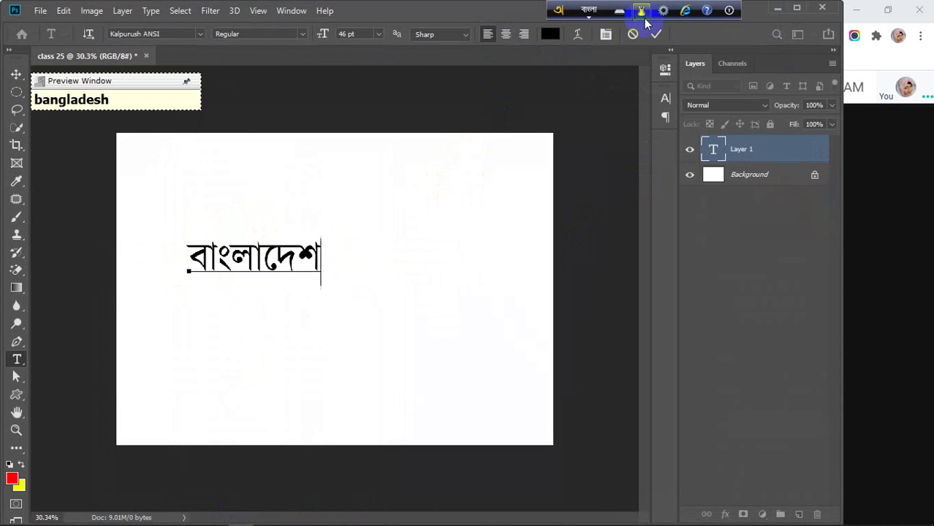
# Check the shared presentation, then return to Photoshop and add "জন্য" after "বাংলাদেশ", entered phonetically as "jonZ".
pyautogui.click(779, 7)
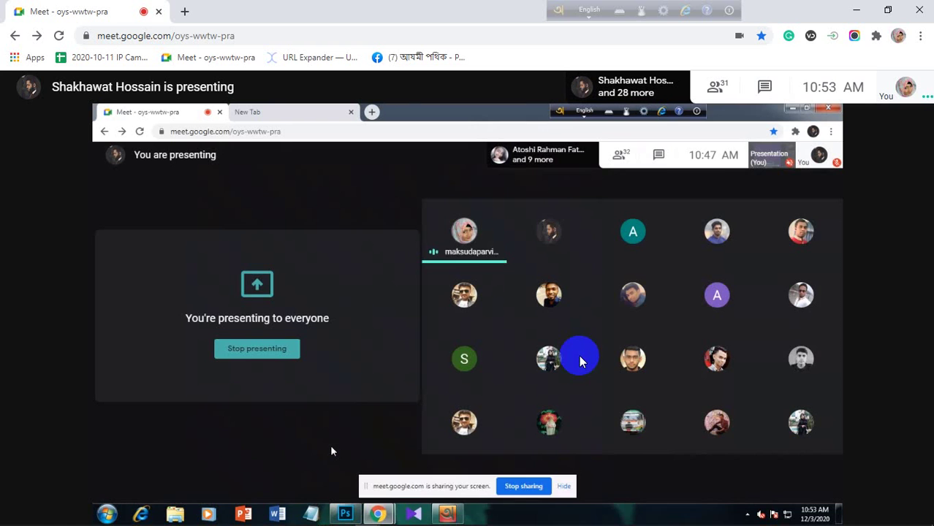
pyautogui.moveTo(733, 525)
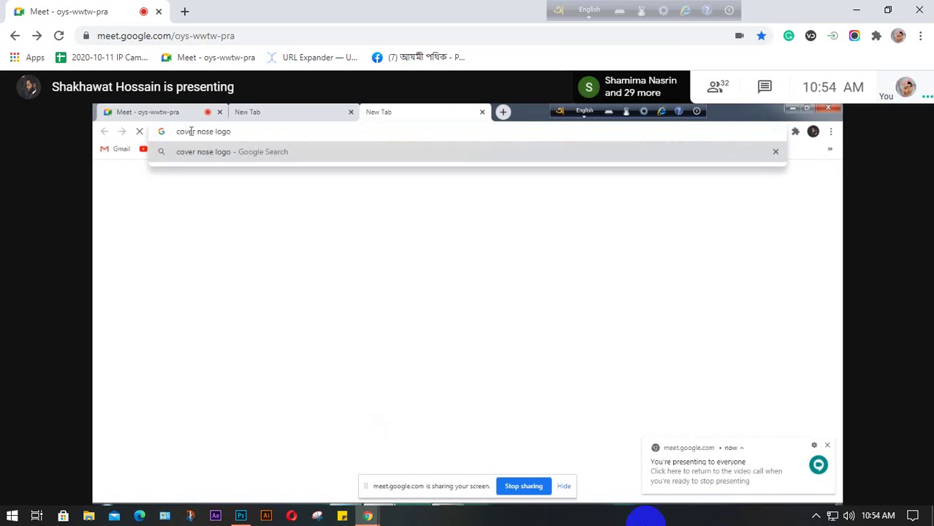
pyautogui.click(249, 517)
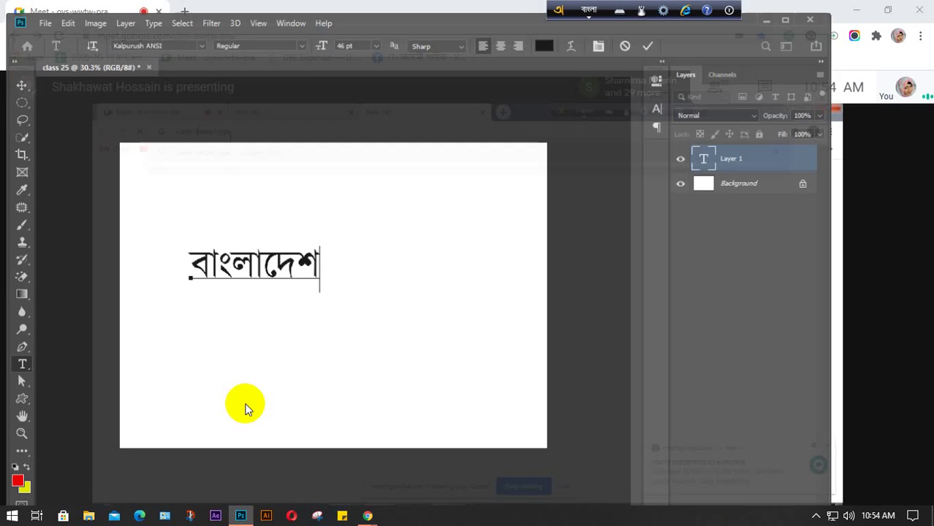
pyautogui.write('j')
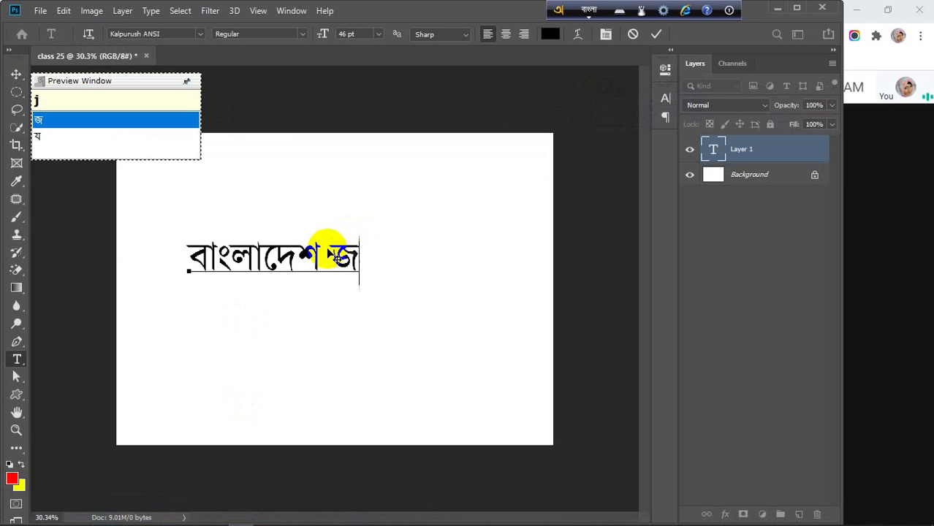
pyautogui.write('o')
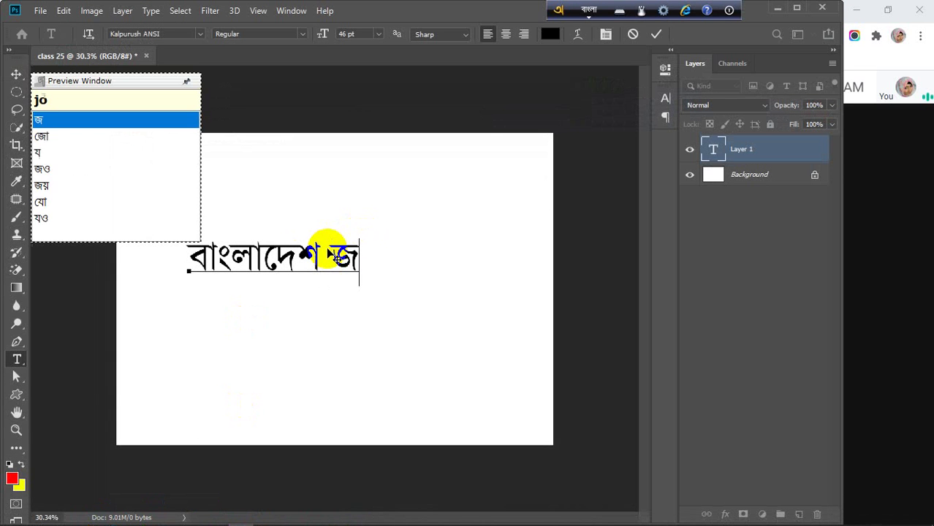
pyautogui.write('nZ')
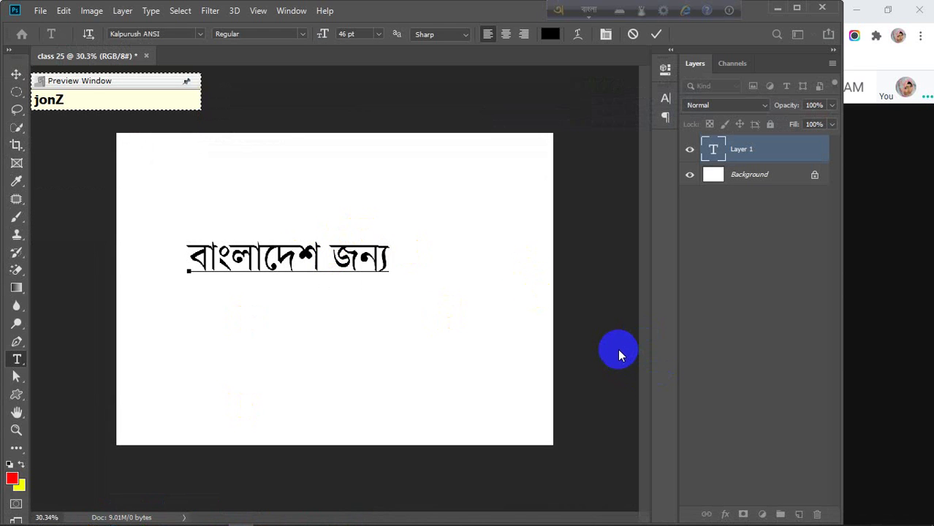
# Switch to the Meet window in Chrome and examine the presented Siyam Rupali ANSI search and font download page.
pyautogui.moveTo(651, 521)
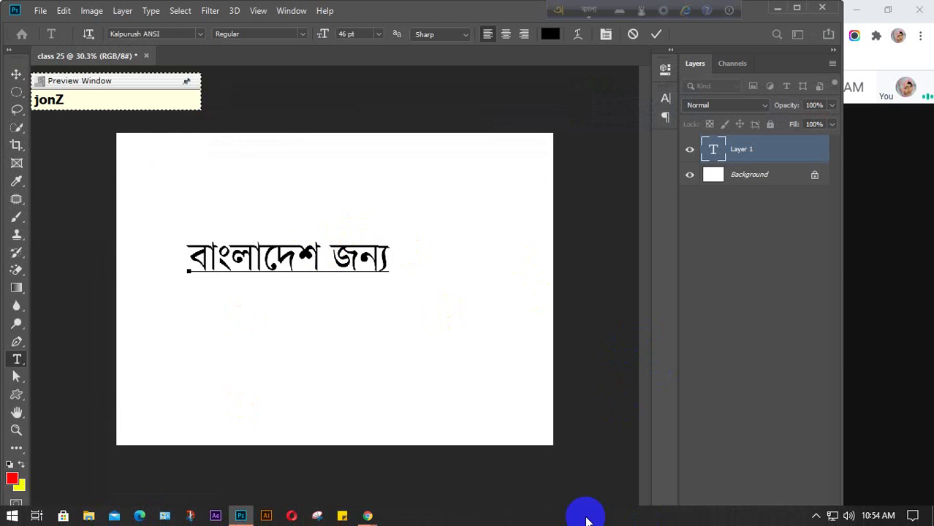
pyautogui.click(354, 497)
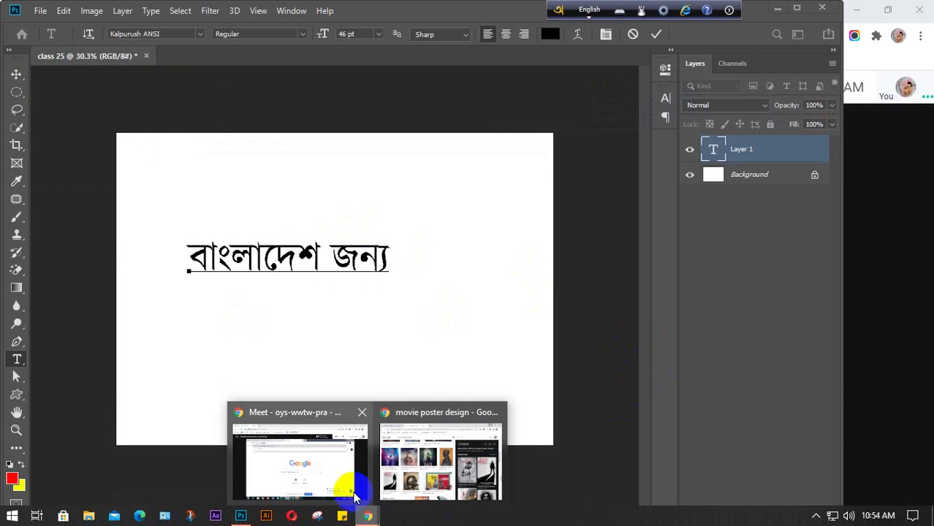
pyautogui.click(313, 473)
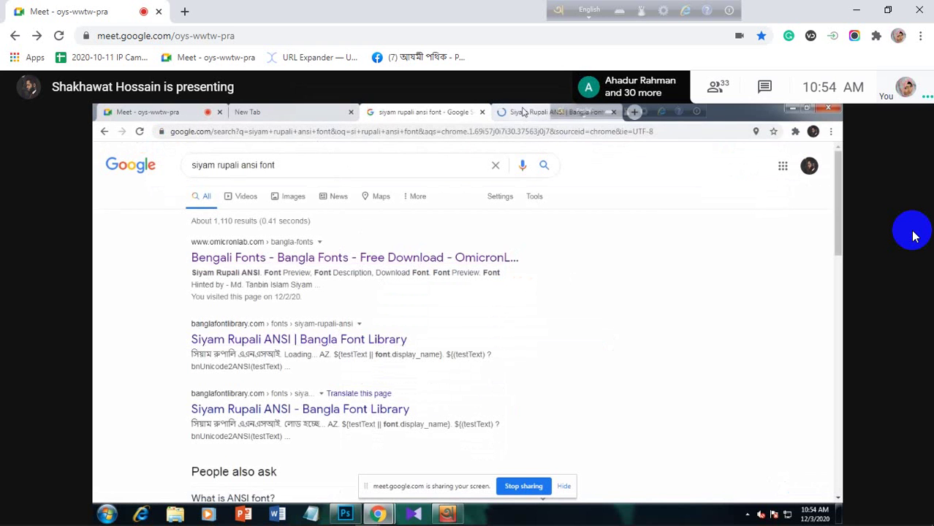
pyautogui.click(523, 113)
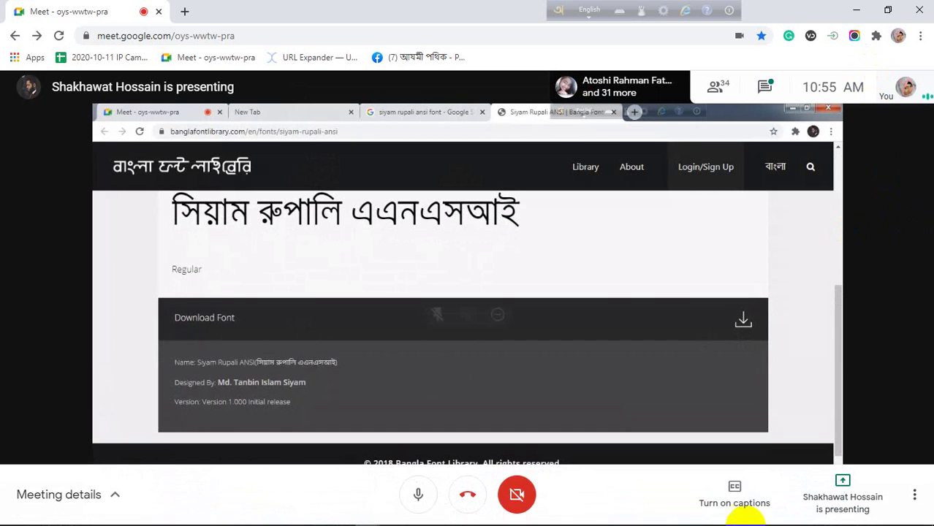
# Show the hidden system tray icons on the local computer.
pyautogui.moveTo(780, 522)
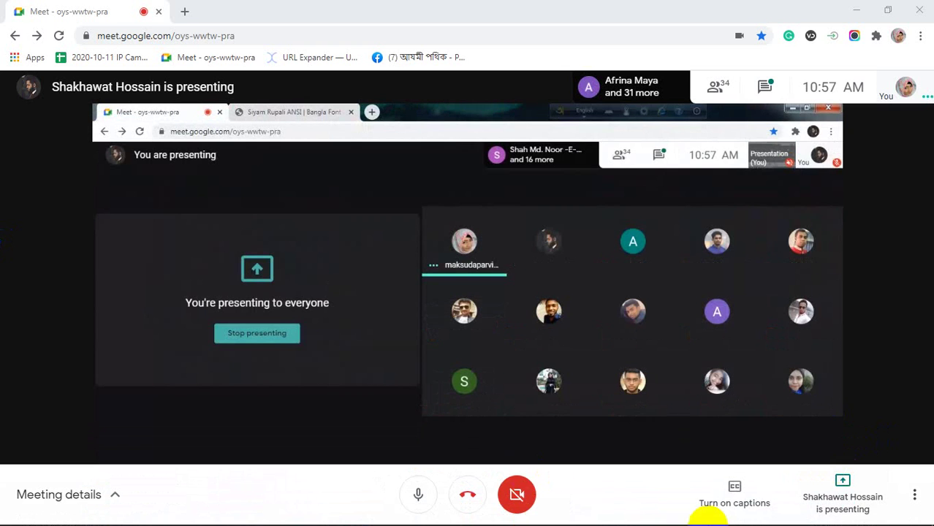
pyautogui.moveTo(706, 524)
pyautogui.click(816, 516)
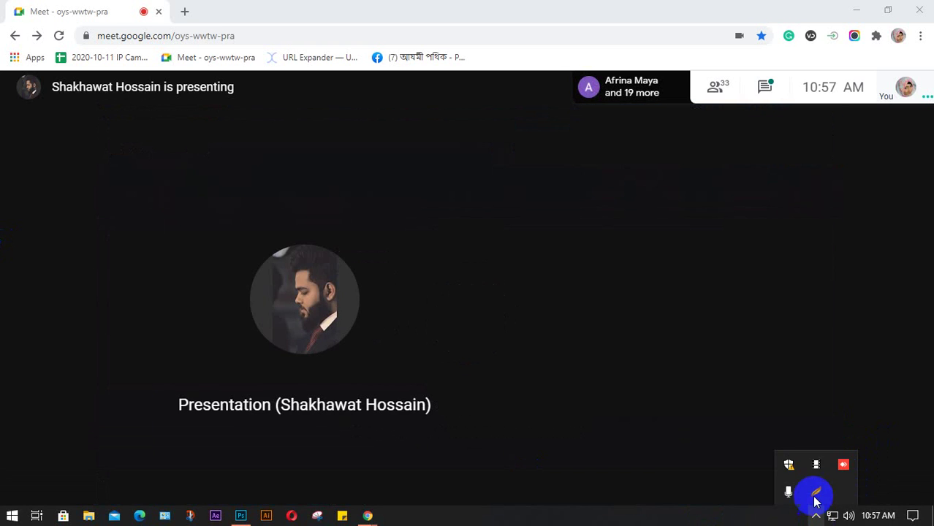